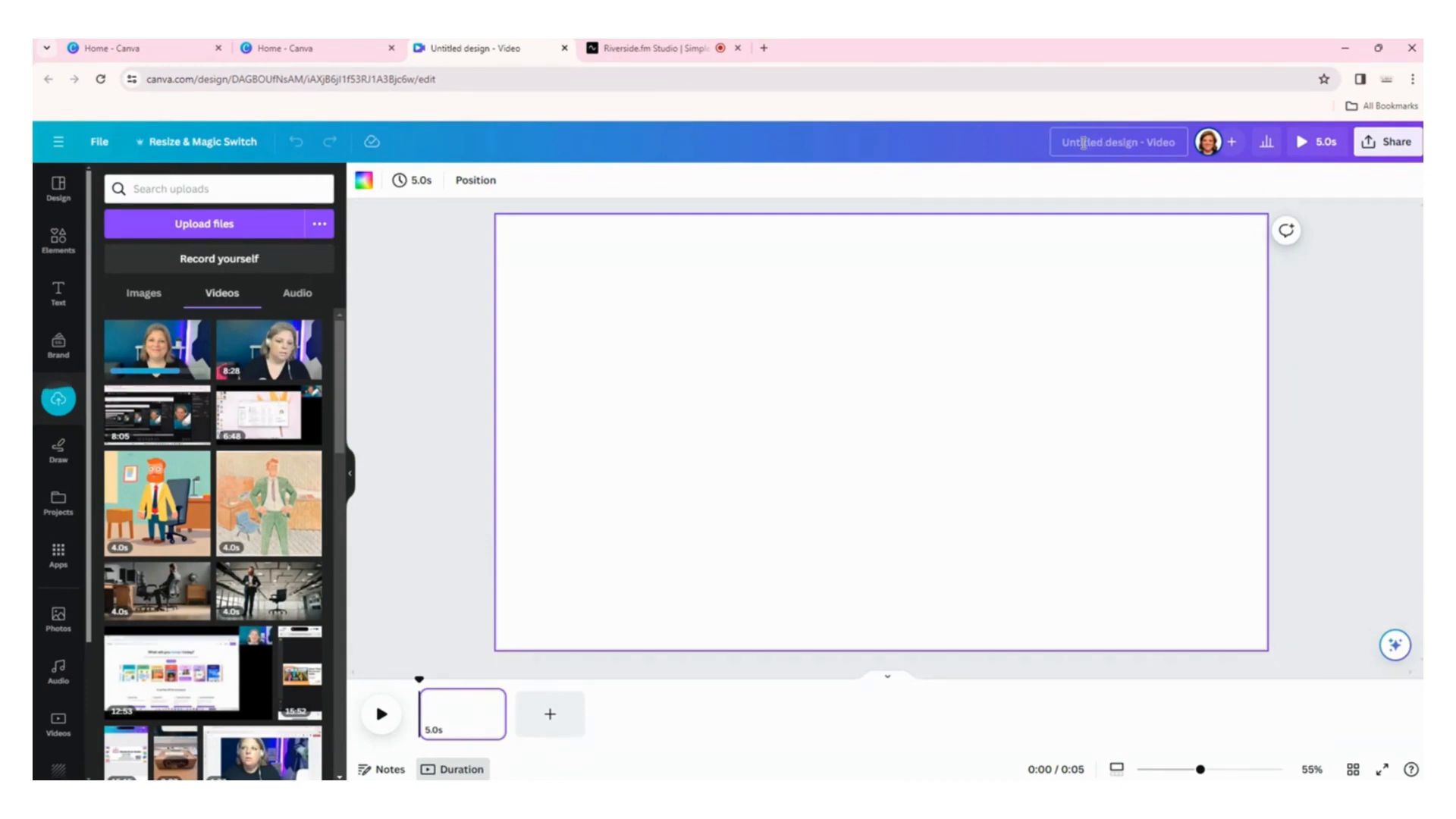
Rename the untitled video design as "Practice Basic Editing".
left_click(1084, 143)
key("BackSpace")
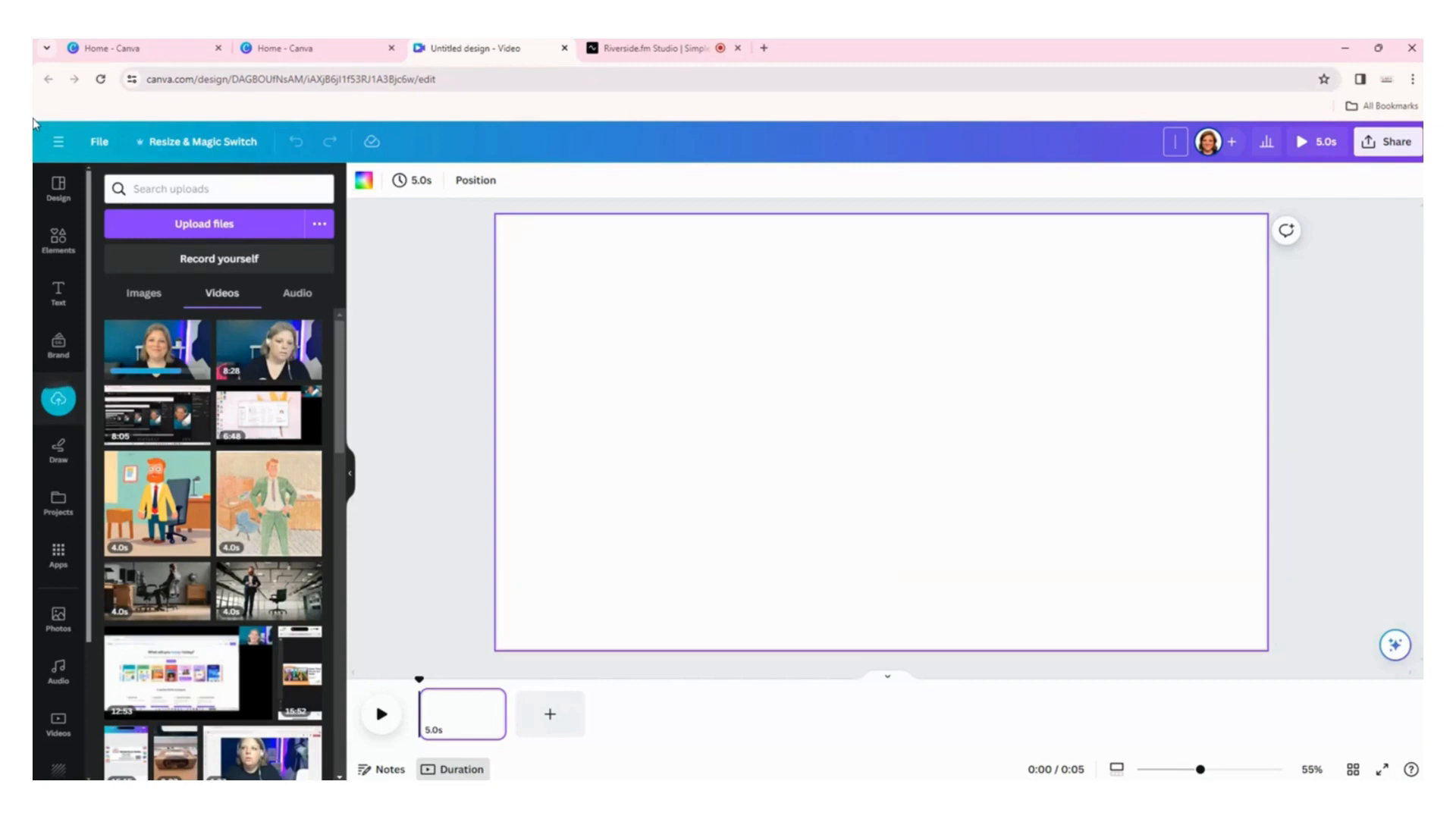
type("Practice Basic Editin")
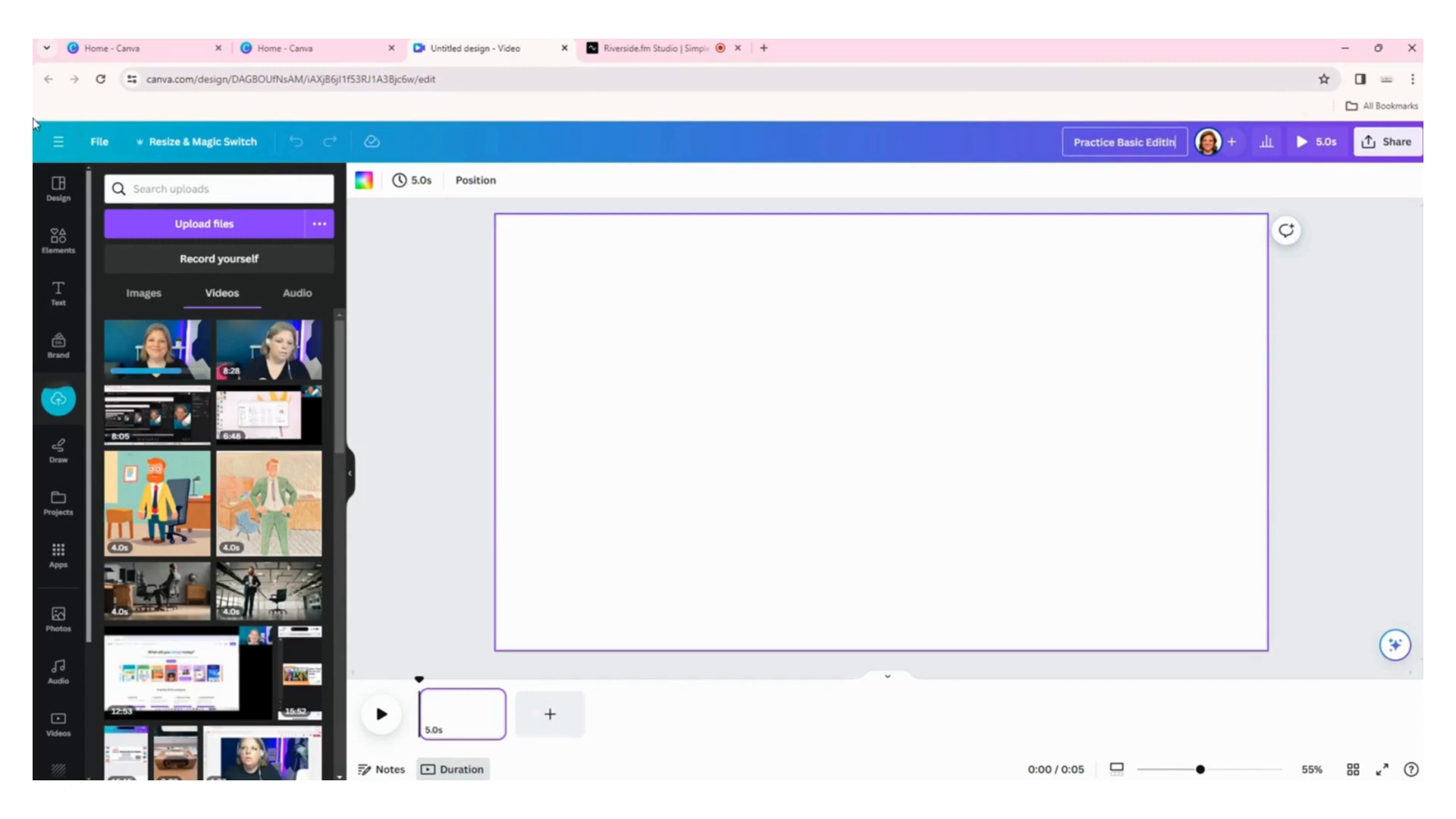
type("g")
left_click(382, 718)
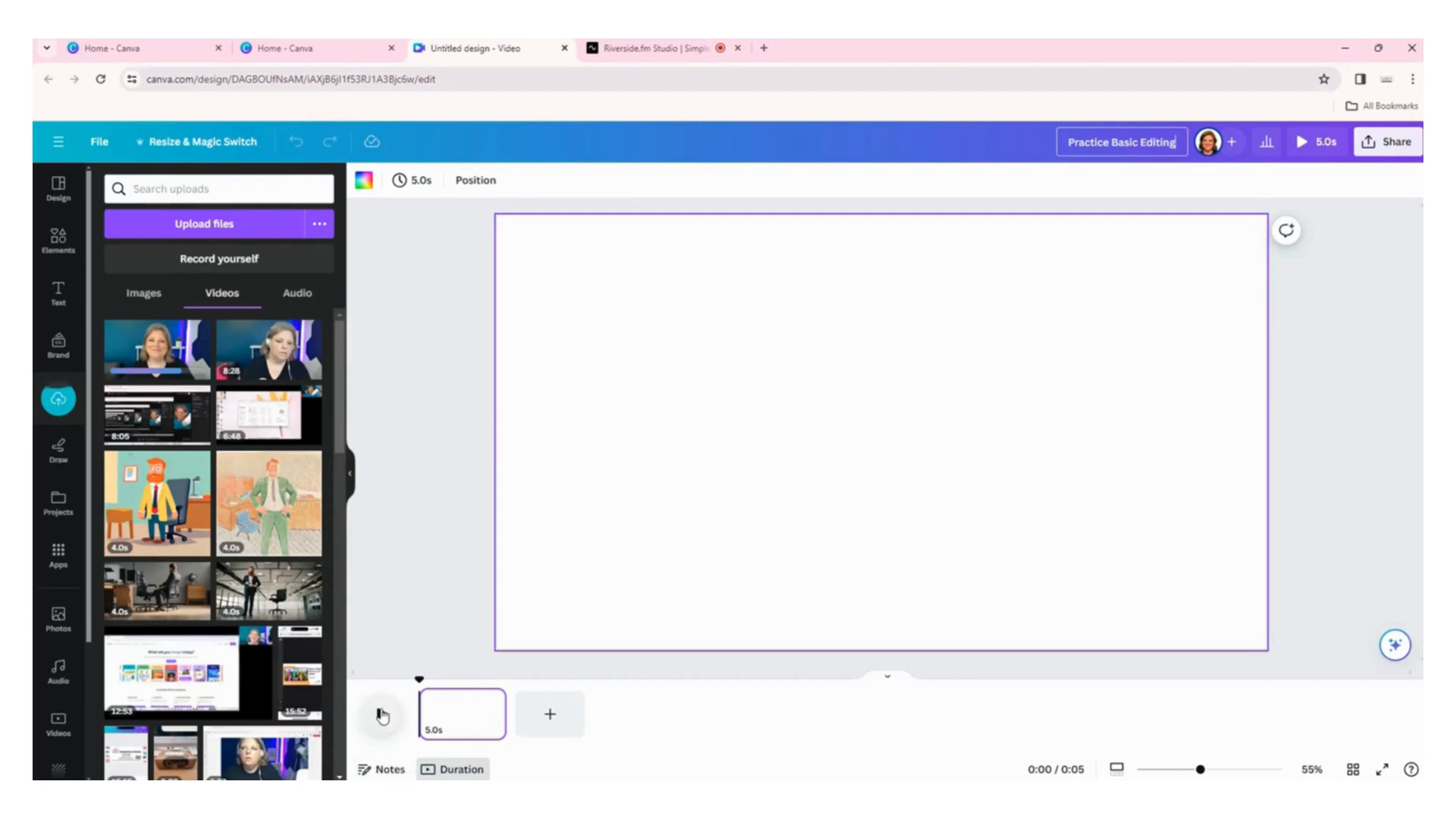
left_click(380, 718)
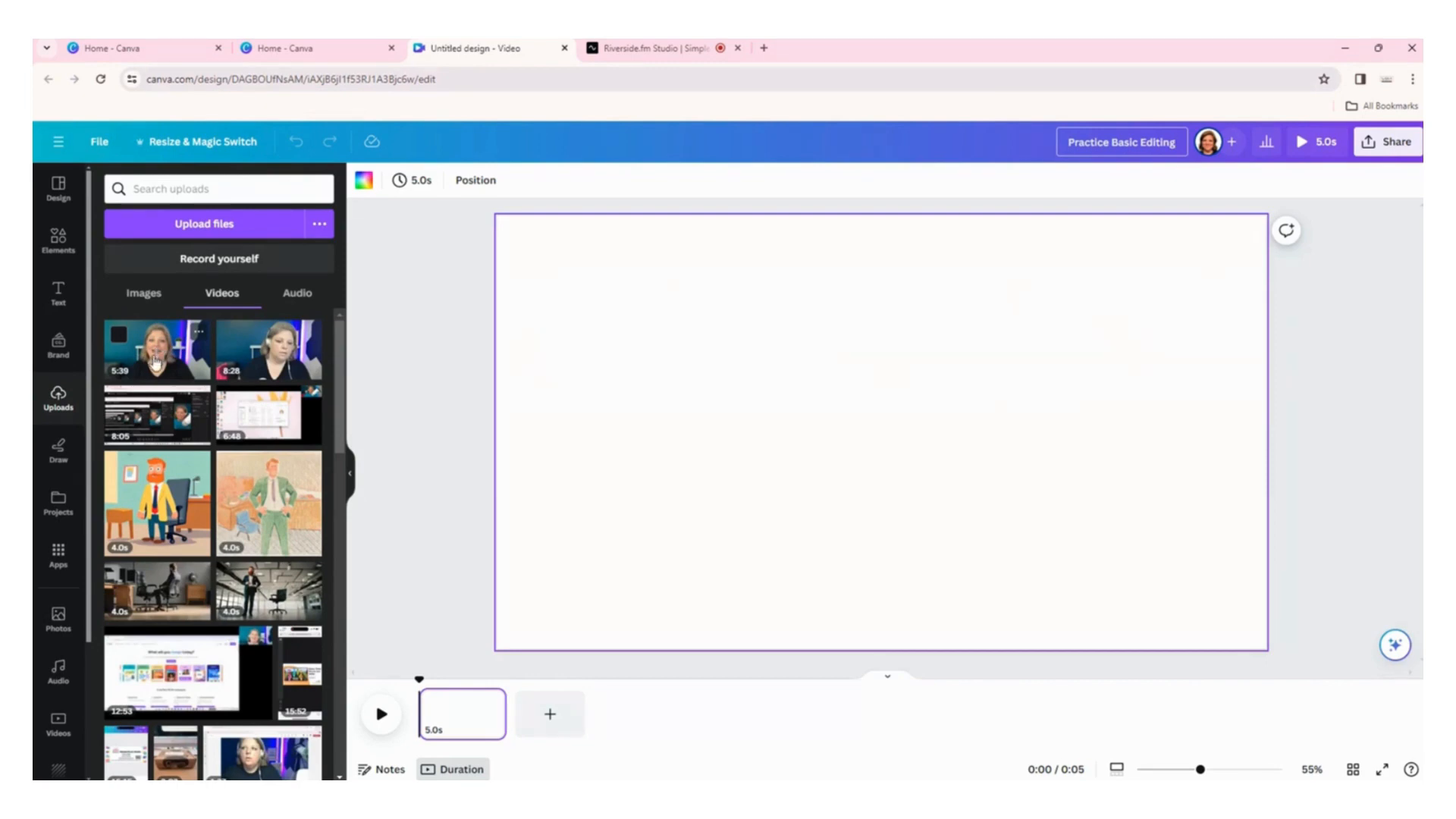
Add the uploaded 5:39 talking-head video to the page and play its first three seconds.
left_click(155, 363)
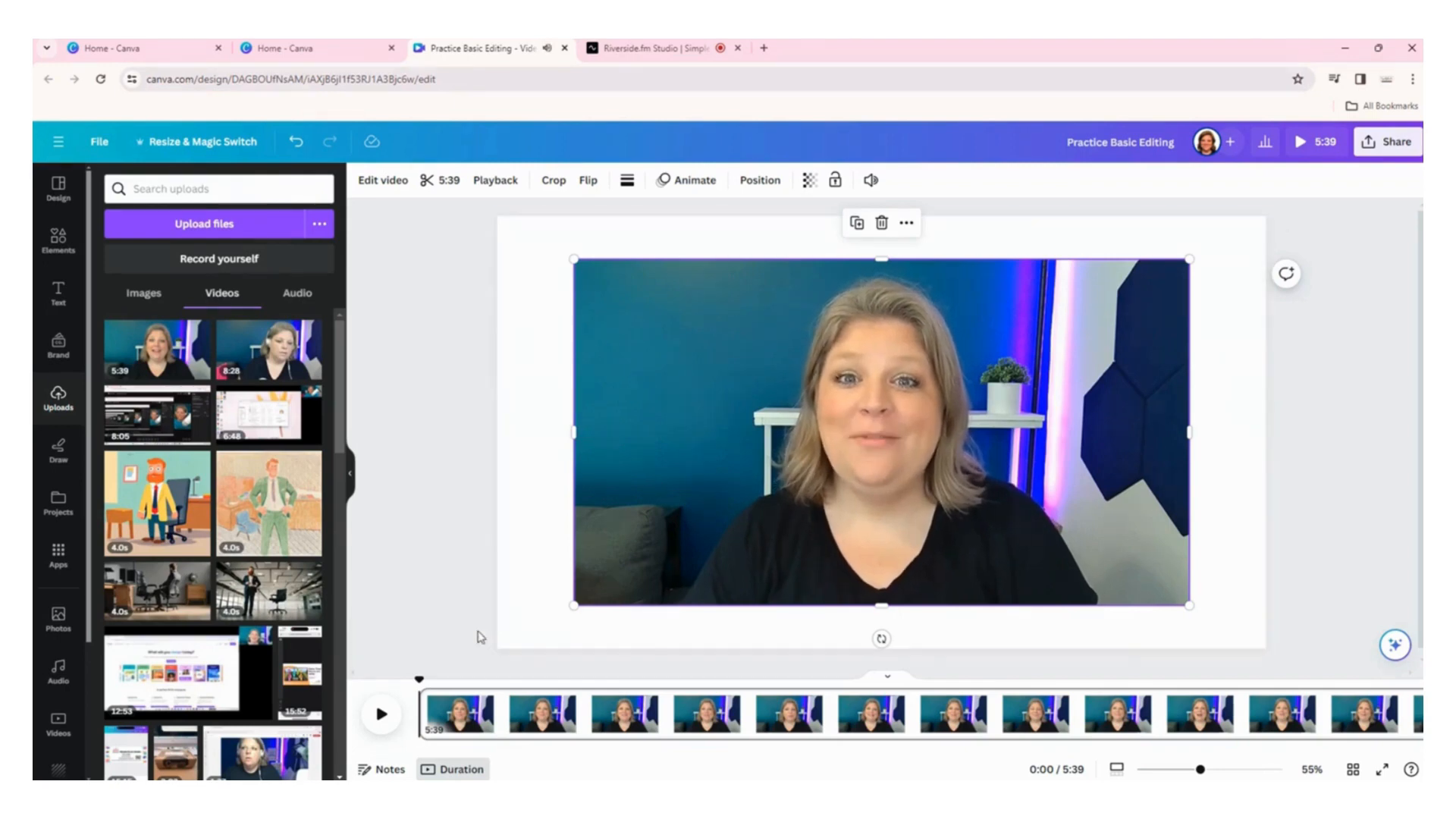
left_click(381, 715)
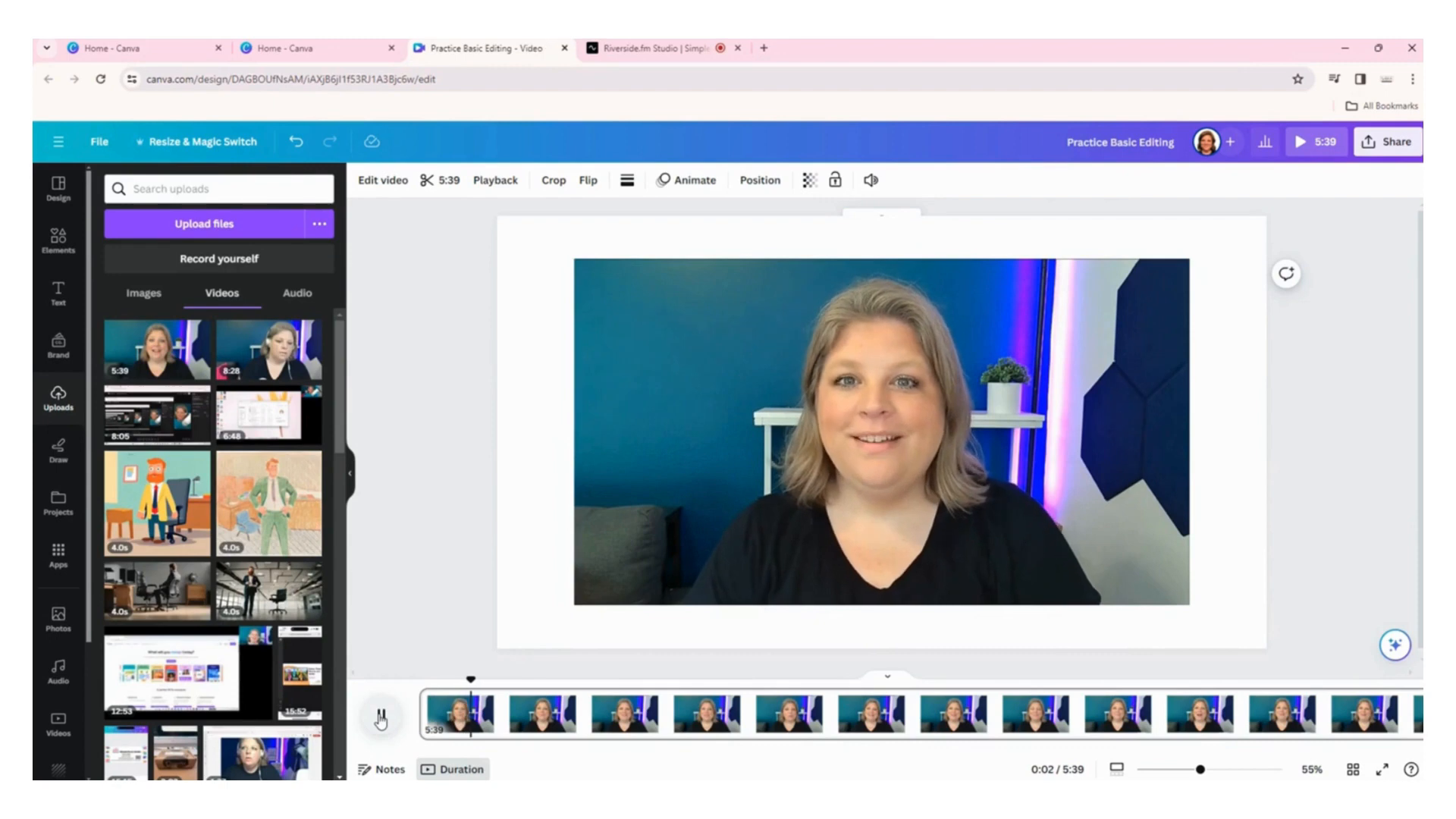
left_click(381, 715)
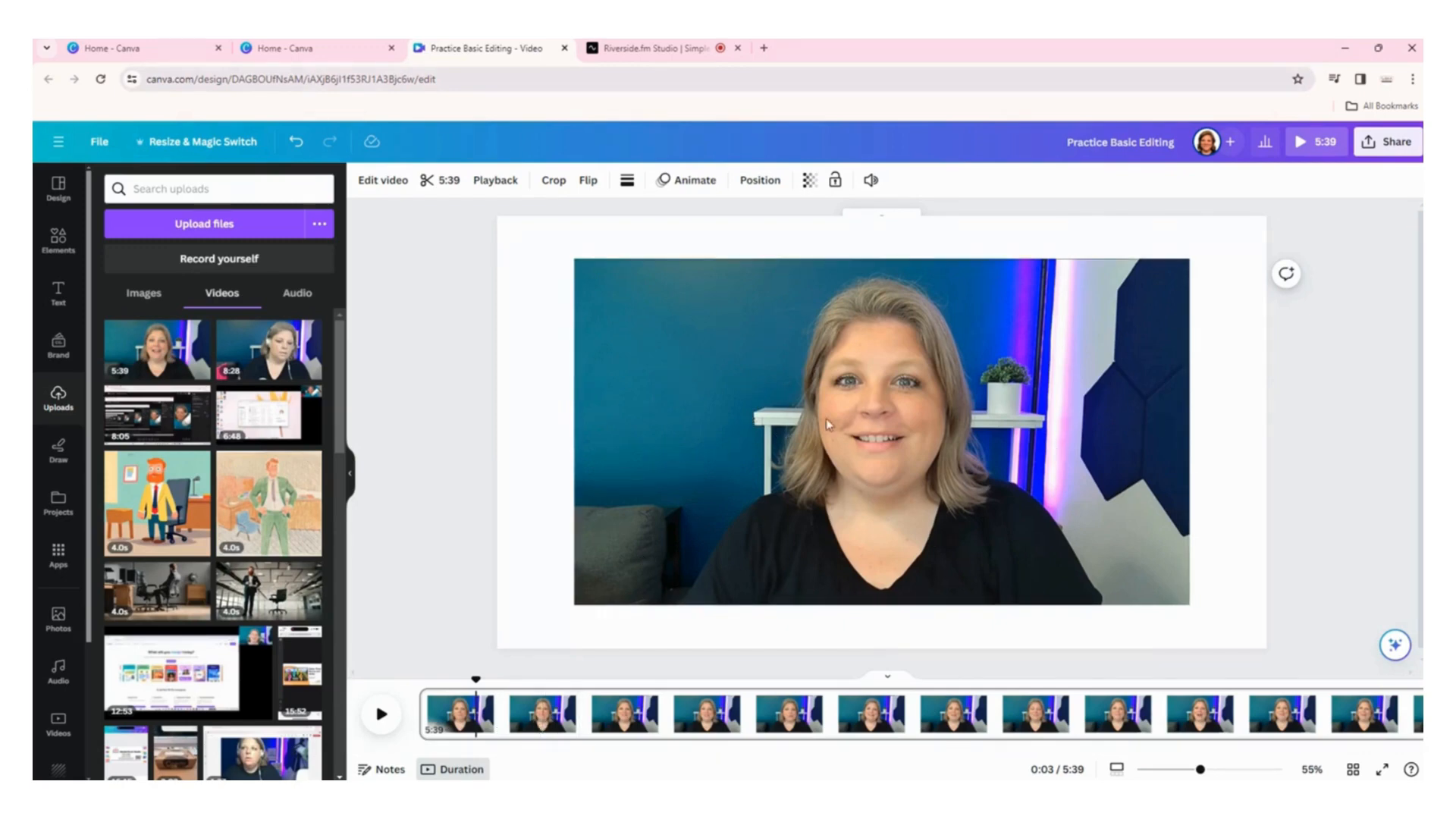
left_click(691, 458)
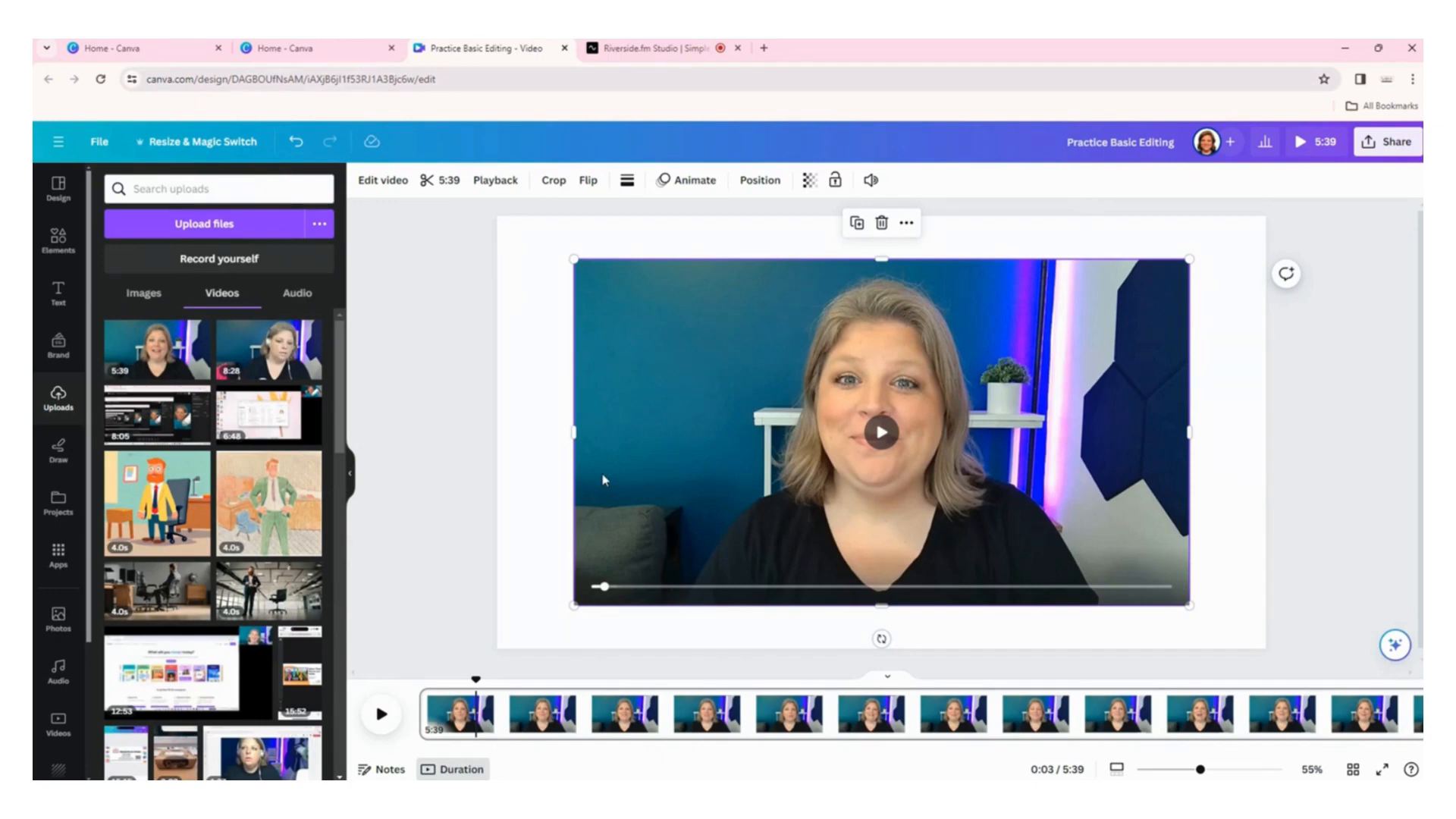
left_click(551, 186)
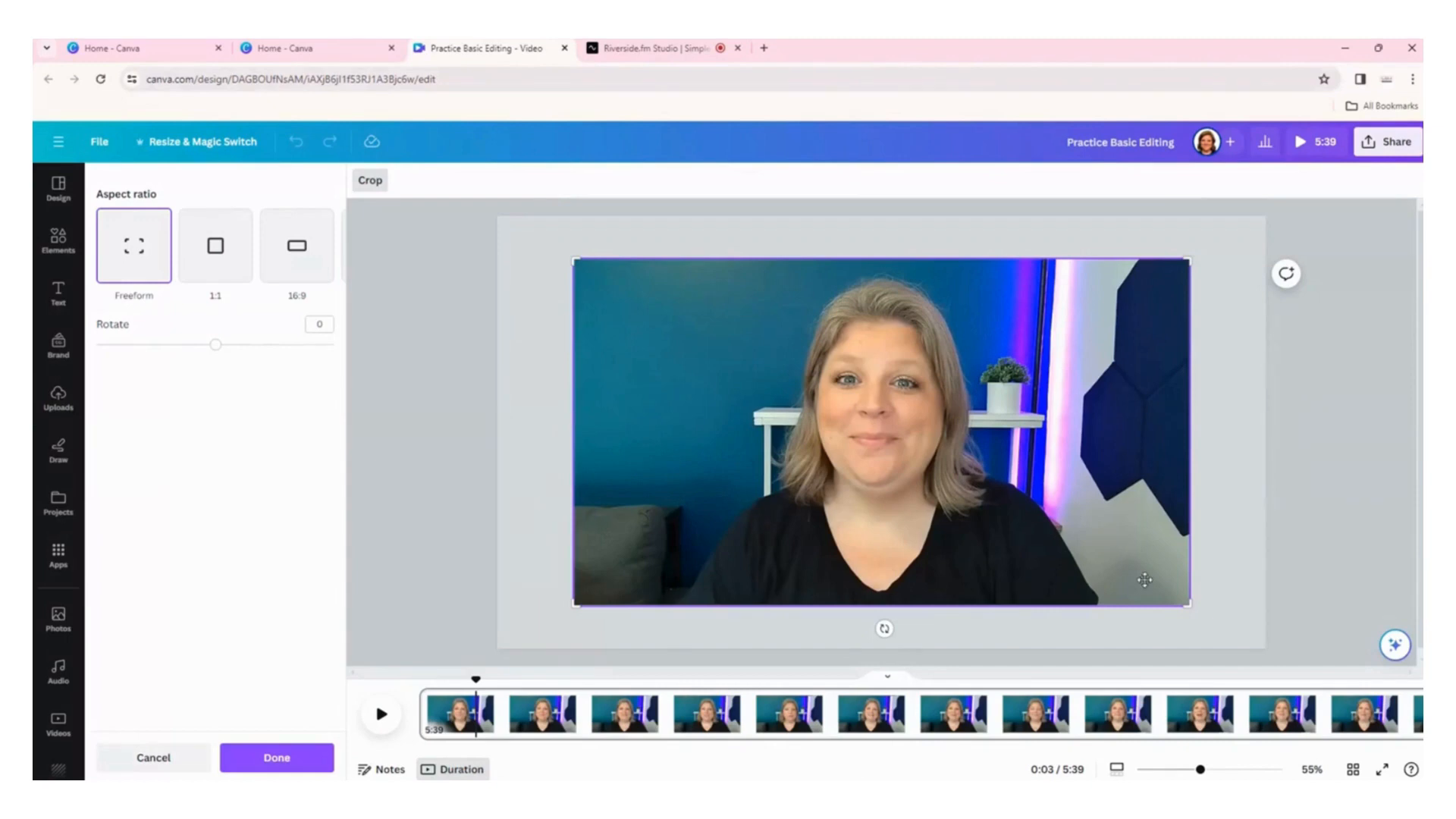
mouse_move(1189, 603)
left_mouse_down()
mouse_move(1058, 603)
mouse_move(1190, 606)
left_mouse_up()
left_click(129, 754)
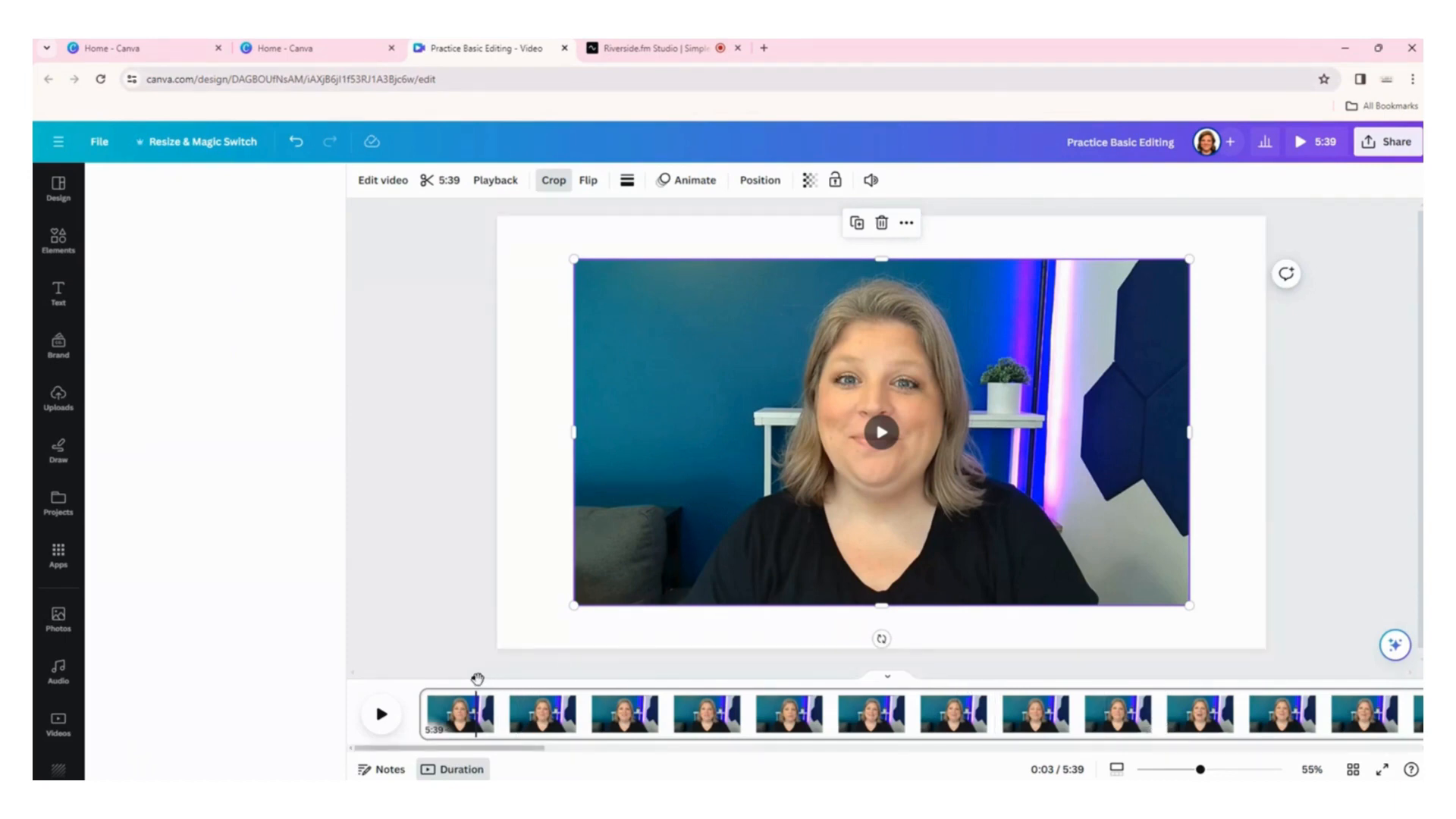
Try to enlarge the video from two opposite corners to cover the whole page, and undo the resizing.
left_click_drag(574, 606, 490, 637)
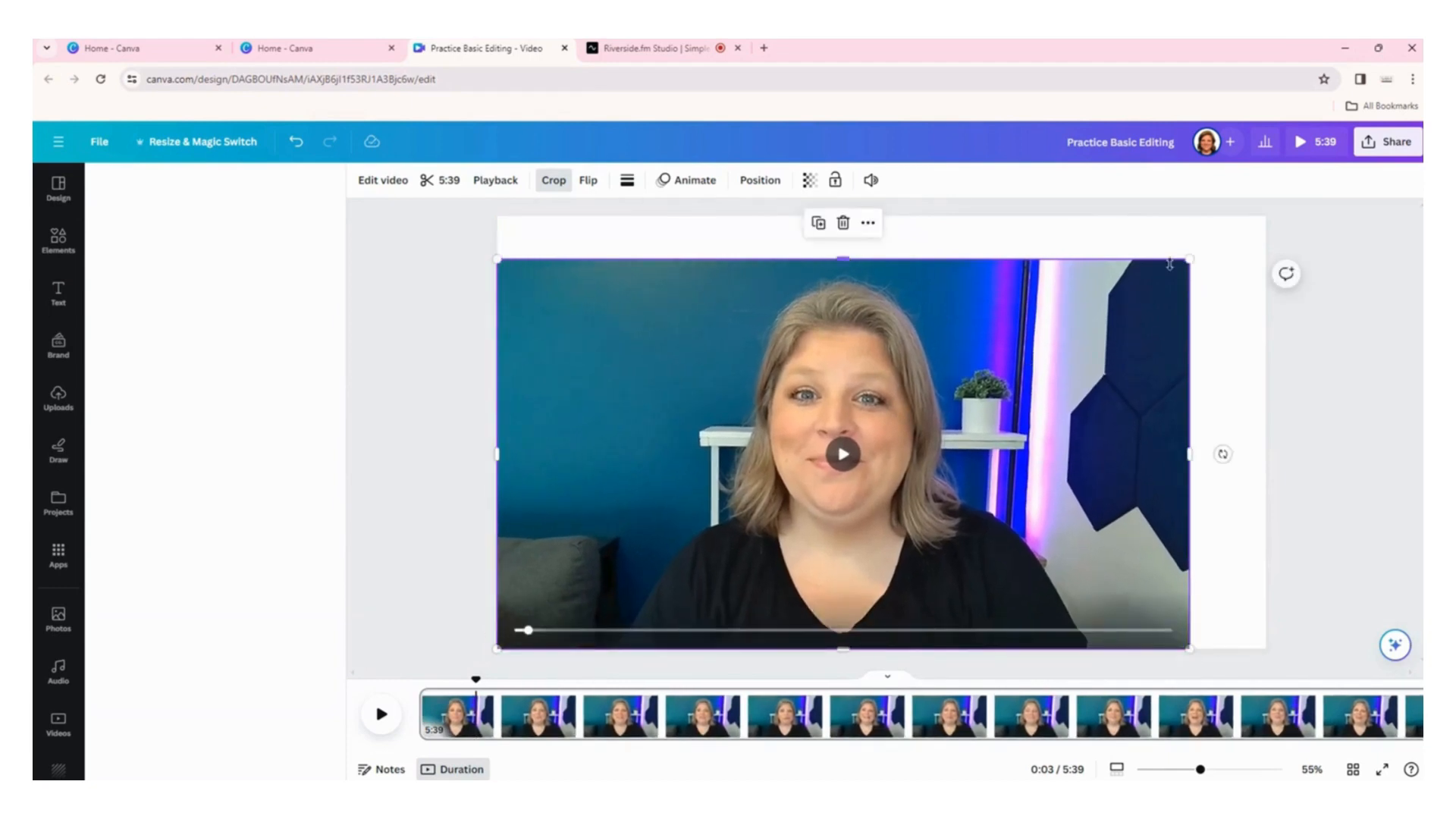
left_click_drag(1189, 260, 1265, 216)
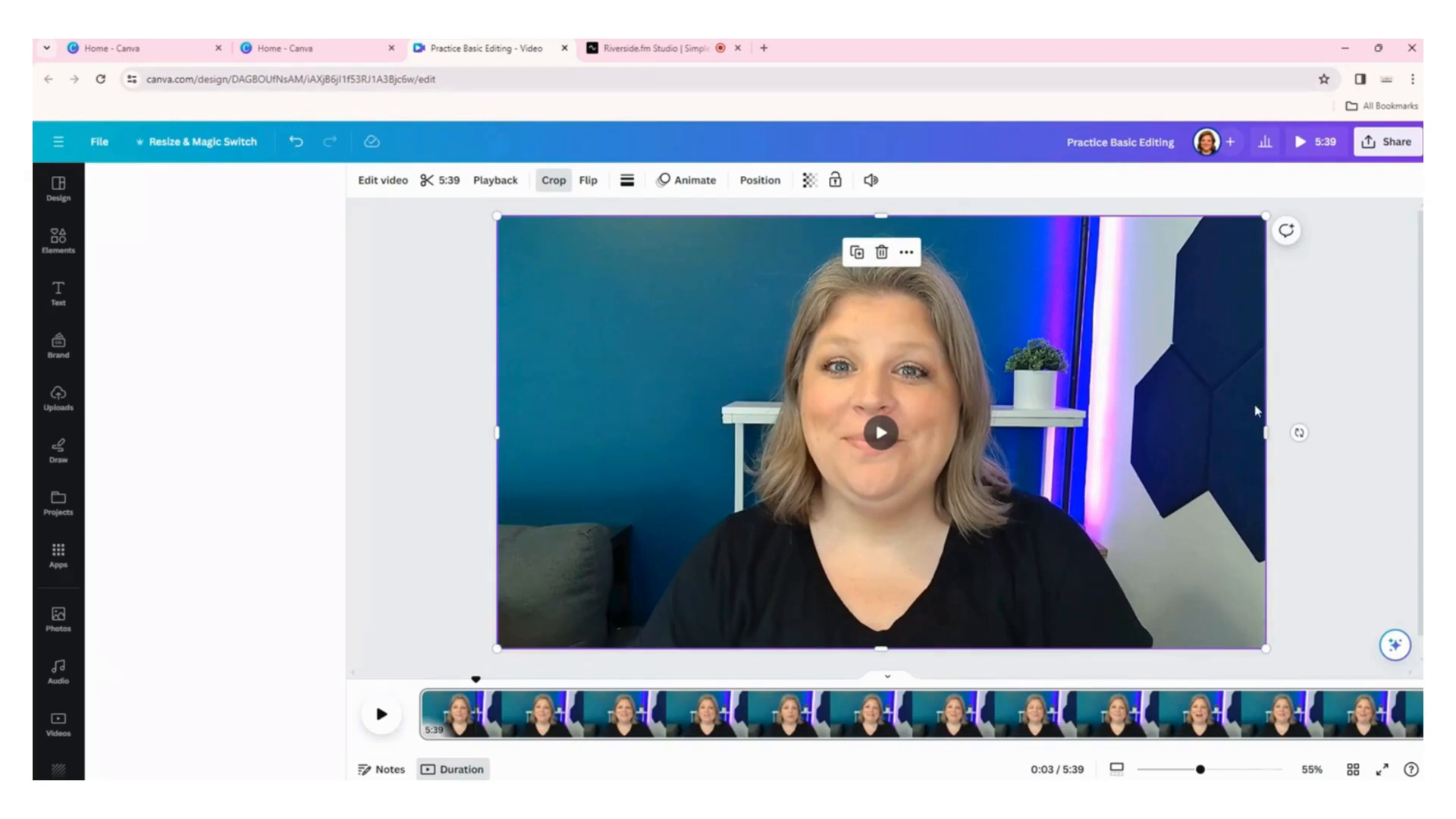
key("ctrl+z")
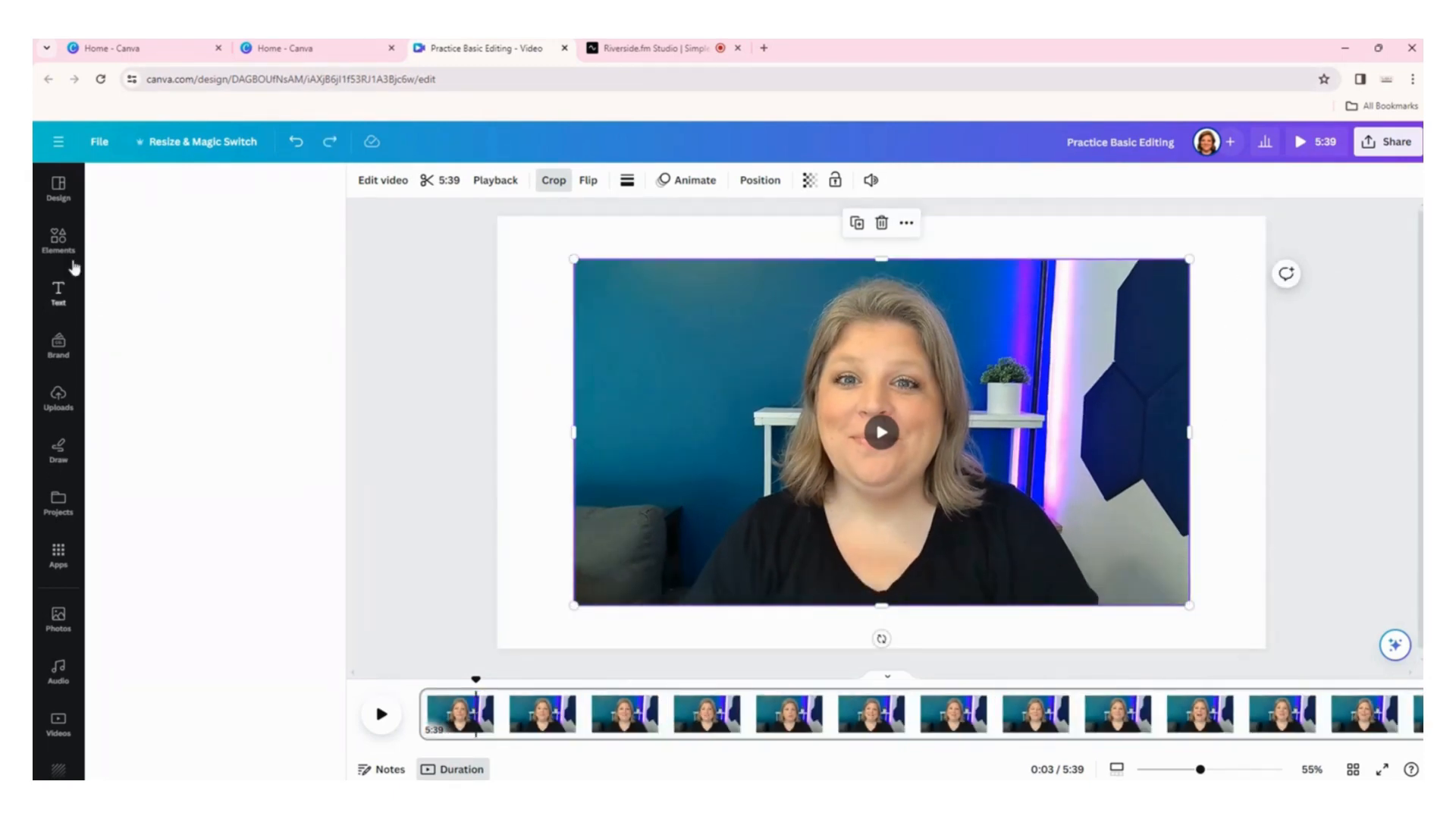
Try the turquoise gradient, a landscape and the pink crown pattern as page backgrounds behind the video, and delete the background.
scroll(51, 544, "down", 3)
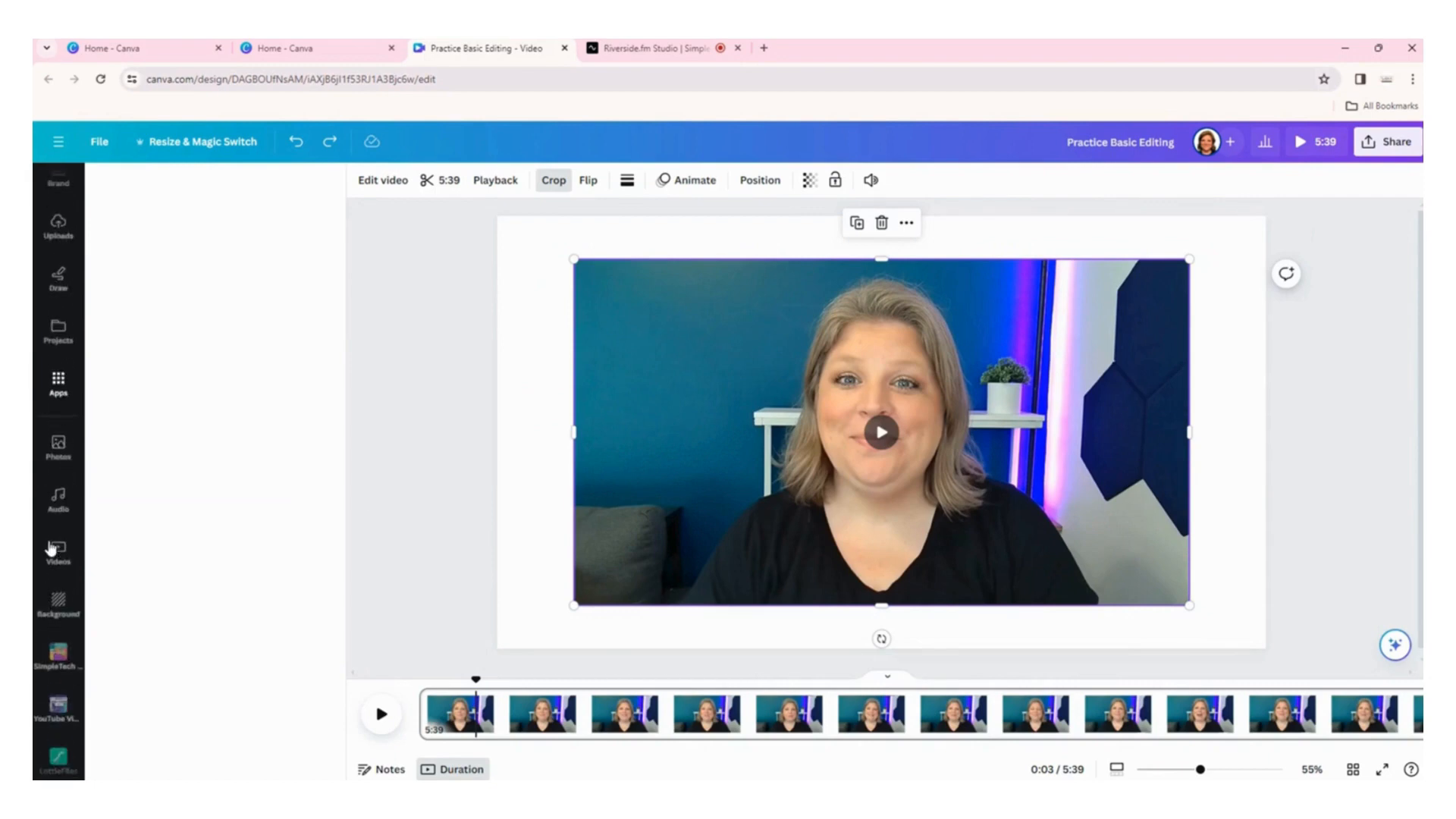
left_click(59, 602)
left_click(59, 603)
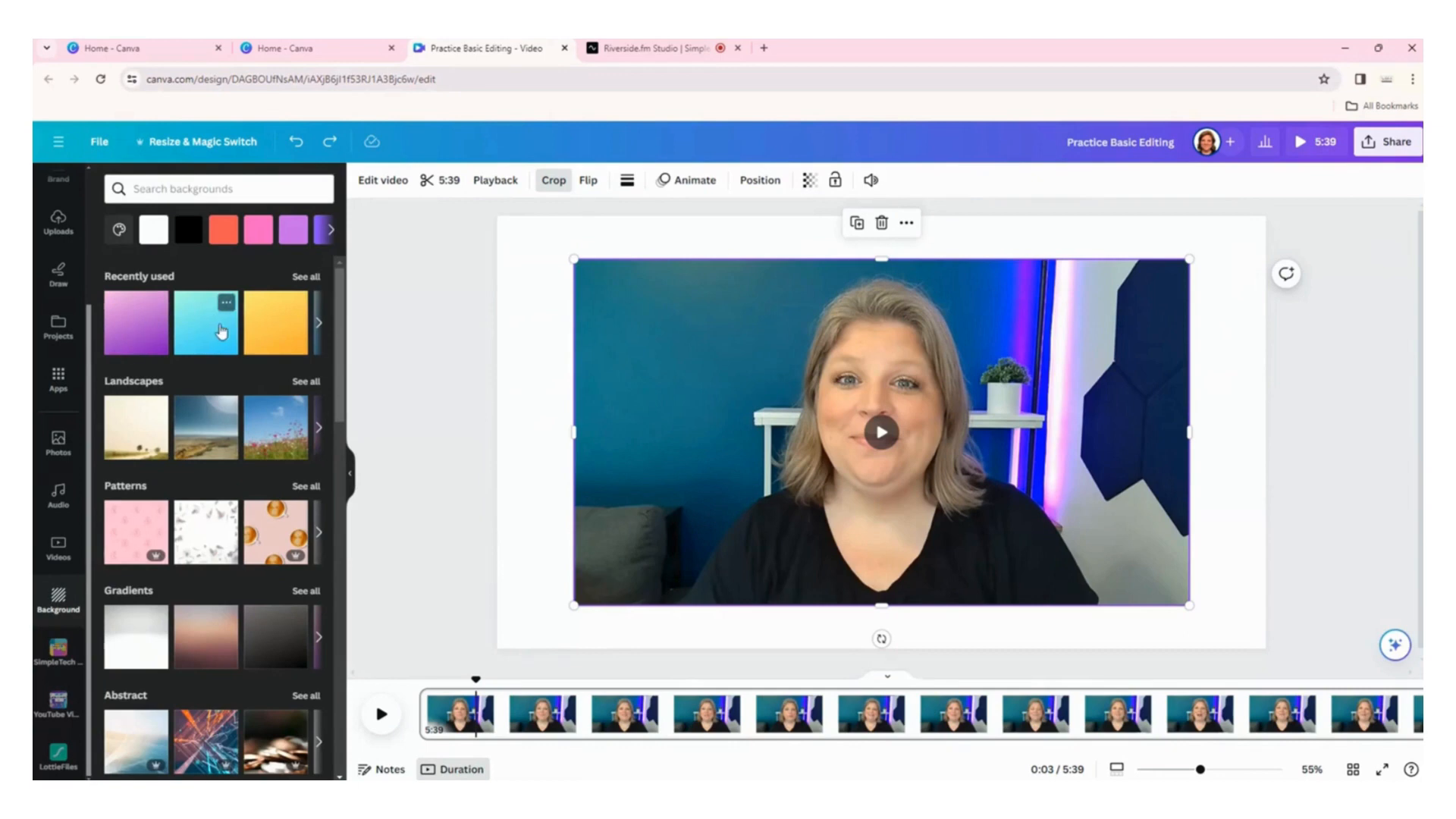
left_click(198, 345)
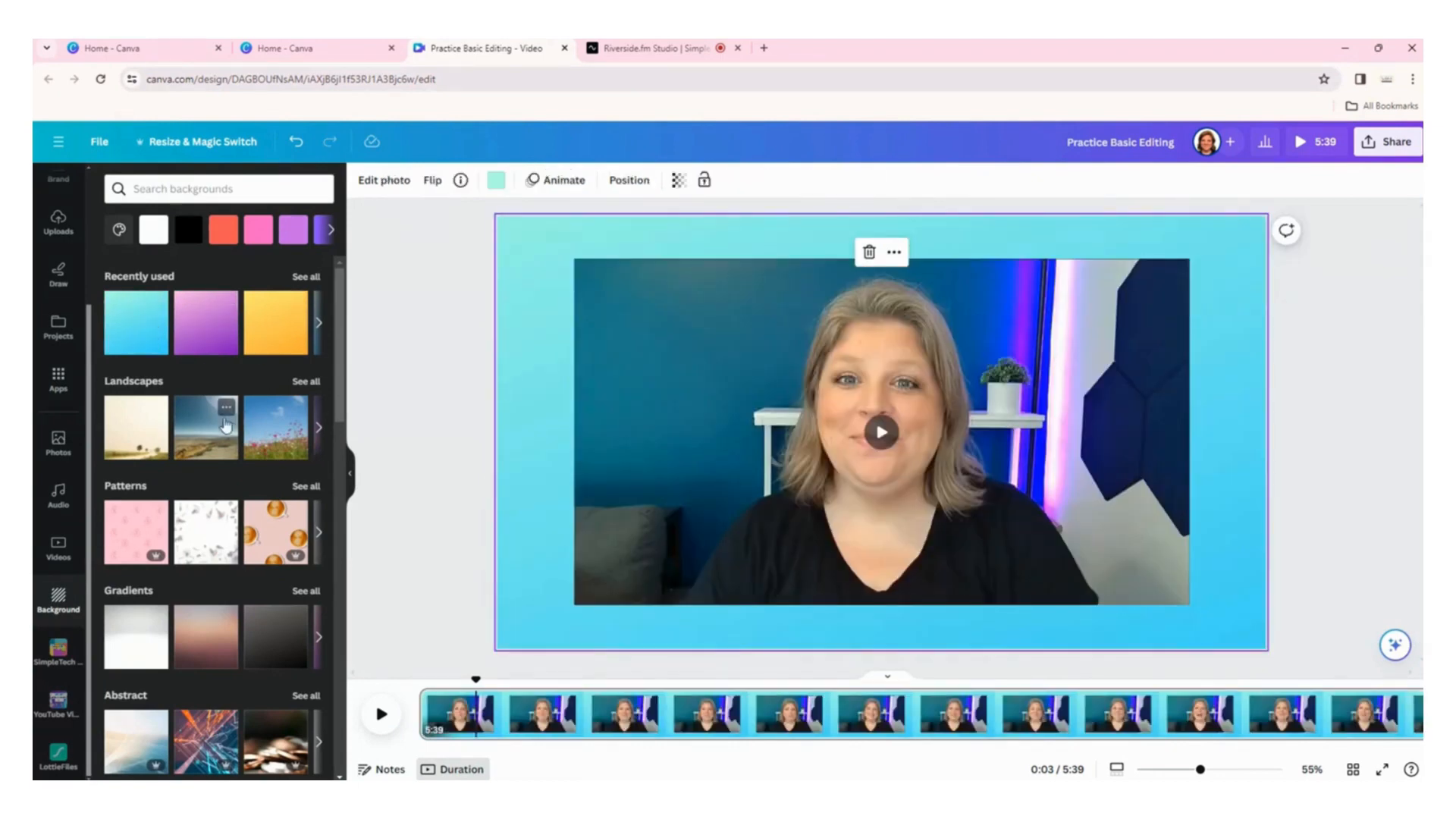
left_click(225, 425)
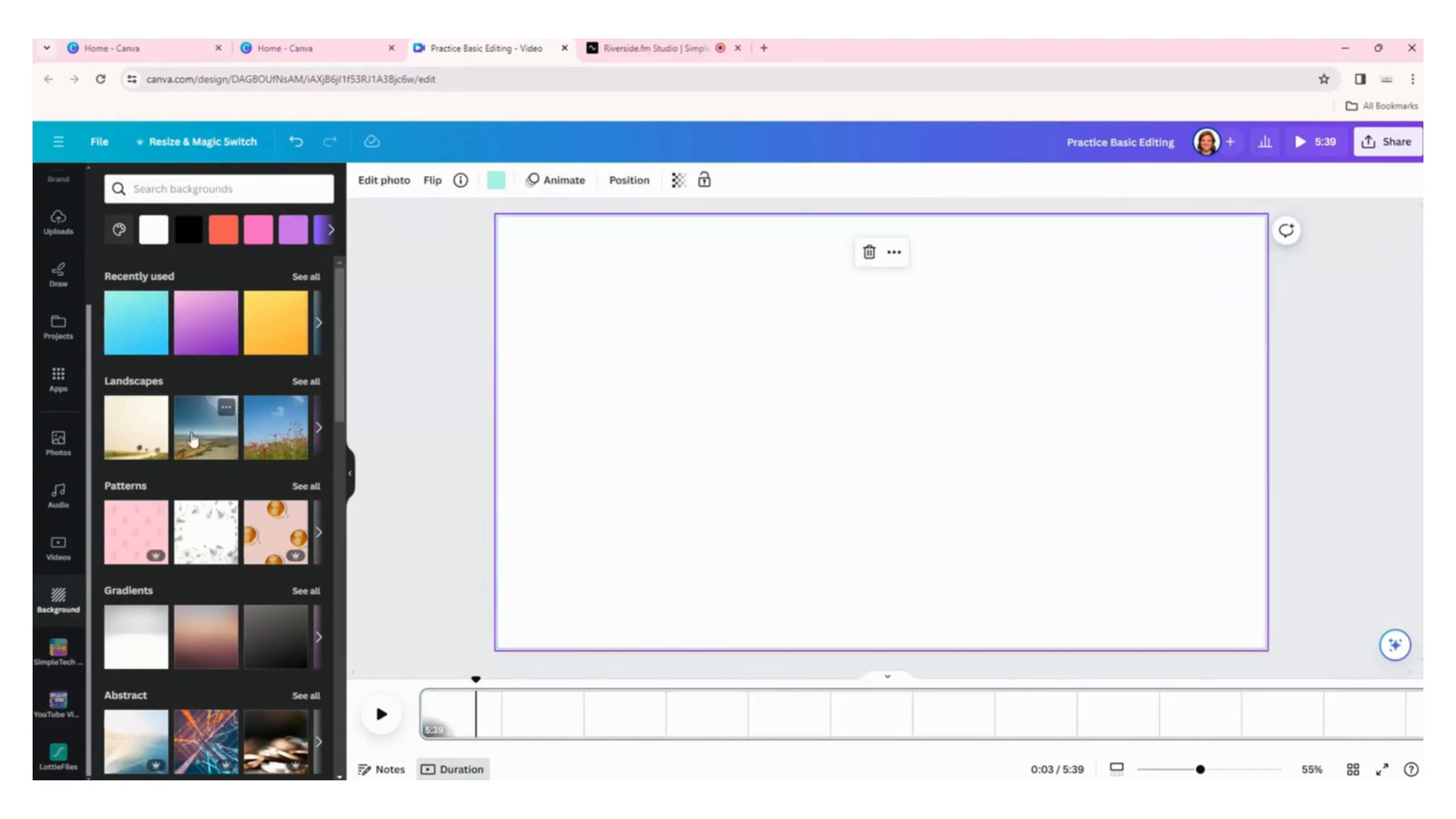
left_click(139, 531)
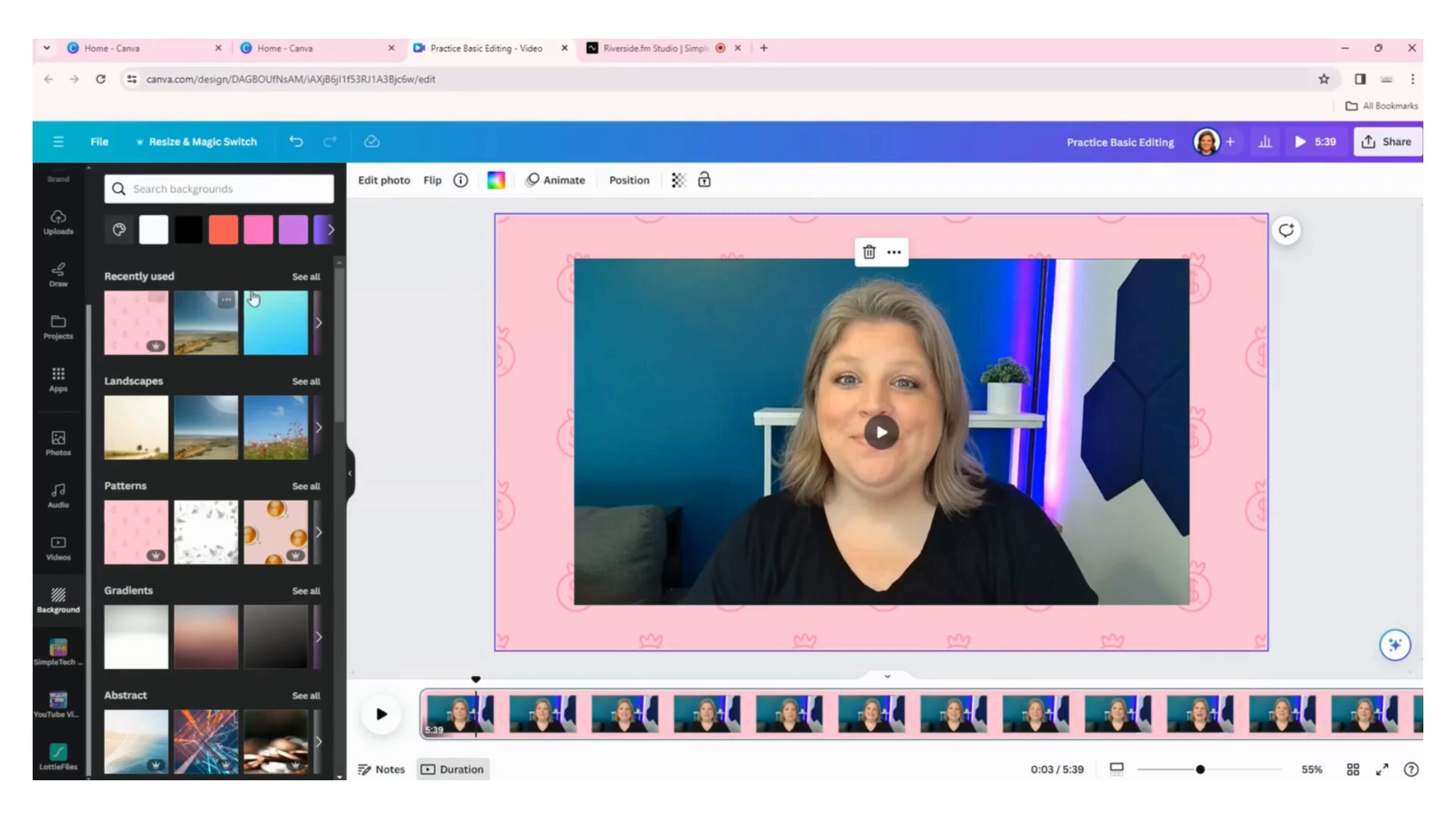
left_click(868, 252)
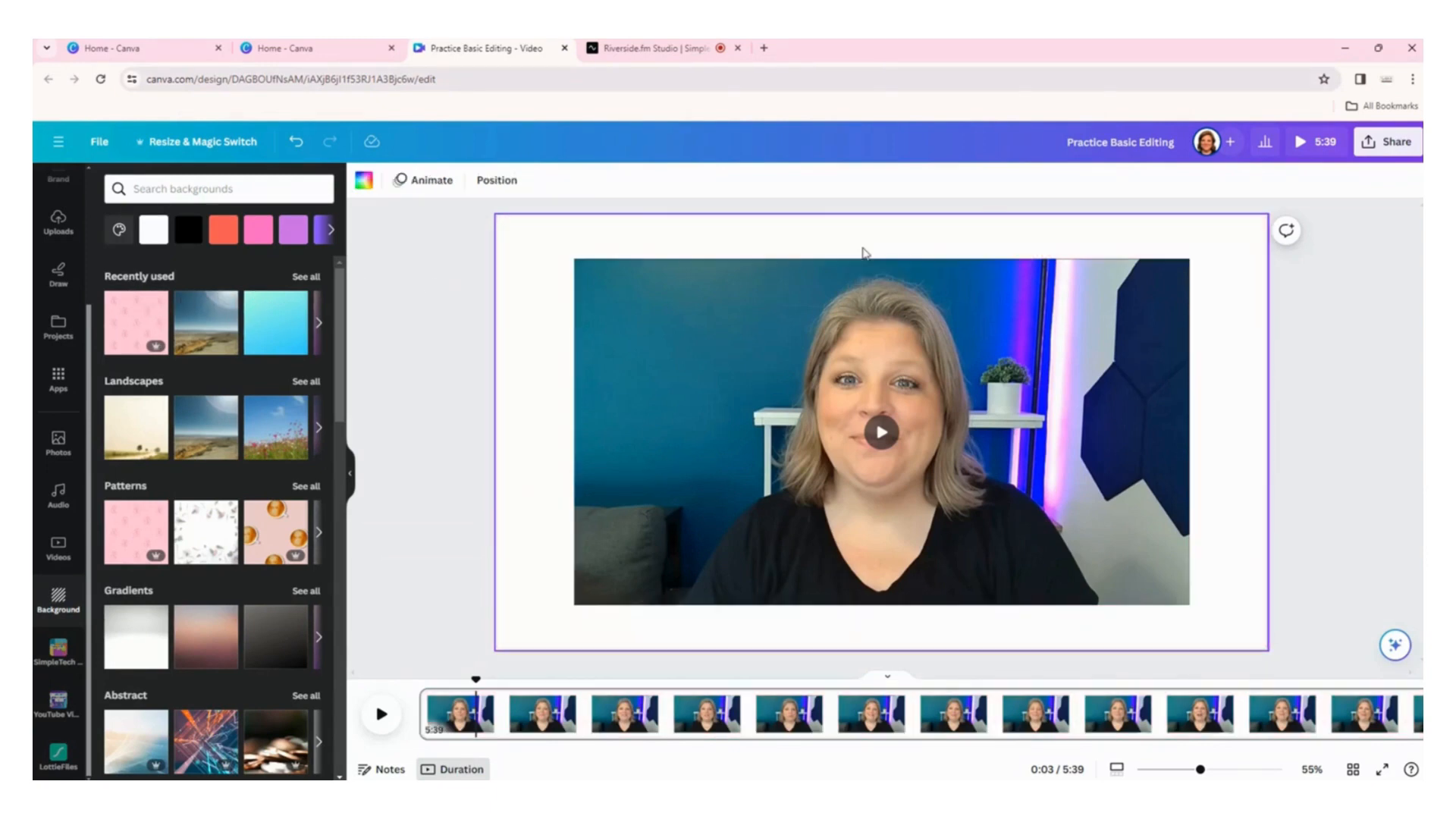
Set the video as the page background so it fills the whole frame.
left_click(669, 353)
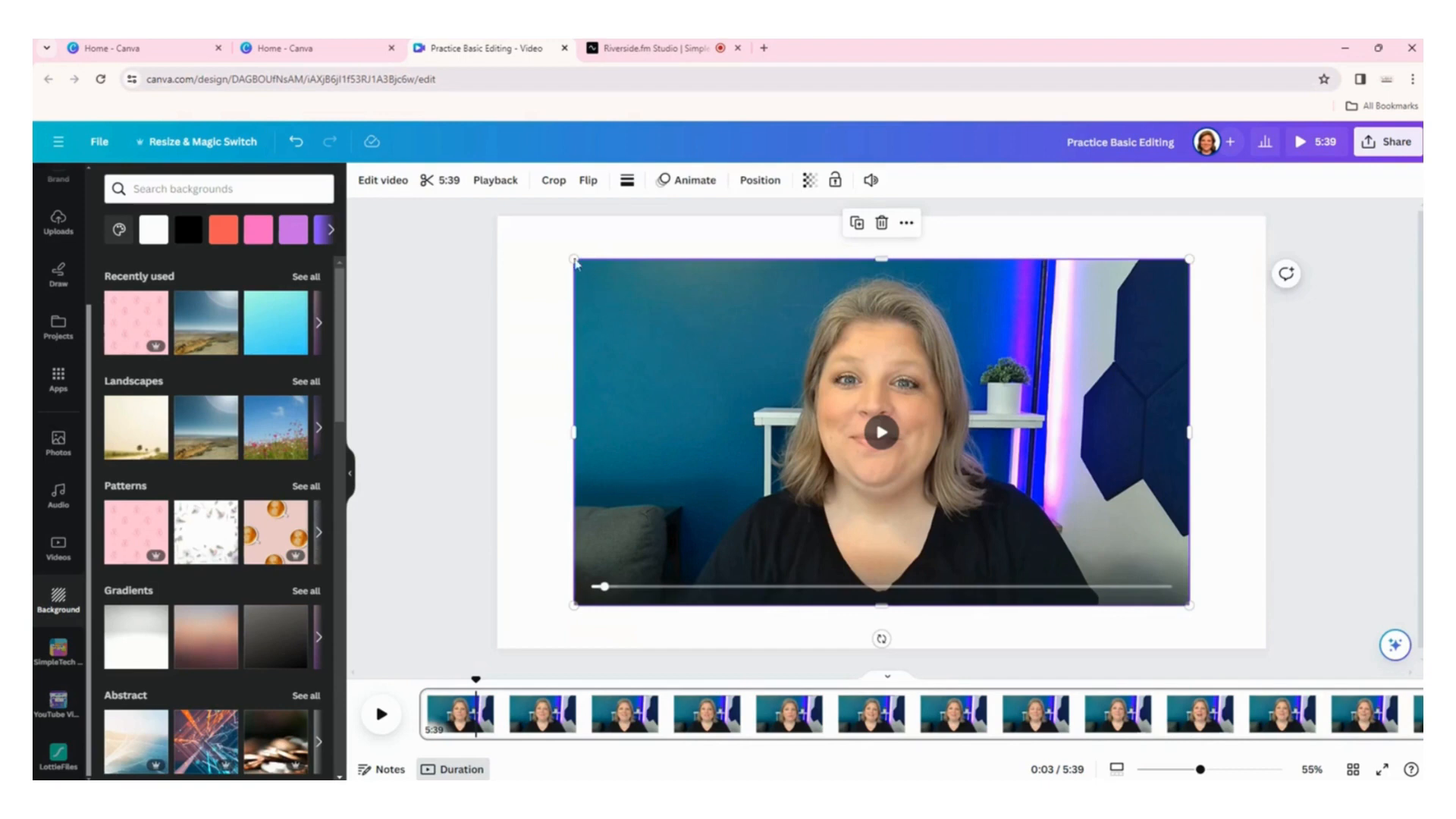
right_click(613, 319)
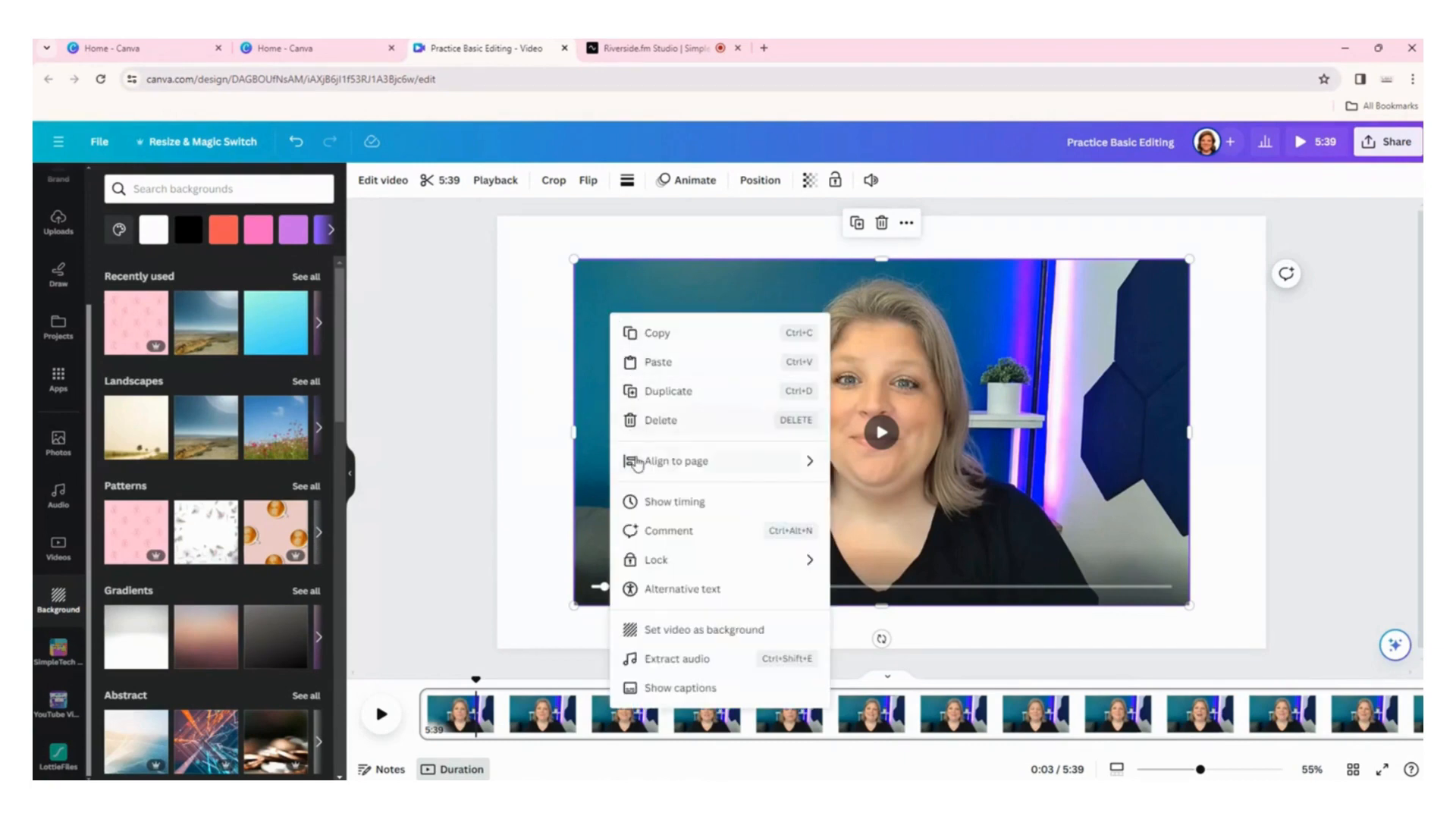
mouse_move(637, 464)
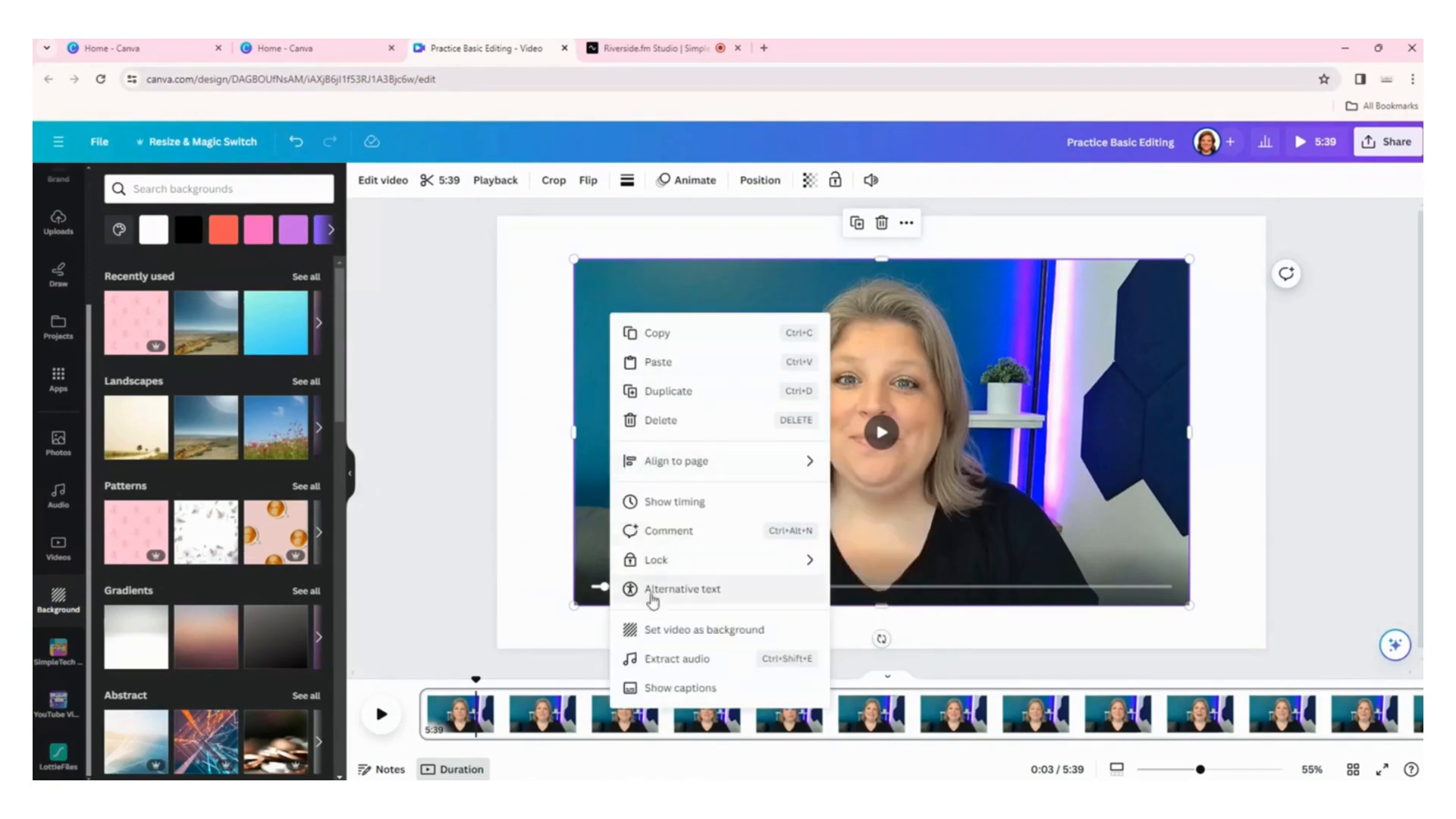
left_click(650, 631)
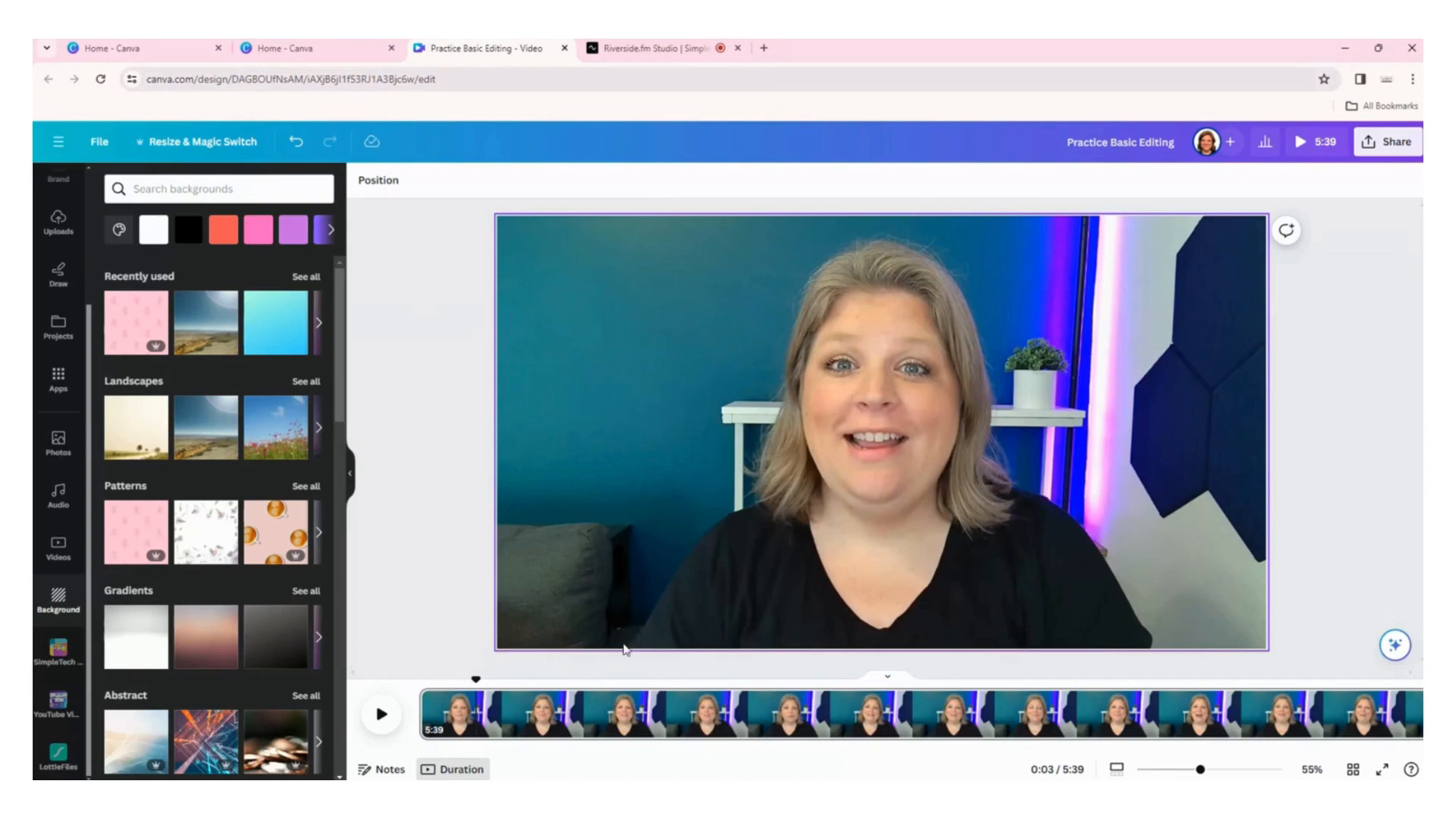
Play the video from its beginning up to about 31 seconds to review the opening.
left_click(402, 688)
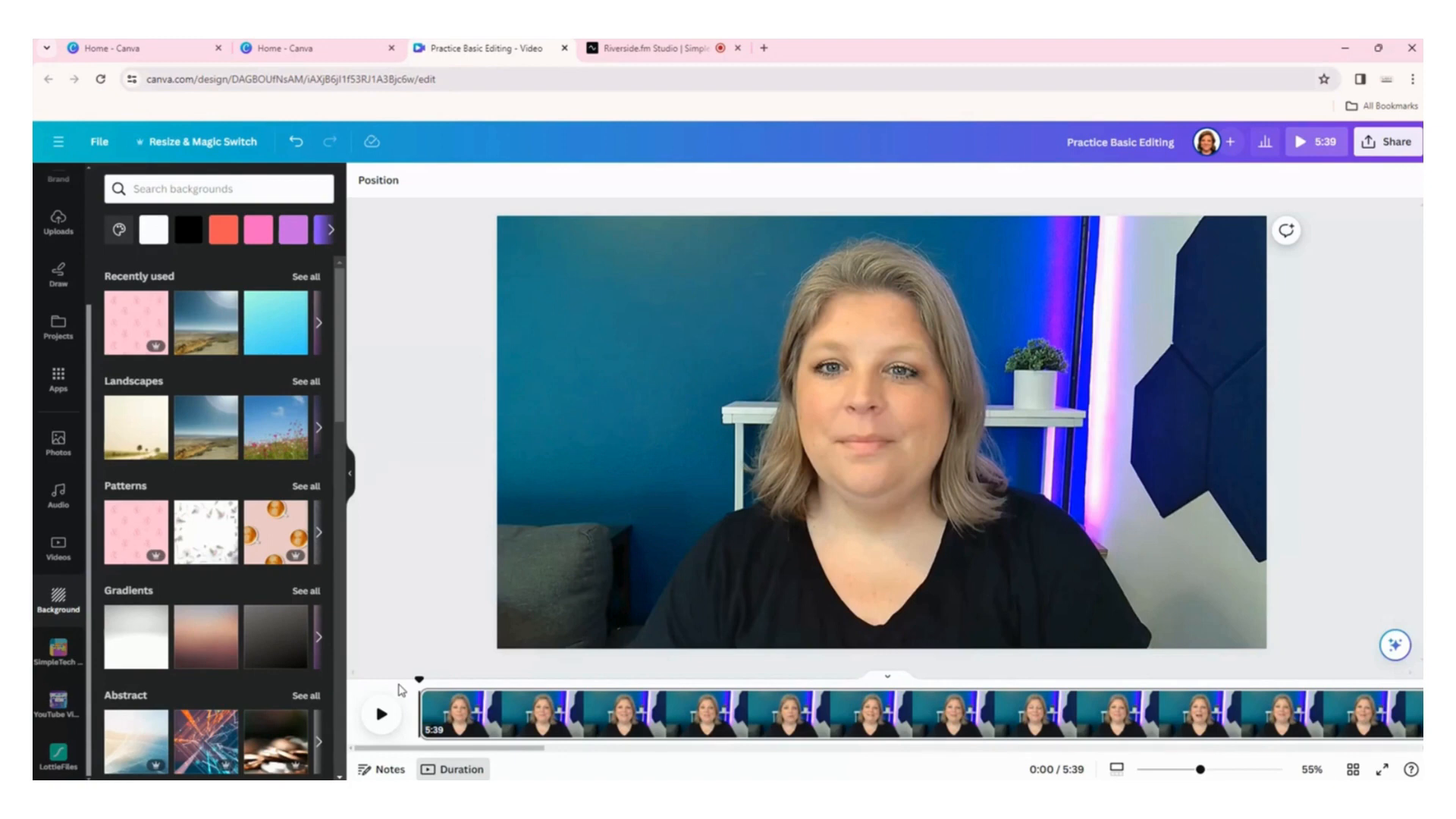
mouse_move(426, 703)
mouse_move(496, 749)
left_mouse_down()
mouse_move(789, 734)
mouse_move(471, 737)
left_mouse_up()
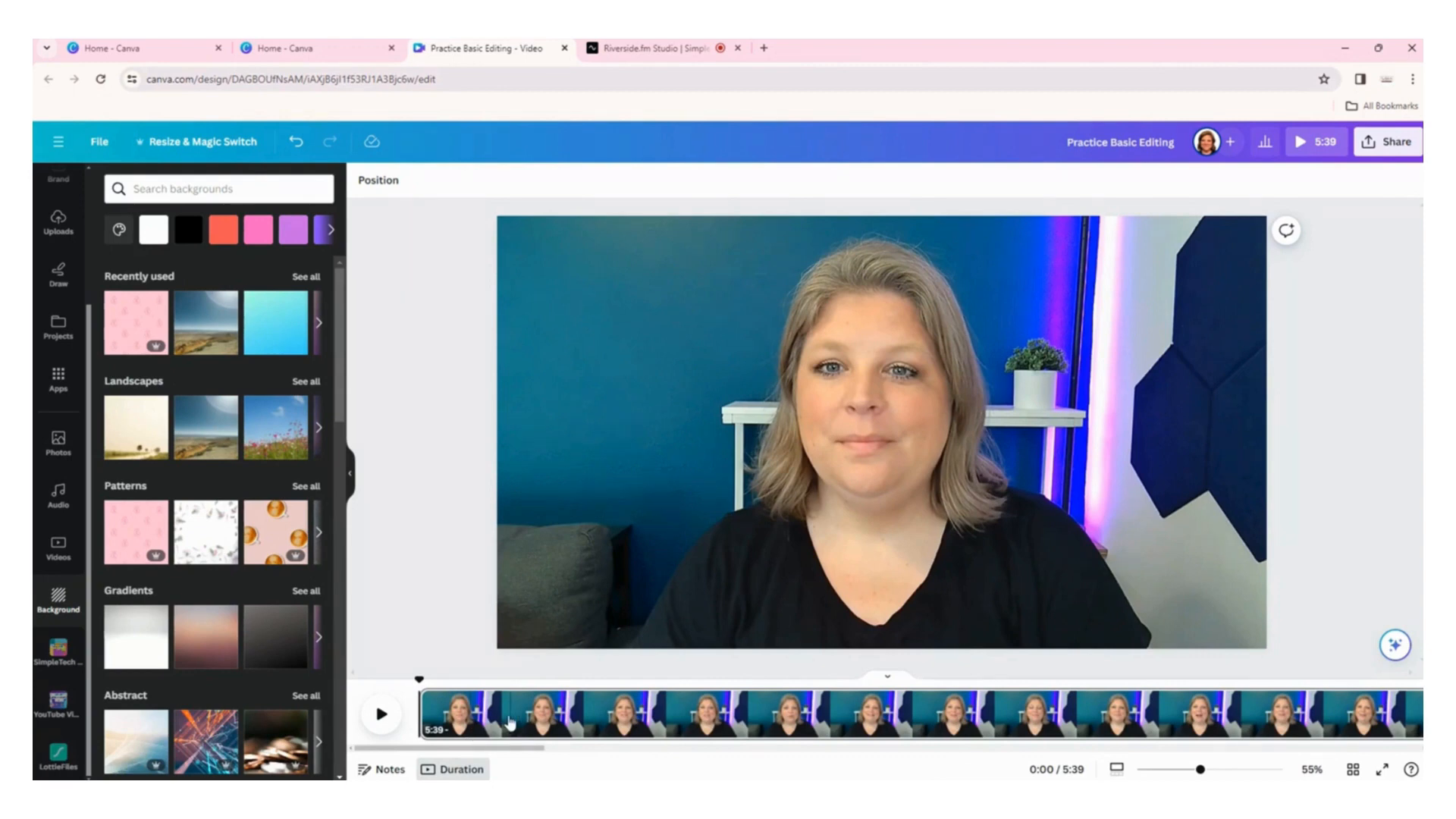
left_click(383, 717)
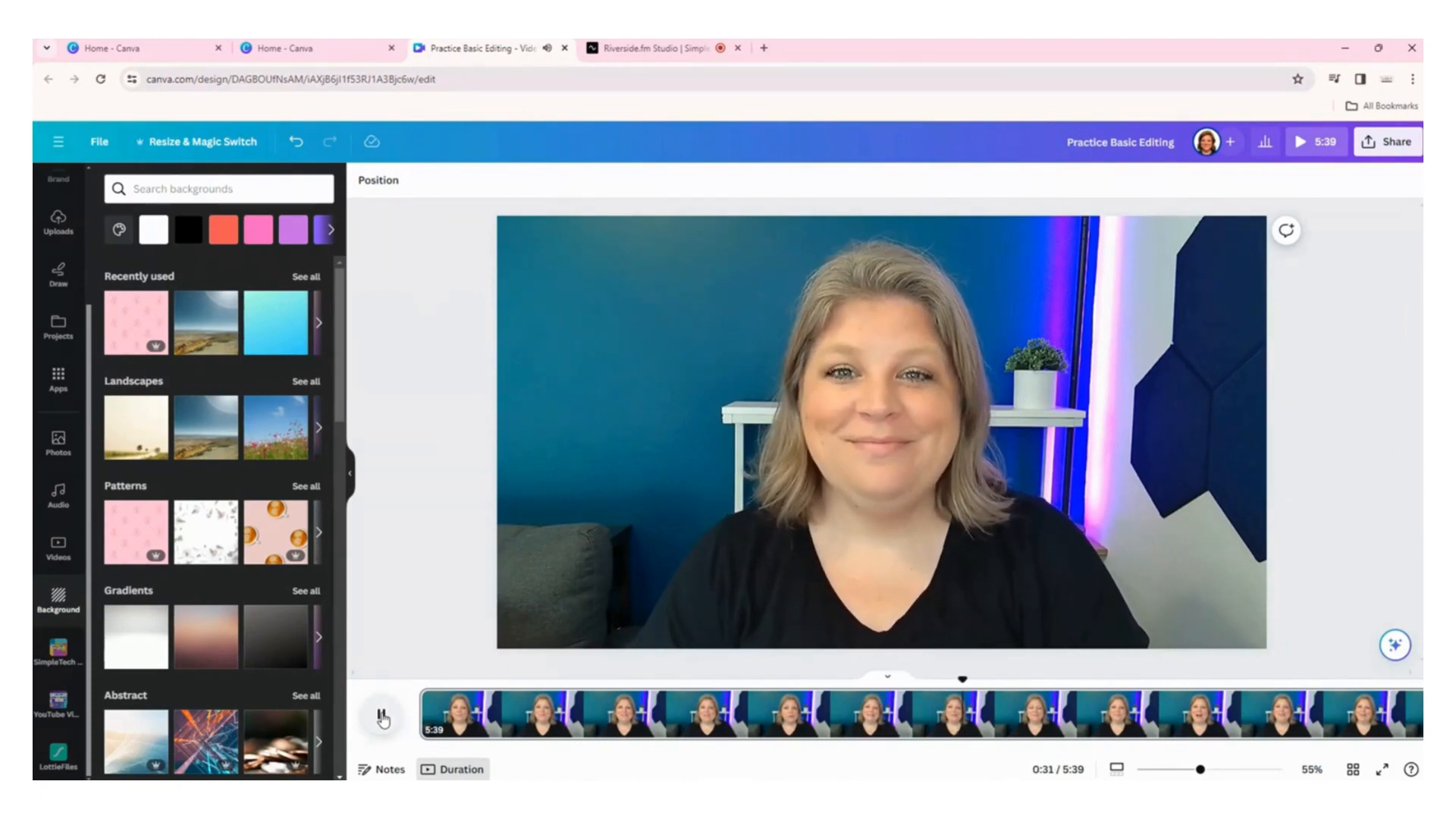
left_click(382, 716)
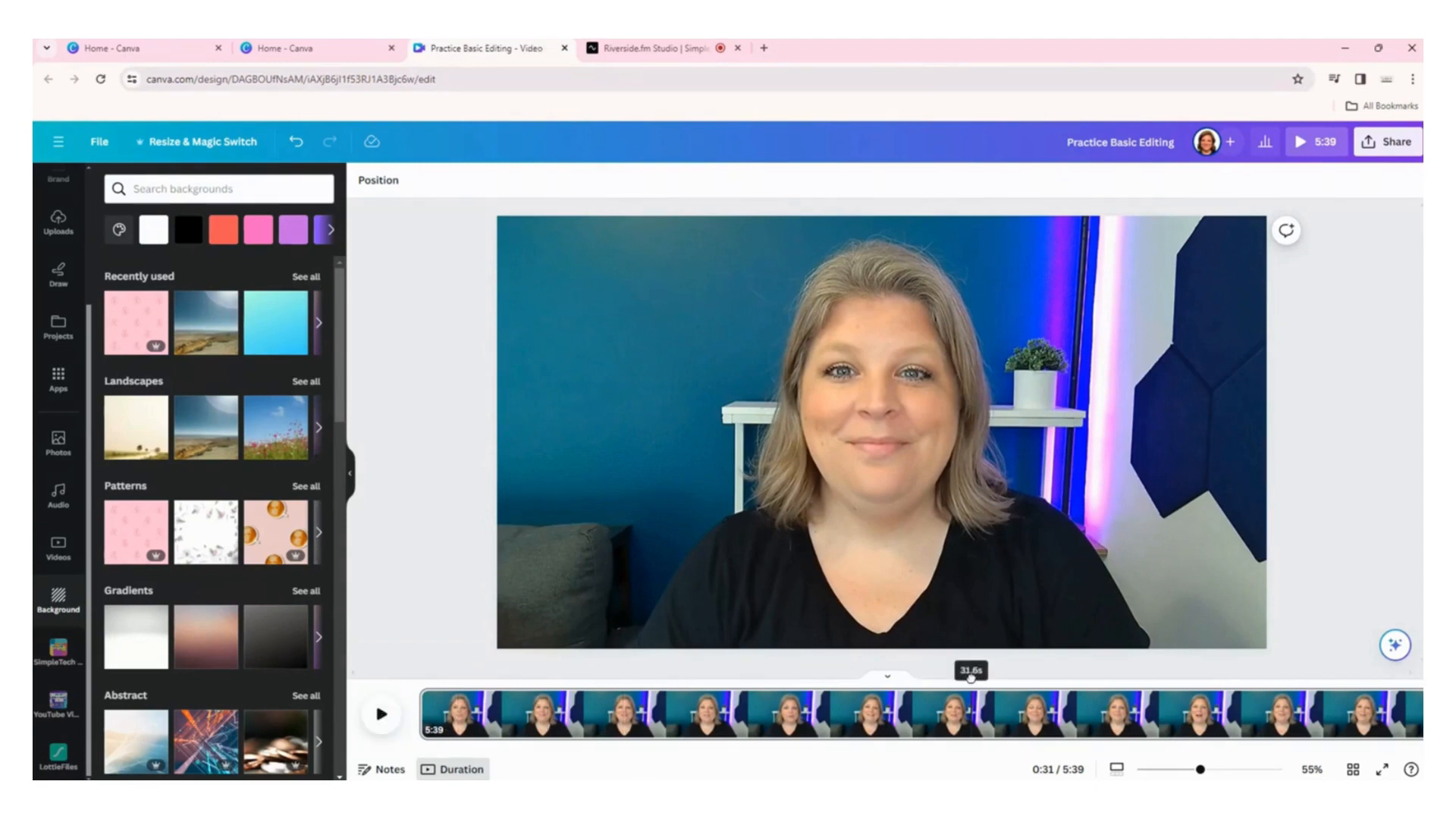
Split the video clip at about 33 seconds on the timeline.
mouse_move(974, 678)
left_mouse_down()
mouse_move(1017, 677)
mouse_move(999, 678)
left_mouse_up()
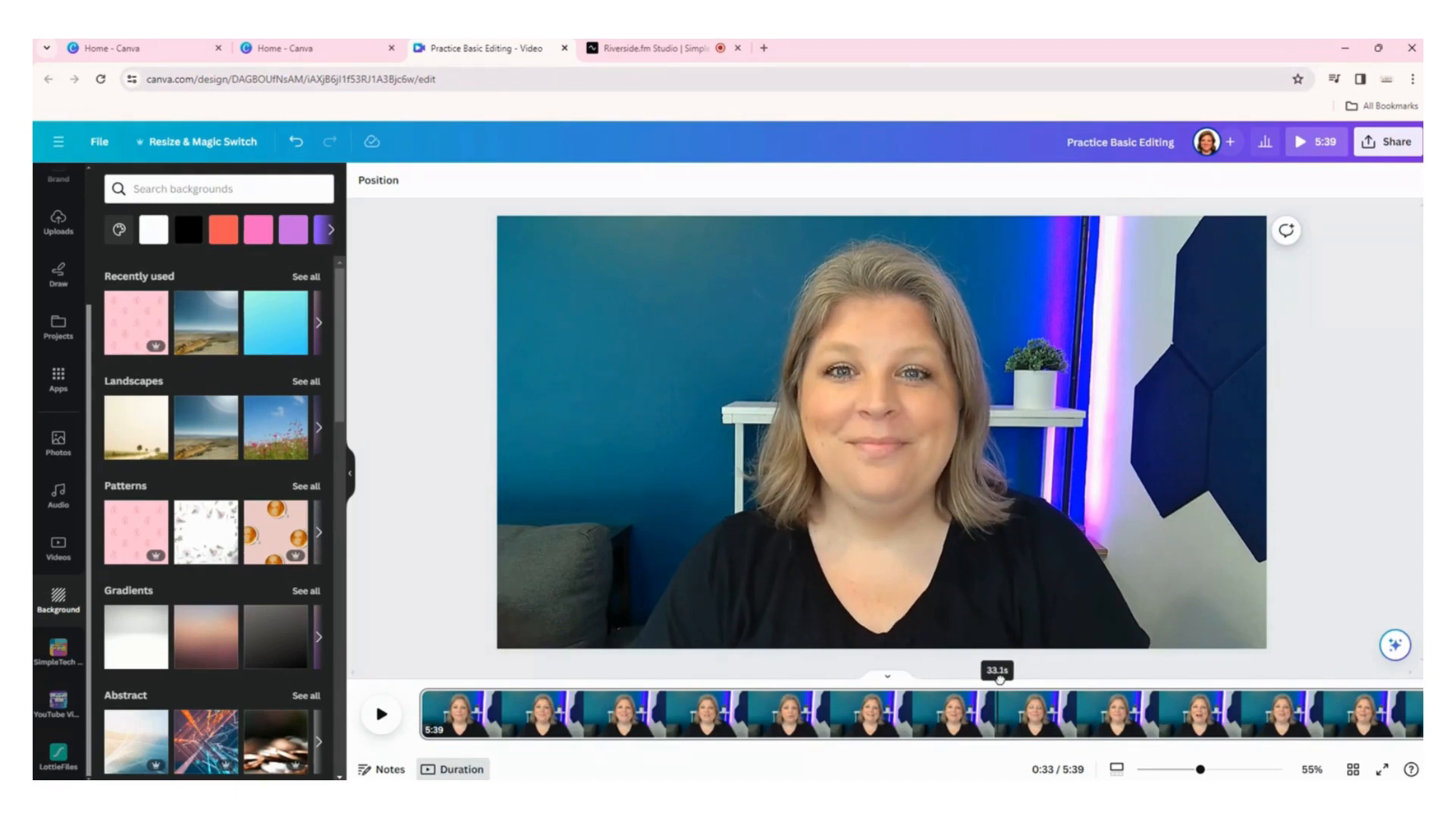
left_click_drag(998, 678, 1005, 679)
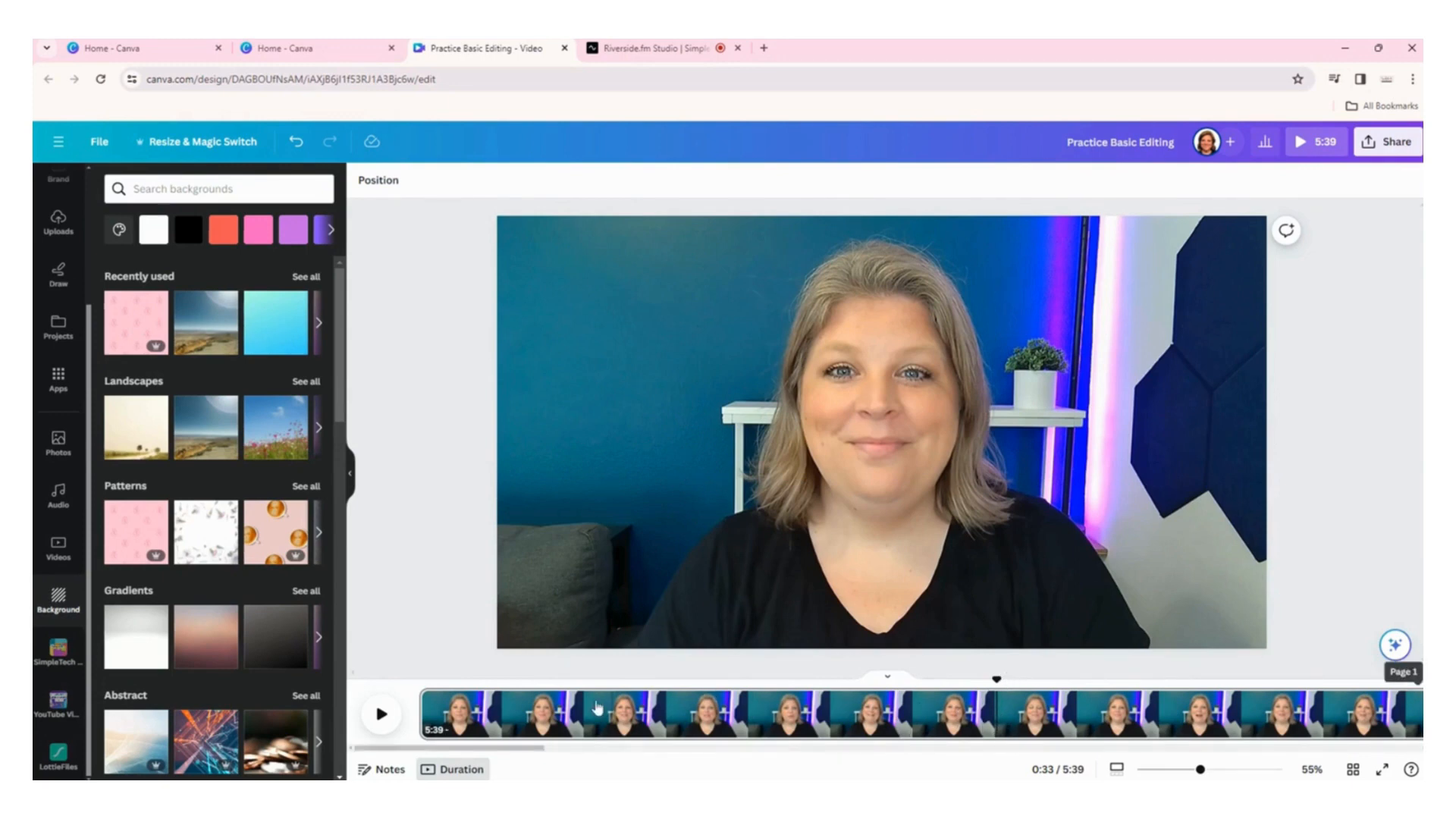
right_click(998, 711)
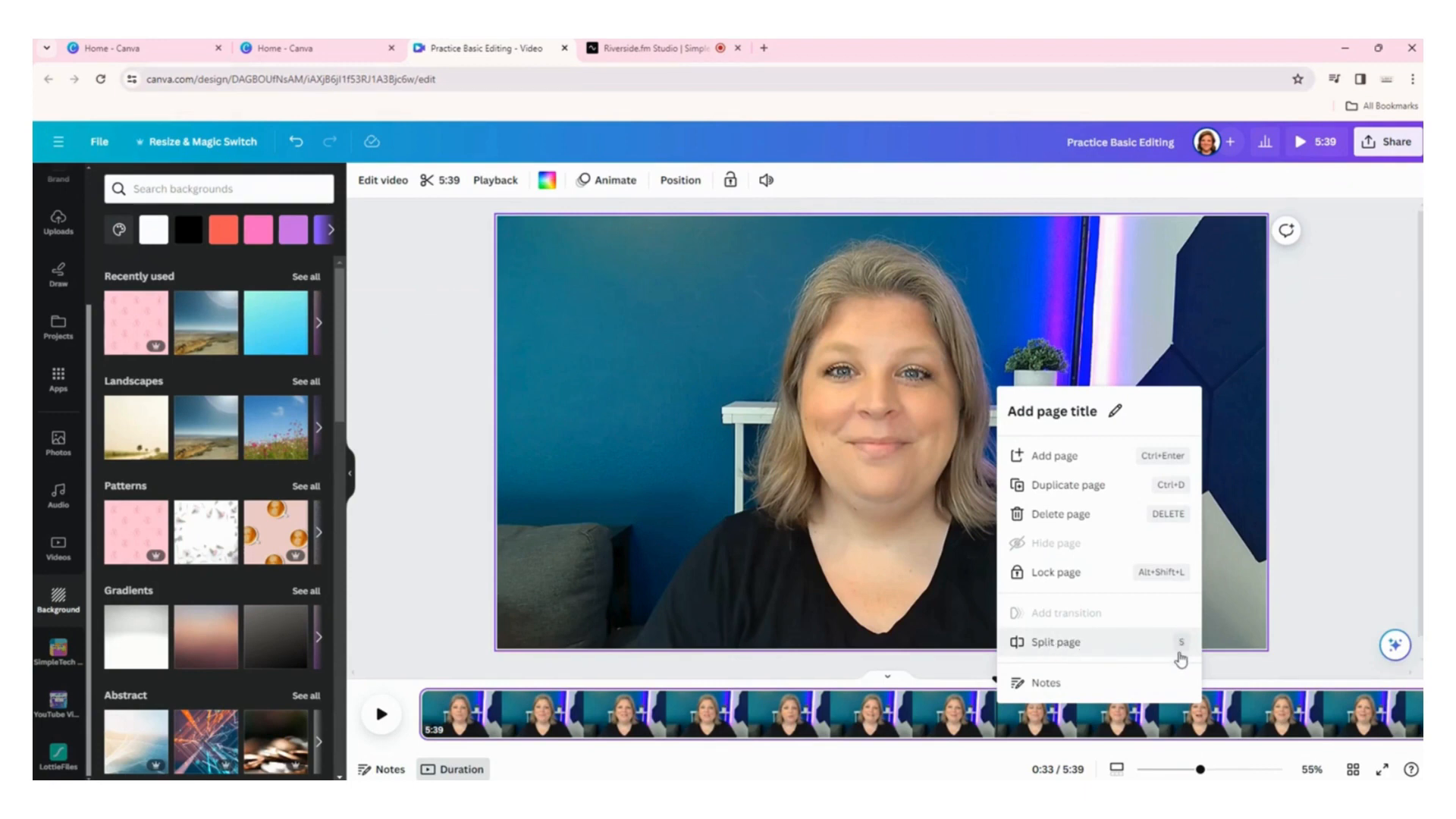
left_click(998, 728)
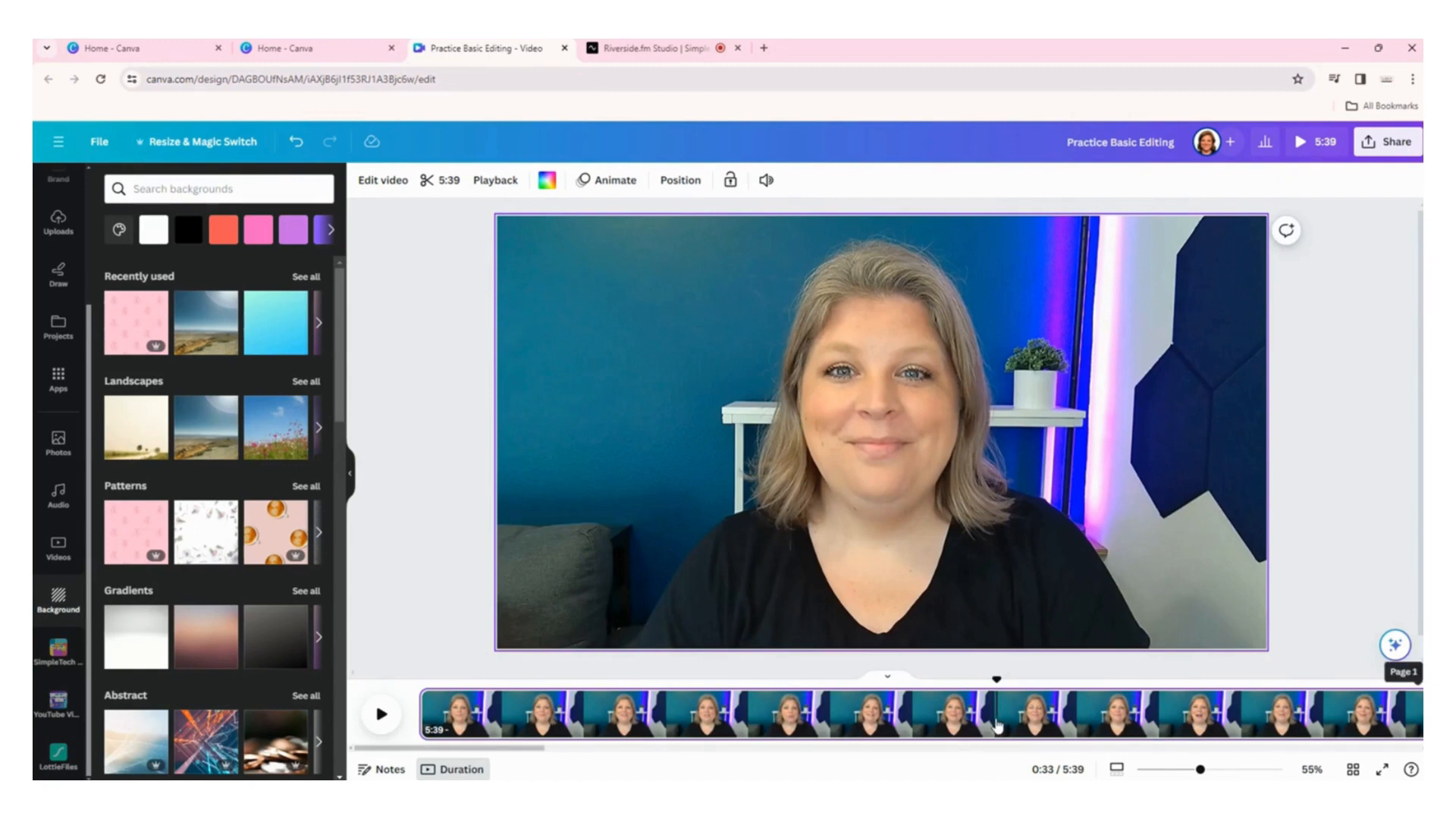
key("s")
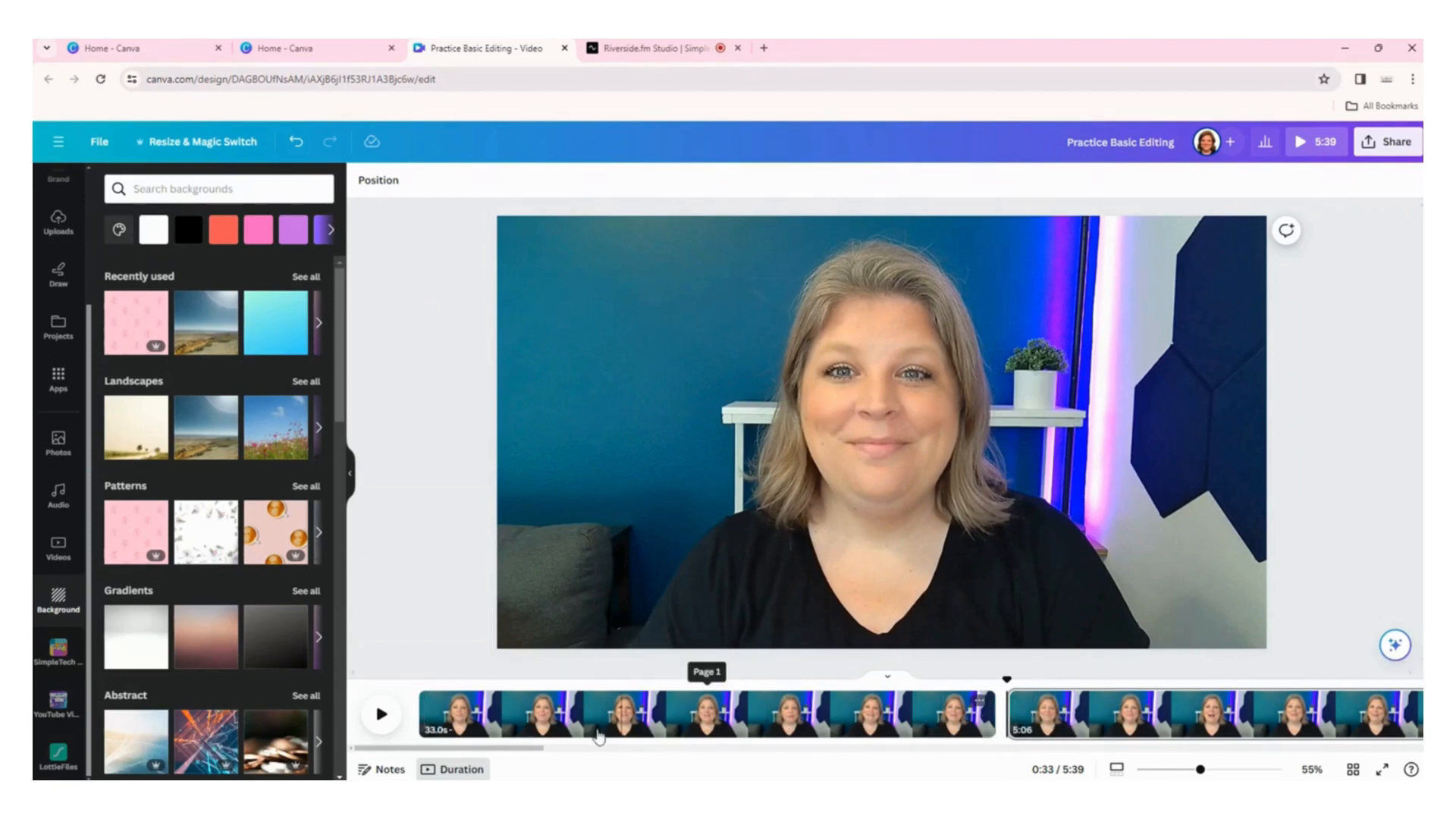
Play on from the split to about 0:39 and trim the second clip's start to that point, leaving it 5:00 long.
left_click(379, 714)
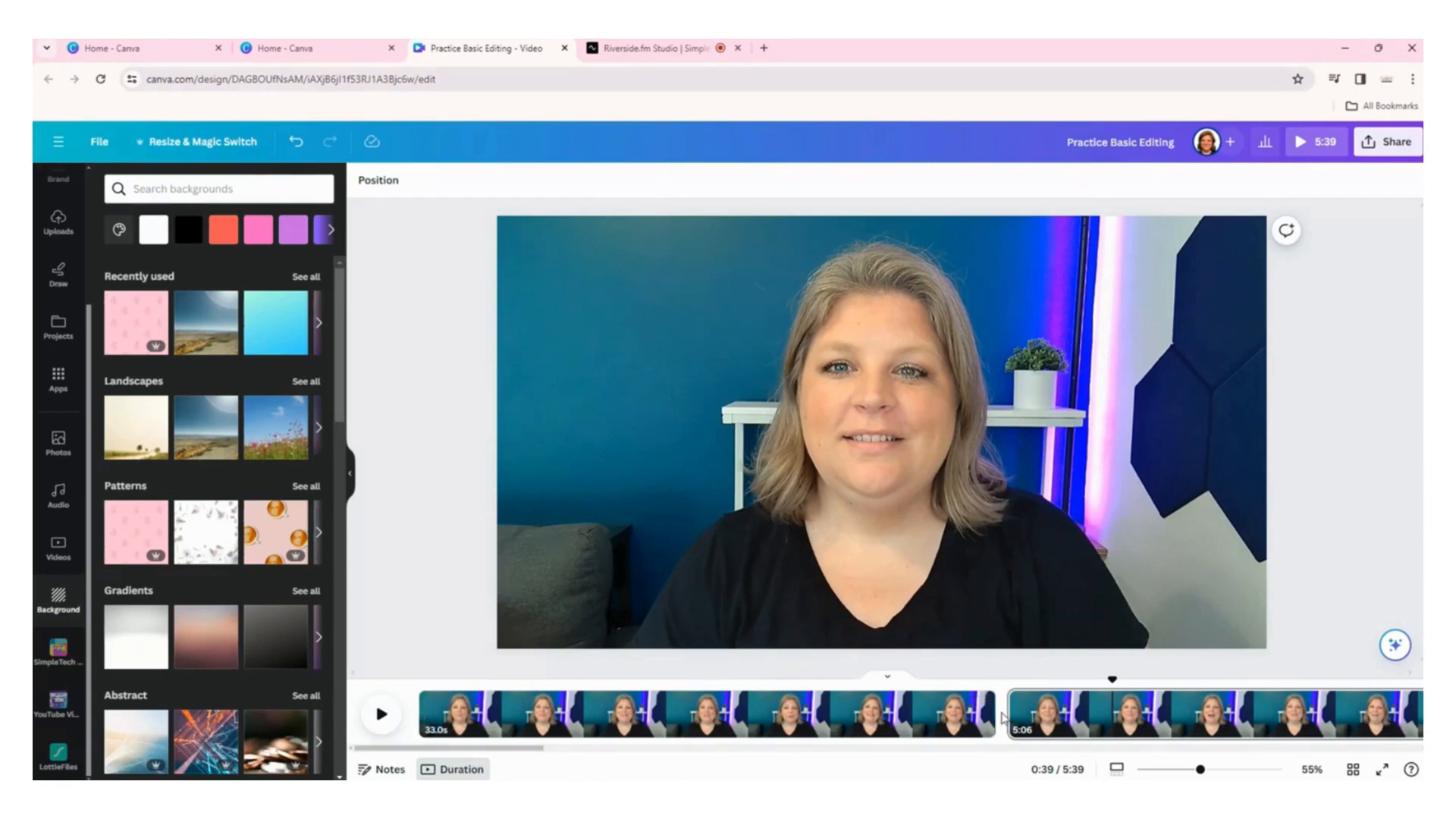
mouse_move(1022, 698)
left_click_drag(1007, 701, 1110, 701)
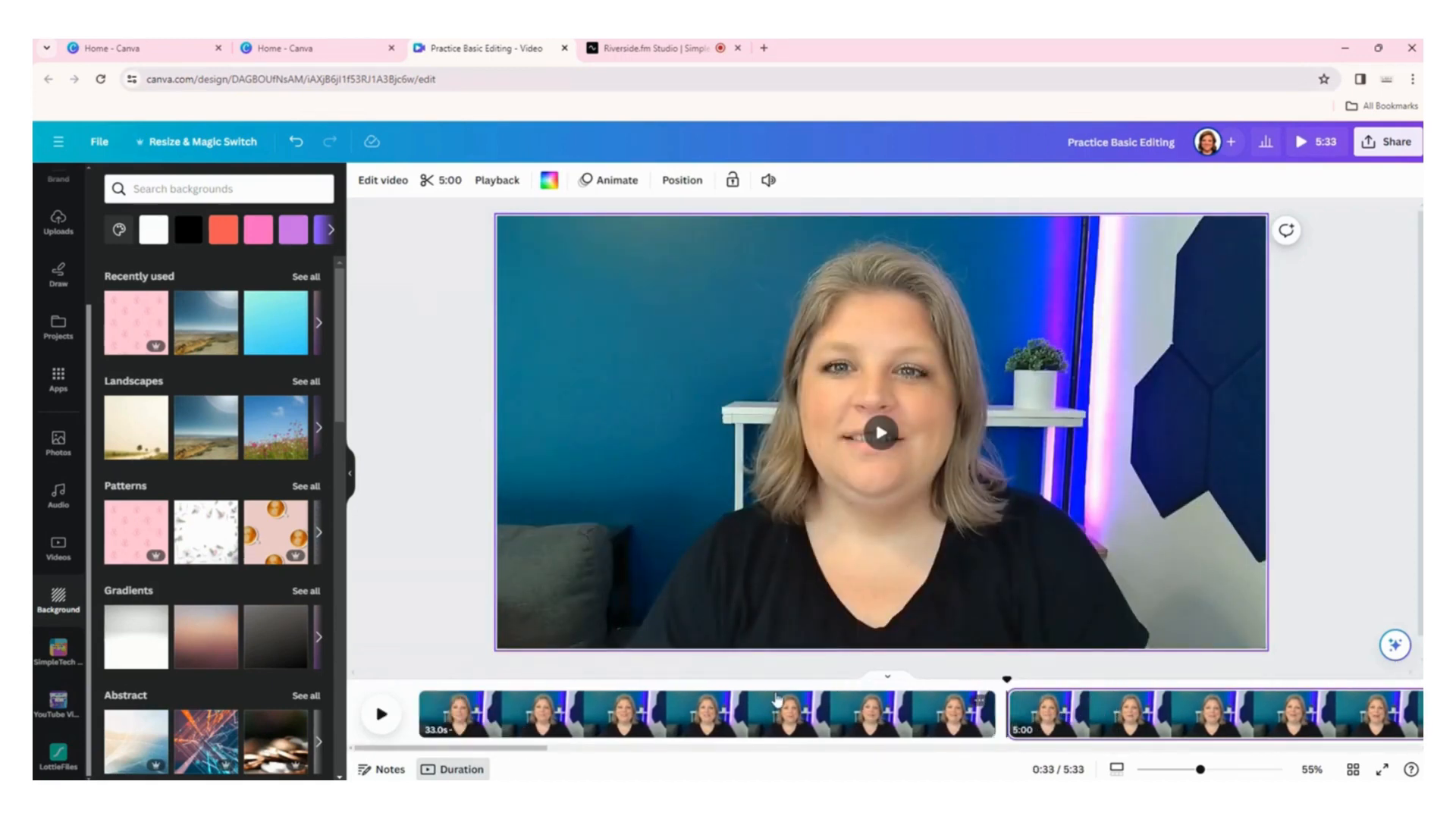
Delete the first clip, 33 seconds long, from the timeline and return the playhead to the start.
left_click(645, 726)
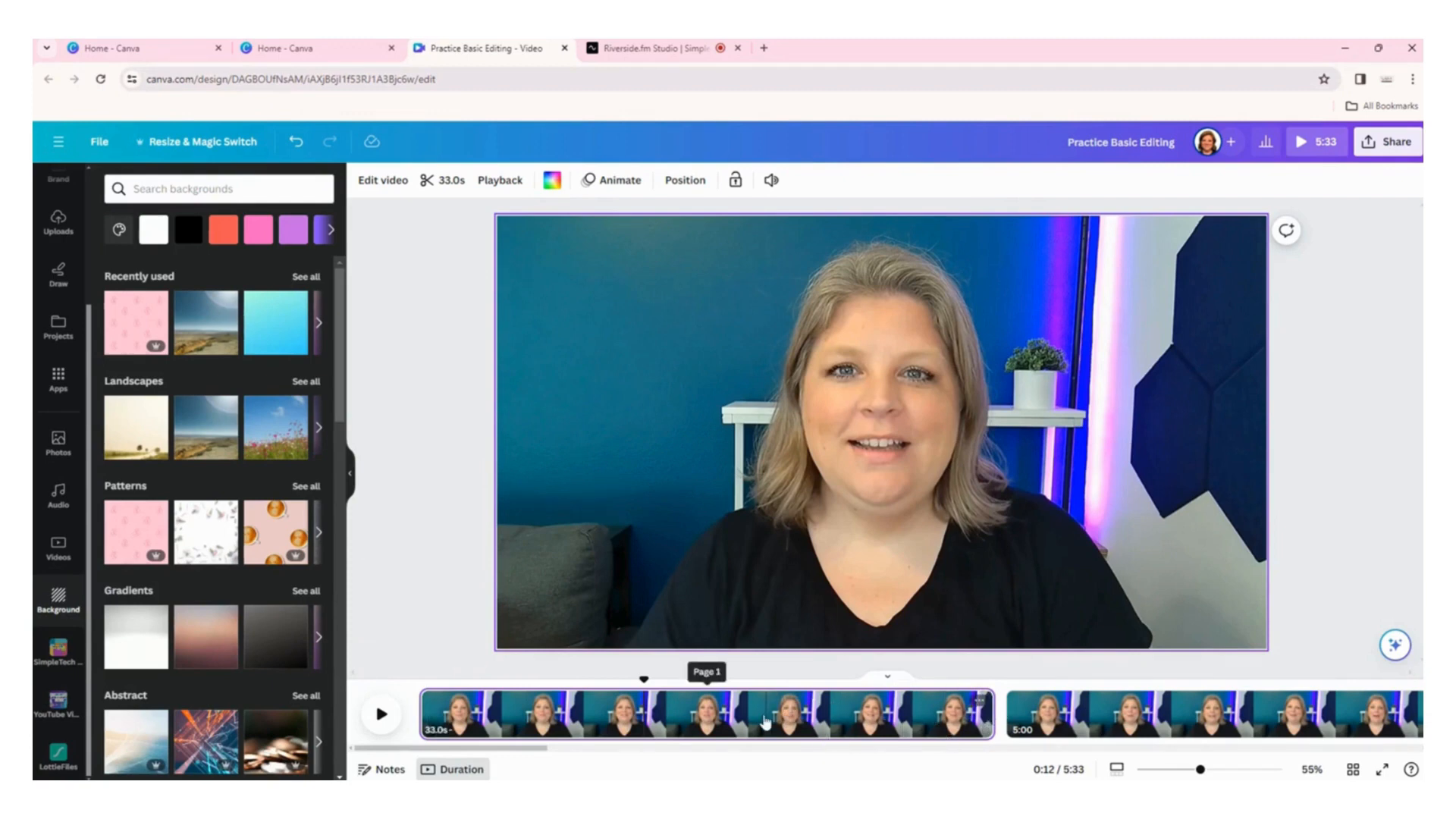
key("Delete")
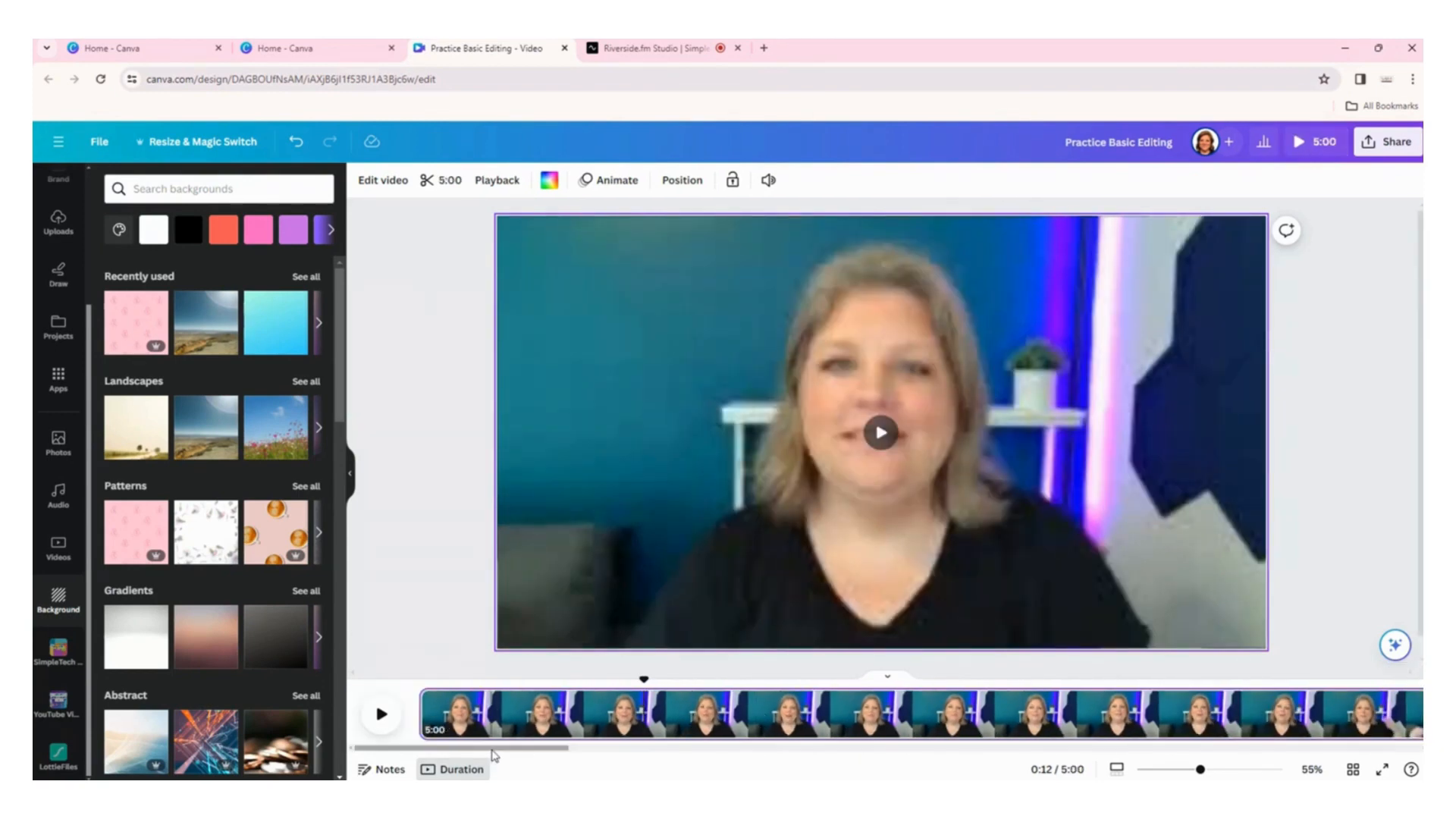
left_click(421, 683)
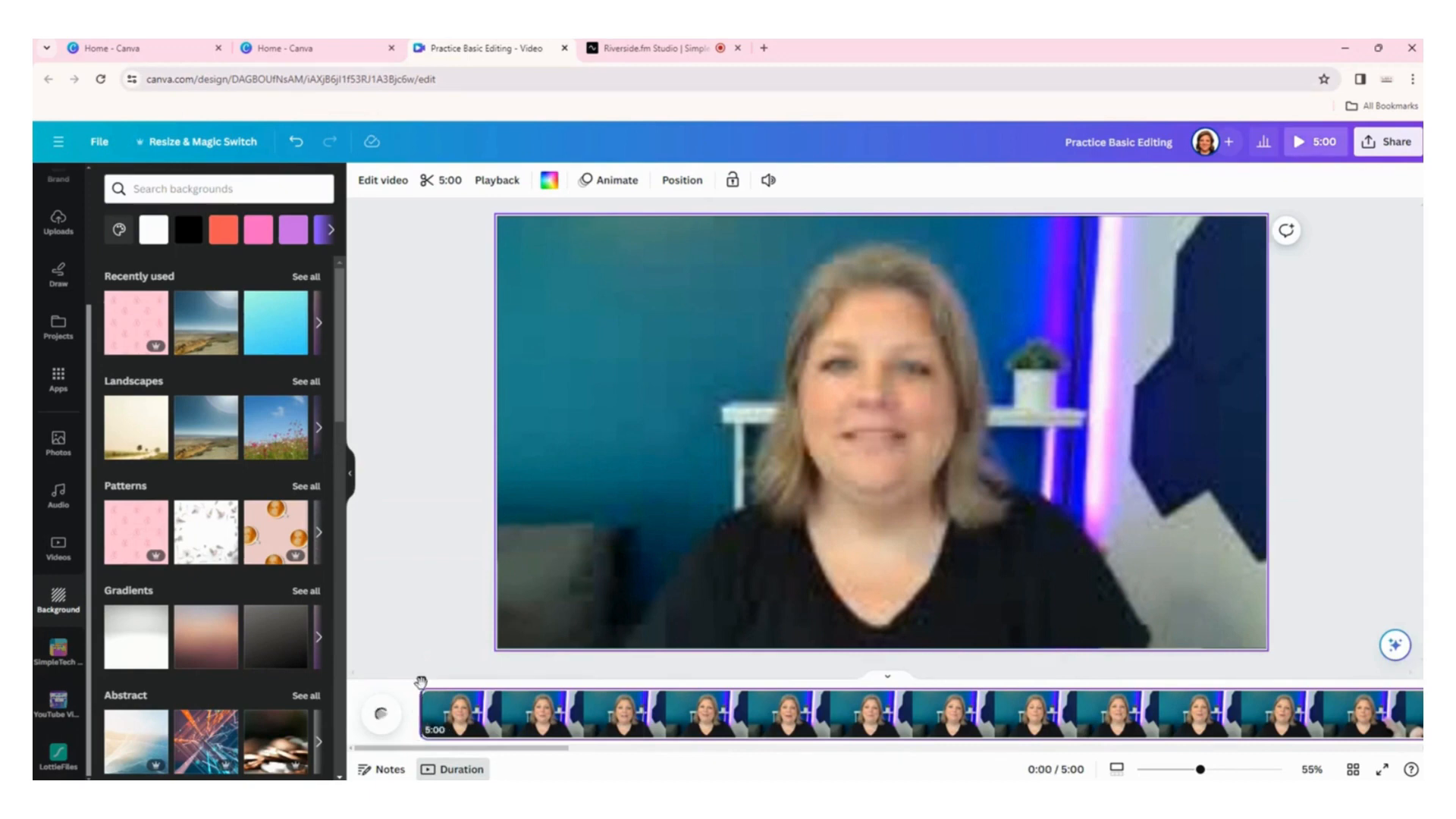
Play the remaining clip to about 0:02 and trim its start to that point, leaving it 4:58 long.
left_click(382, 717)
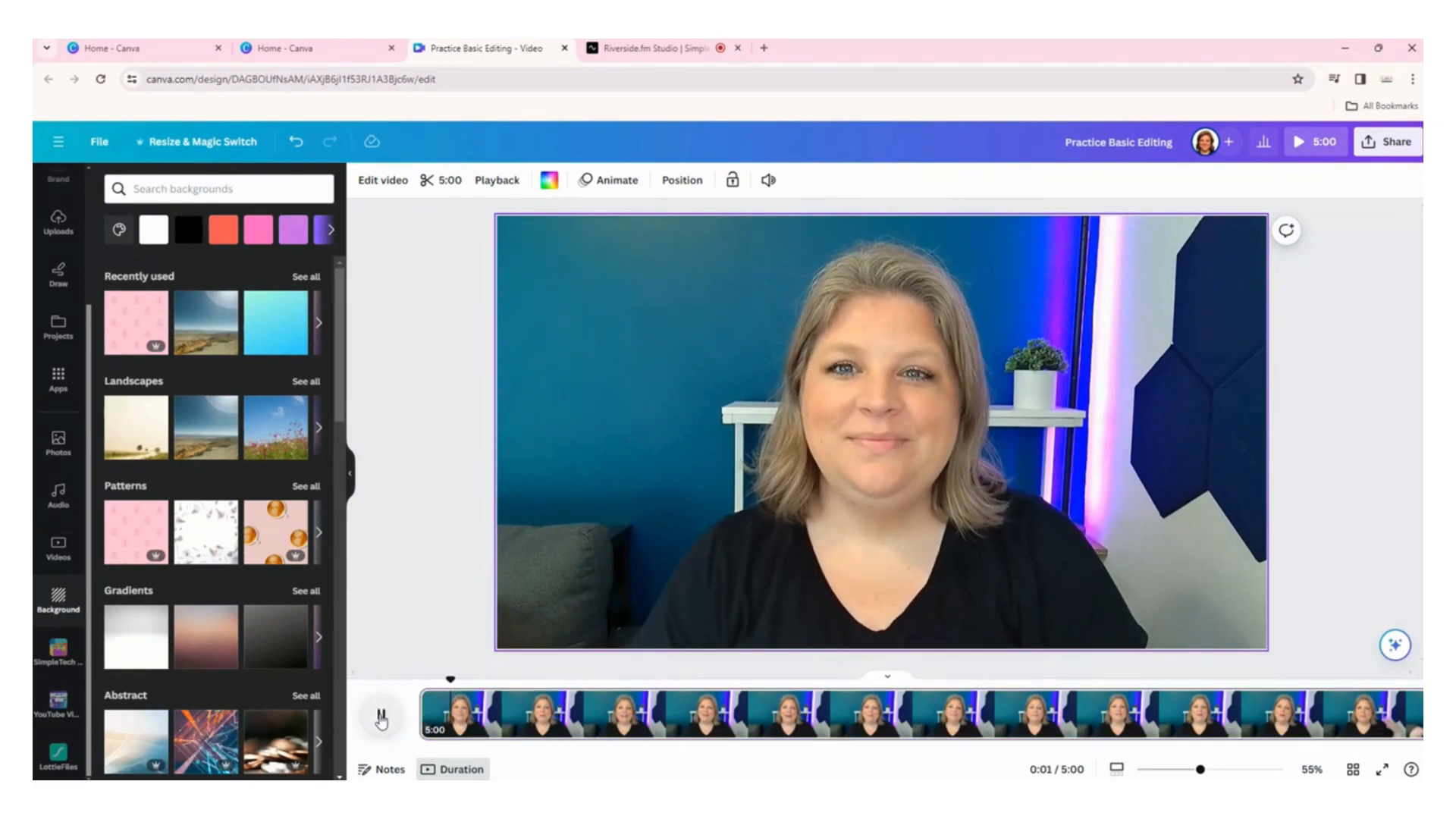
left_click(381, 716)
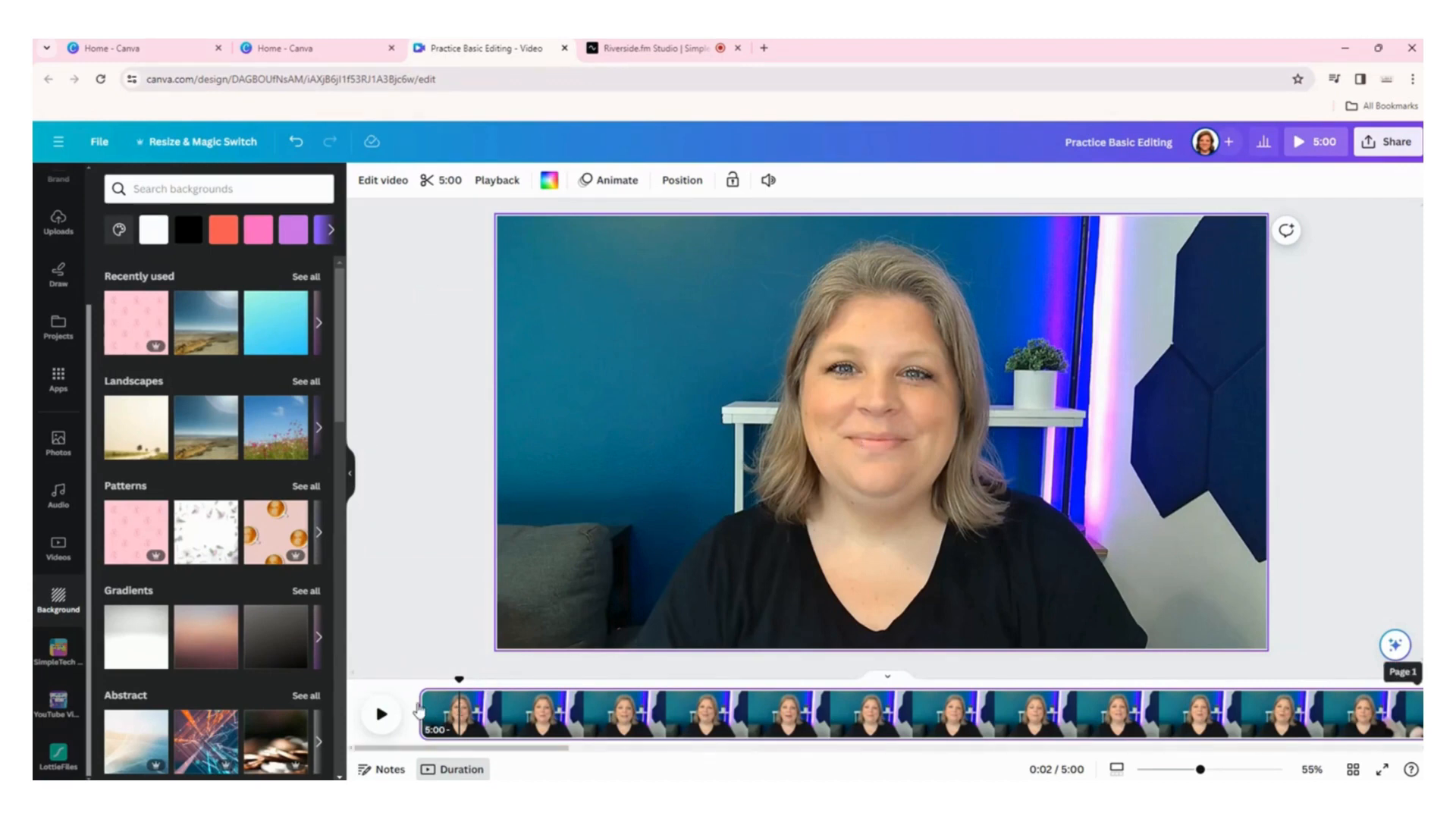
mouse_move(416, 704)
left_click_drag(415, 703, 460, 709)
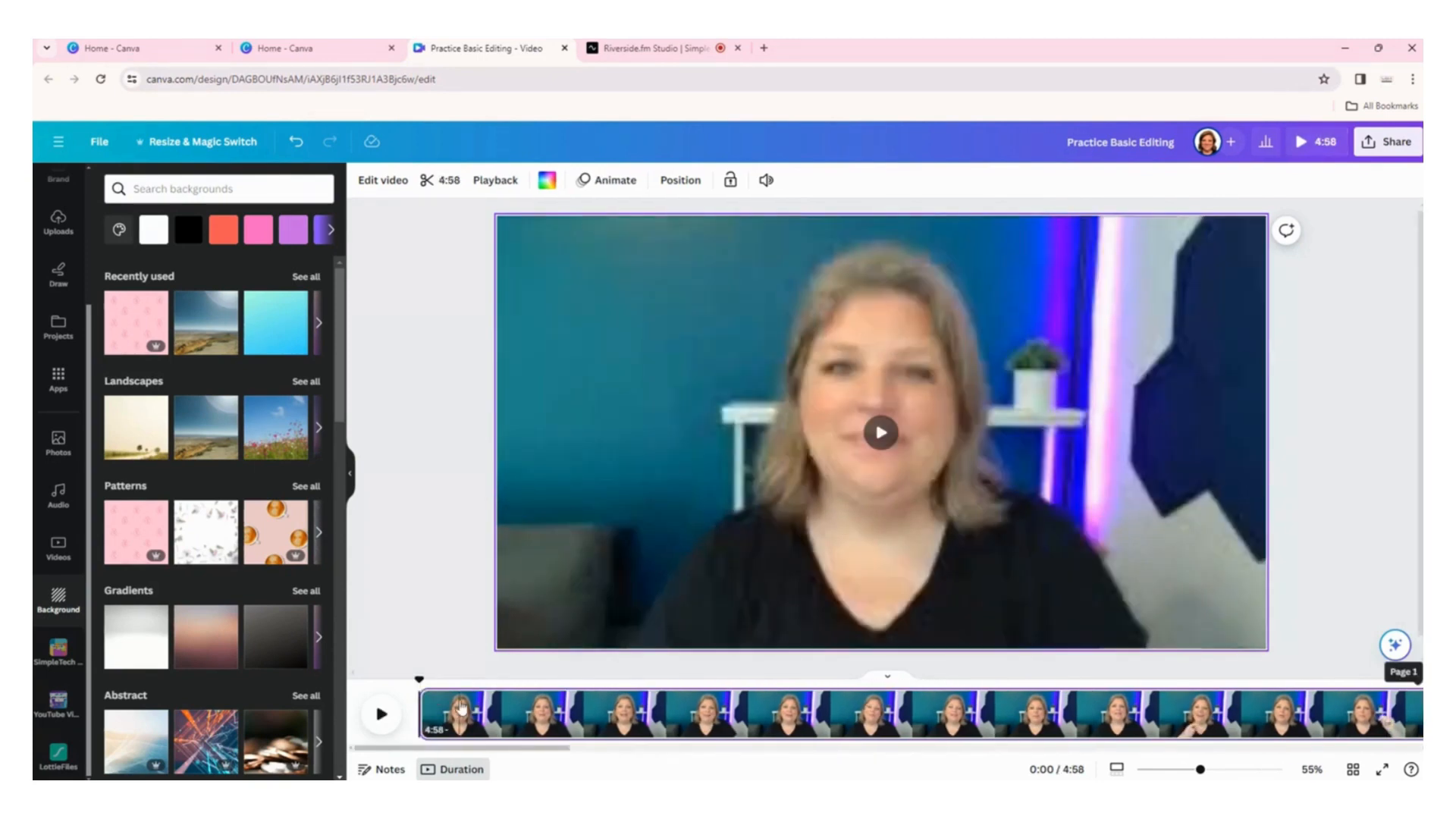
Play the first second of the clip and trim its start further, leaving it 4:56 long.
left_click(382, 715)
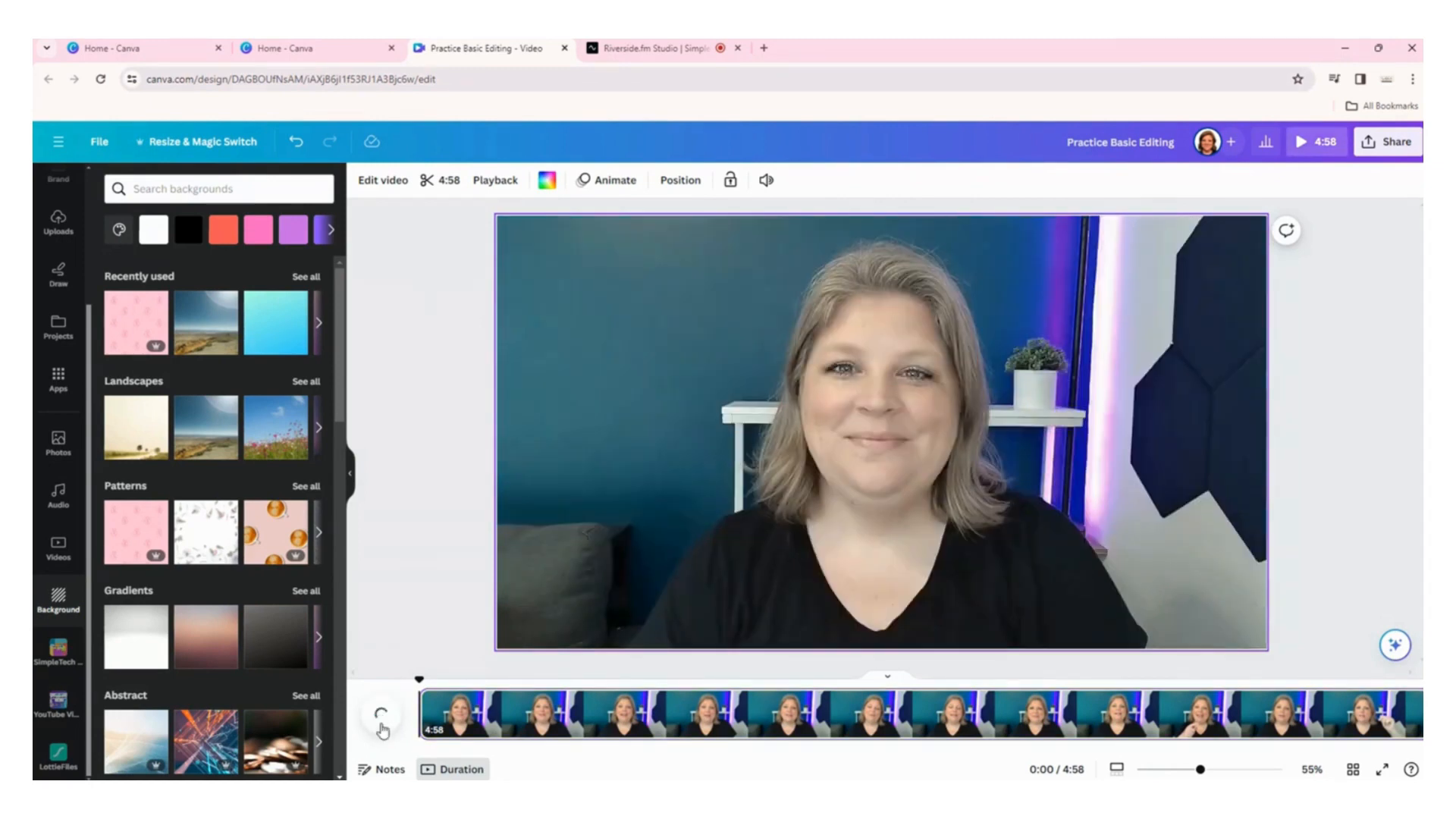
left_click(381, 730)
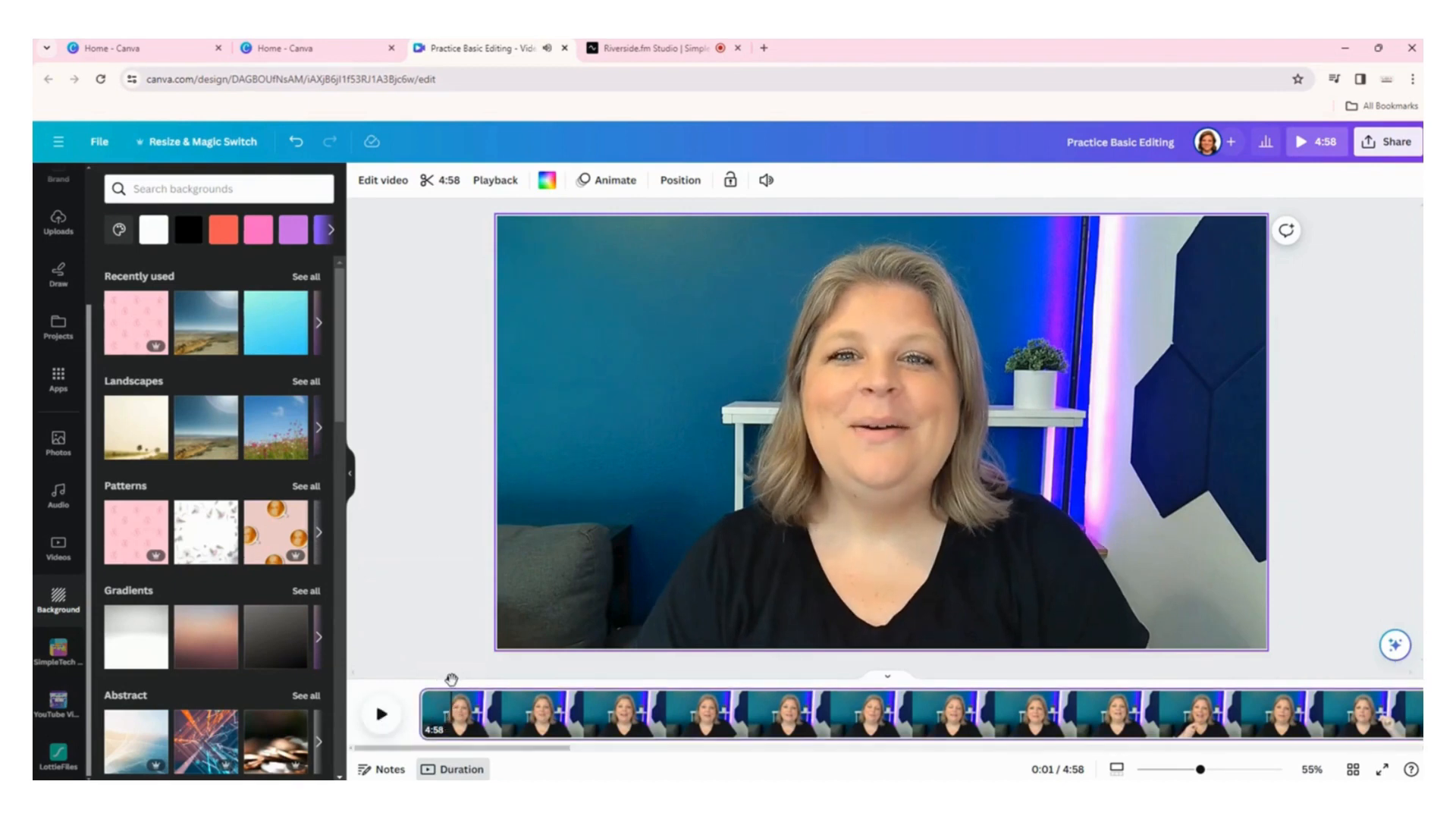
left_click_drag(423, 713, 441, 713)
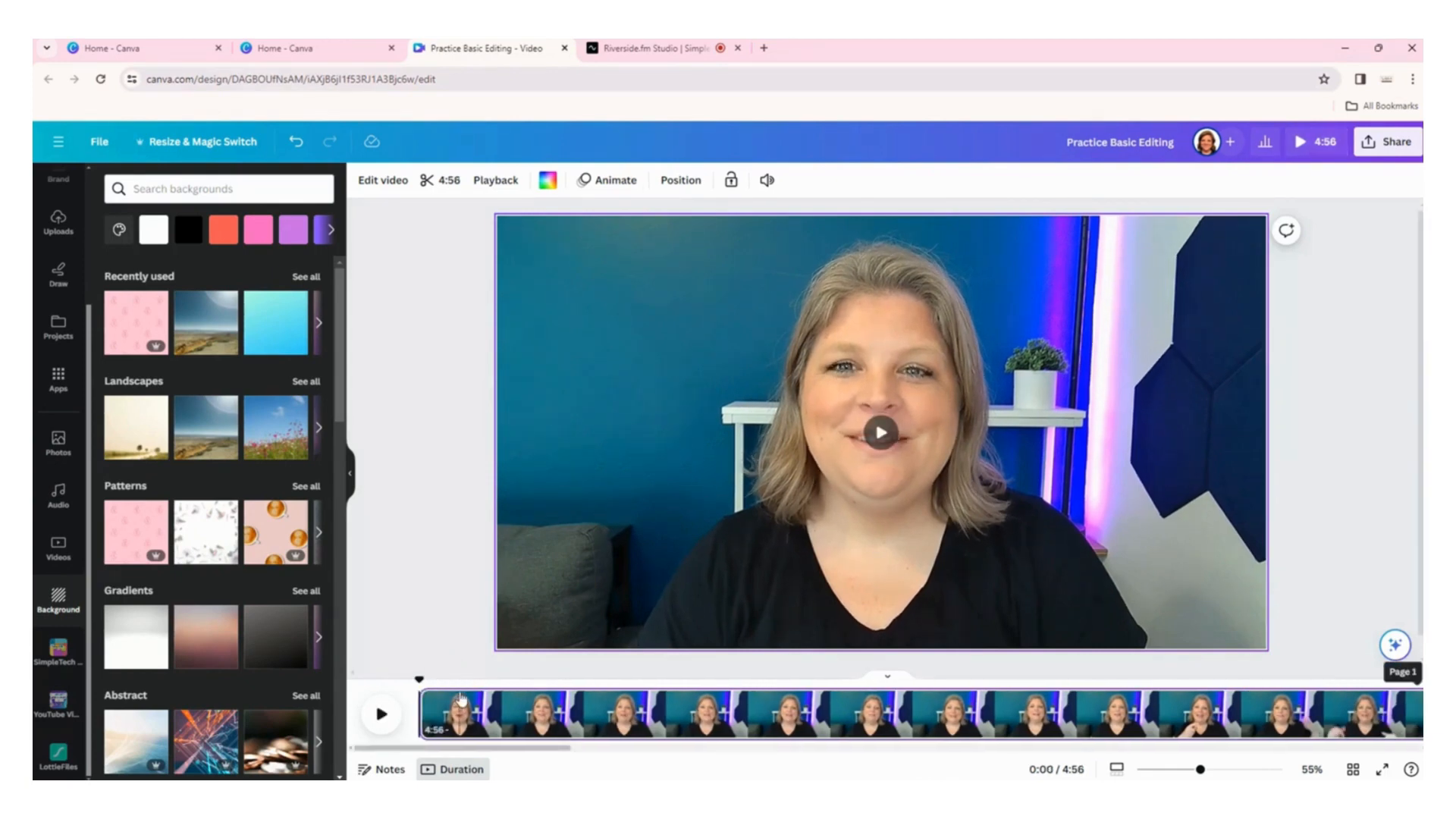
Play the trimmed clip from its beginning to about 0:25 to review it, and return the playhead to the start.
left_click(381, 714)
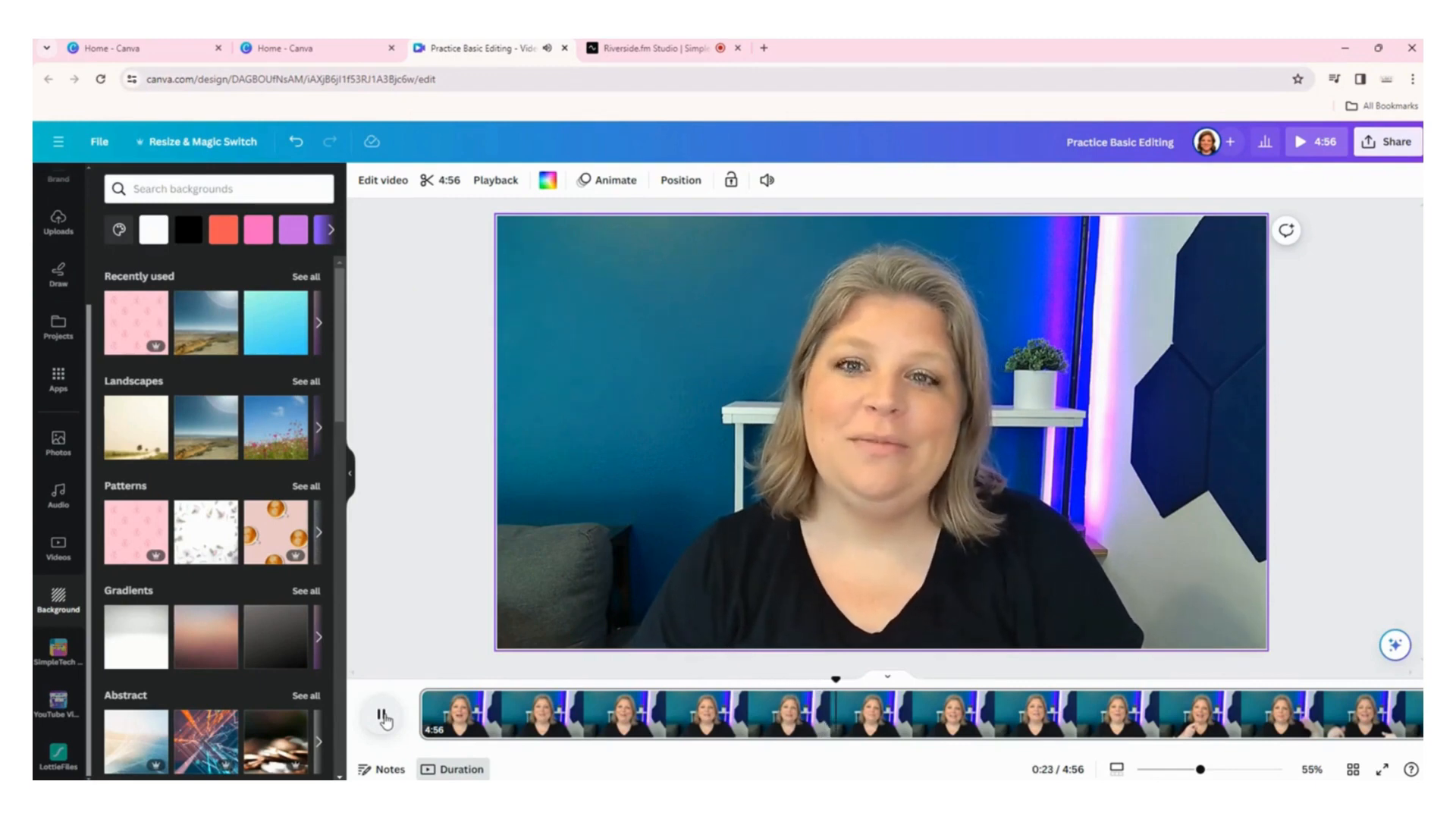
left_click(383, 716)
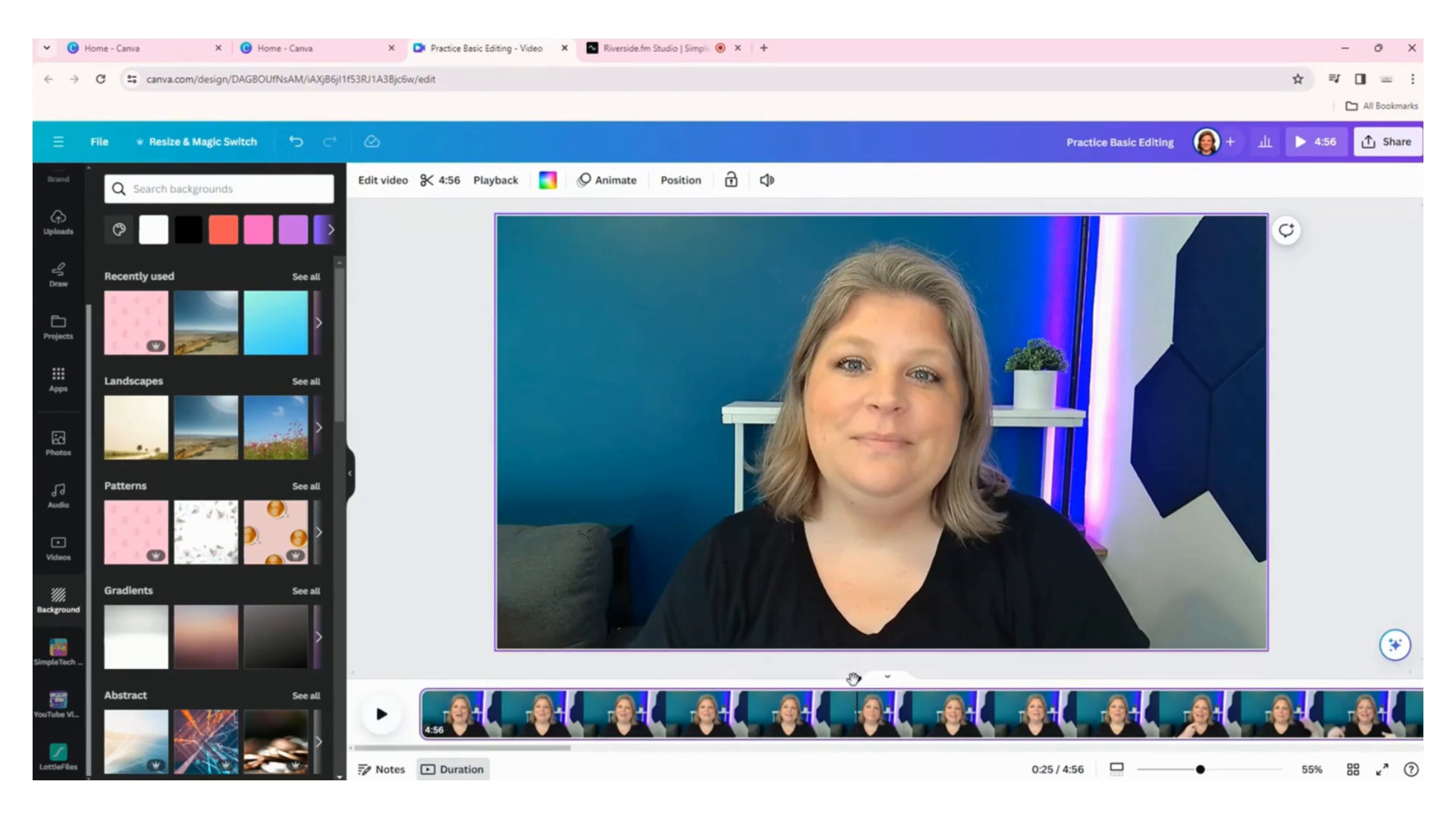
left_click_drag(853, 677, 419, 685)
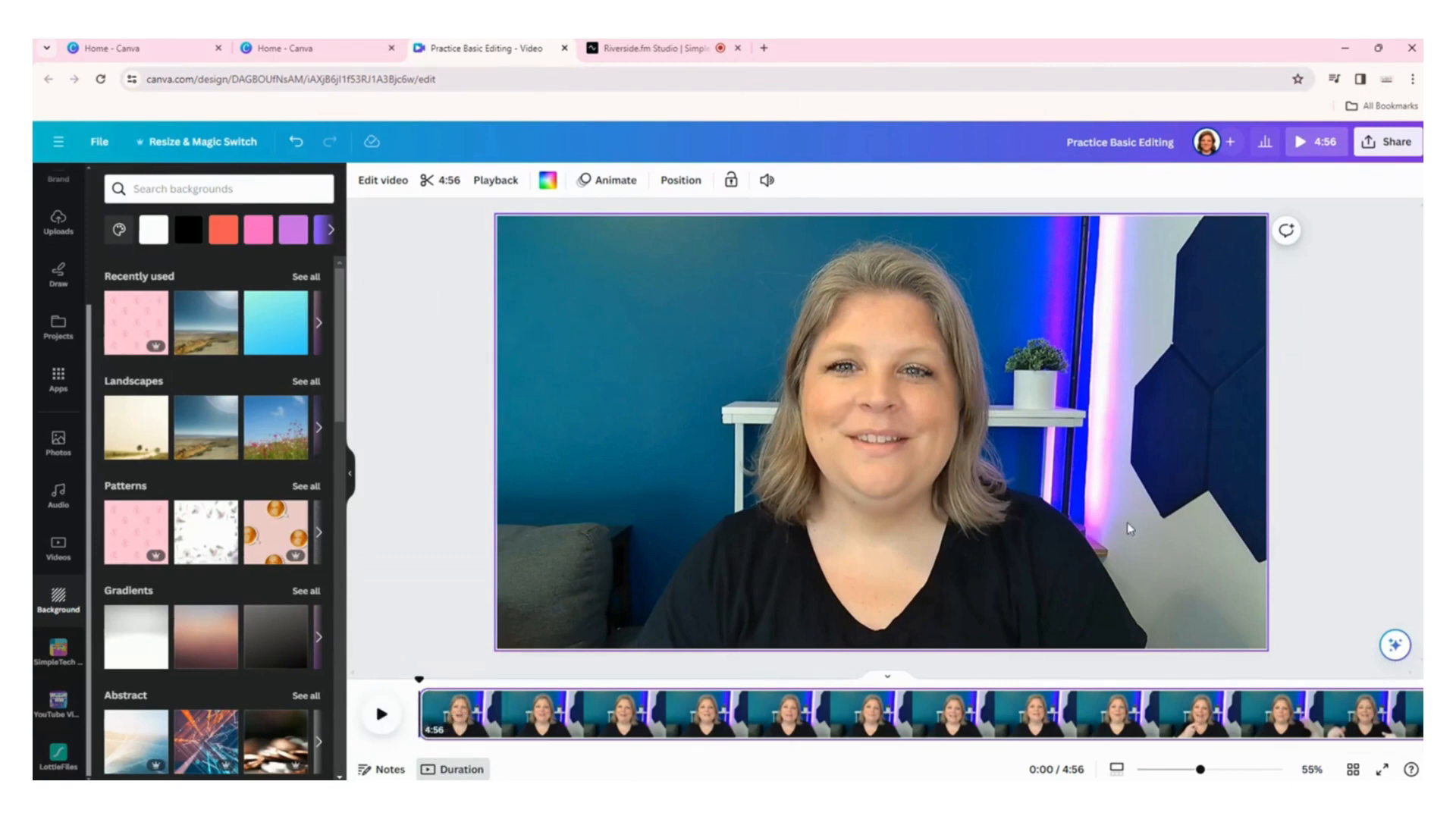
Play the clip from the start to about 0:02 and split it there, making a 2.9-second first clip.
left_click(381, 714)
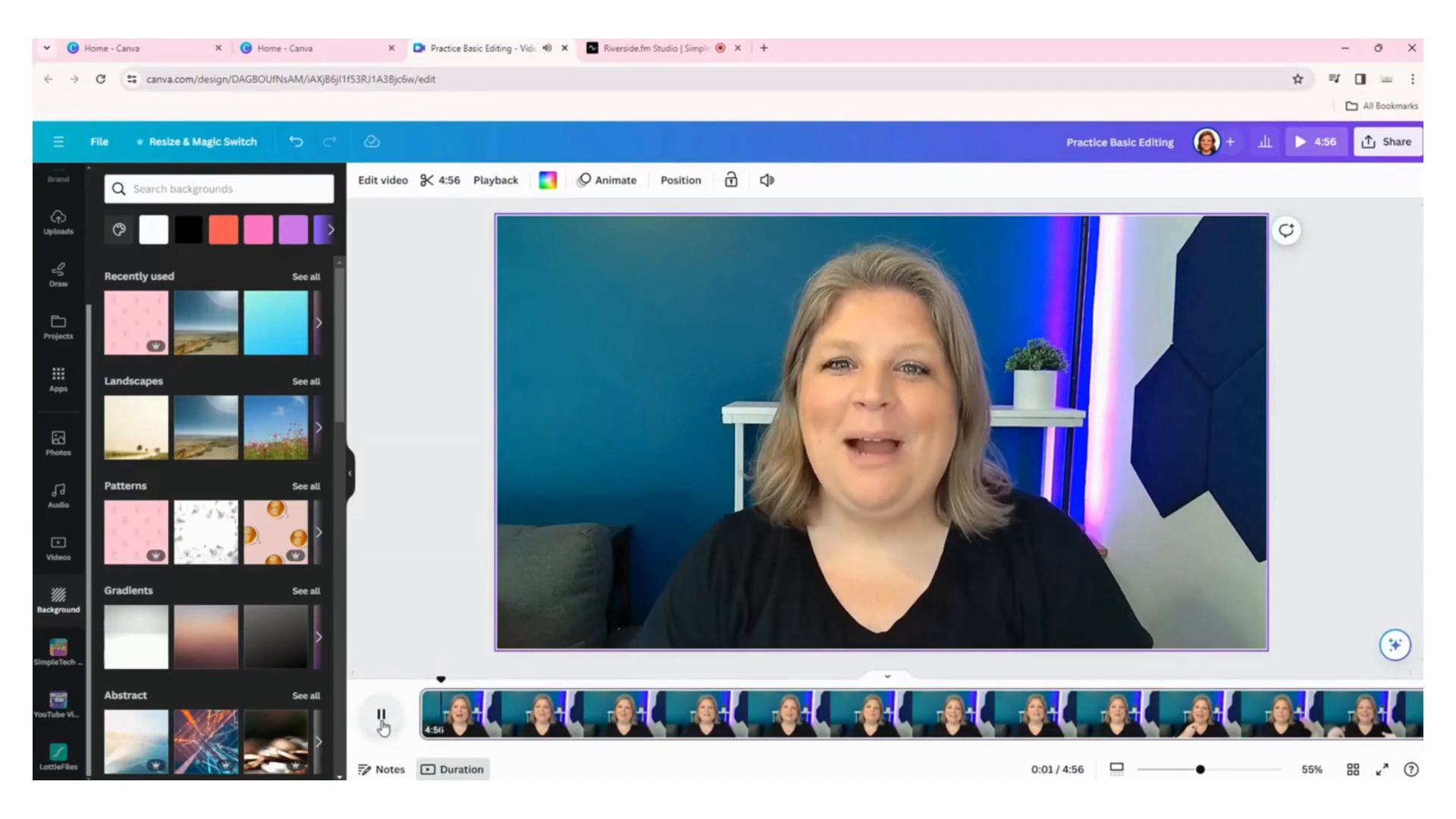
left_click(382, 719)
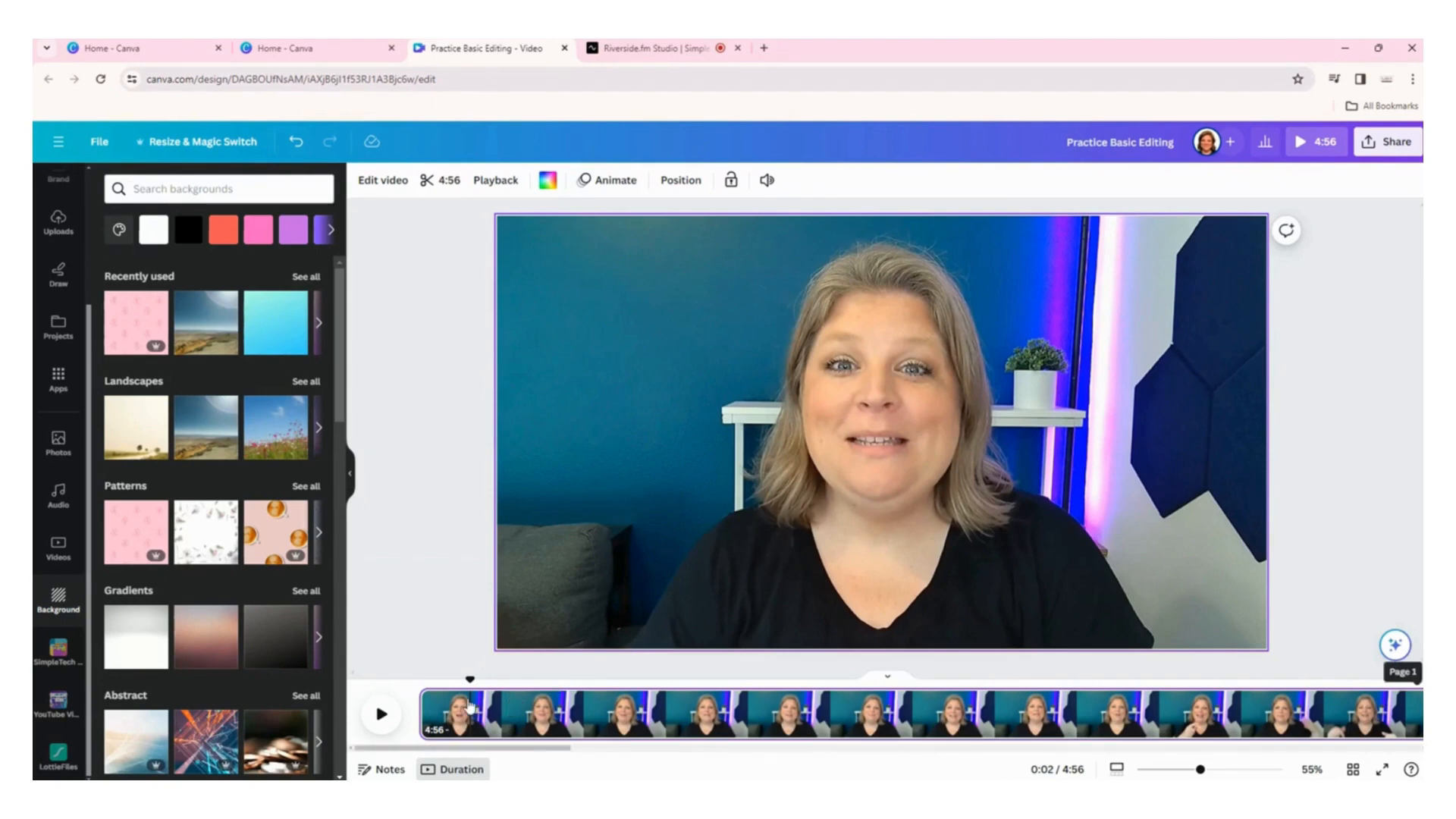
key("s")
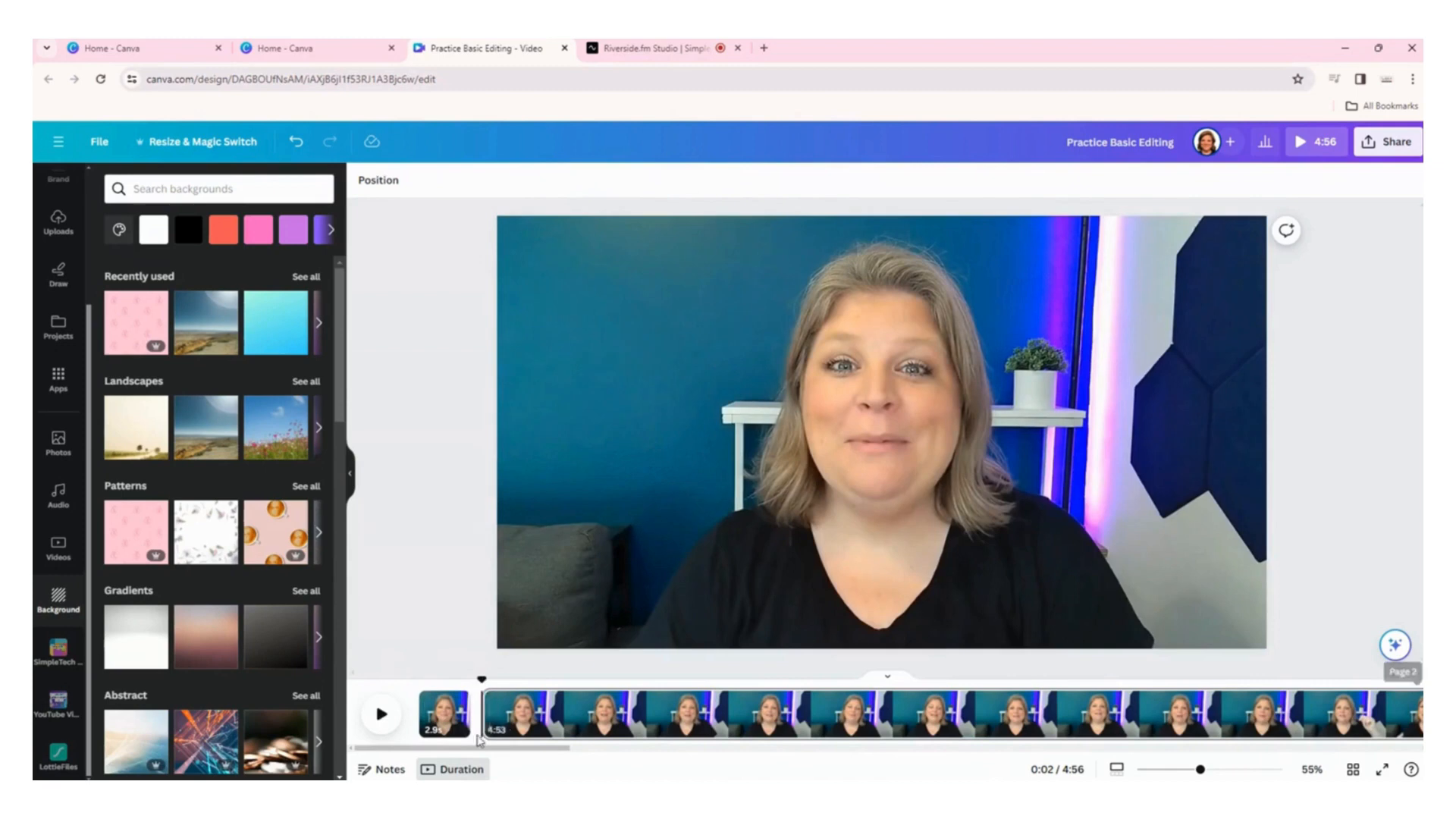
mouse_move(489, 713)
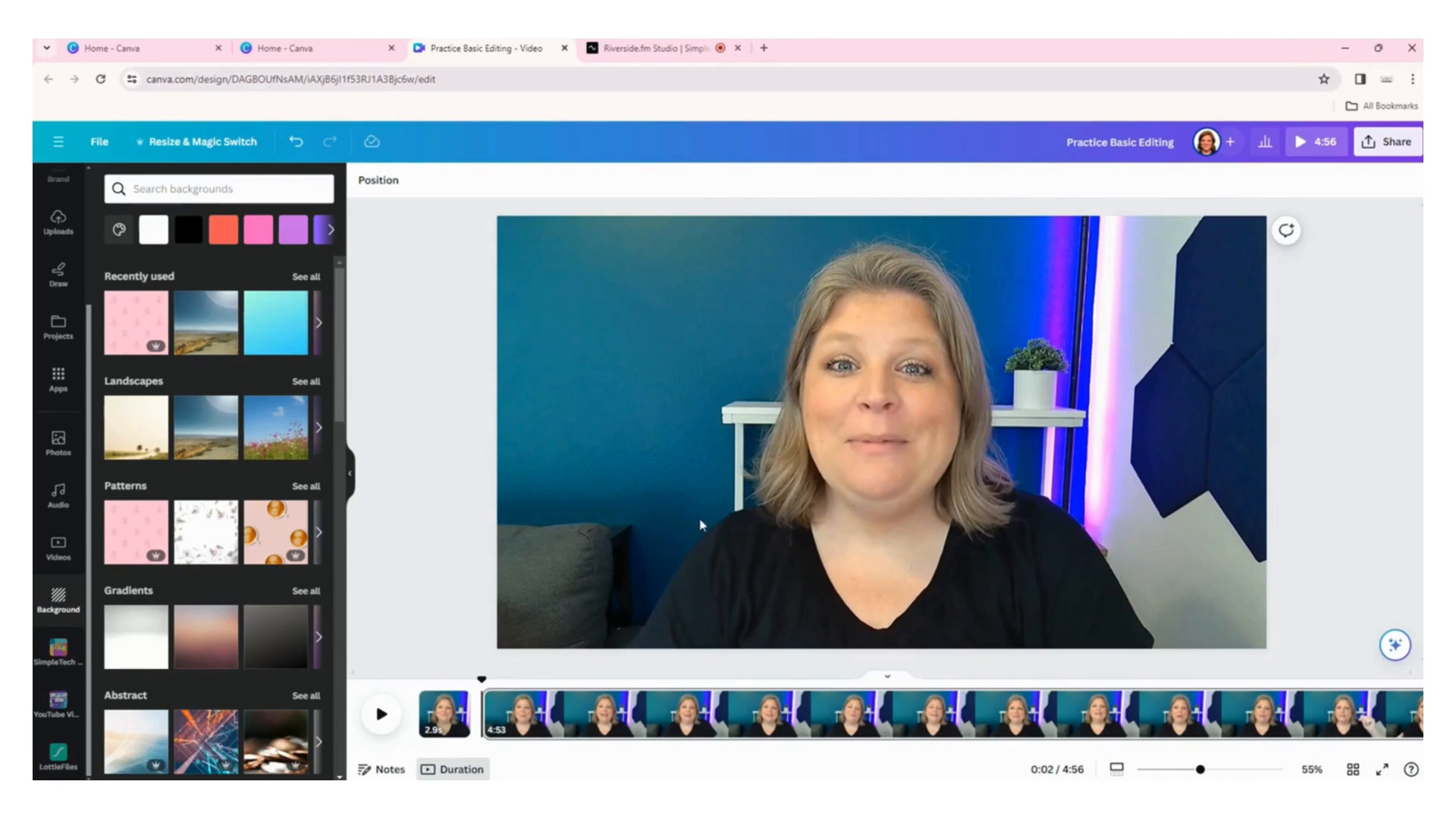
scroll(59, 311, "up", 3)
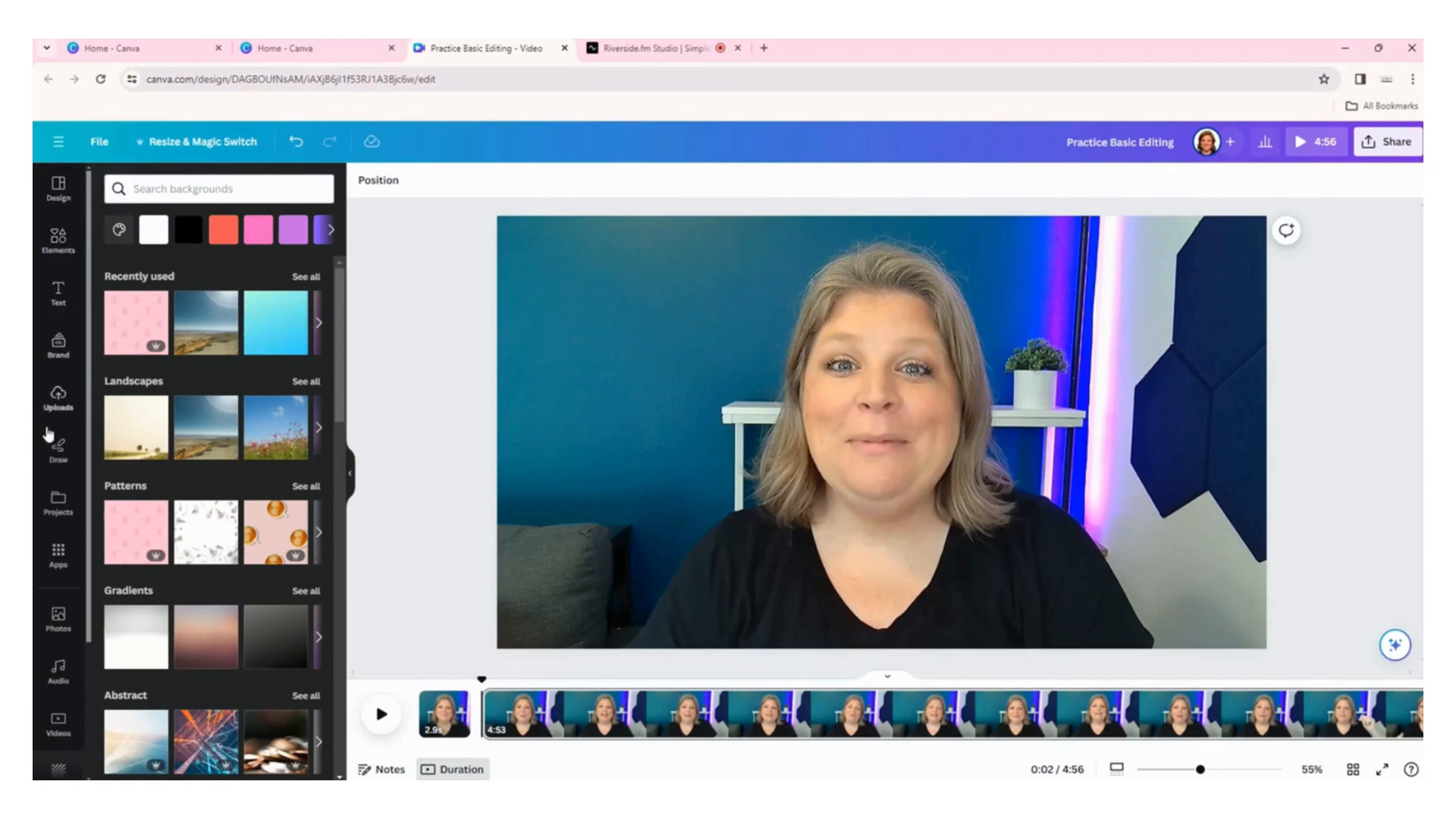
left_click(57, 559)
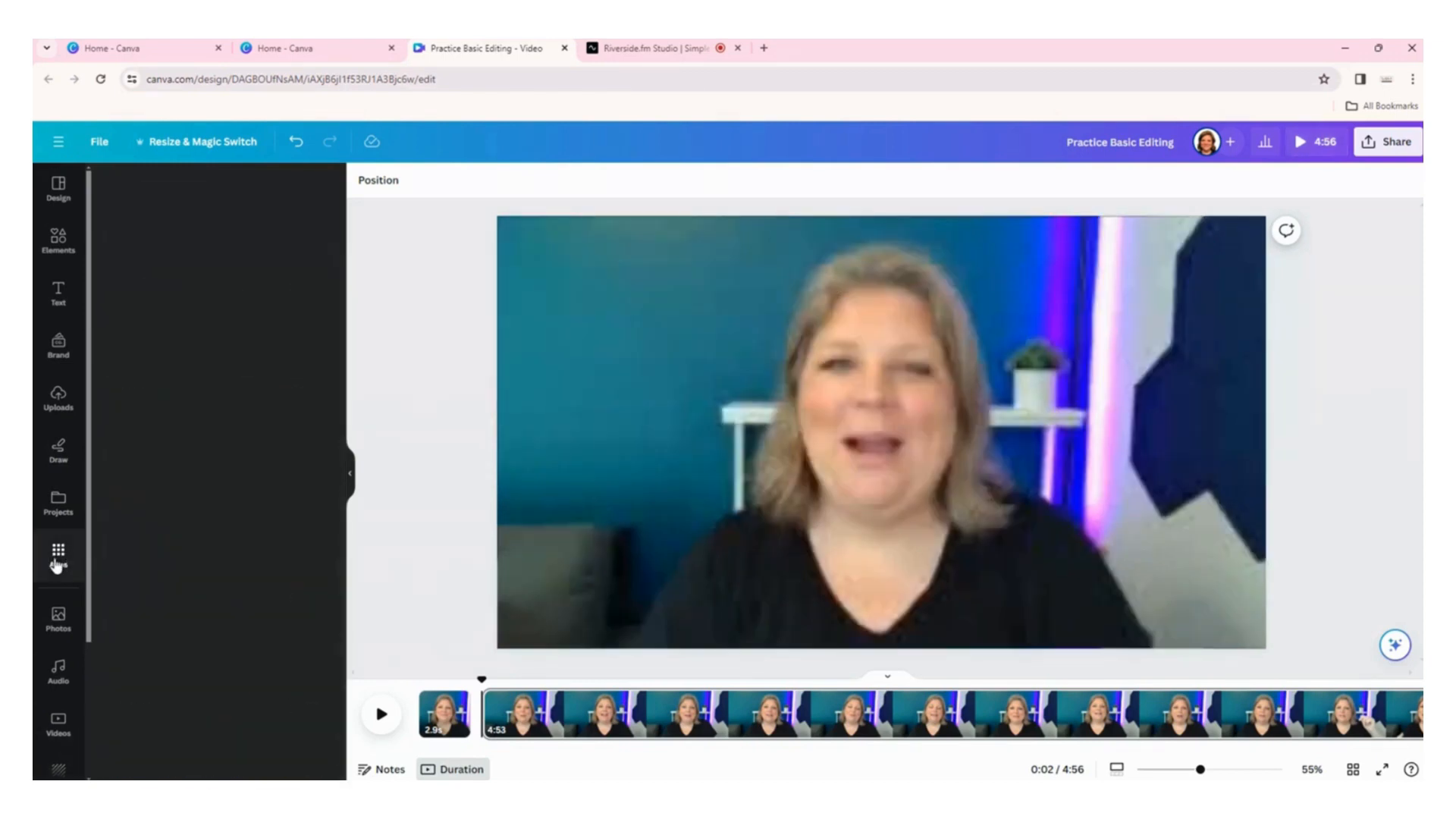
scroll(174, 531, "down", 4)
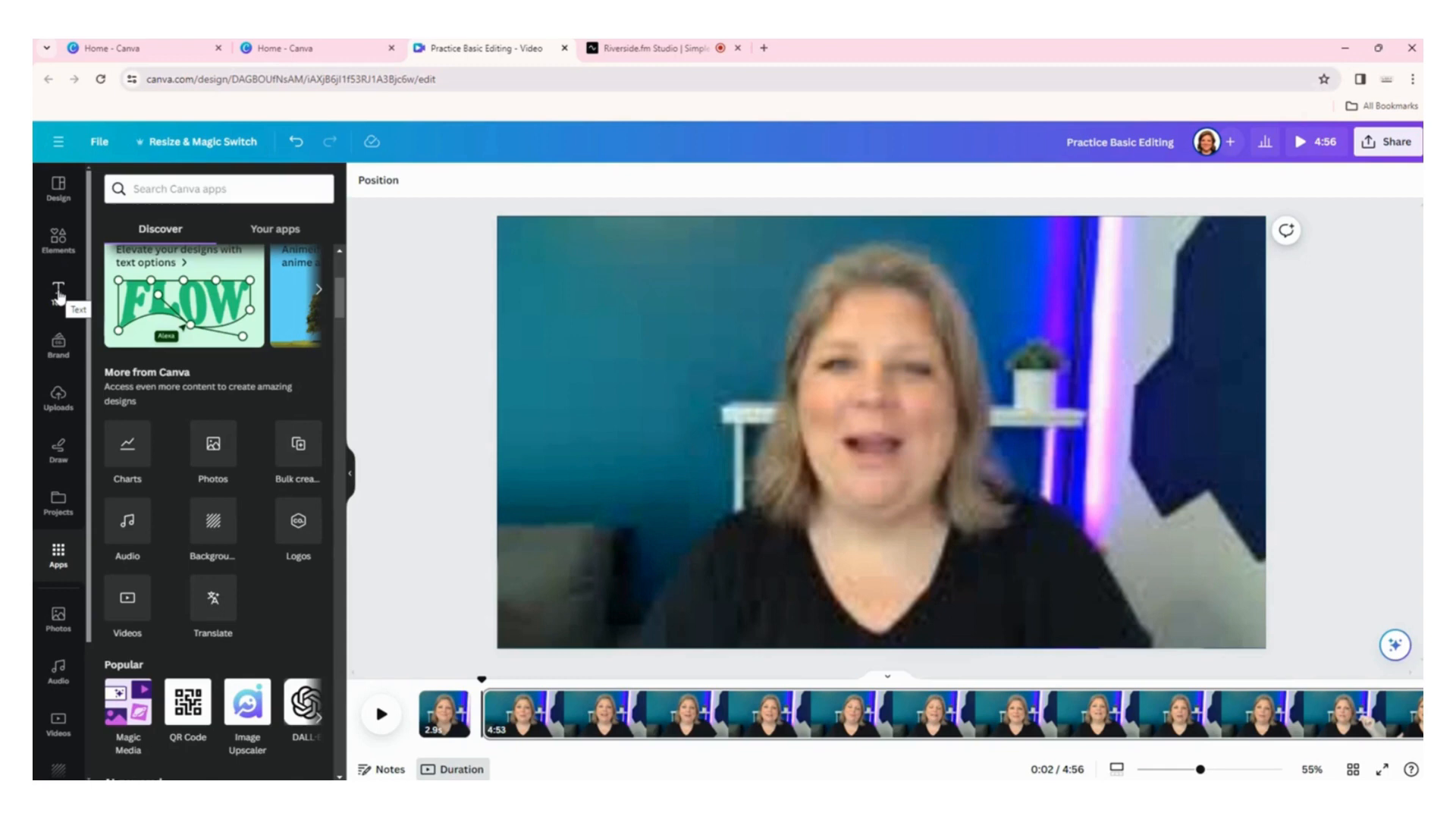
Add a text box with the presenter's full name at the lower left of the second clip's frame.
left_click(59, 294)
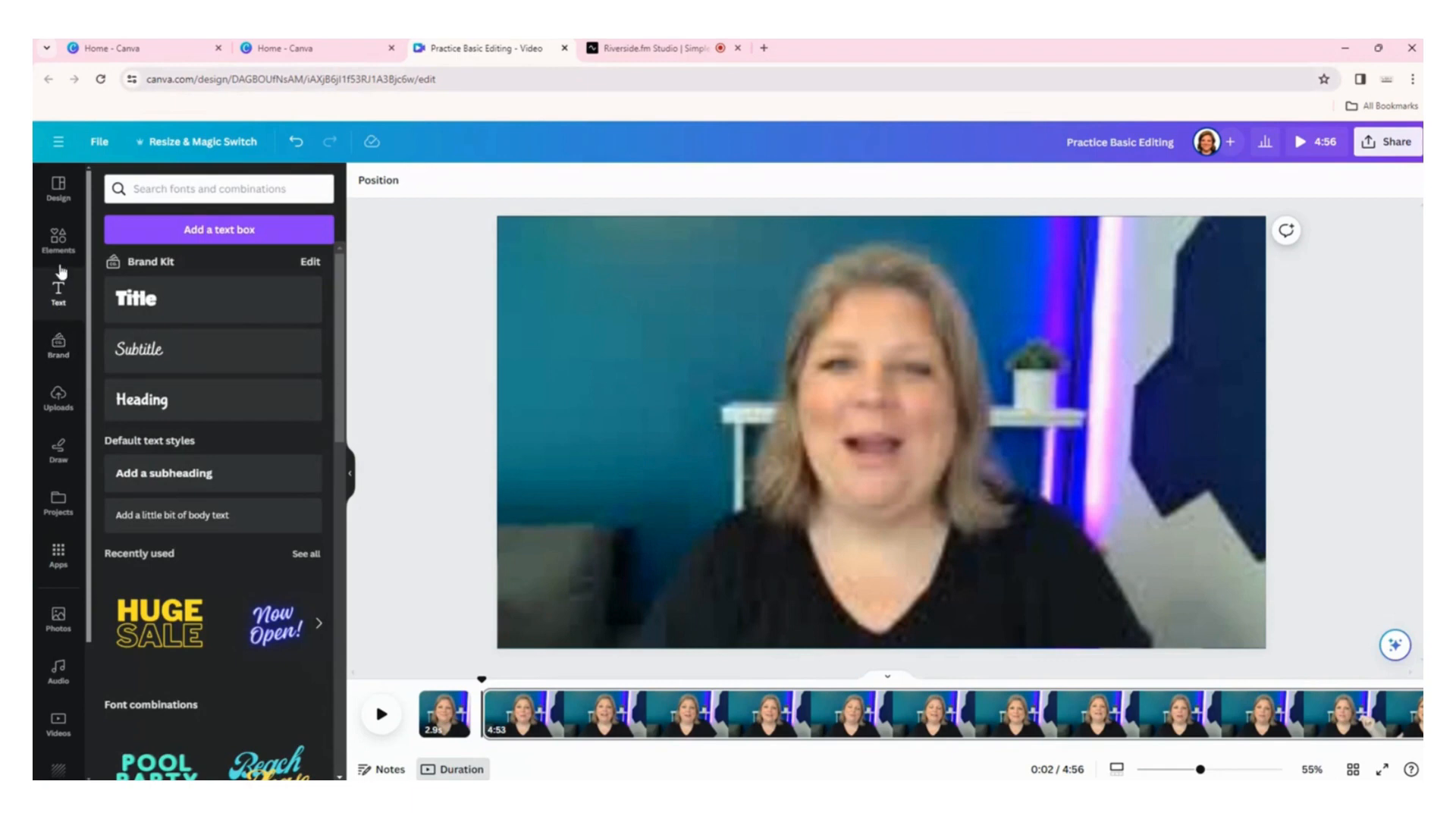
left_click(175, 231)
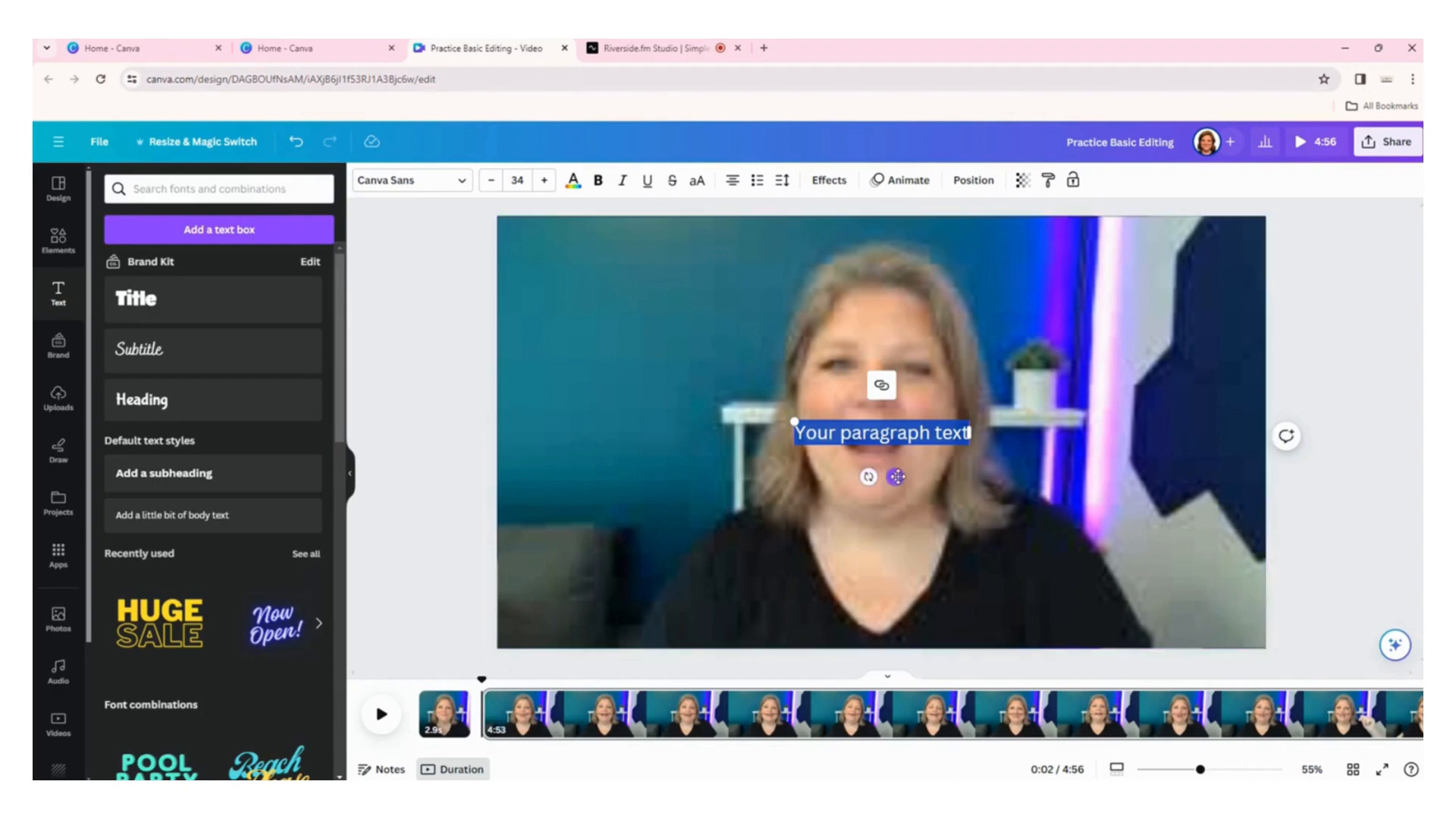
mouse_move(897, 476)
left_mouse_down()
mouse_move(790, 649)
mouse_move(738, 647)
mouse_move(784, 539)
mouse_move(898, 458)
left_mouse_up()
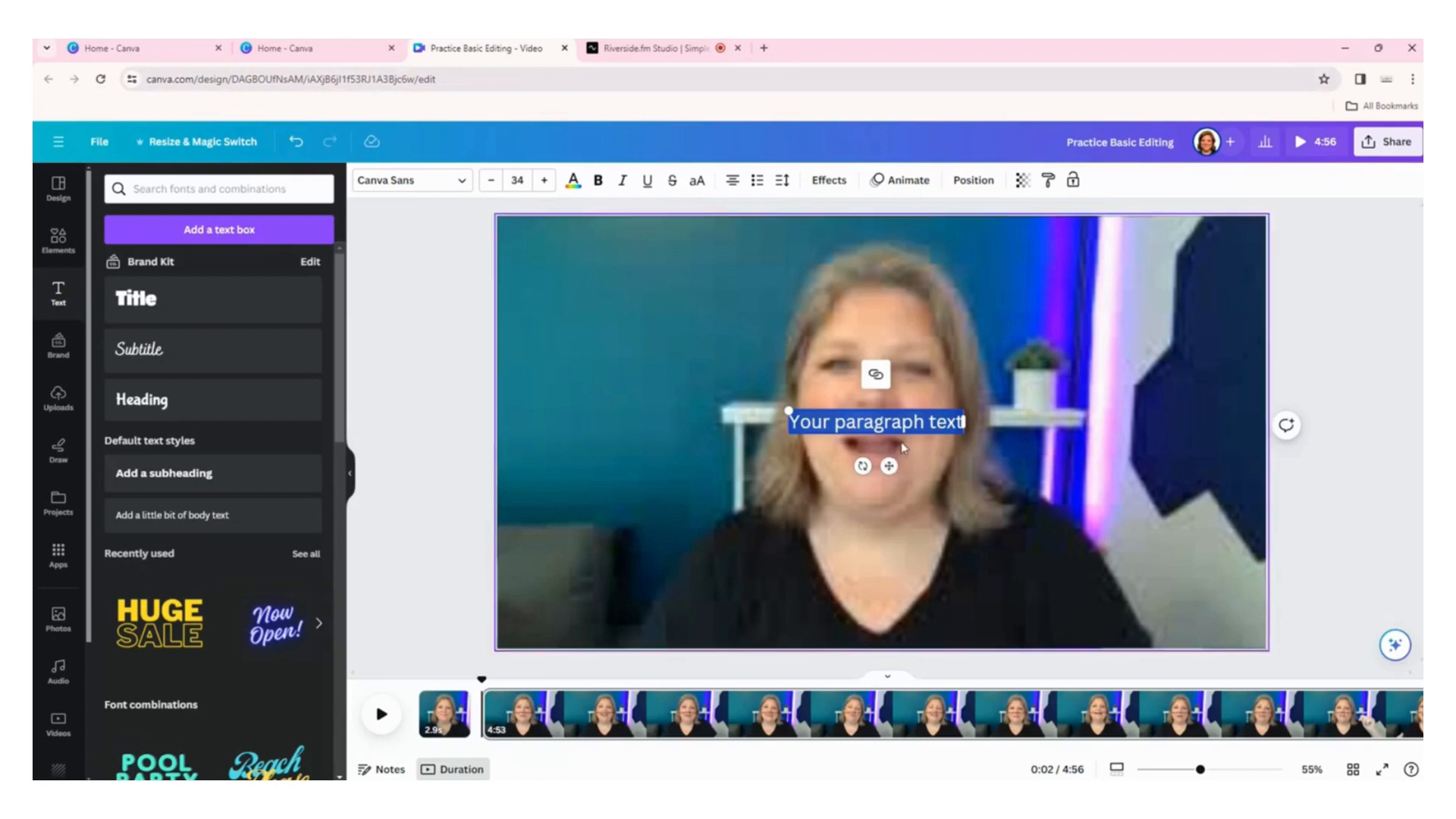
left_click(926, 421)
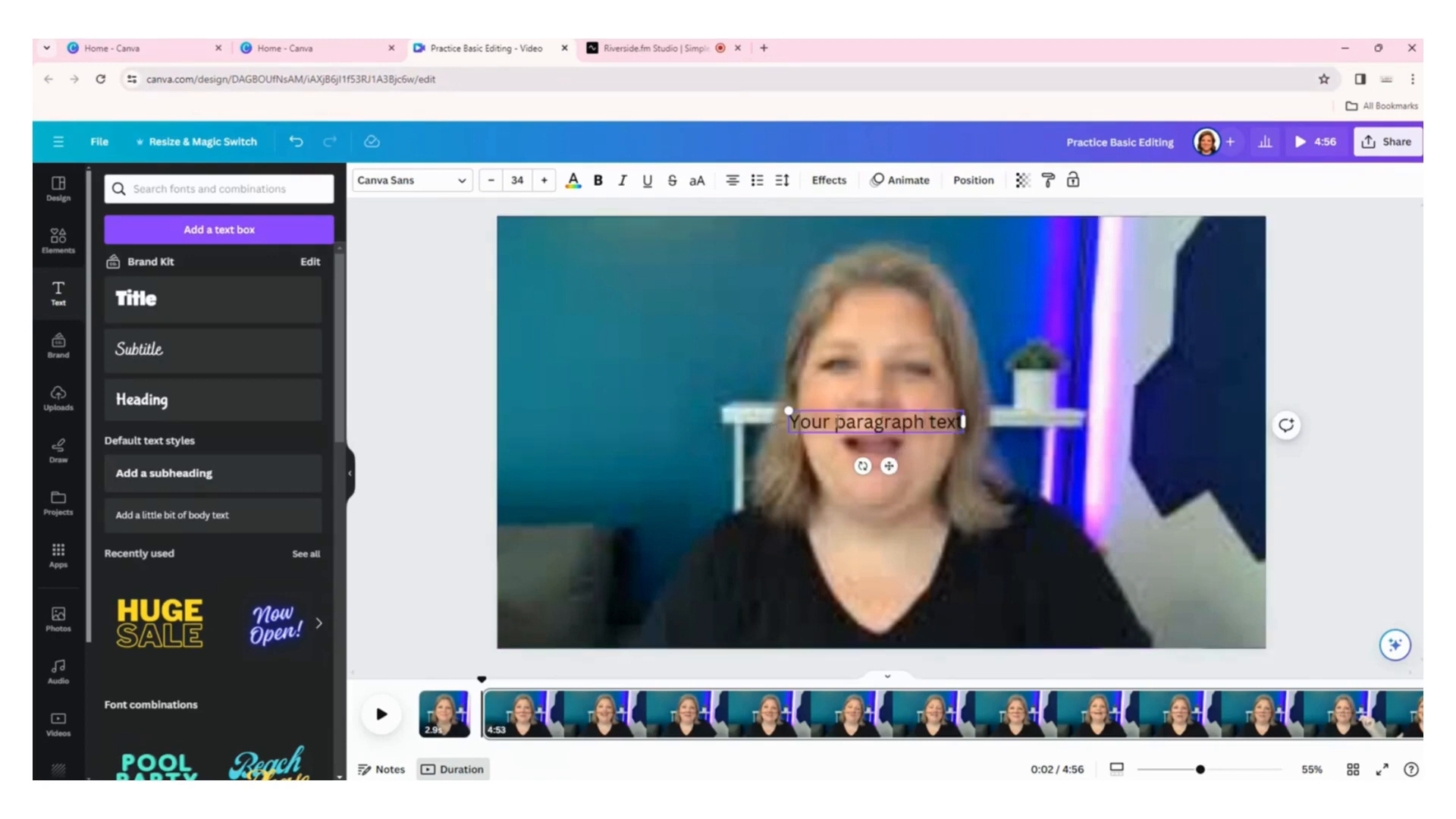
triple_click(837, 421)
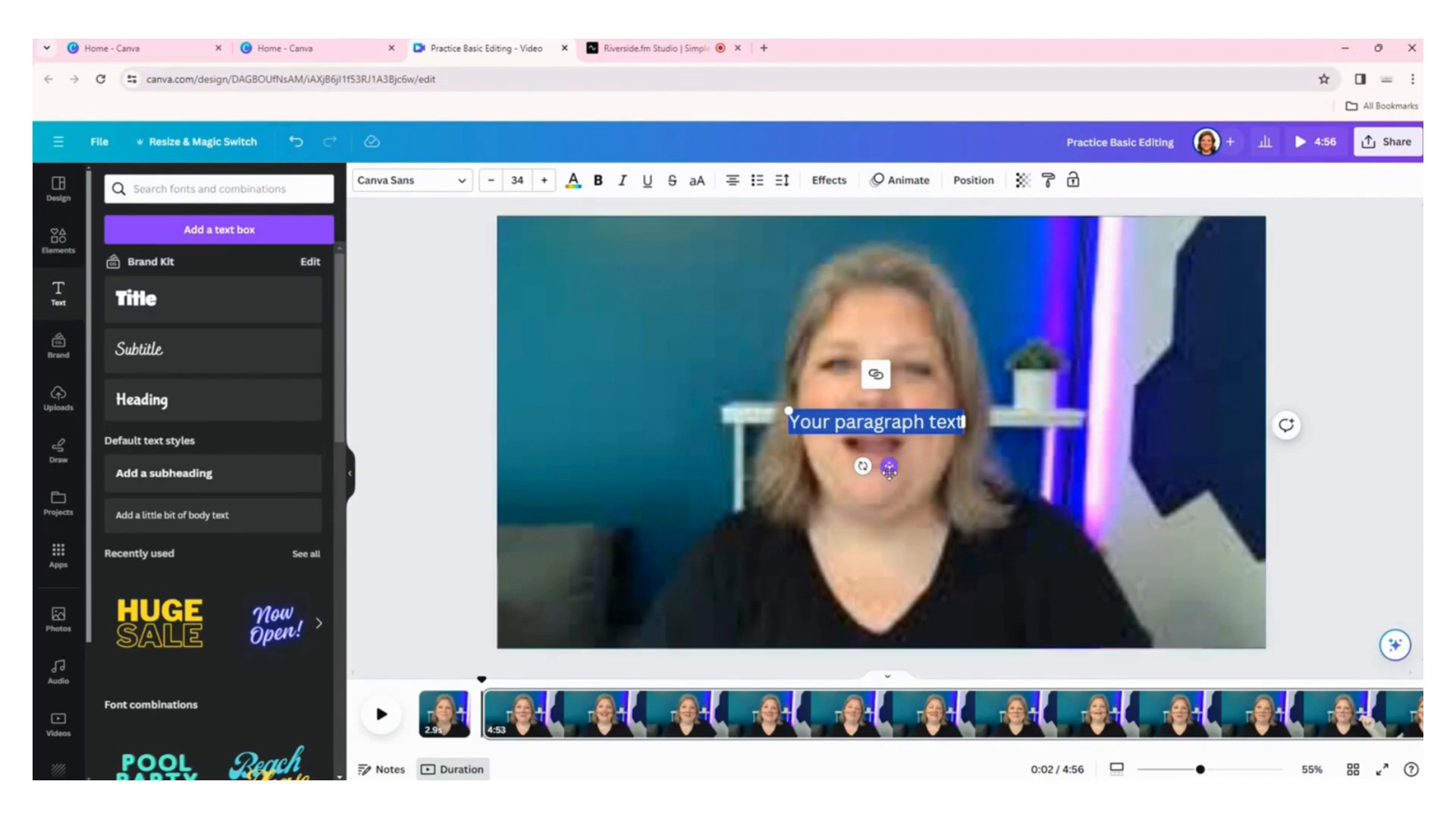
left_click_drag(889, 468, 687, 640)
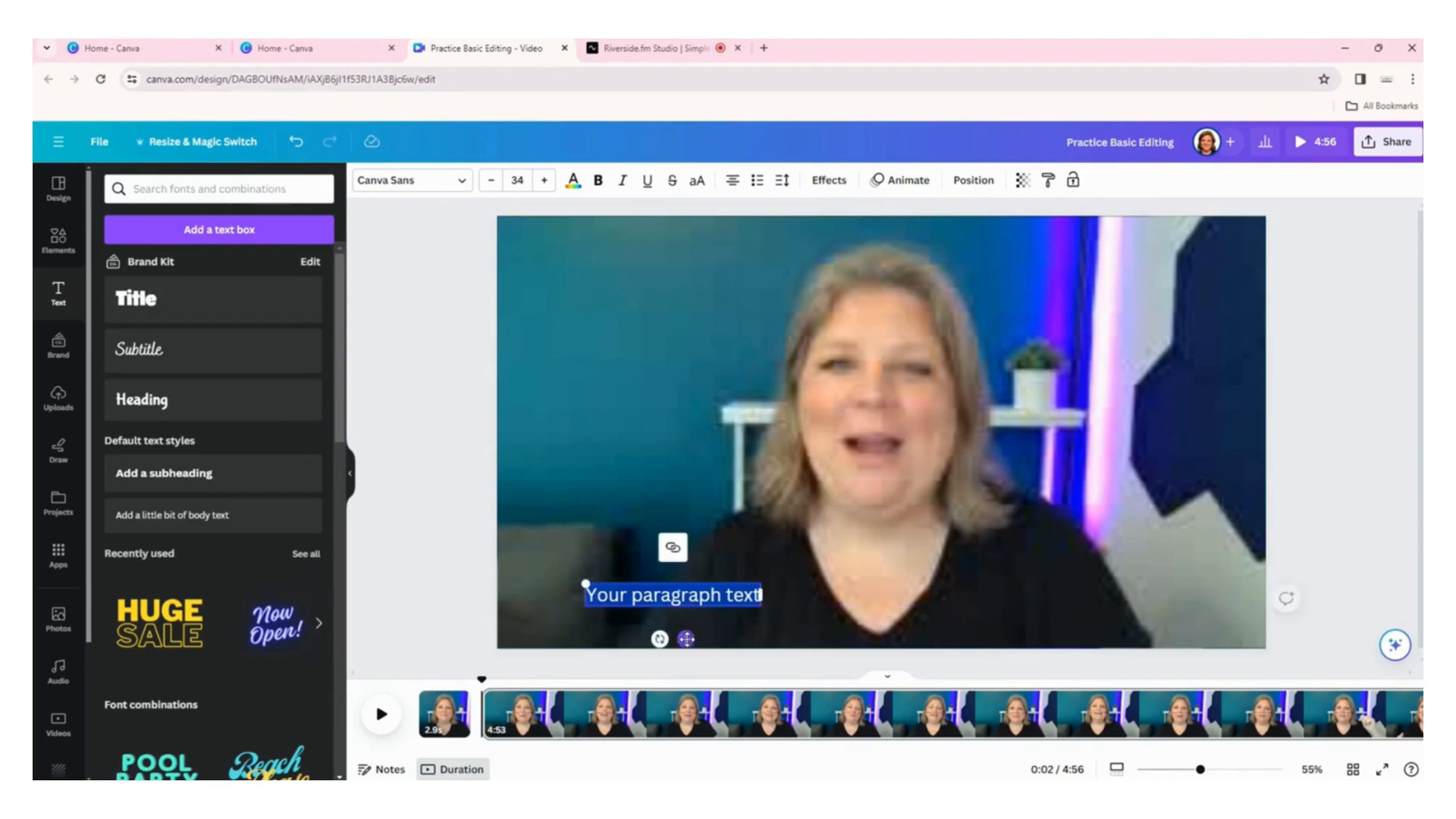
triple_click(667, 595)
type("Julie Whippl")
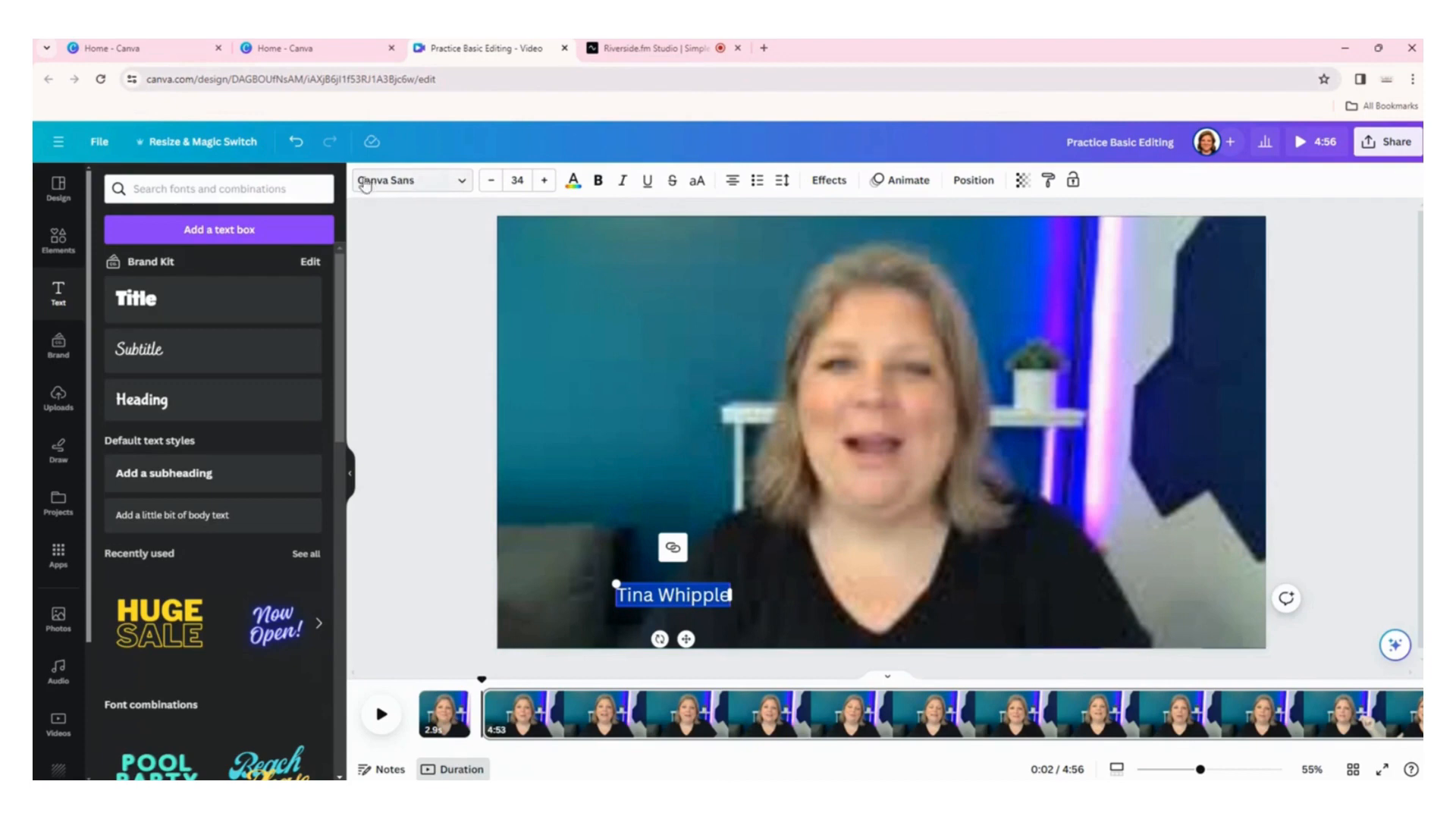
Try the brand and uploaded fonts Funtastic, Bubblegum Sans, Butter Creamy and walmars on the name title.
left_click(444, 187)
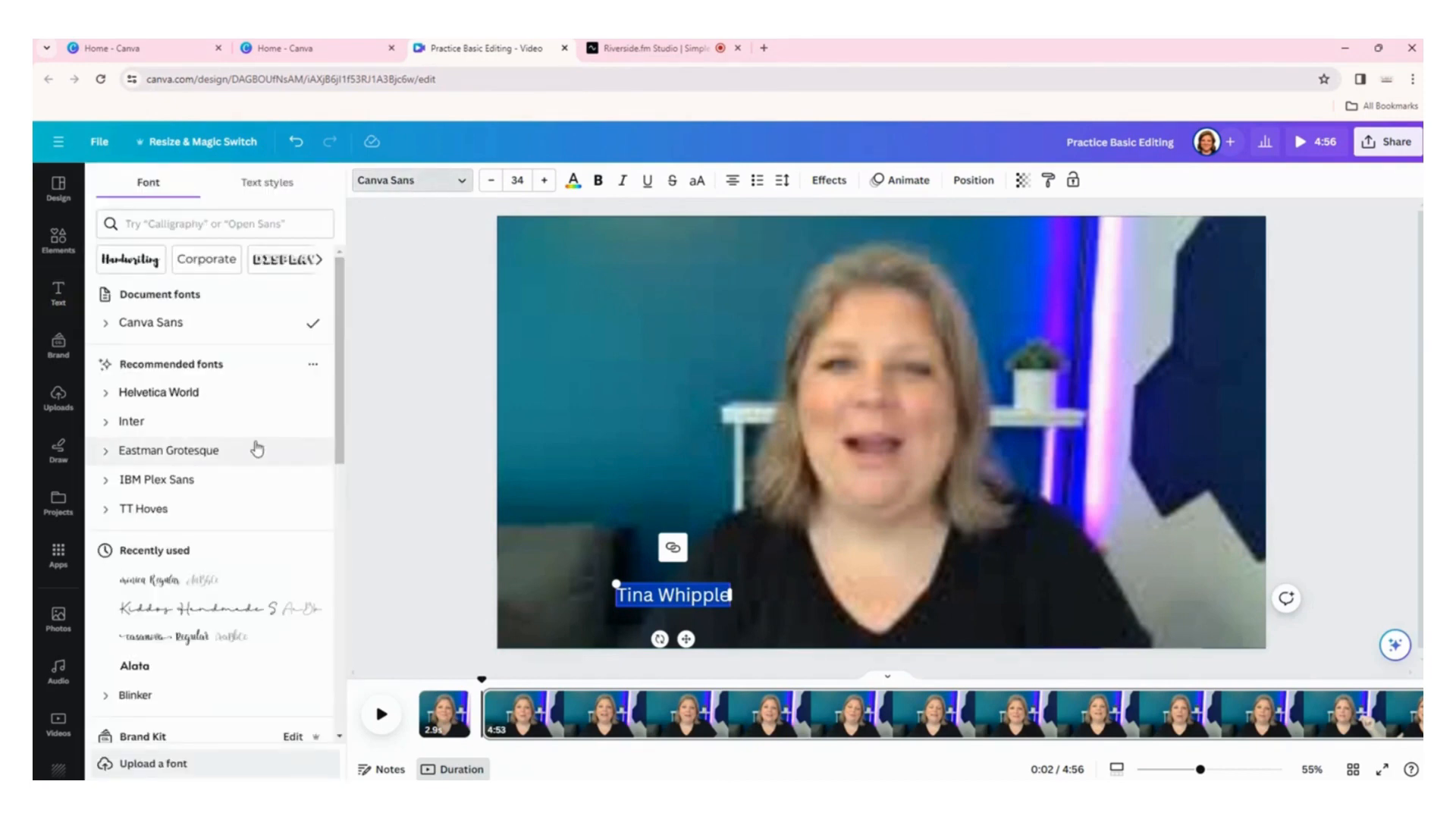
scroll(257, 449, "down", 6)
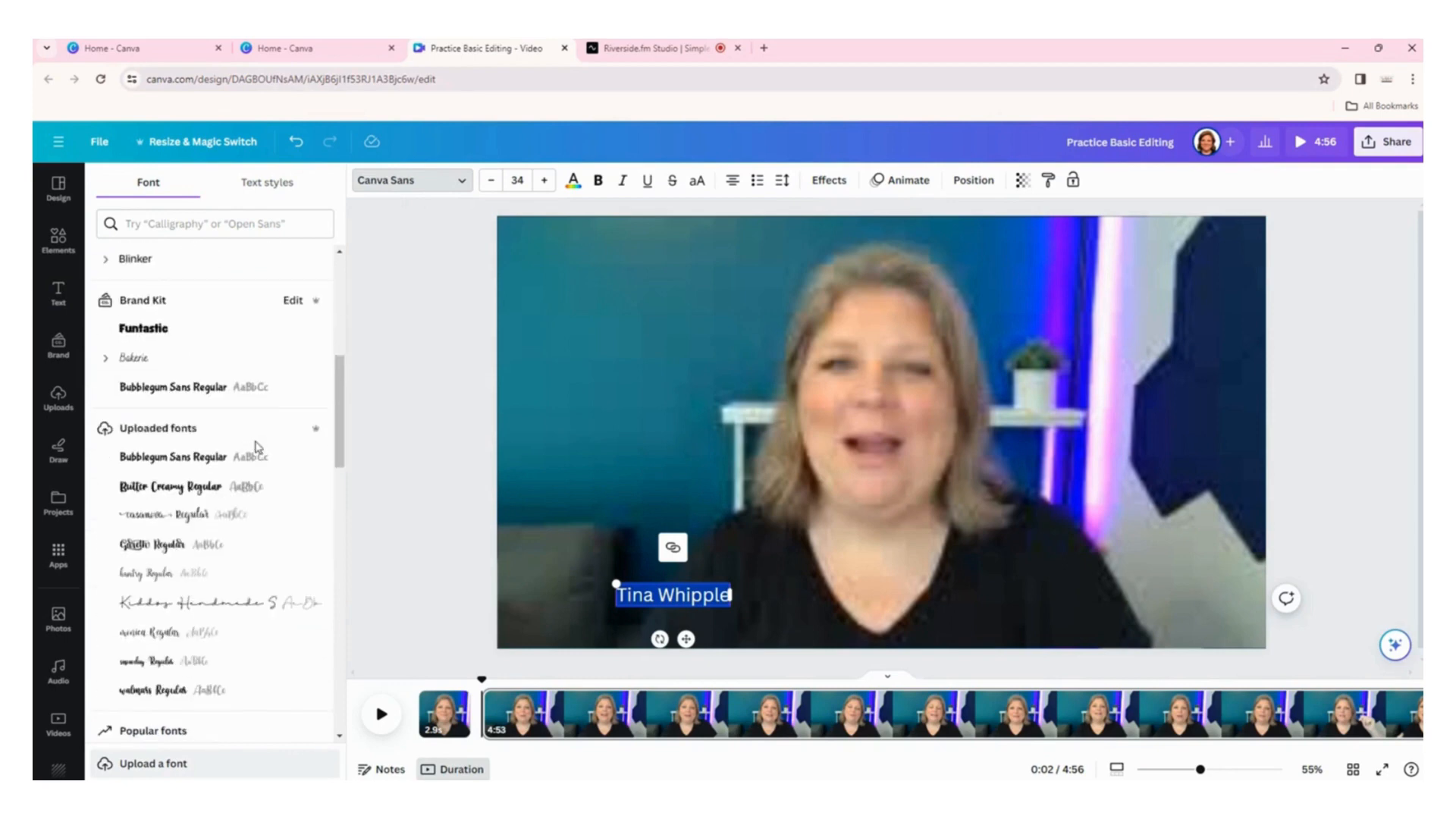
left_click(144, 328)
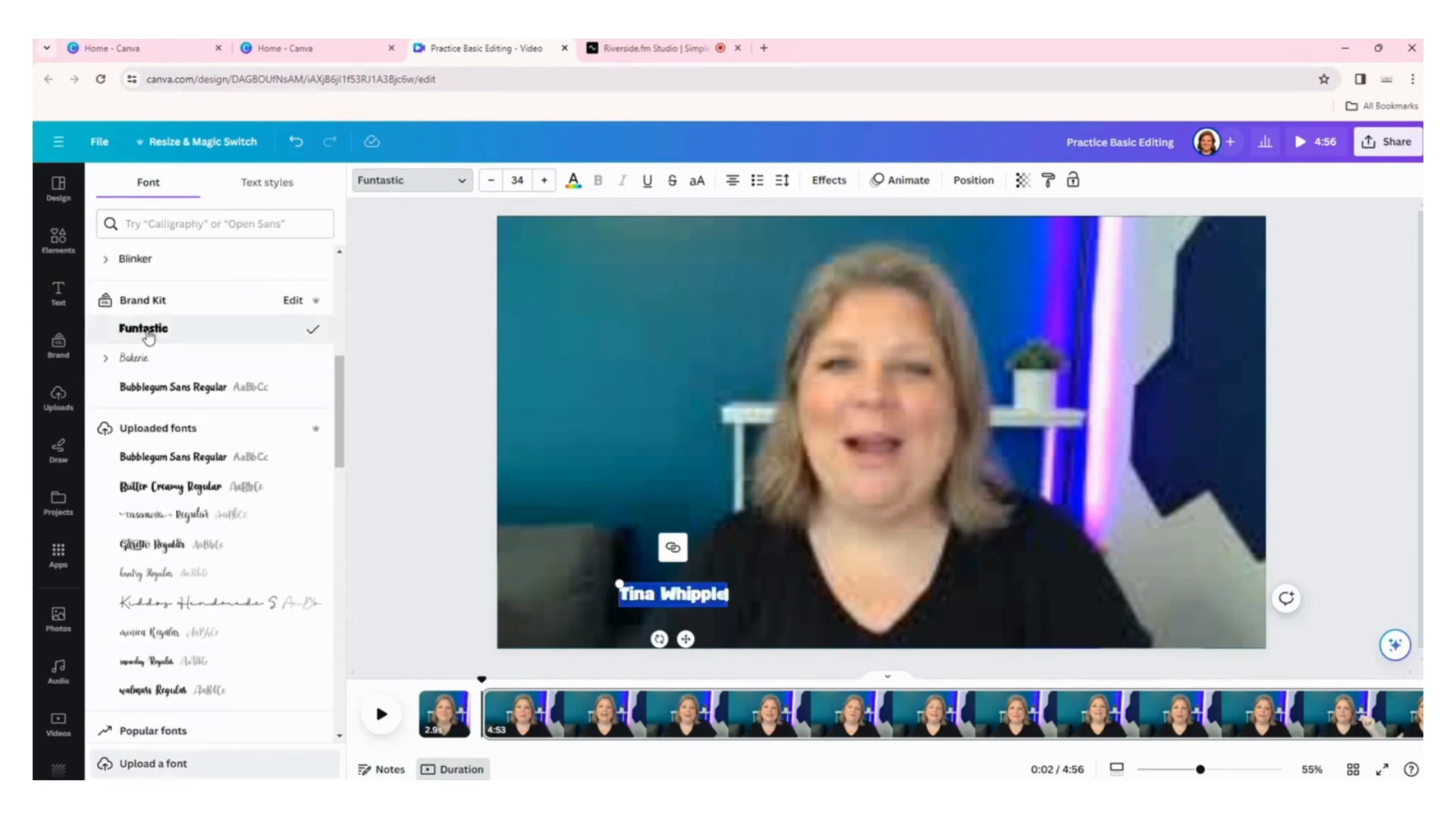
left_click(180, 393)
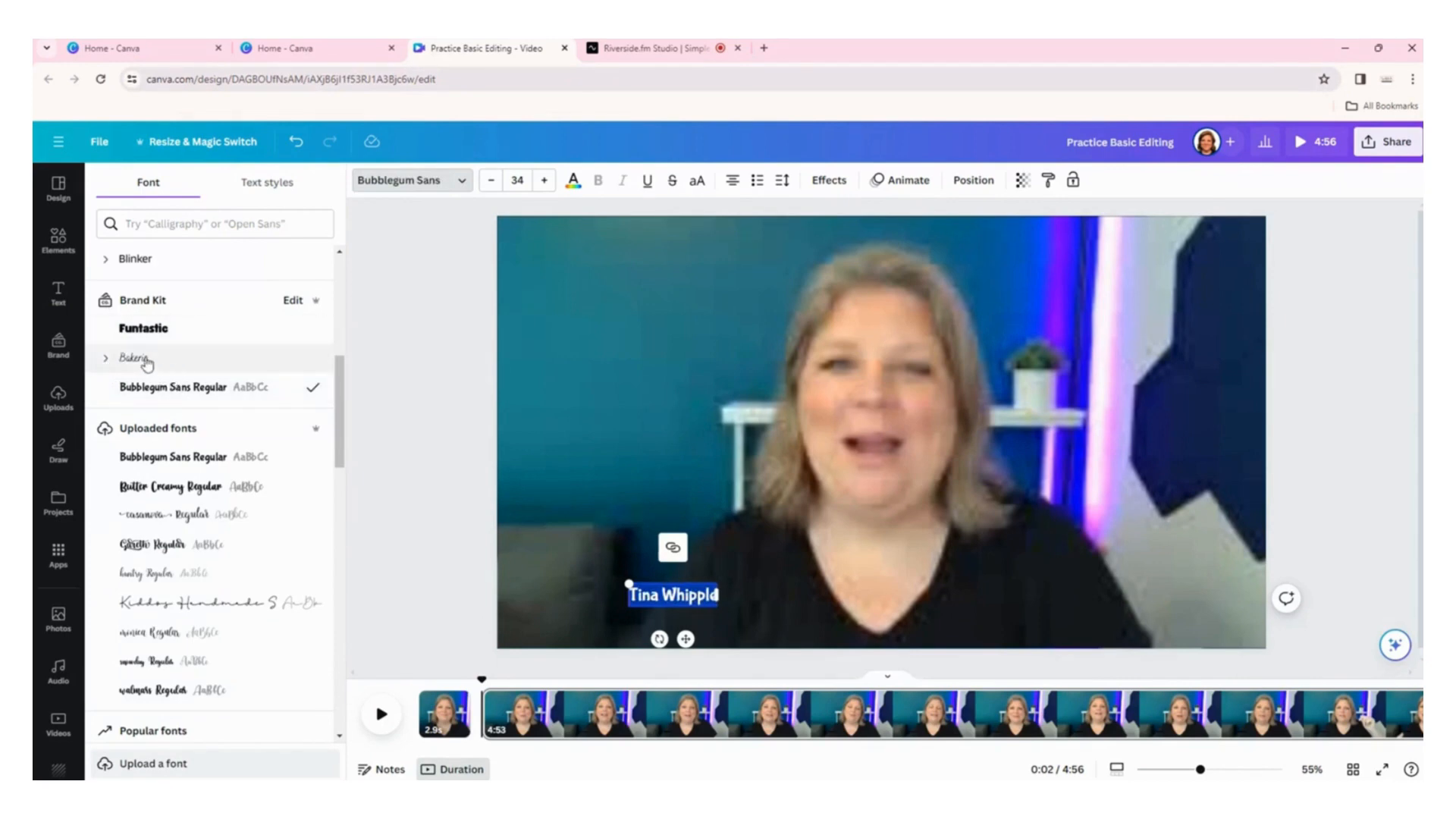
left_click(105, 361)
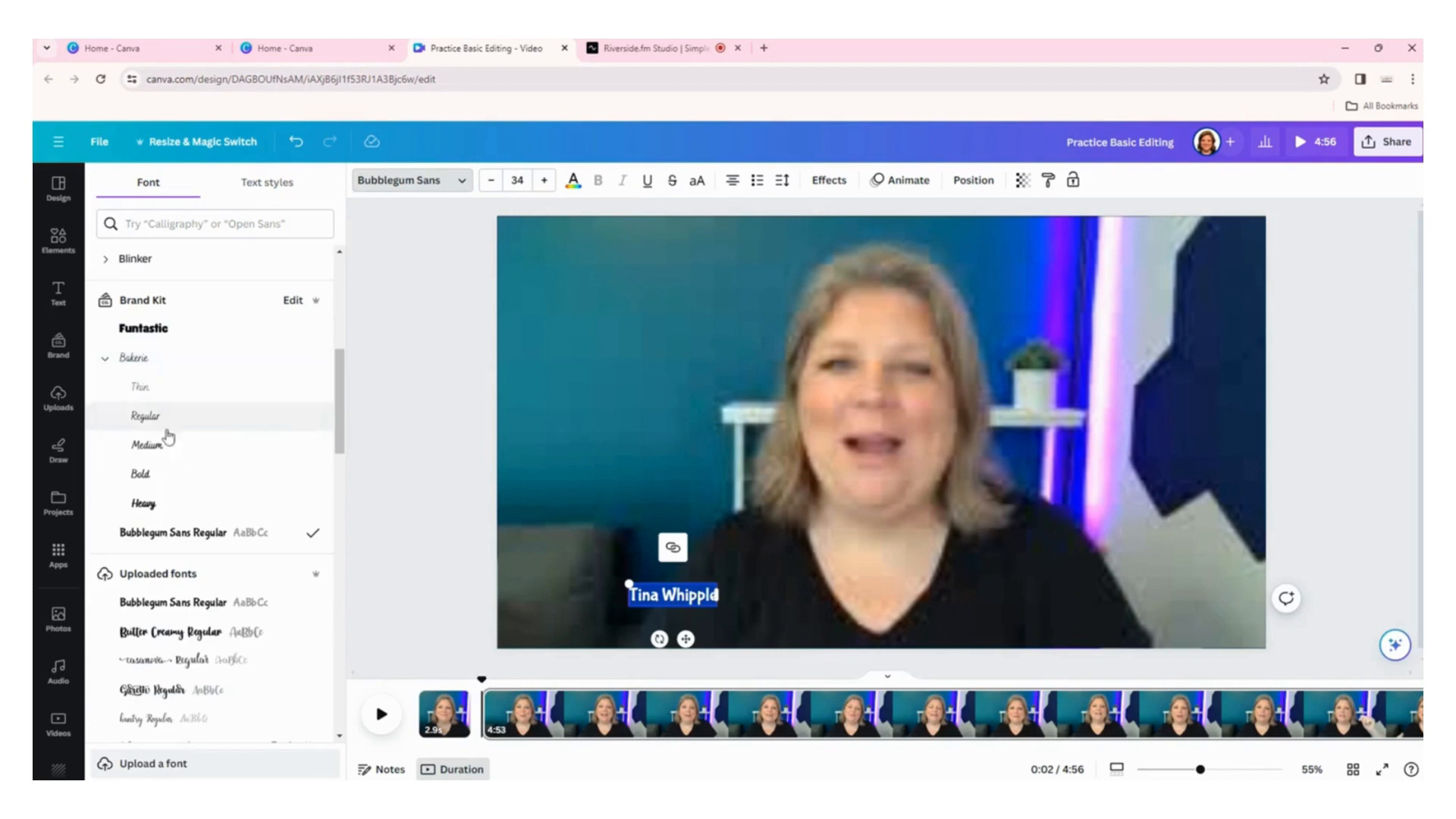
left_click(153, 636)
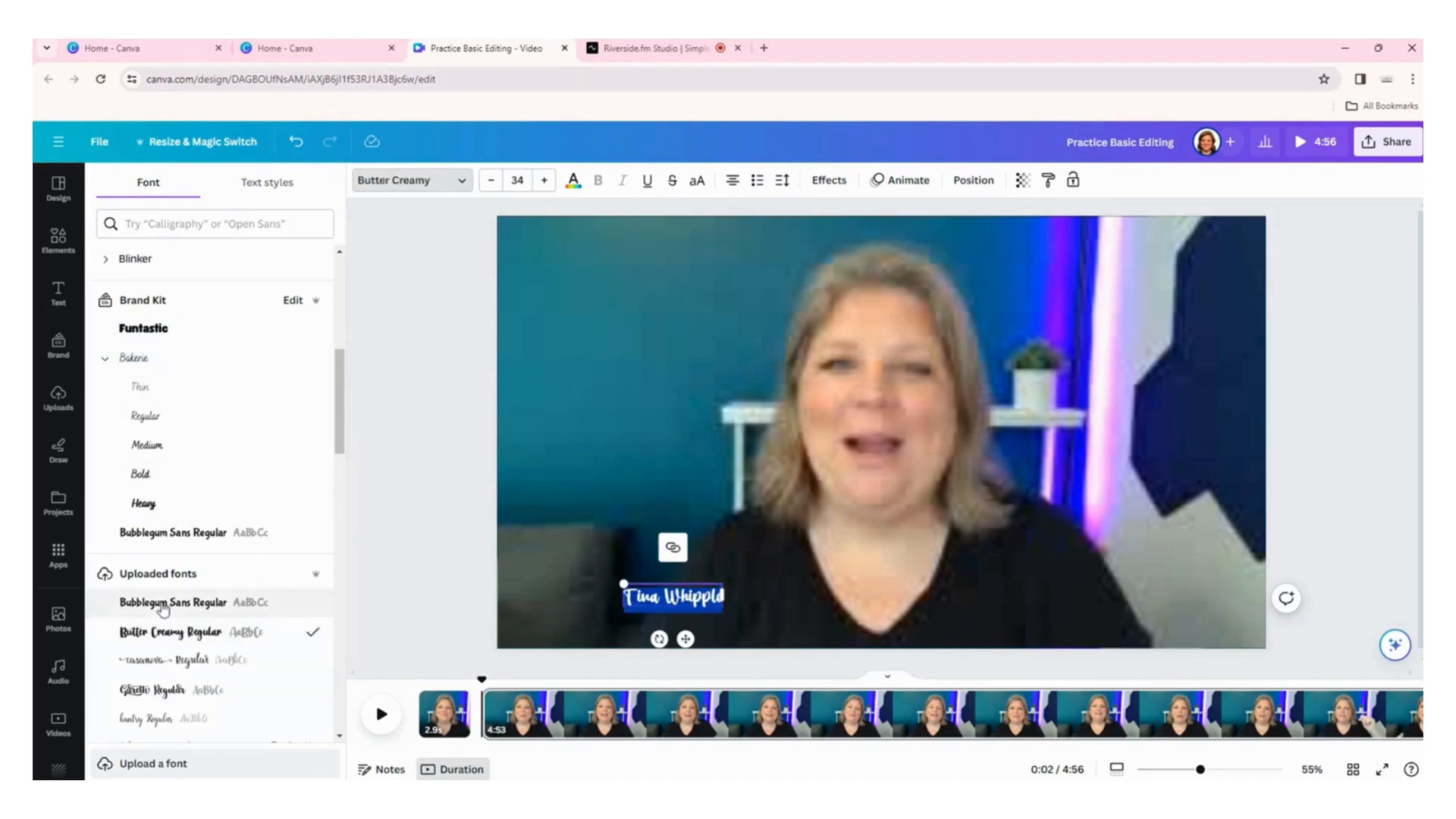
left_click(162, 606)
scroll(163, 606, "down", 4)
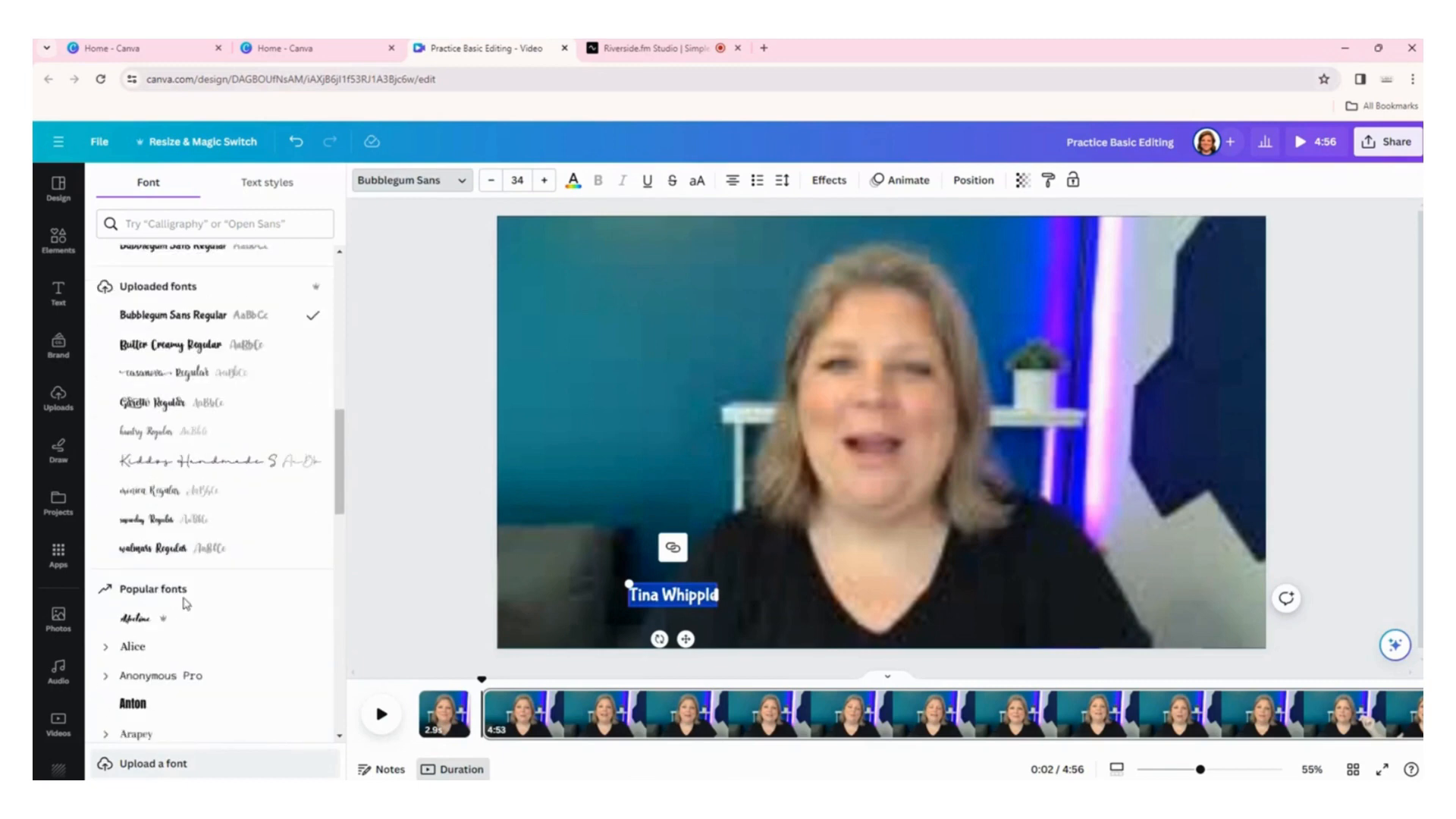
left_click(175, 557)
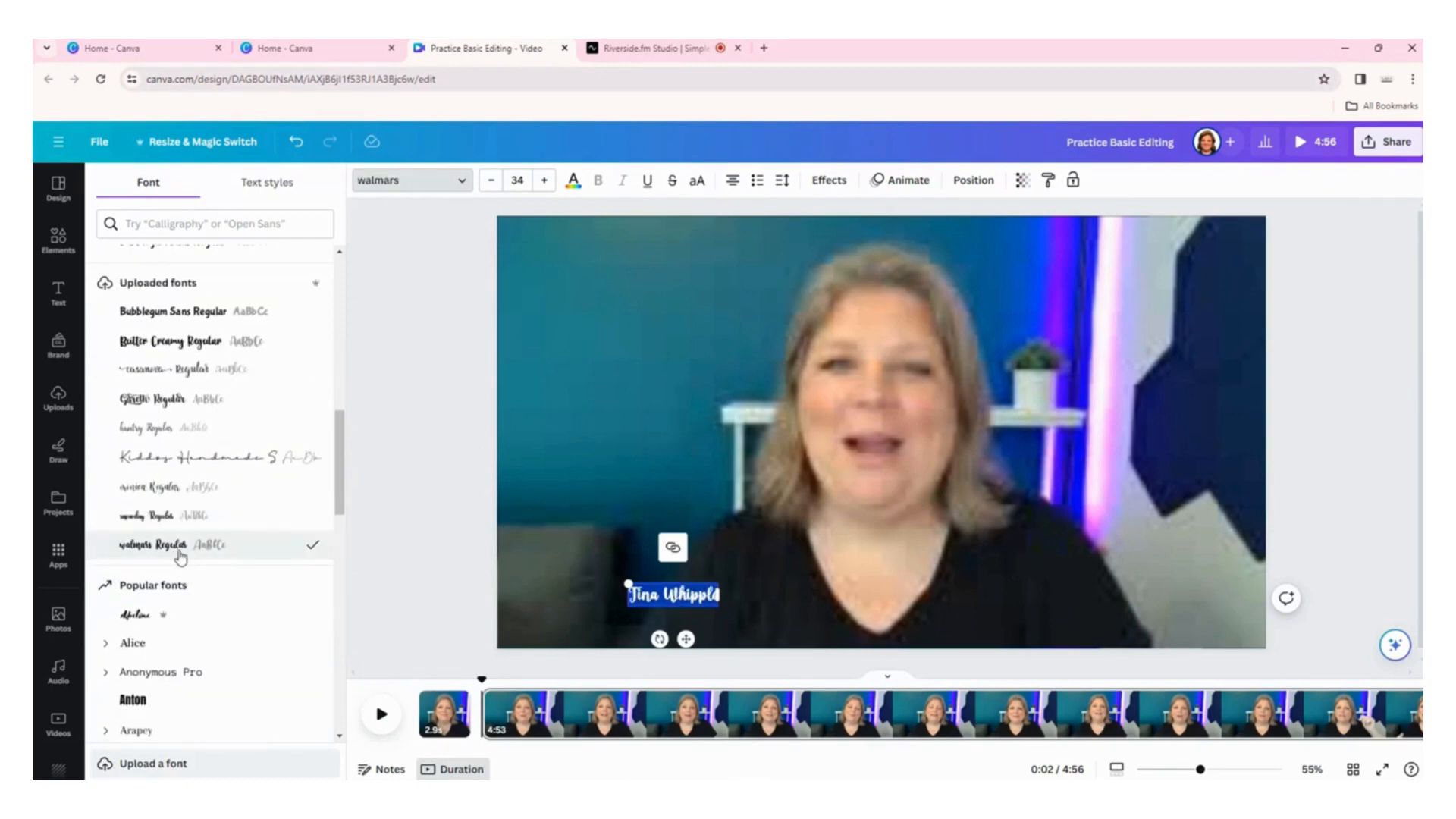
Try the popular fonts Architype Bayer-type, Braggadocio, Futura Black and Gagalin on the name title.
scroll(180, 557, "down", 4)
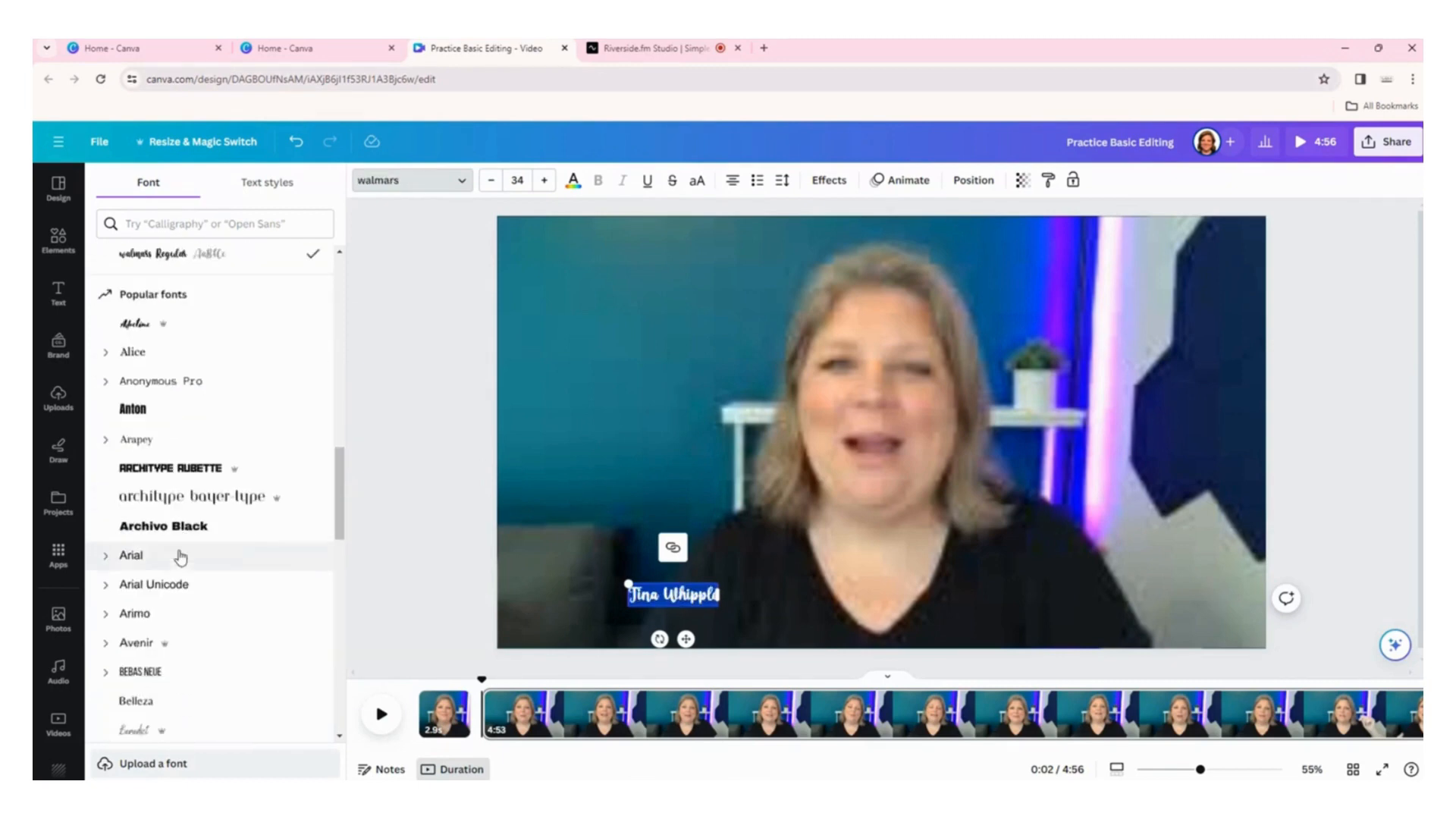
left_click(203, 507)
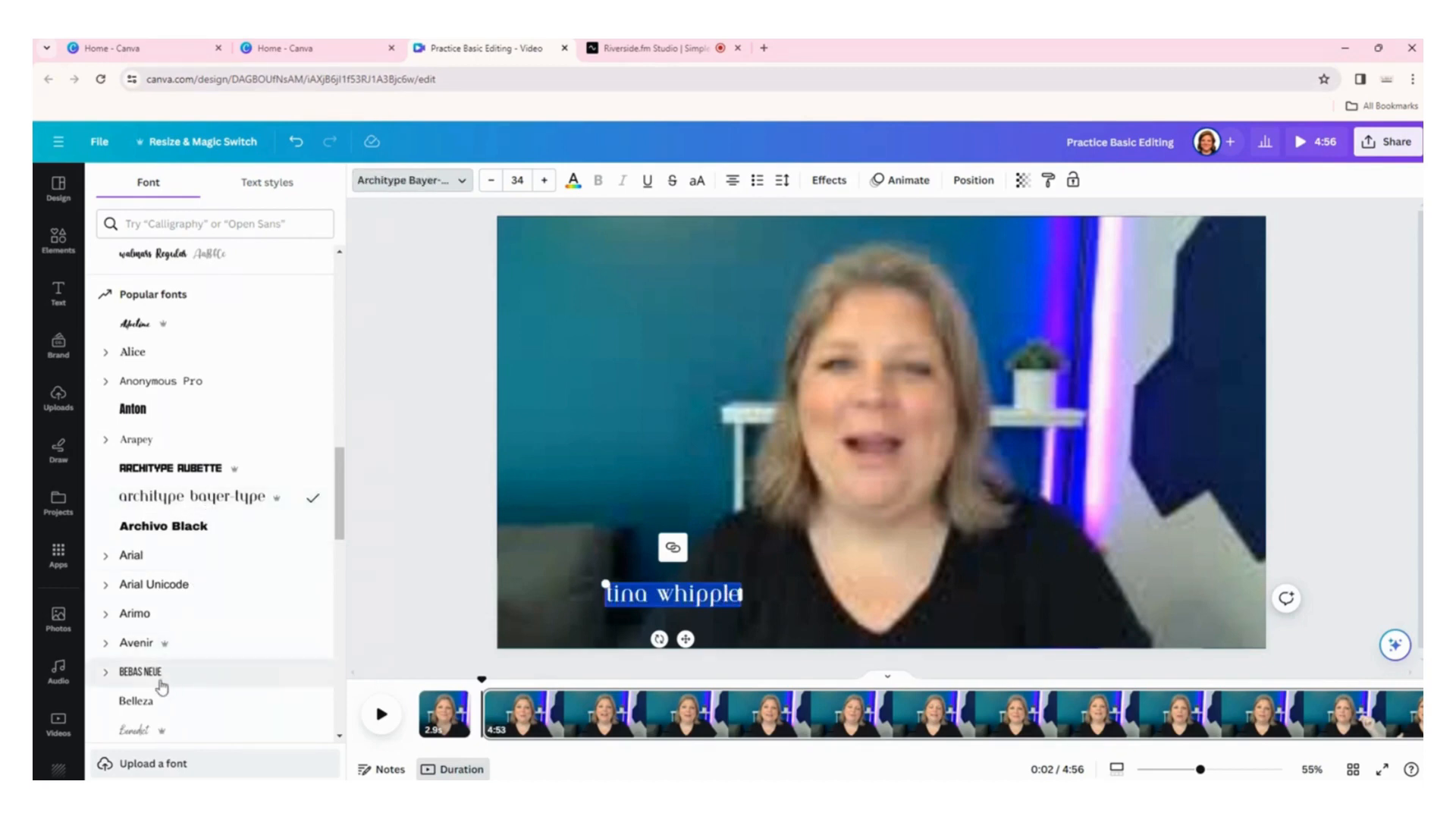
scroll(160, 700, "down", 3)
left_click(181, 605)
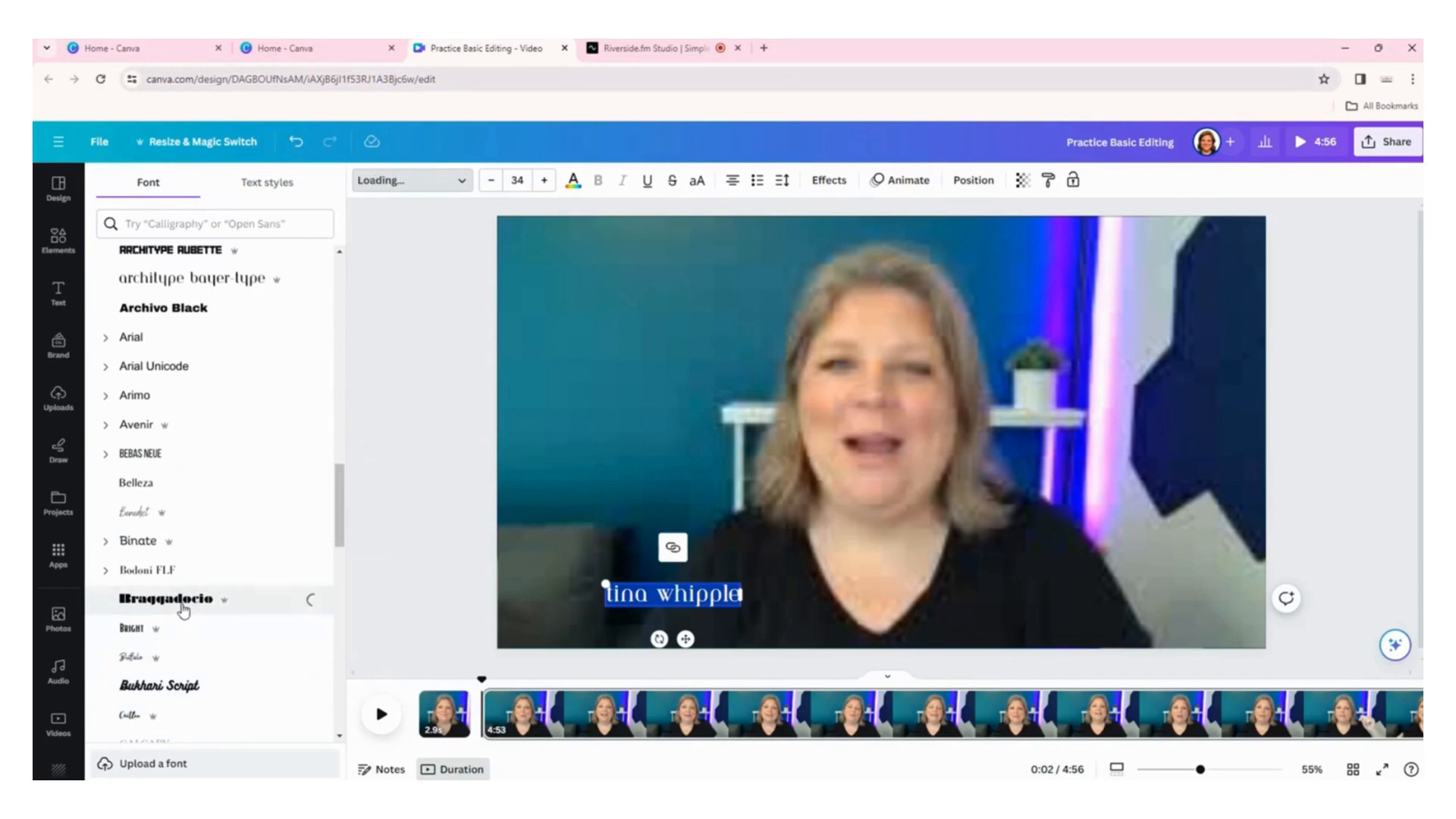
scroll(183, 609, "down", 4)
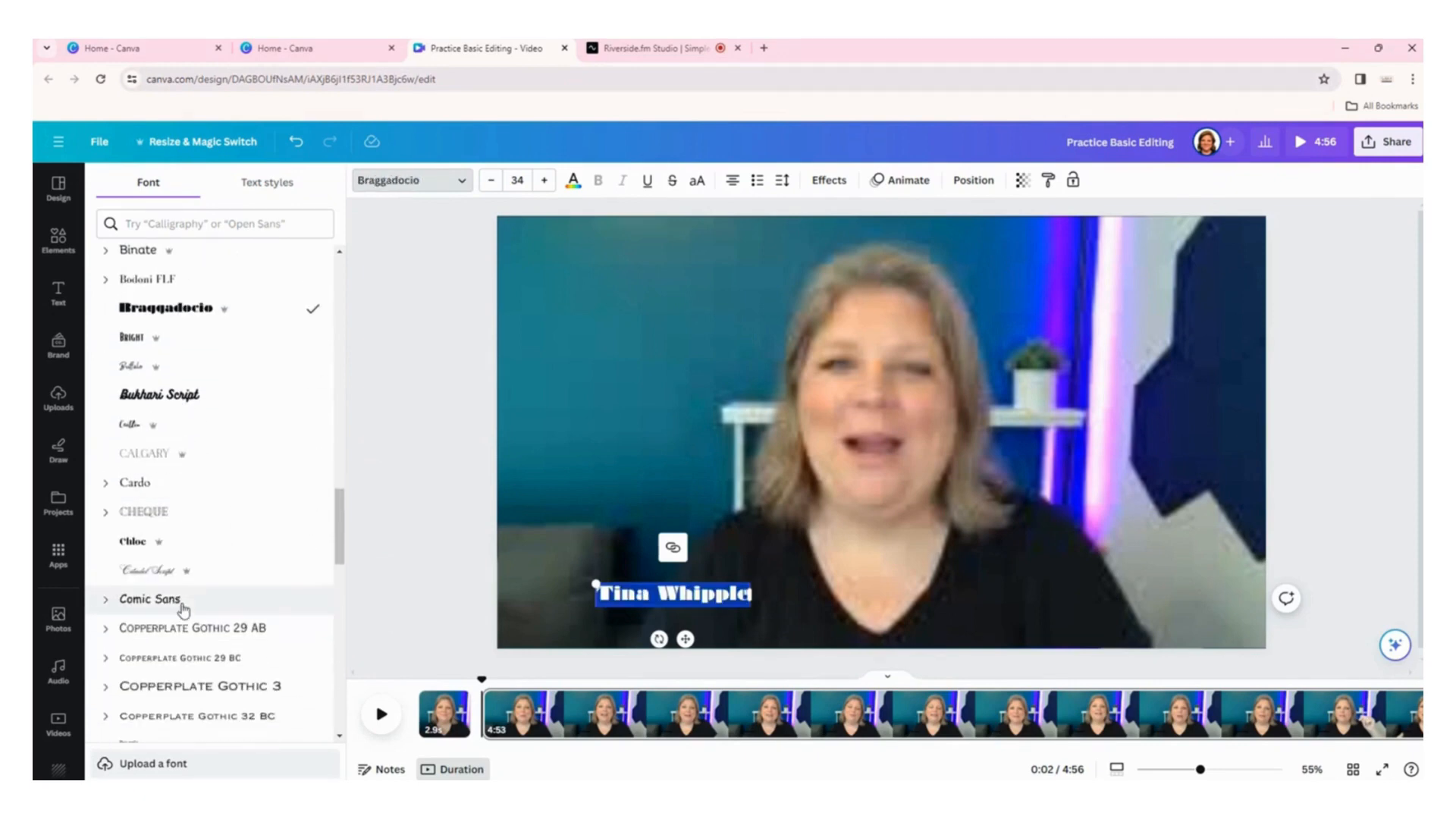
scroll(184, 609, "down", 4)
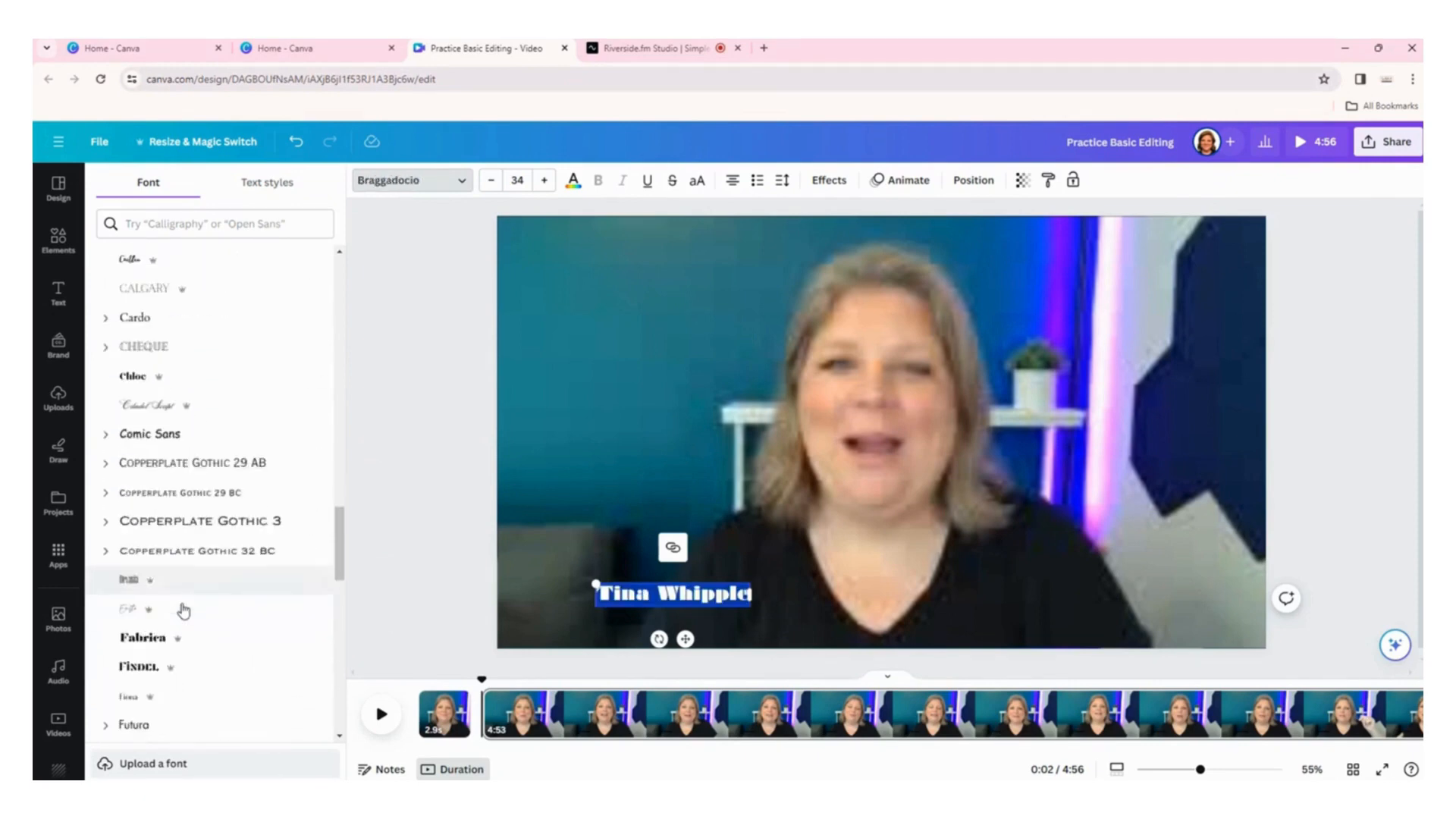
left_click(179, 637)
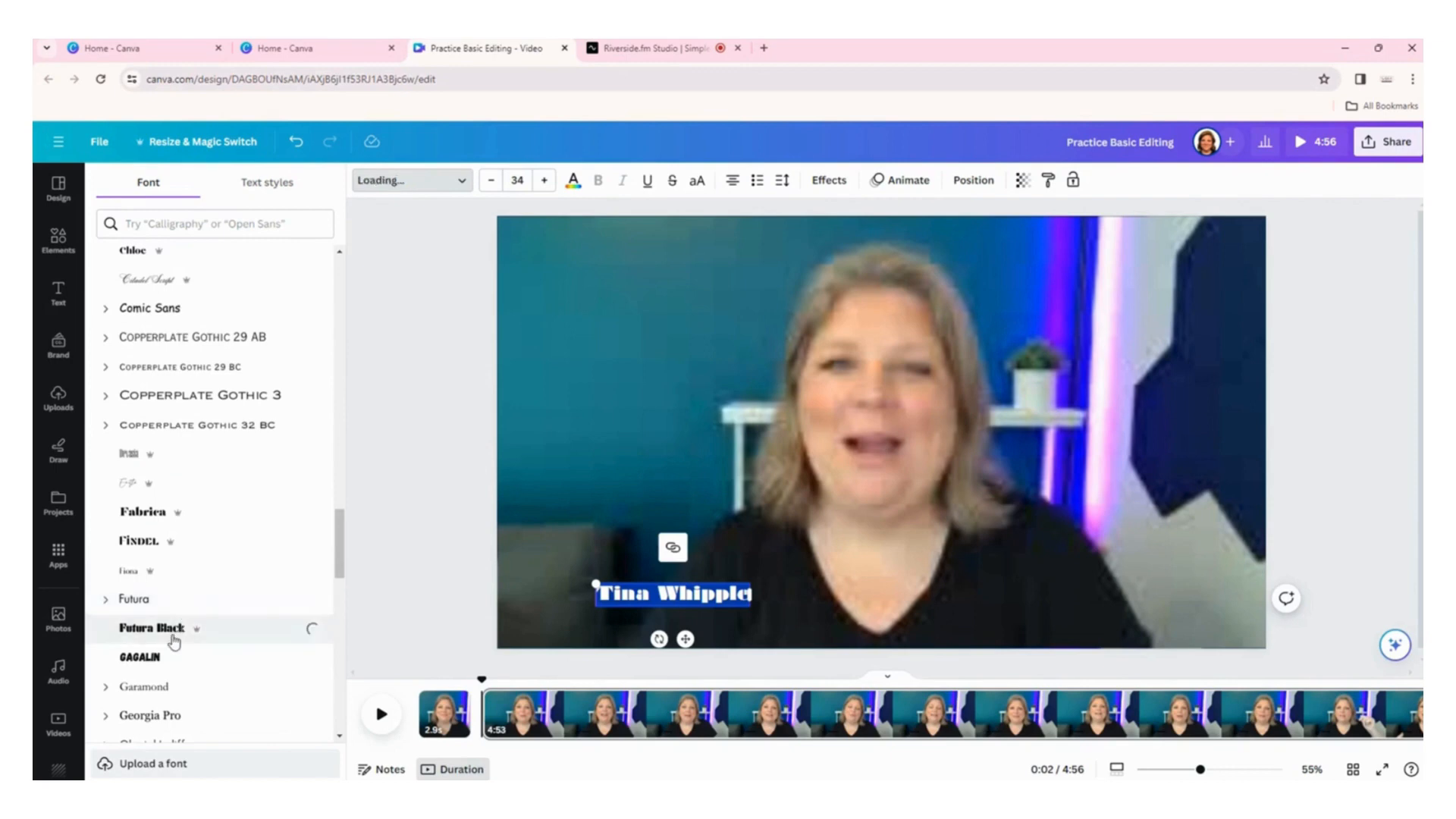
left_click(156, 662)
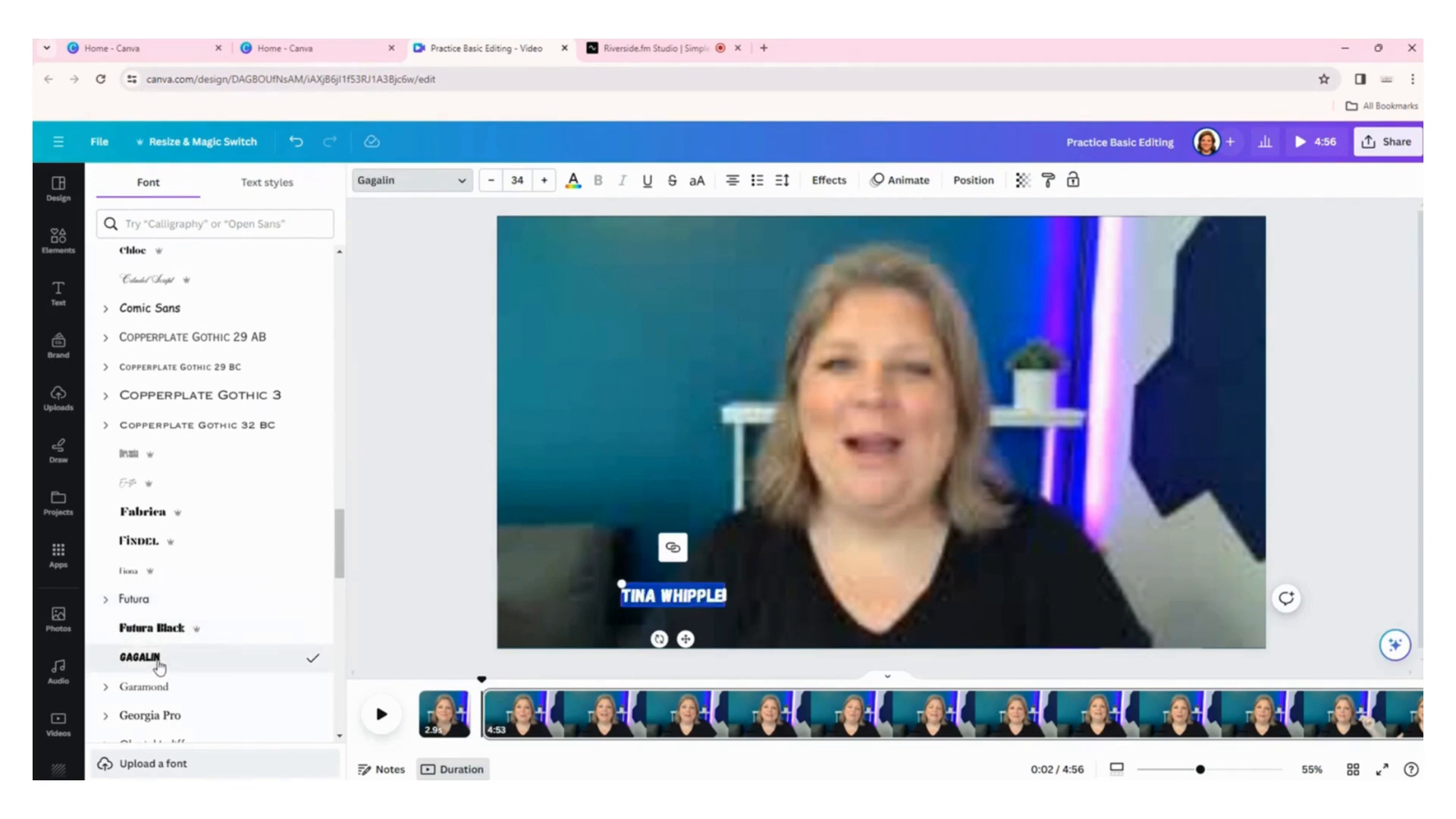
Try the popular fonts Hey Gotcha, Horizon, Oilvare Base, Shrikhand and Sunborn on the name title.
scroll(161, 664, "down", 4)
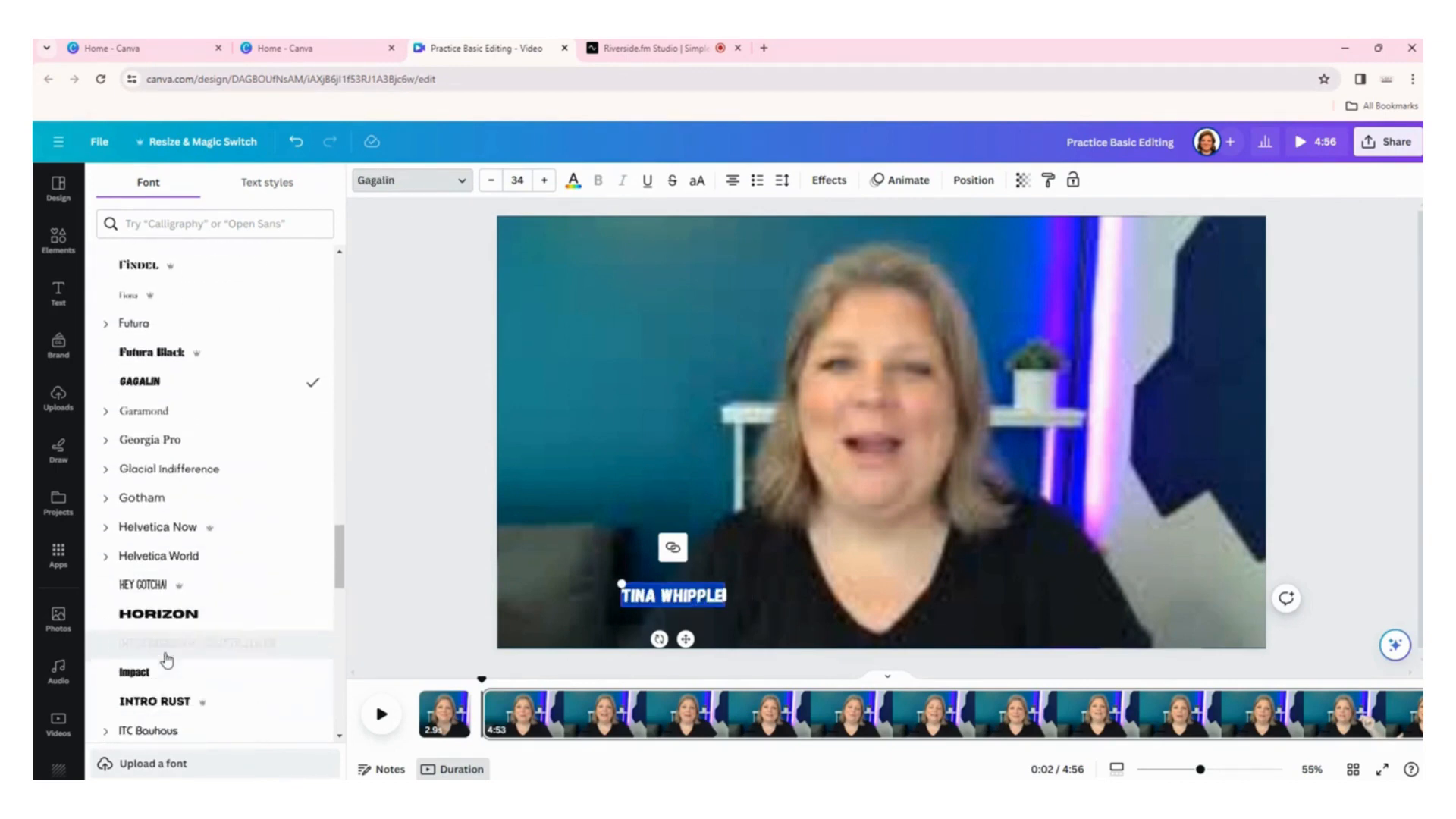
left_click(168, 575)
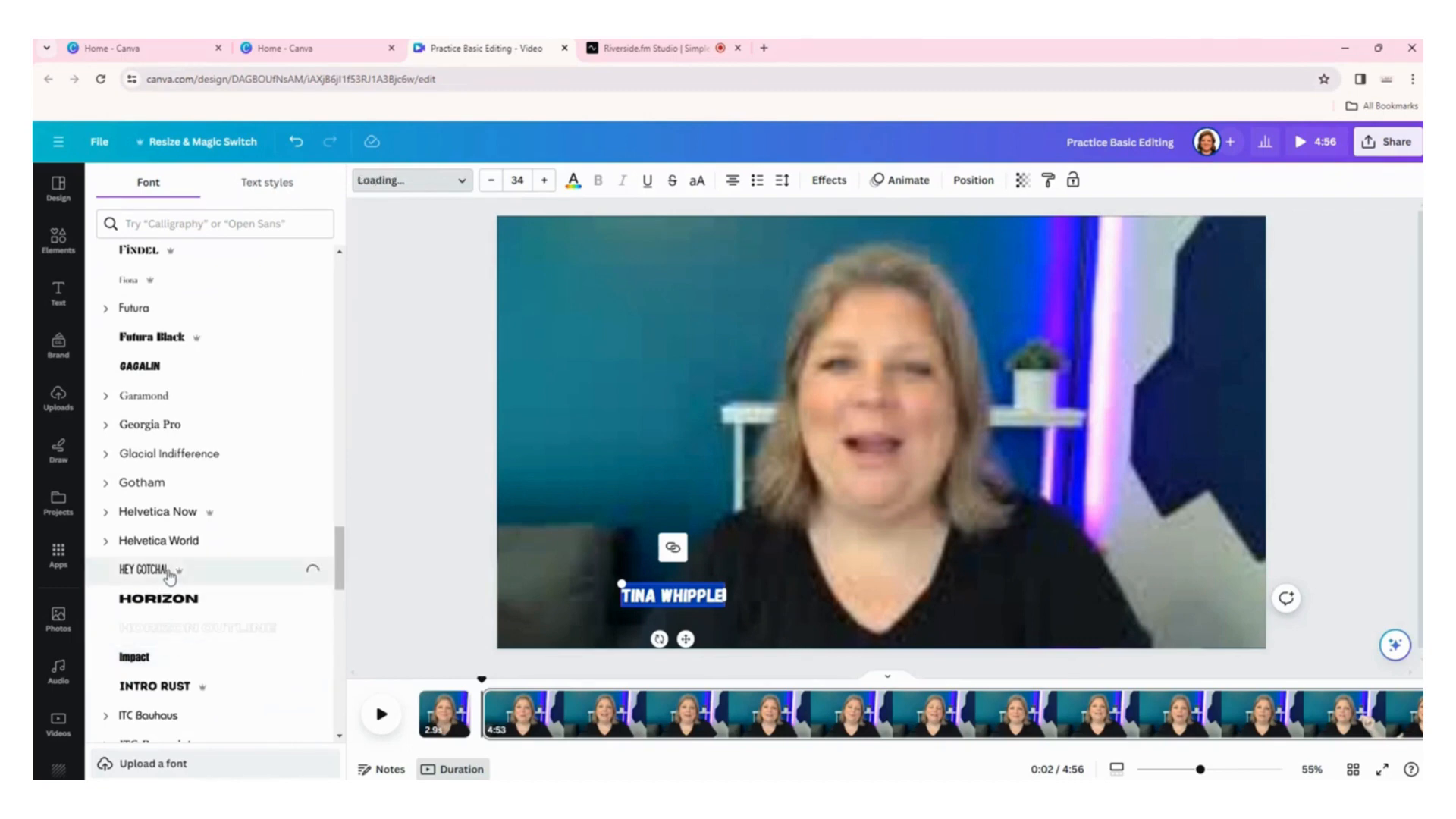
left_click(172, 611)
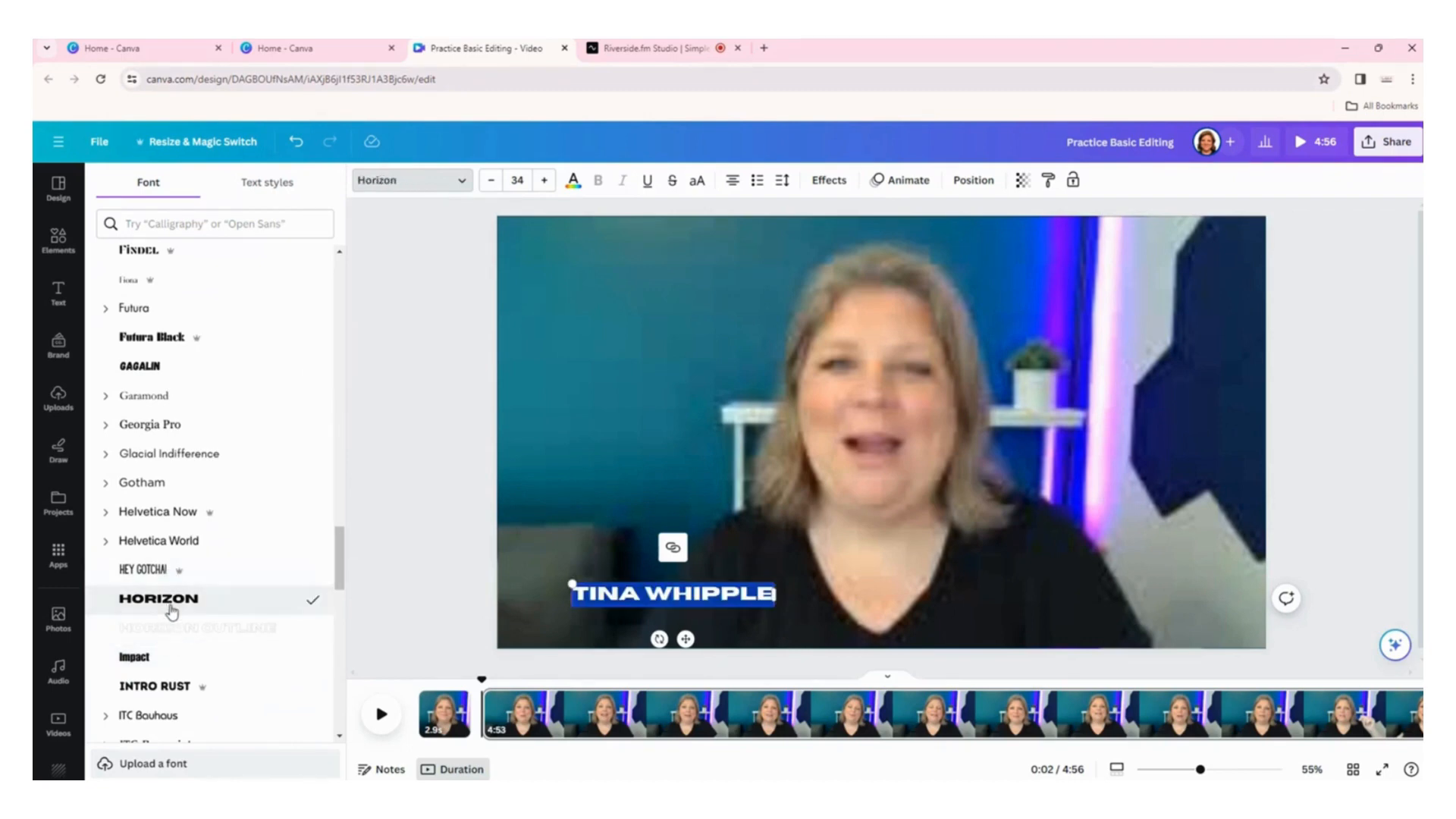
scroll(172, 611, "down", 4)
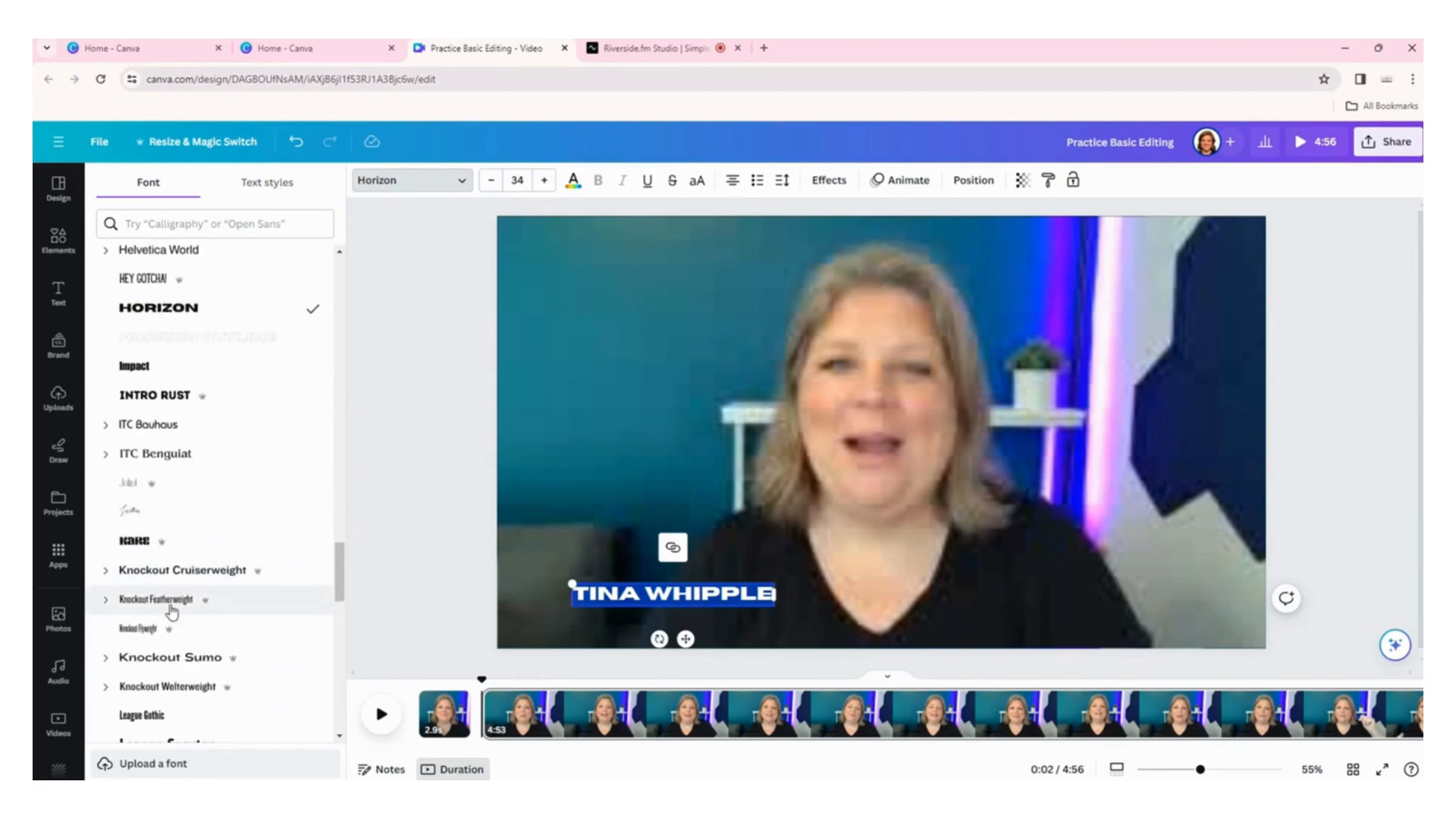
scroll(171, 610, "down", 5)
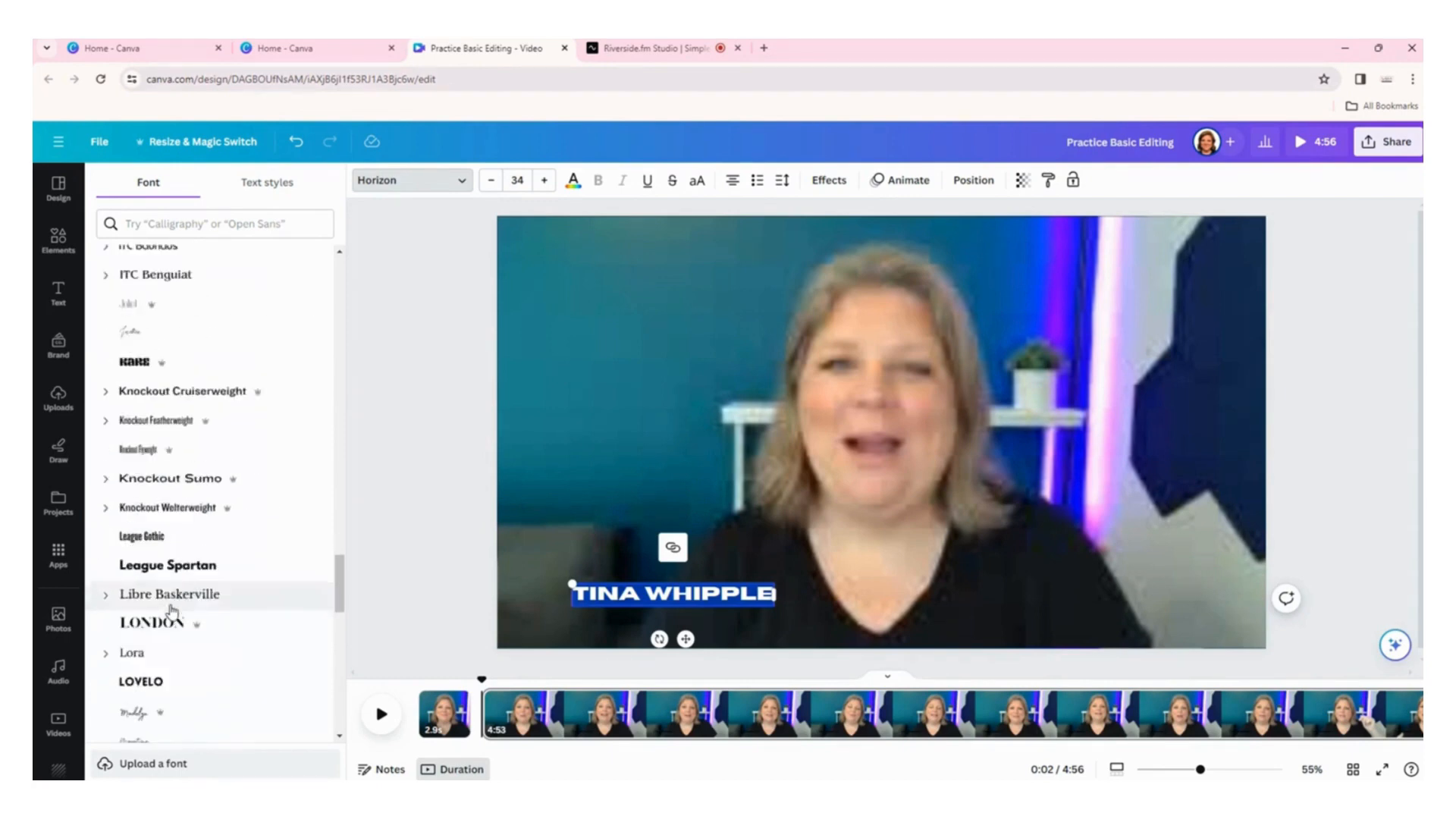
scroll(171, 611, "down", 3)
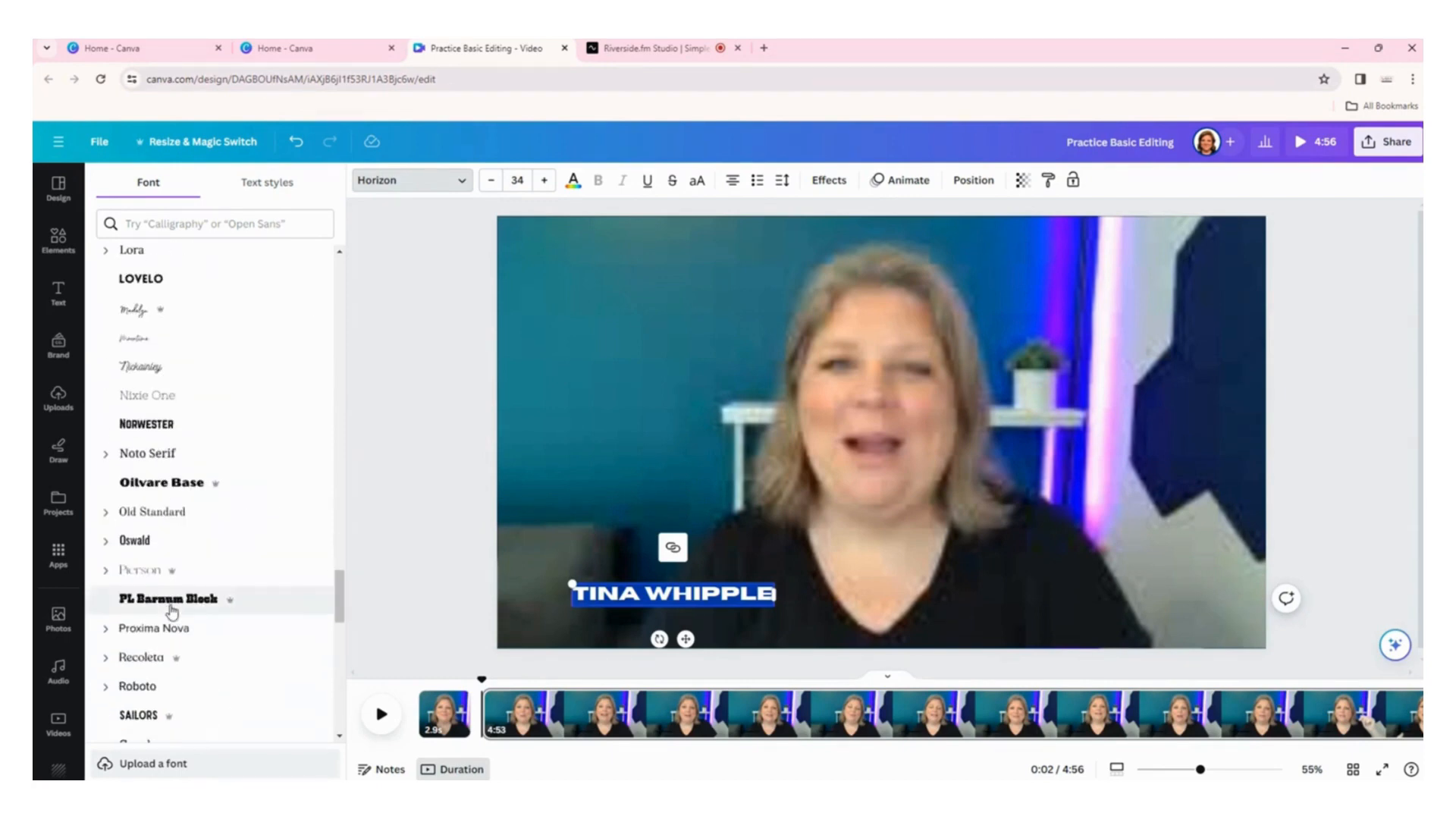
left_click(189, 493)
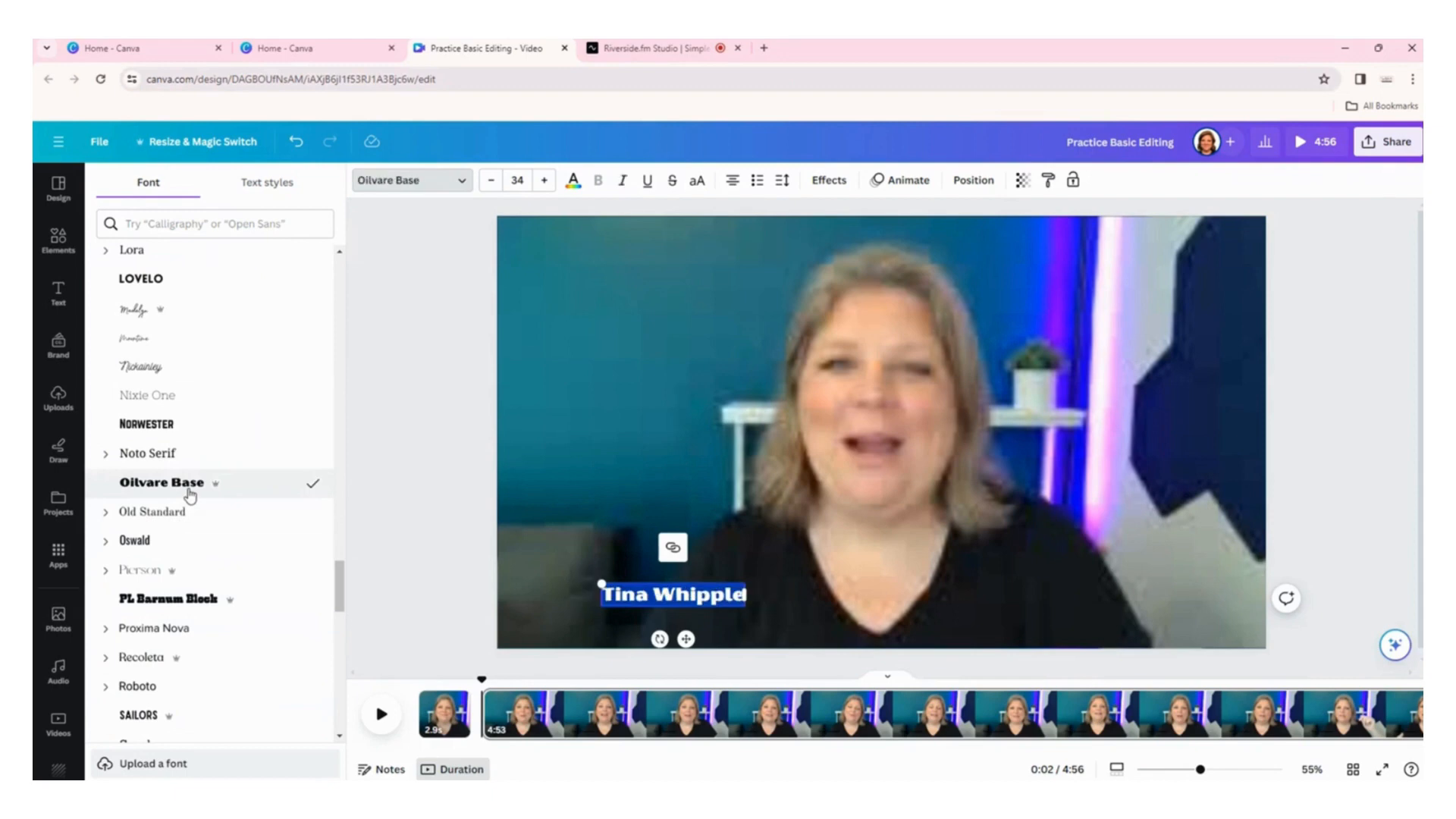
scroll(201, 599, "down", 3)
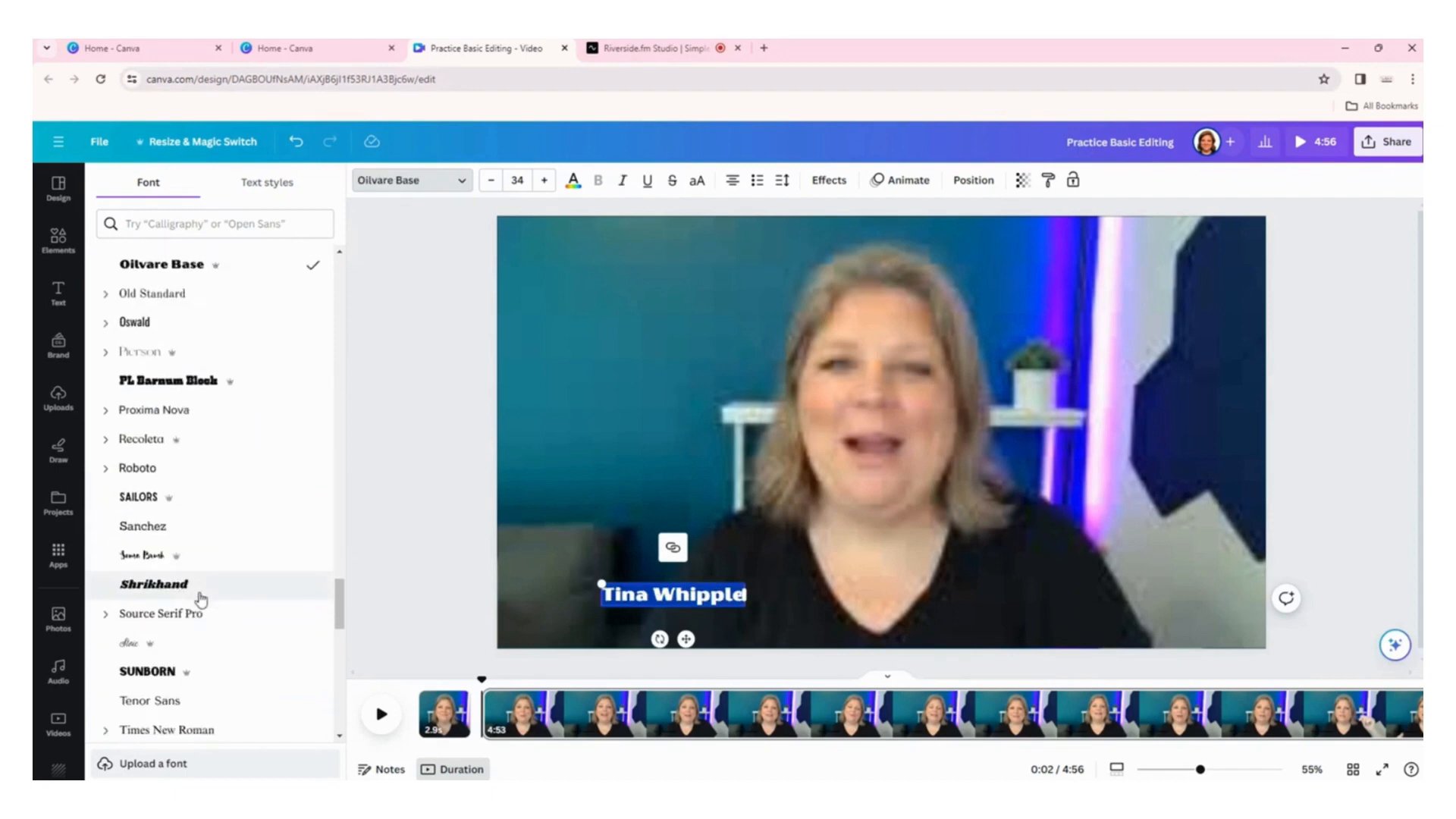
left_click(202, 592)
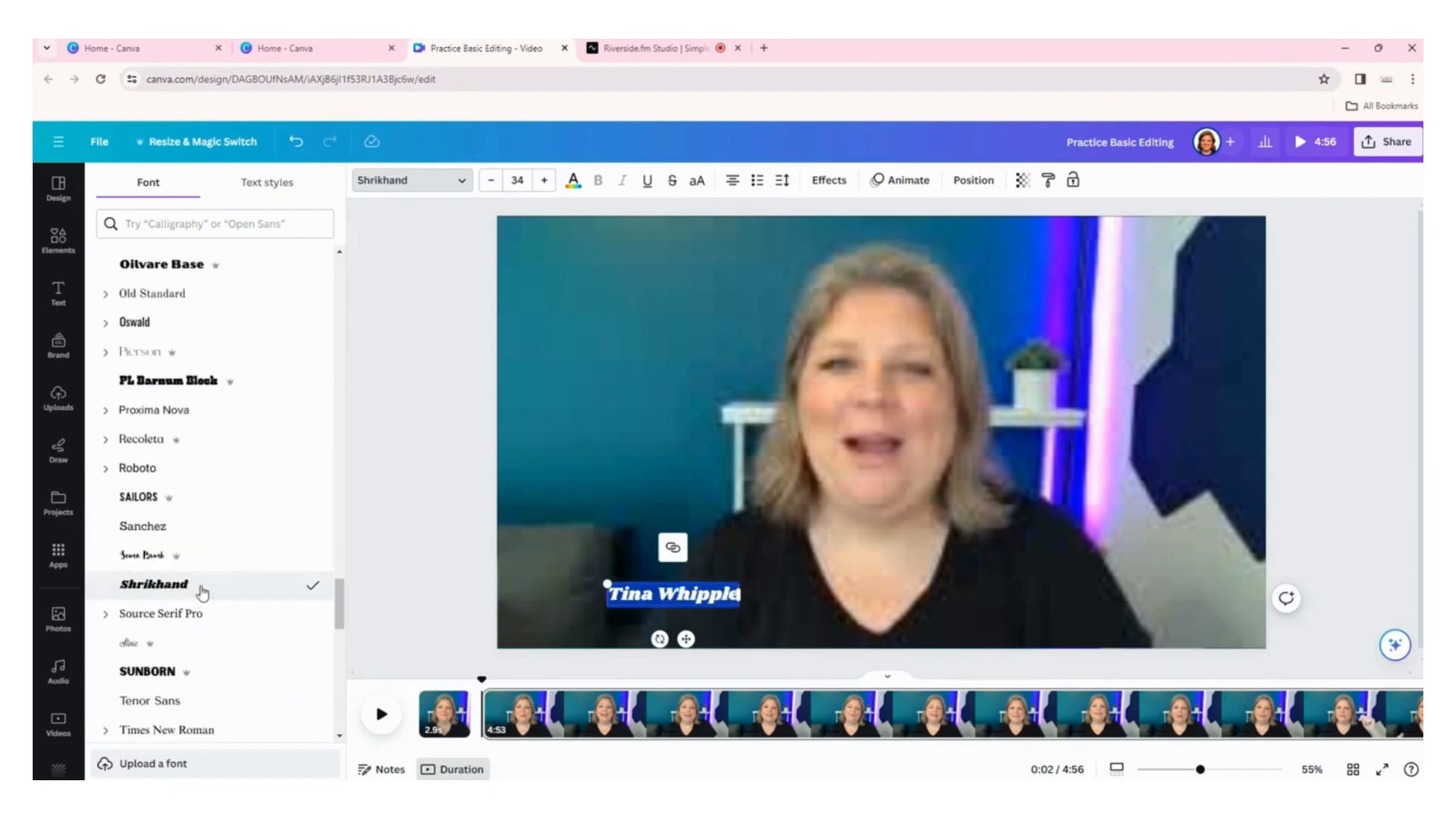
left_click(196, 672)
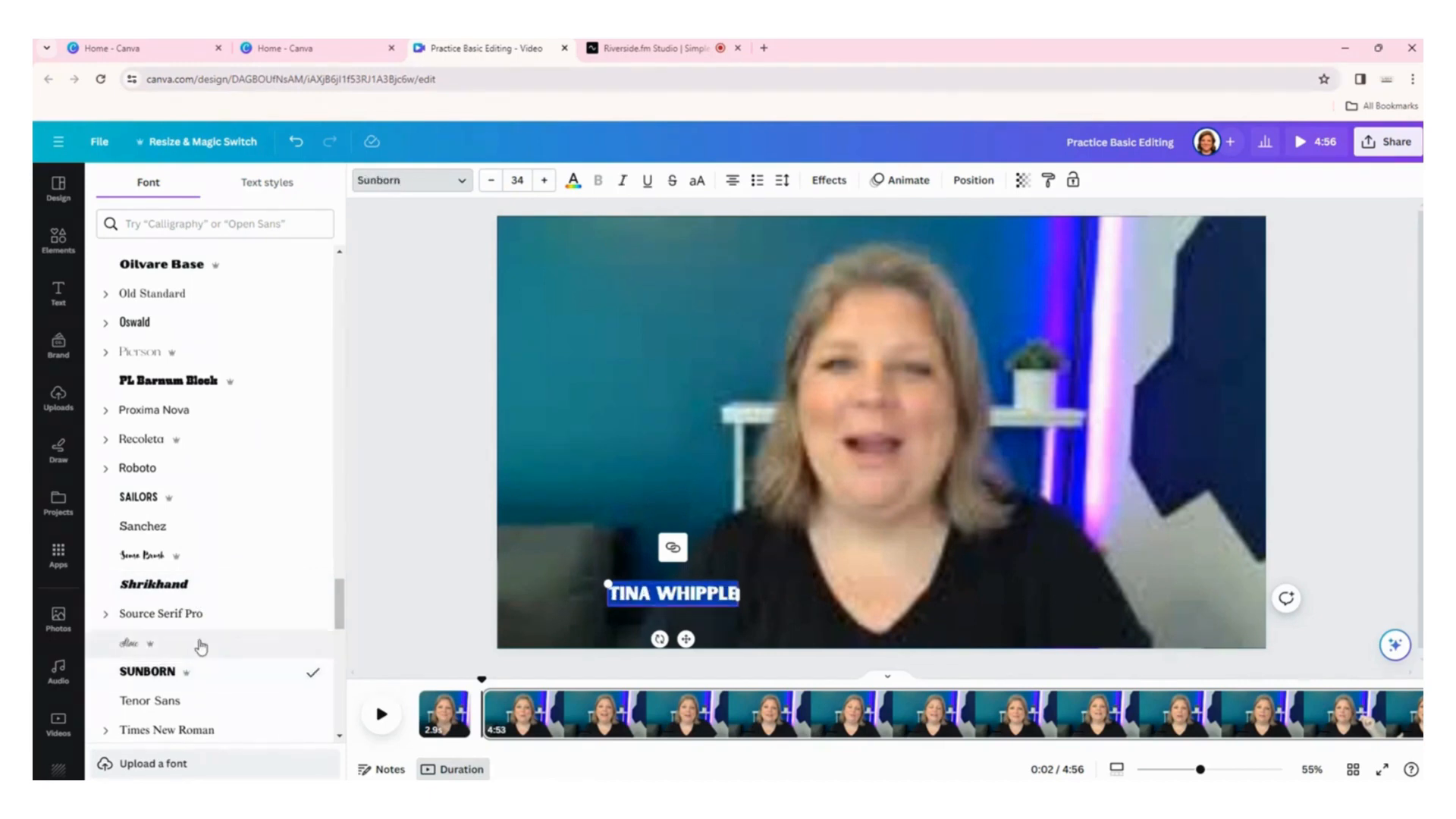
Filter the fonts by the Vintage category and apply Vintage Moon to the name title.
scroll(201, 646, "up", 20)
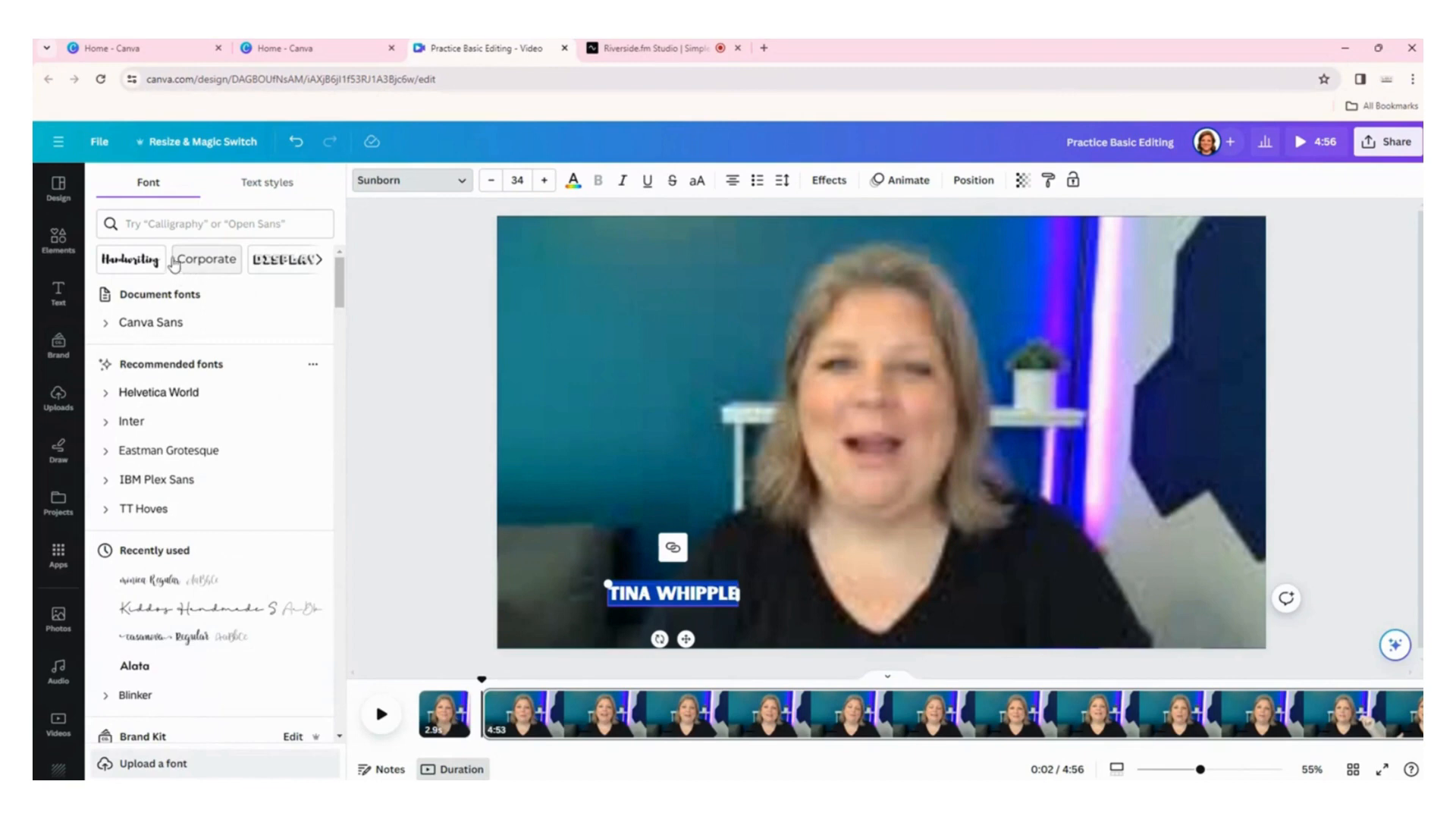
left_click(130, 260)
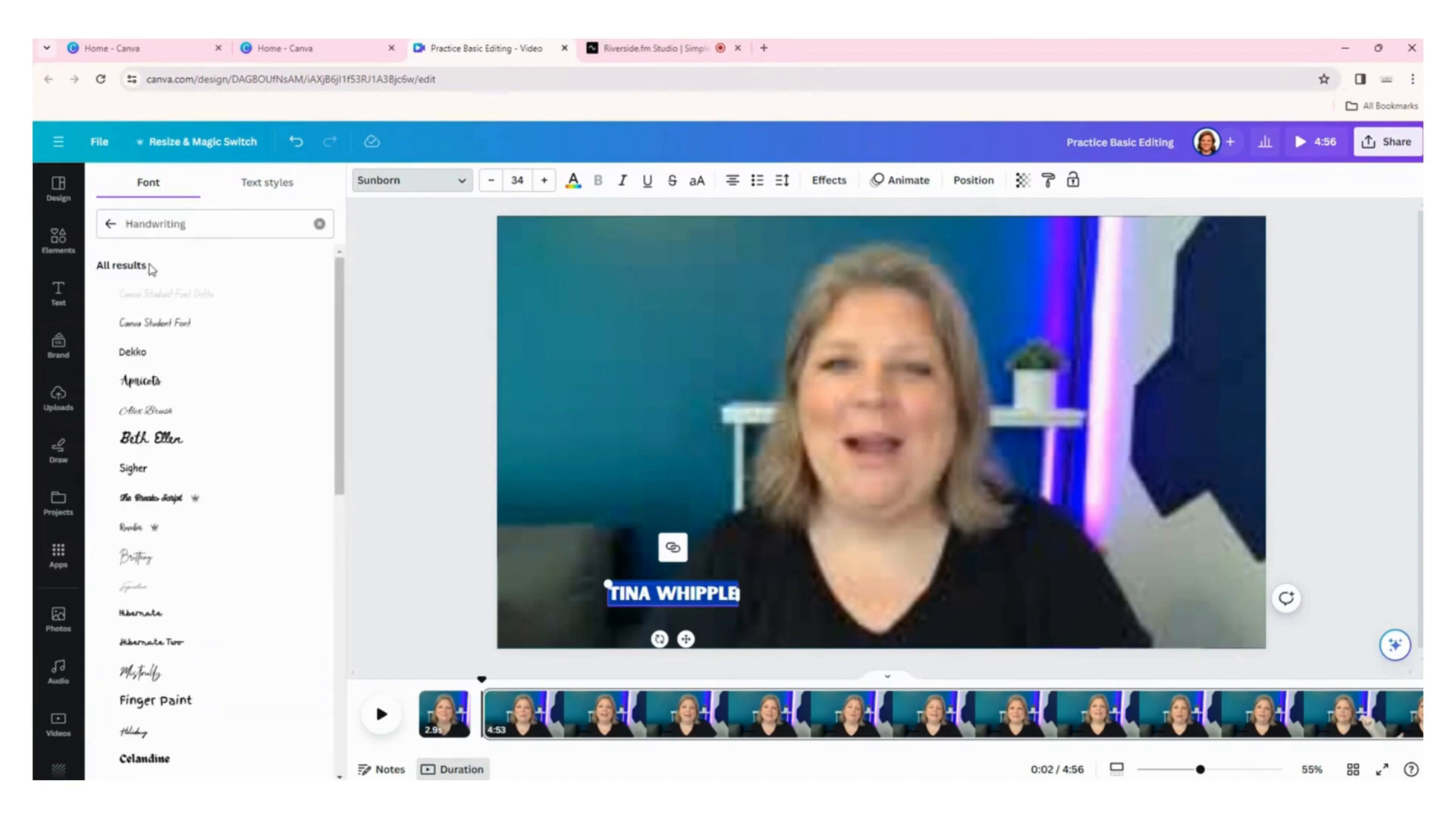
left_click(110, 223)
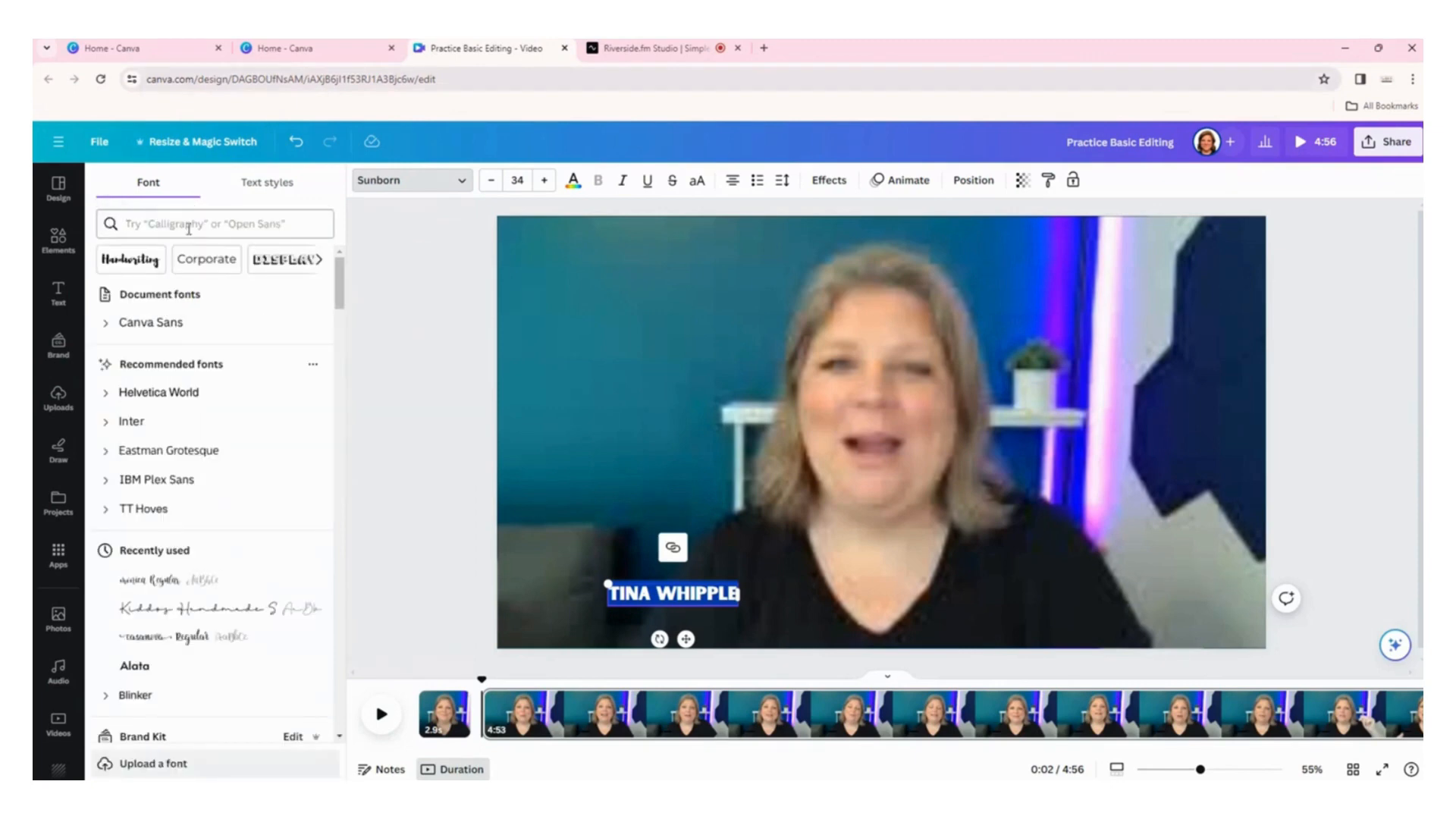
left_click(319, 260)
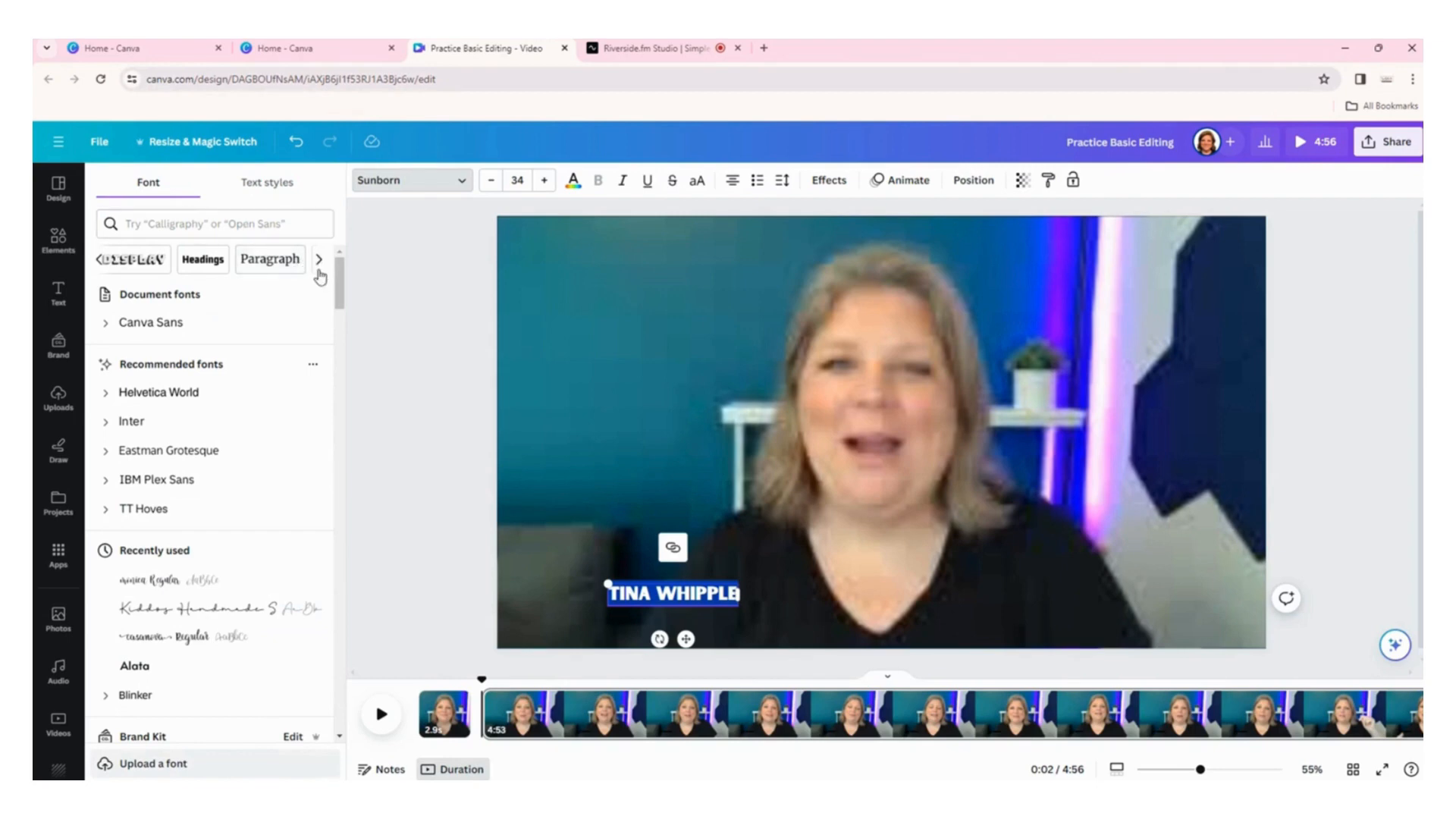
left_click(320, 260)
left_click(152, 439)
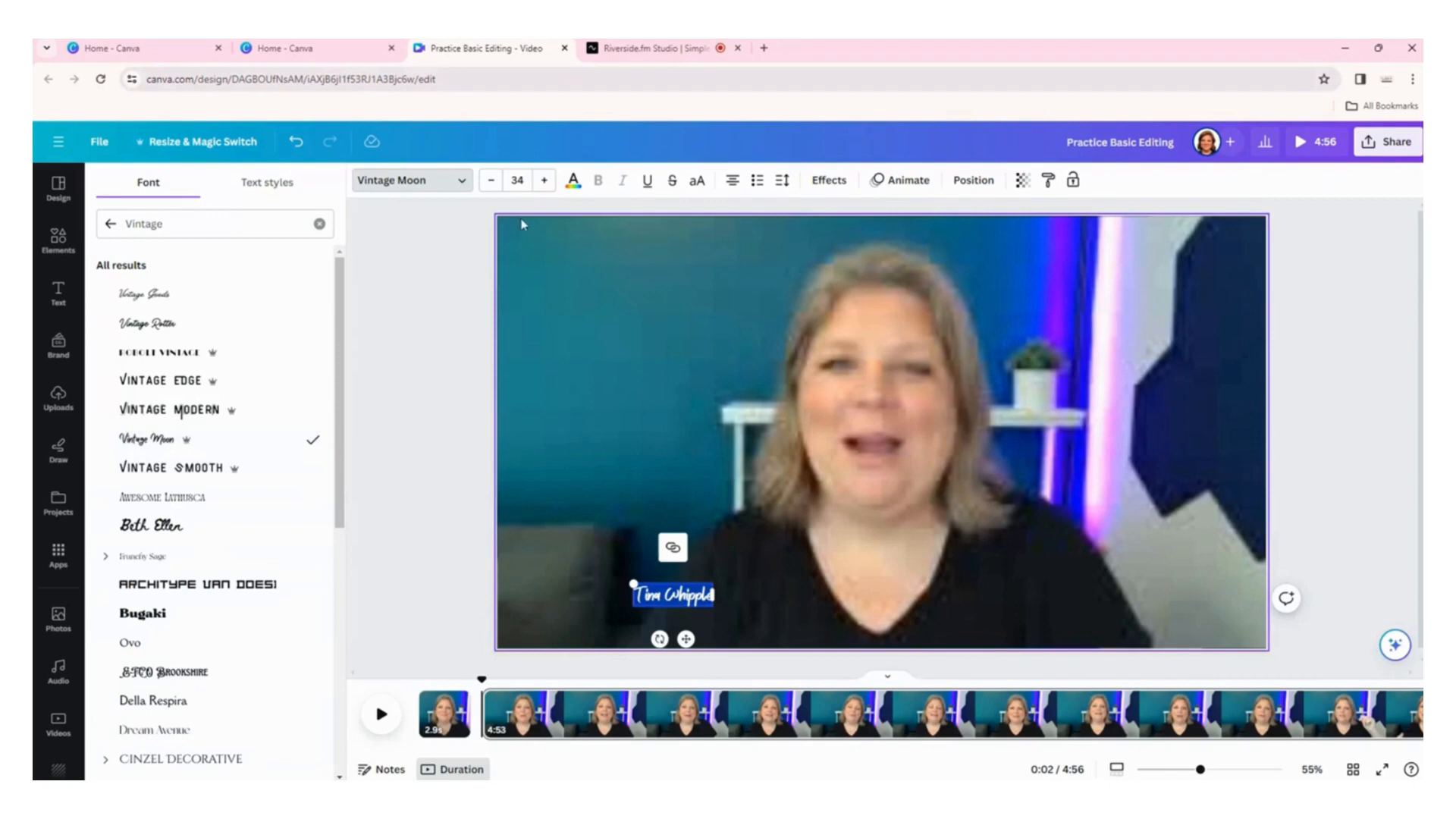
Increase the name title's font size to 62.
left_click(543, 179)
left_click(544, 180)
left_click(543, 180)
left_click(544, 180)
left_click(544, 179)
left_click(544, 180)
left_click(544, 179)
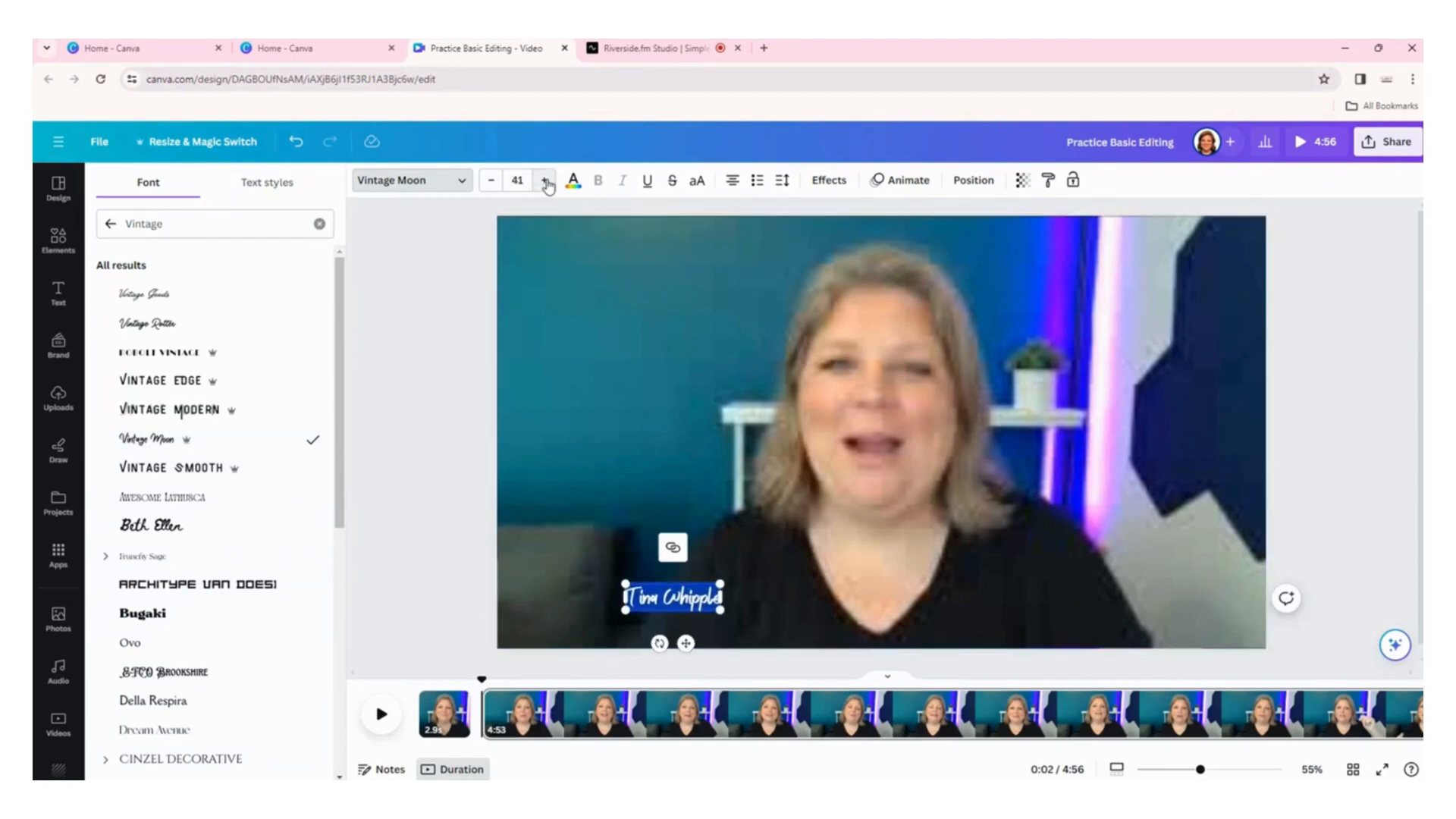
triple_click(544, 180)
triple_click(543, 180)
triple_click(544, 180)
left_click(544, 180)
triple_click(544, 180)
double_click(544, 180)
triple_click(544, 180)
left_click(544, 180)
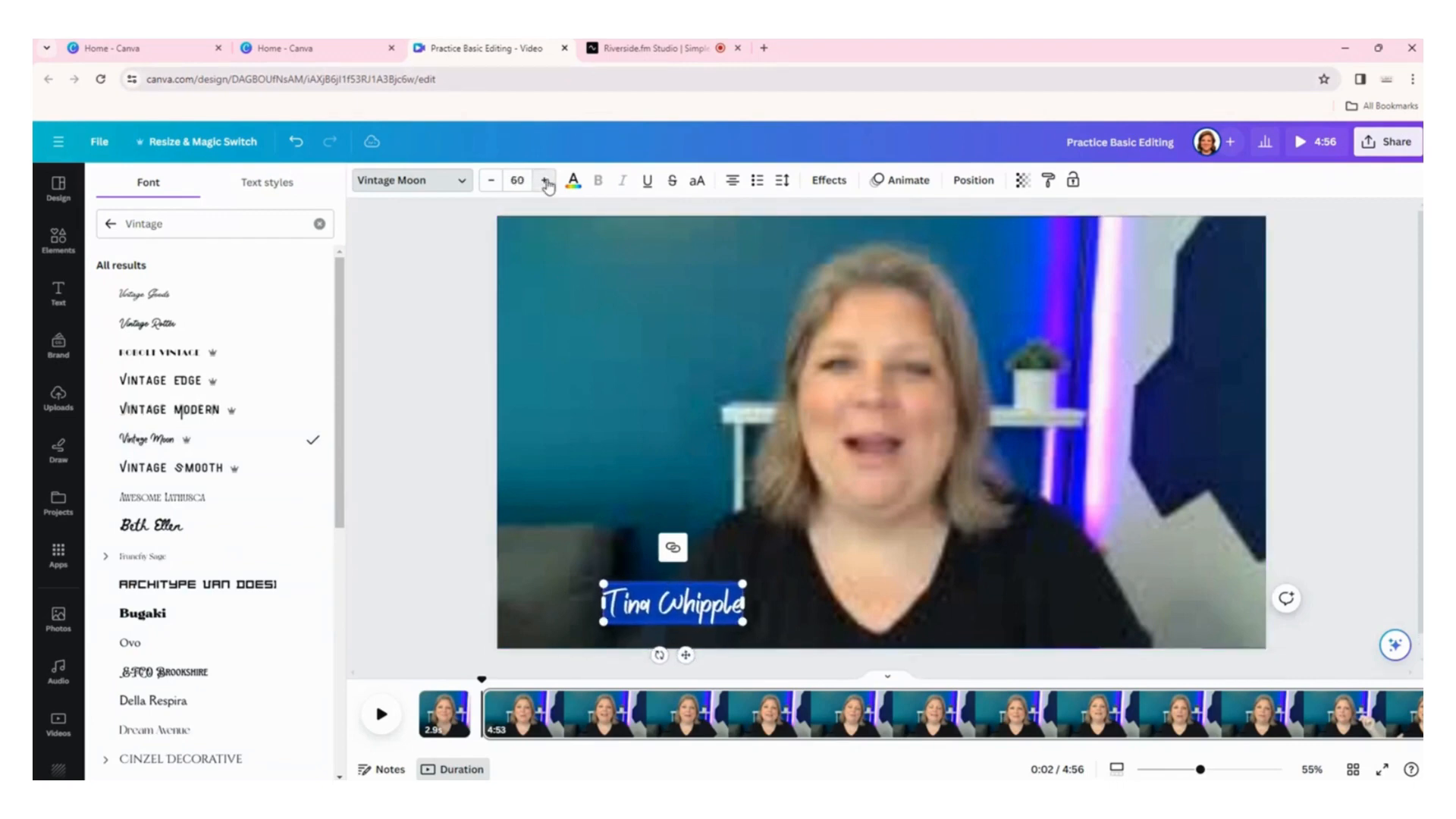
double_click(544, 180)
Try Dream Avenue on the name title, and apply the Moonlight font from the Vintage results instead.
left_click(158, 732)
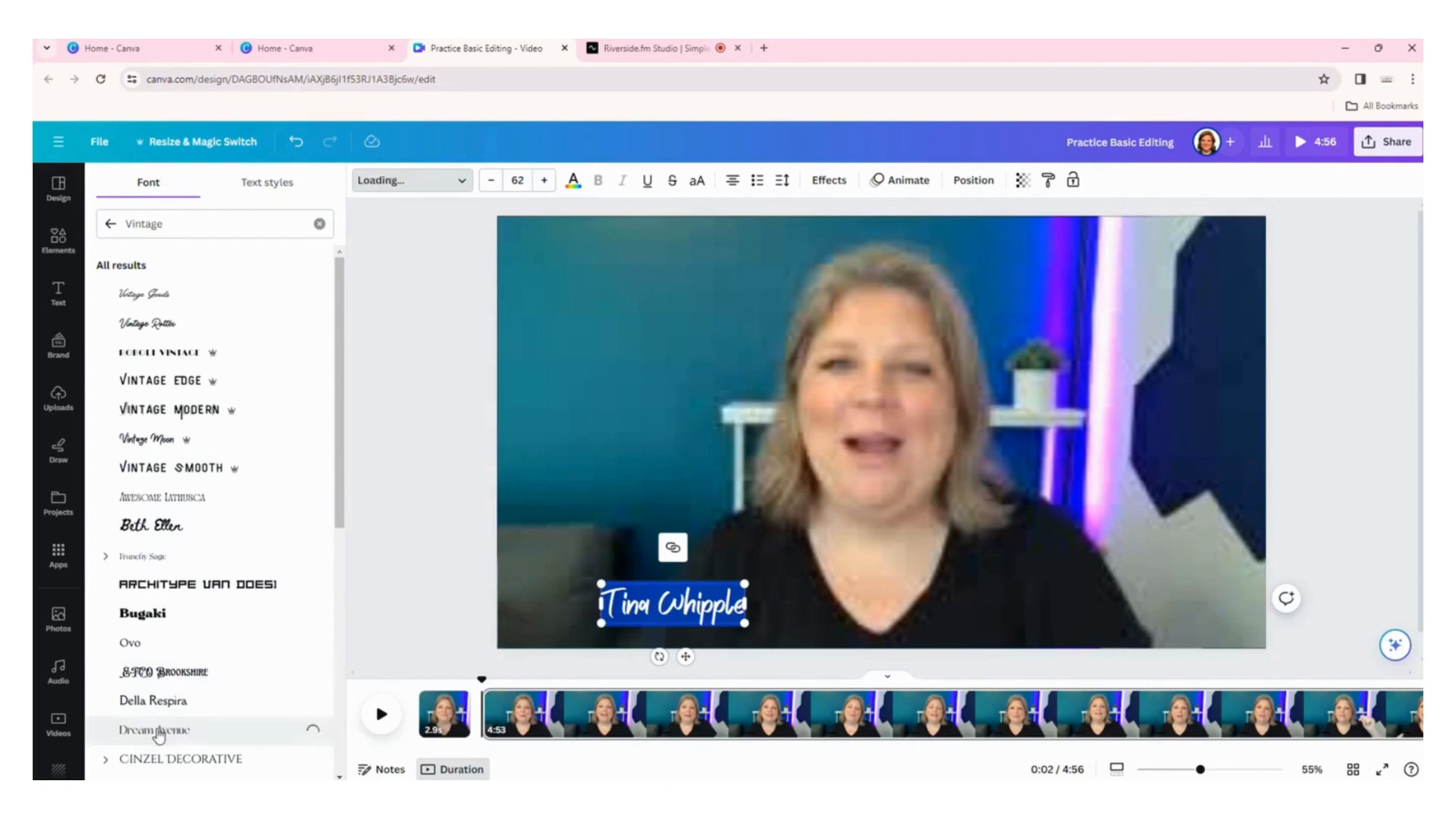
scroll(205, 553, "down", 4)
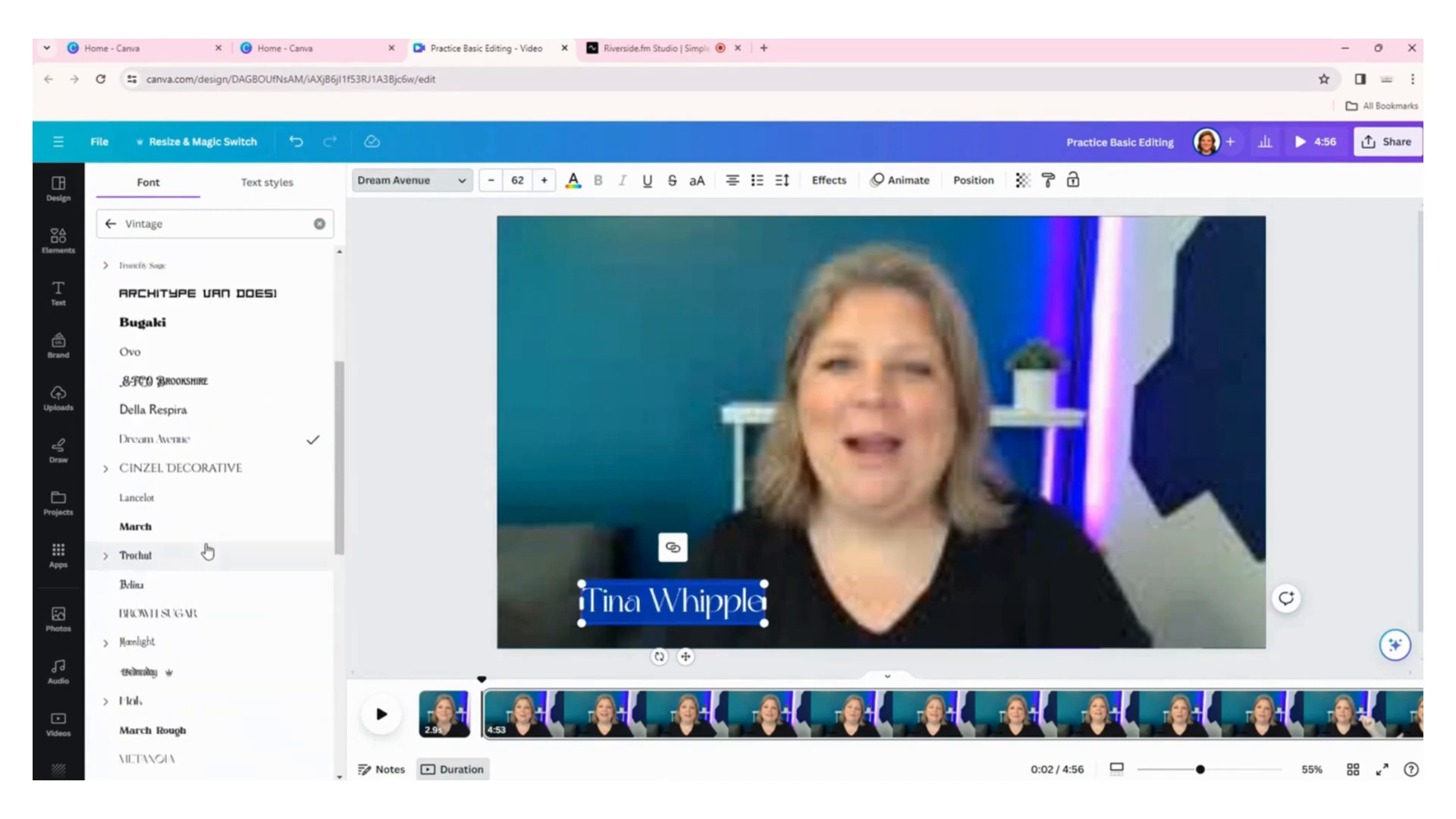
left_click(161, 657)
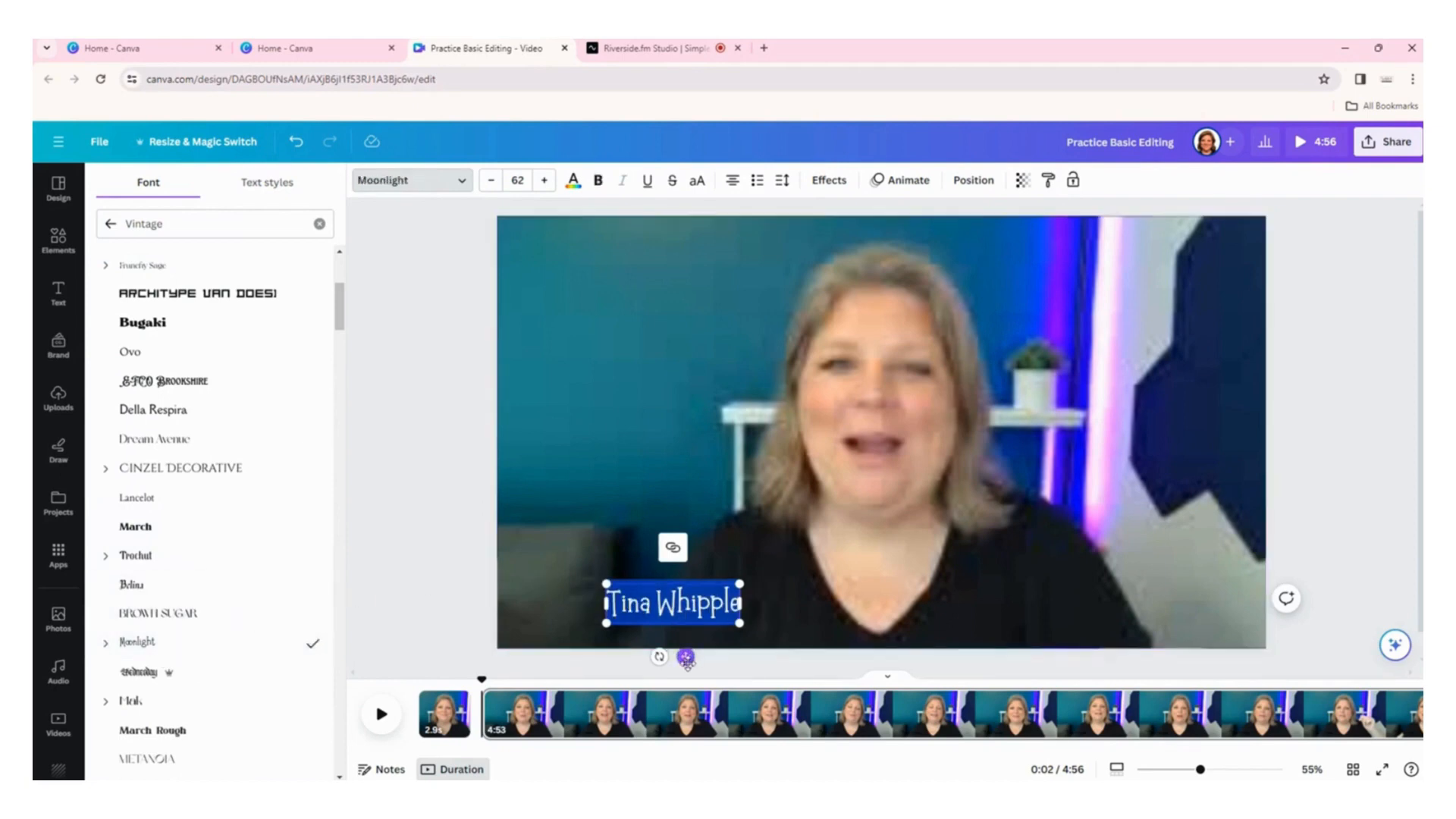
Move the name title slightly up and to the left over the video, and increase its font size to 65.
left_click_drag(685, 656, 655, 646)
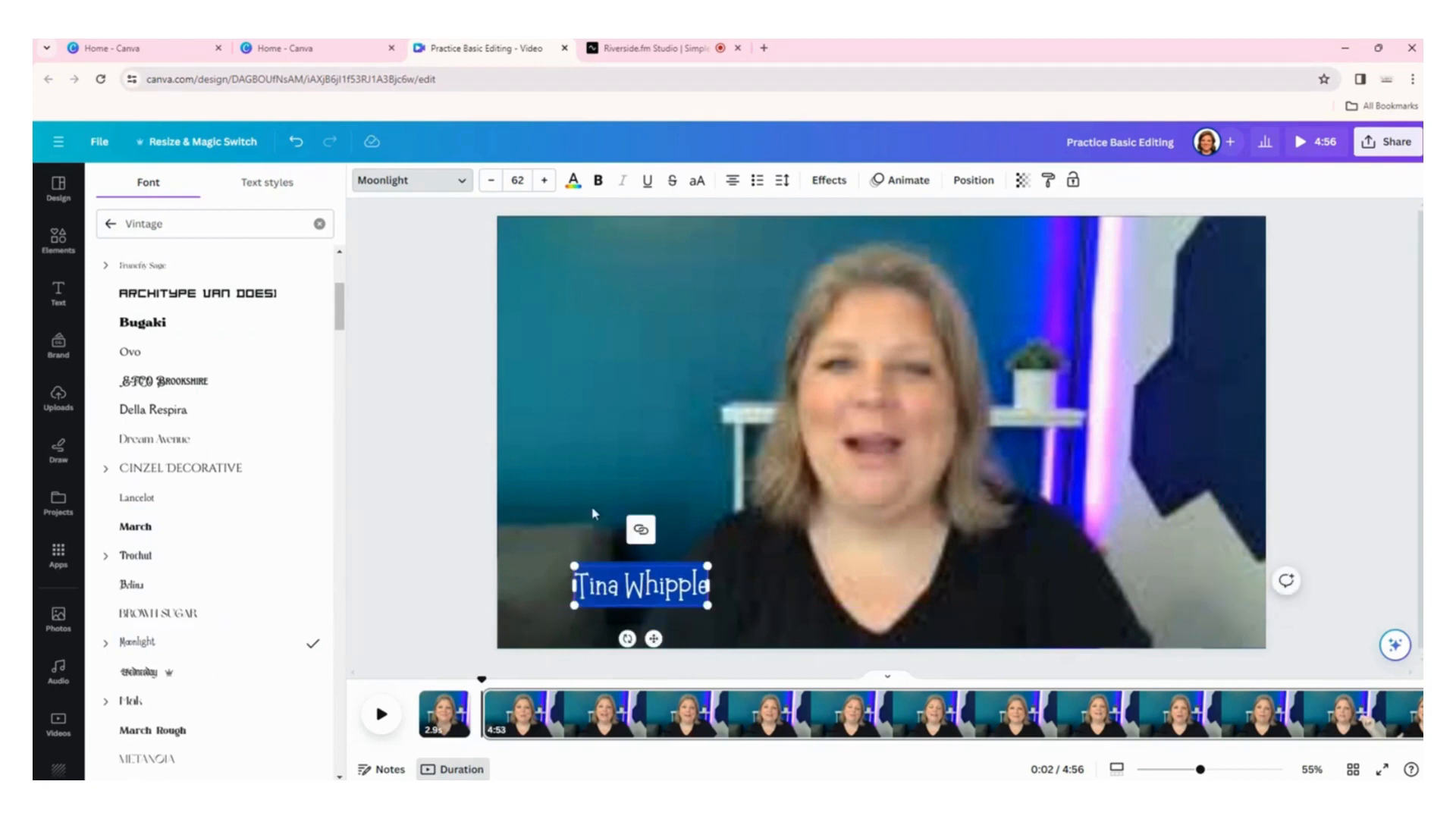
left_click(544, 182)
left_click(545, 182)
left_click(544, 182)
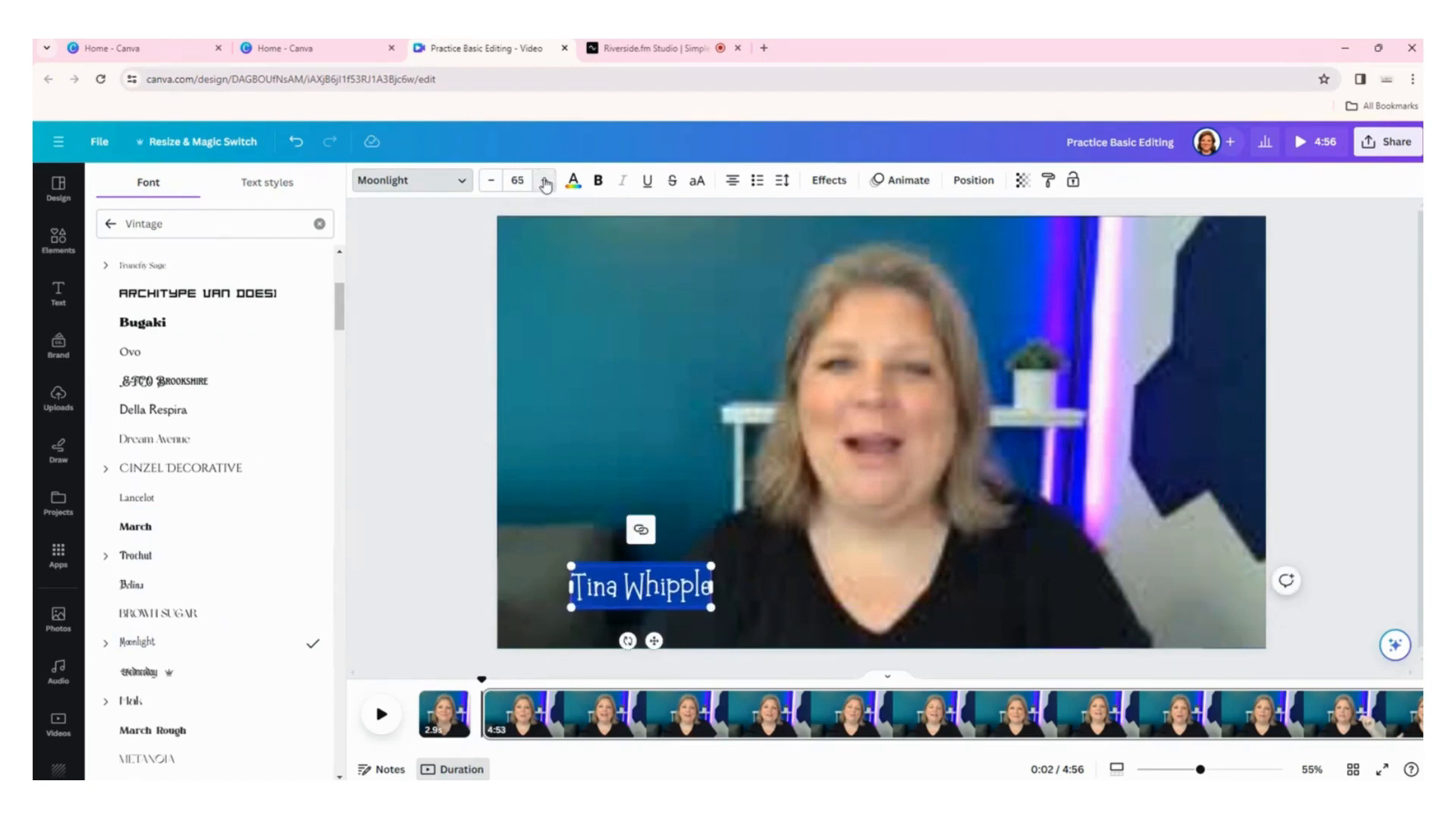
left_click(403, 437)
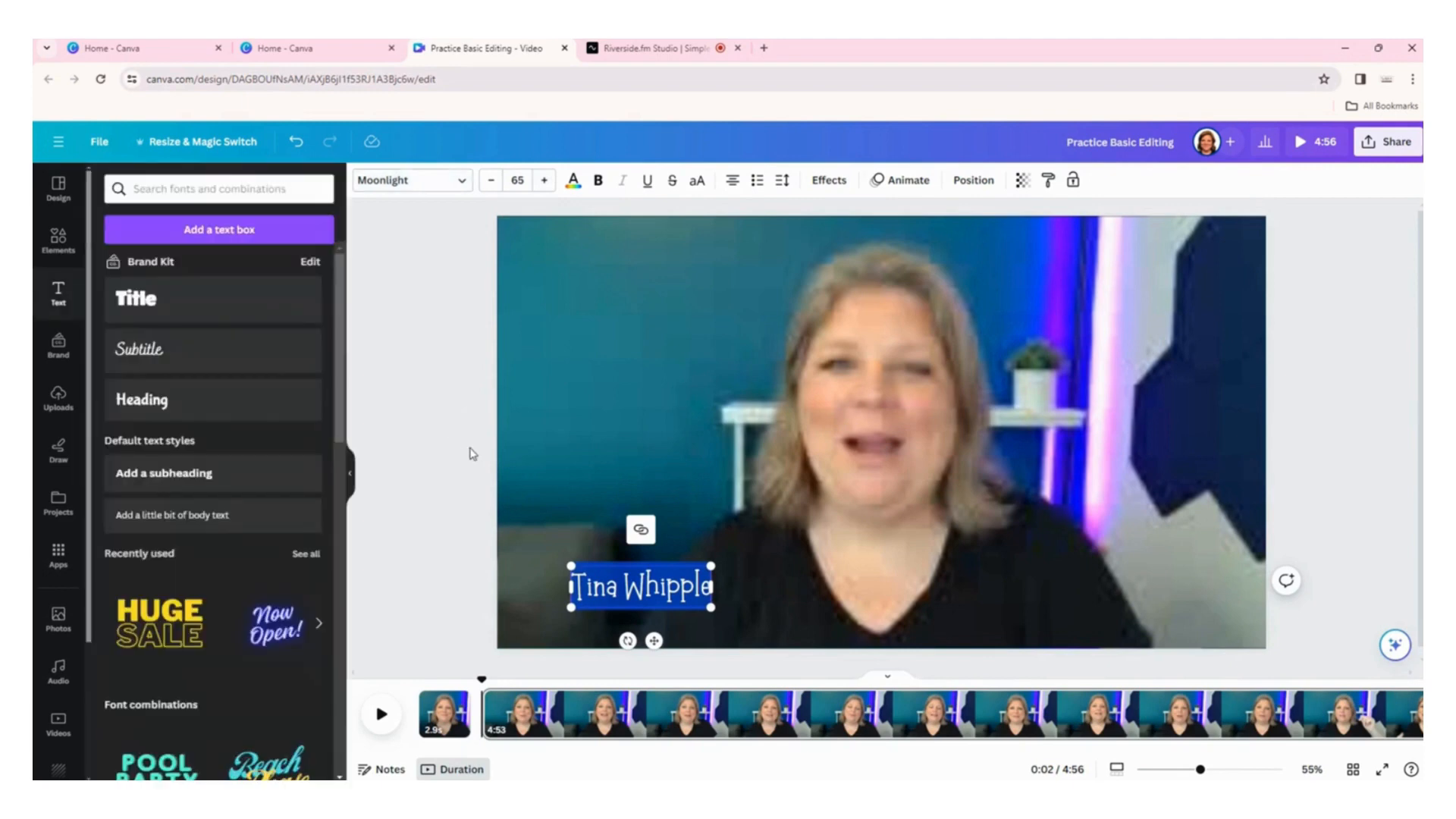
left_click(508, 462)
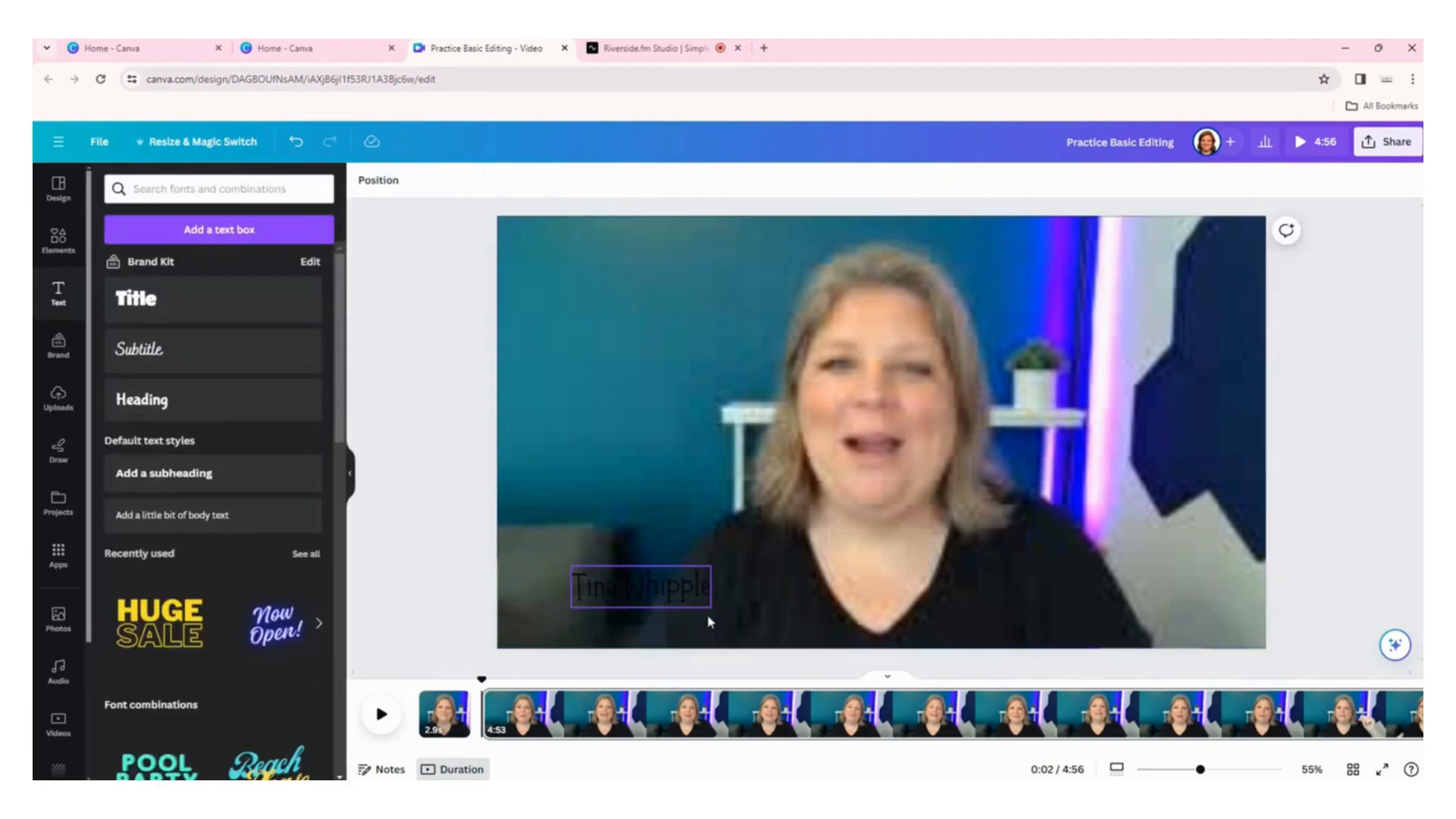
Try a light orange from the default solid colors as the name title's text color.
double_click(640, 585)
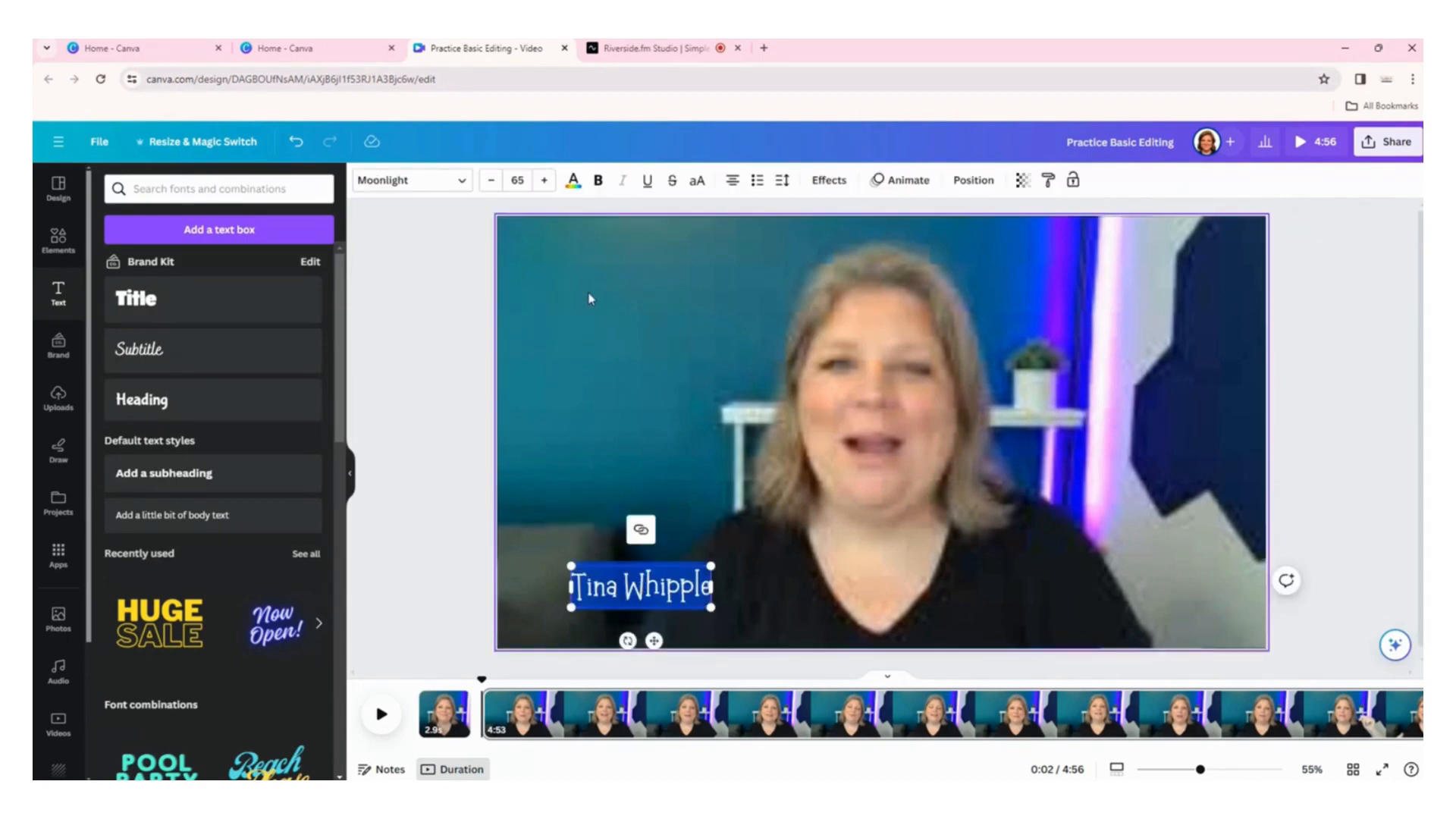
right_click(574, 188)
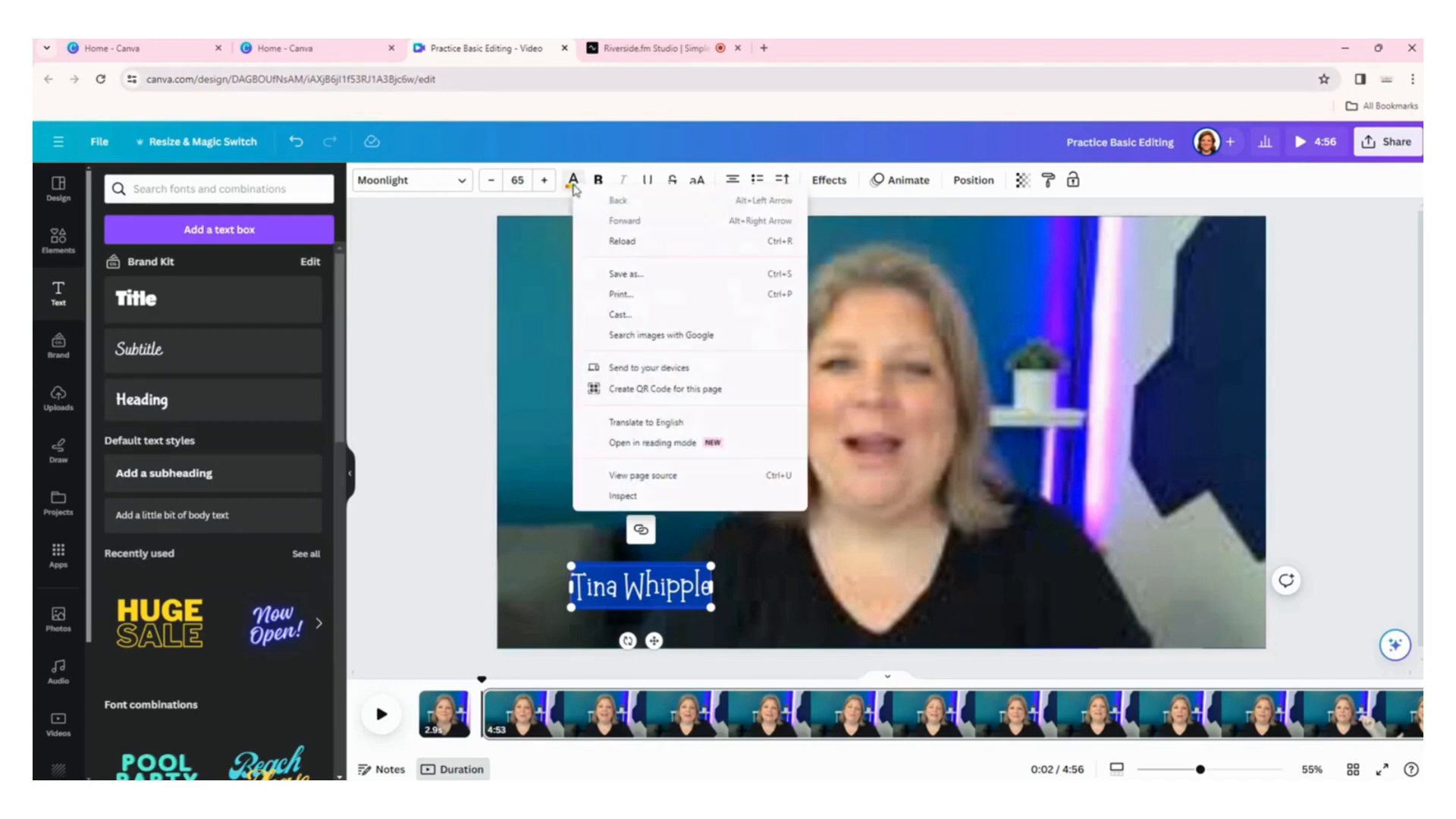
left_click(574, 184)
left_click(574, 184)
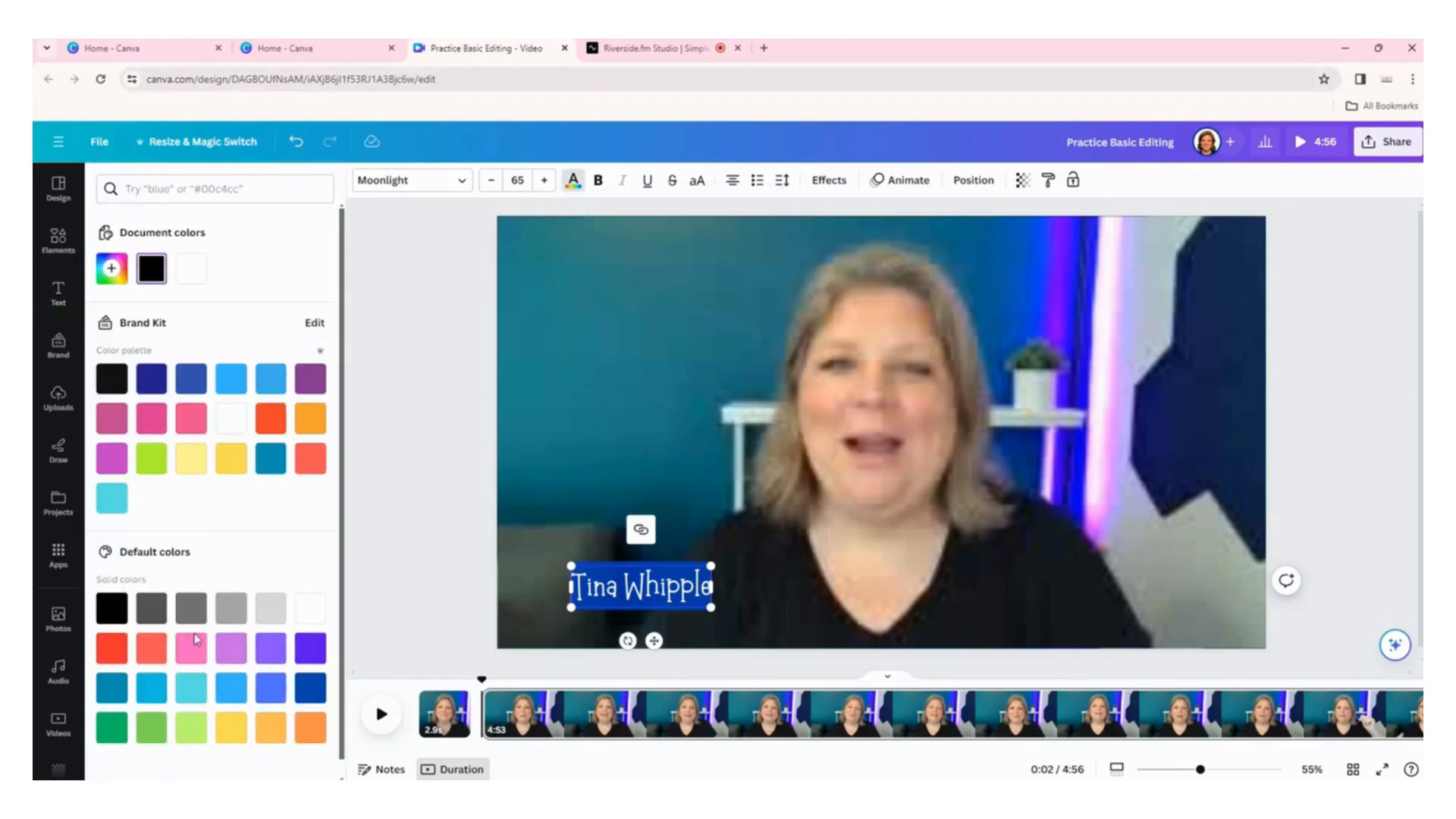
scroll(228, 645, "down", 1)
left_click(267, 710)
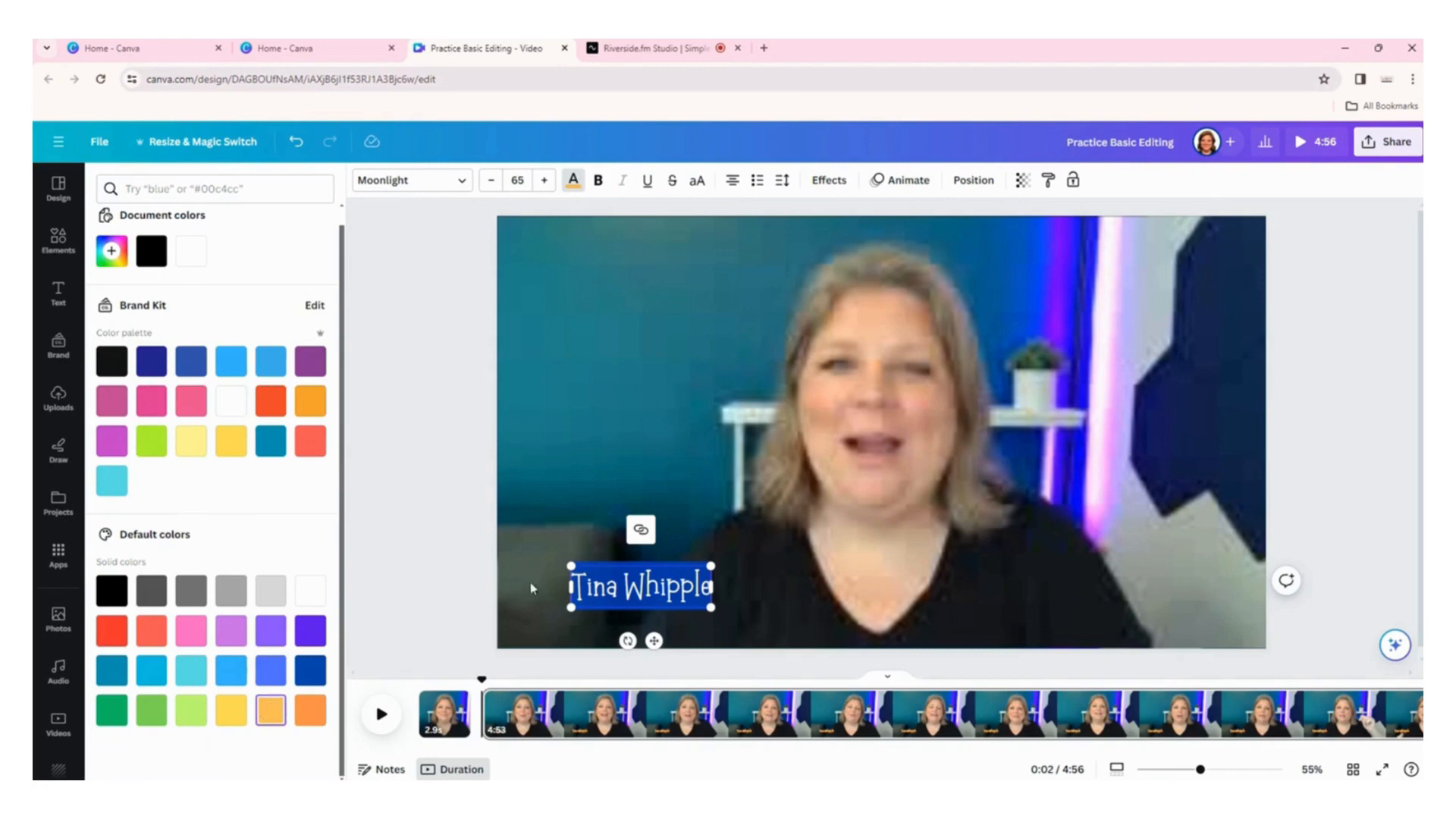
left_click(673, 467)
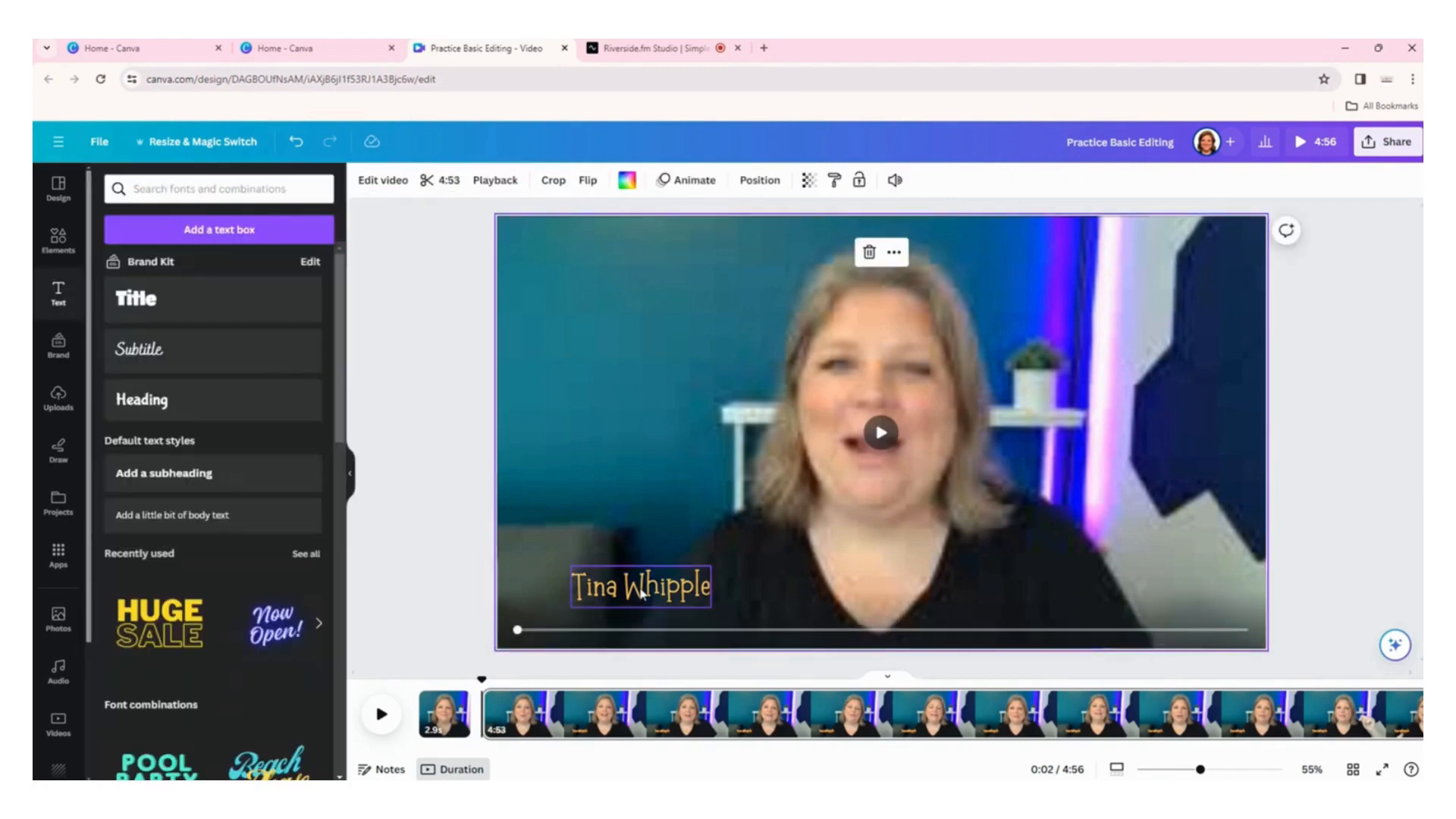
Change the name title's text color to the light purple from the default solid colors.
left_click(641, 593)
left_click(641, 594)
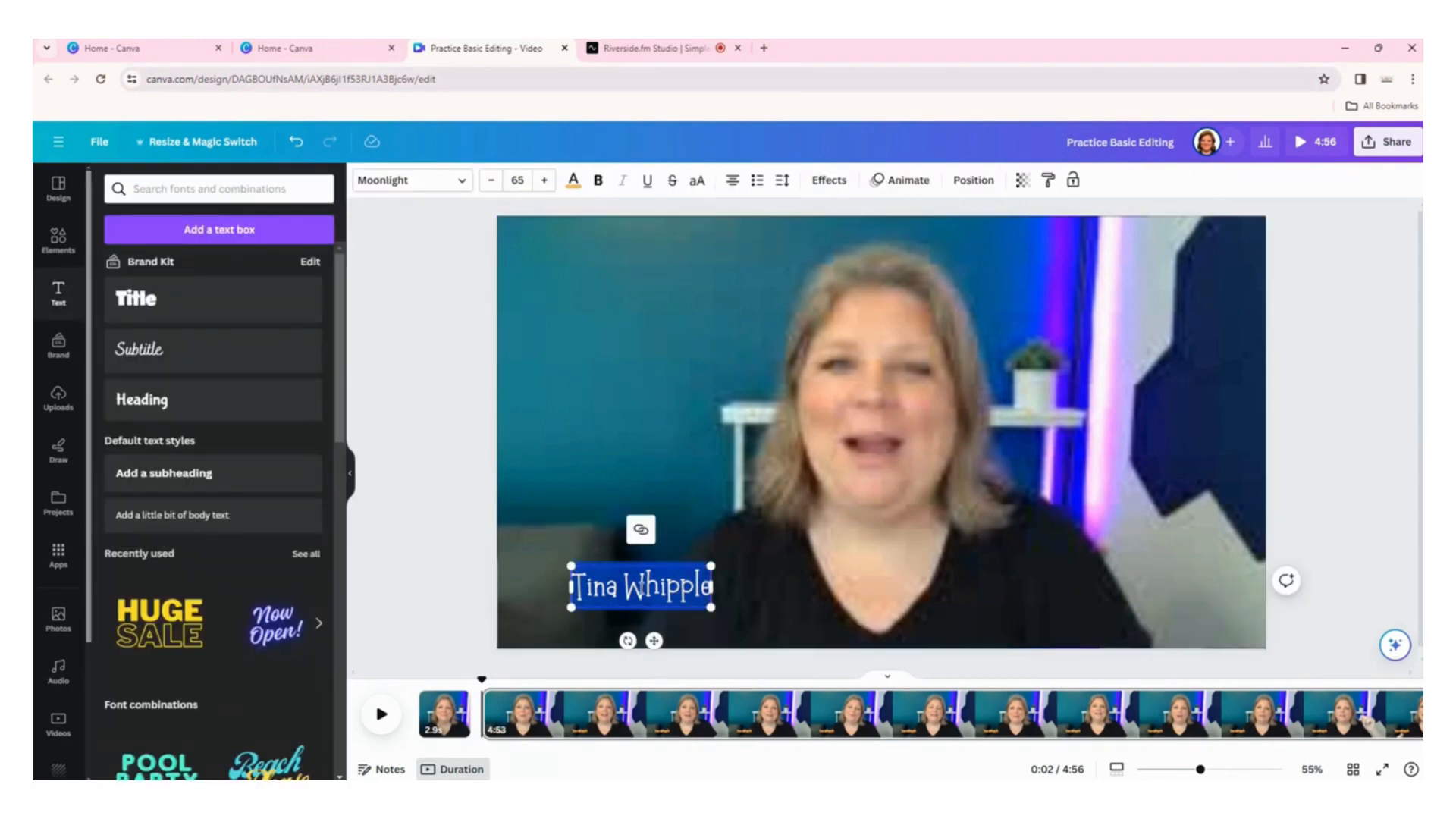
left_click(573, 180)
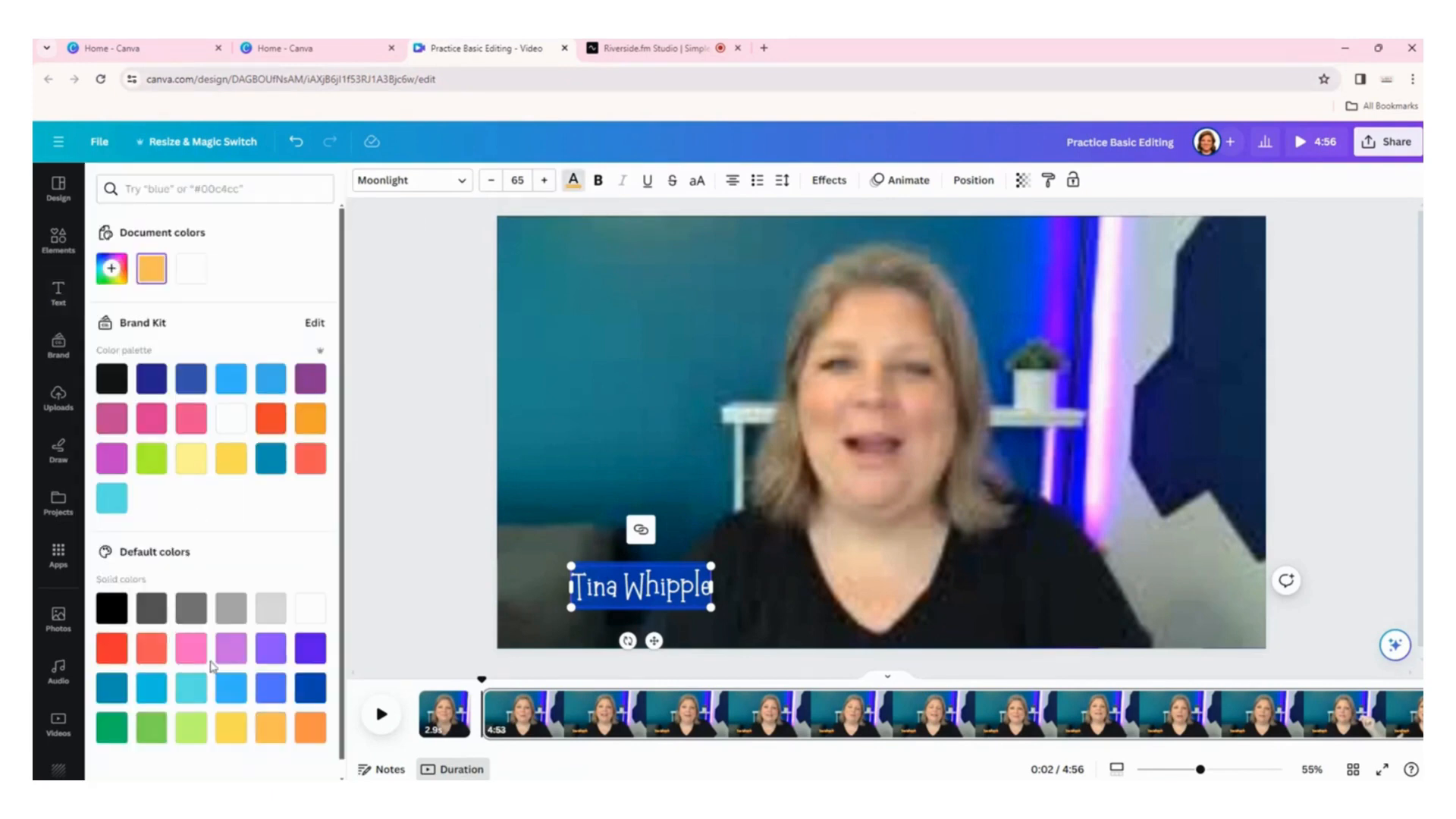
left_click(230, 648)
left_click(574, 499)
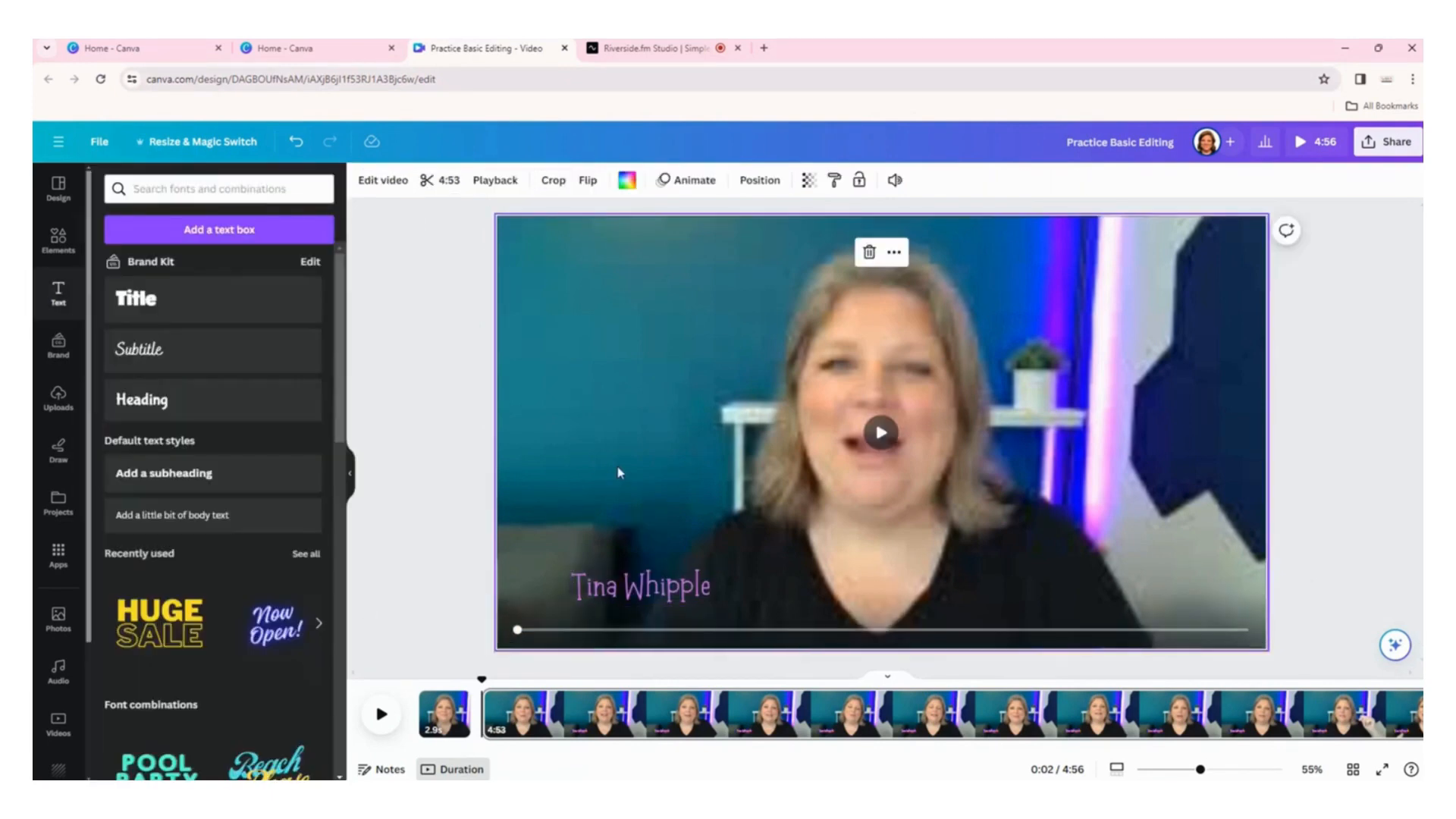
Apply the Background text effect to the name title with roundness 9, spread 23 and transparency 86.
left_click(620, 591)
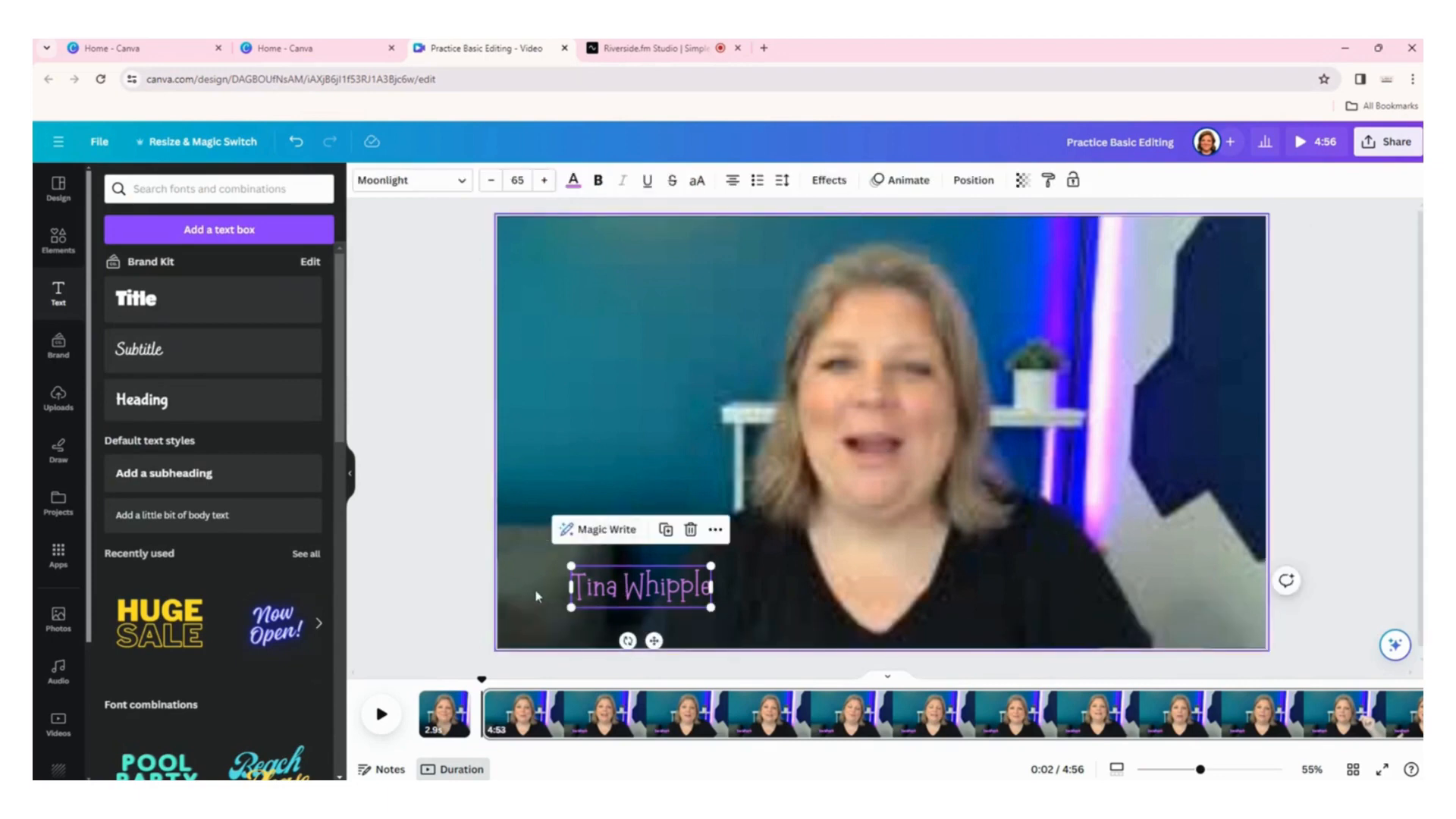
double_click(615, 590)
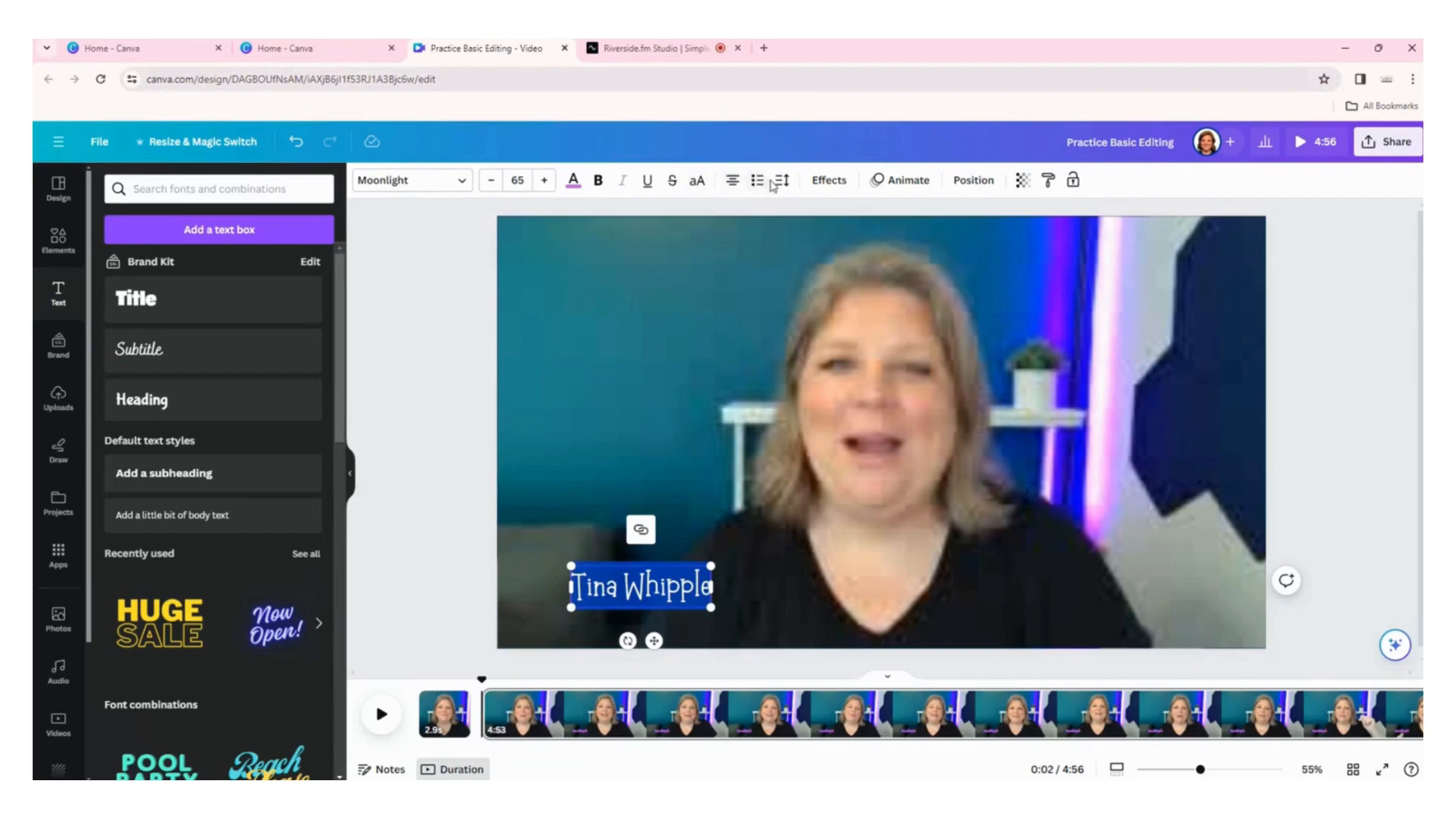
left_click(831, 182)
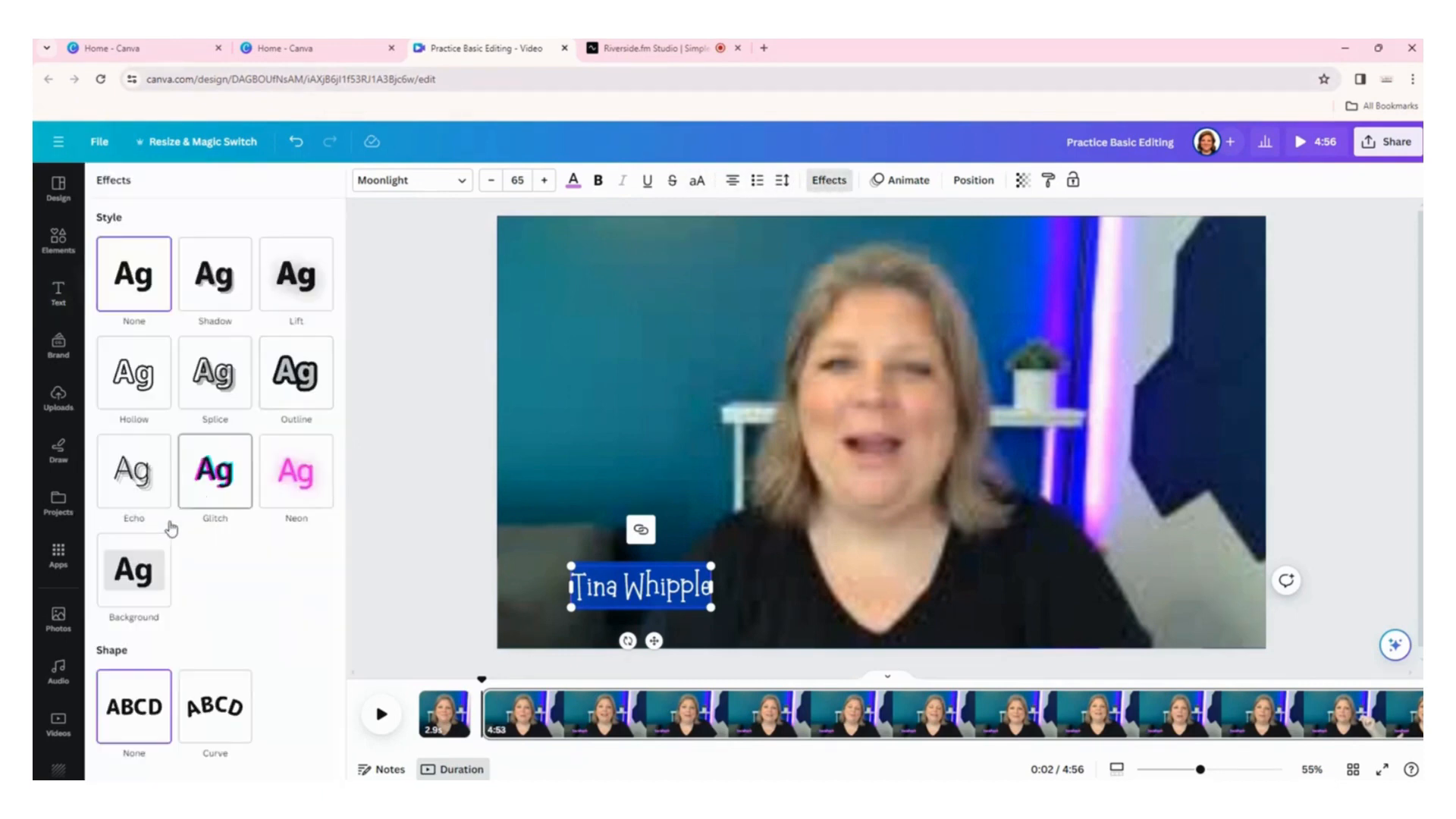
left_click(149, 593)
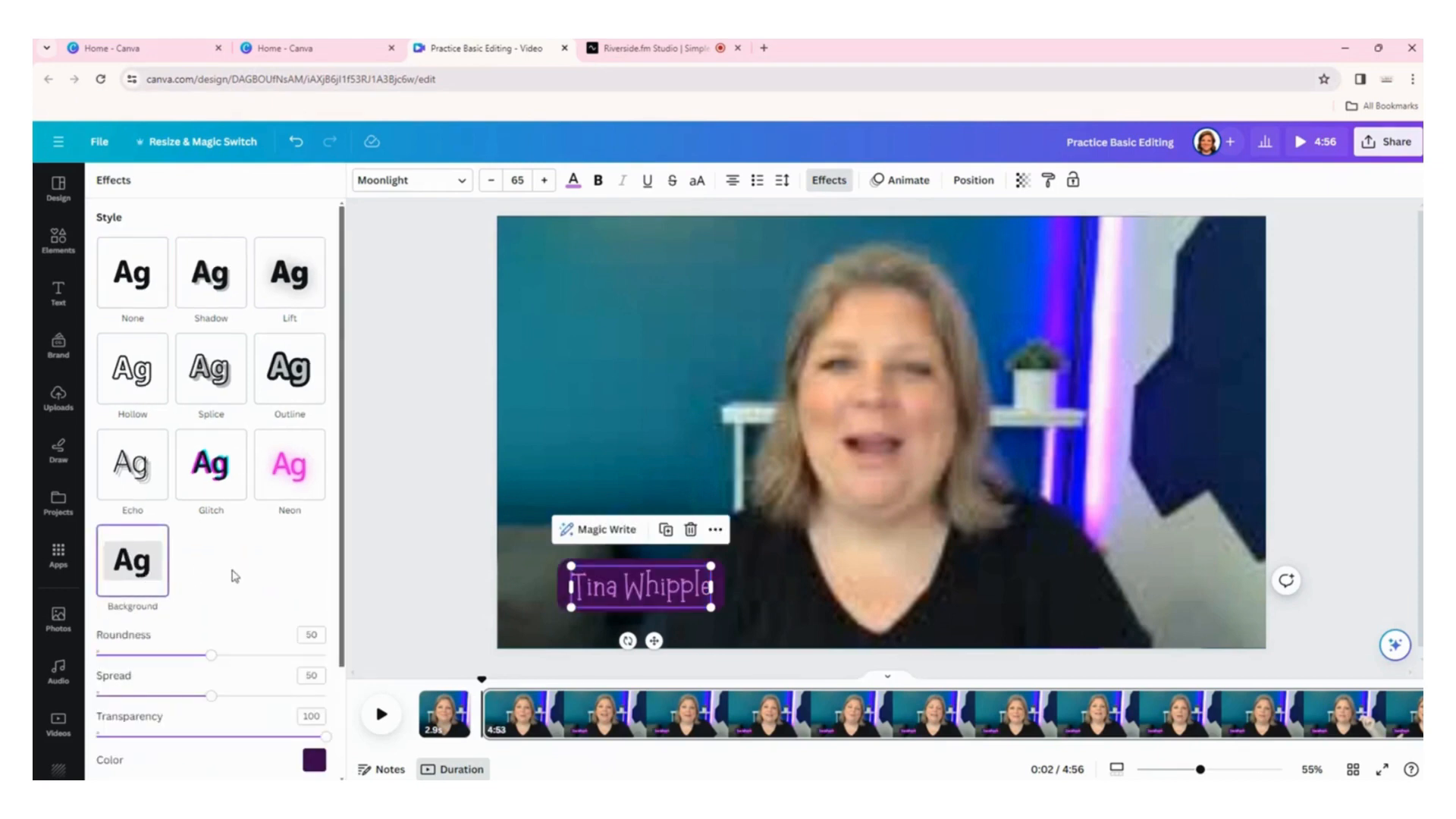
left_click_drag(214, 660, 116, 653)
left_click_drag(210, 696, 151, 705)
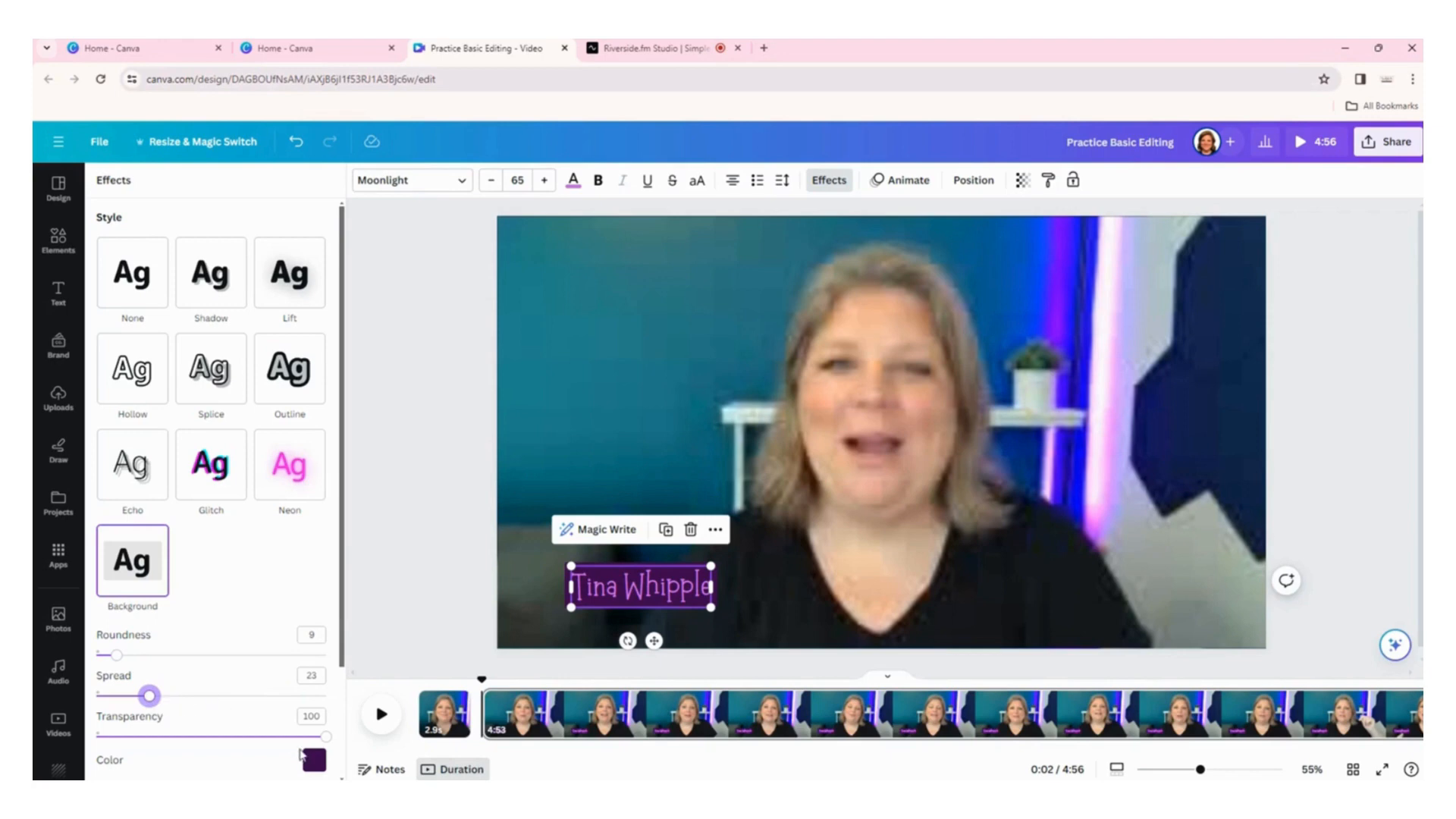
left_click_drag(325, 736, 294, 735)
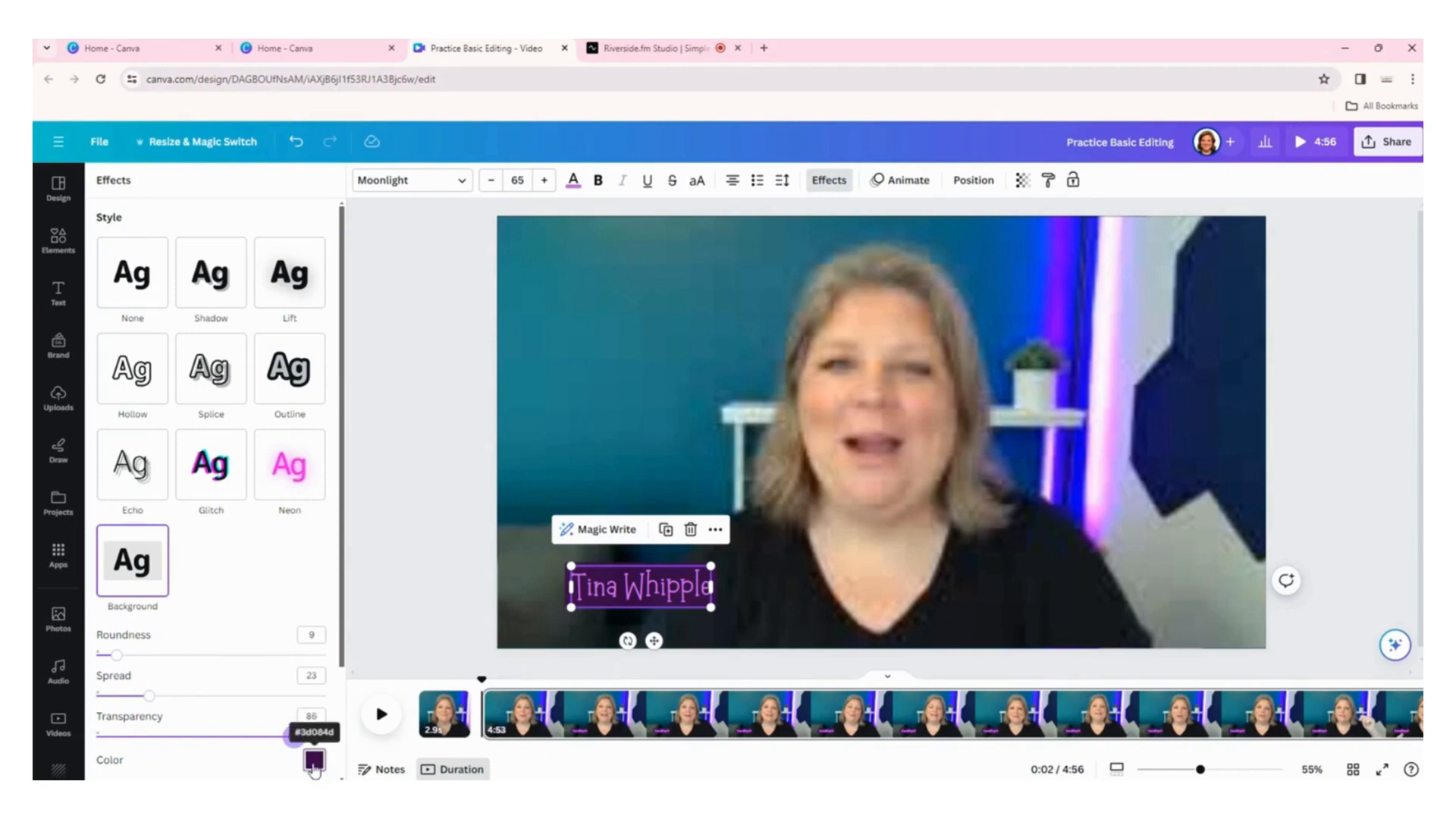
Try teal, pale yellow, green, turquoise, orange, white, pink and blue for the name title's background, and set it to golden yellow.
left_click(314, 760)
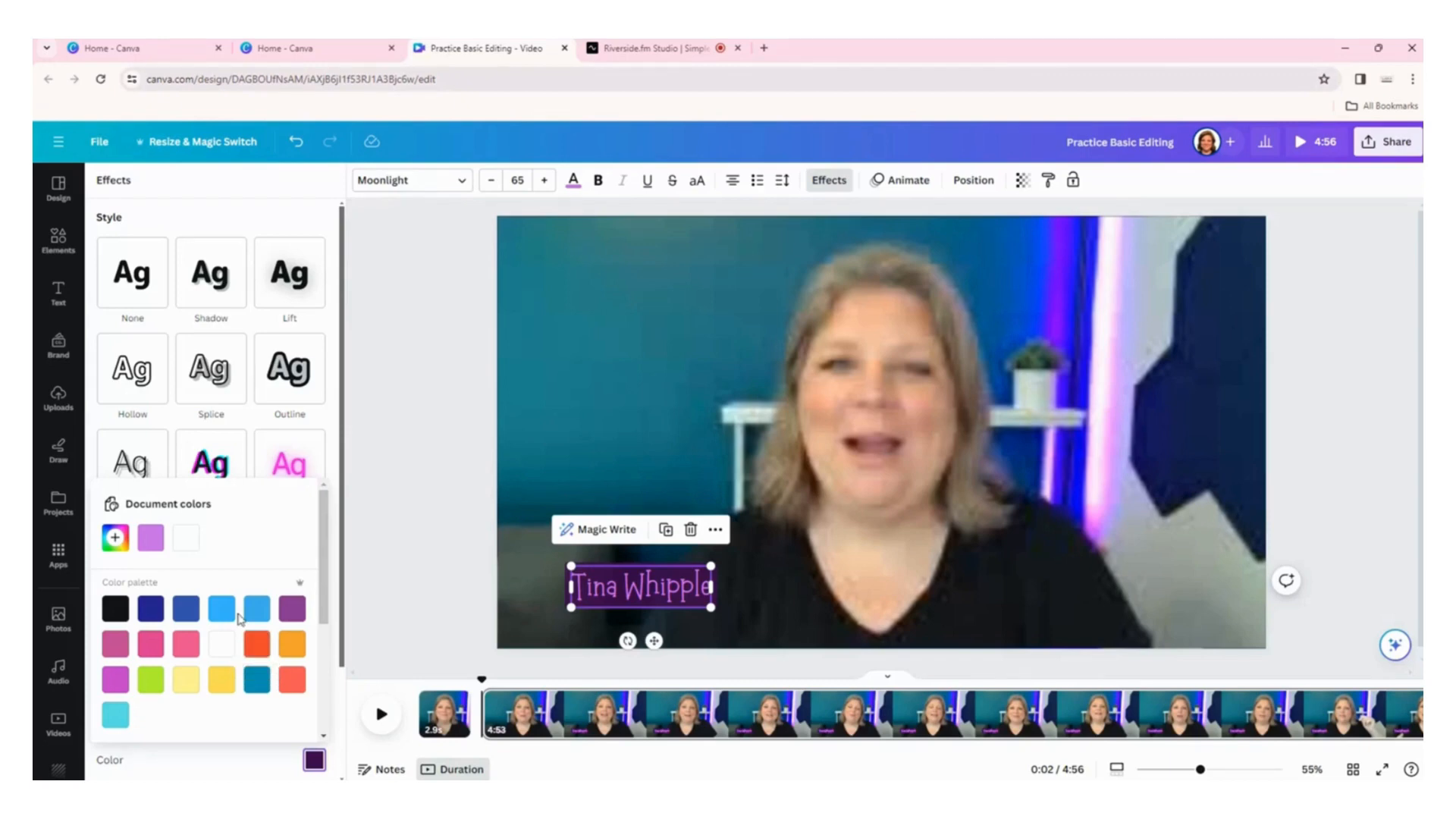
left_click(257, 680)
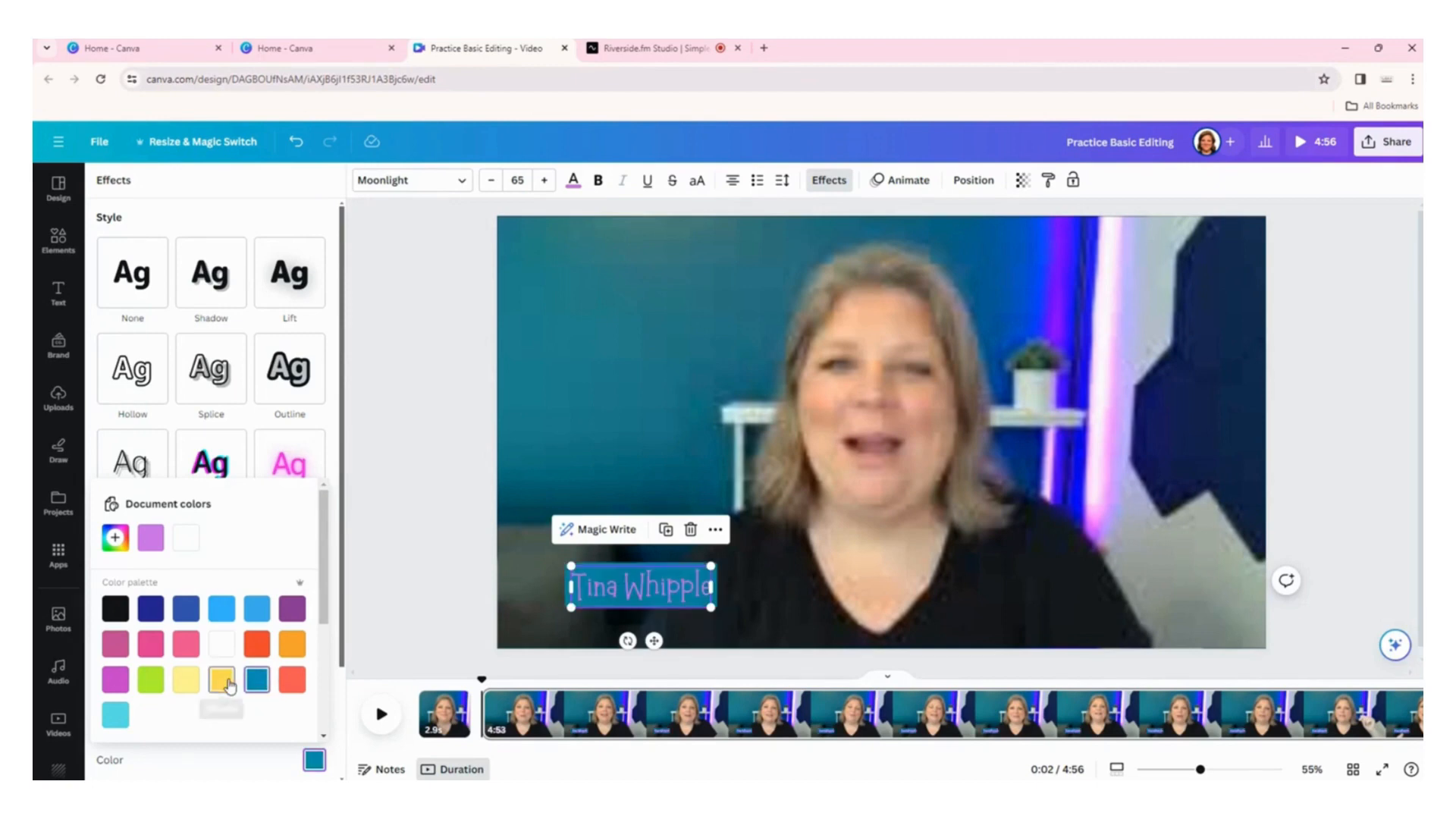
left_click(228, 683)
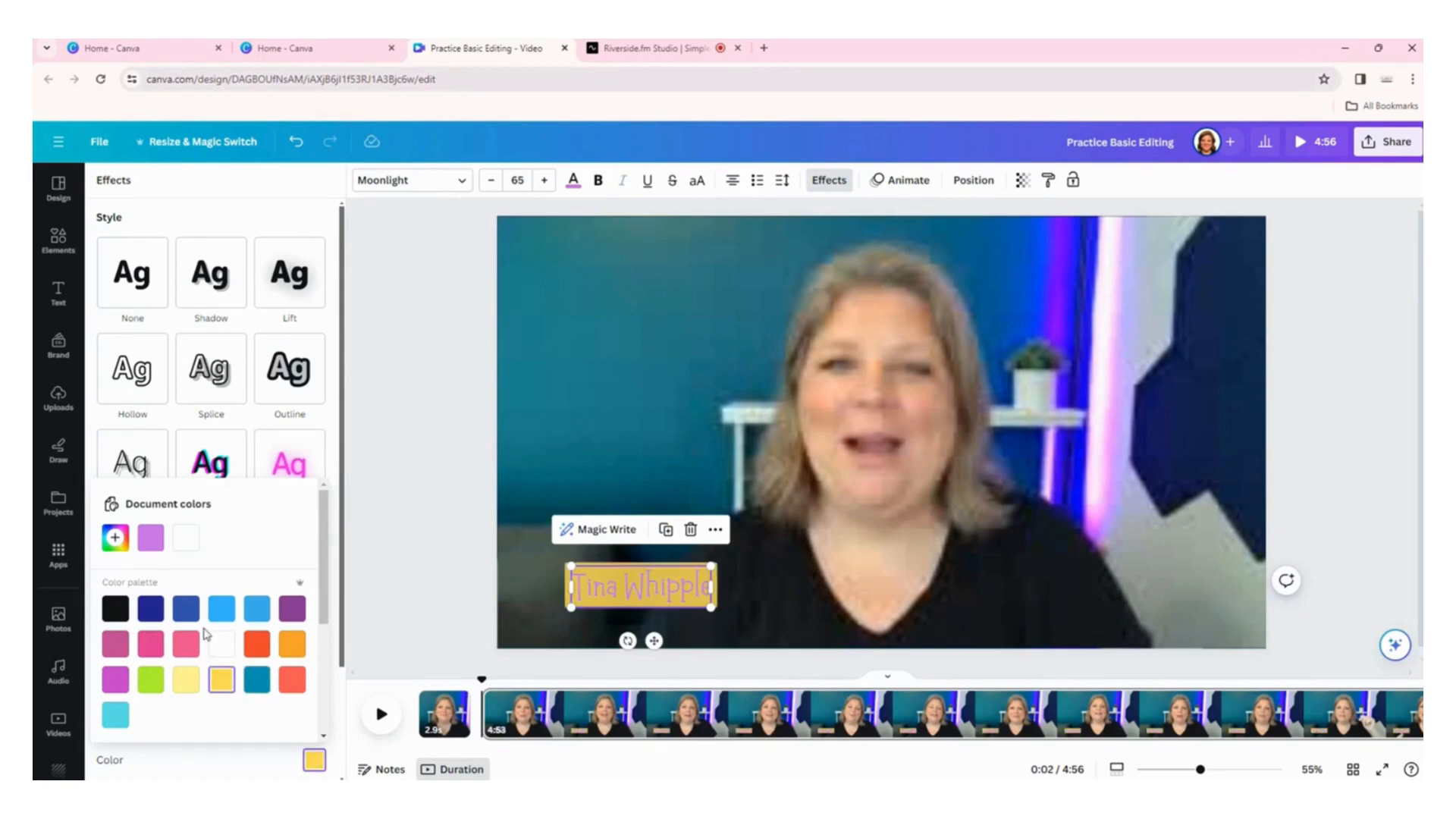
left_click(186, 678)
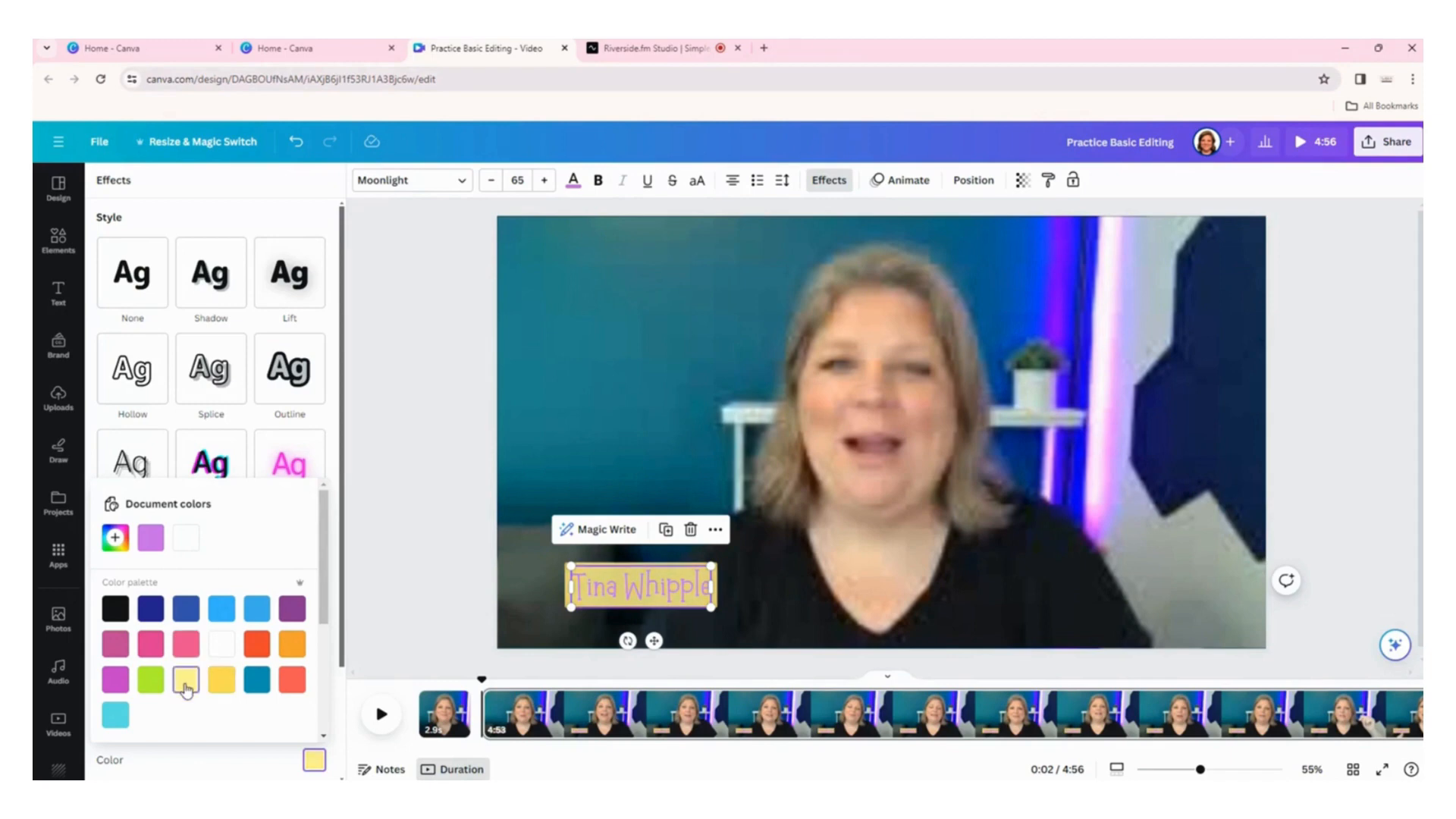
left_click(147, 684)
left_click(121, 716)
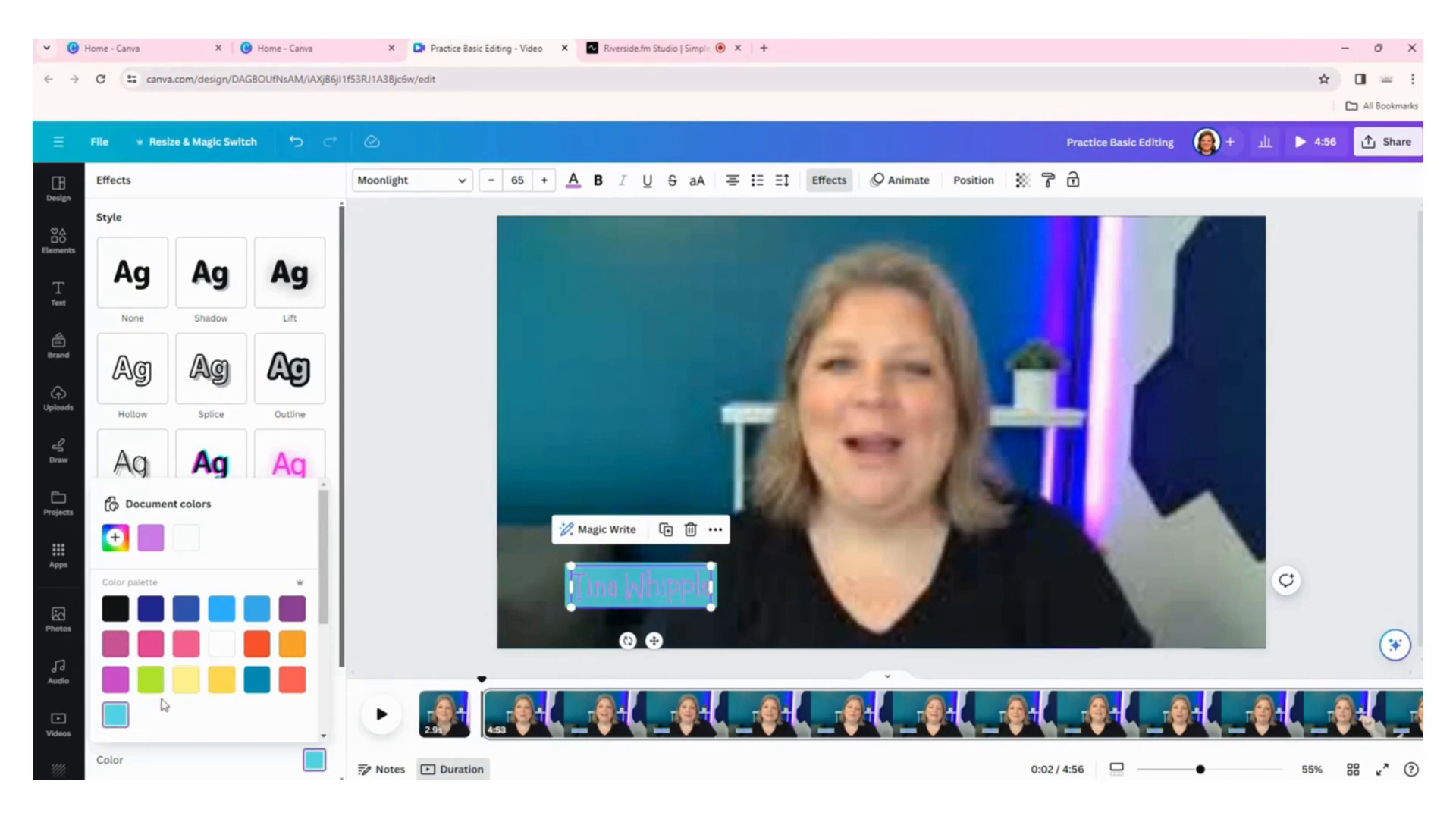
left_click(292, 646)
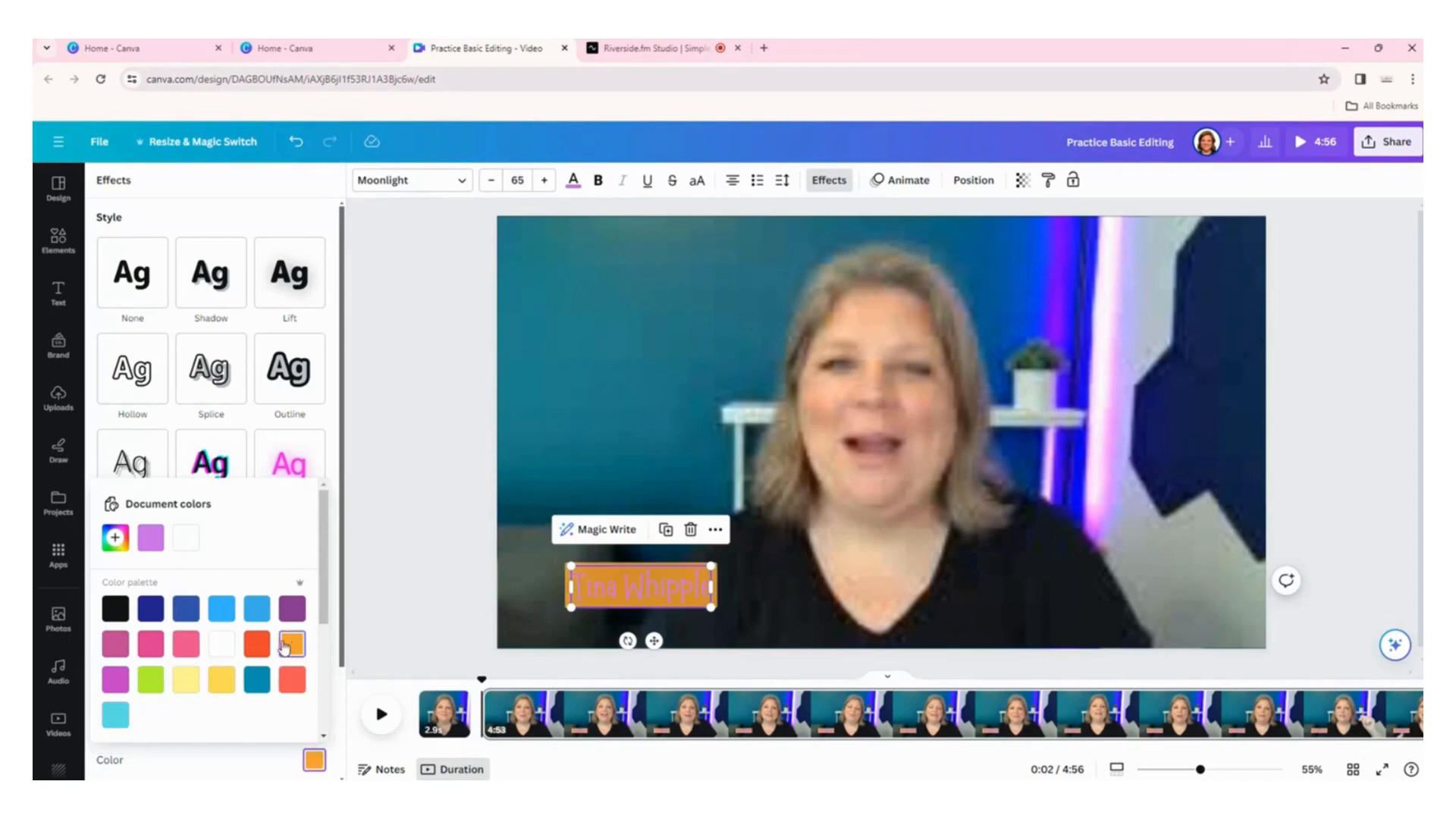
left_click(220, 645)
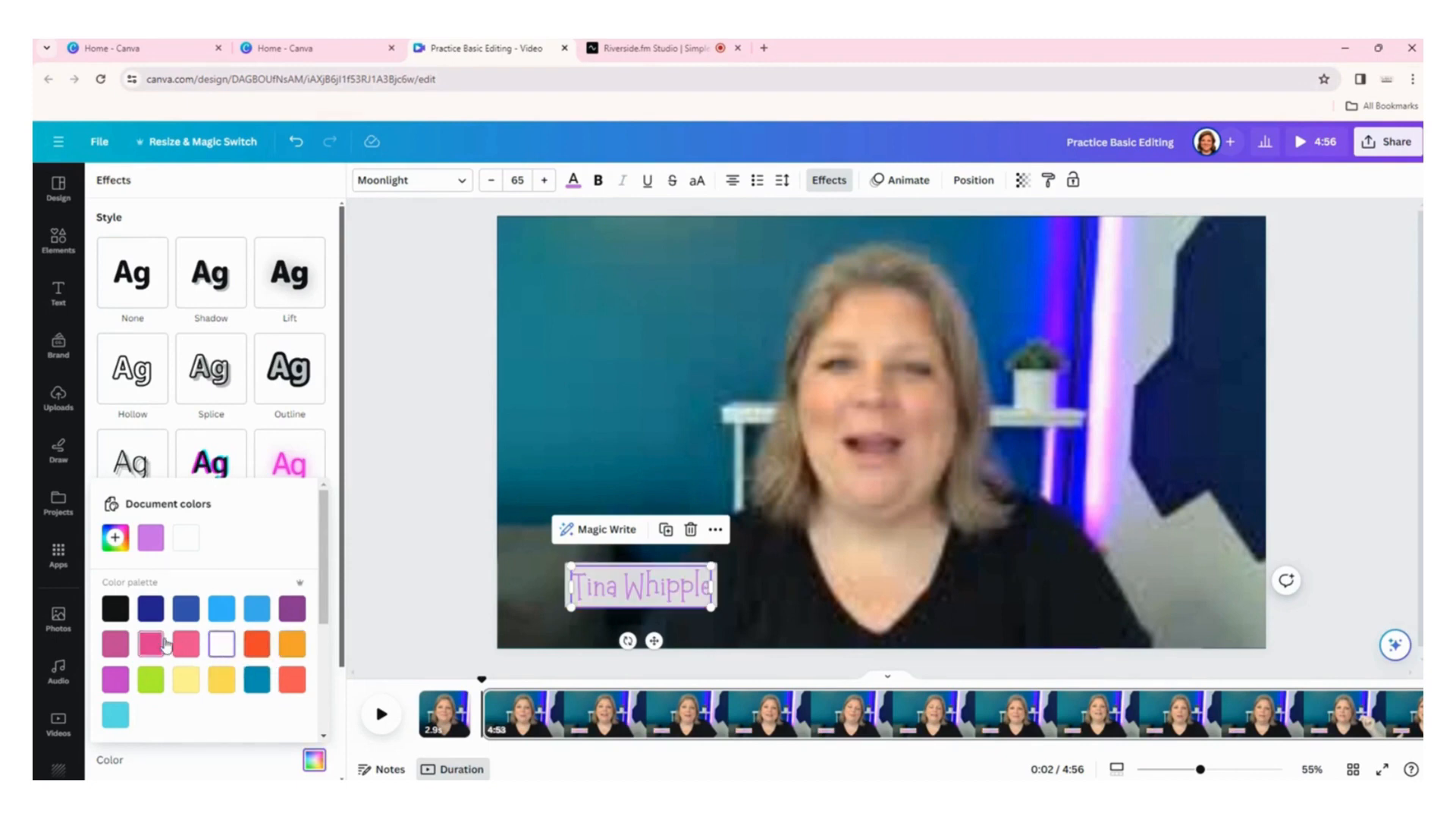
left_click(190, 650)
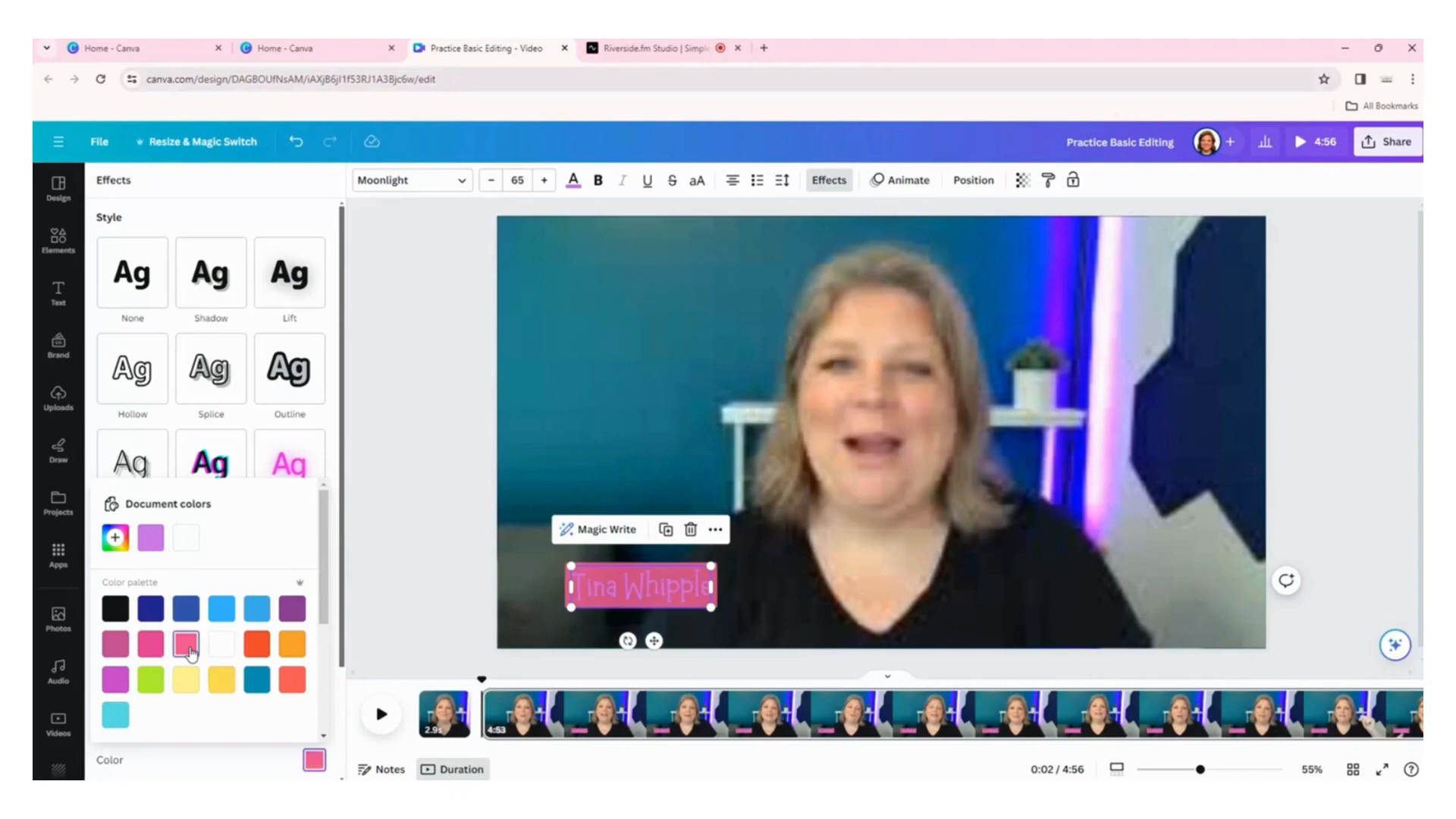
left_click(263, 618)
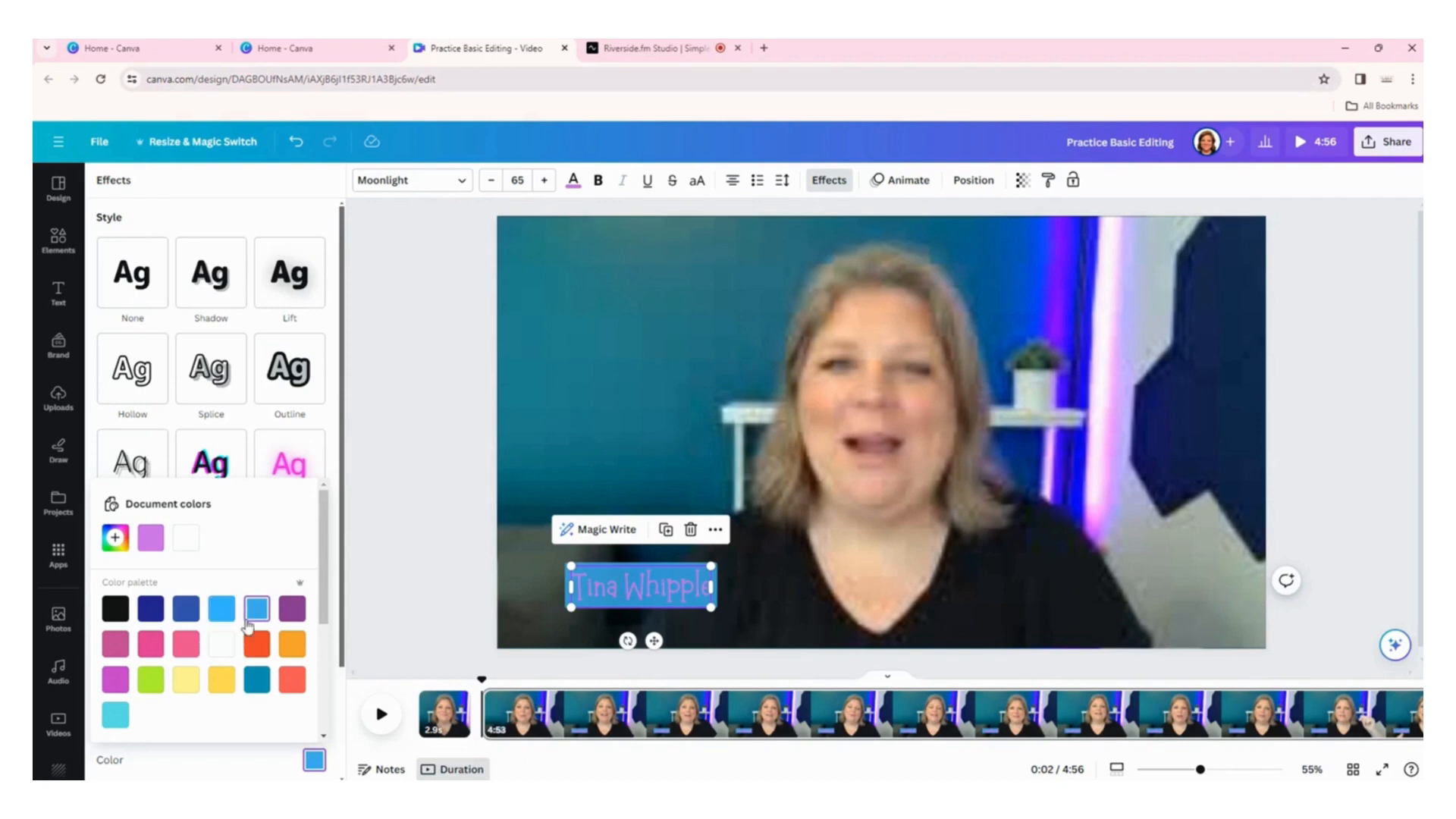
left_click(222, 680)
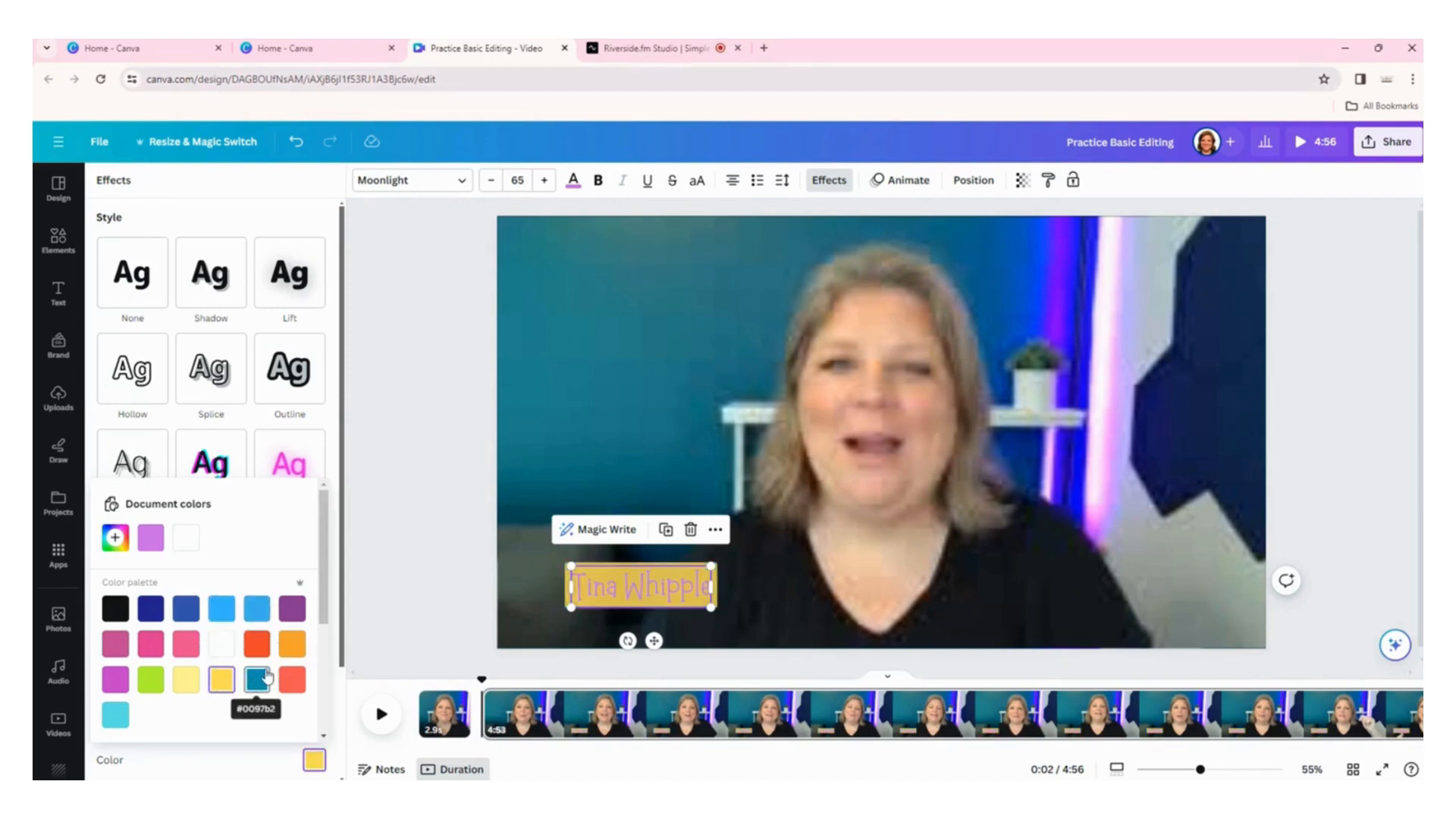
left_click(524, 576)
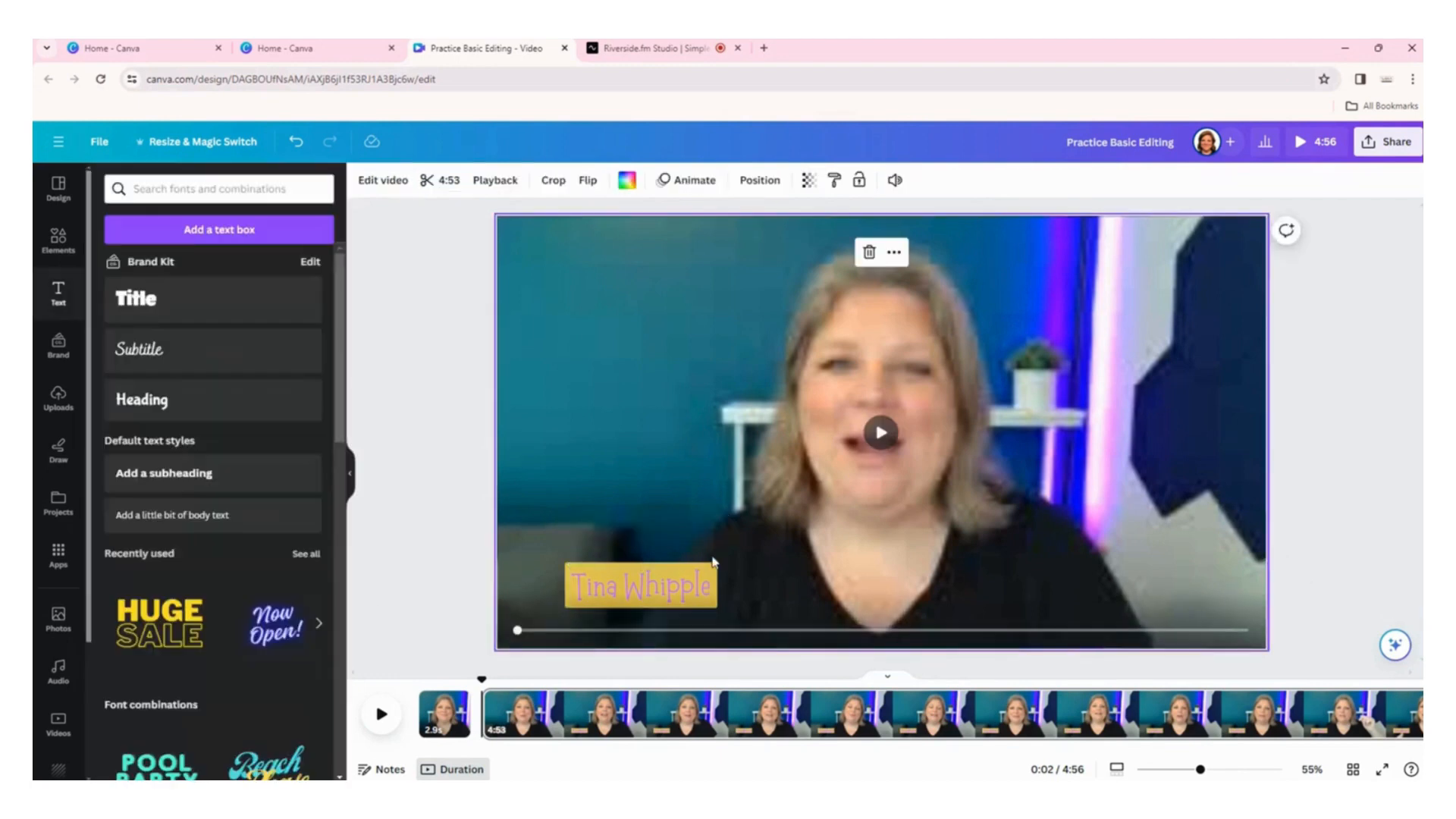
Make the whole name title bold.
left_click(706, 593)
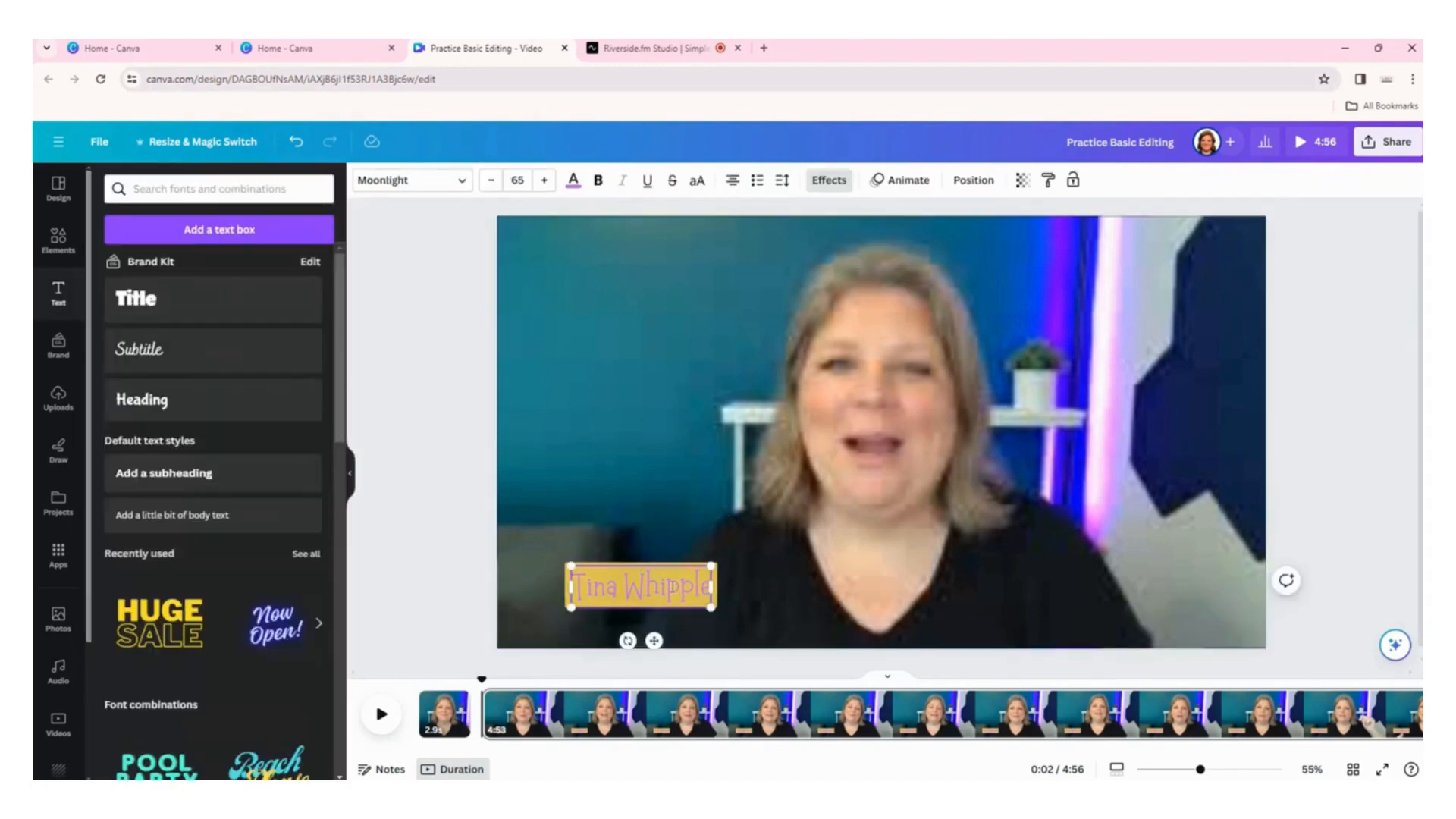
left_click(673, 593)
left_click(599, 182)
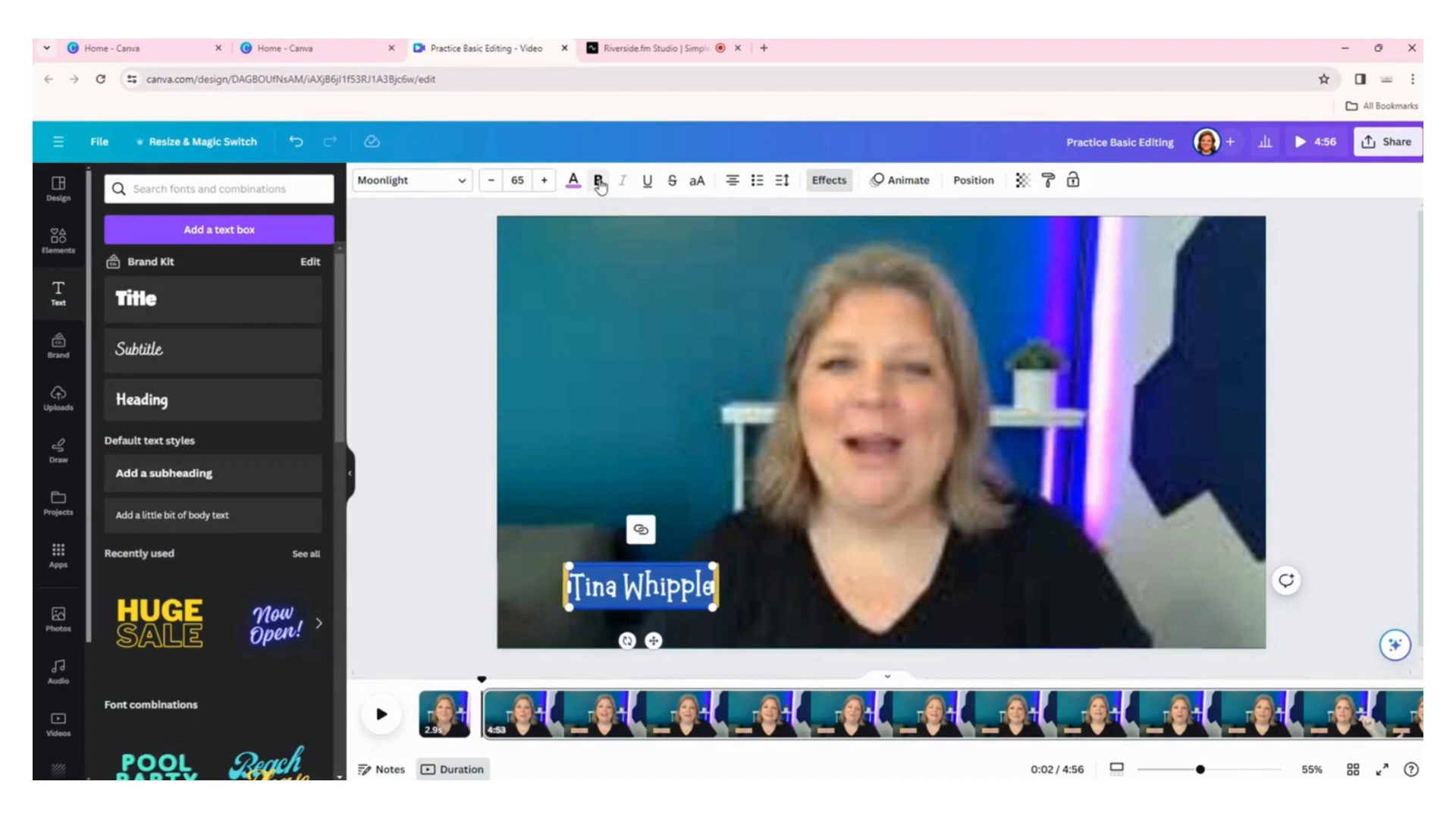
left_click(718, 444)
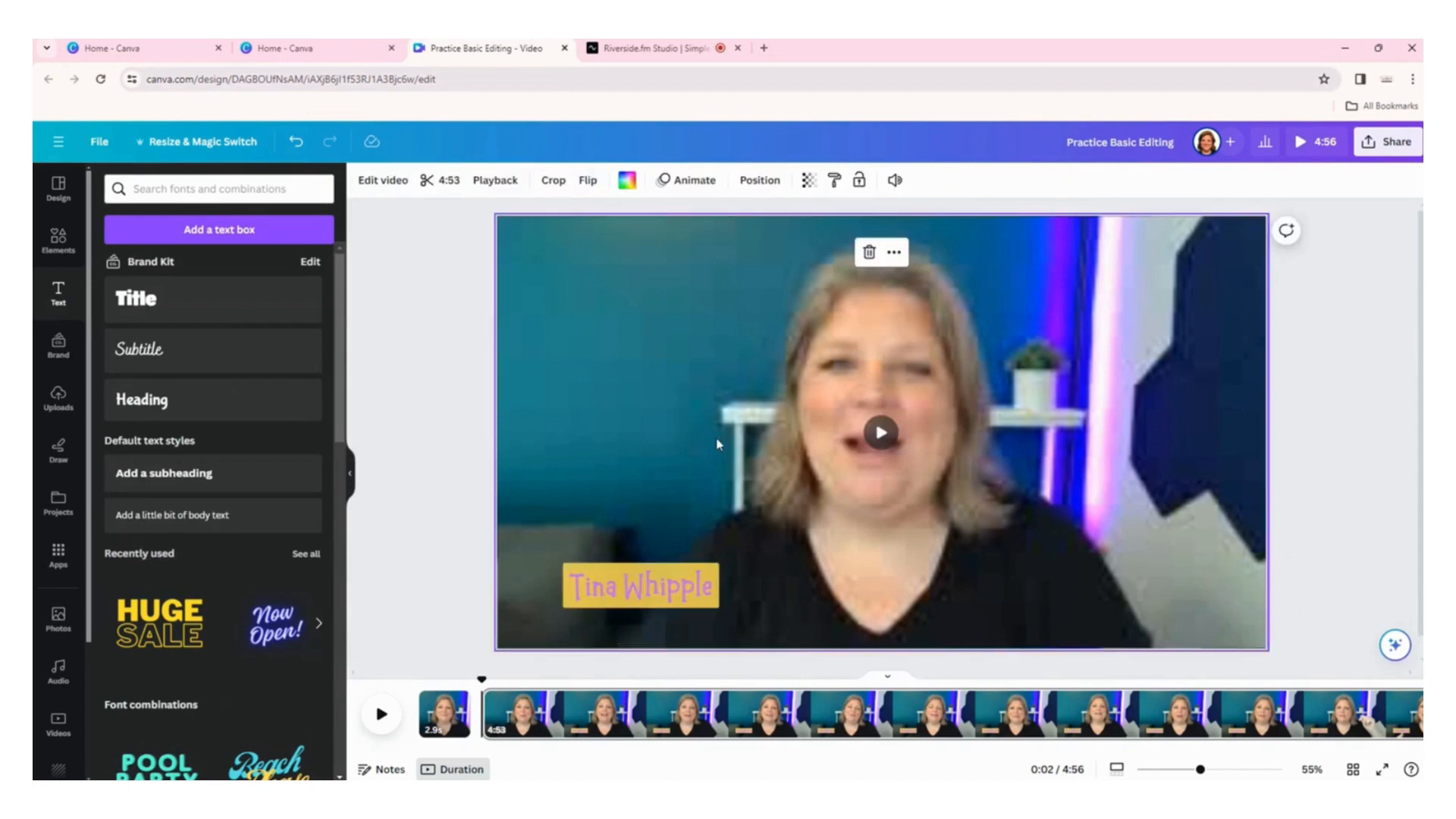
Change the name title's background effect color to pale yellow from the color palette.
left_click(690, 578)
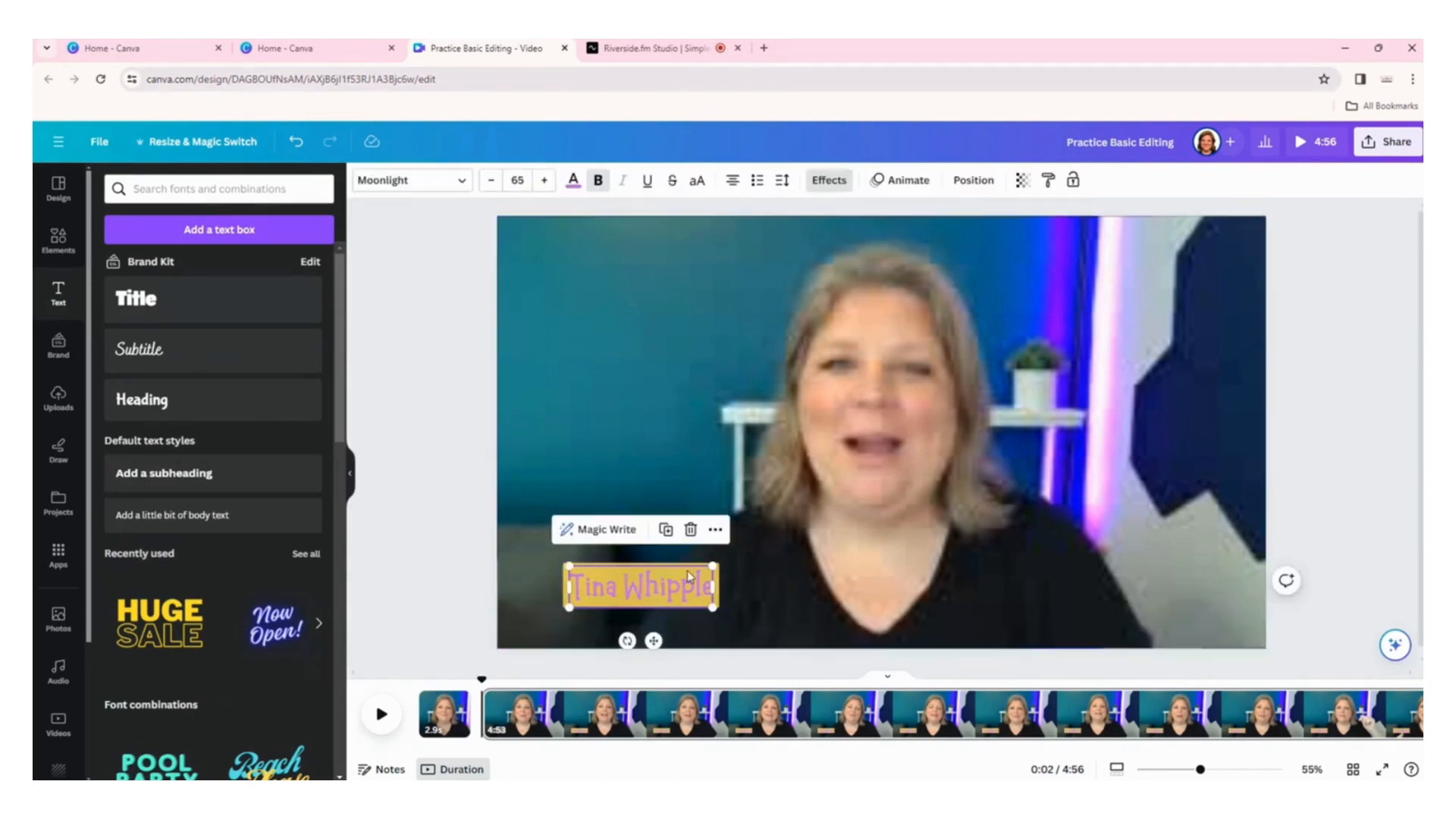
left_click(829, 180)
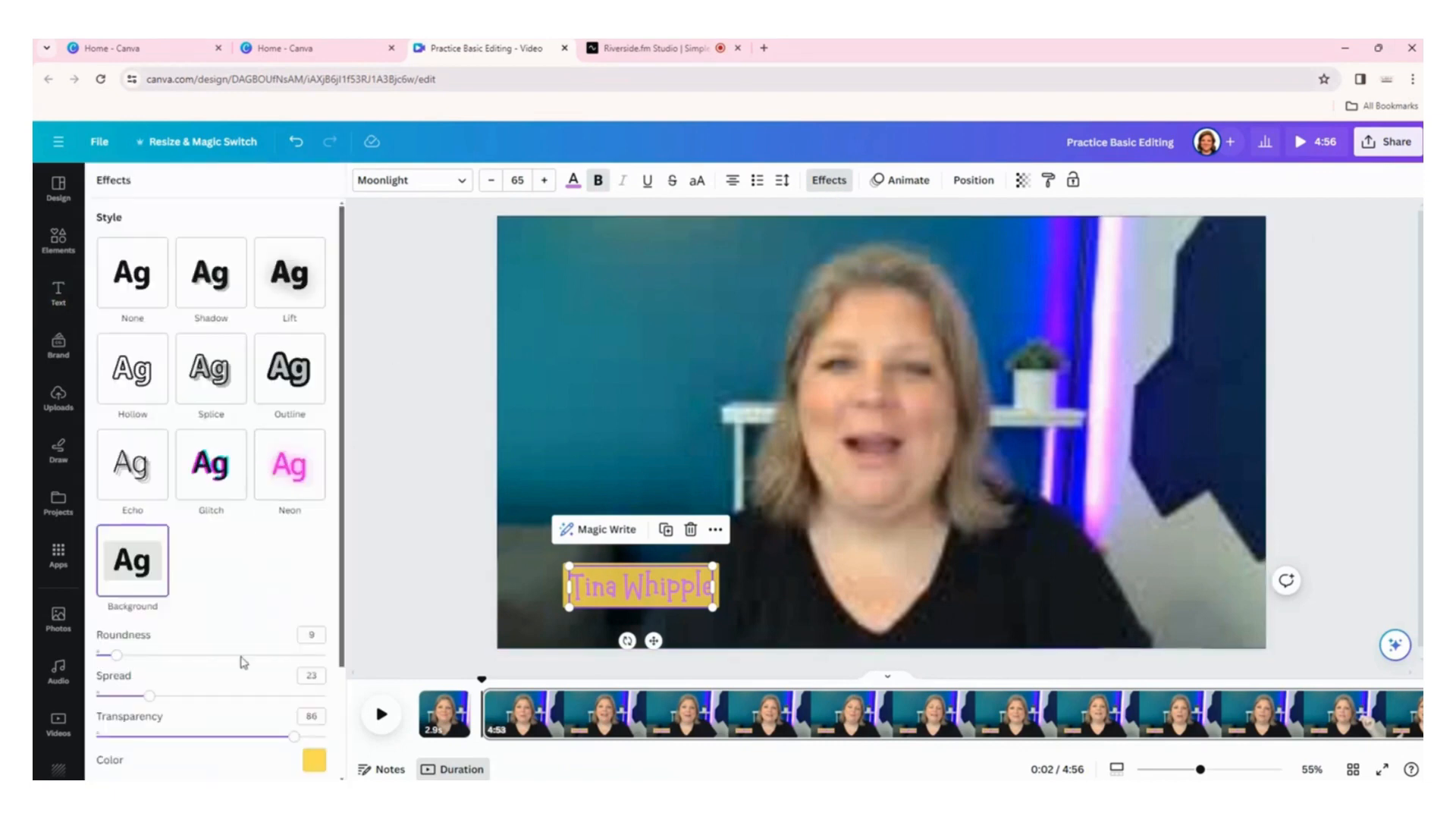
left_click(312, 759)
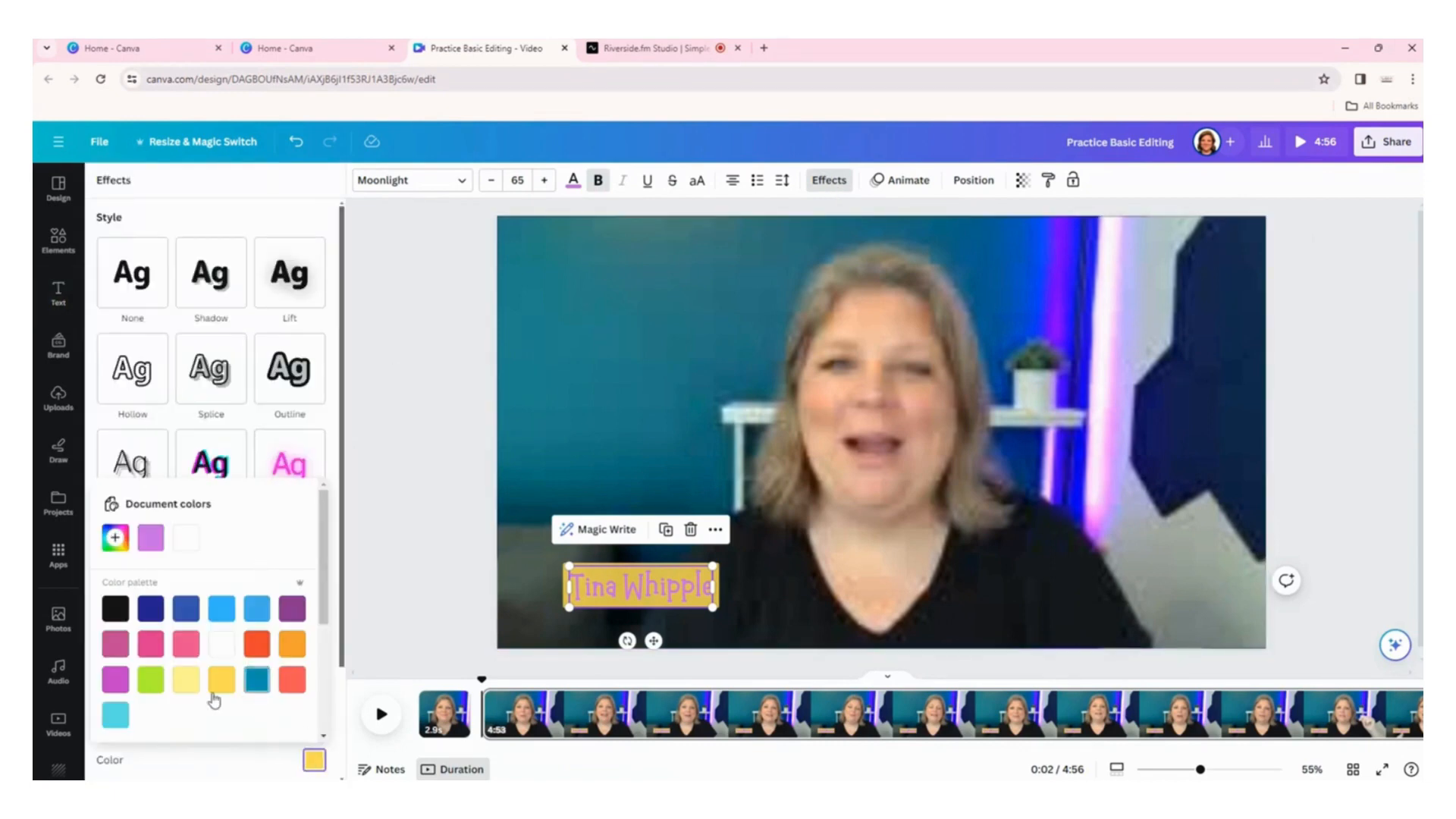
scroll(183, 687, "down", 3)
scroll(189, 695, "up", 3)
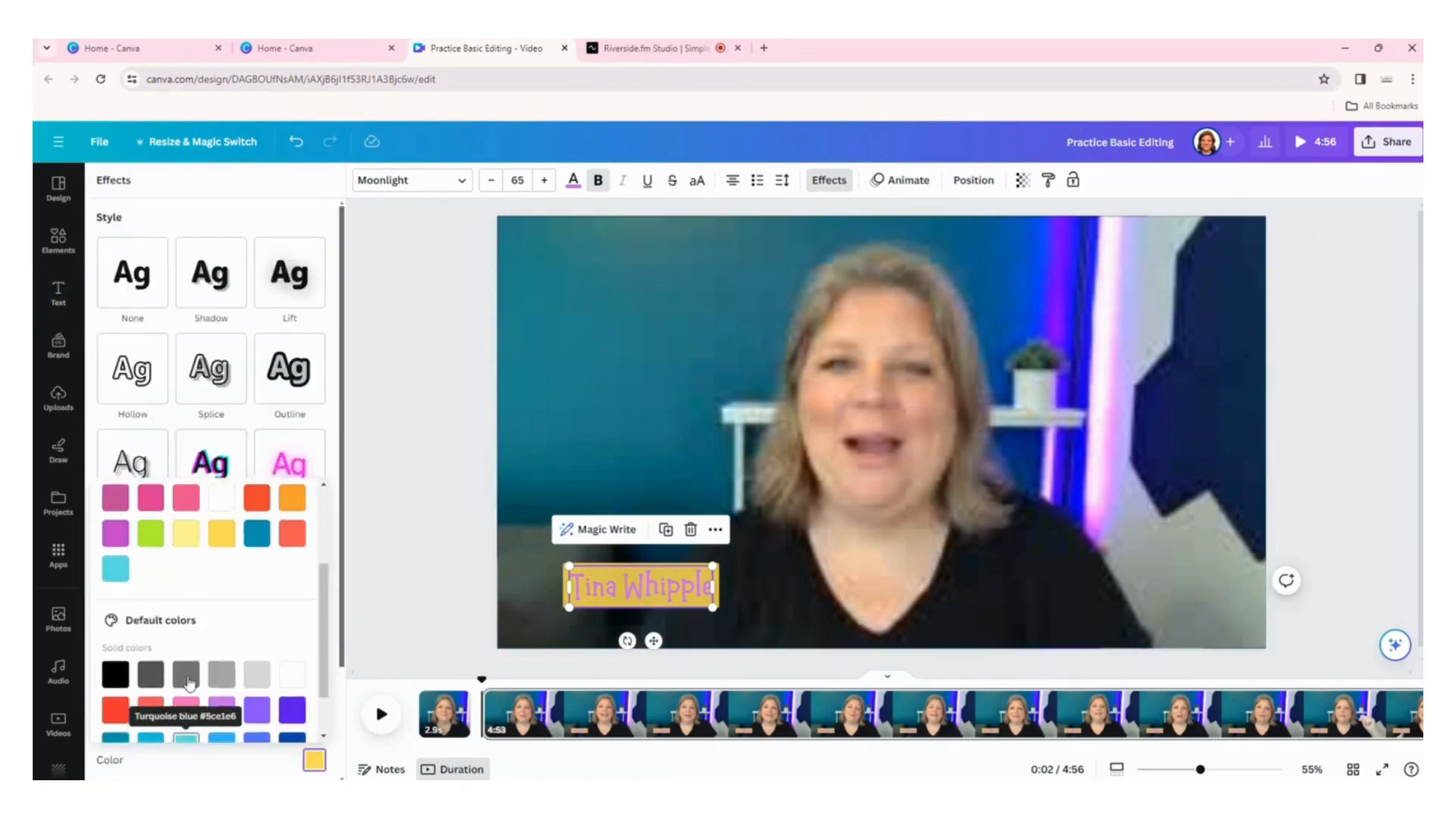
left_click(186, 616)
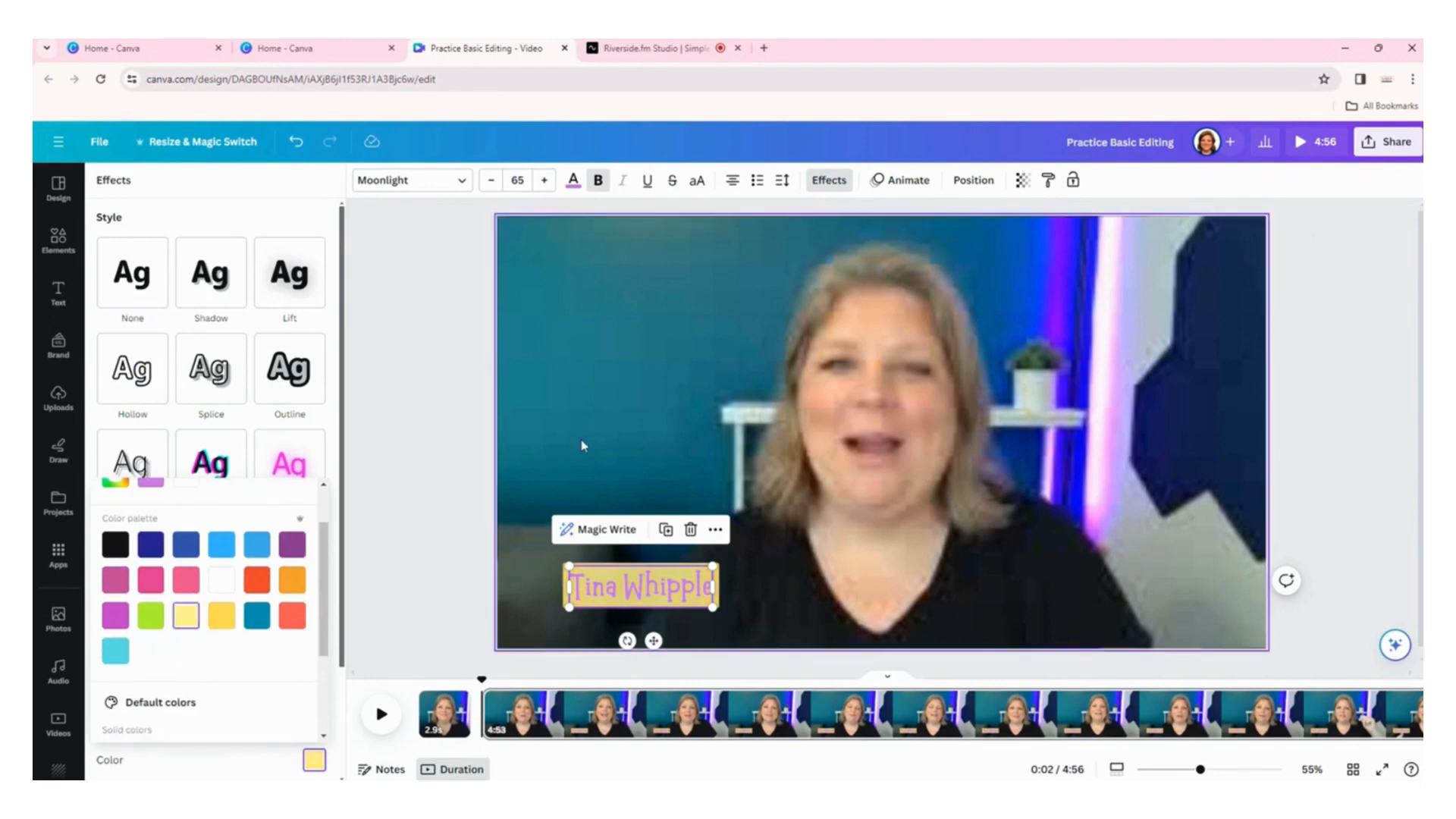
left_click(611, 438)
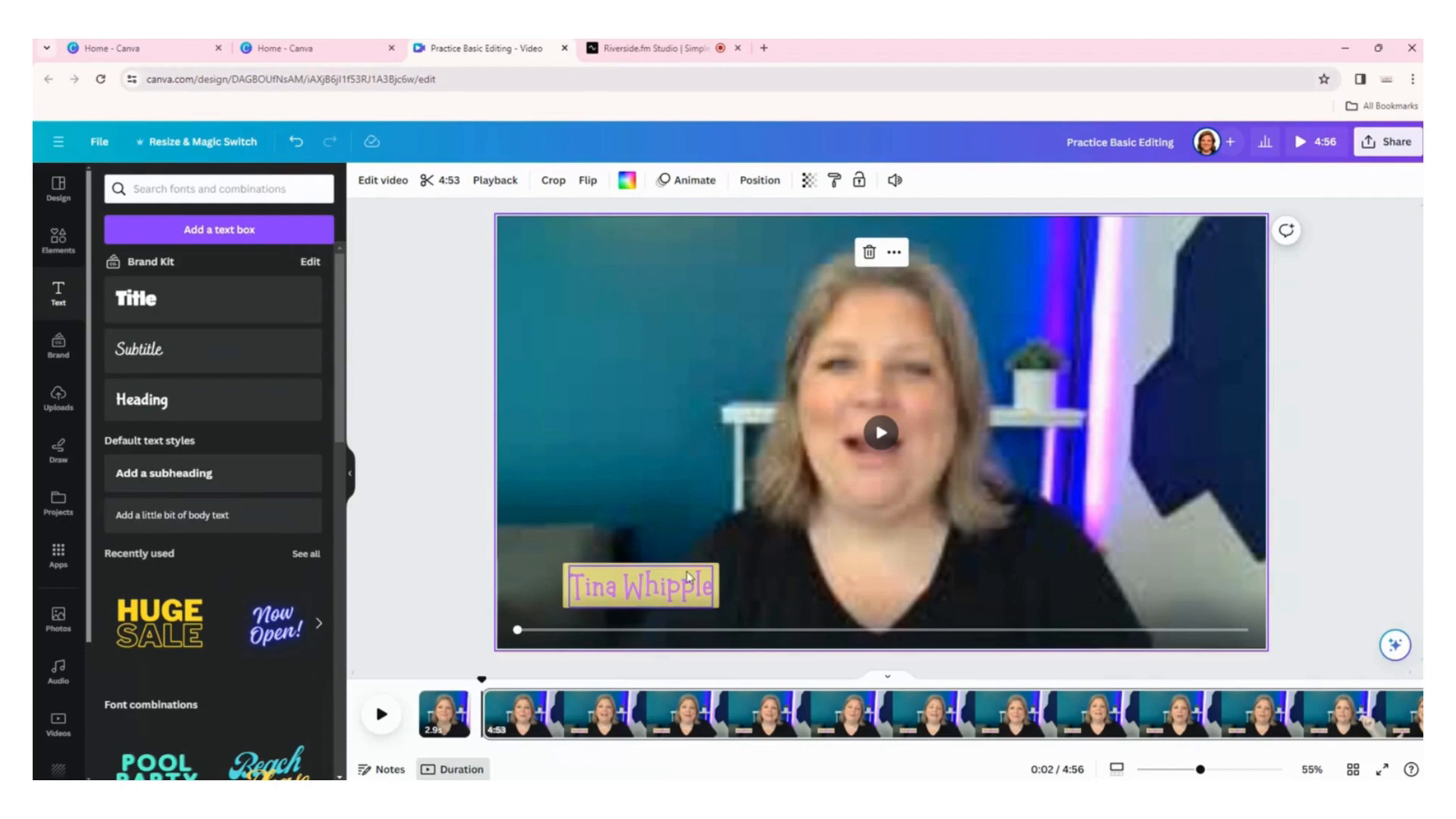
Enlarge the name title to about size 78.1 and place it in the lower-left area of the video frame.
left_click(709, 598)
mouse_move(717, 609)
left_mouse_down()
mouse_move(736, 620)
mouse_move(671, 599)
mouse_move(740, 620)
mouse_move(705, 585)
left_mouse_up()
left_click(797, 611)
left_click(723, 595)
left_click(809, 581)
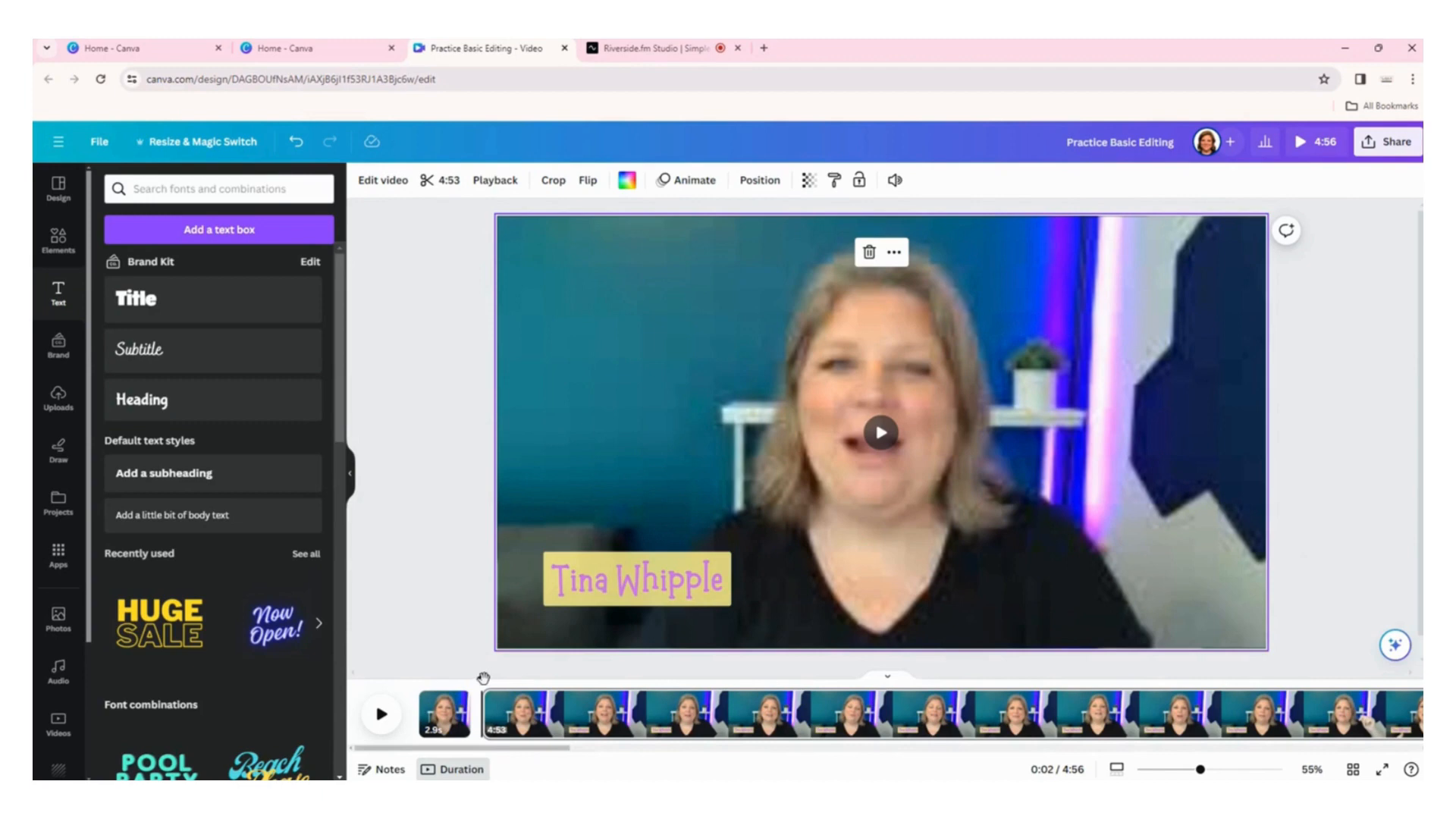
Play the video from the start to find where the name title should end, and split the second clip at about 0:14.
left_click_drag(483, 677, 420, 678)
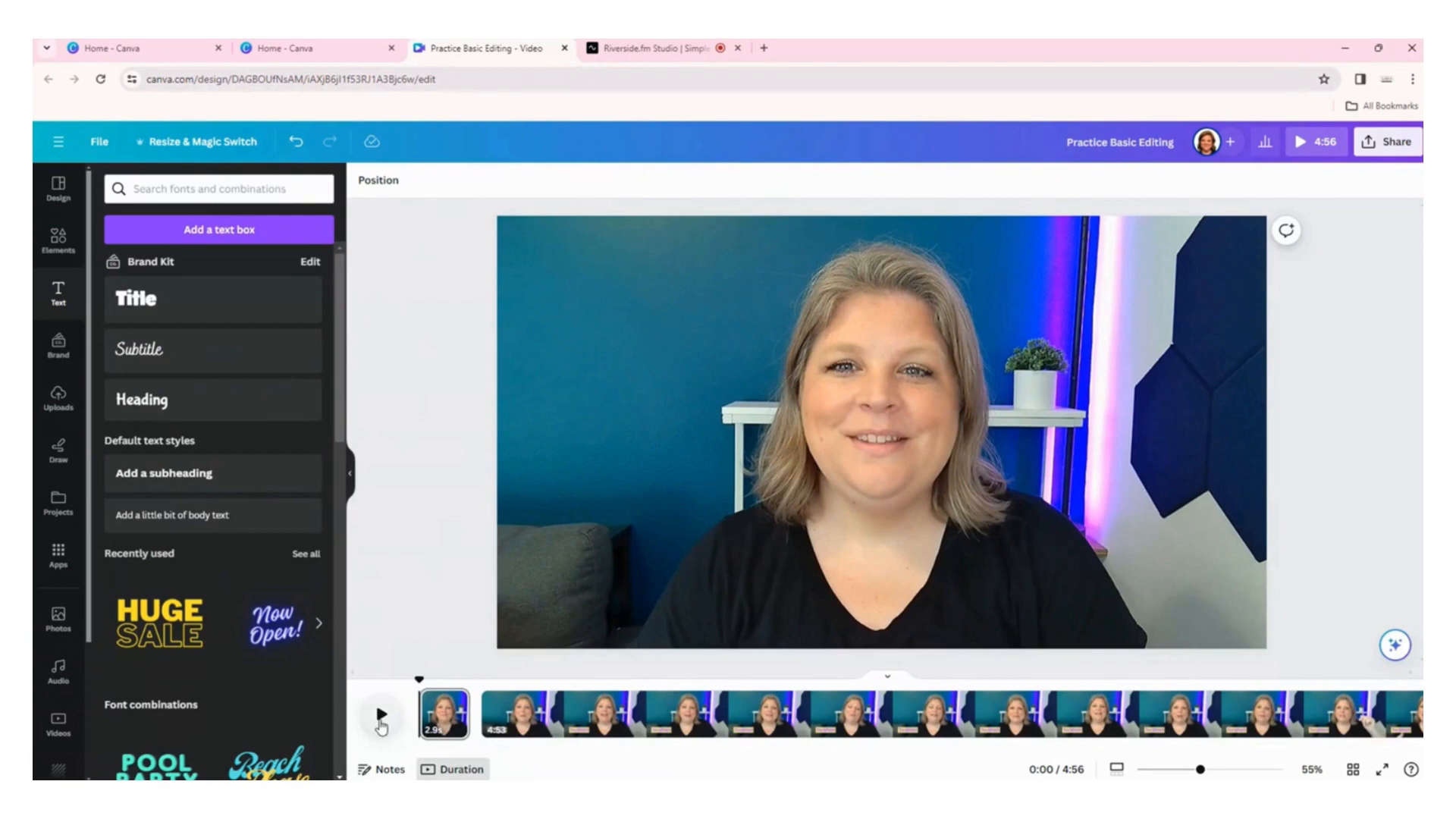
left_click(381, 721)
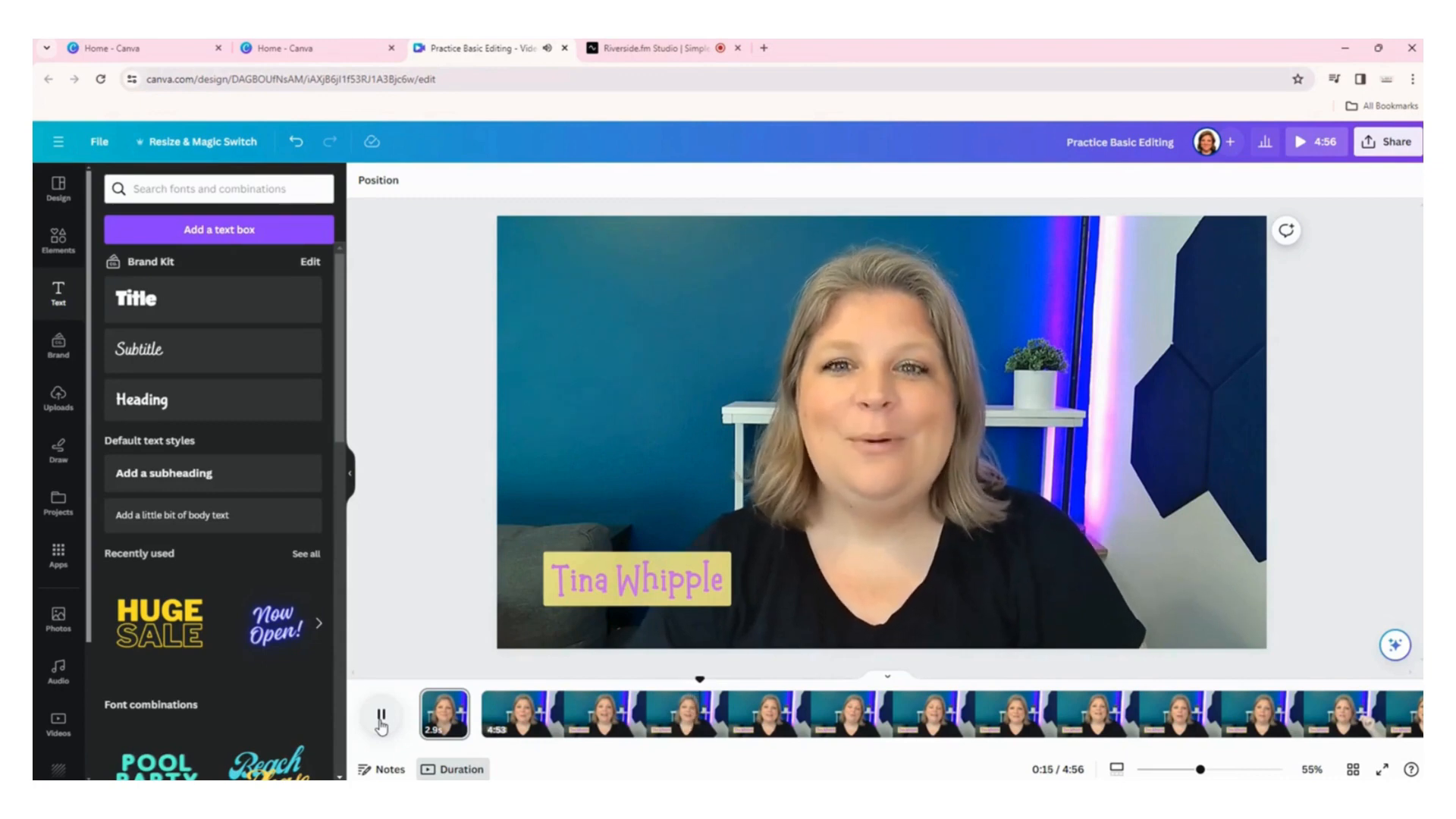
left_click(382, 722)
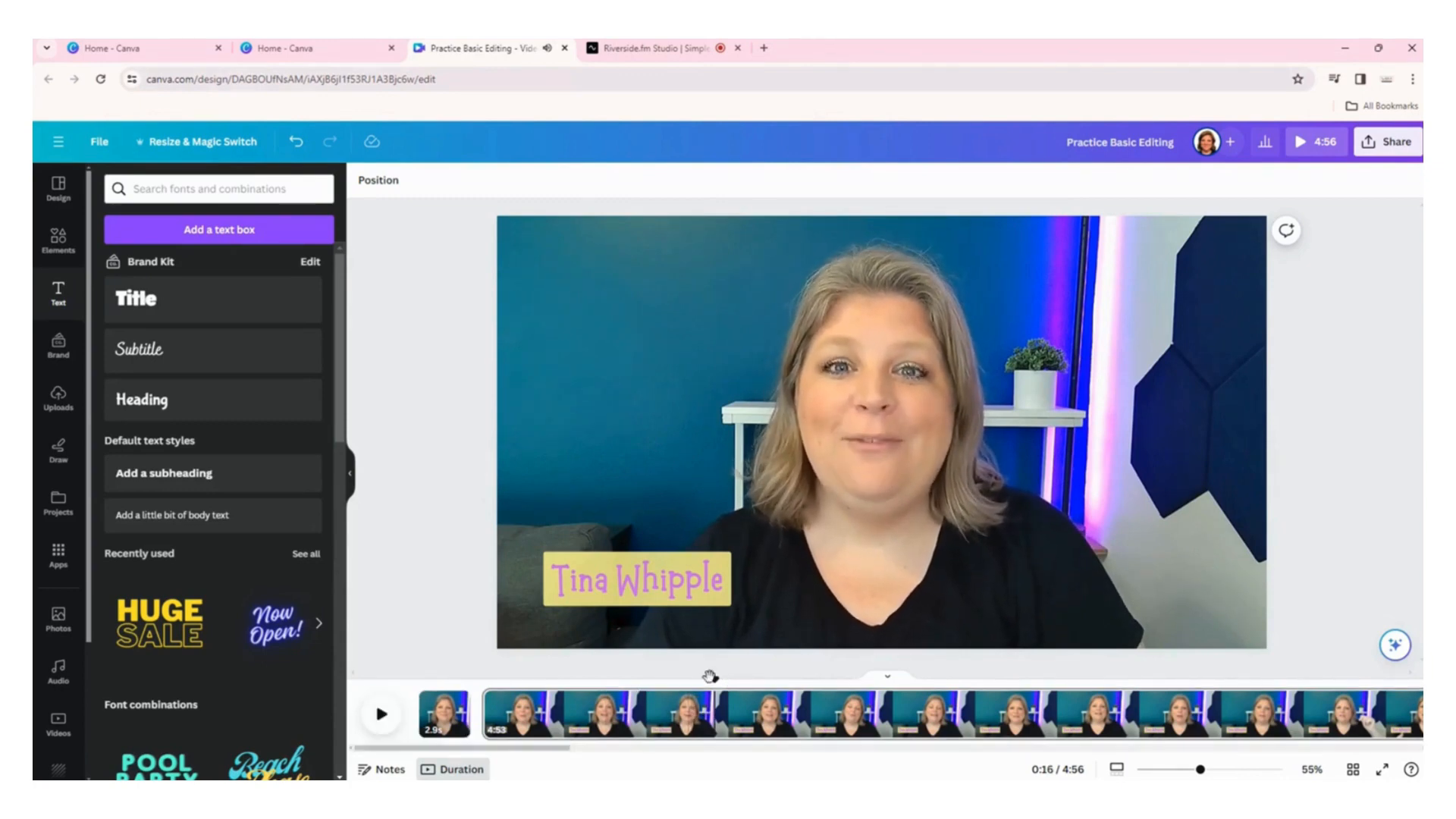
left_click_drag(707, 680, 655, 680)
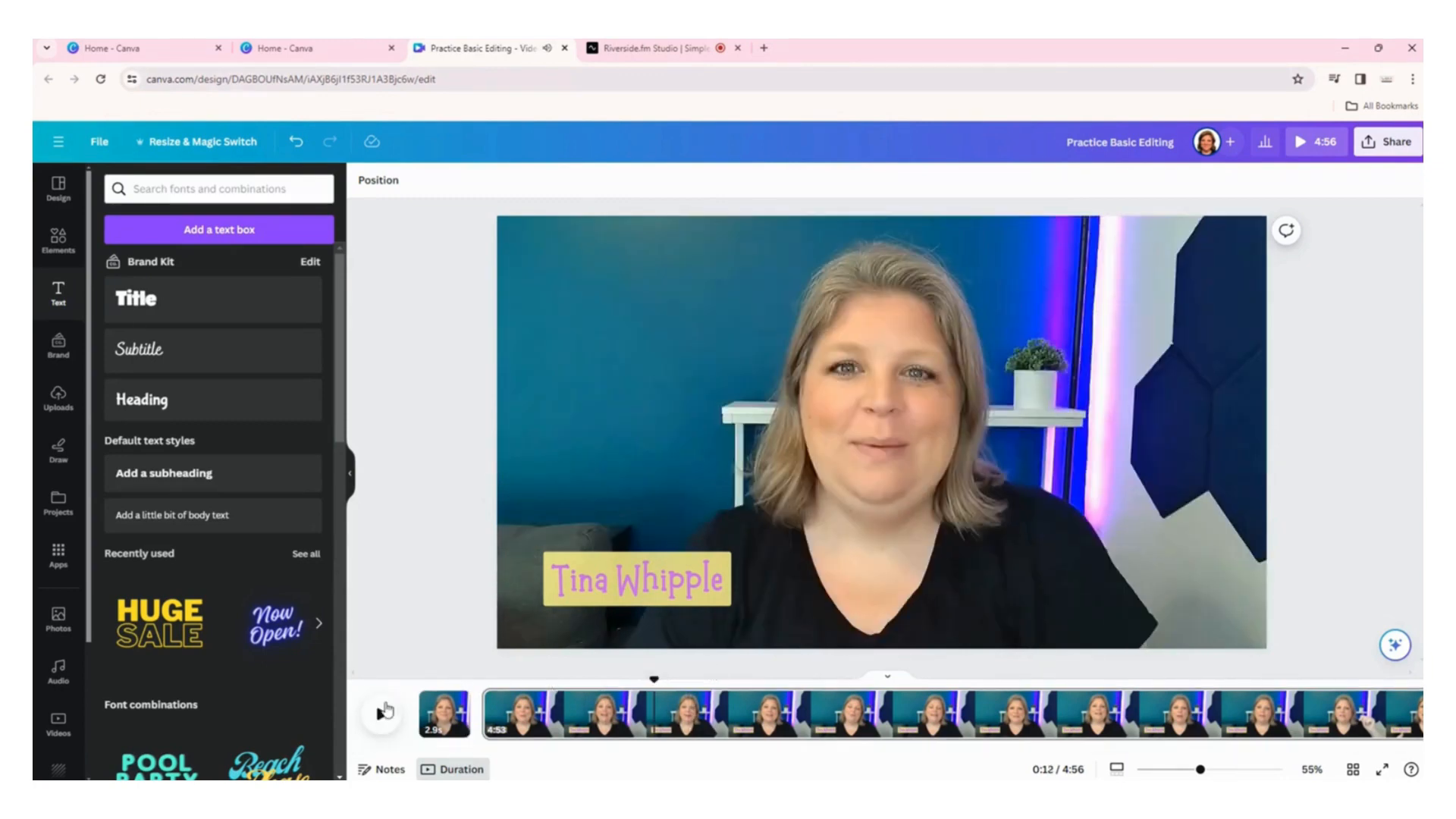
left_click(382, 716)
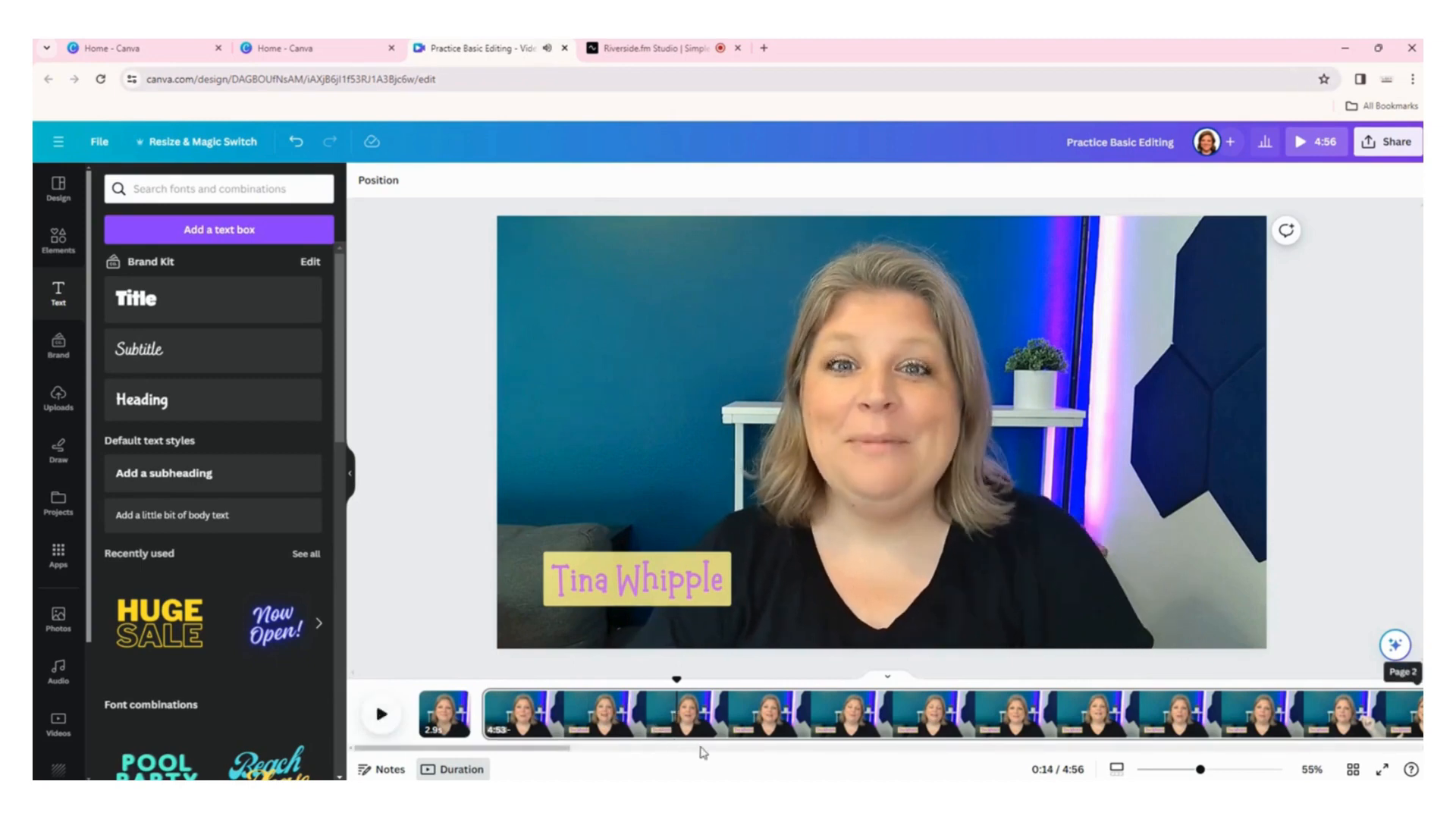
key("s")
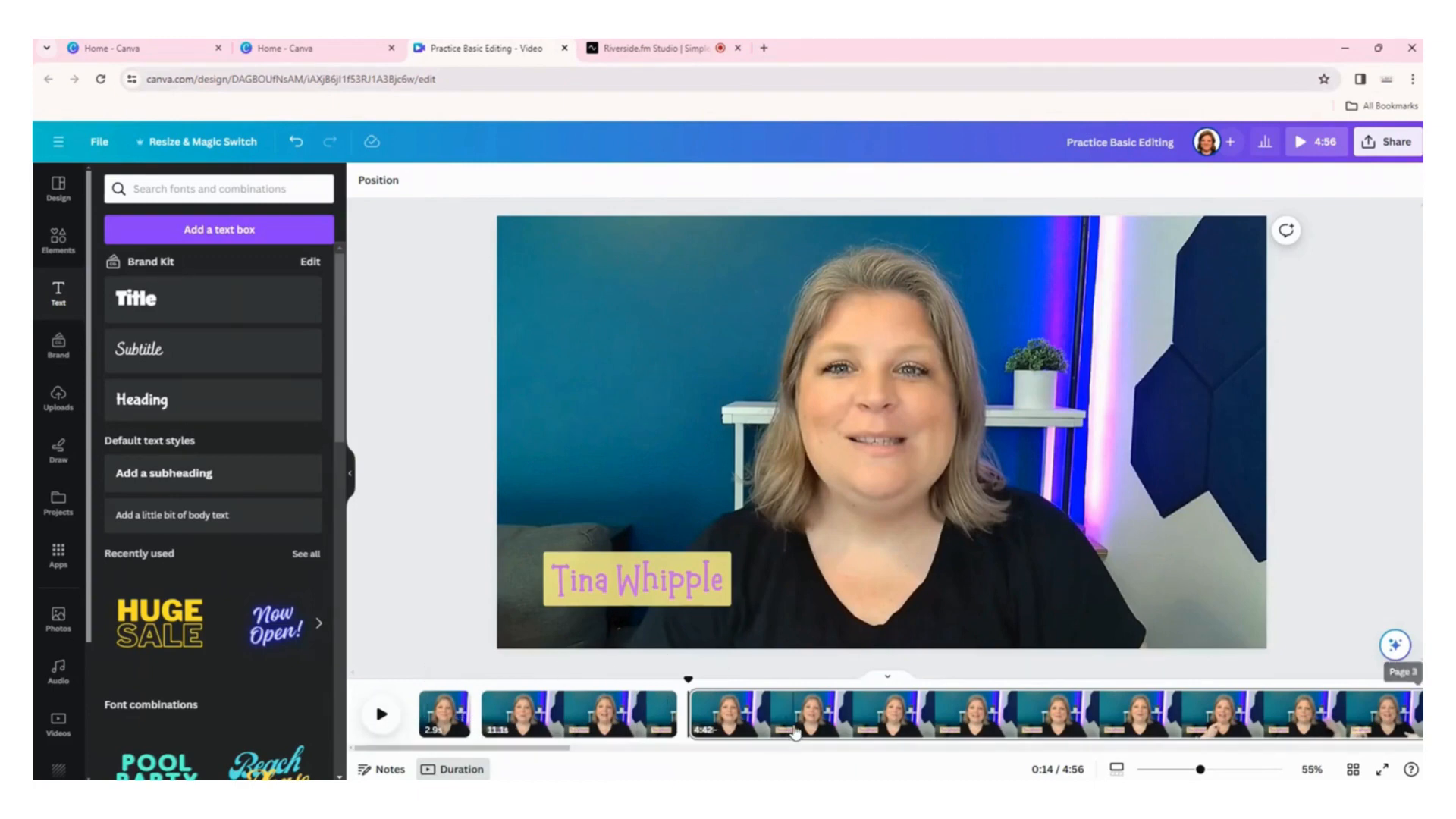
Delete the name title from the clip after the split at 0:14.
left_click(792, 726)
left_click(620, 719)
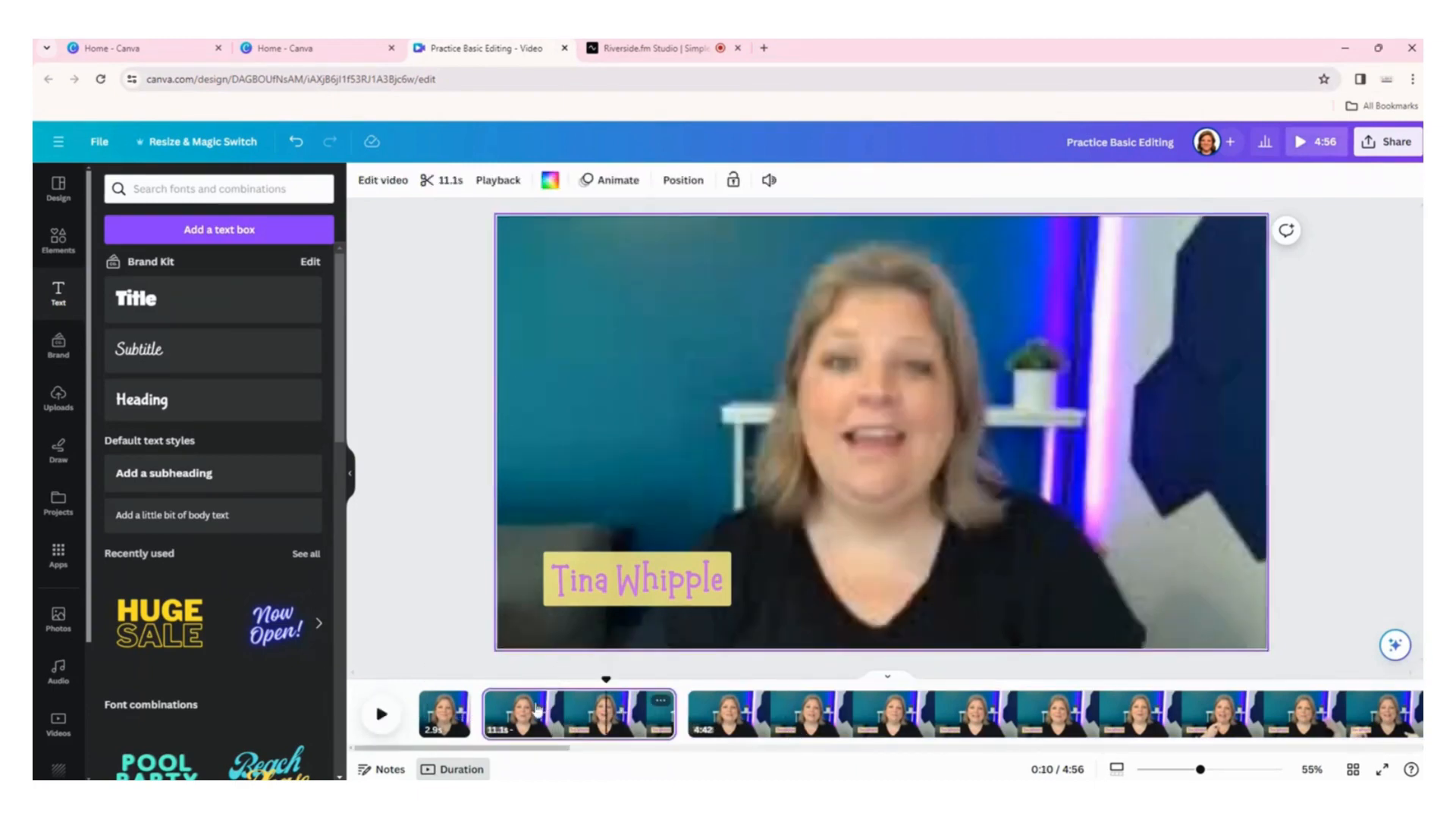
left_click(764, 721)
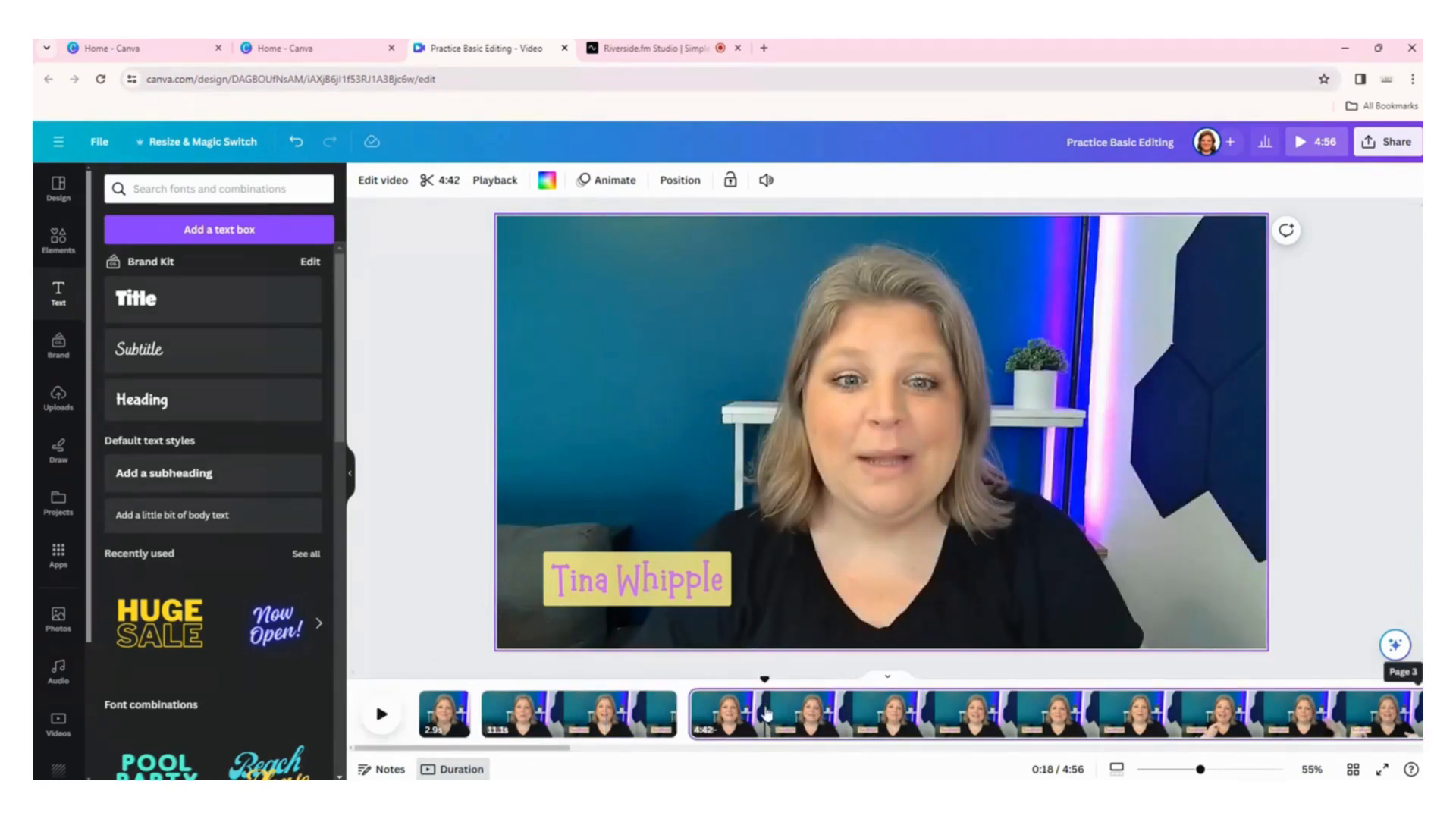
left_click_drag(761, 676, 776, 676)
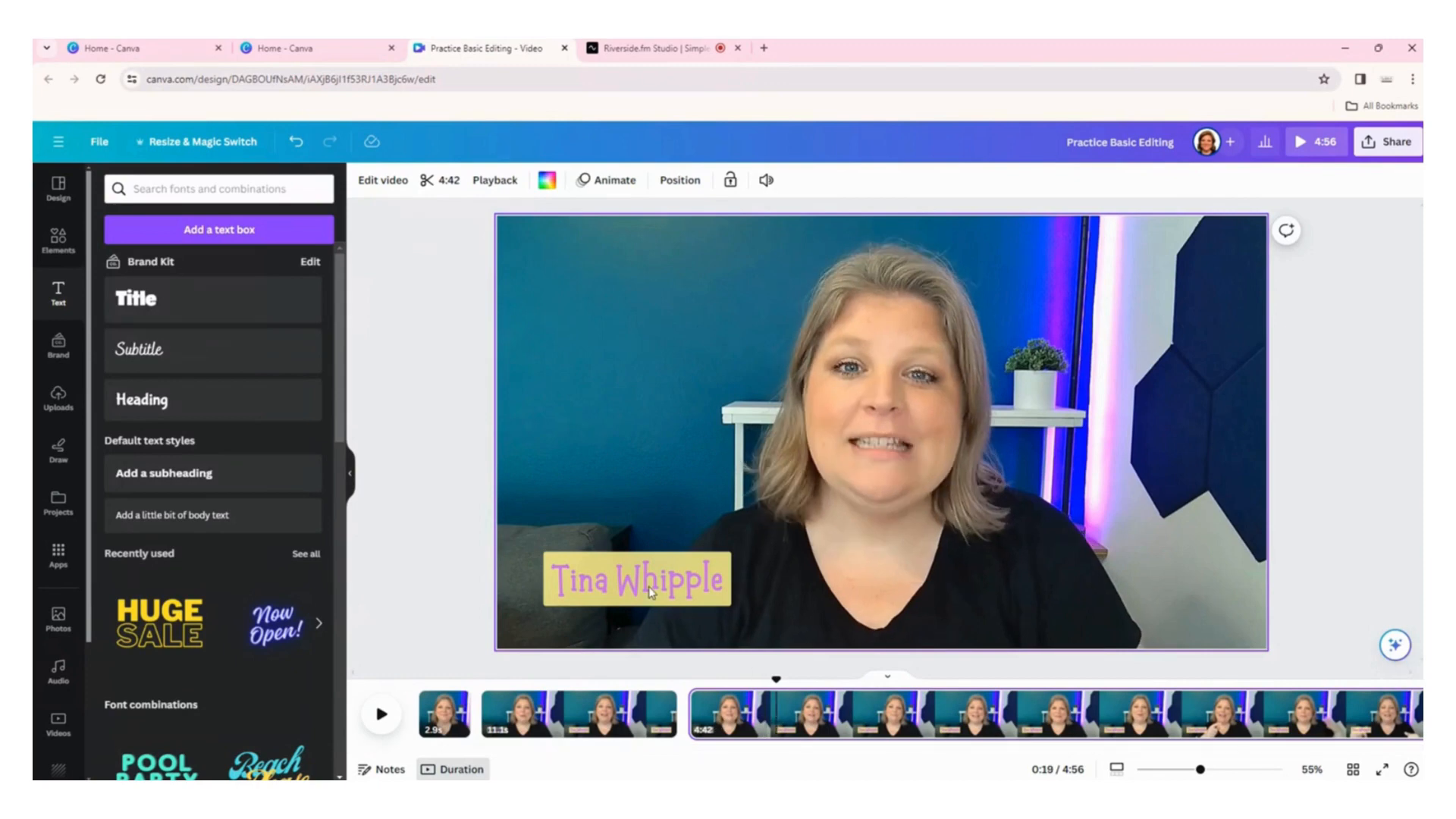
left_click(648, 588)
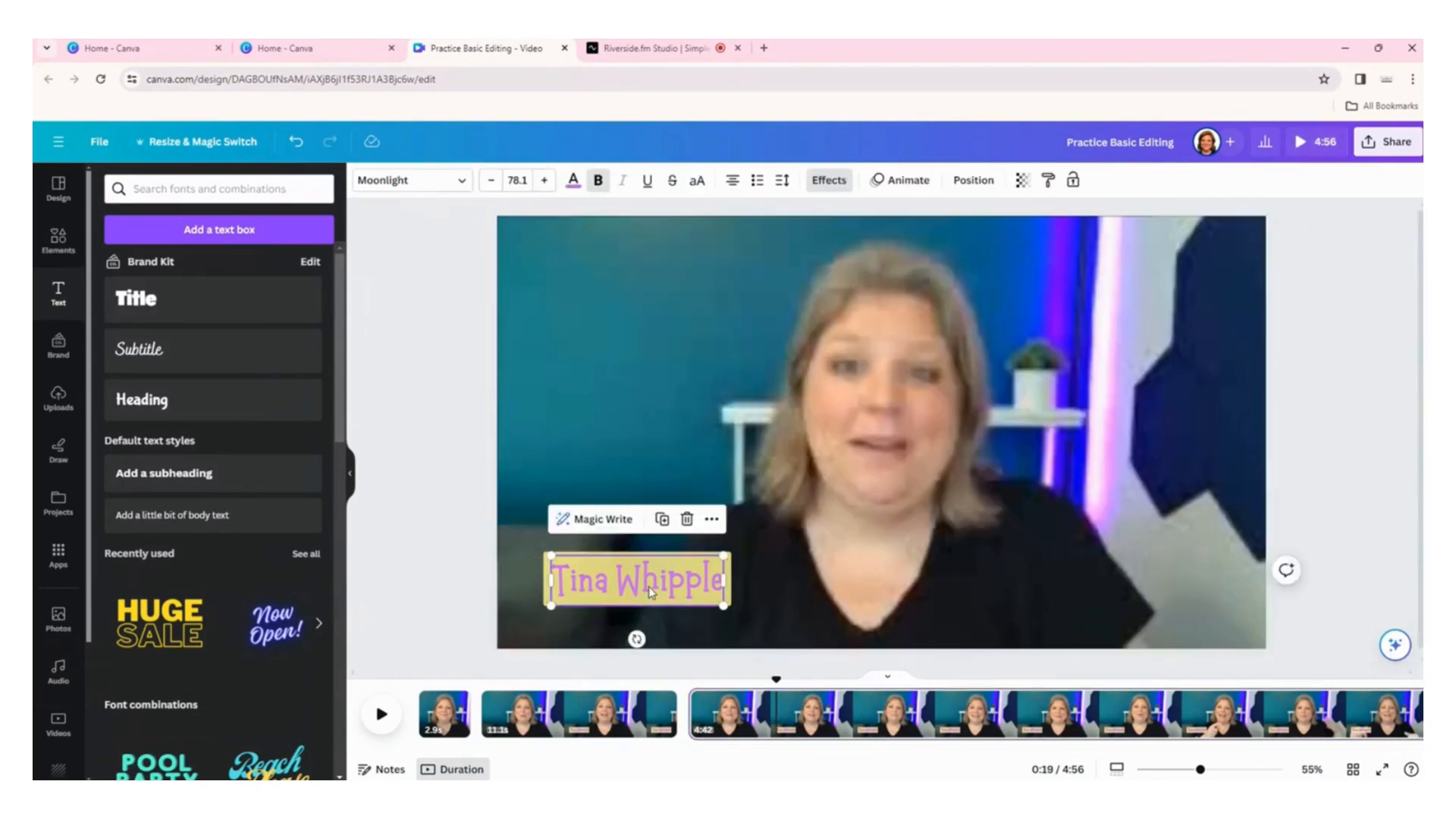
left_click(687, 521)
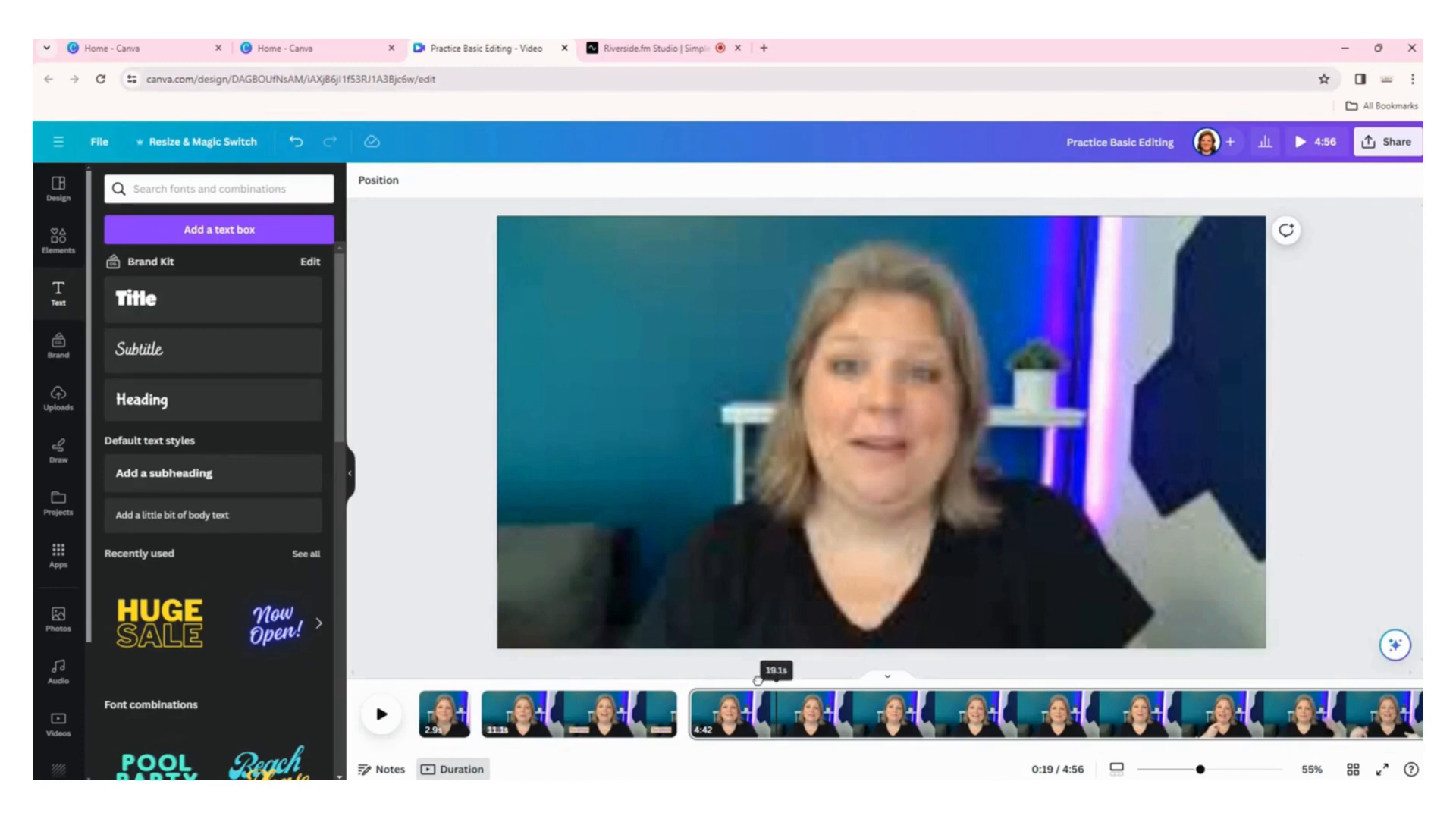
Play through to about 0:27 and trim the unwanted start of the last clip, shortening it to 4:29.
left_click_drag(775, 677, 449, 681)
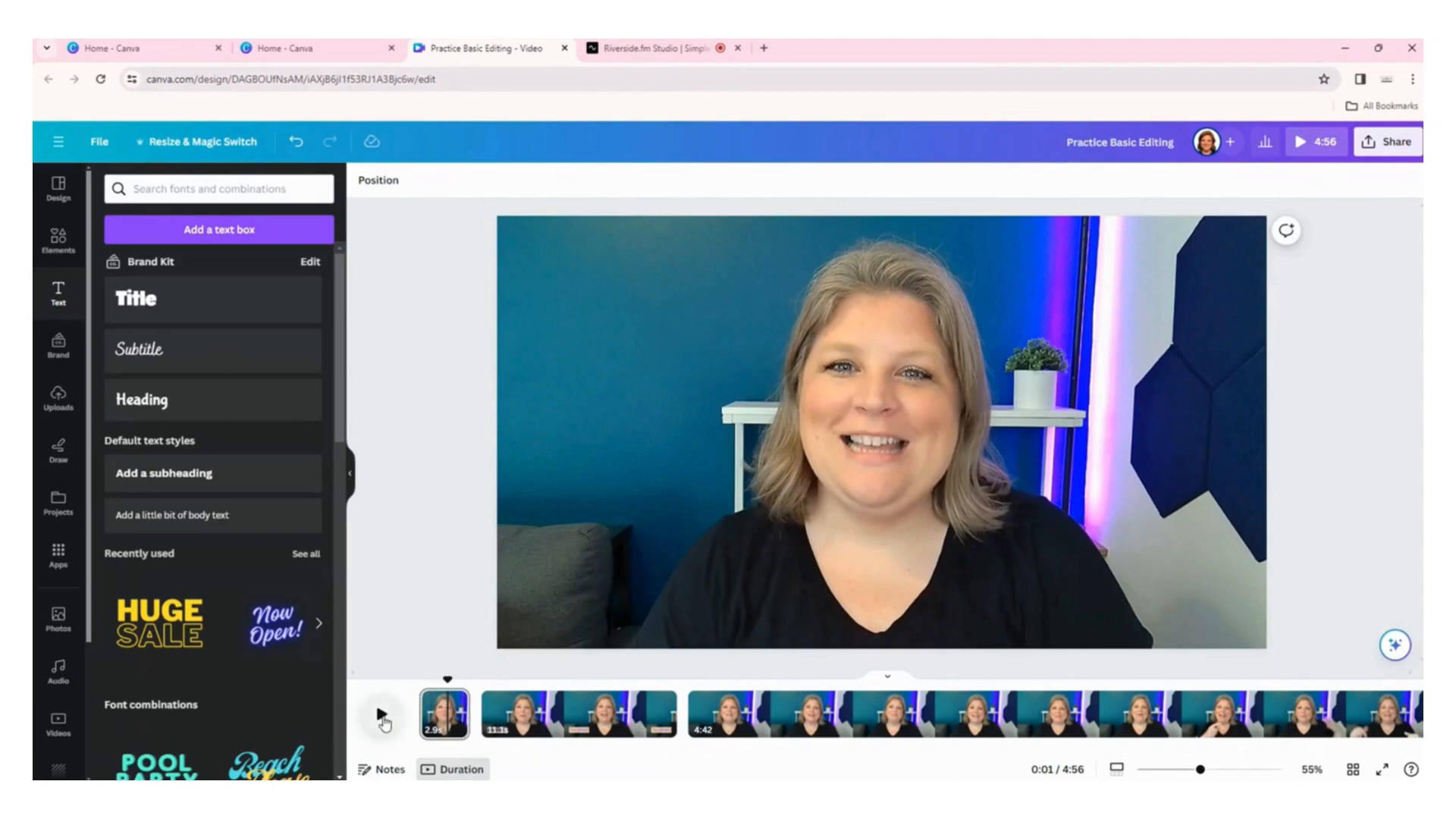
left_click(381, 717)
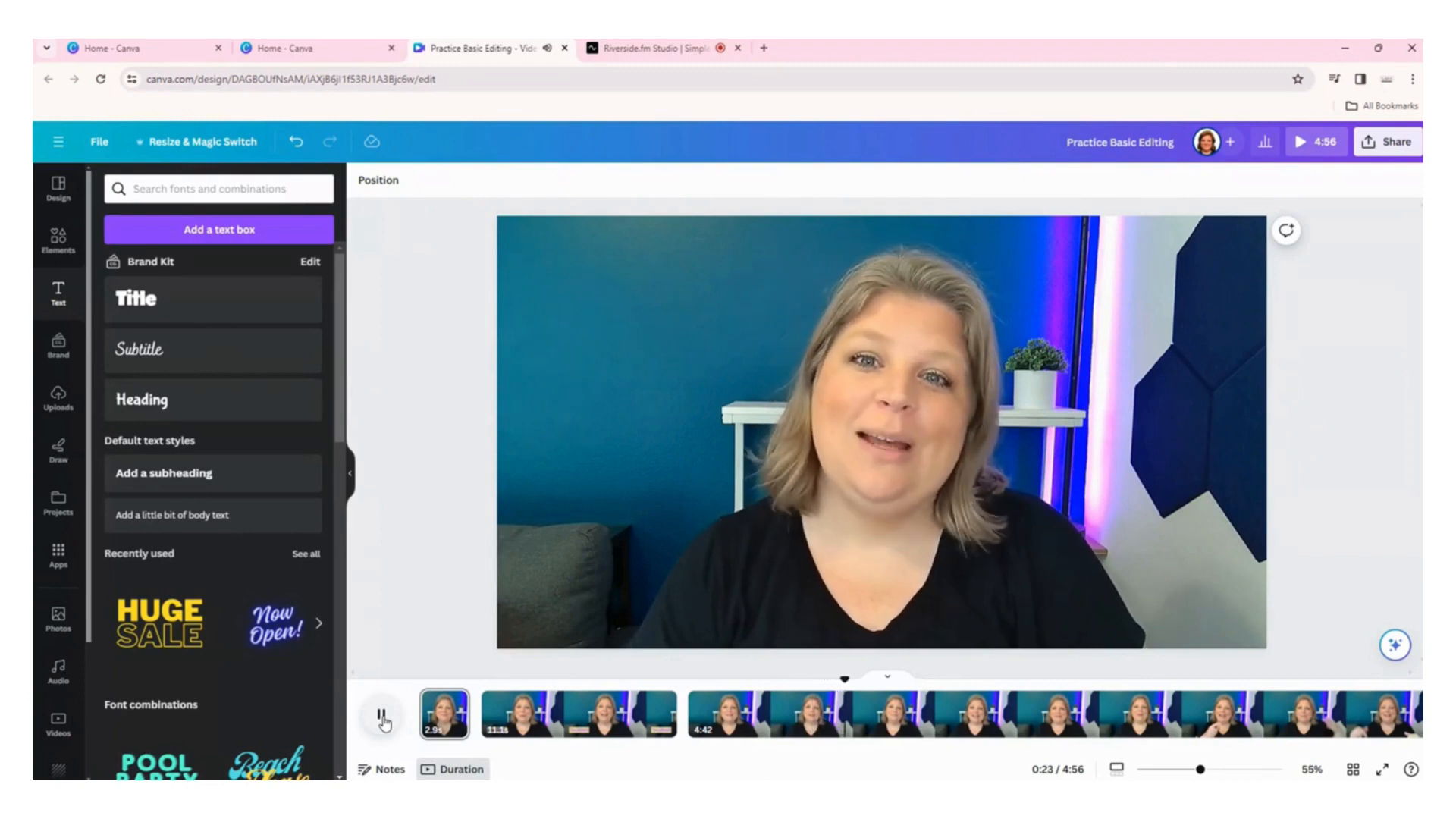
left_click(383, 717)
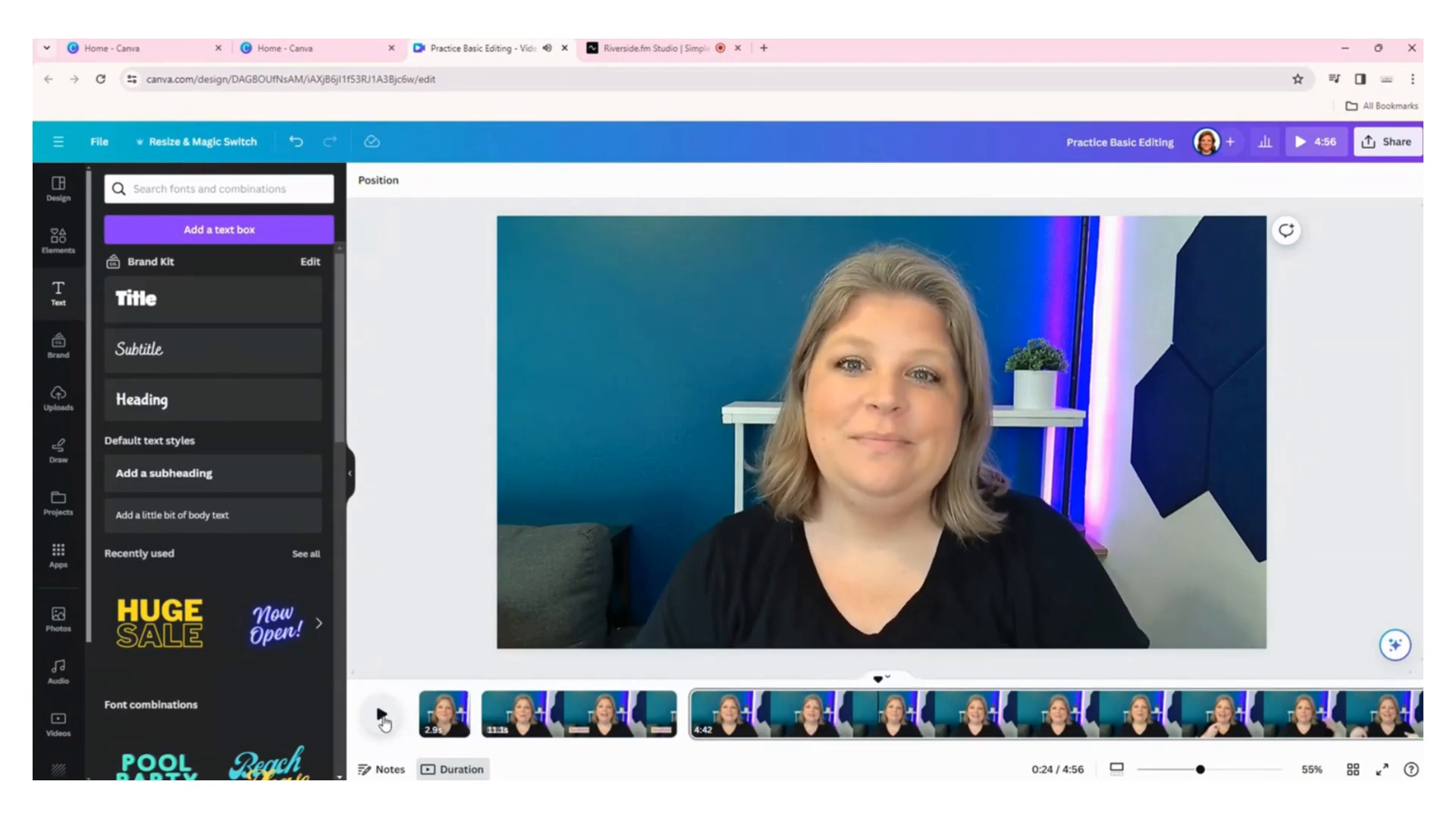
left_click(383, 718)
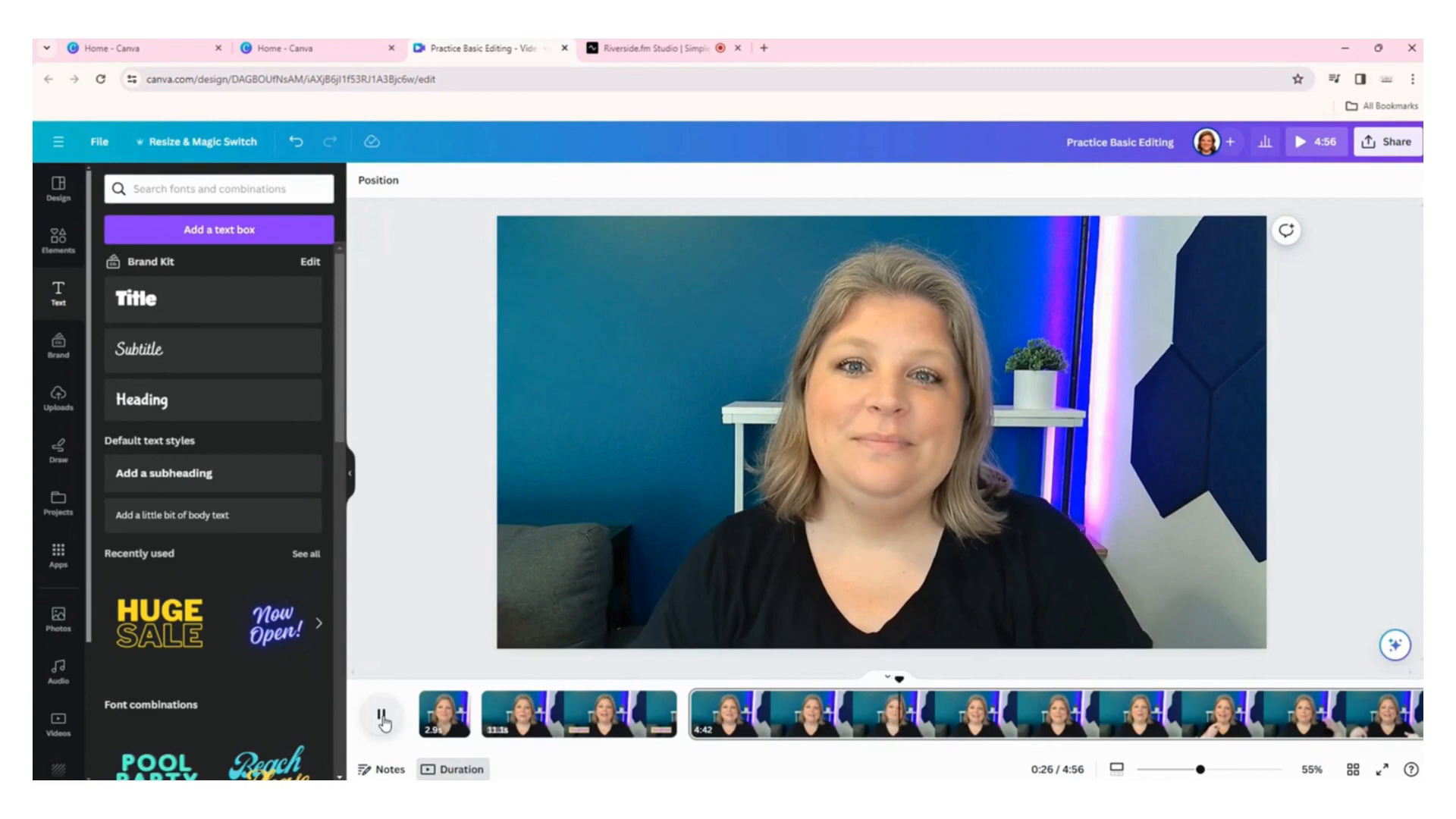
left_click(383, 718)
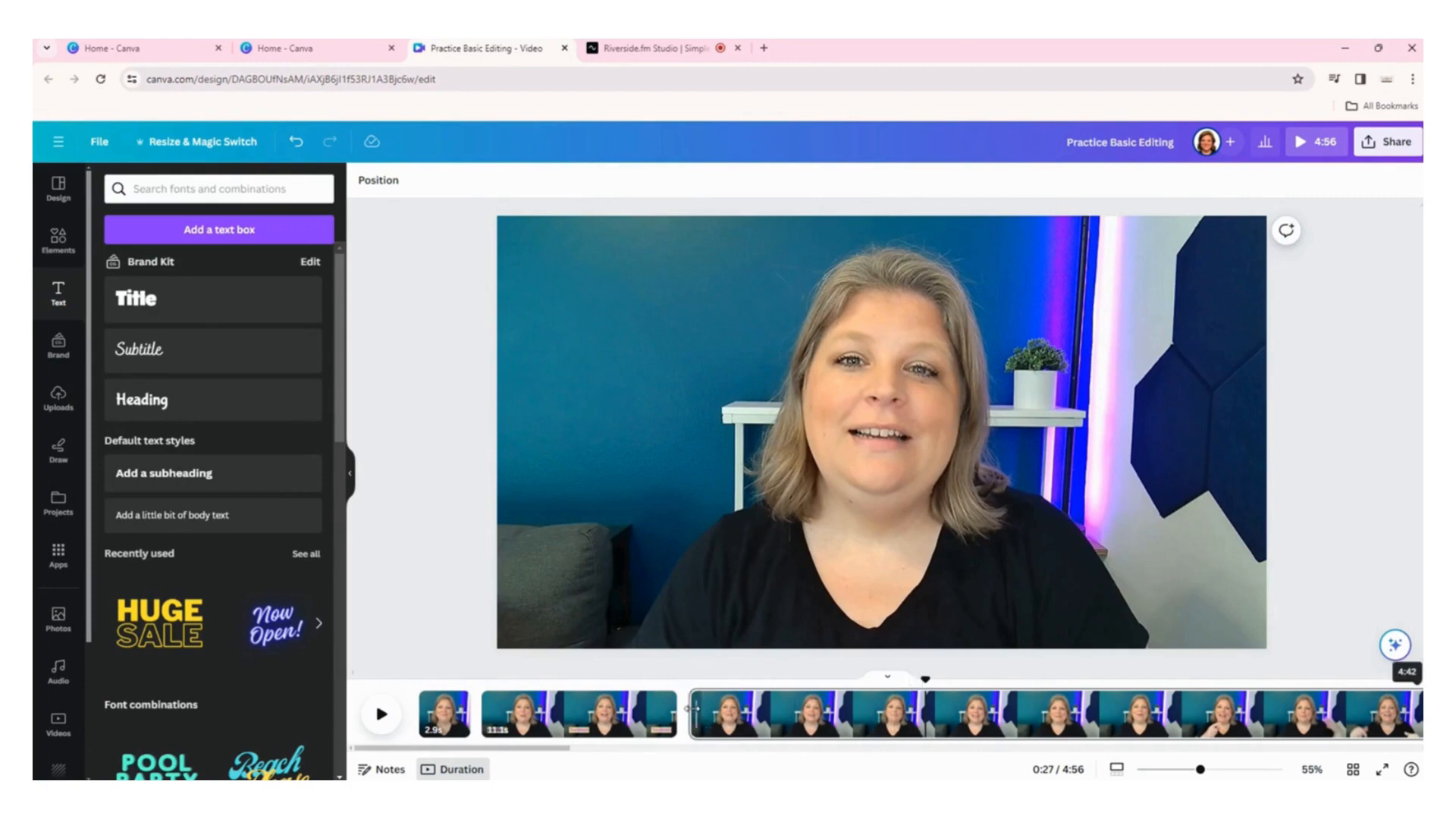
left_click_drag(691, 709, 929, 706)
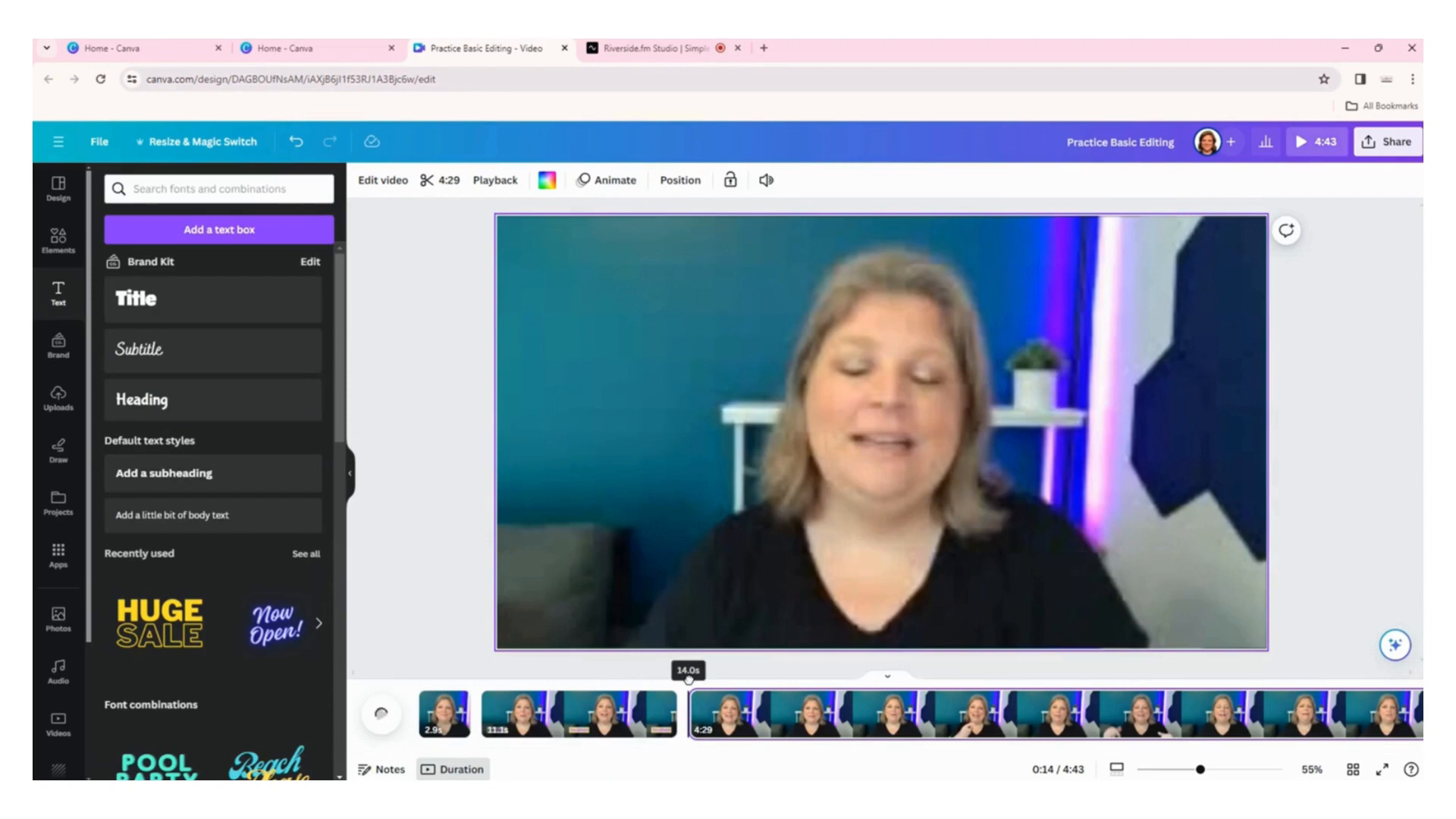
Play the video from about 0:13 and split the last clip at about 1:12, where the speaker restarts.
left_click_drag(689, 680, 658, 678)
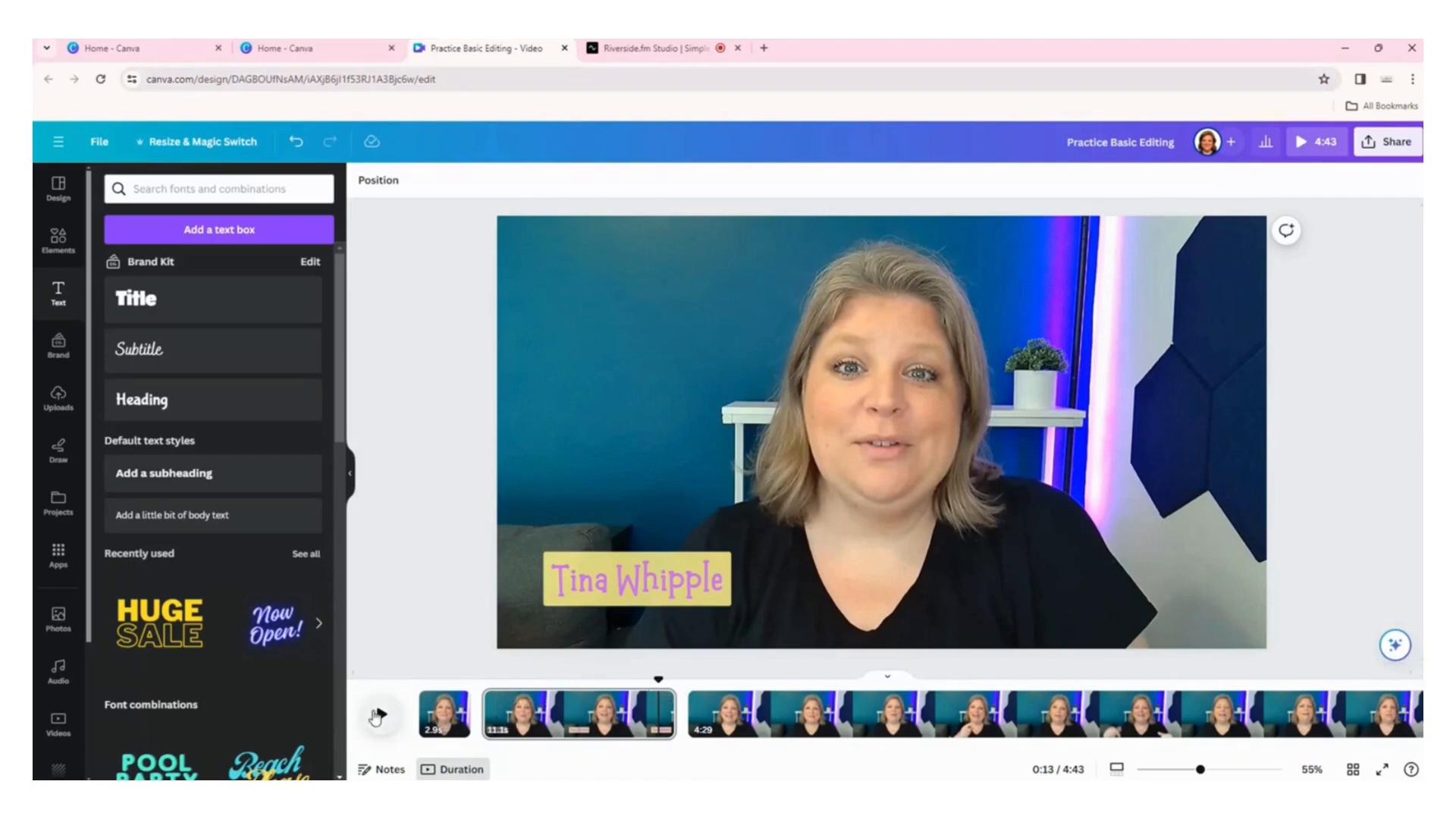
left_click(376, 716)
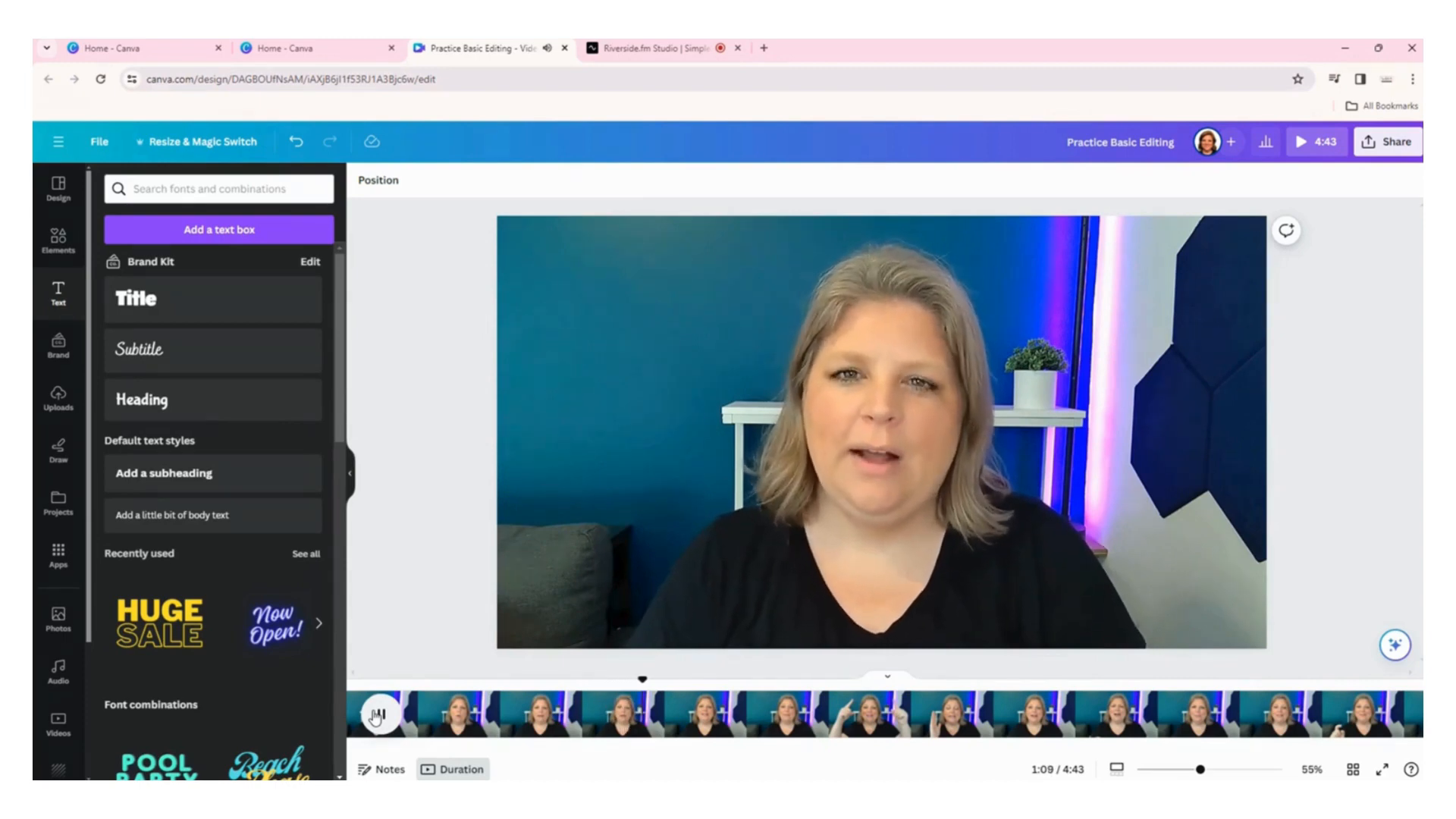
left_click(376, 718)
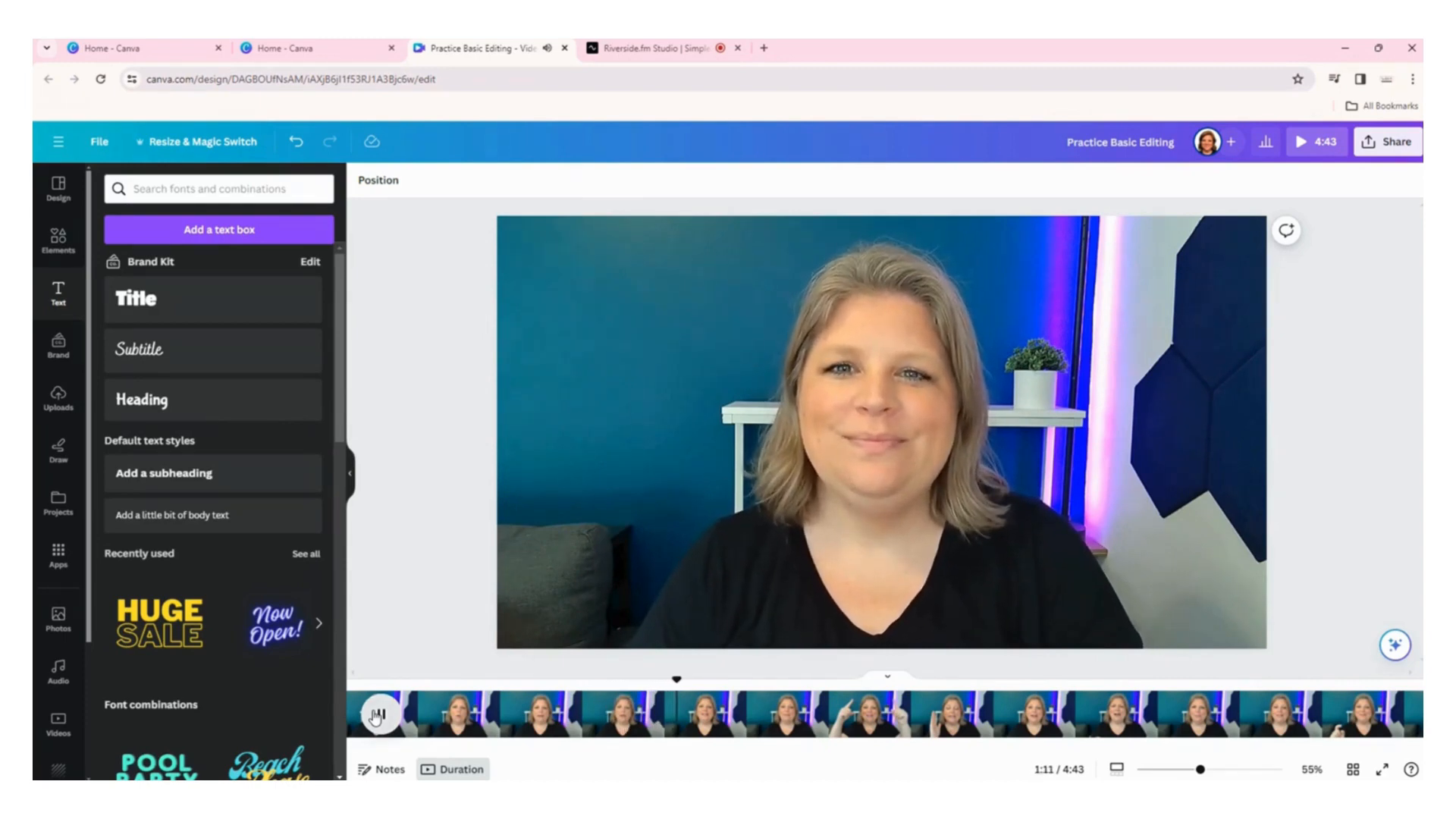
left_click(376, 717)
left_click(376, 718)
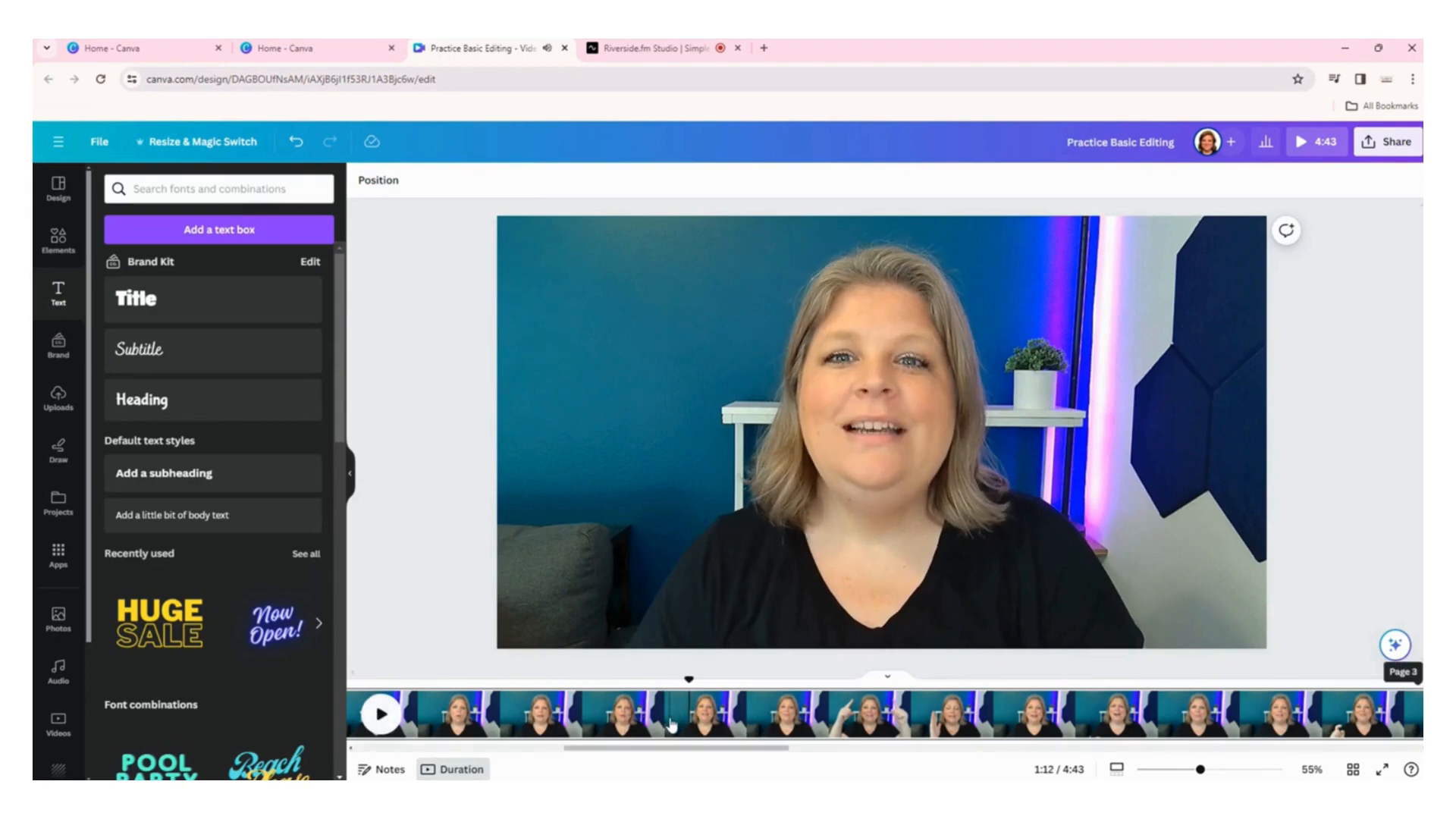
key("s")
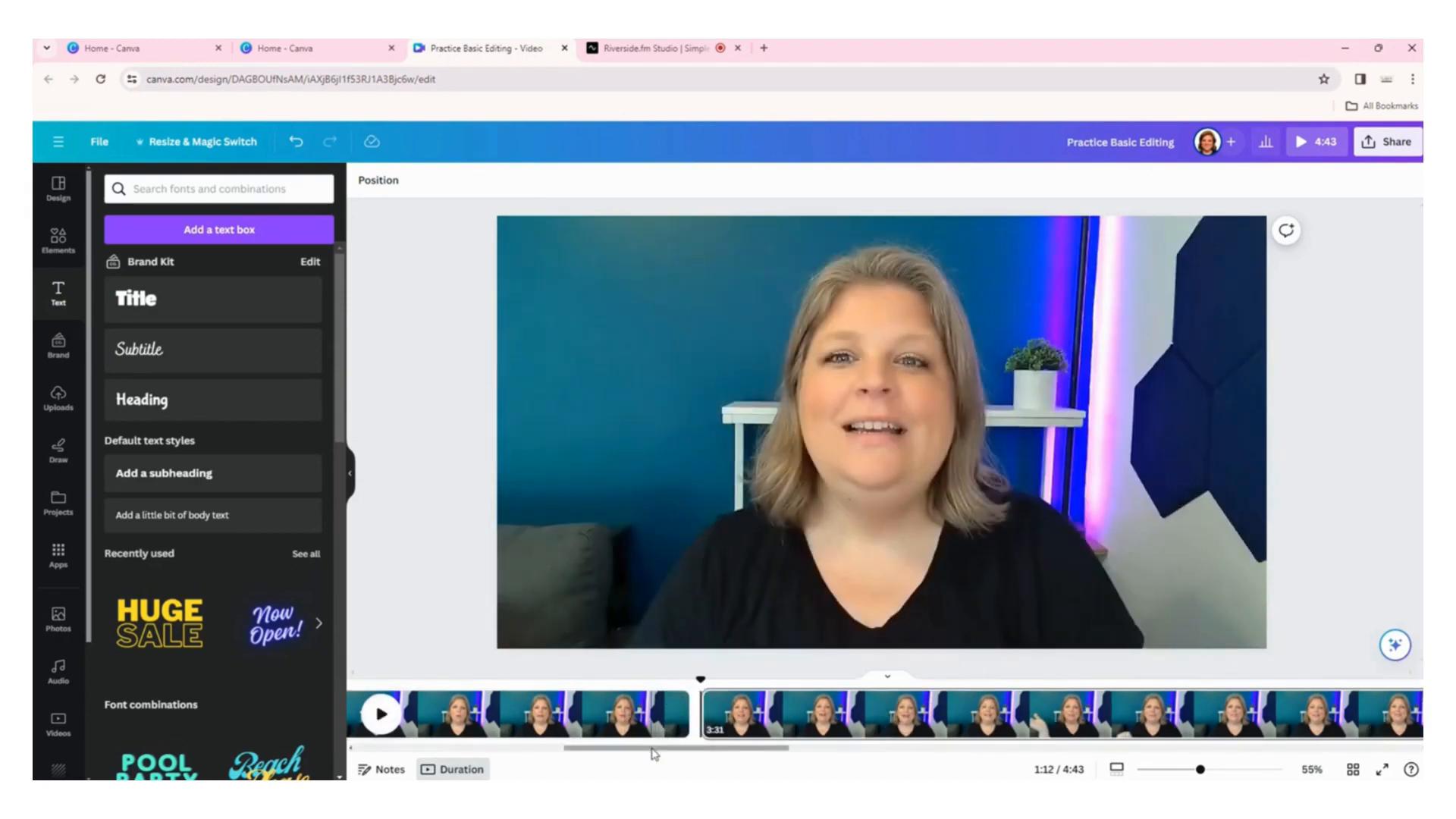
Delete the 57.9-second clip before the split at 1:12.
left_click(613, 706)
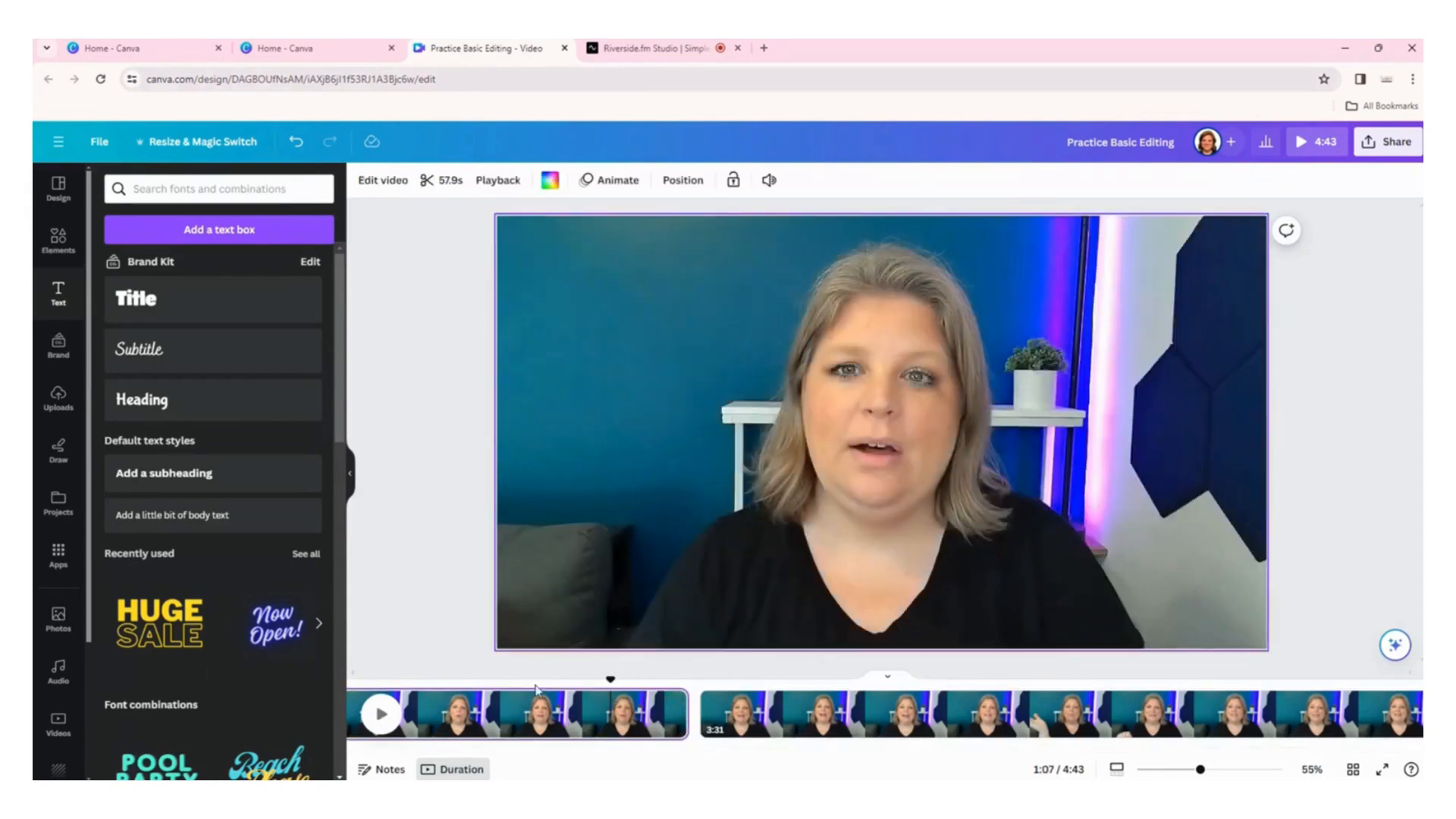
left_click_drag(615, 750, 461, 747)
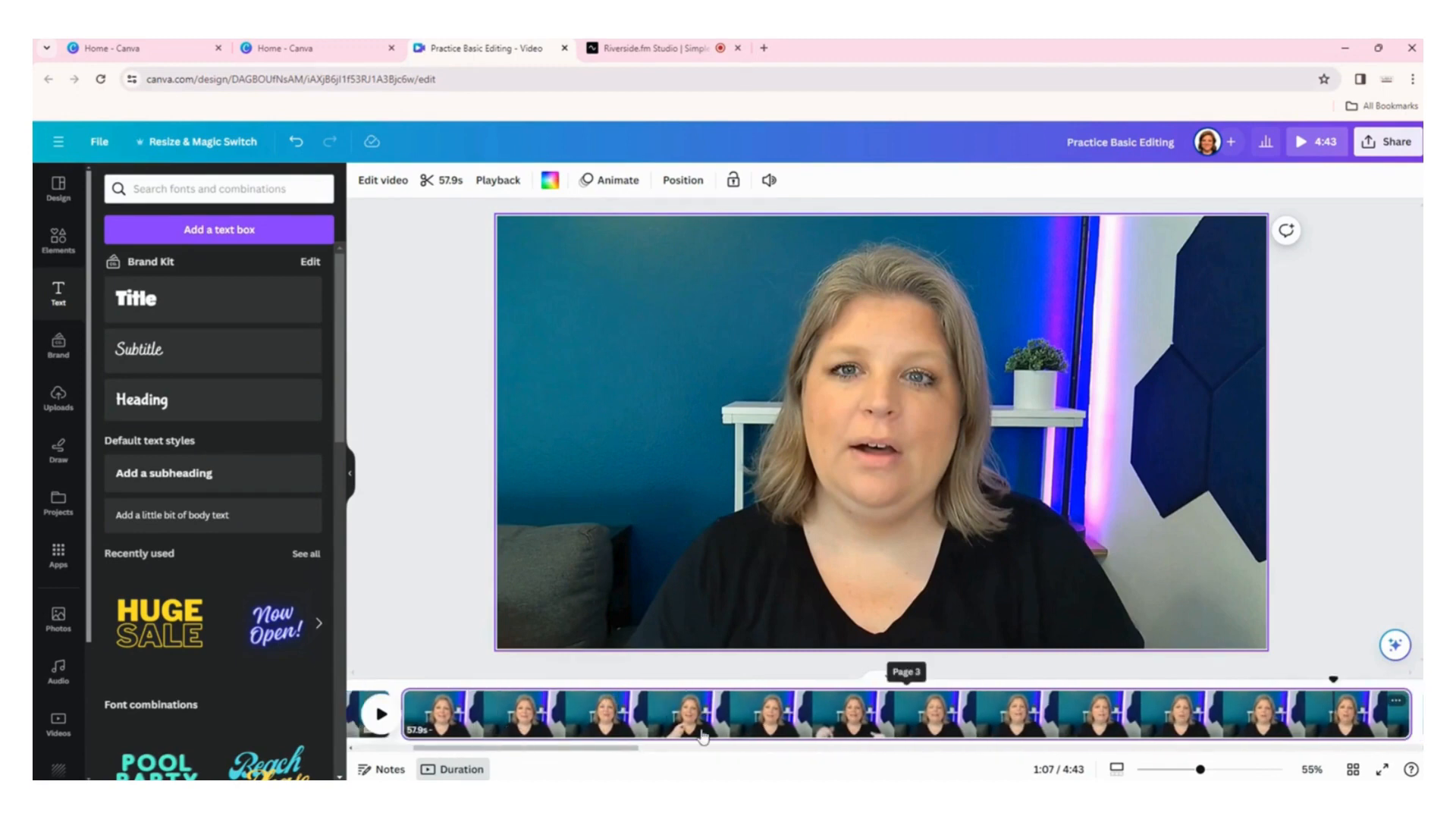
key("Delete")
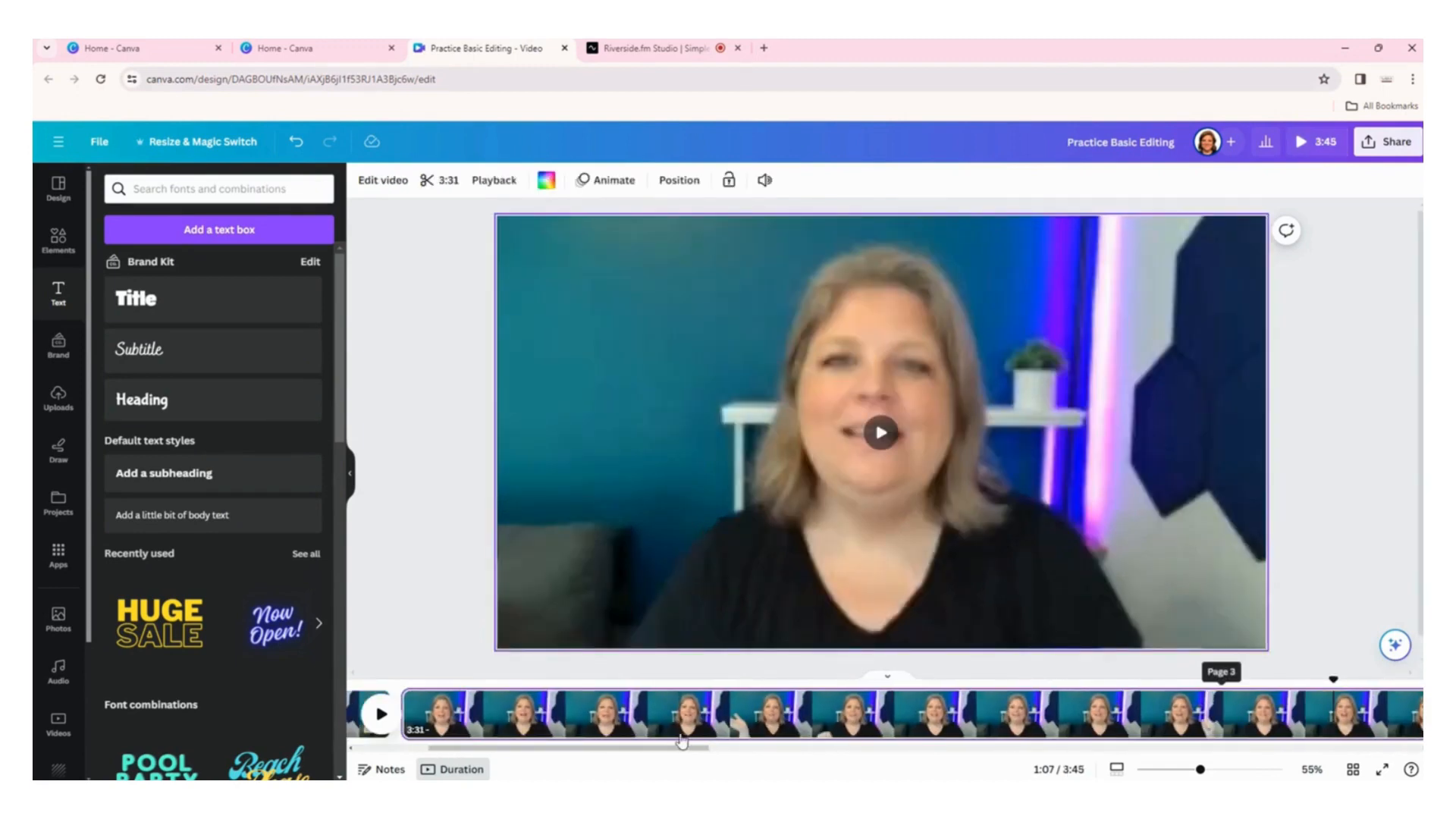
Play from about 0:13, split the last clip at about 0:47, and delete the 33.3-second part before the split.
left_click_drag(621, 751, 589, 749)
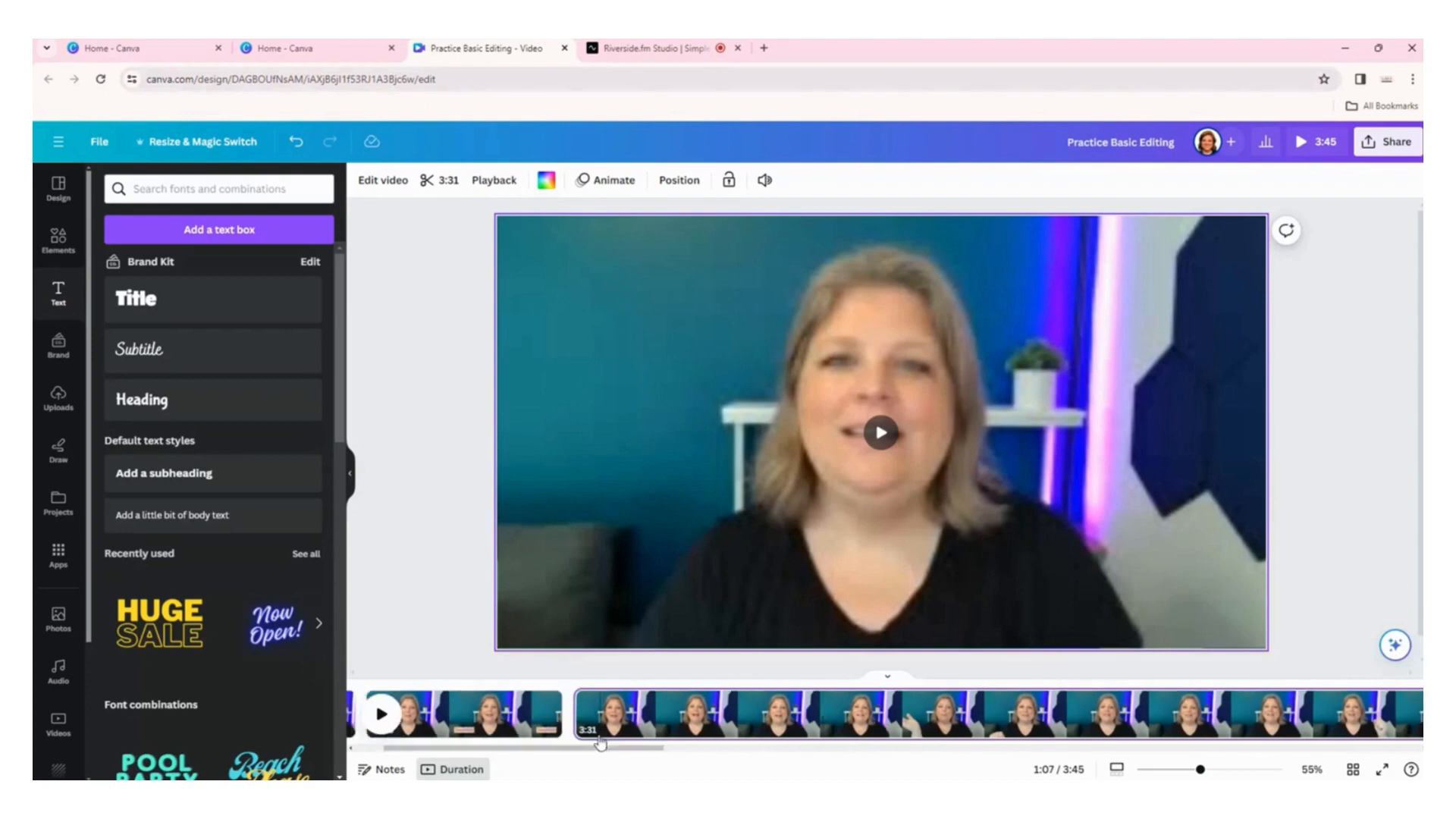
left_click(546, 683)
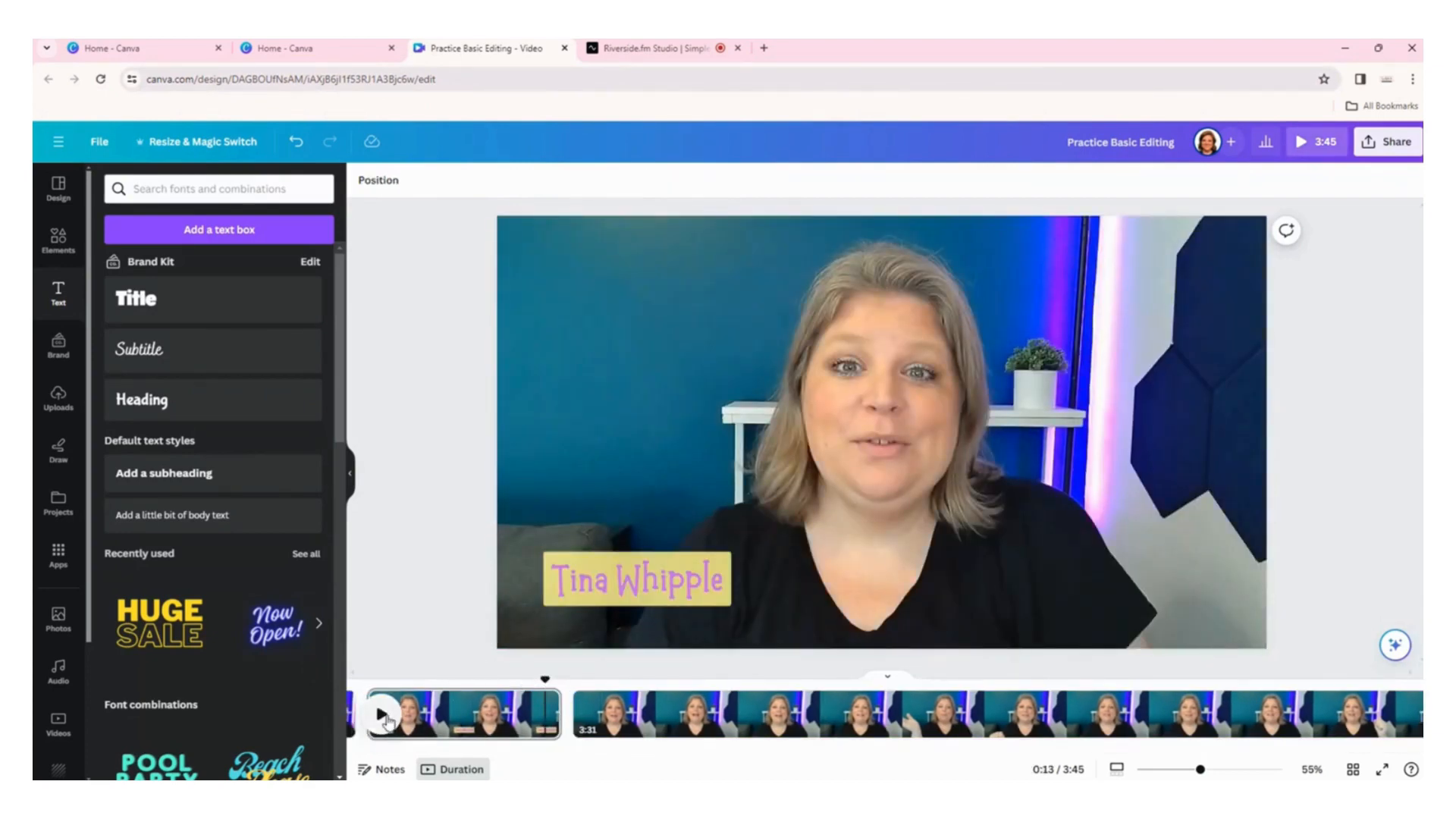
left_click(383, 715)
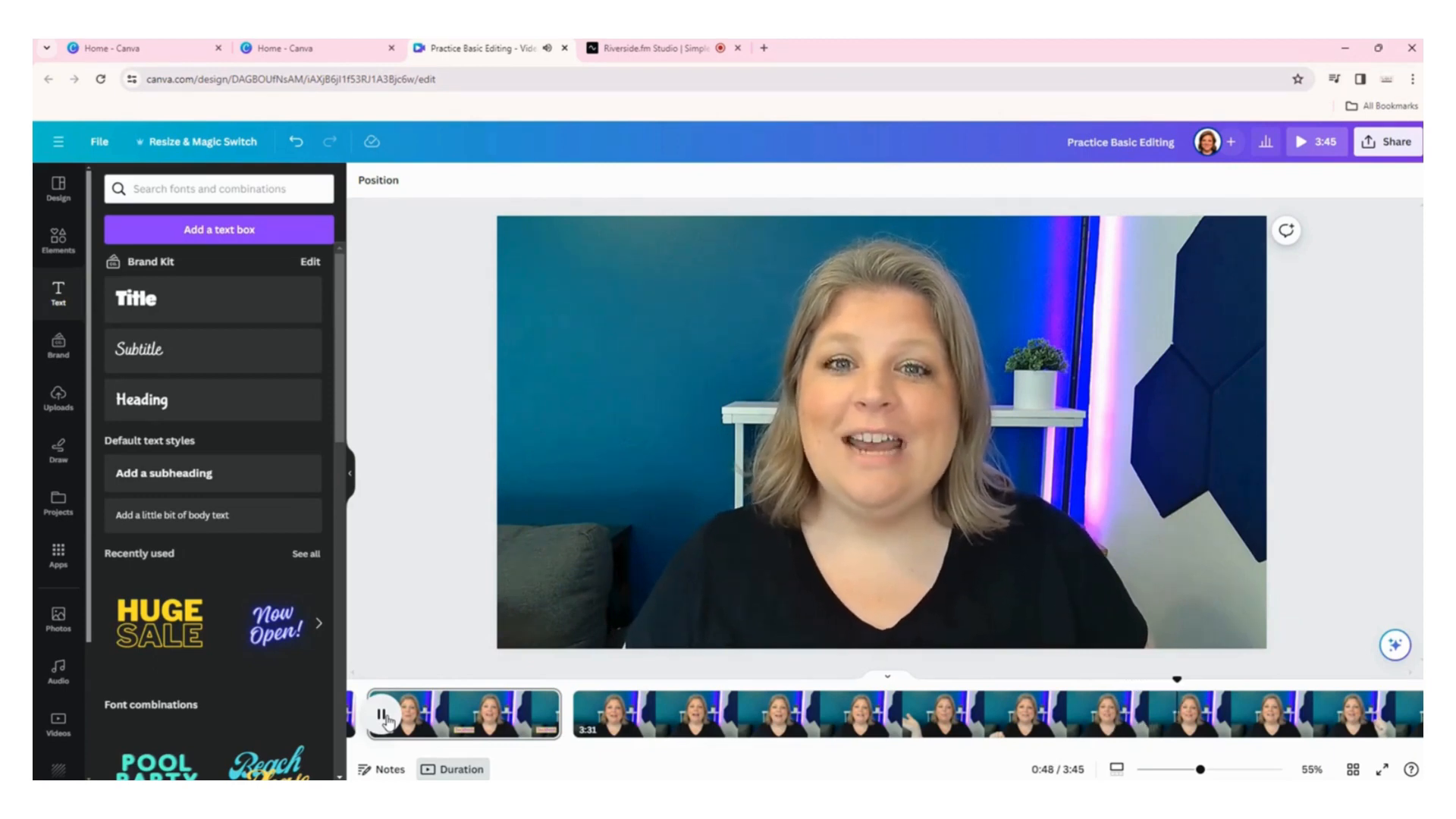
left_click(384, 716)
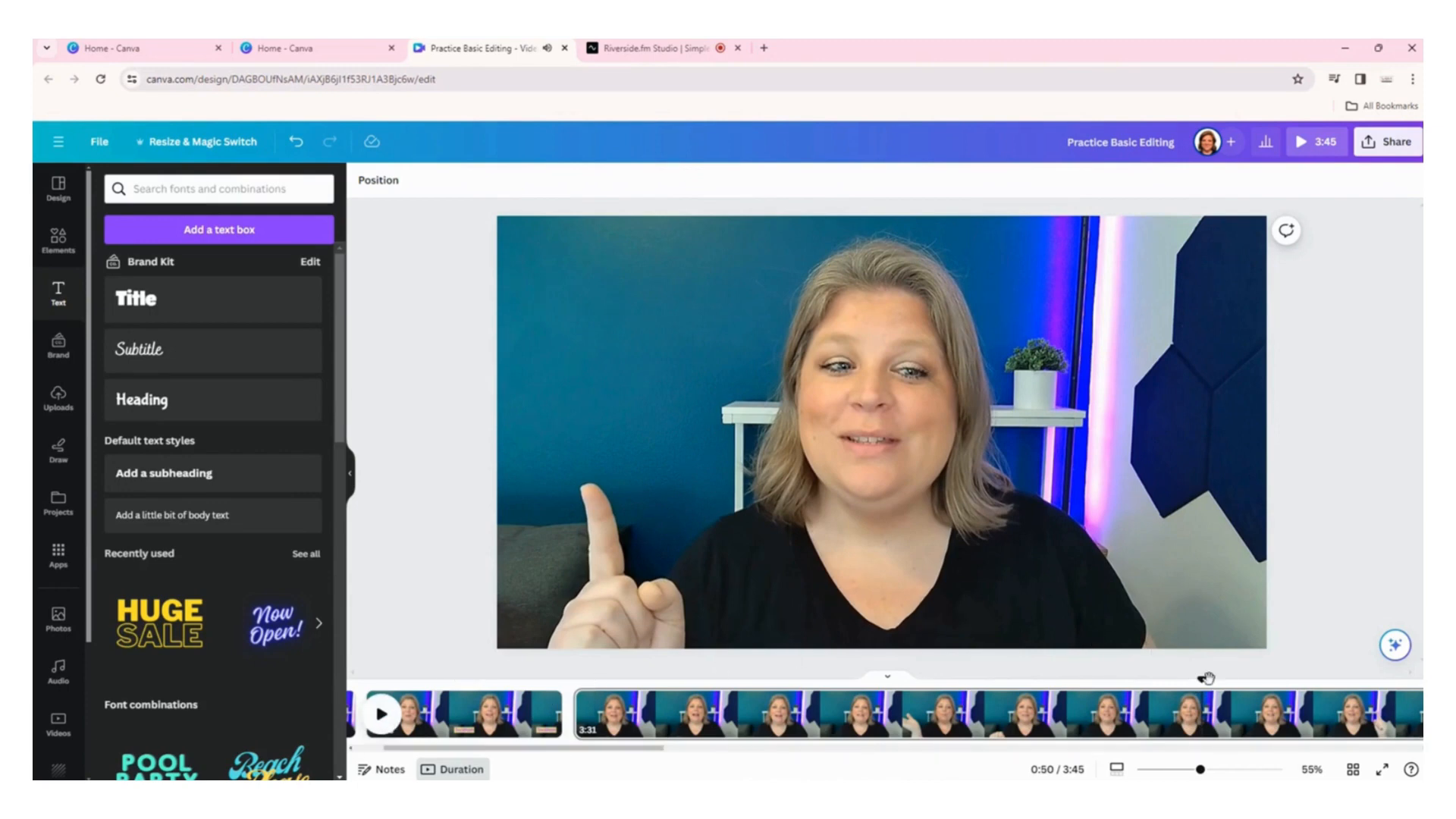
left_click_drag(1200, 680, 1158, 687)
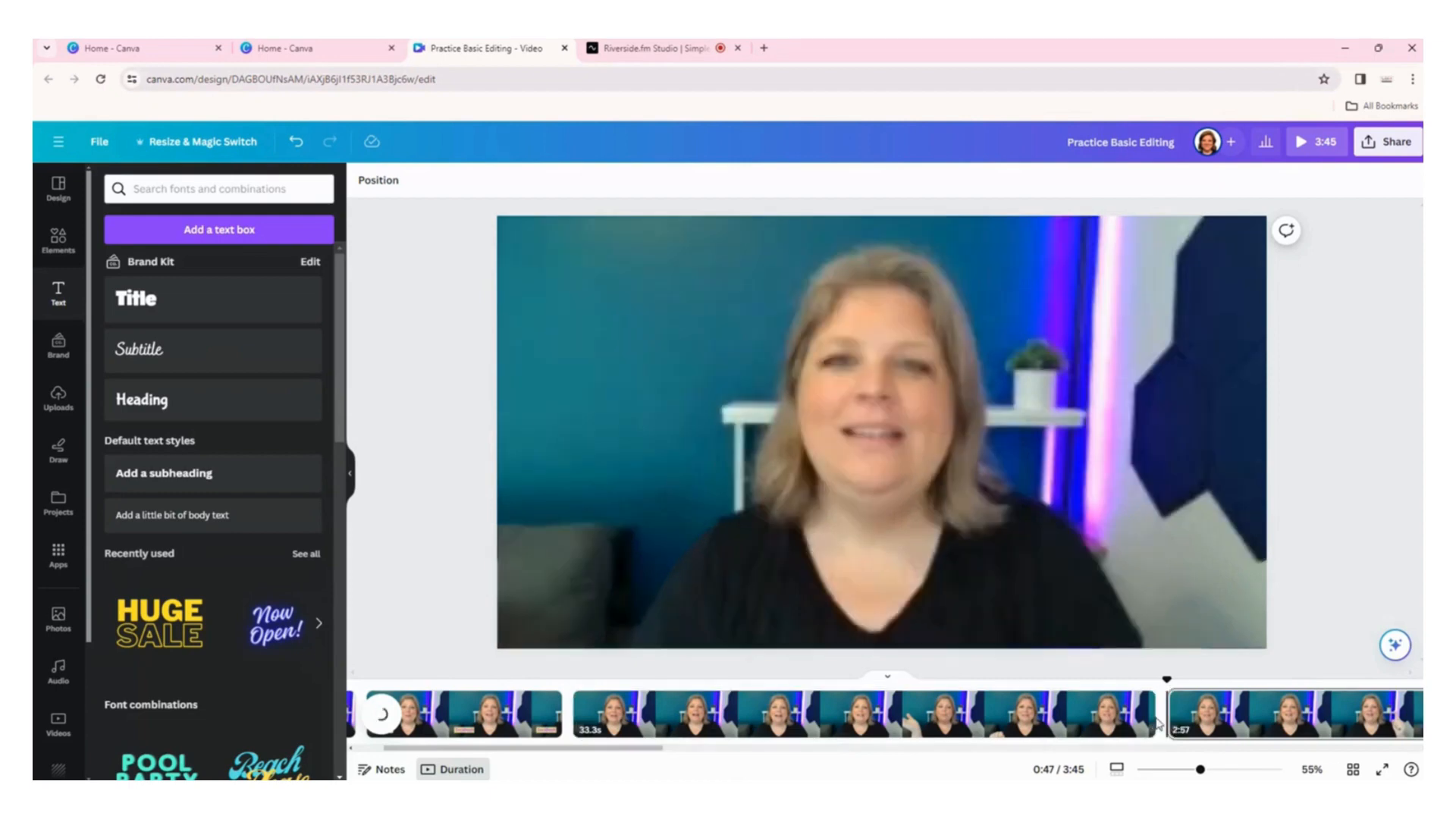
key("s")
left_click(1032, 727)
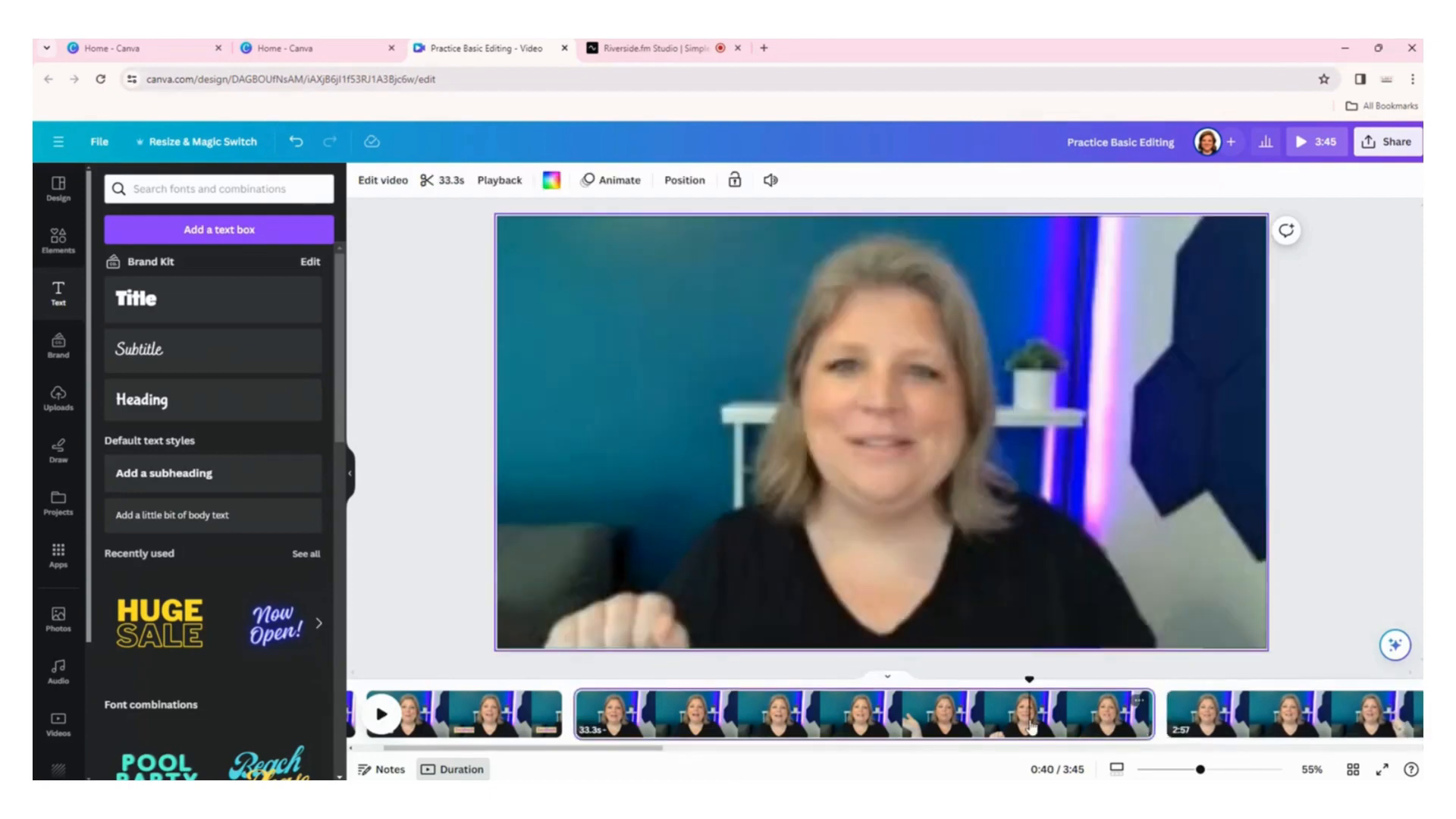
key("Delete")
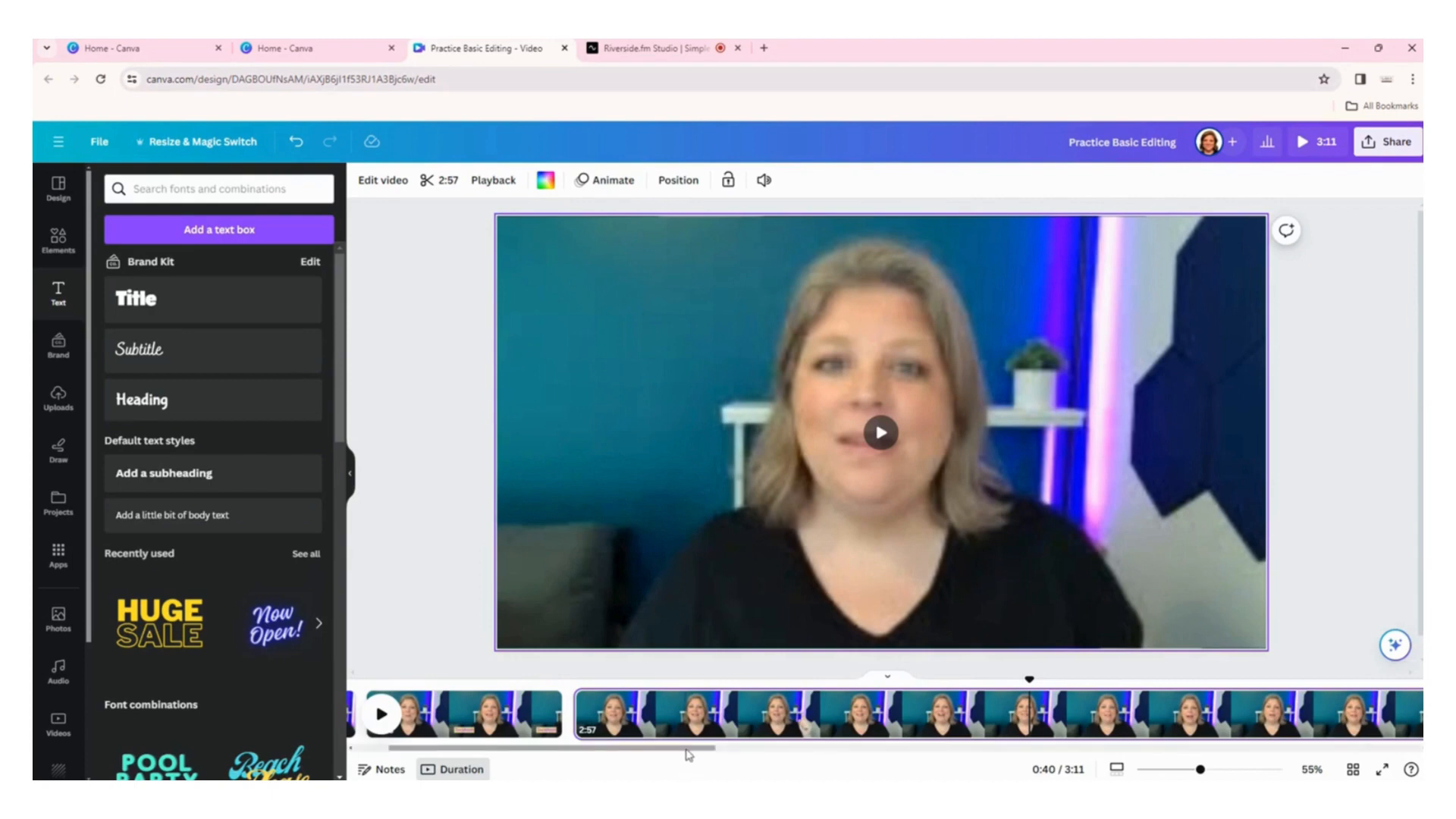
Play from about 0:13 and split the last clip at about 0:16, where the speaker raises a finger.
left_click_drag(686, 750, 661, 752)
left_click(645, 683)
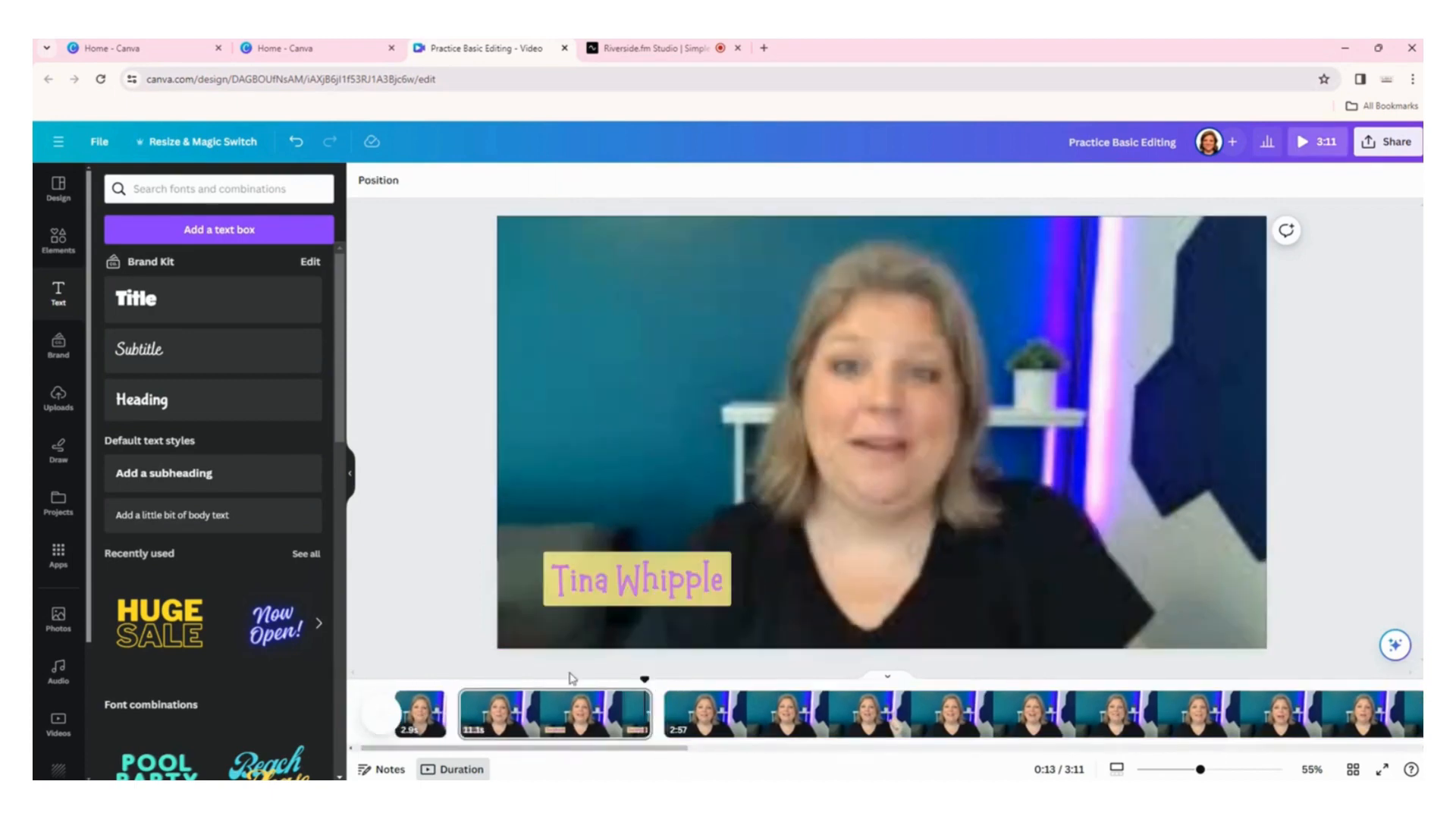
left_click(380, 720)
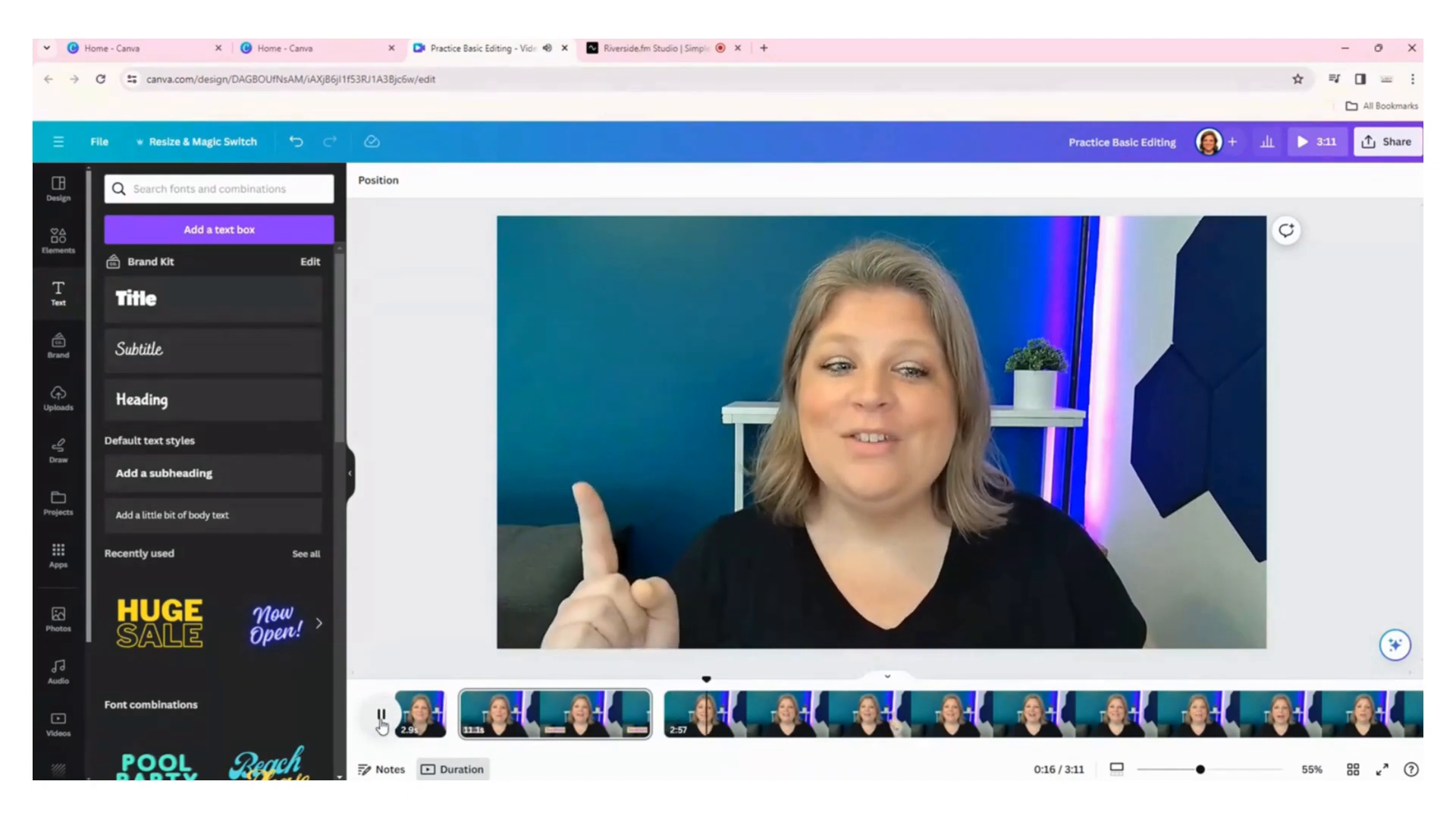
left_click(382, 720)
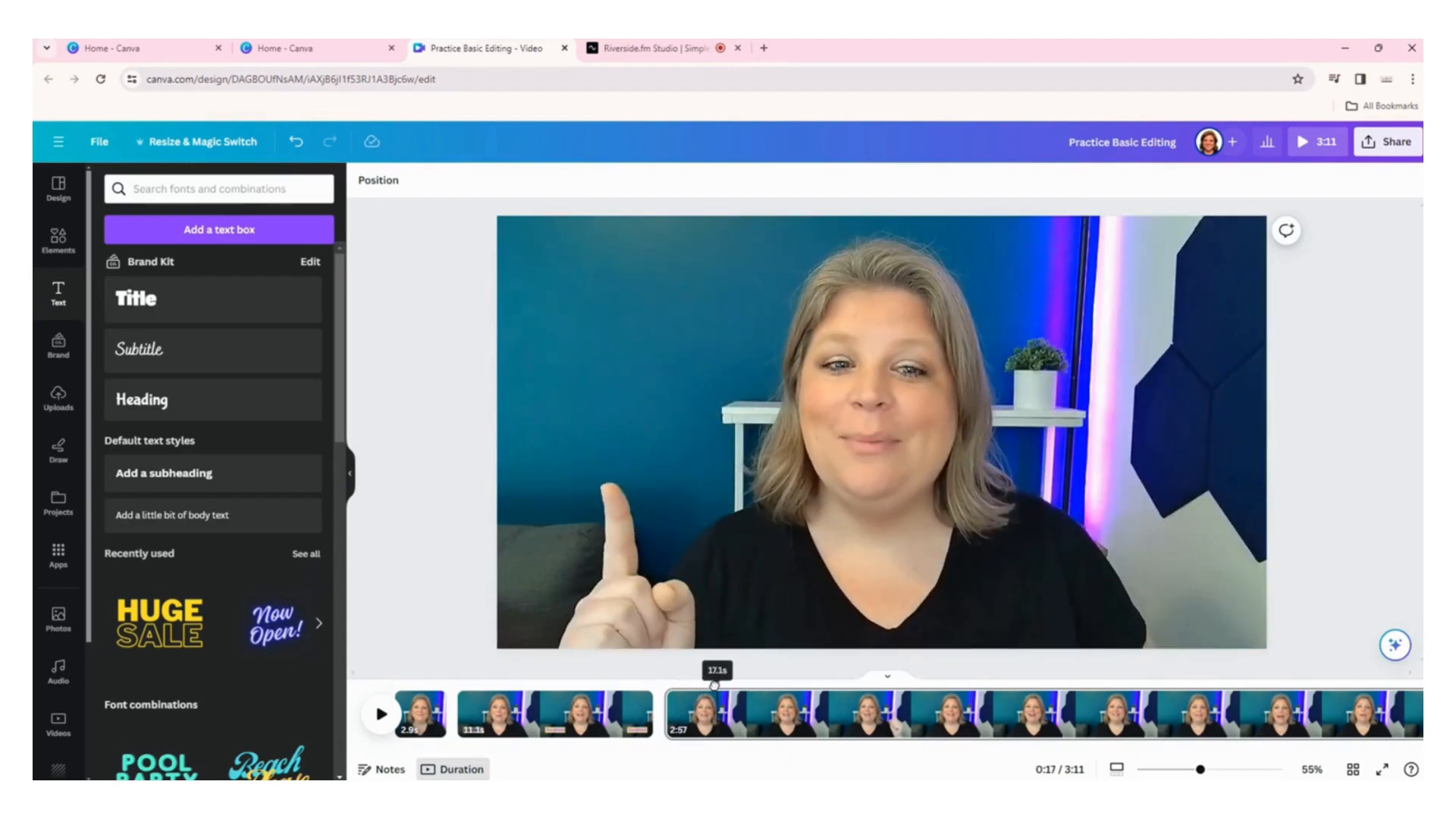
left_click(713, 684)
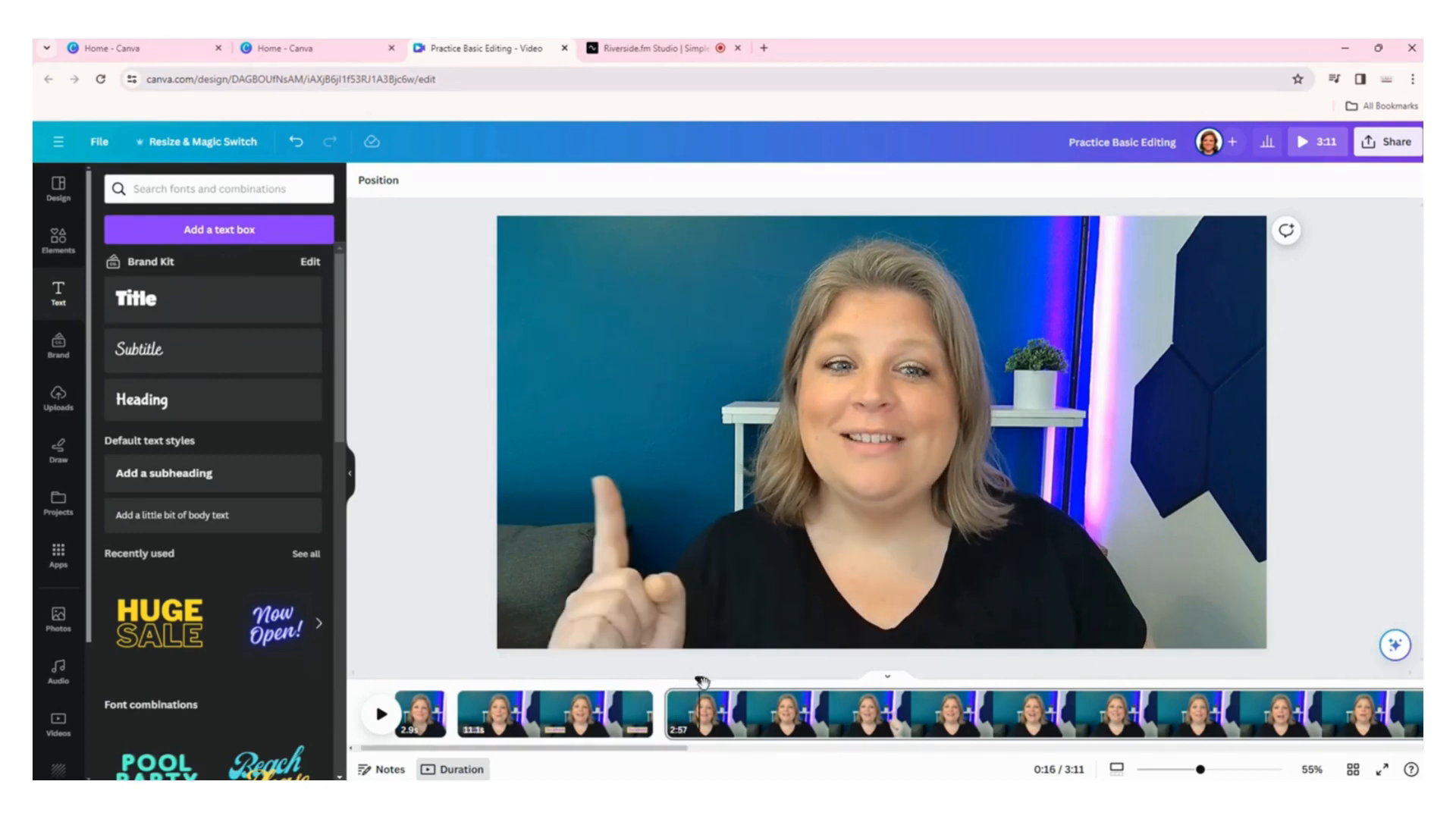
key("s")
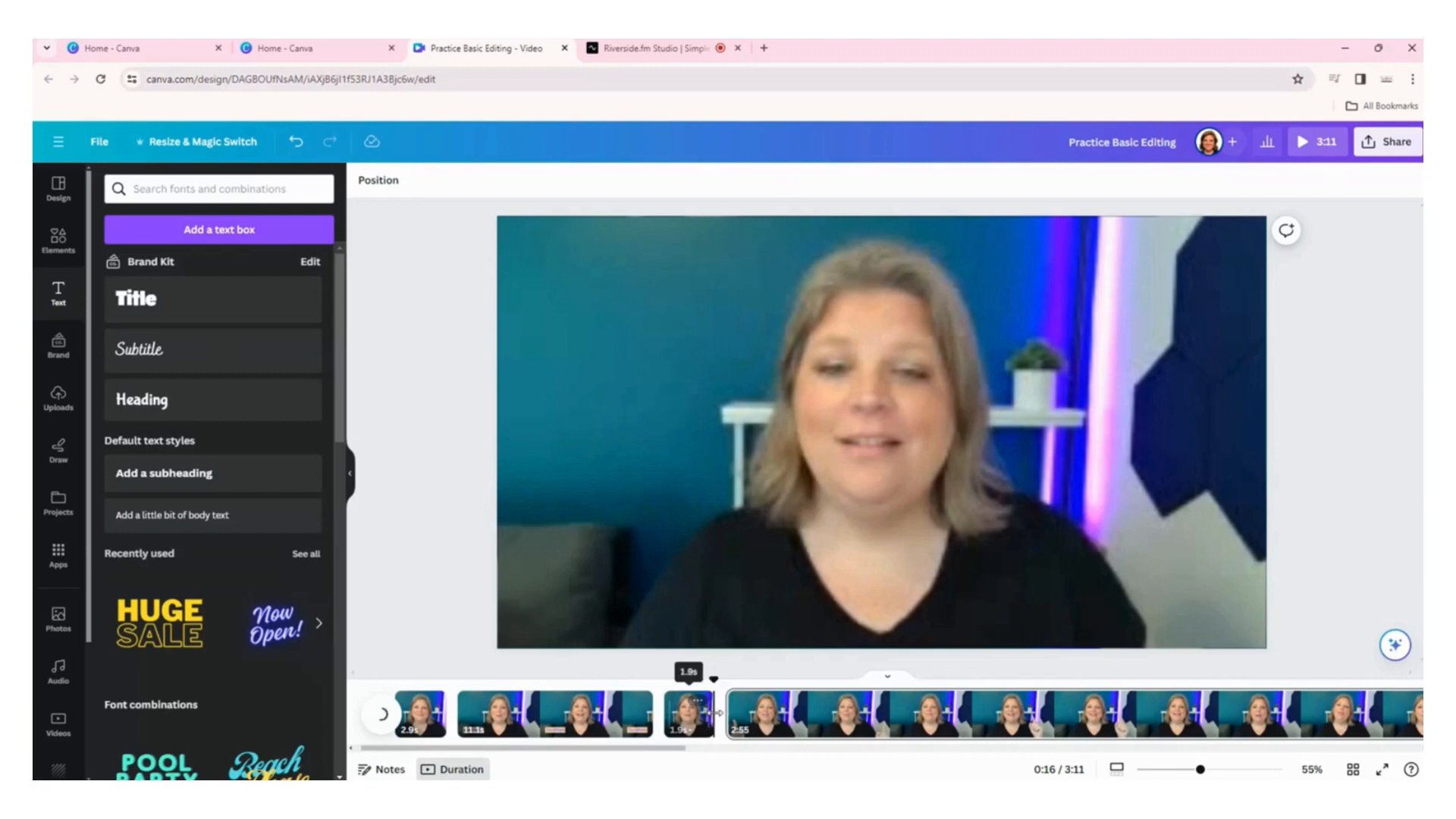
left_click(725, 686)
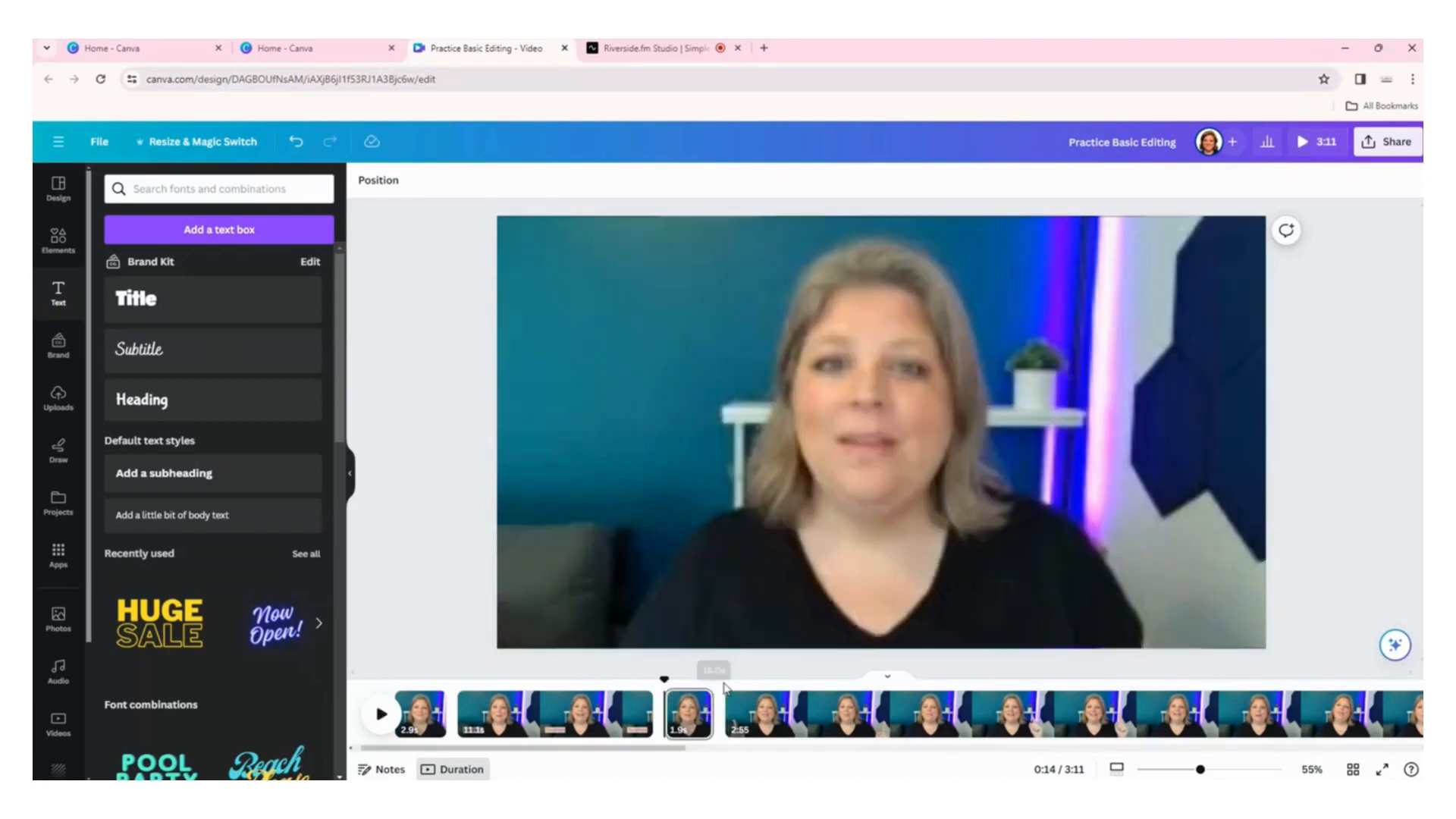
left_click_drag(664, 679, 721, 681)
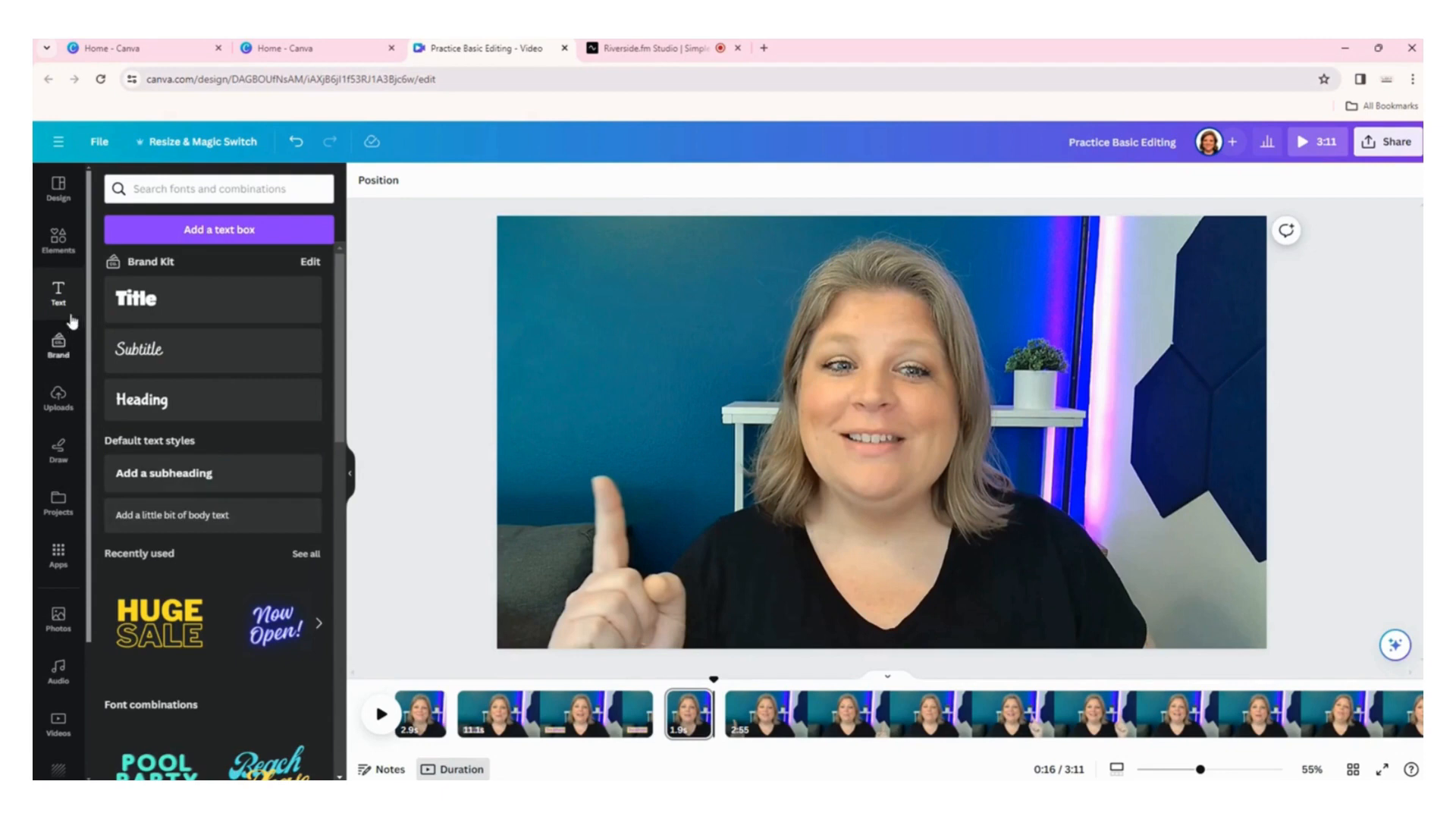
Search the elements for "video editing" and look through the graphics for a suitable illustration.
left_click(64, 259)
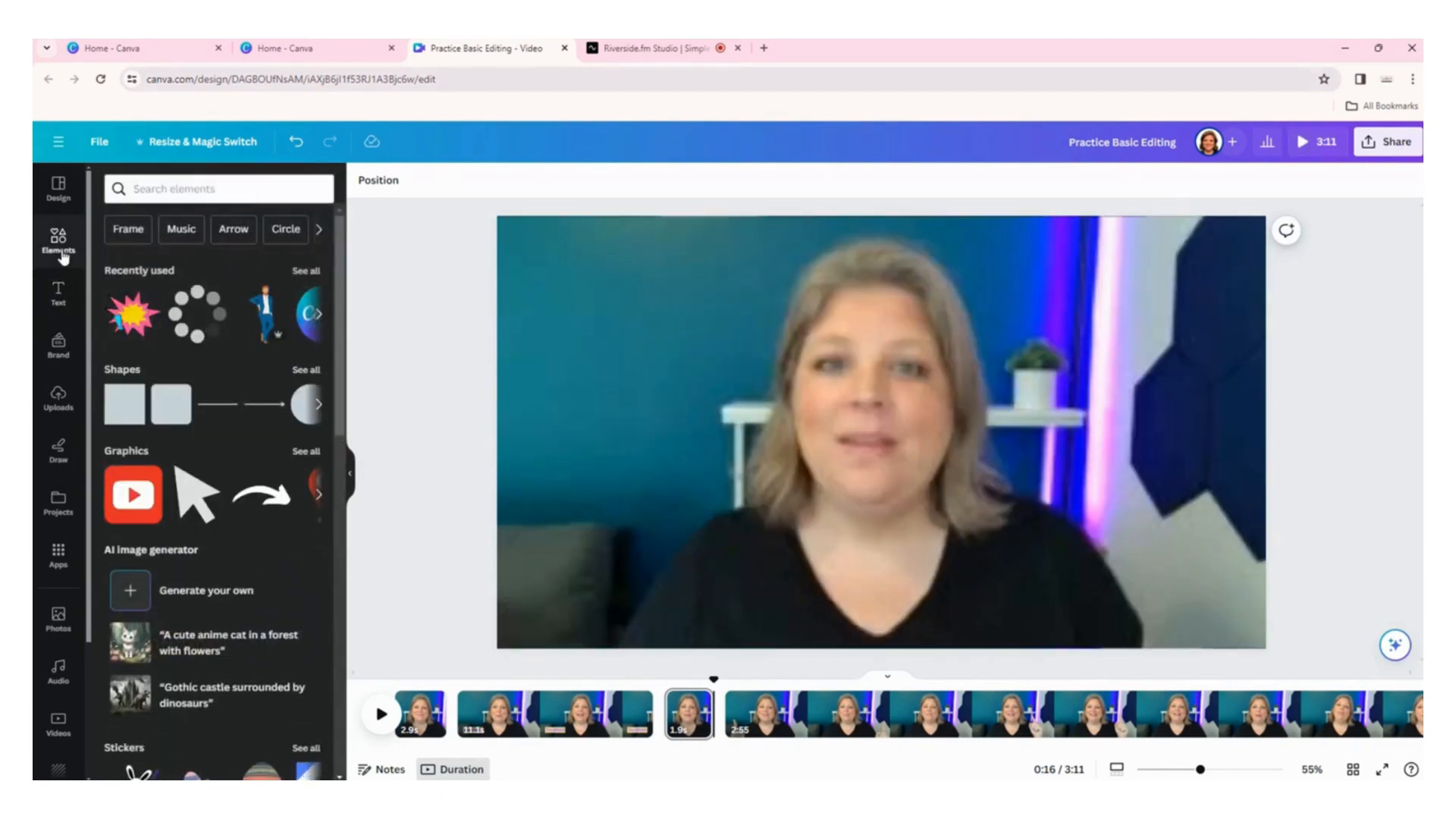
left_click(174, 193)
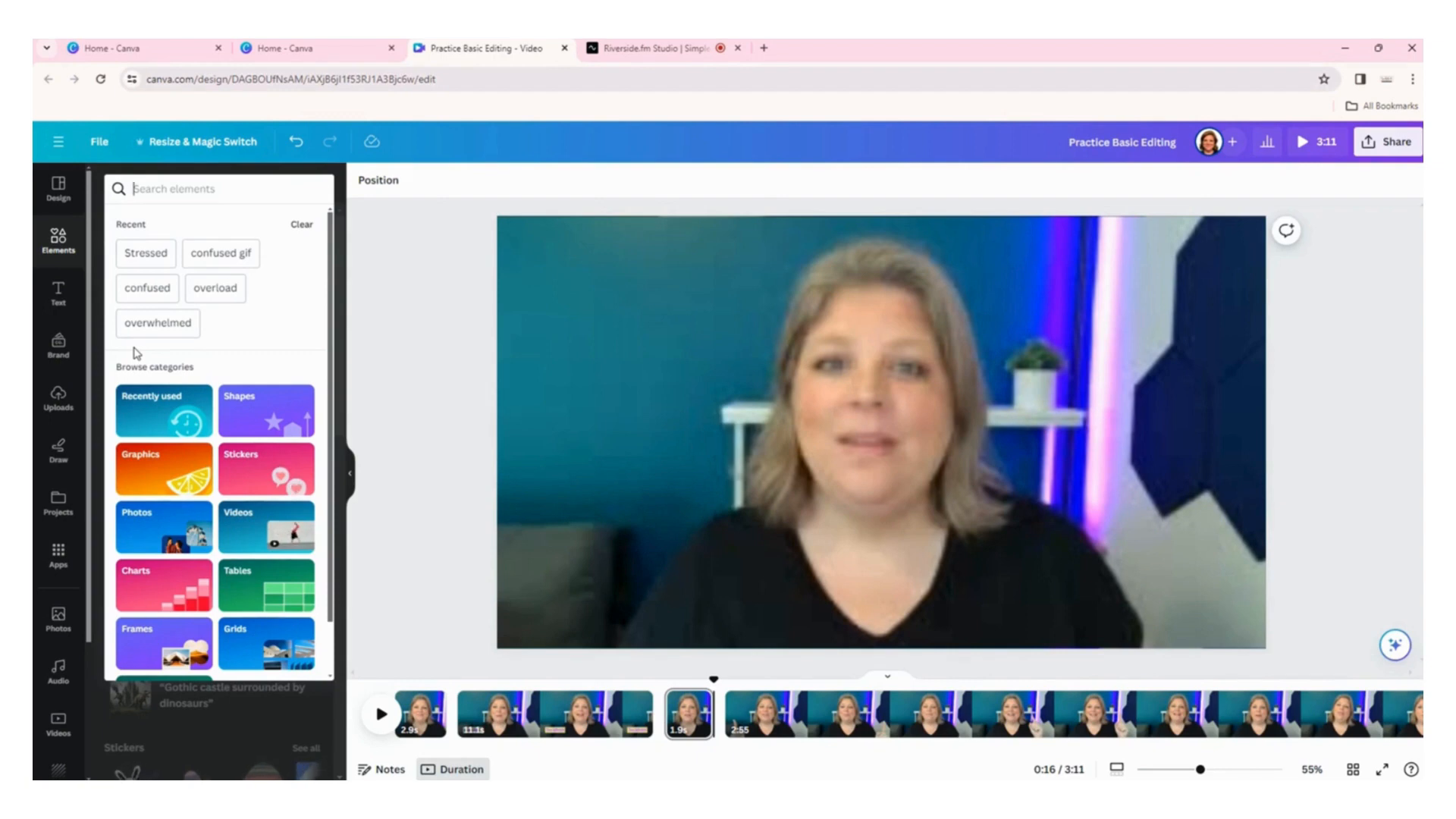
type("video")
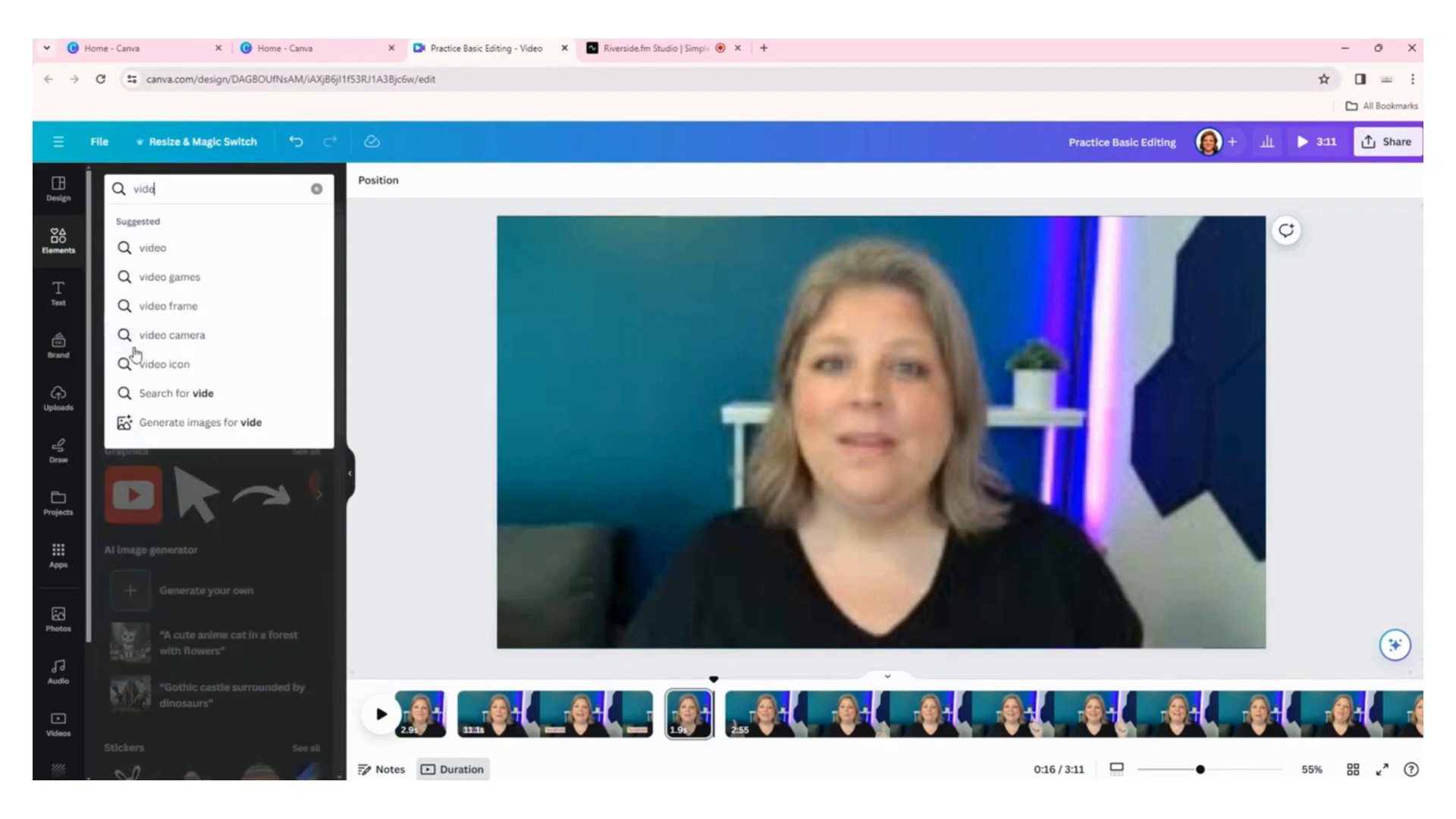
type(" edit")
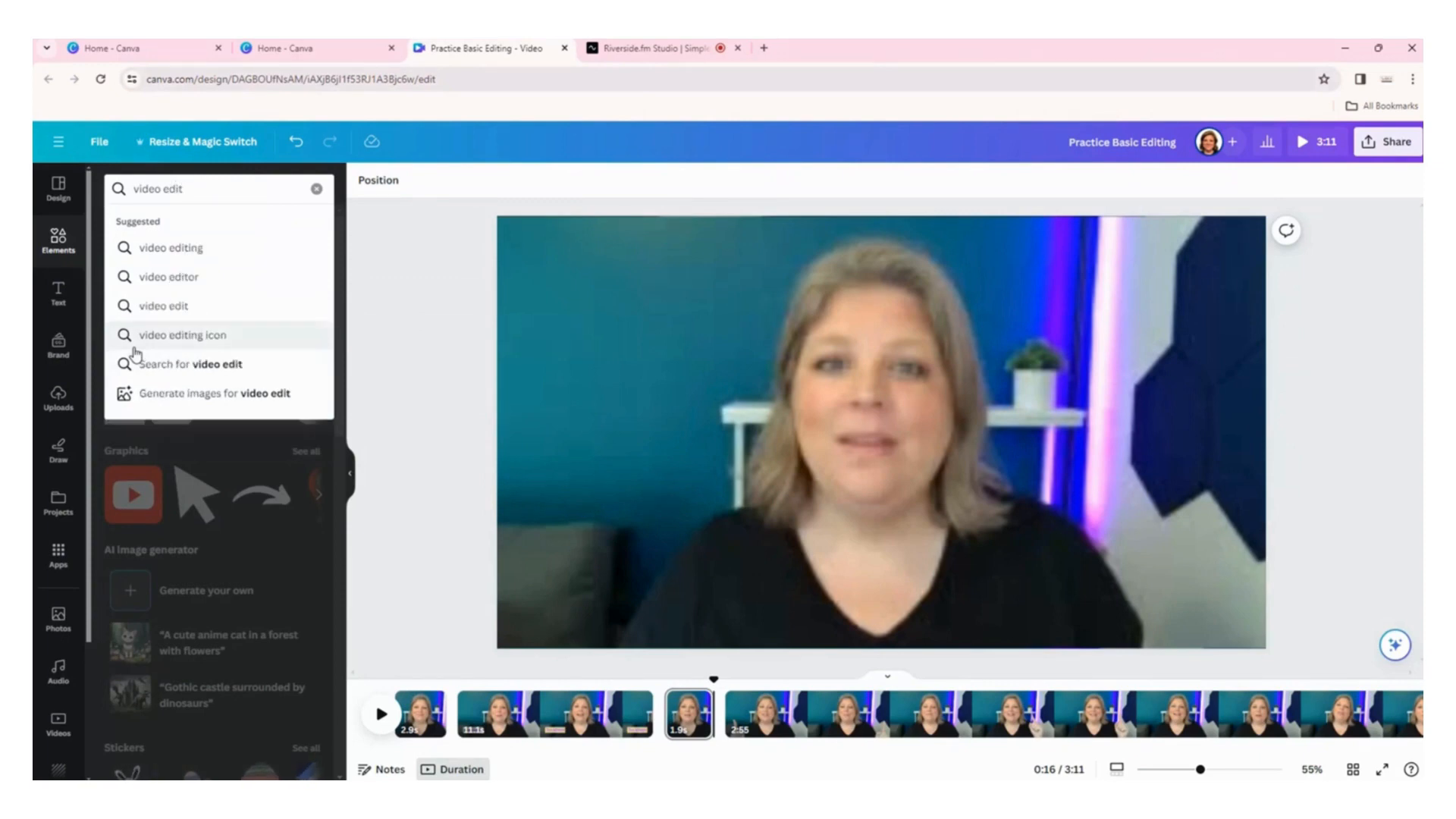
type("ing")
key("Return")
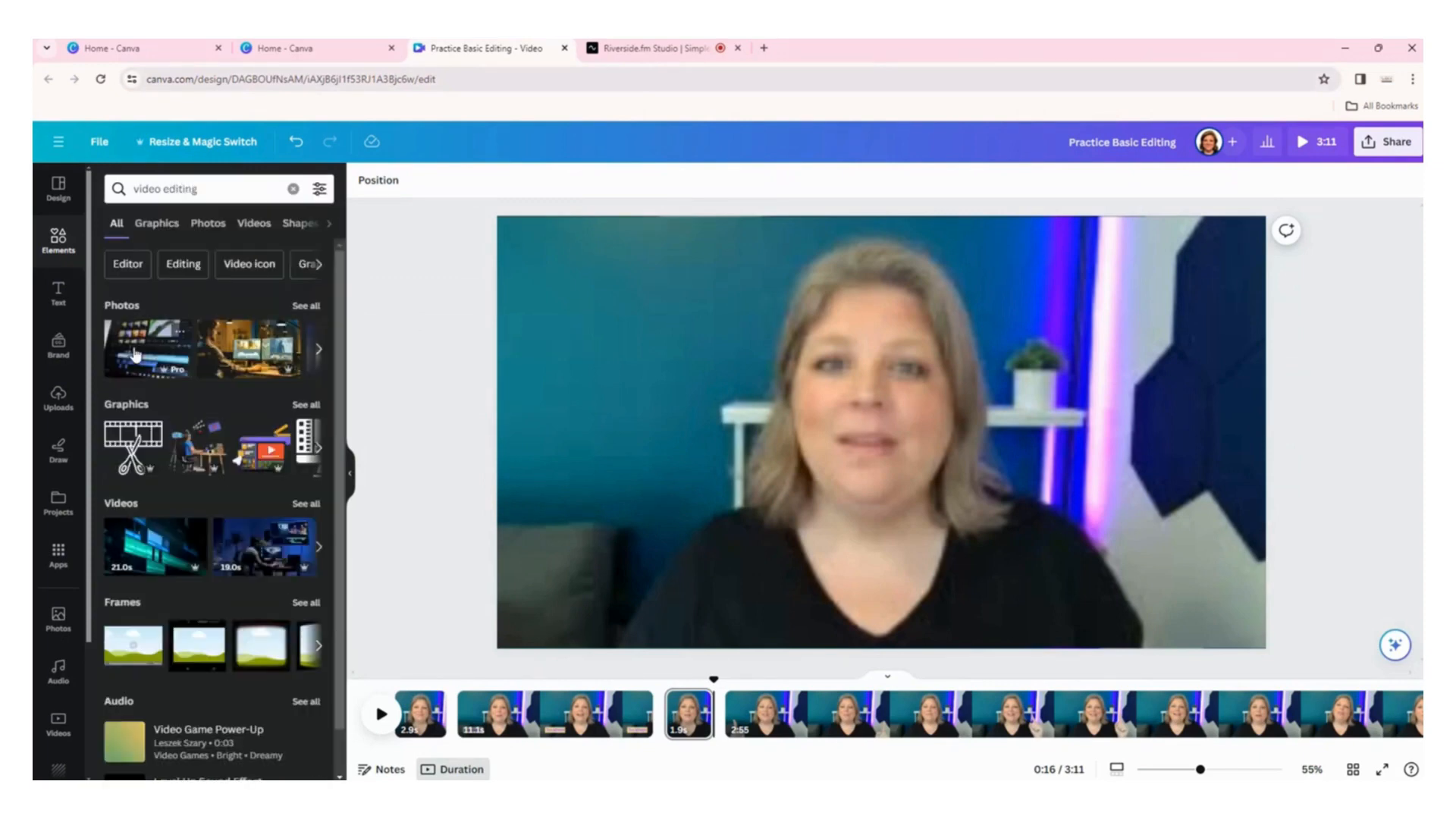
left_click(152, 227)
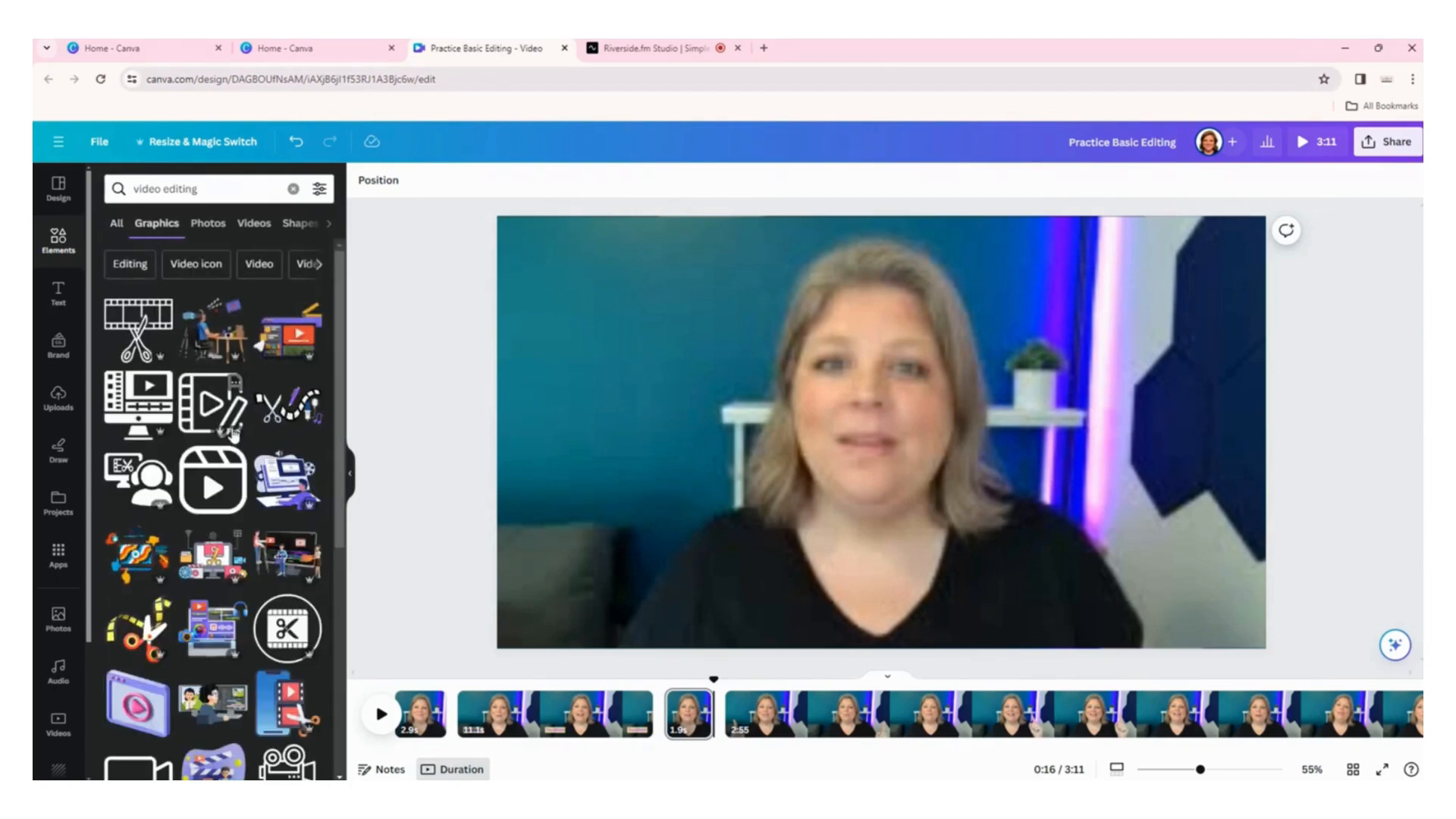
scroll(234, 434, "down", 4)
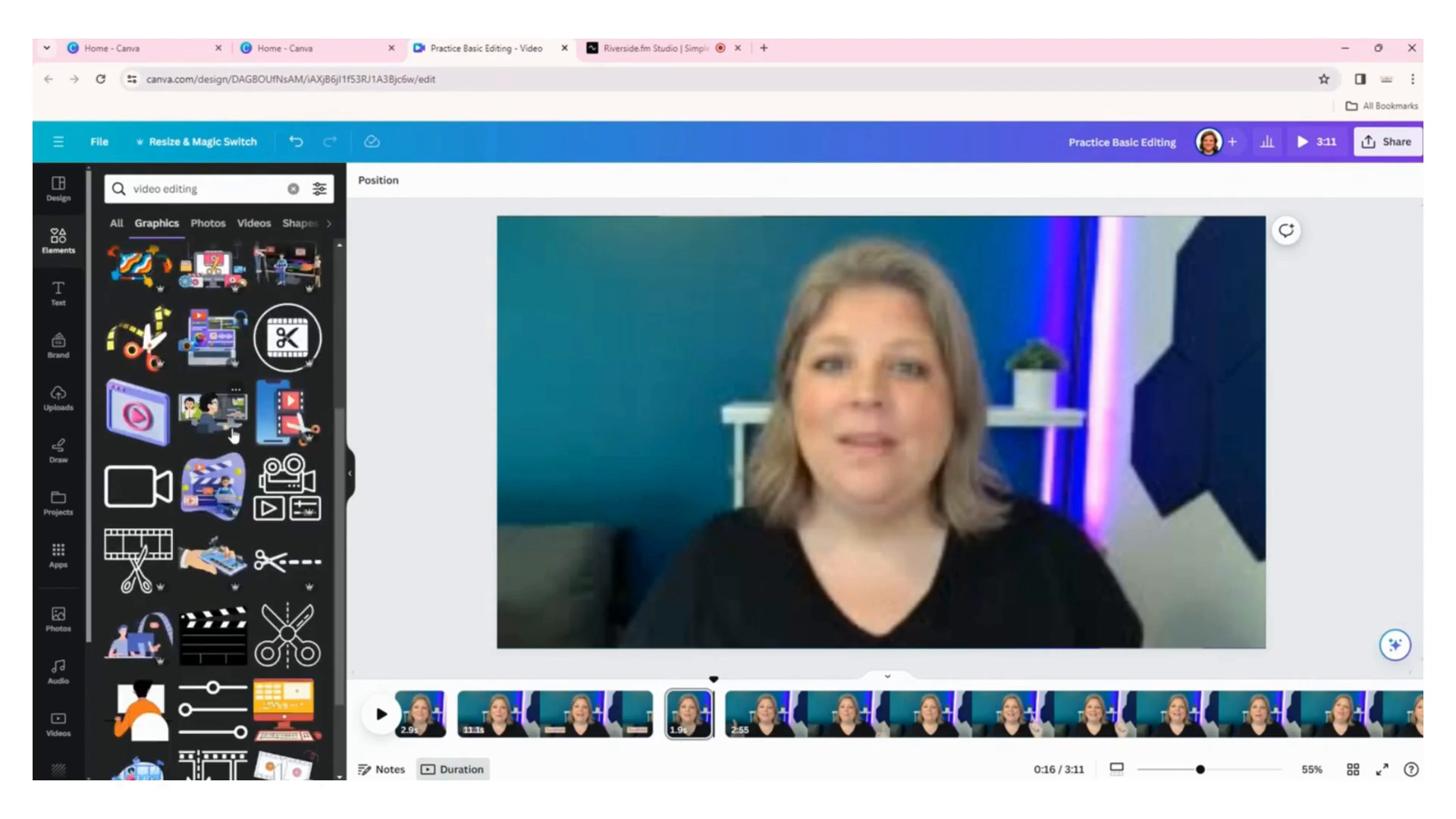
scroll(234, 433, "down", 4)
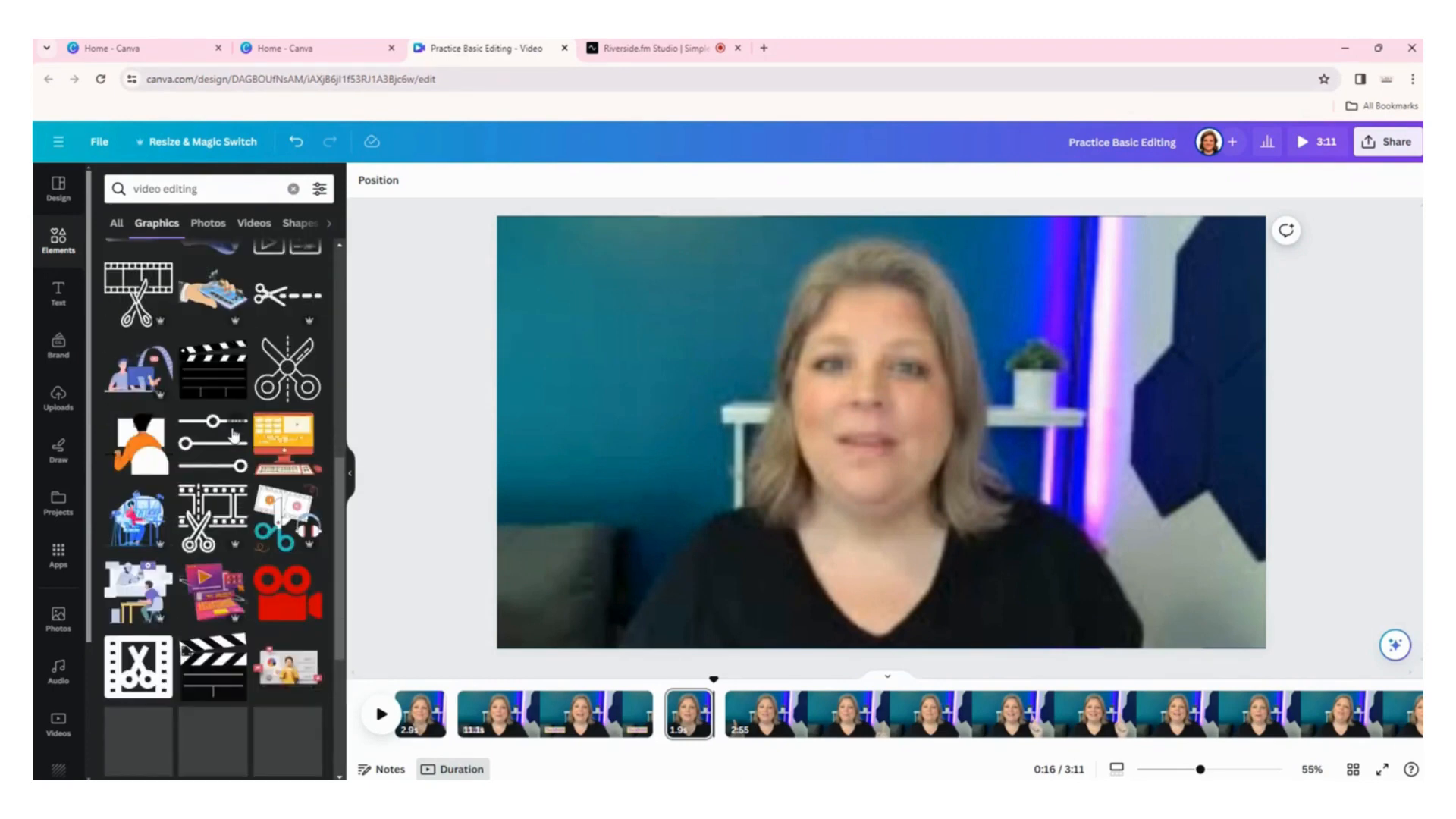
scroll(234, 434, "down", 1)
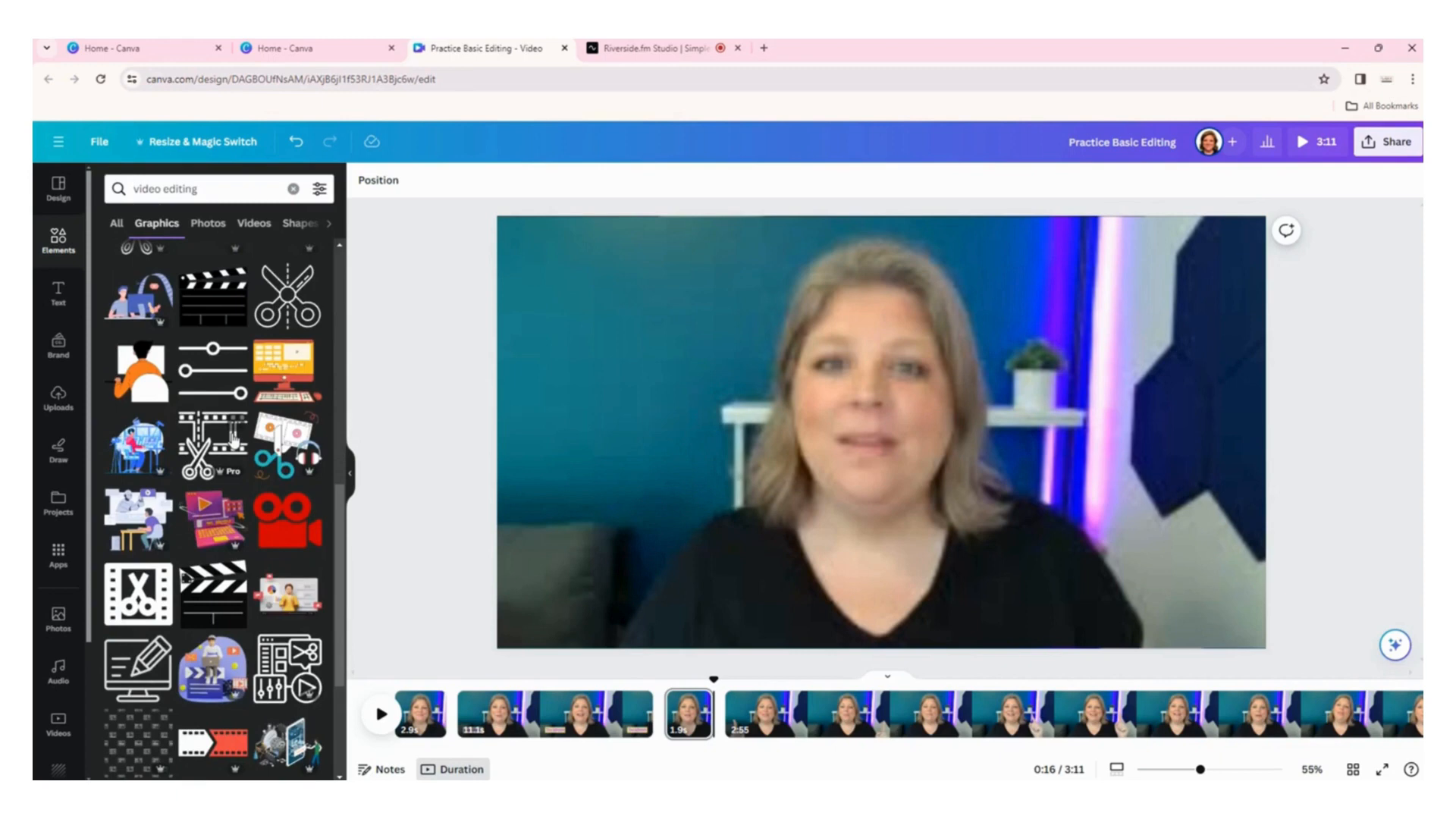
scroll(235, 441, "down", 4)
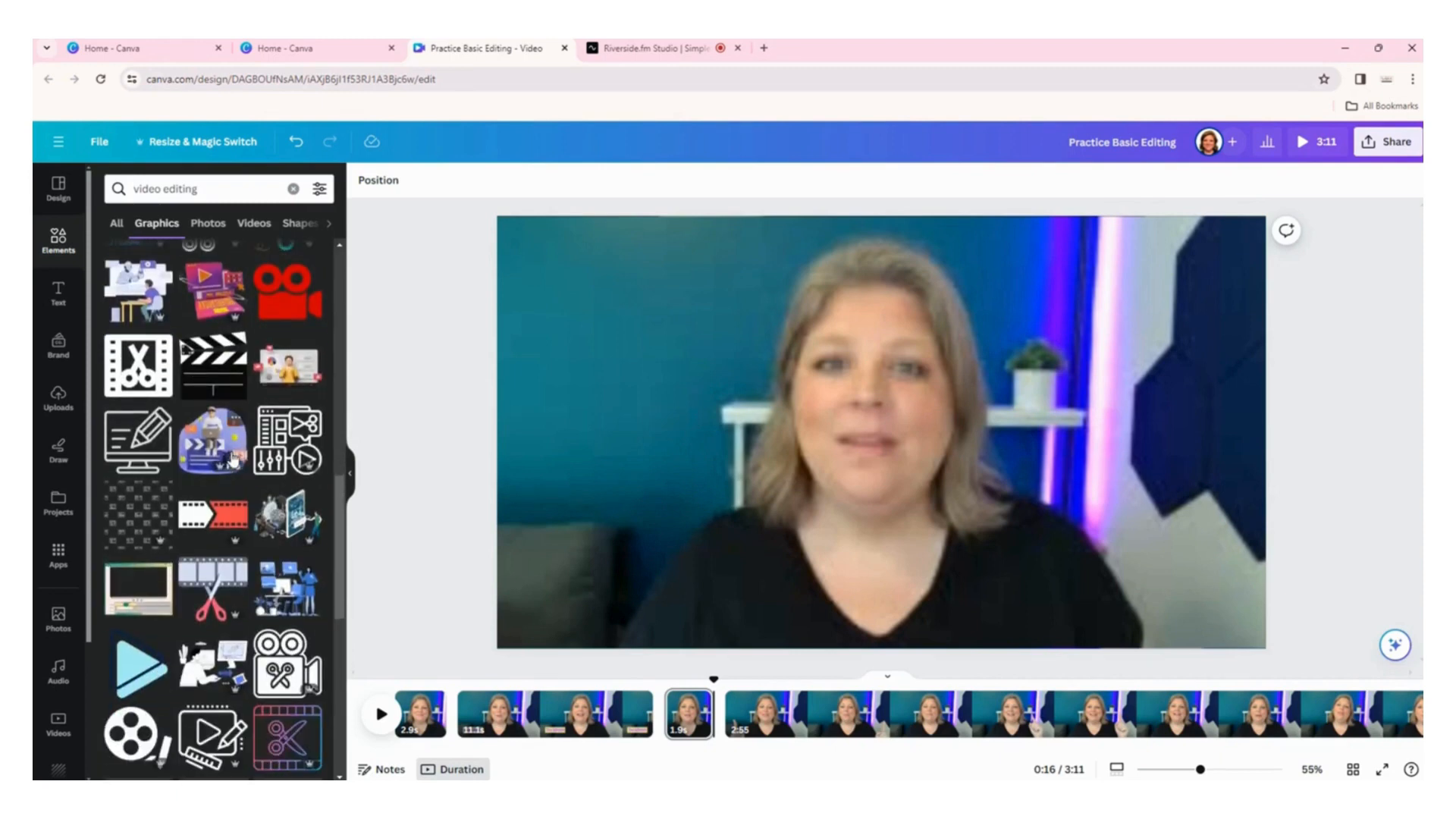
scroll(234, 459, "down", 5)
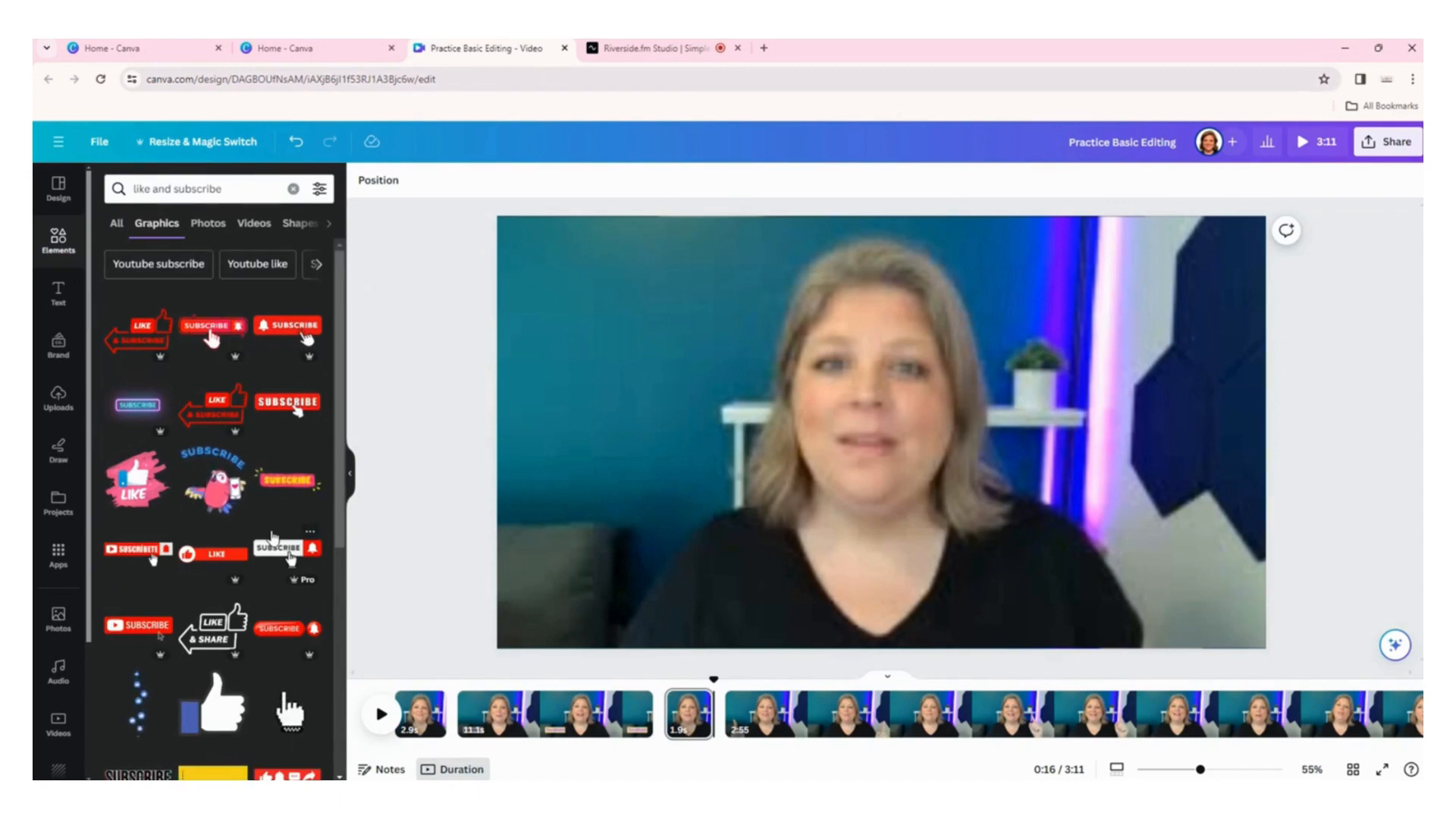
Browse the "like and subscribe" graphics and add the pink LIKE thumbs-up graphic to the 2:55 clip.
scroll(274, 537, "down", 3)
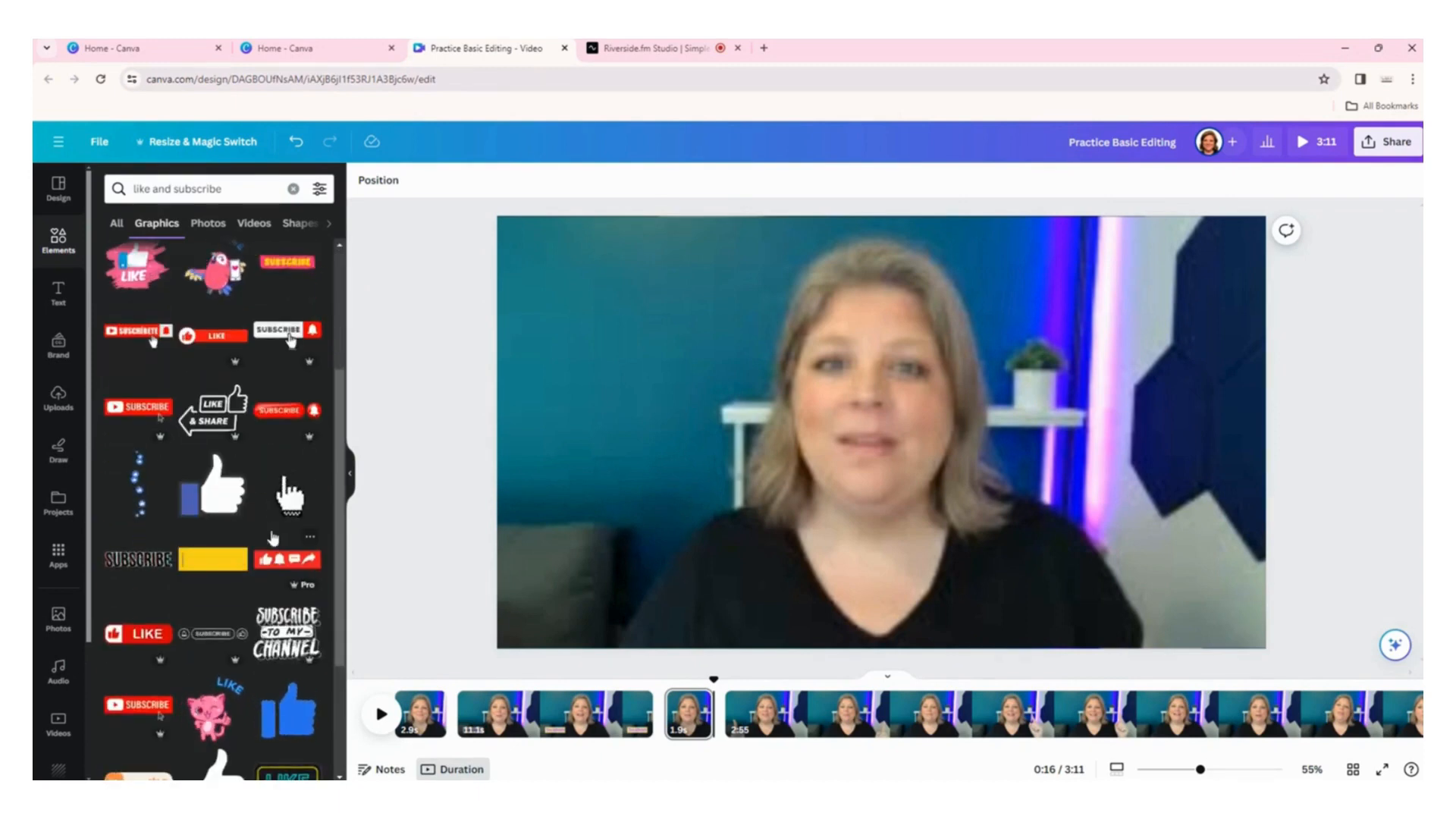
scroll(274, 537, "down", 3)
scroll(274, 537, "down", 3)
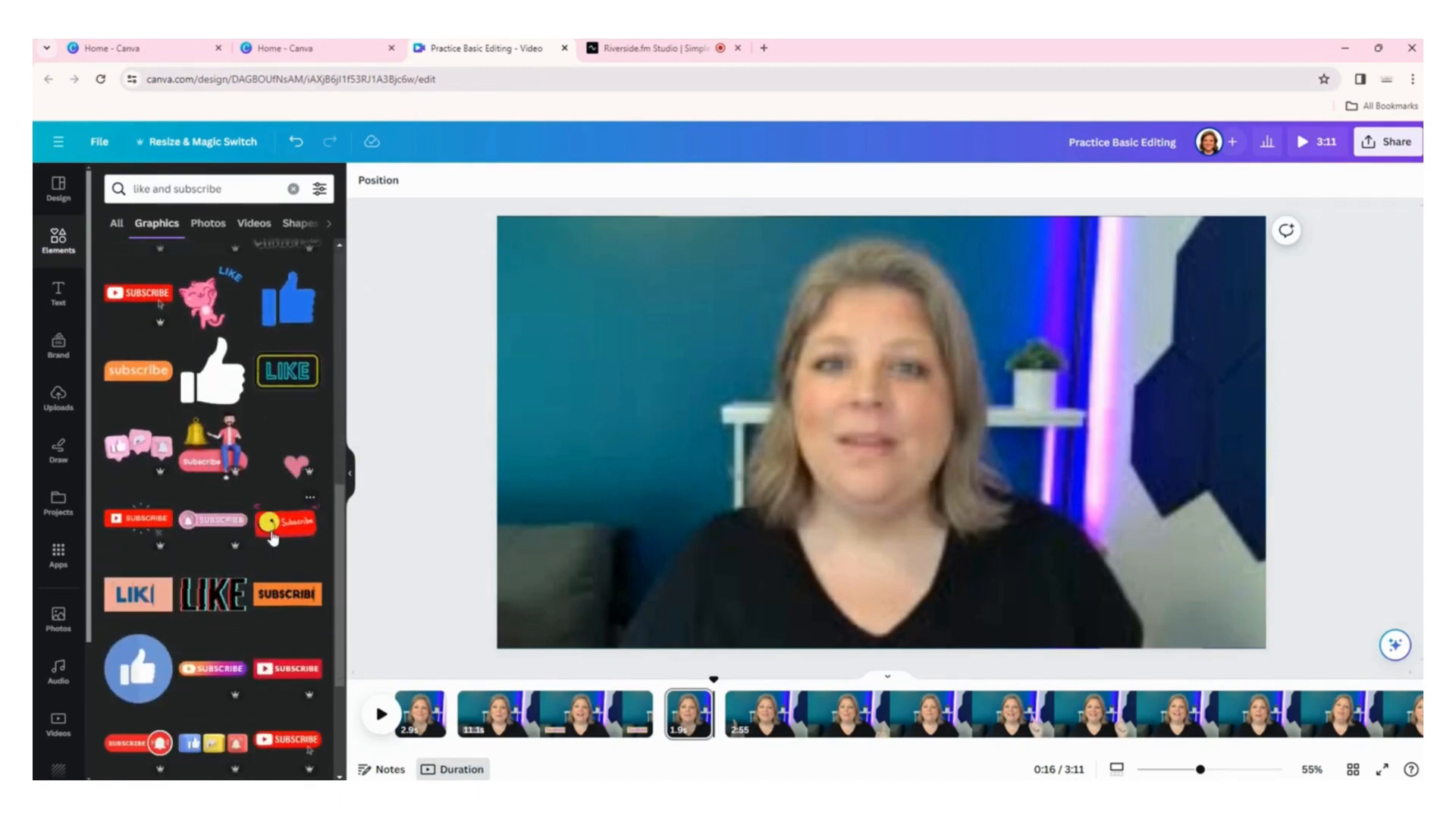
scroll(274, 537, "up", 9)
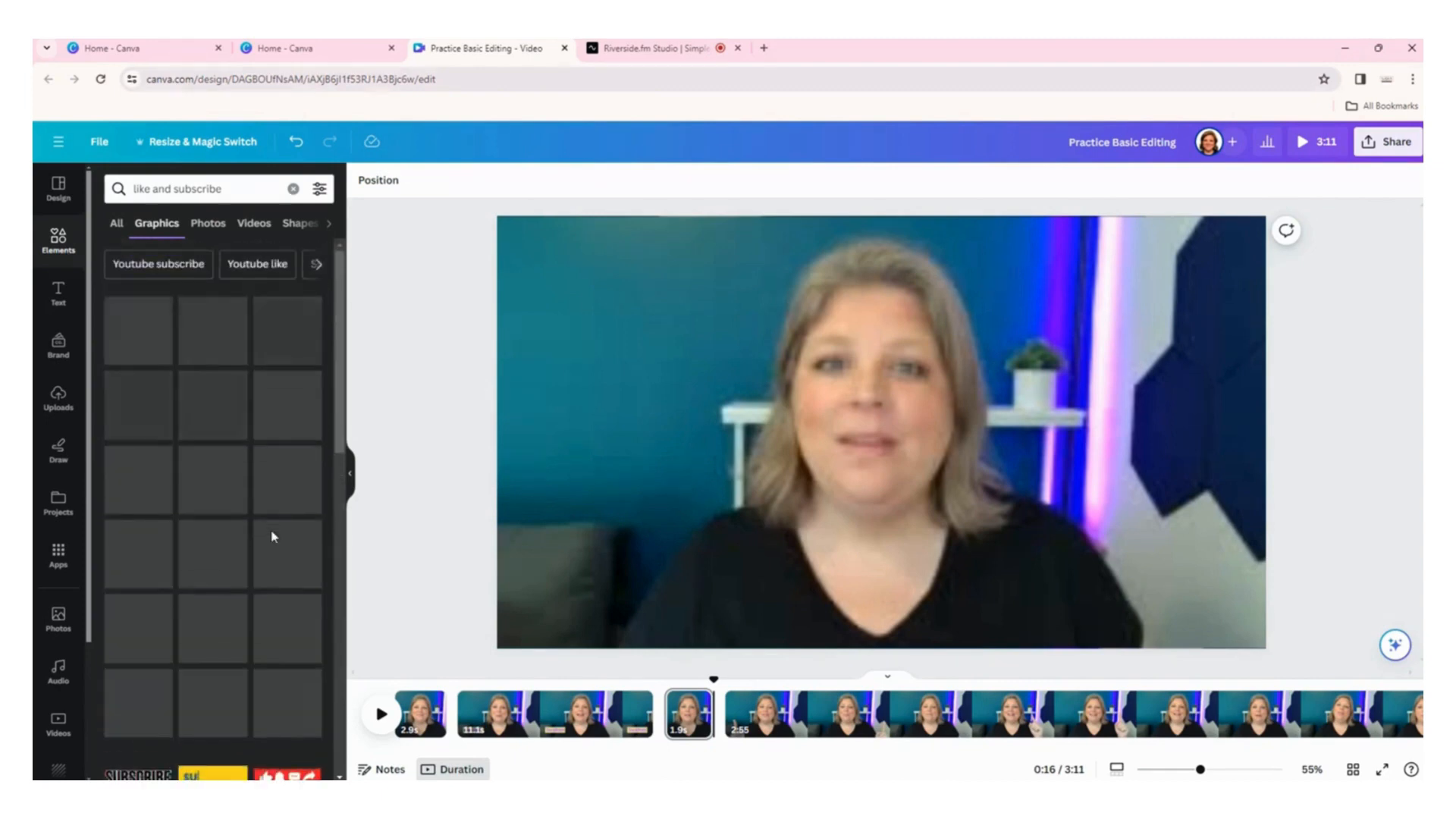
left_click(137, 480)
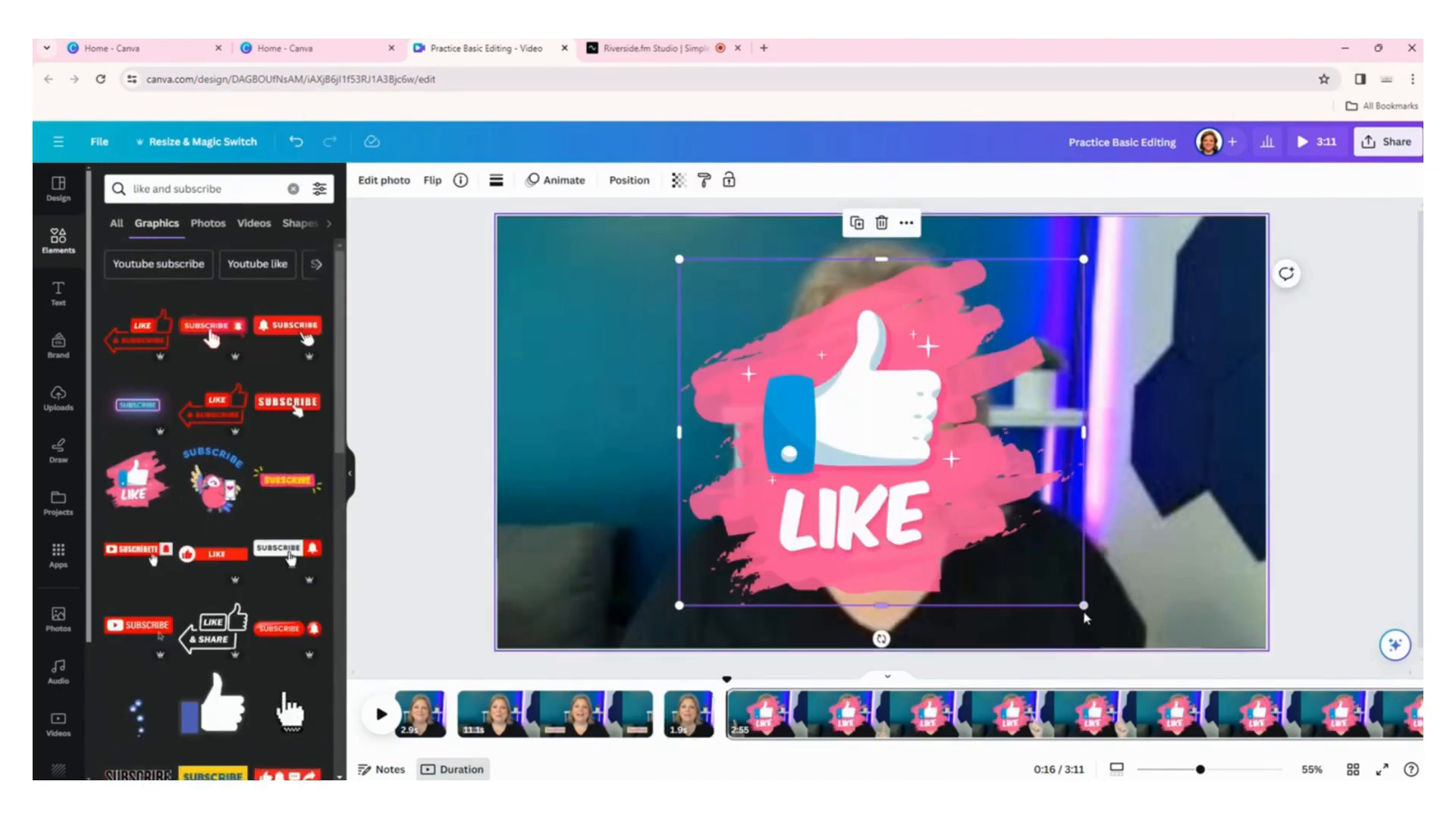
Shrink the LIKE graphic, tilt it slightly counterclockwise, and place it in the upper-left area of the video beside the speaker.
left_click_drag(1083, 605, 834, 377)
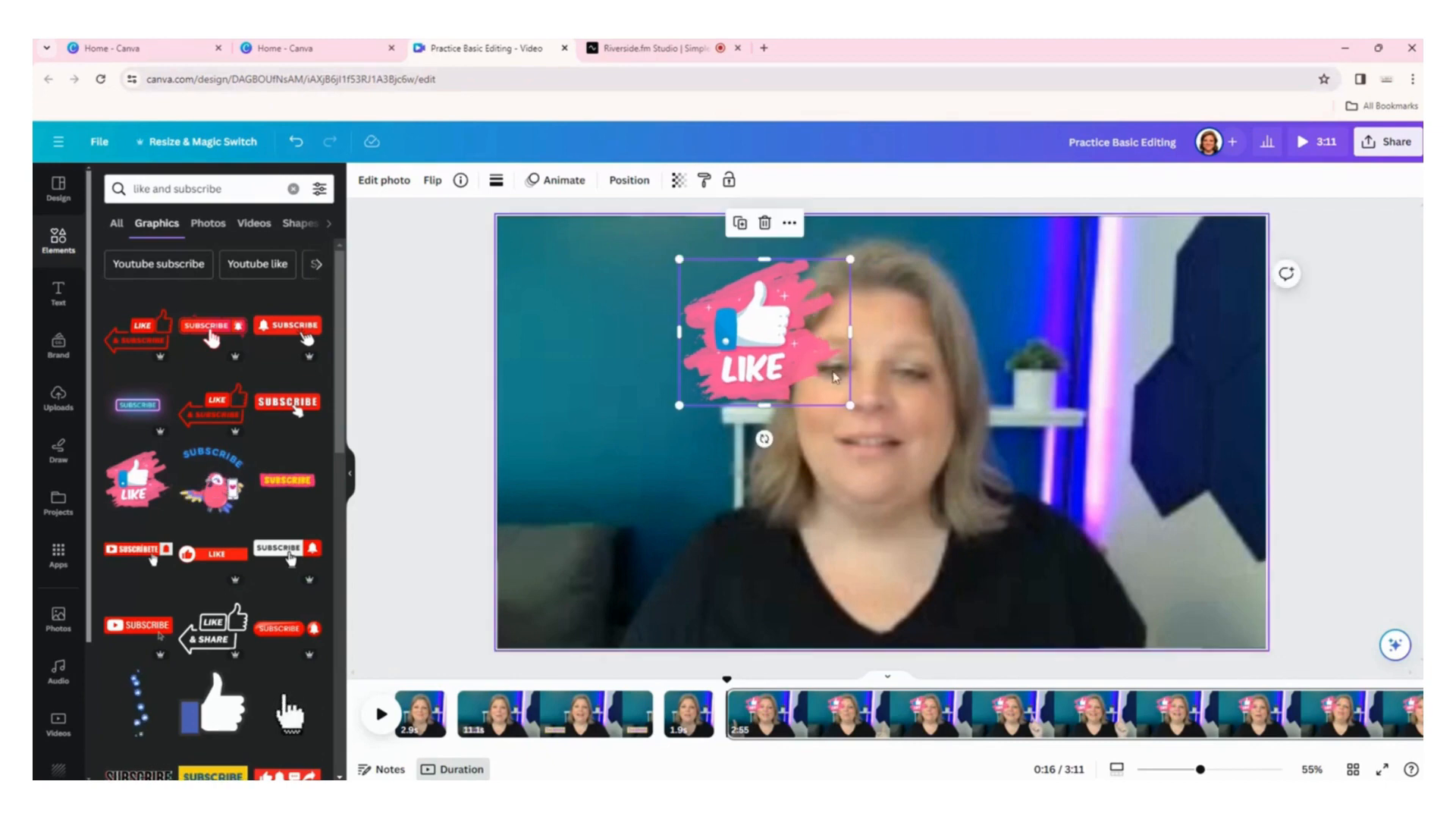
left_click_drag(762, 440, 812, 437)
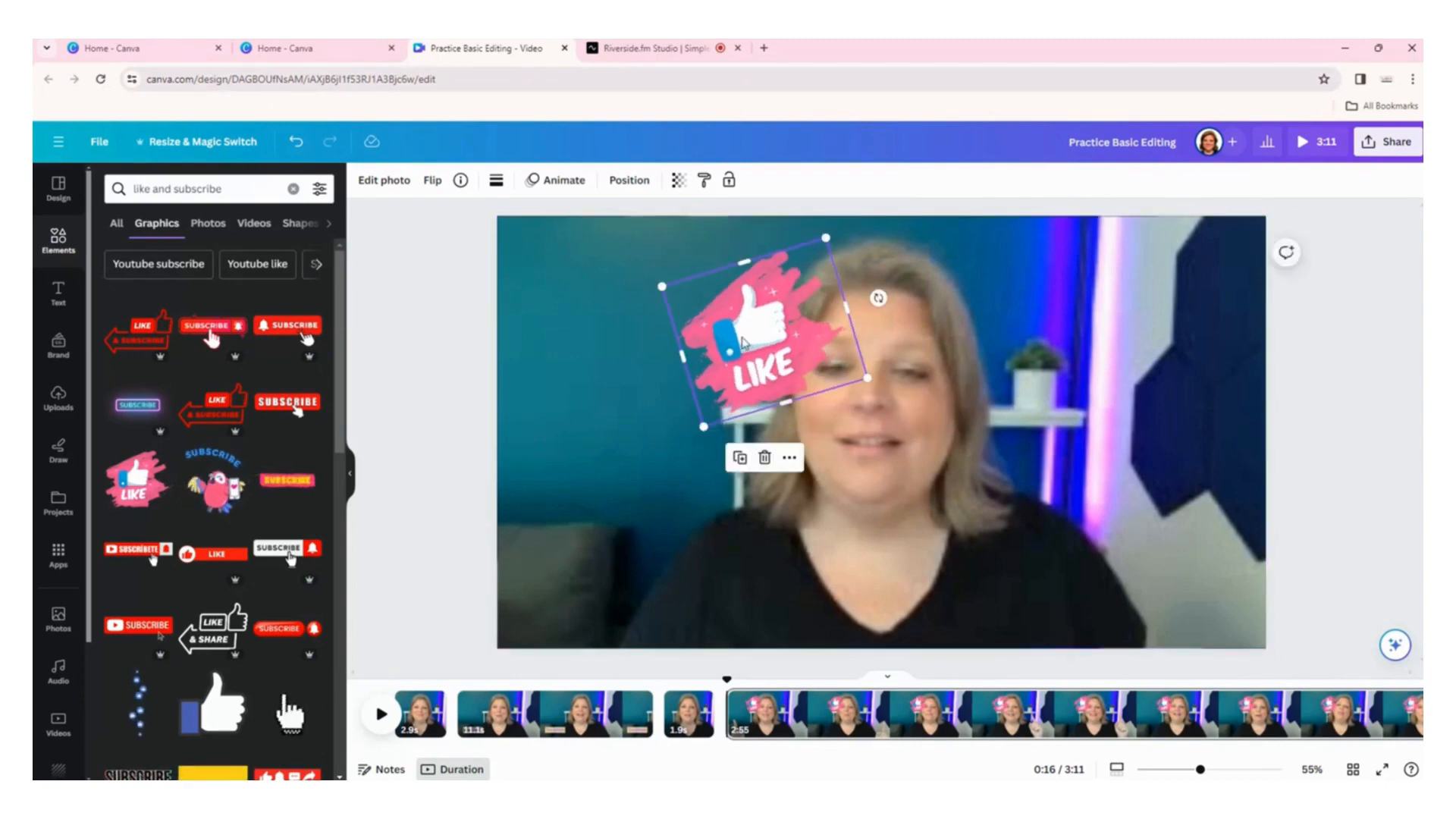
left_click_drag(746, 343, 616, 355)
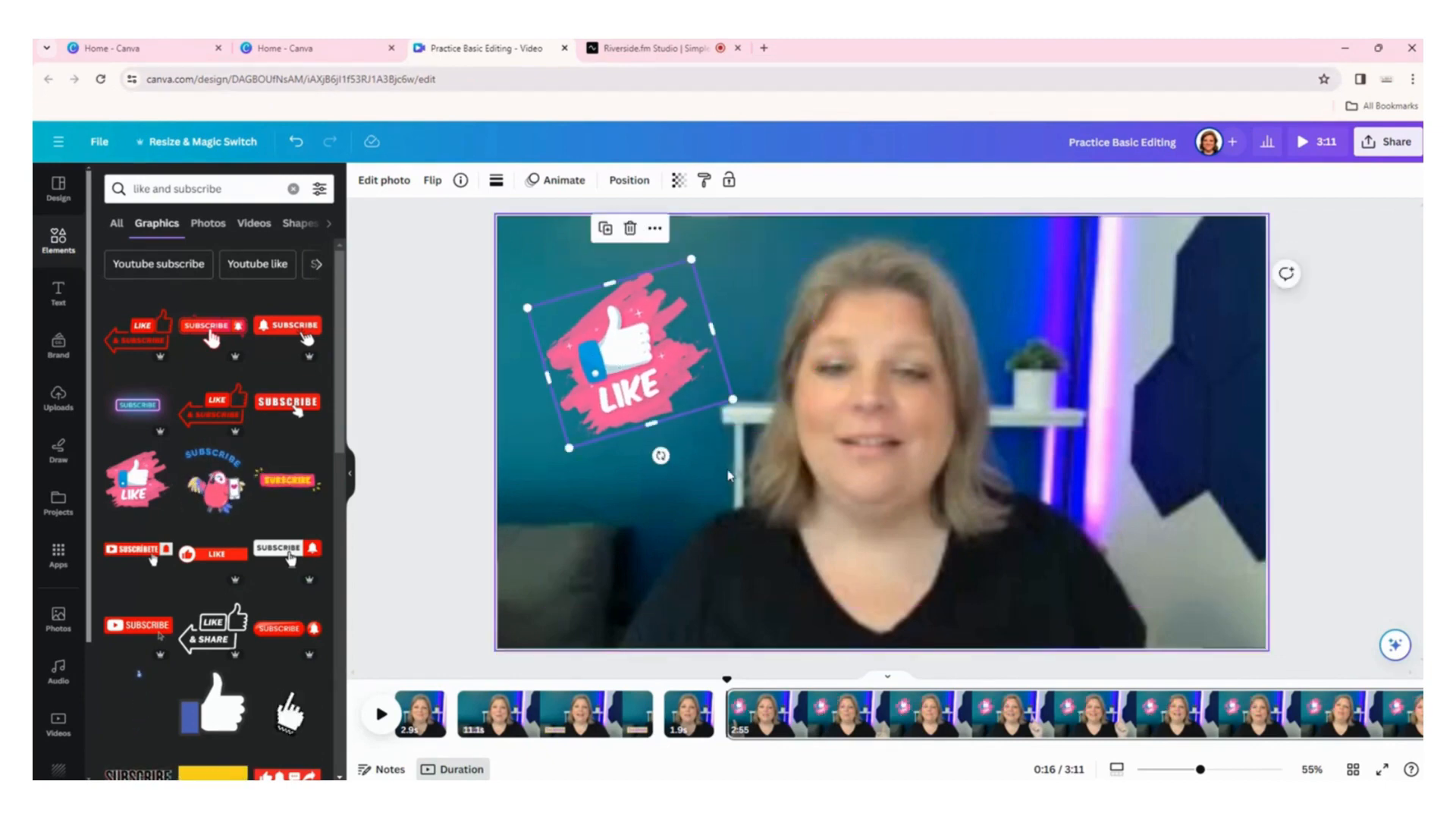
Play the clip with the LIKE graphic to about 0:18 and return the playhead to the clip's start at about 0:16.
left_click(381, 713)
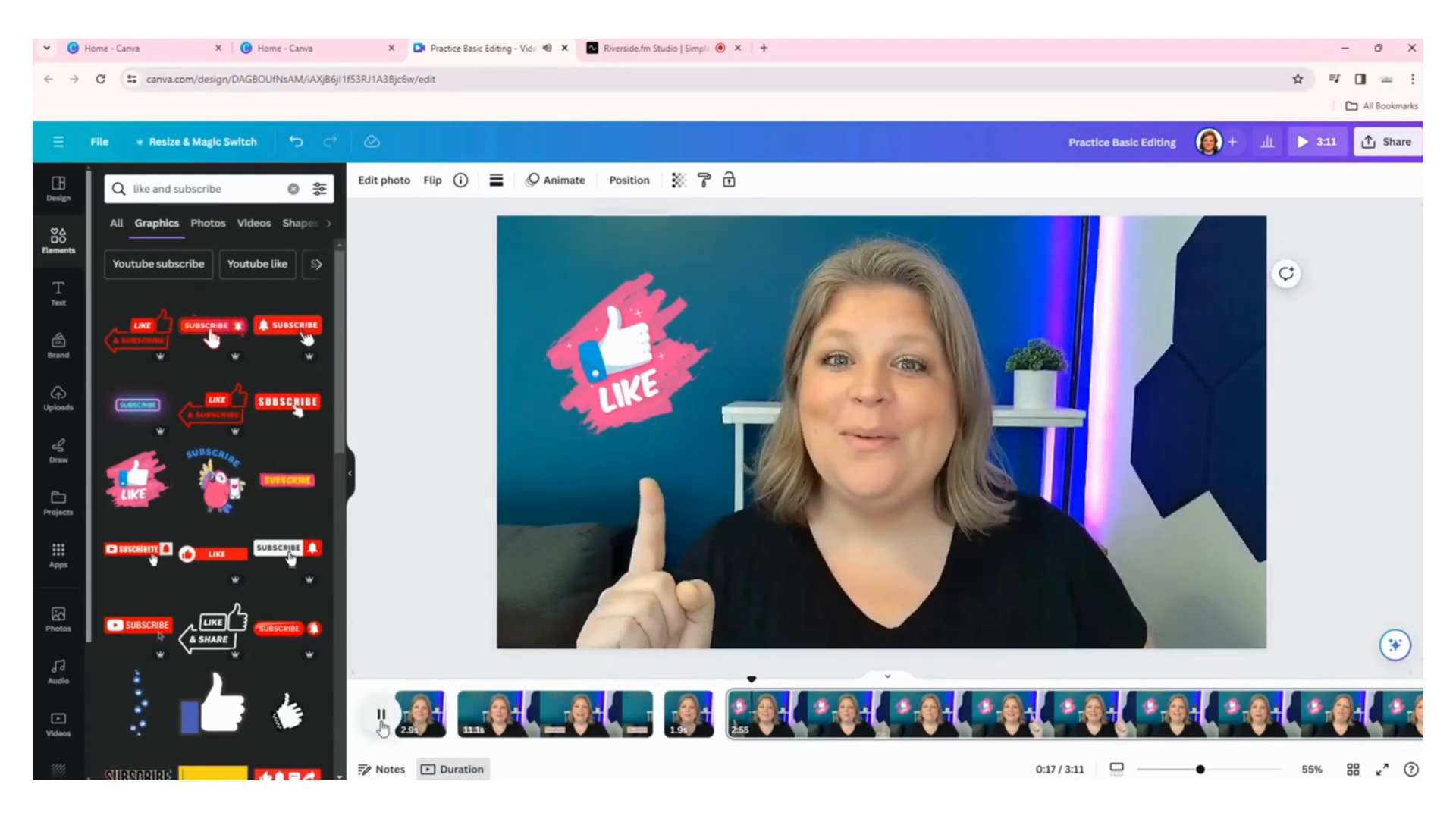
left_click(381, 717)
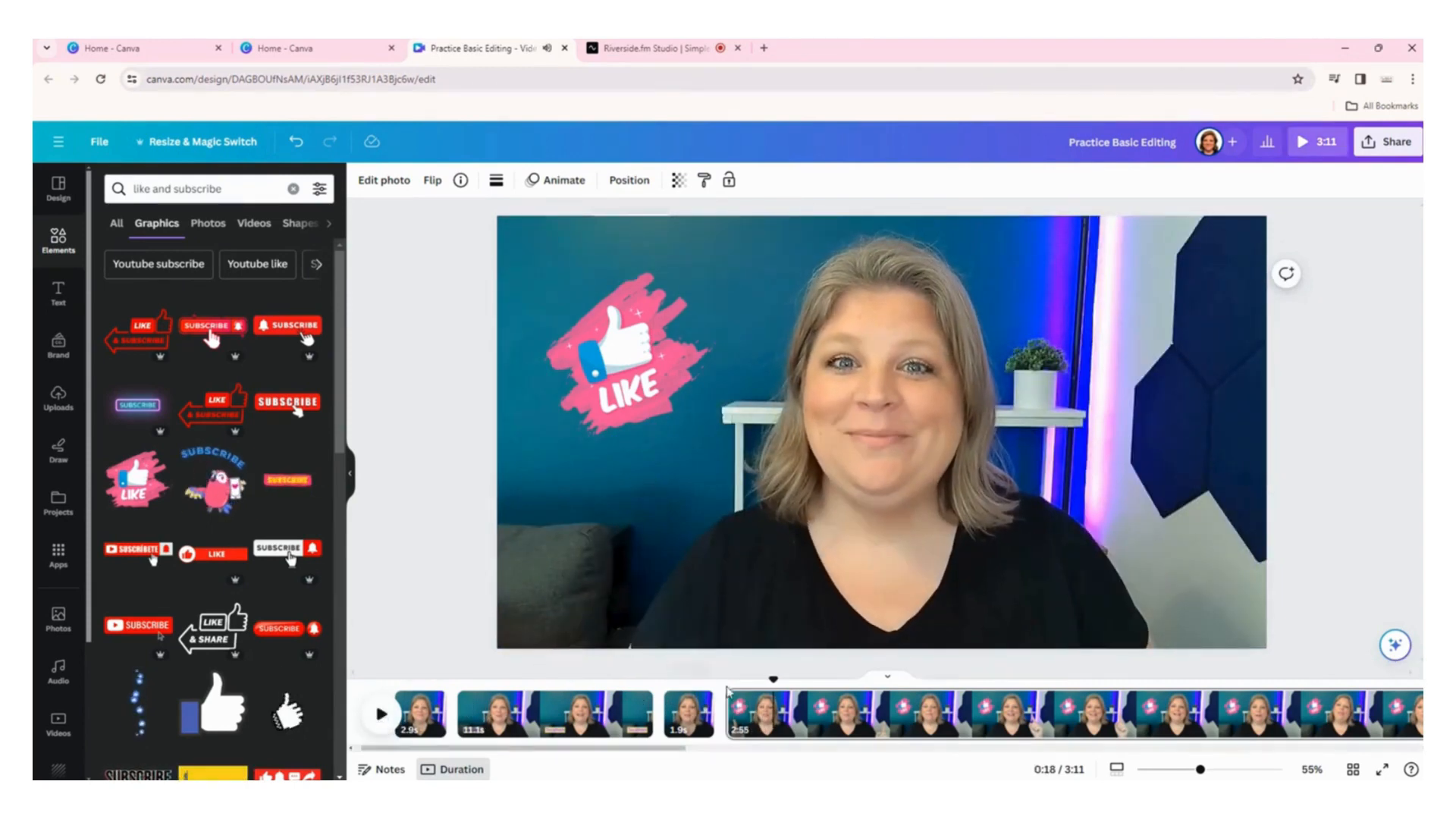
left_click_drag(769, 680, 726, 691)
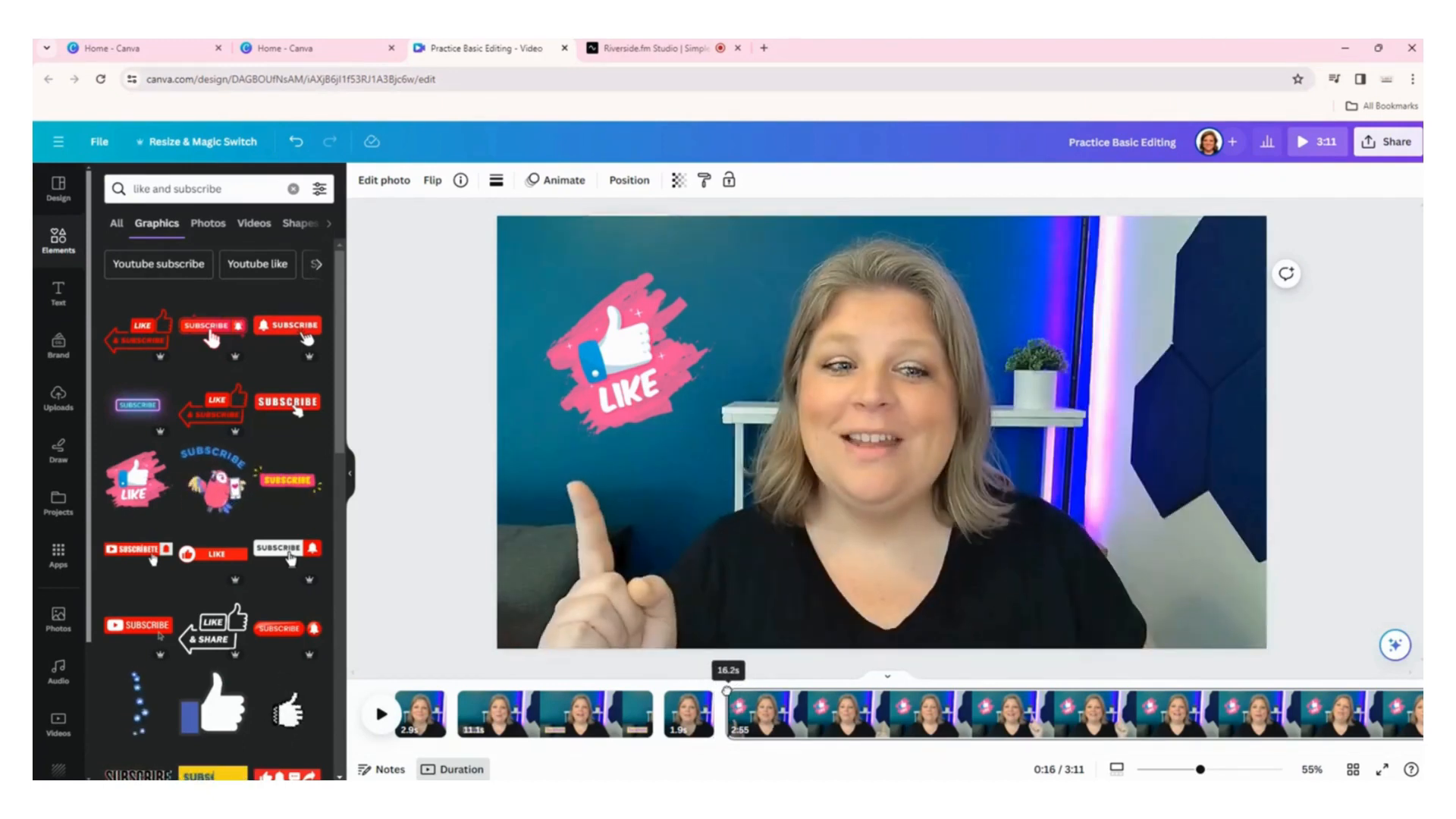
Play the 2:55 clip from its start to about 0:18 on the timeline and split it there.
left_click(379, 715)
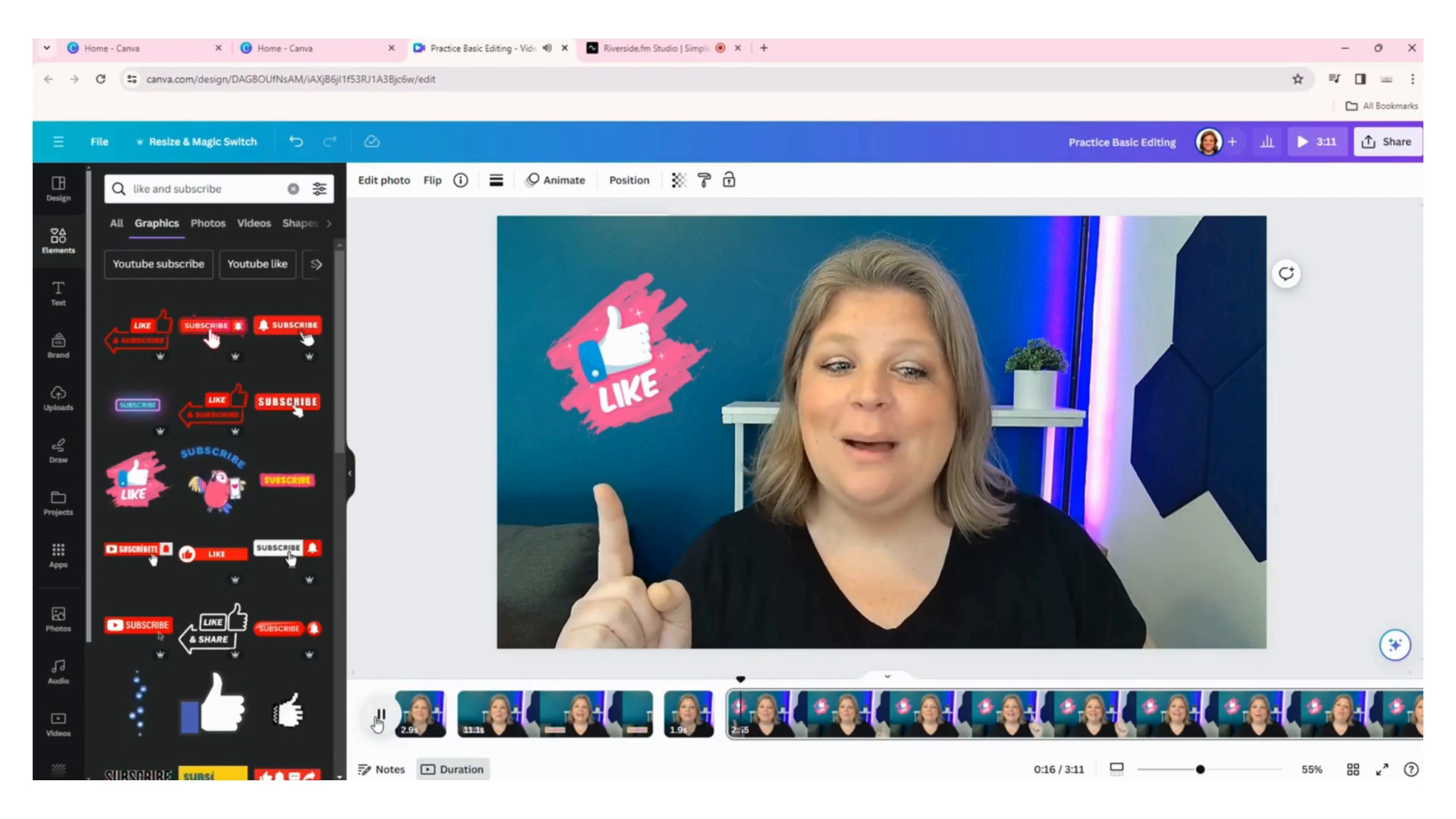
left_click(379, 715)
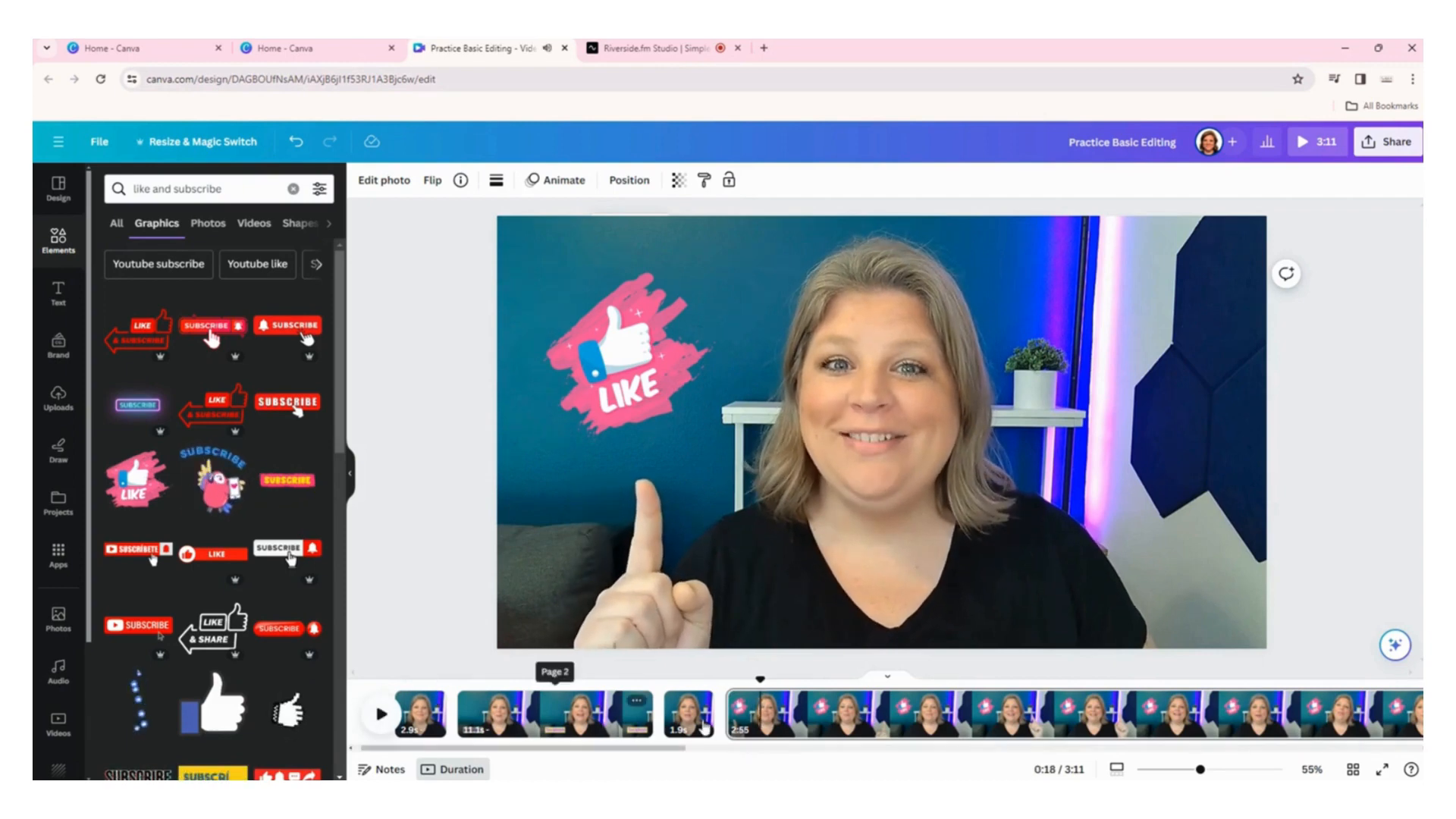
key("s")
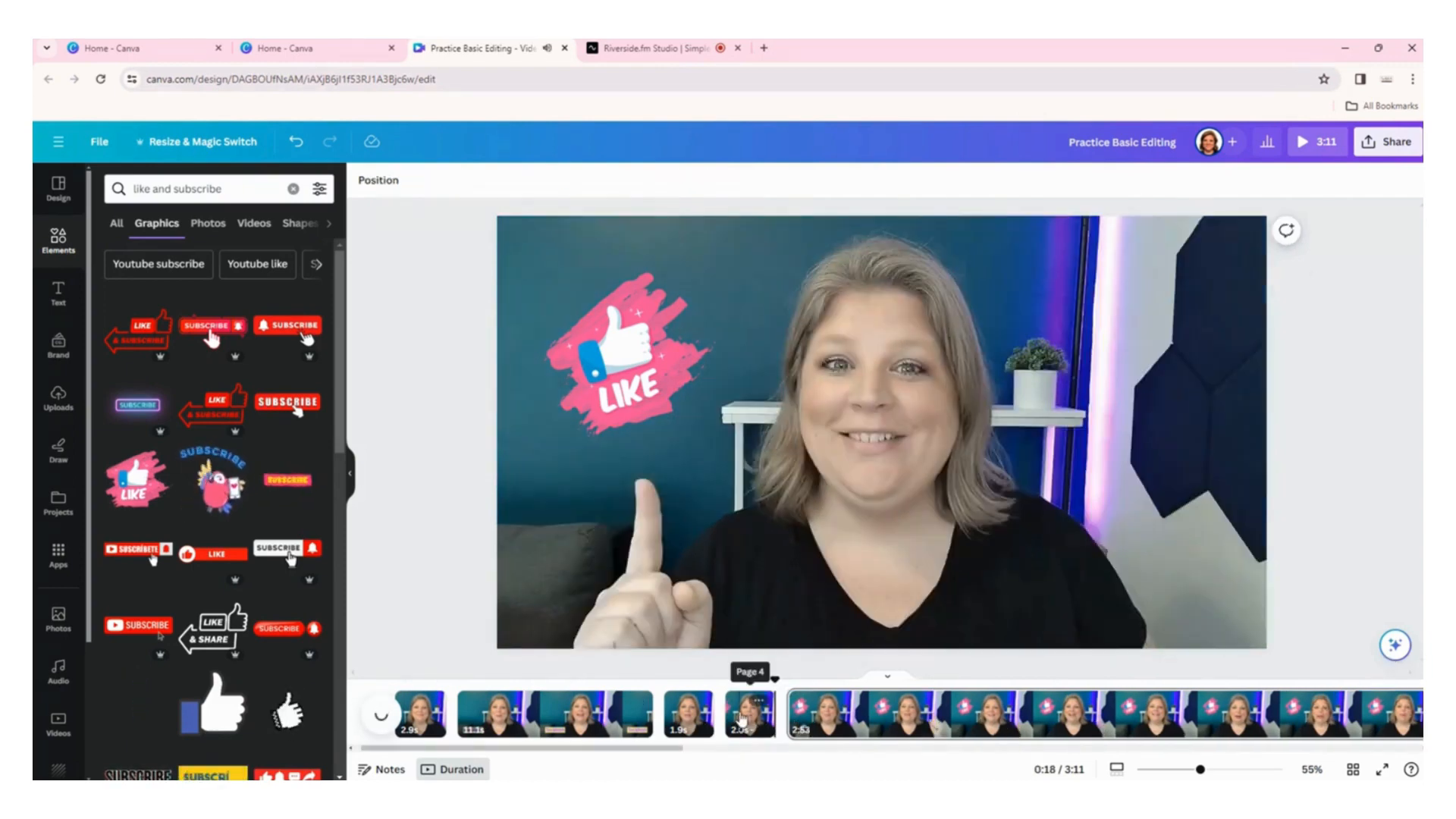
Delete the LIKE graphic from the new 2.0-second clip before the split and play that clip.
left_click(741, 724)
left_click(637, 397)
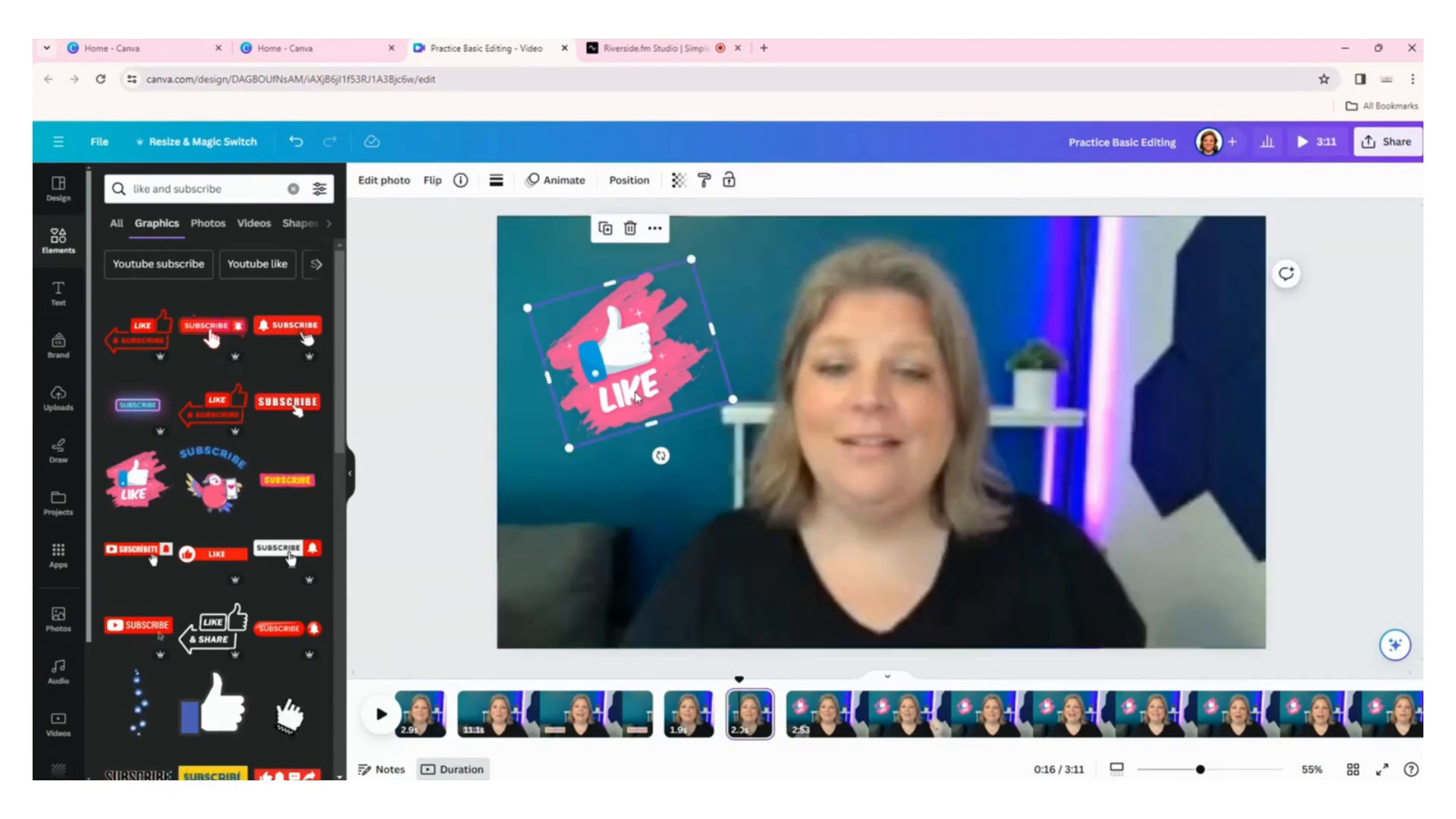
key("Delete")
key("space")
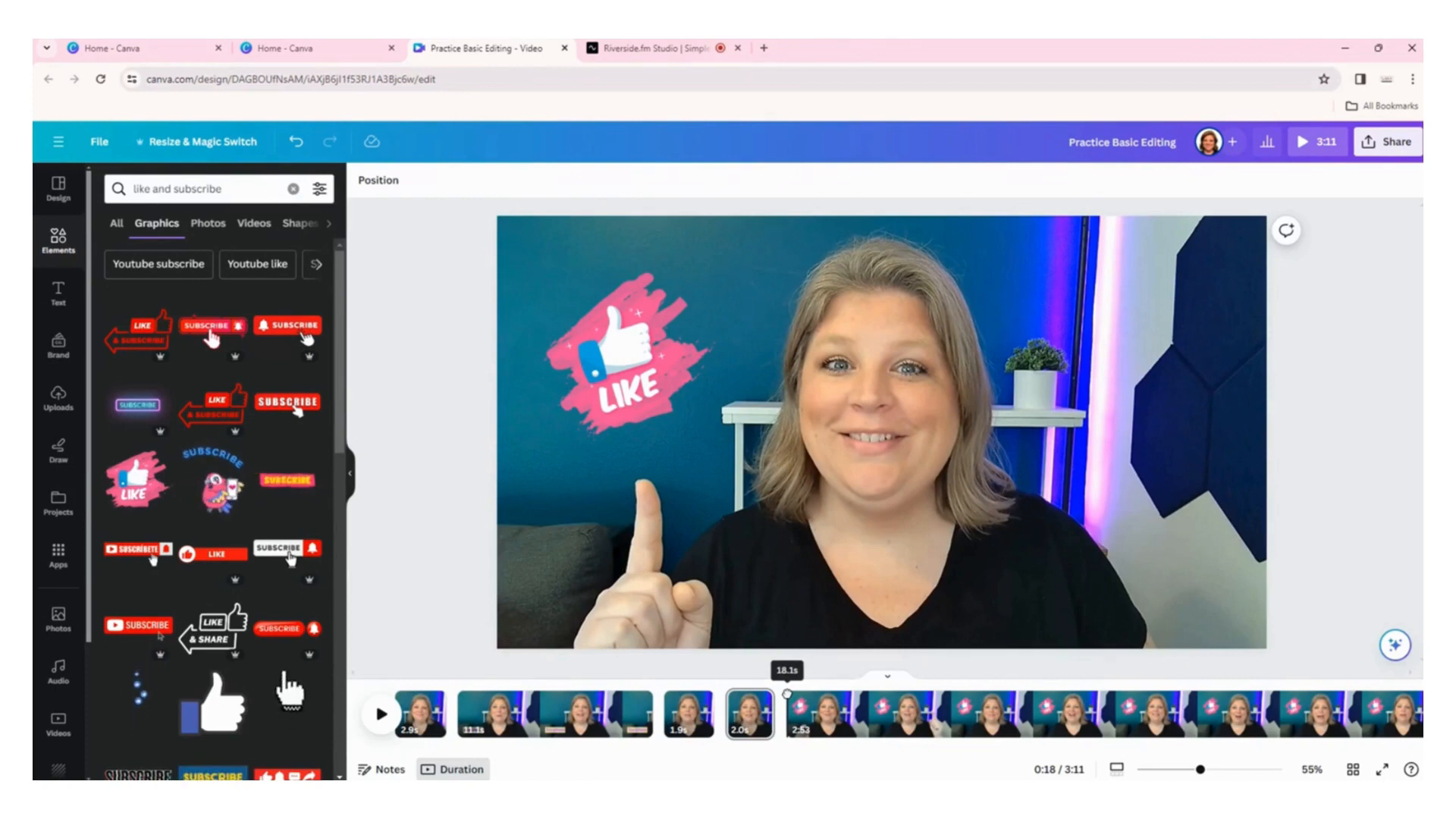
Move the playhead back to about 0:14 and play the video to check when the LIKE graphic appears.
left_click(789, 694)
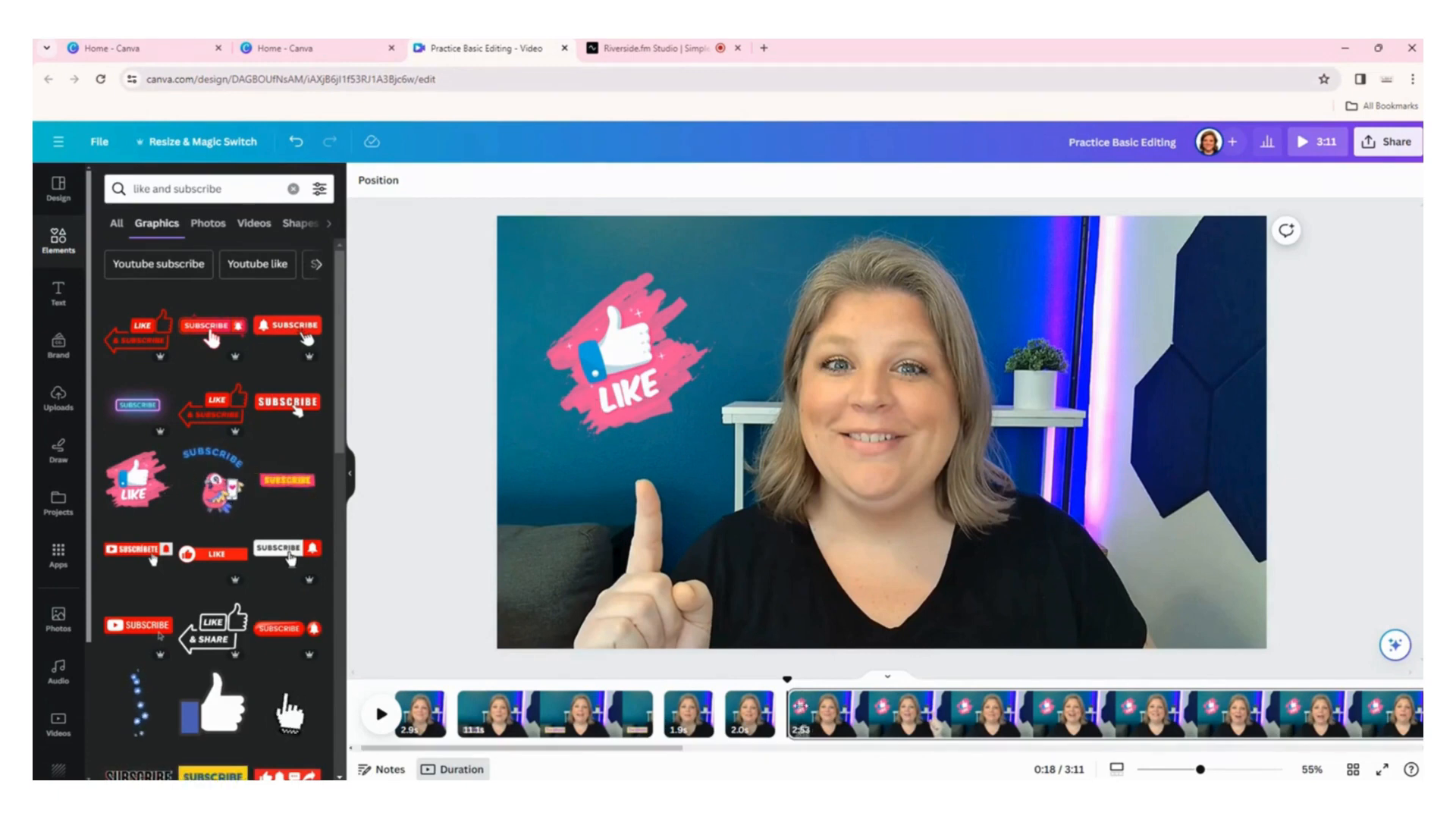
left_click_drag(789, 682, 698, 685)
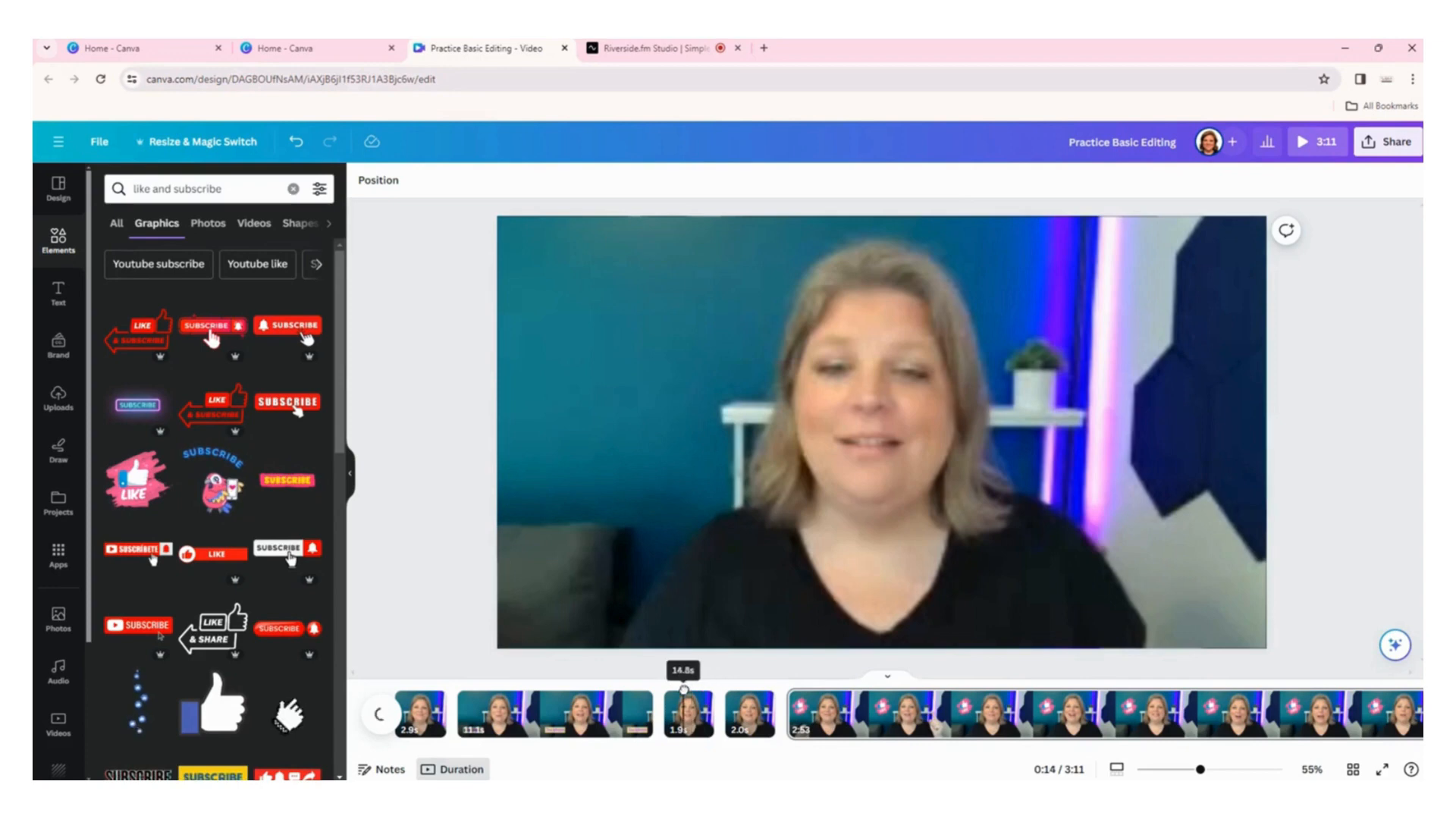
left_click(382, 715)
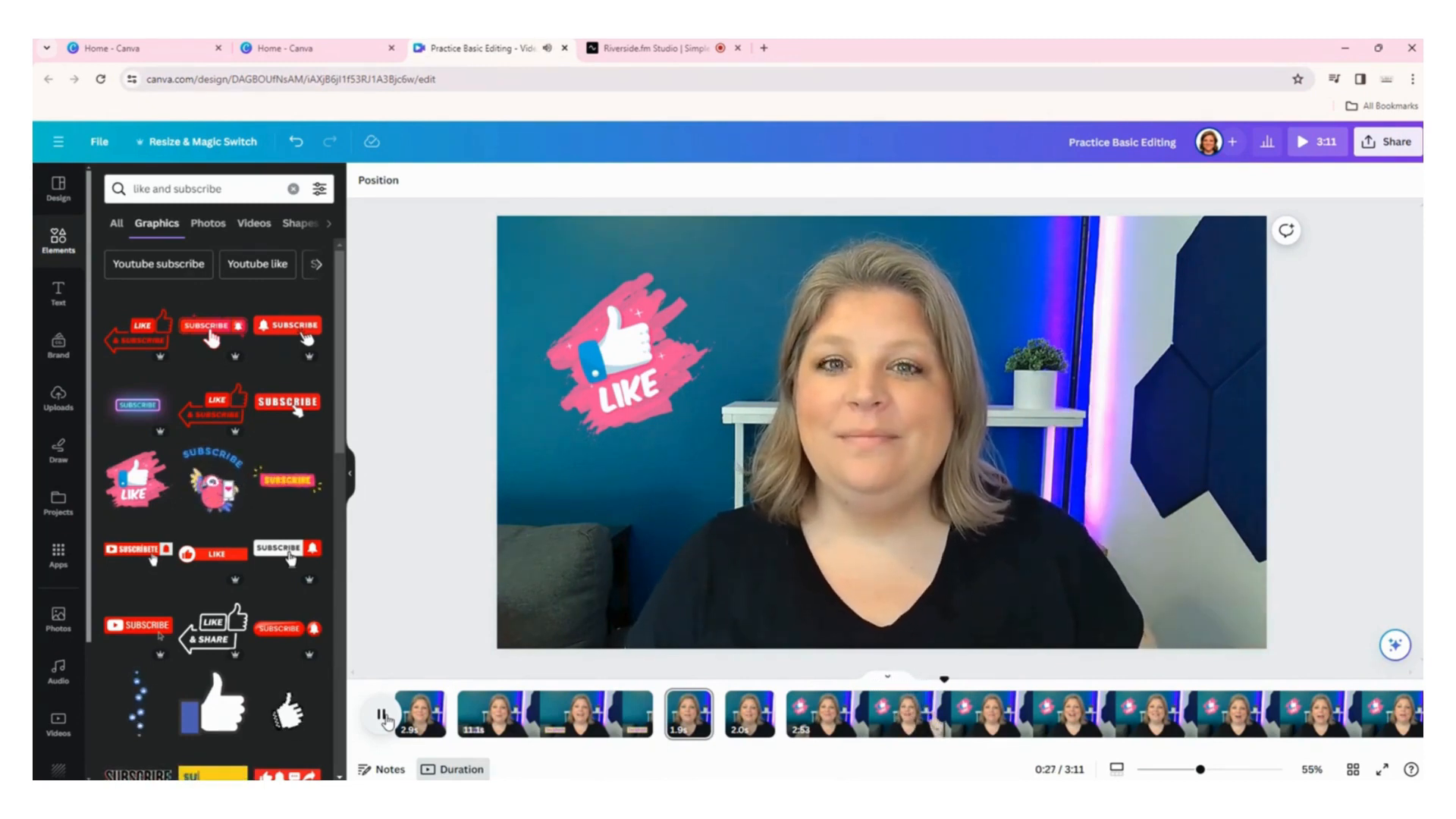
Replay the long final clip from about 18 seconds to find where the unwanted section begins.
left_click(384, 719)
left_click(945, 706)
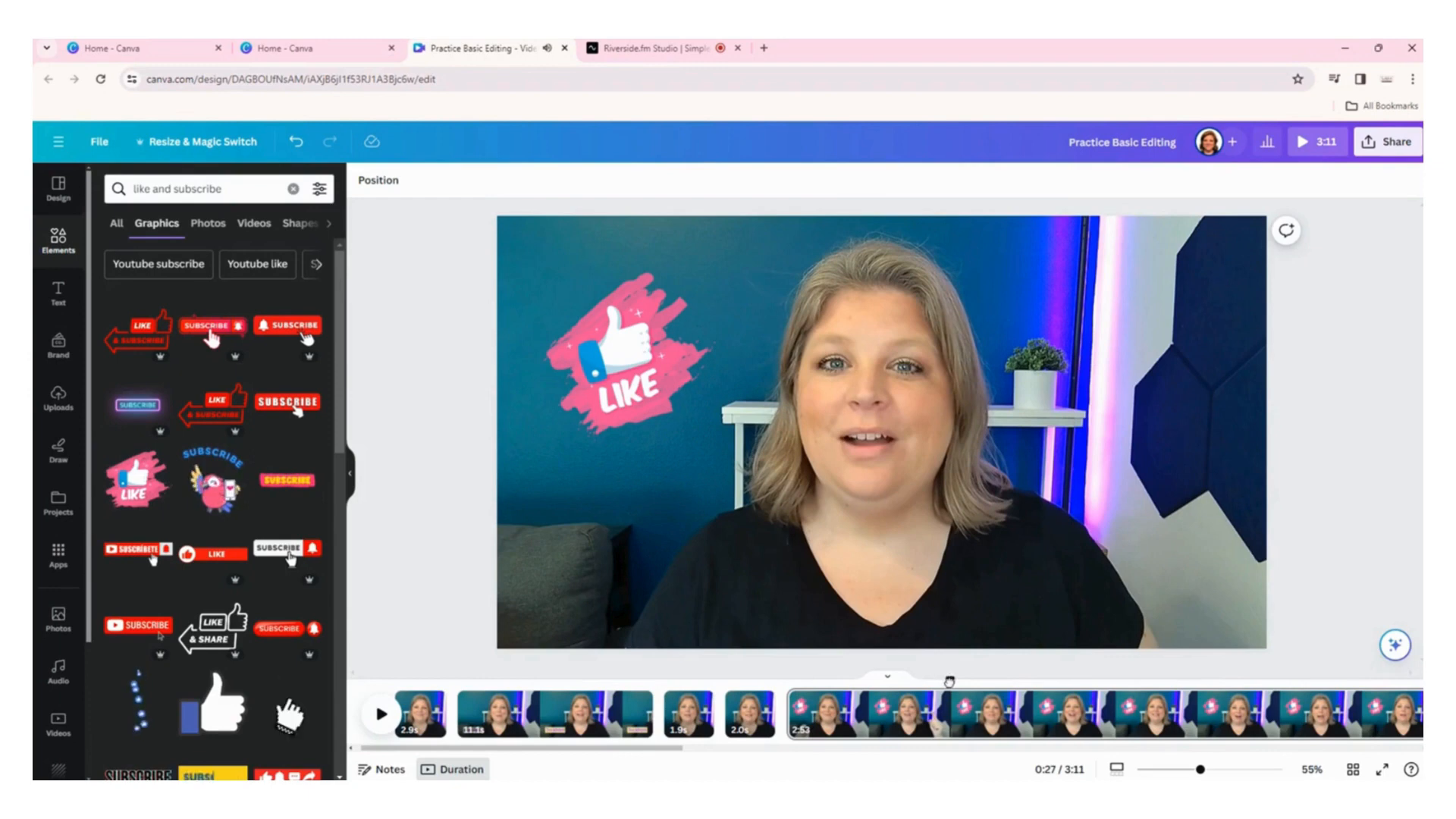
left_click_drag(949, 681, 785, 688)
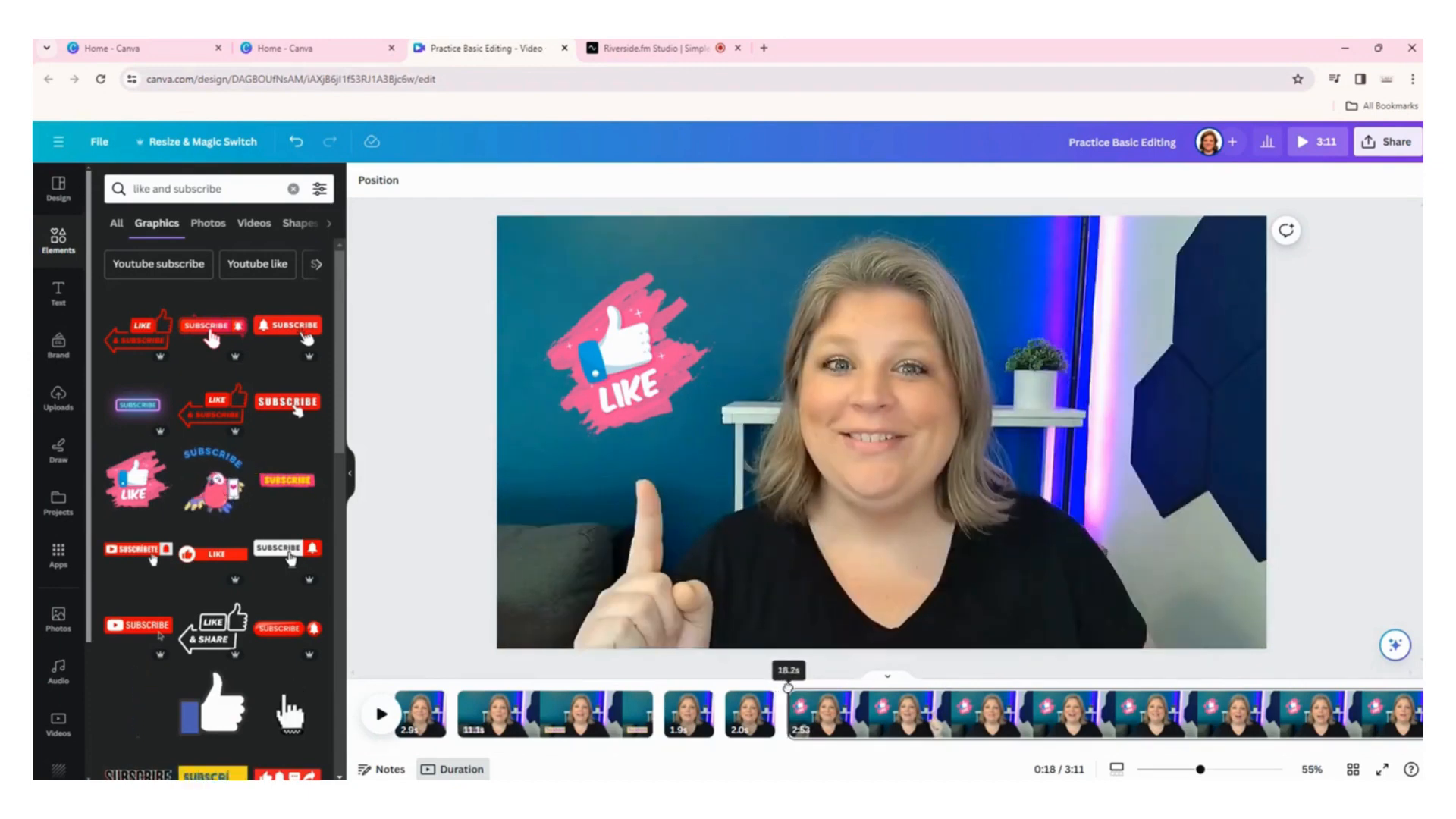
left_click(382, 714)
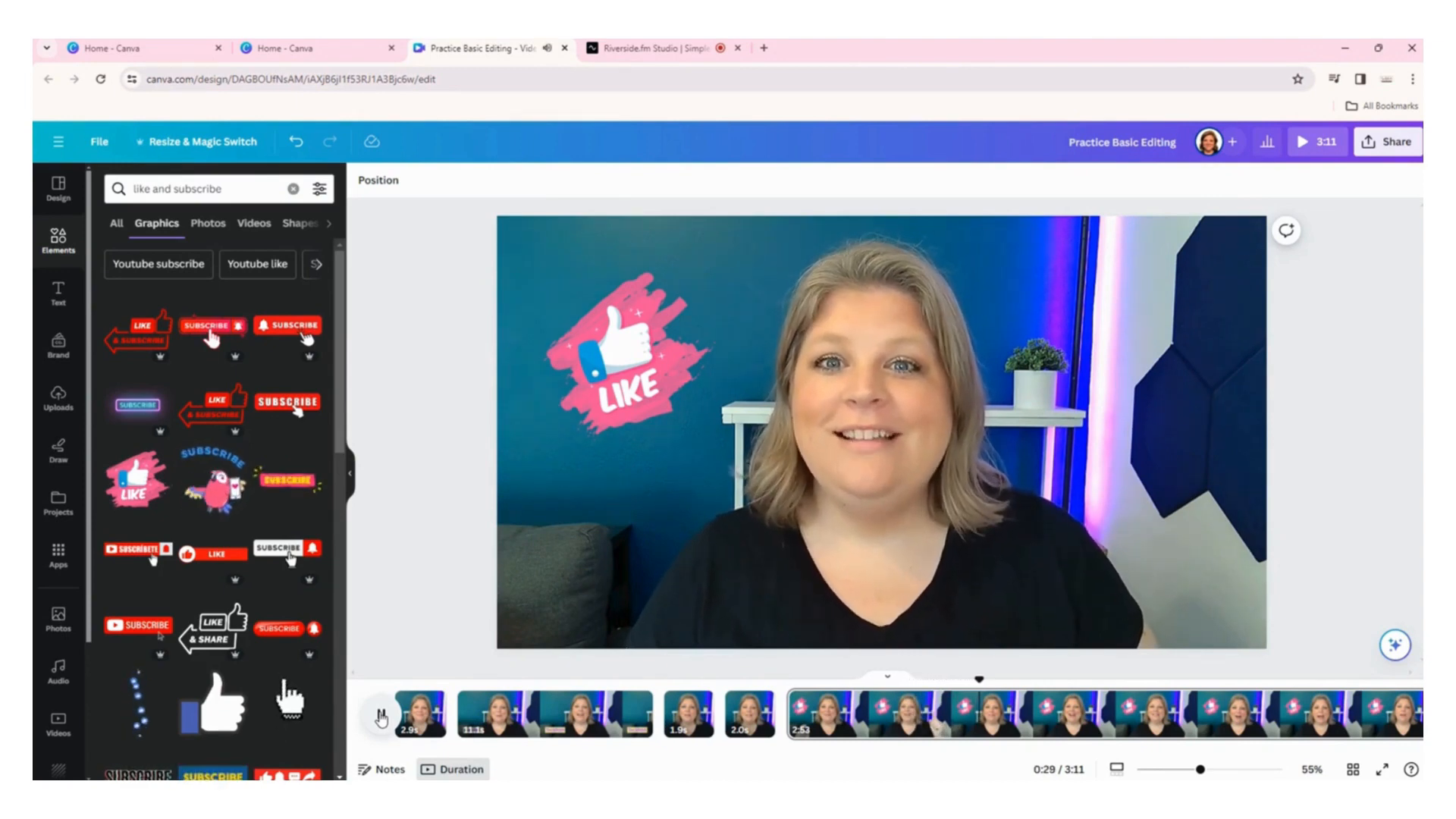
left_click(381, 716)
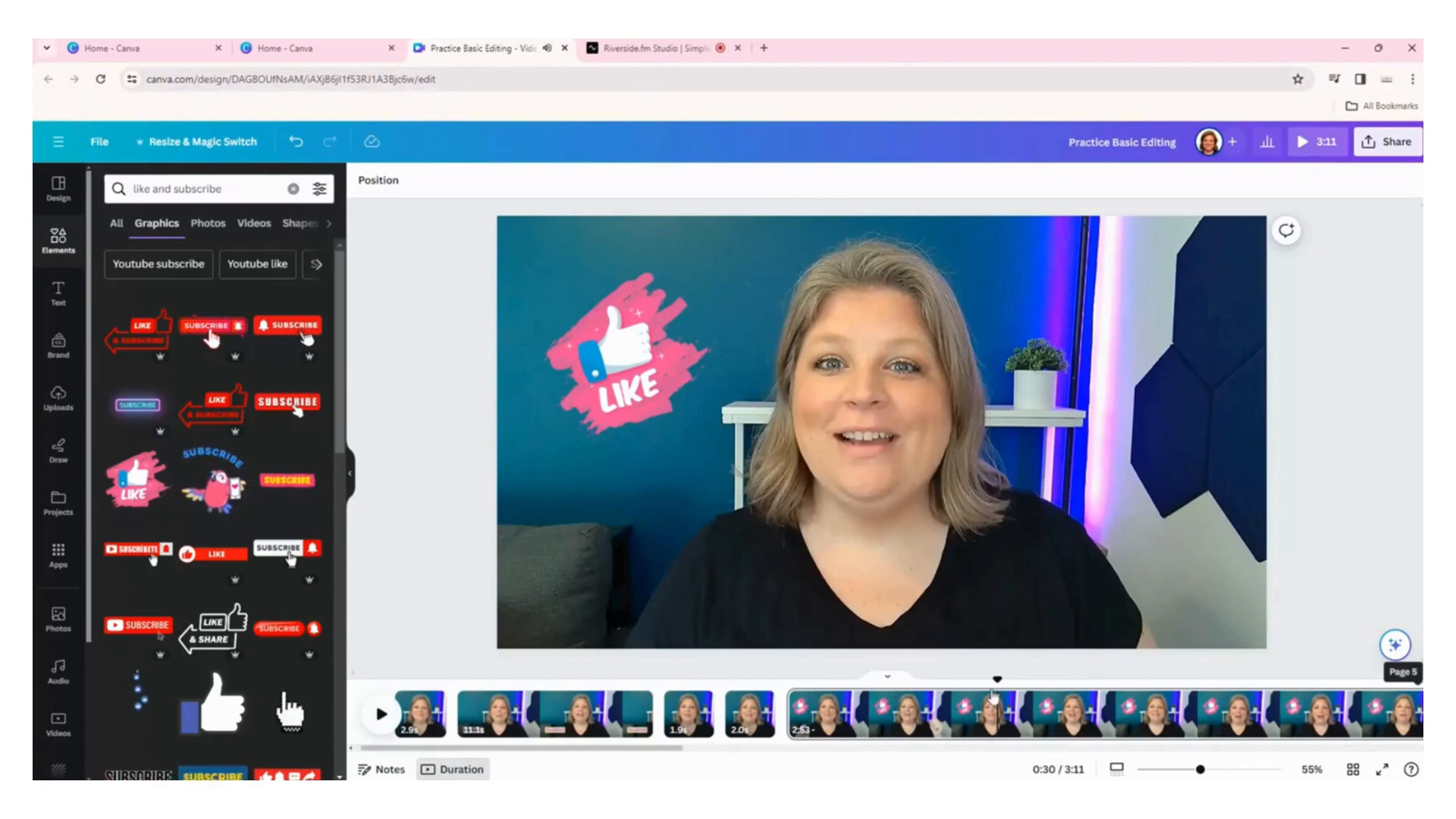
Split the long final clip at 0:19, leaving a 1.7-second piece in front of the cut.
left_click_drag(996, 680, 835, 678)
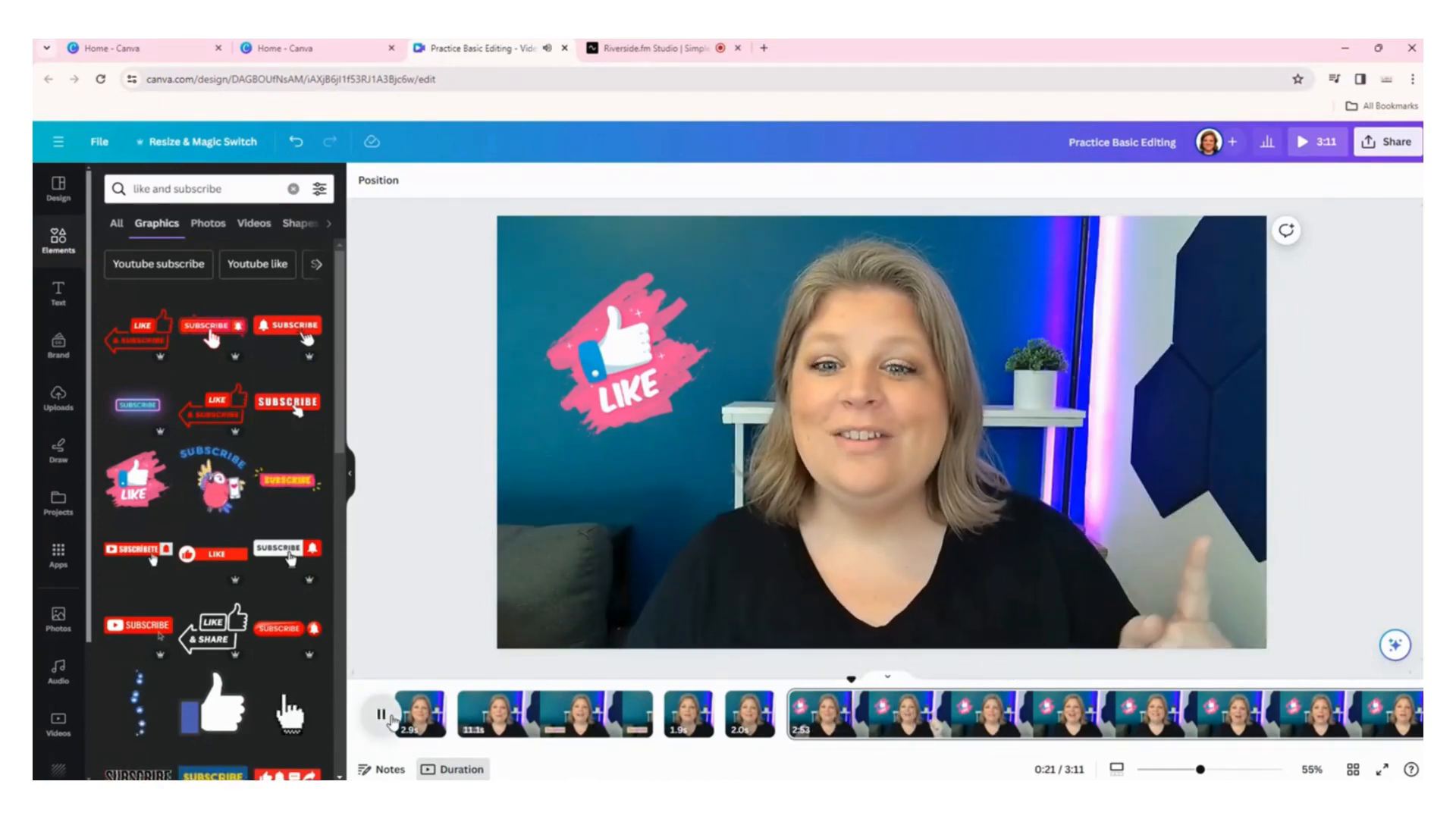
left_click(383, 715)
left_click_drag(835, 680, 810, 679)
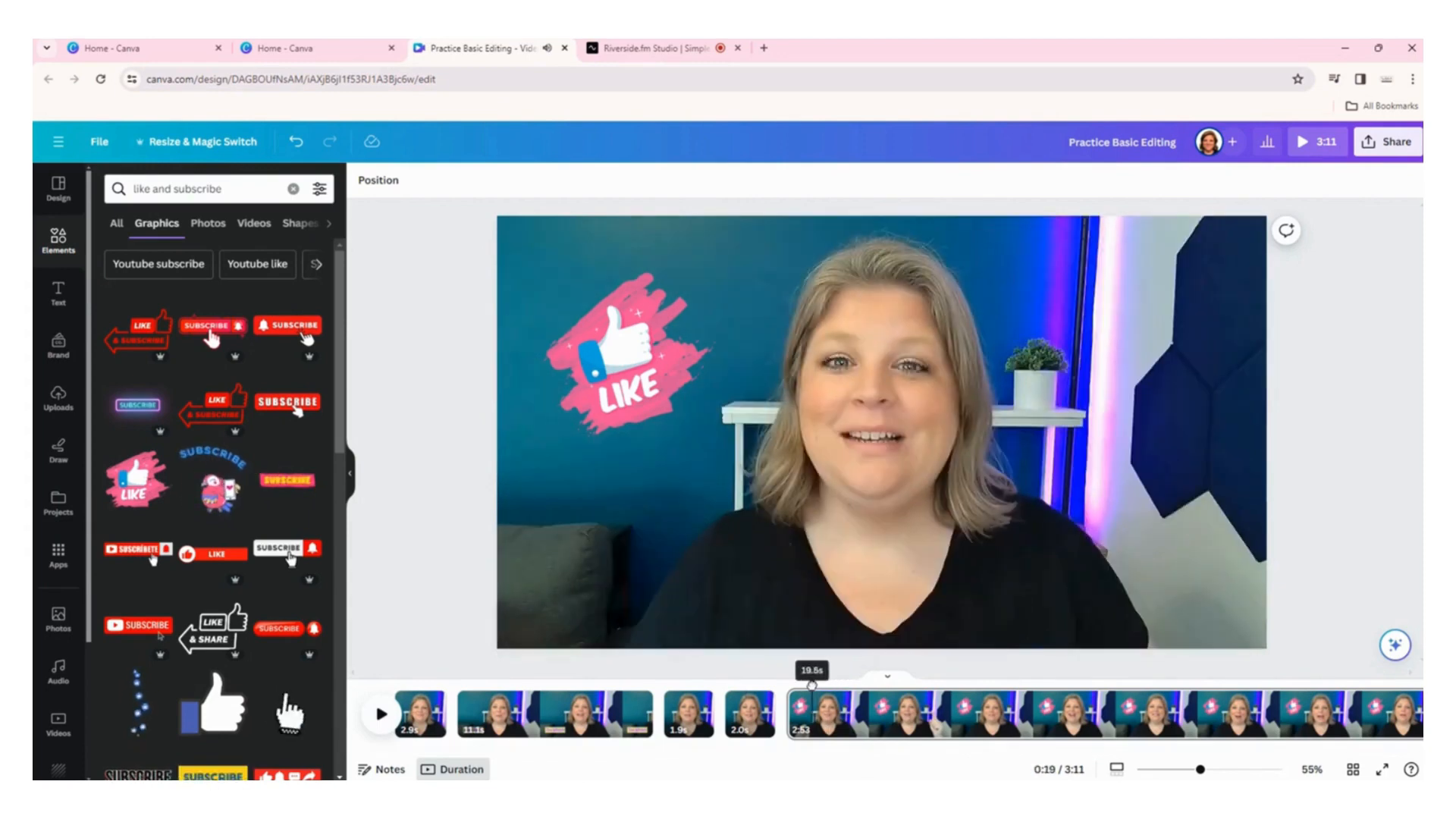
left_click(383, 714)
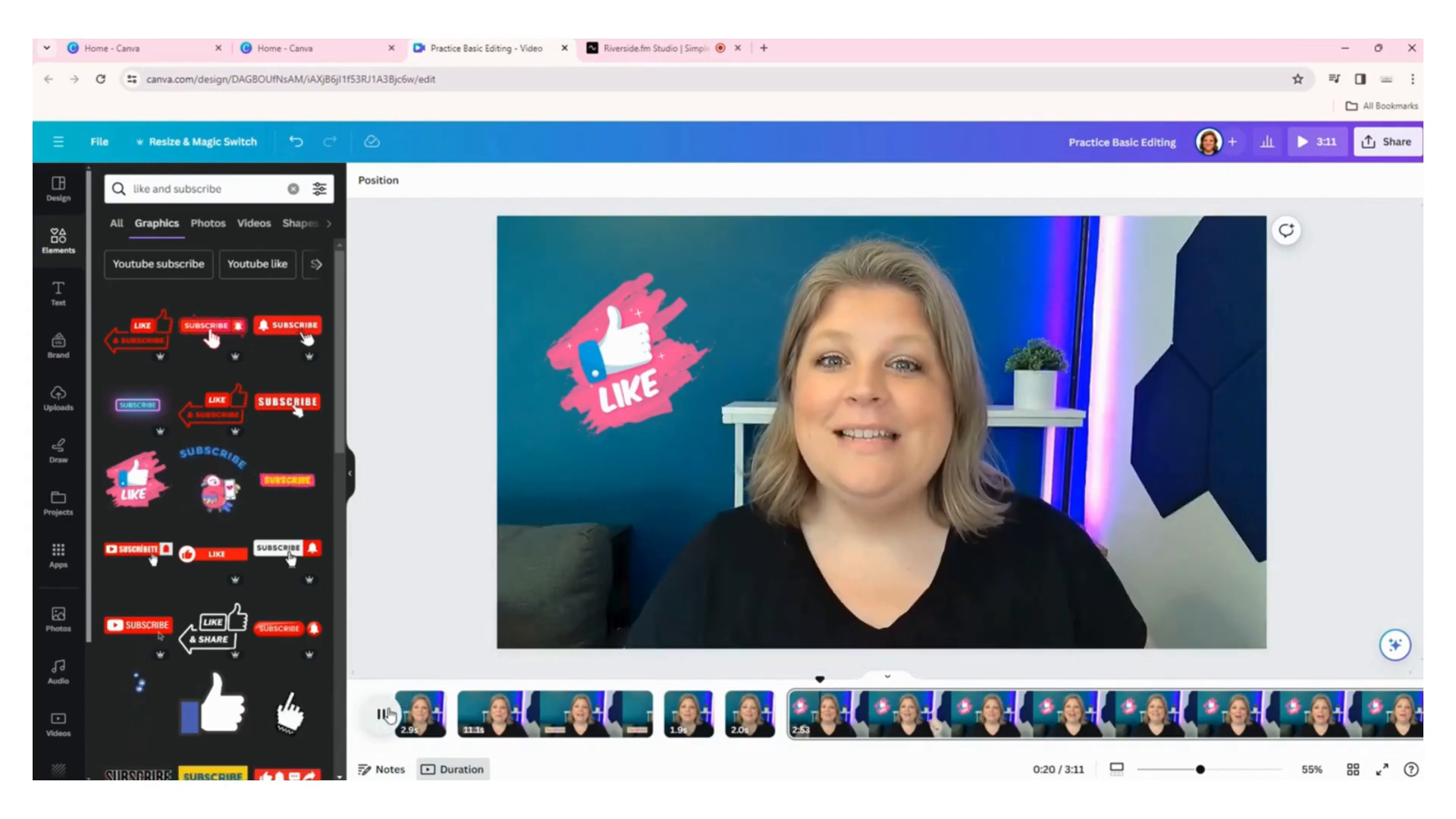
left_click_drag(825, 679, 801, 679)
left_click(383, 713)
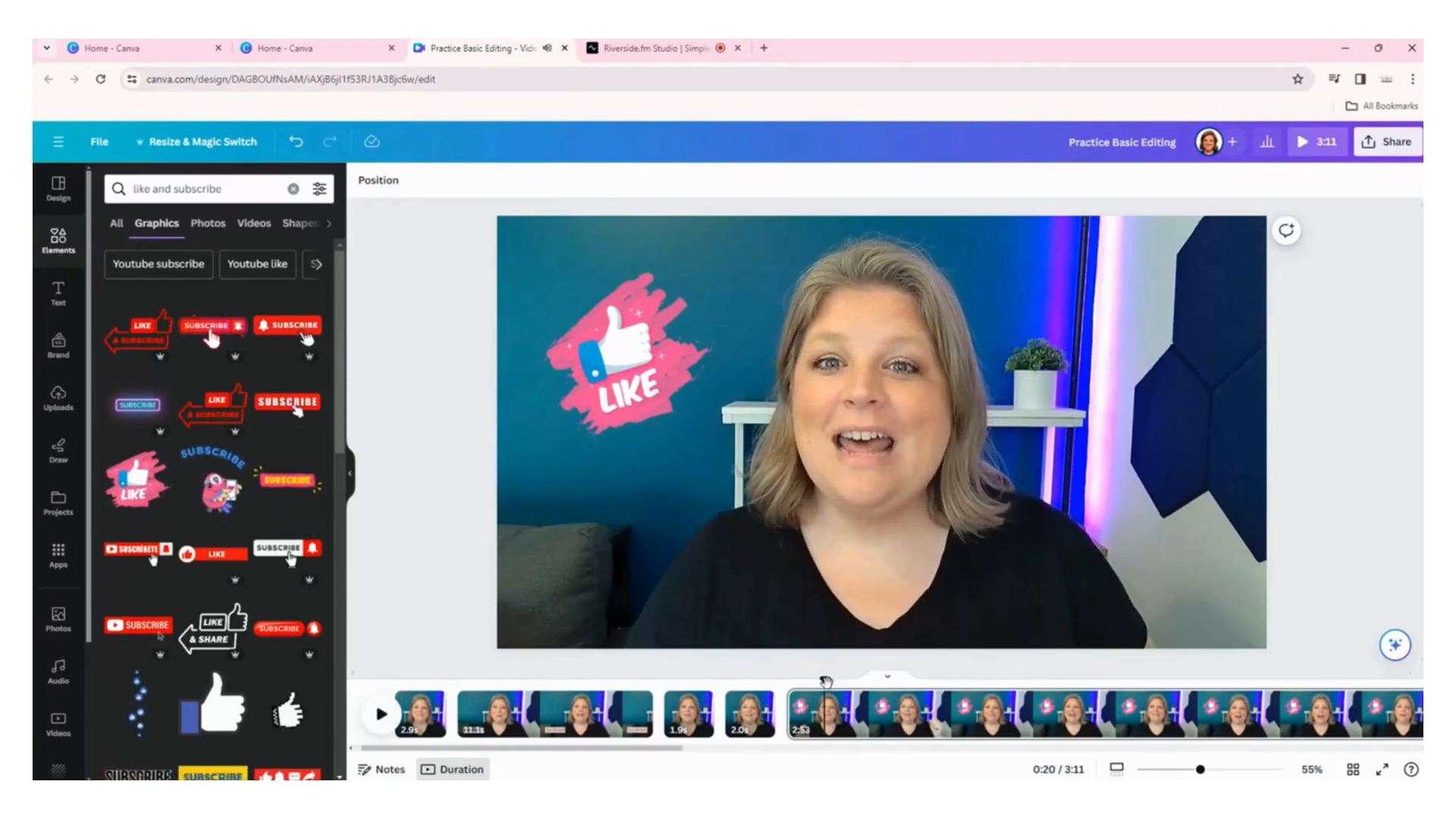
left_click_drag(825, 680, 816, 679)
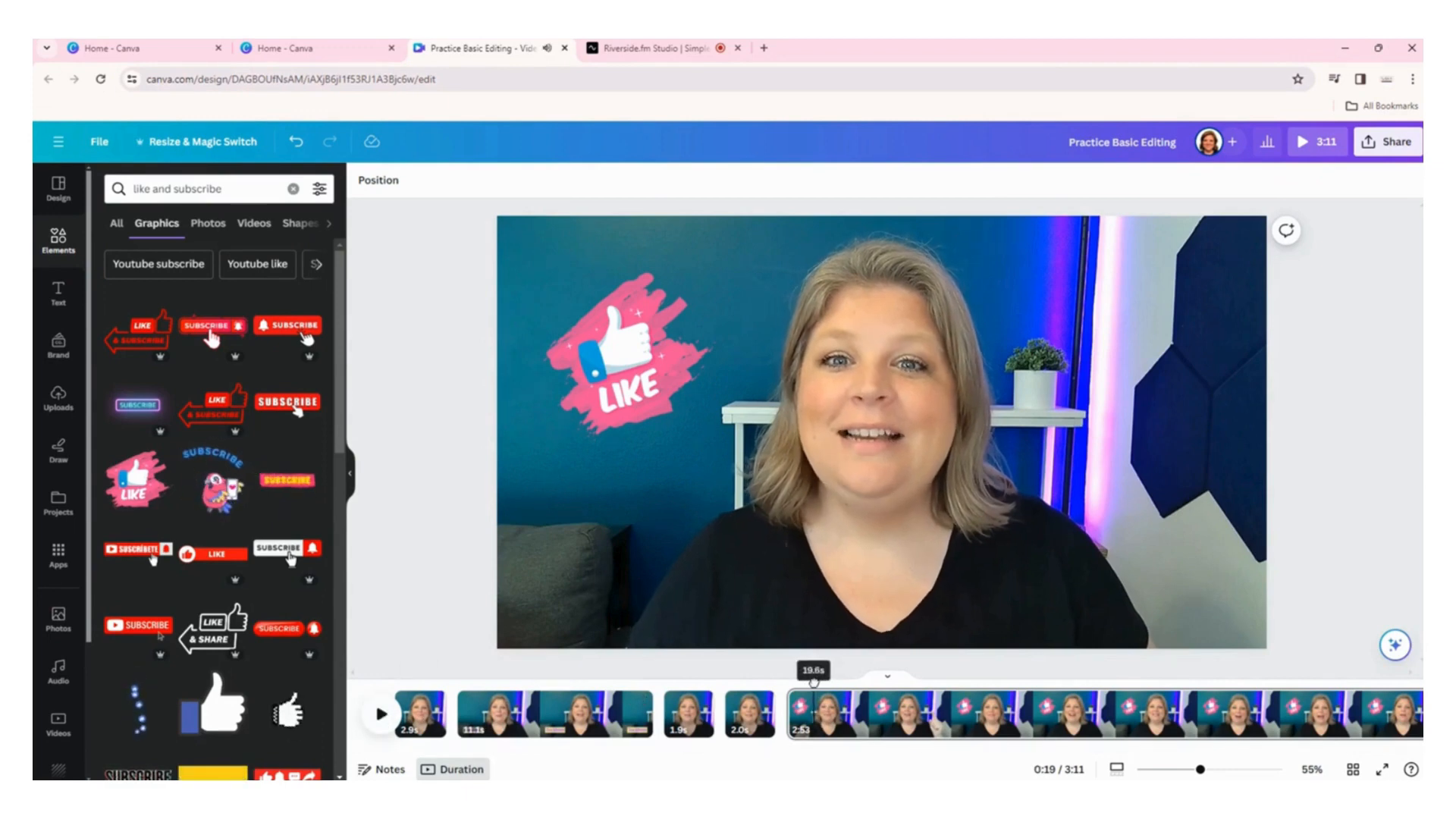
left_click(382, 713)
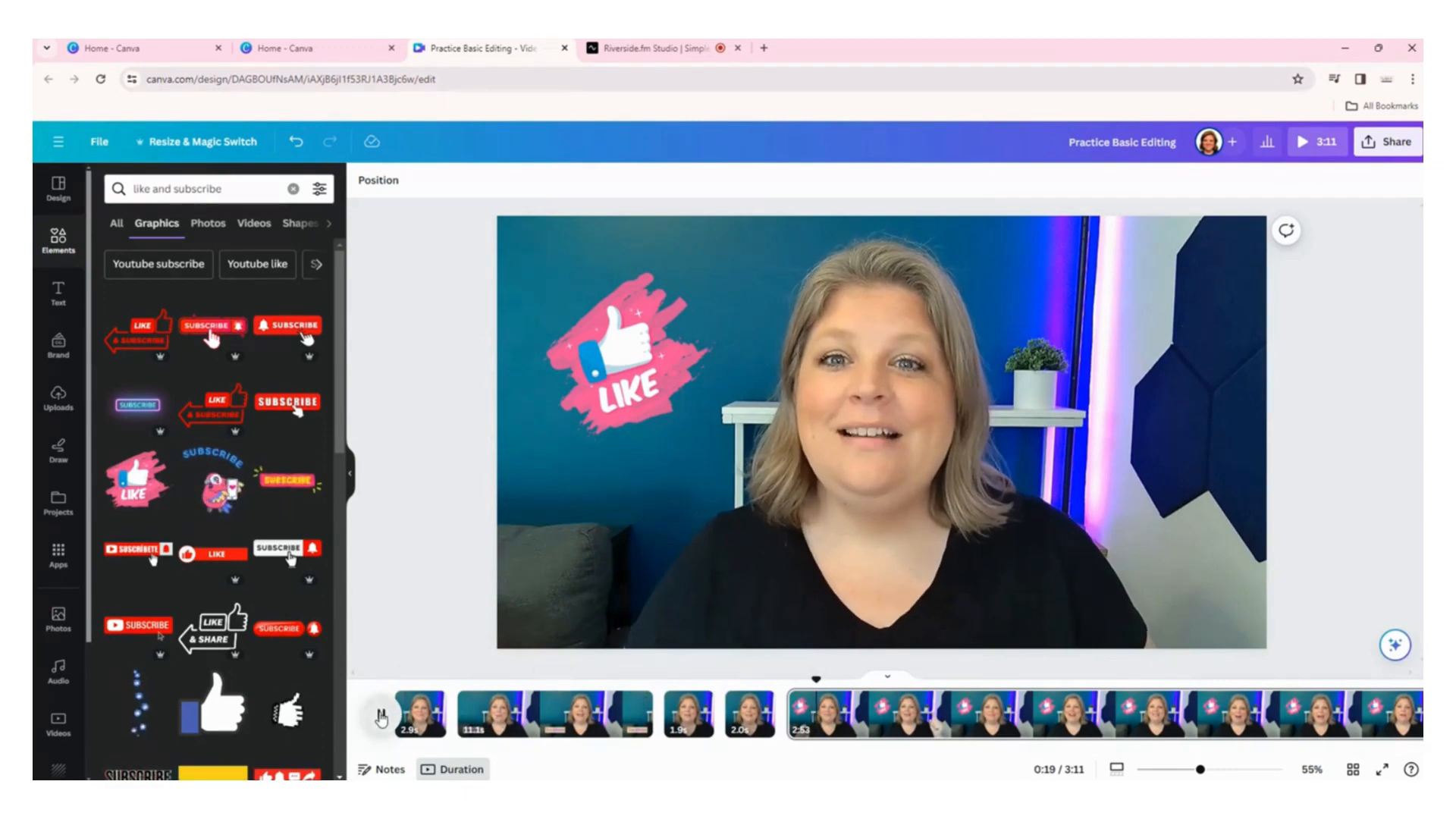
left_click(381, 714)
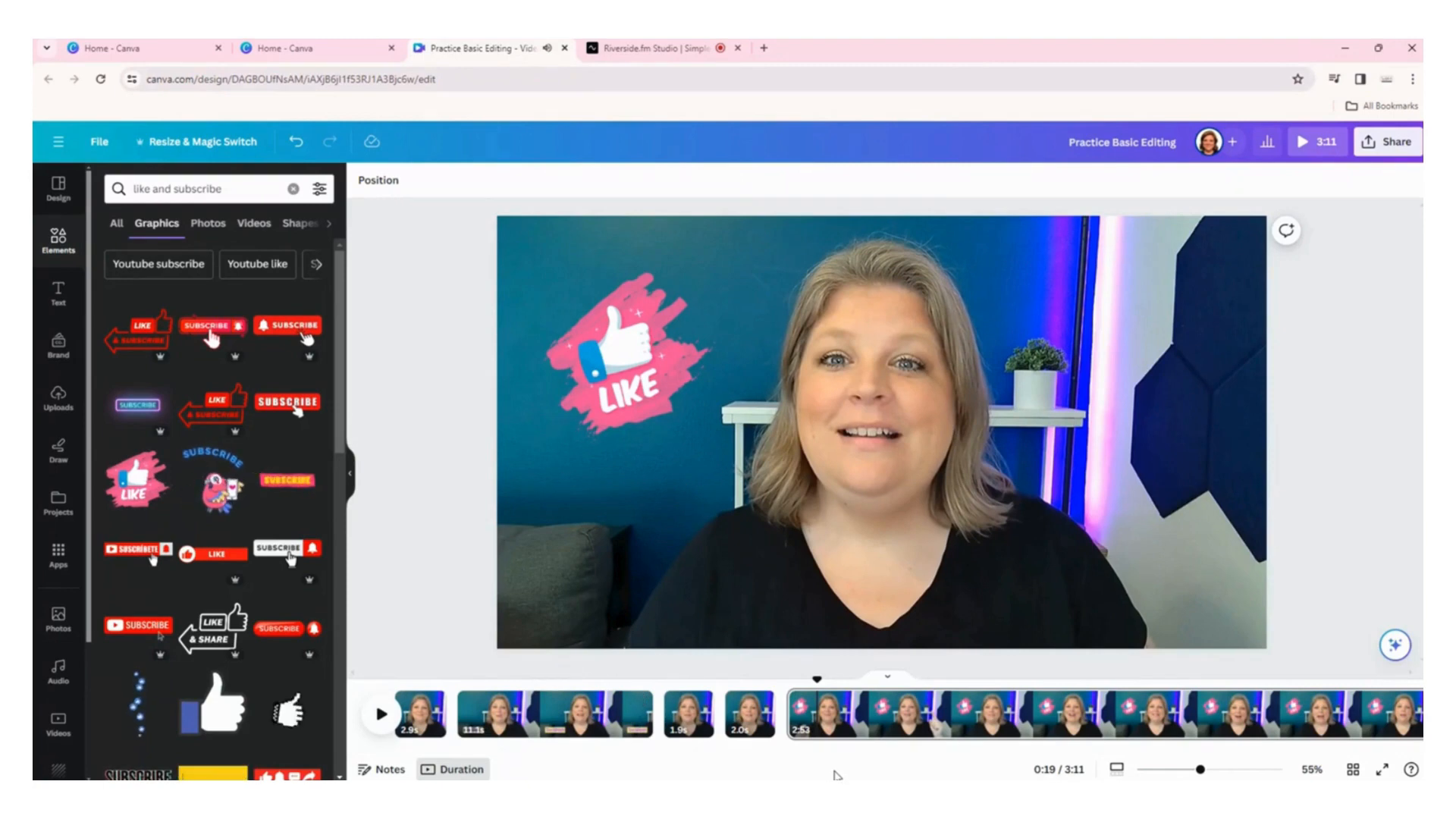
key("s")
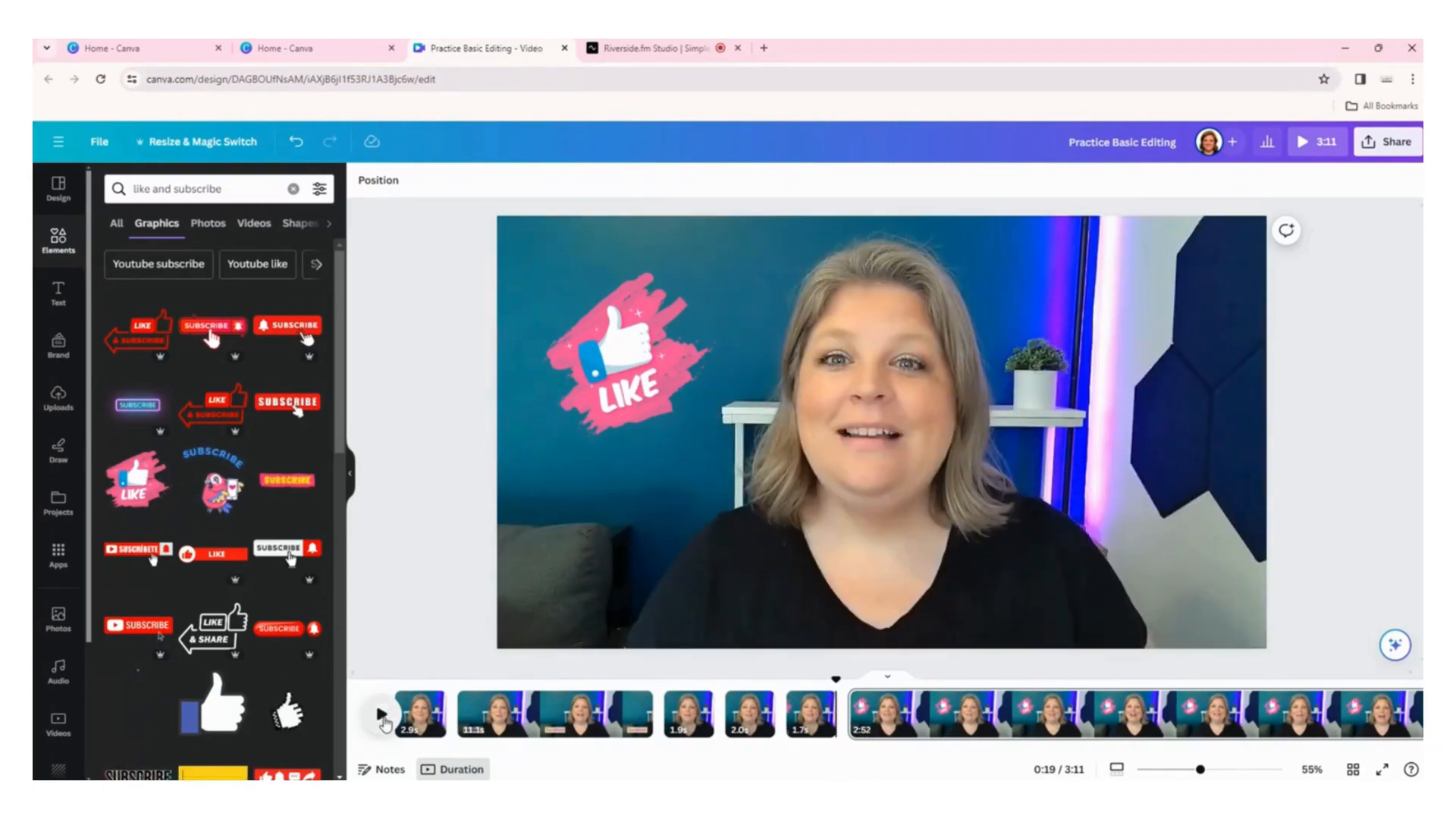
Split the final clip again at 0:28 and delete the 8.9-second section between the two cuts.
left_click(381, 715)
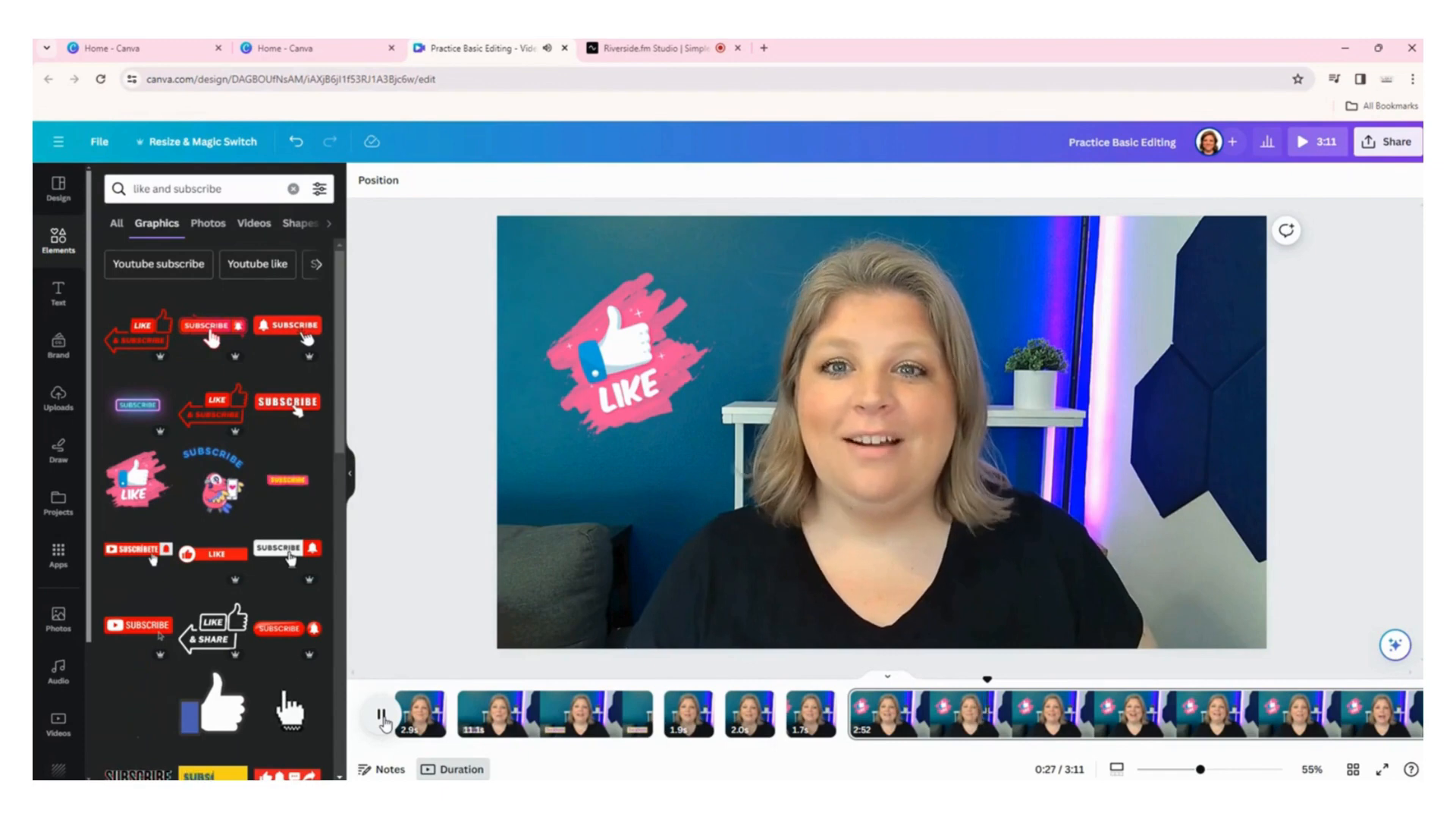
left_click(381, 716)
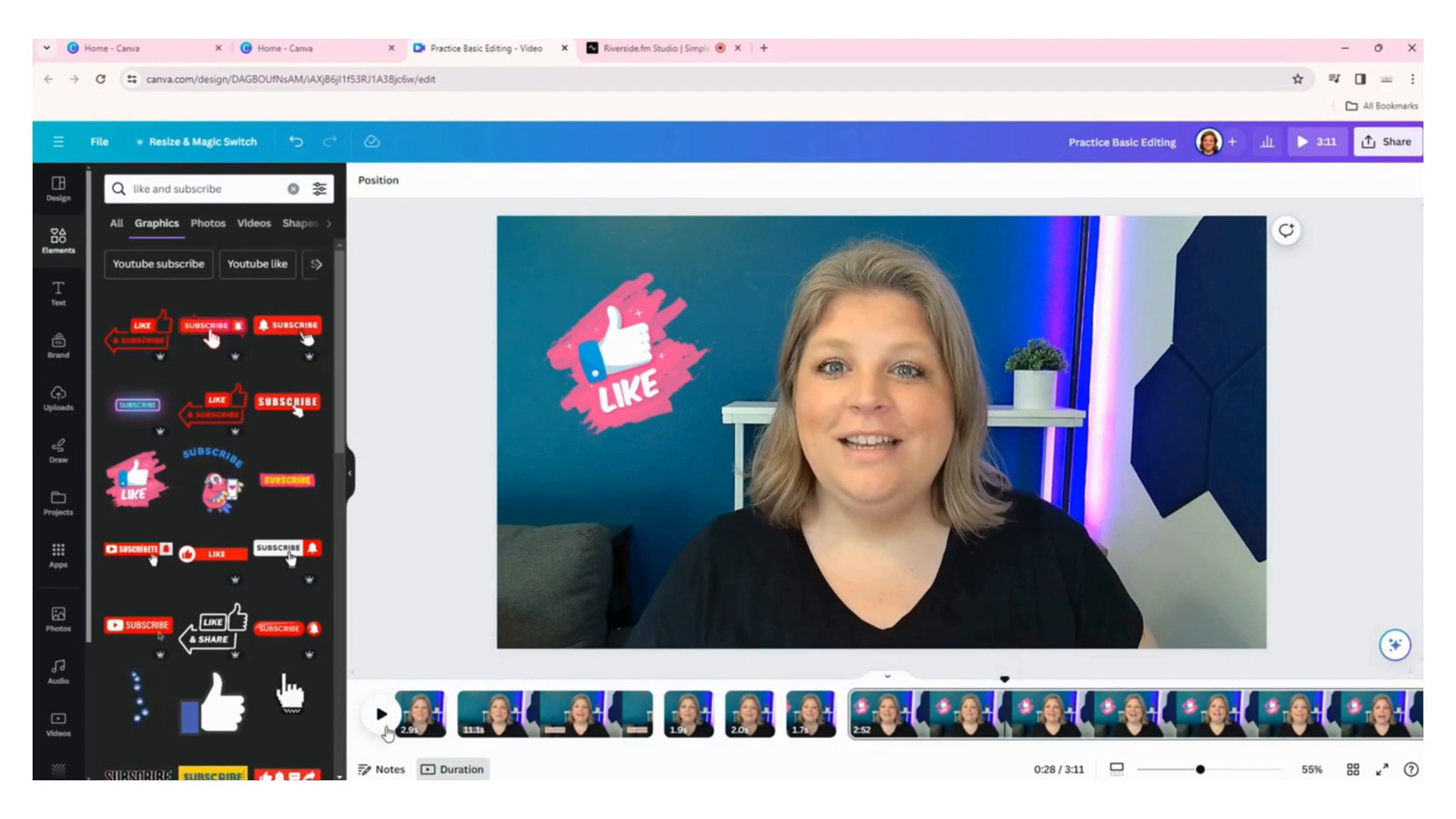
key("s")
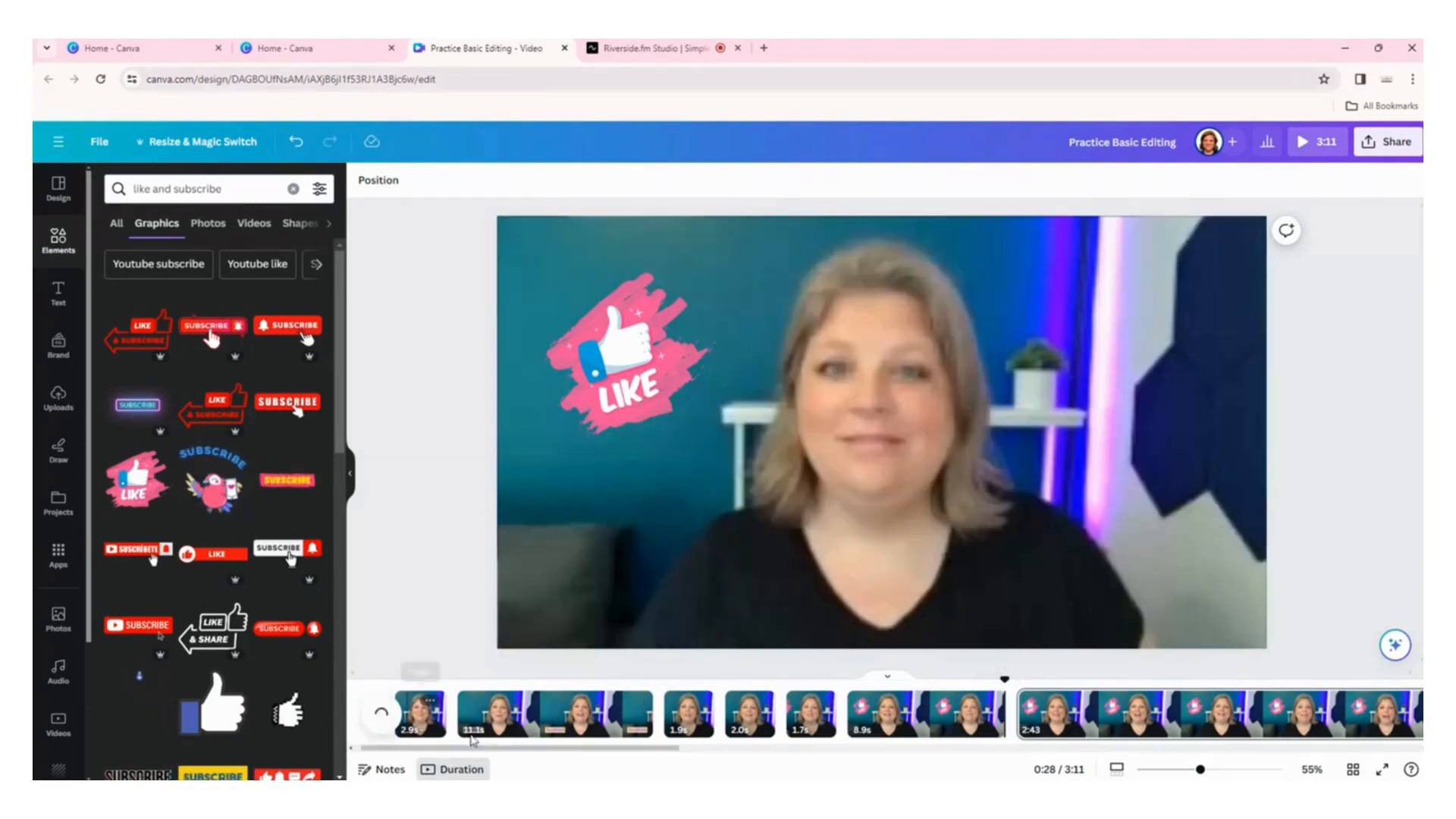
left_click(924, 732)
key("Delete")
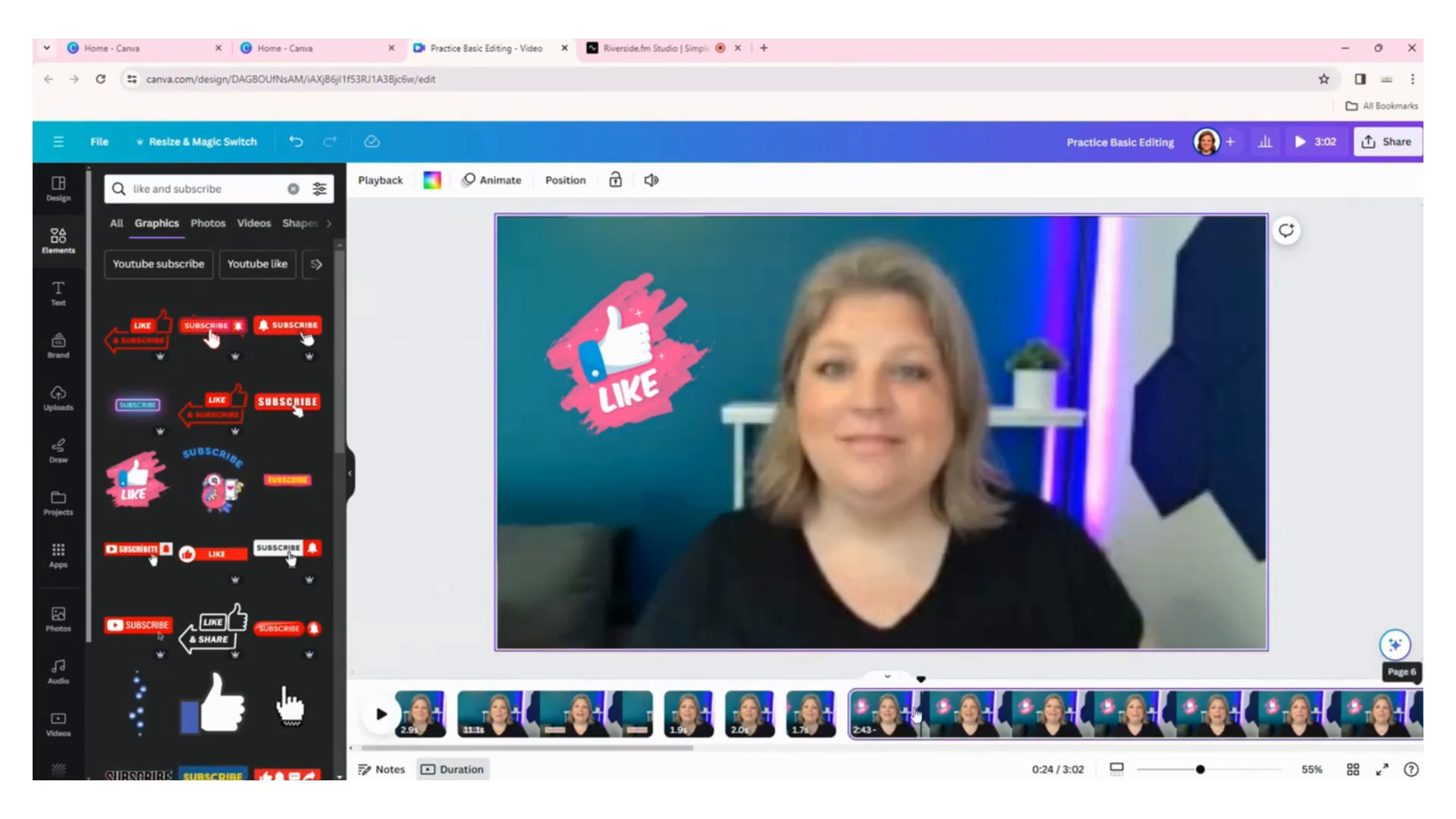
Replay from about 18 seconds across the joined cut and split the final clip at 0:23, leaving a 4.0-second piece before it.
left_click_drag(919, 678, 783, 688)
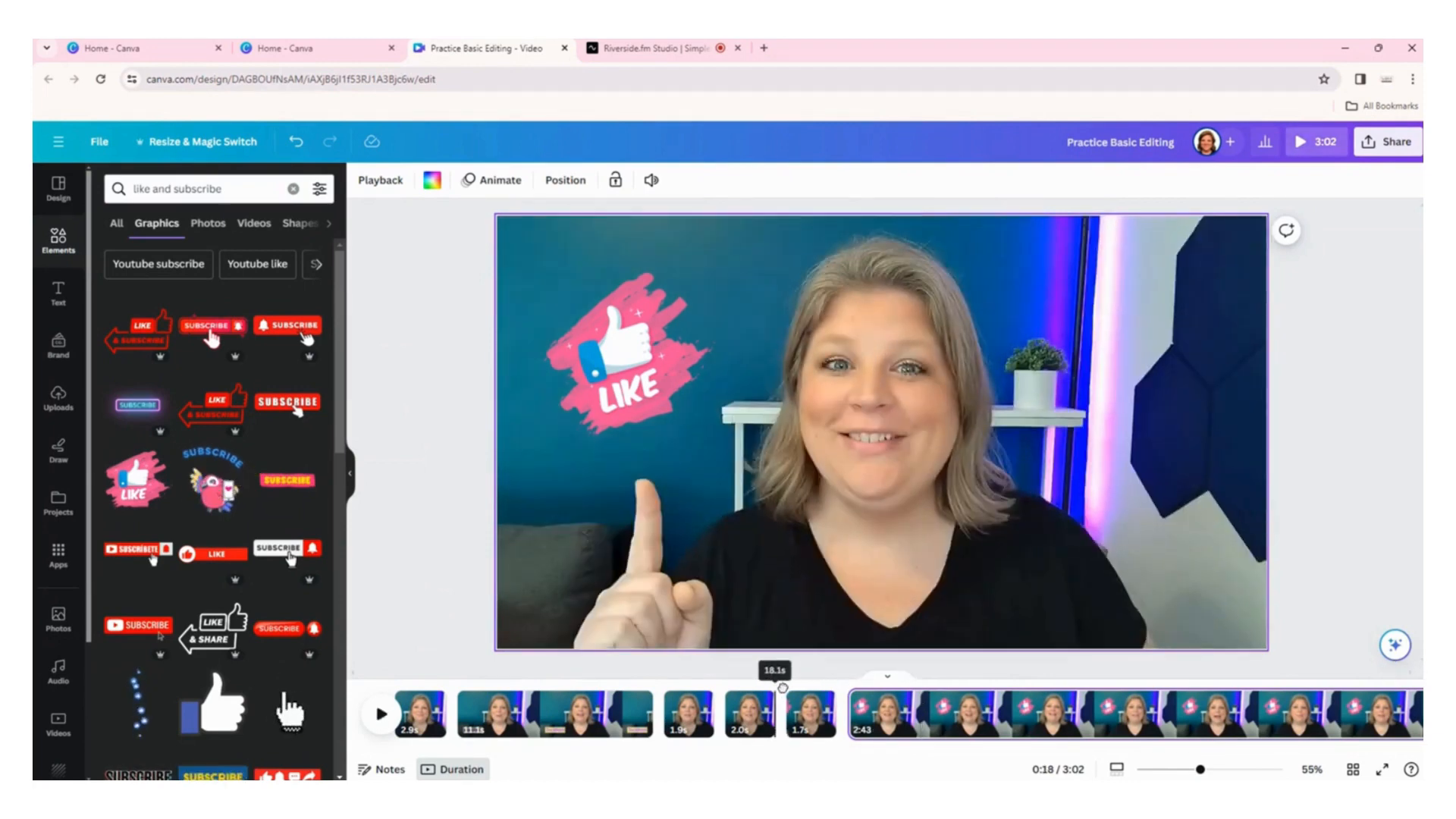
left_click(382, 714)
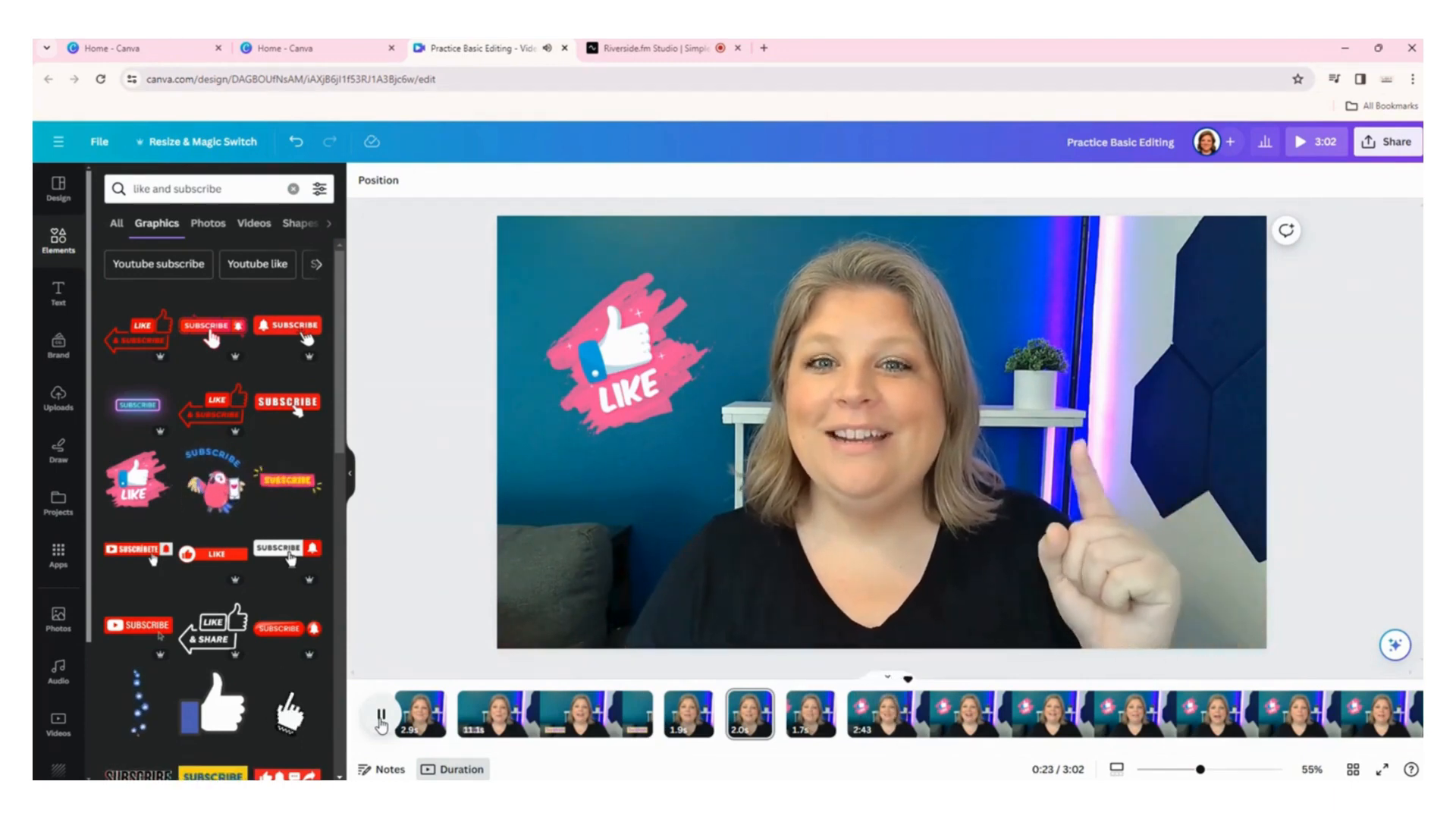
left_click(381, 719)
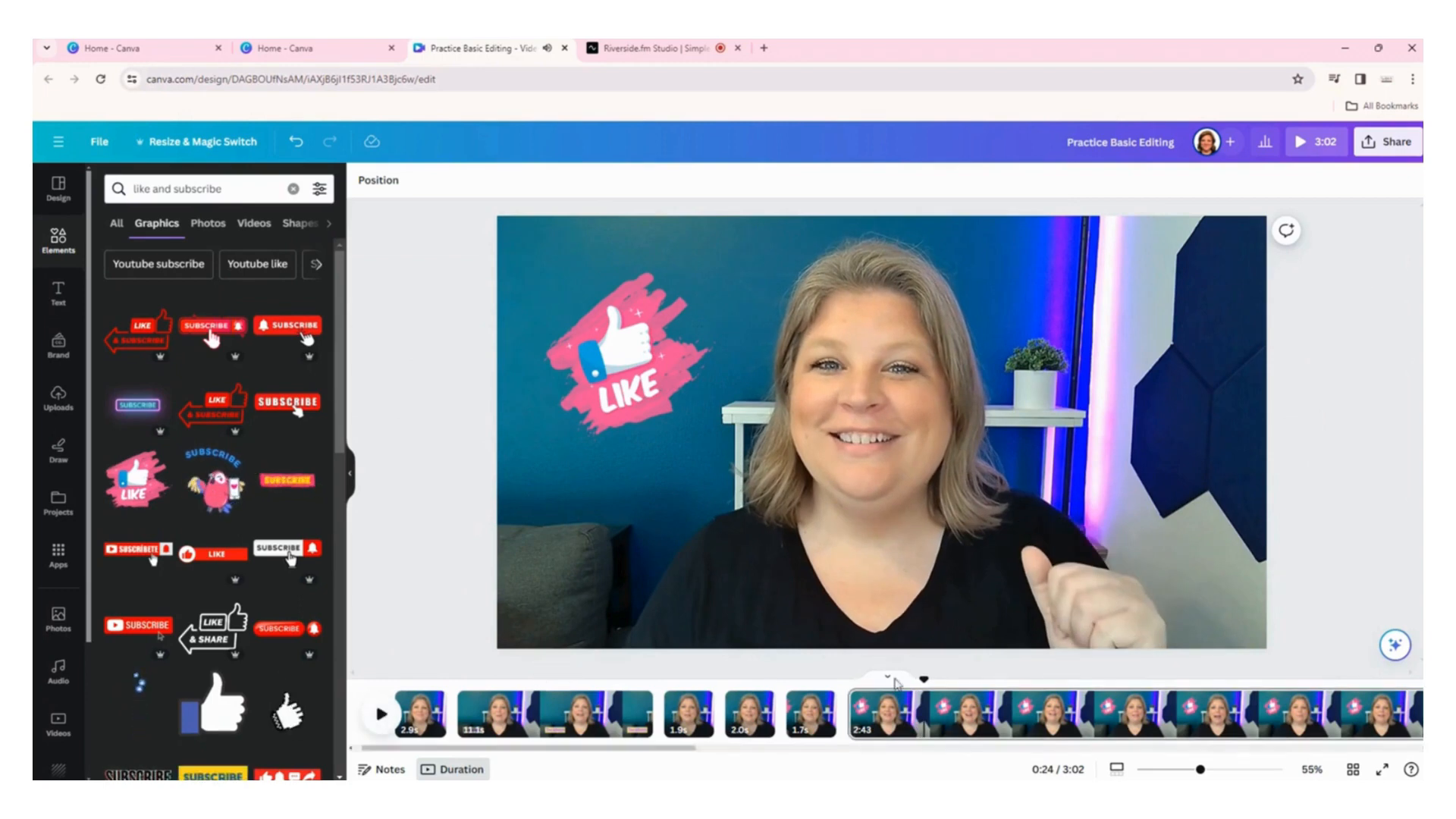
left_click(918, 680)
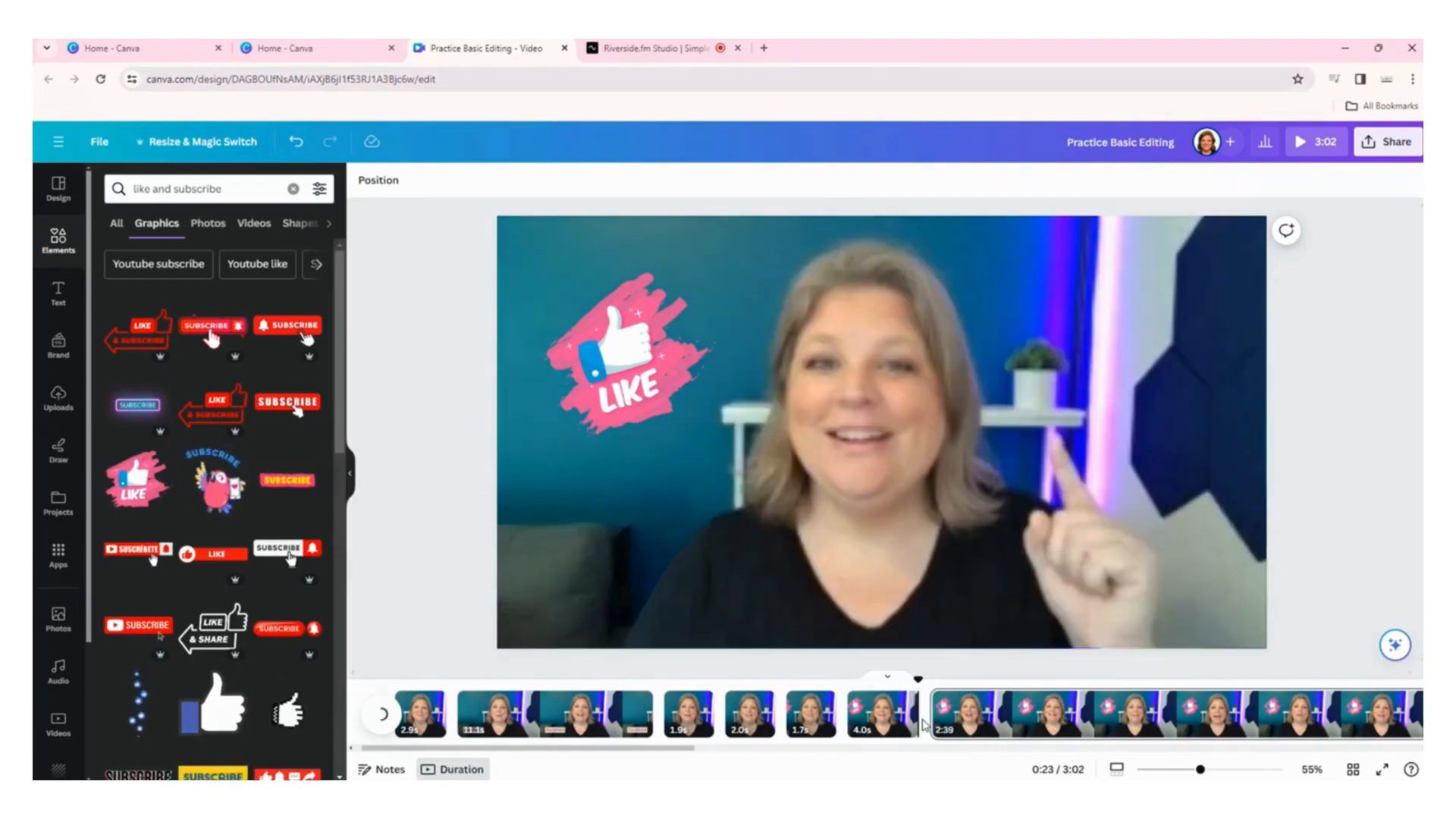
key("s")
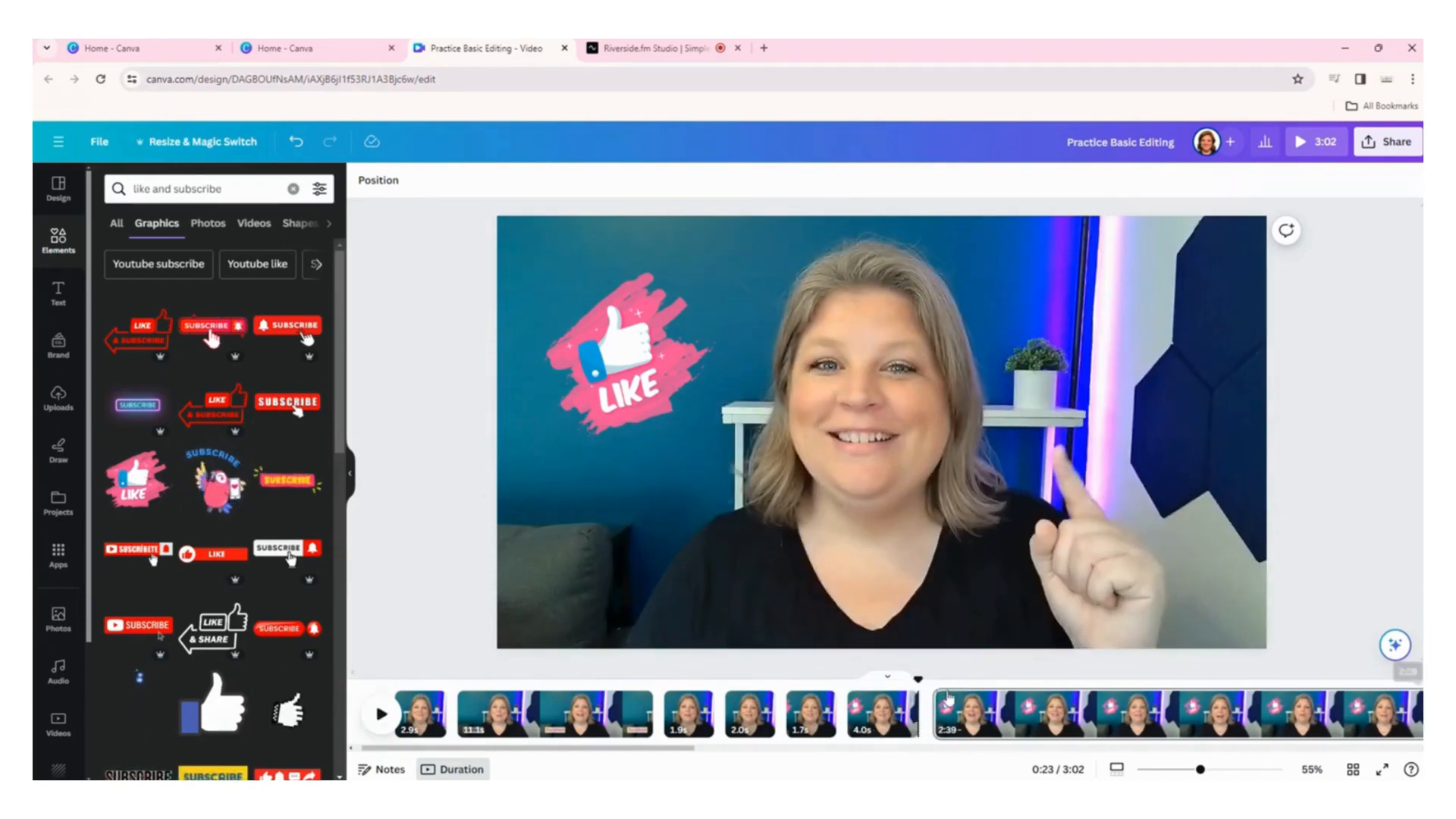
Split the 4.0-second clip near its end, leaving a 3.8-second piece and a 0.2-second piece.
left_click(934, 680)
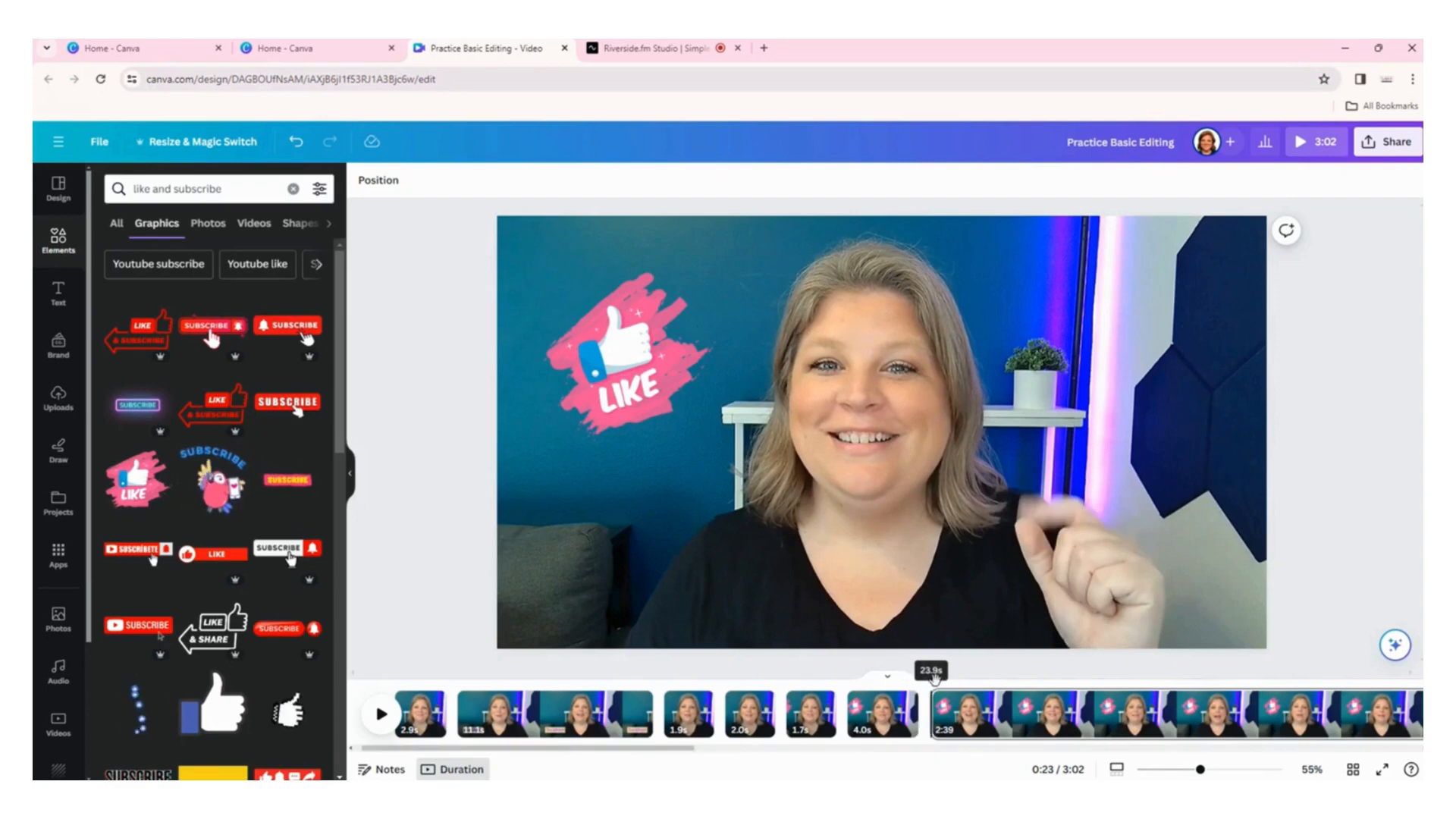
left_click_drag(932, 679, 931, 679)
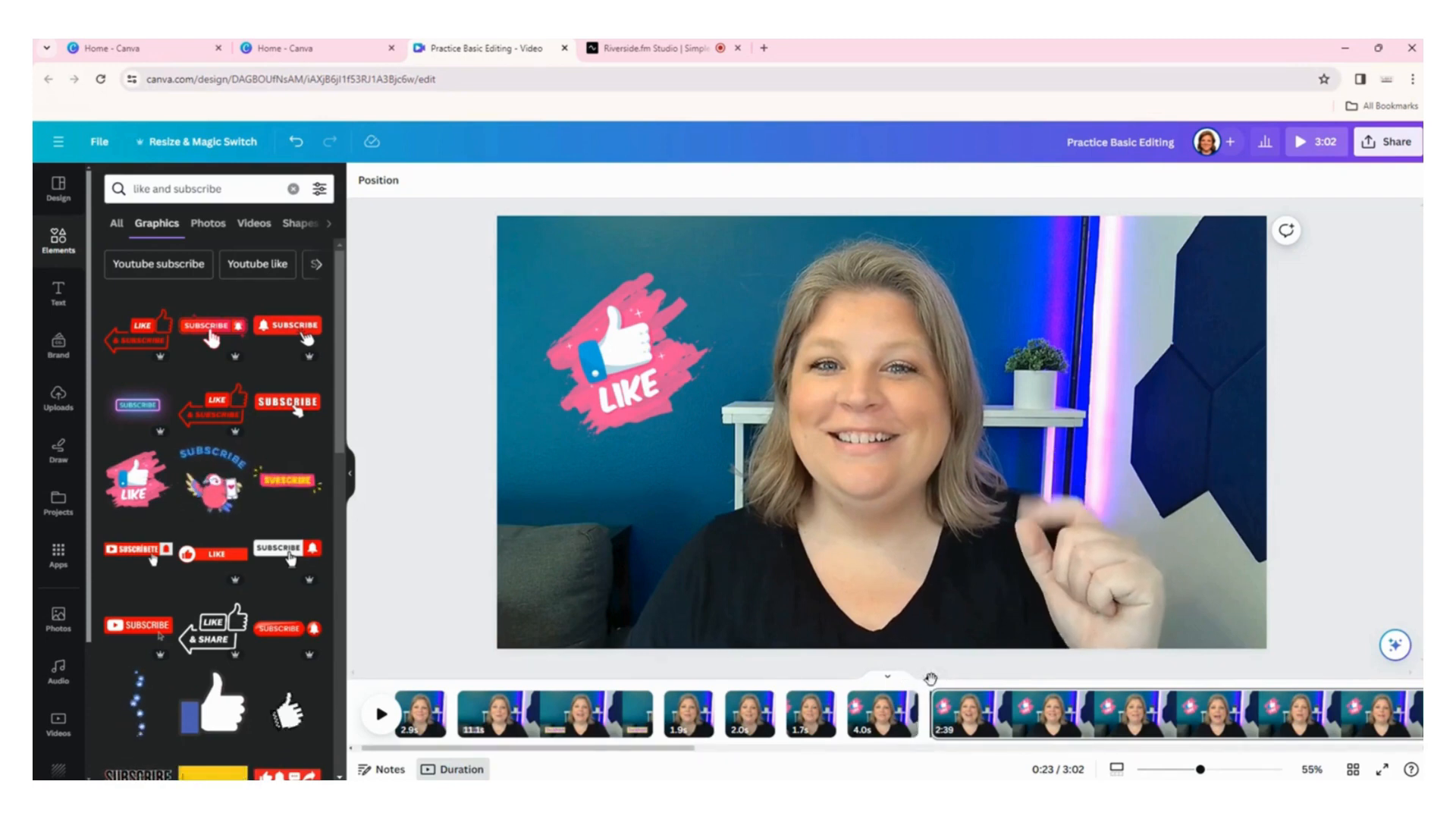
left_click(903, 709)
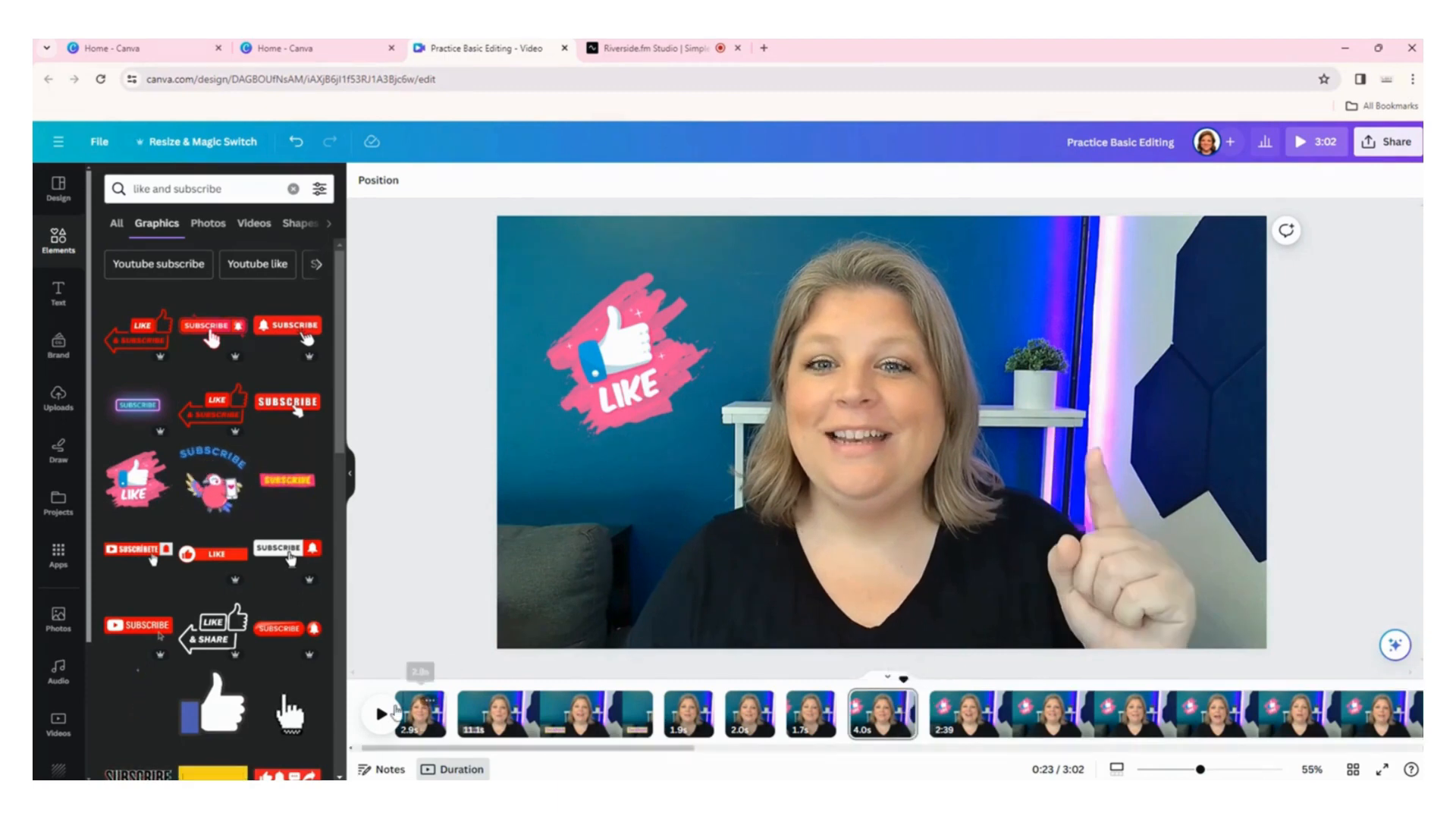
left_click(391, 712)
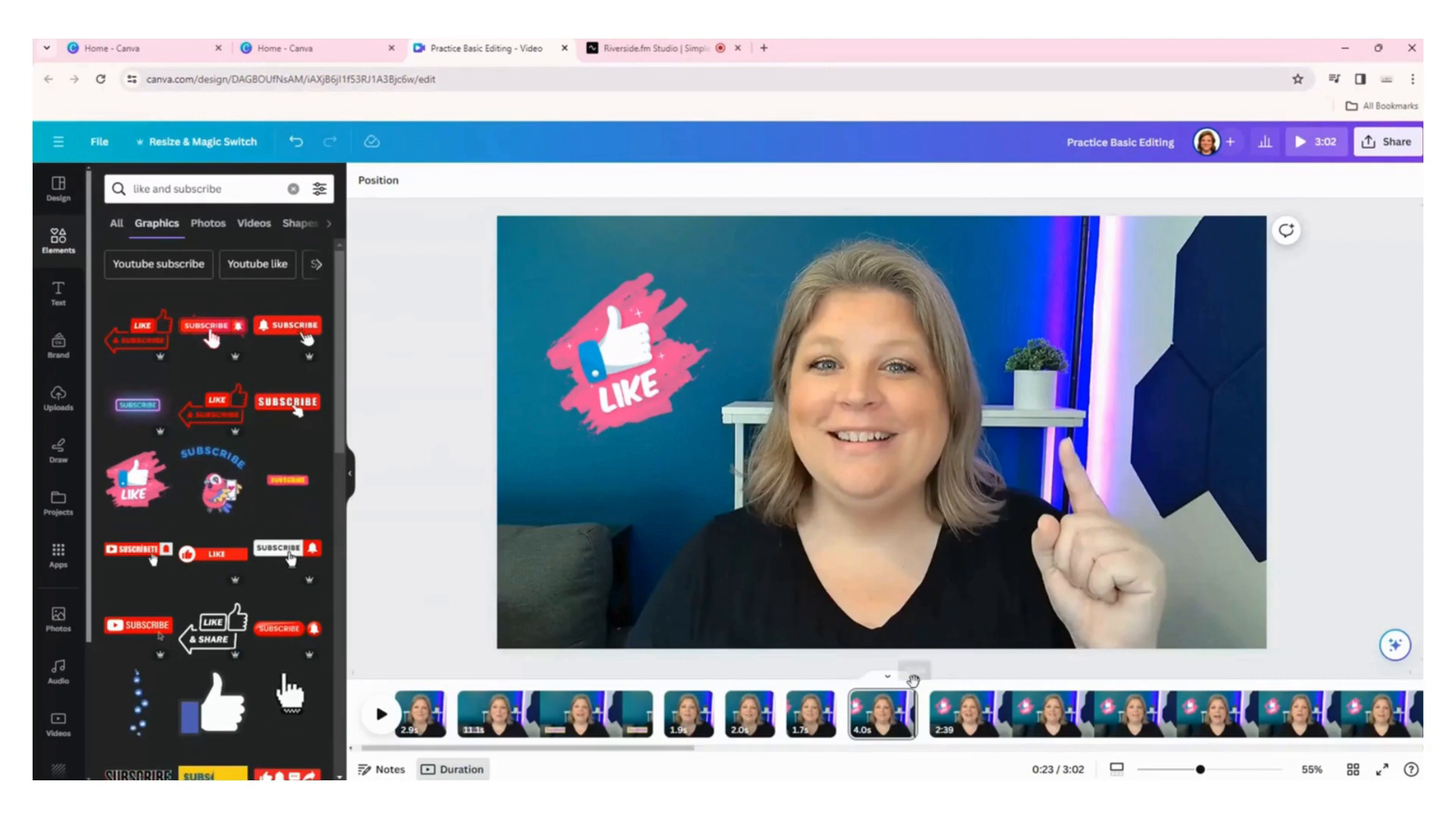
key("s")
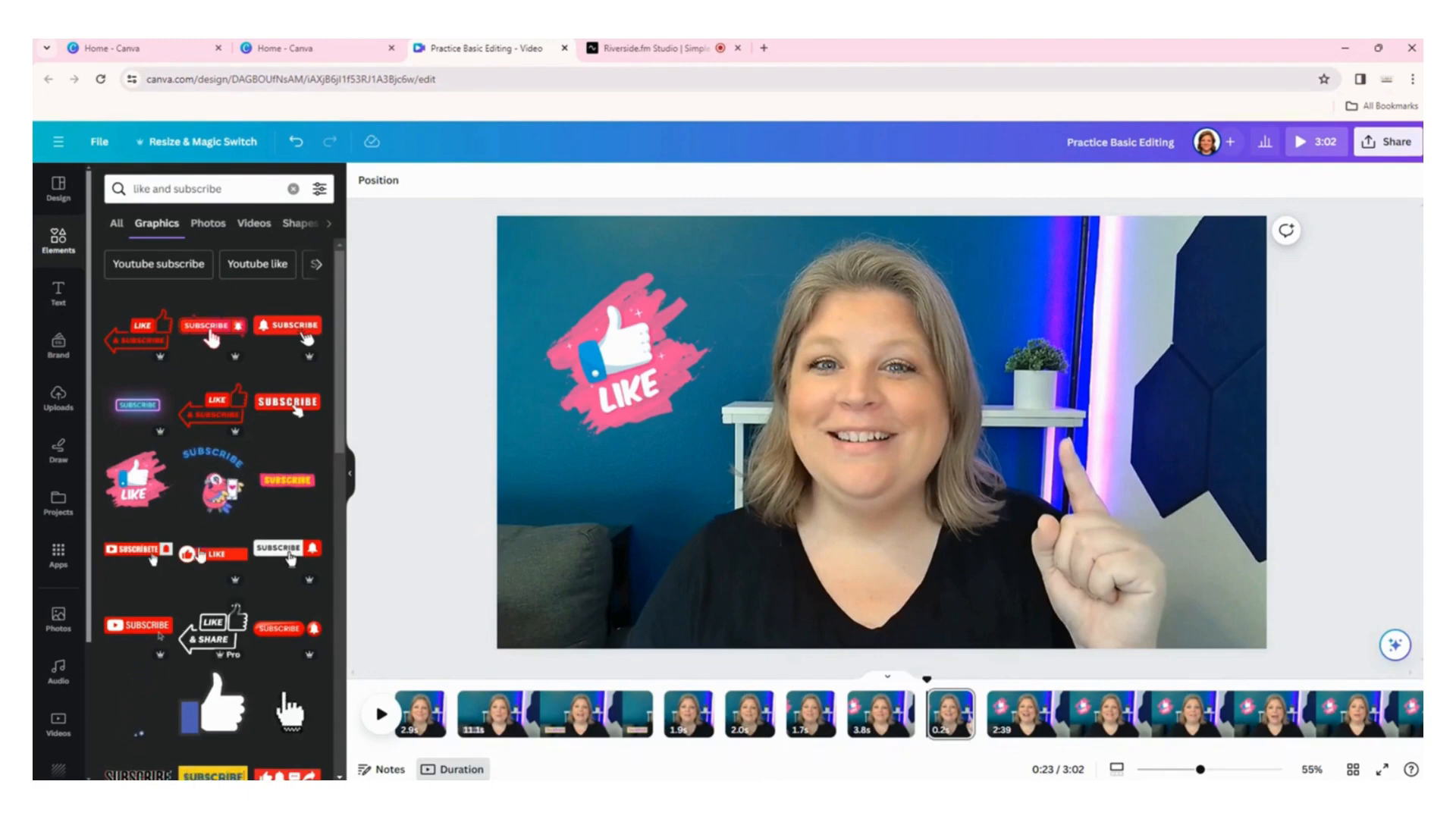
Add the Subscribe parrot graphic to the 0.2-second clip, shrink it, move it above the speaker's raised finger and tilt it slightly clockwise.
left_click(214, 477)
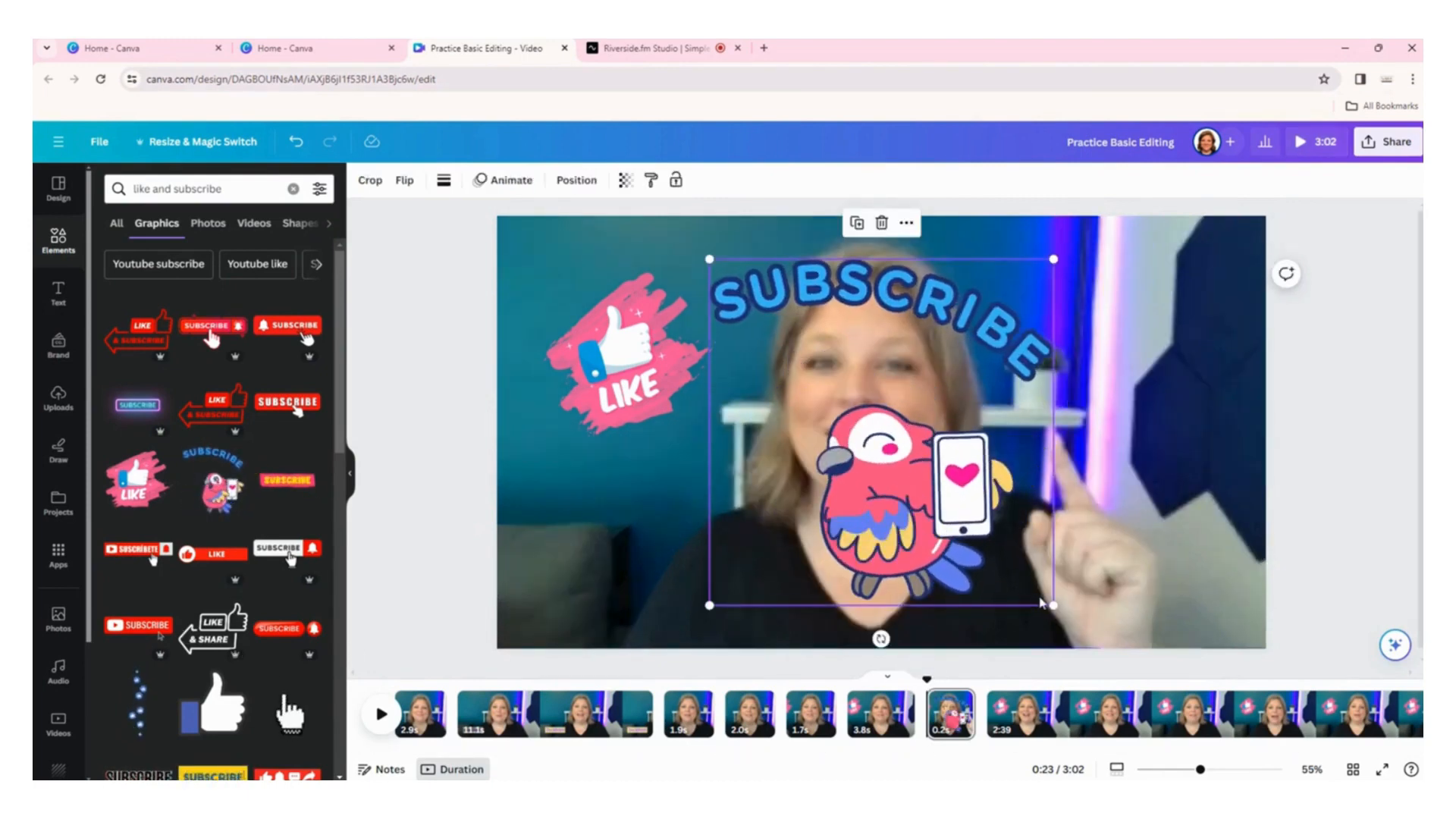
left_click_drag(1052, 602, 873, 423)
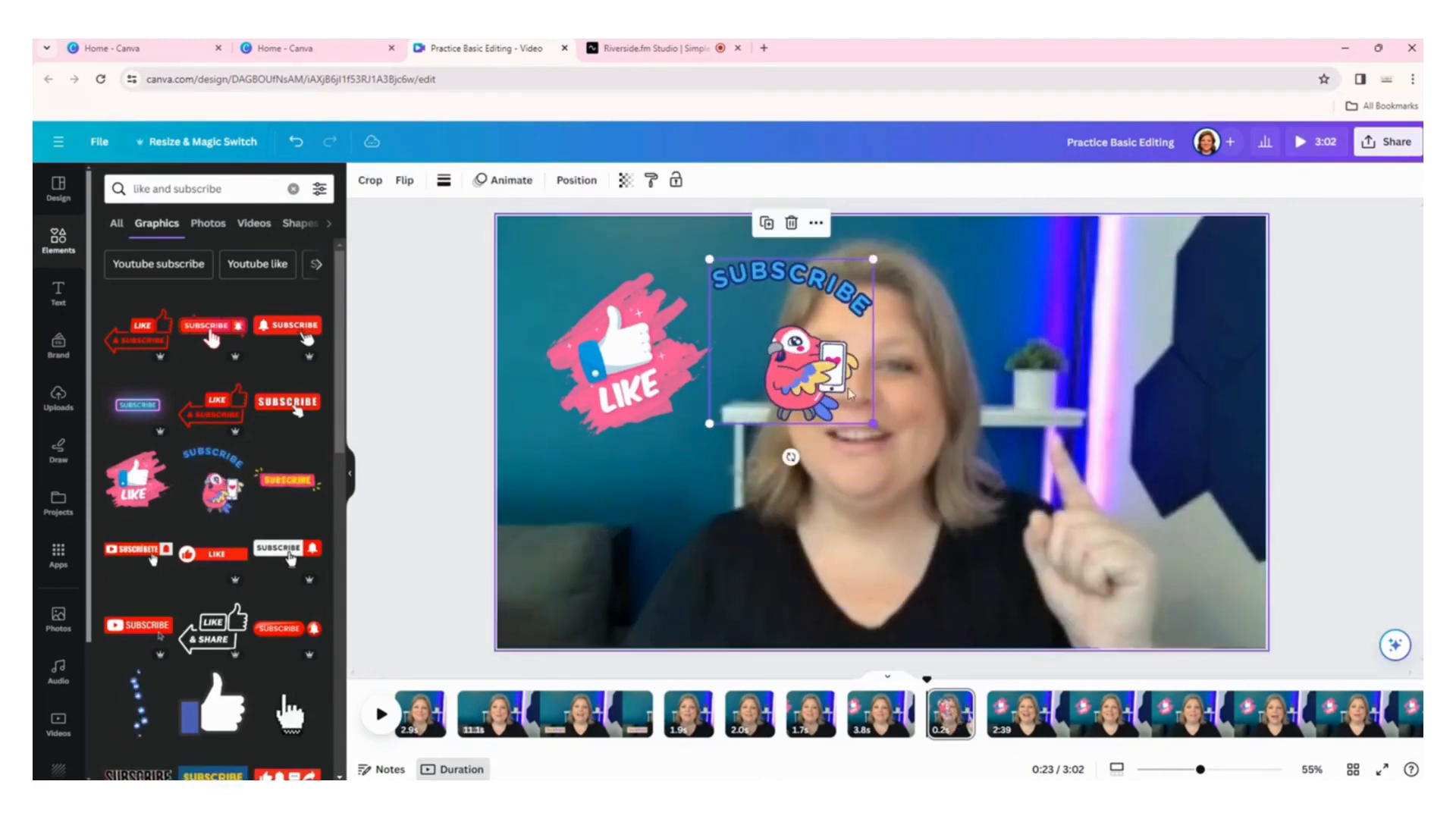
left_click_drag(792, 390, 1071, 383)
left_click_drag(1185, 333, 1196, 360)
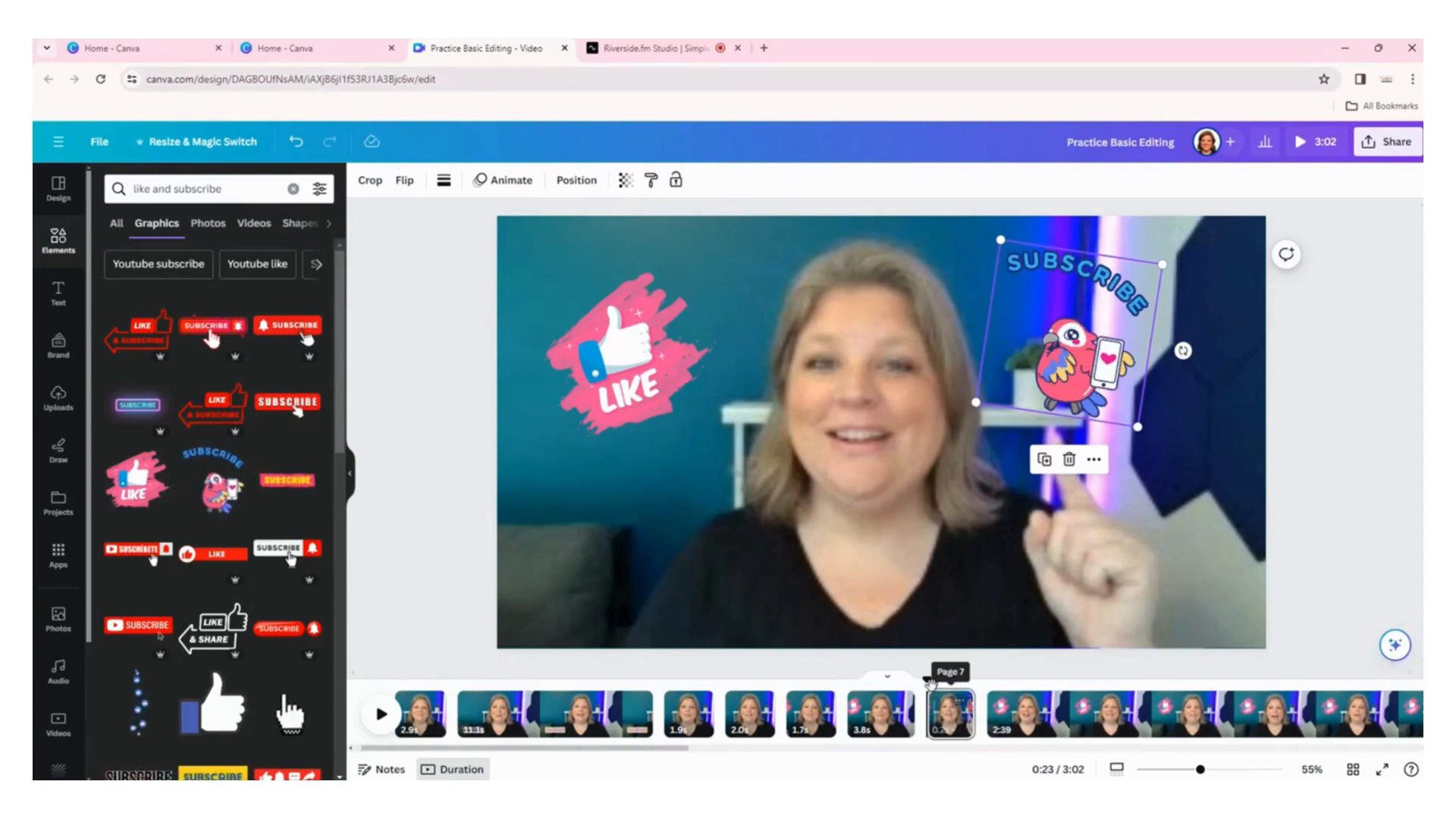
Split the final clip at 0:27 to leave a 4.0-second piece, and delete the 0.2-second clip holding the Subscribe graphic.
left_click(880, 705)
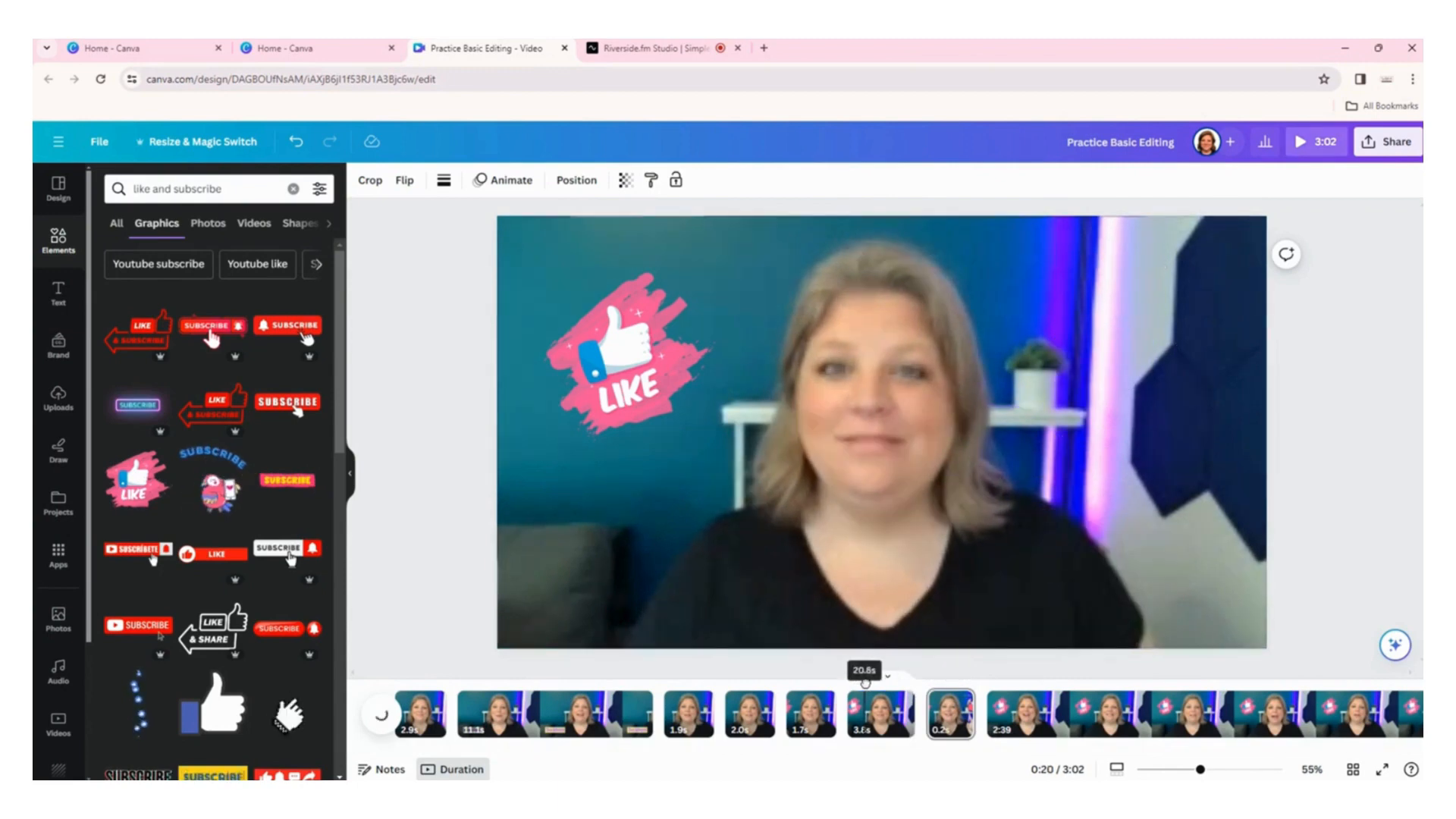
left_click(378, 716)
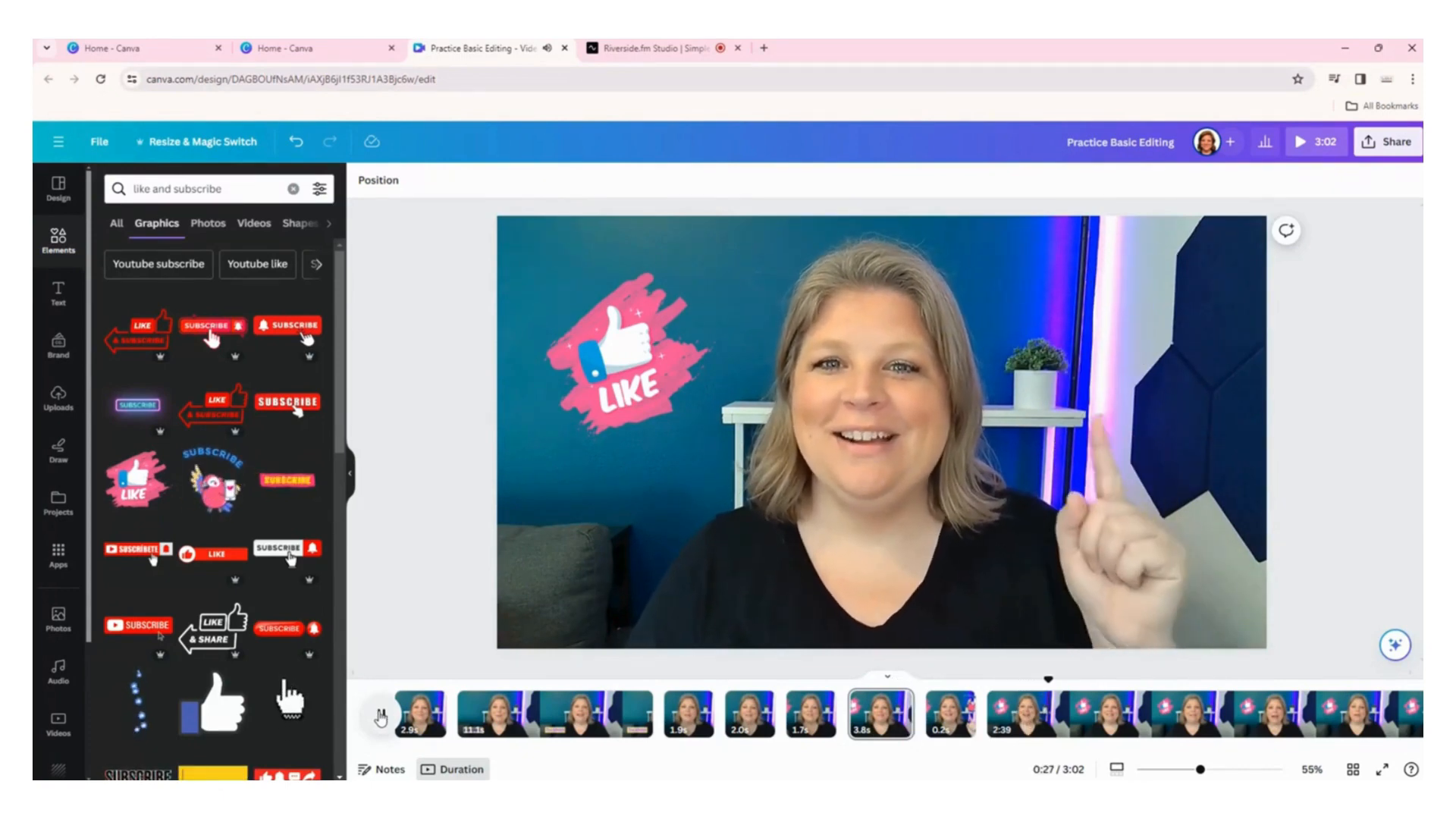
left_click(381, 715)
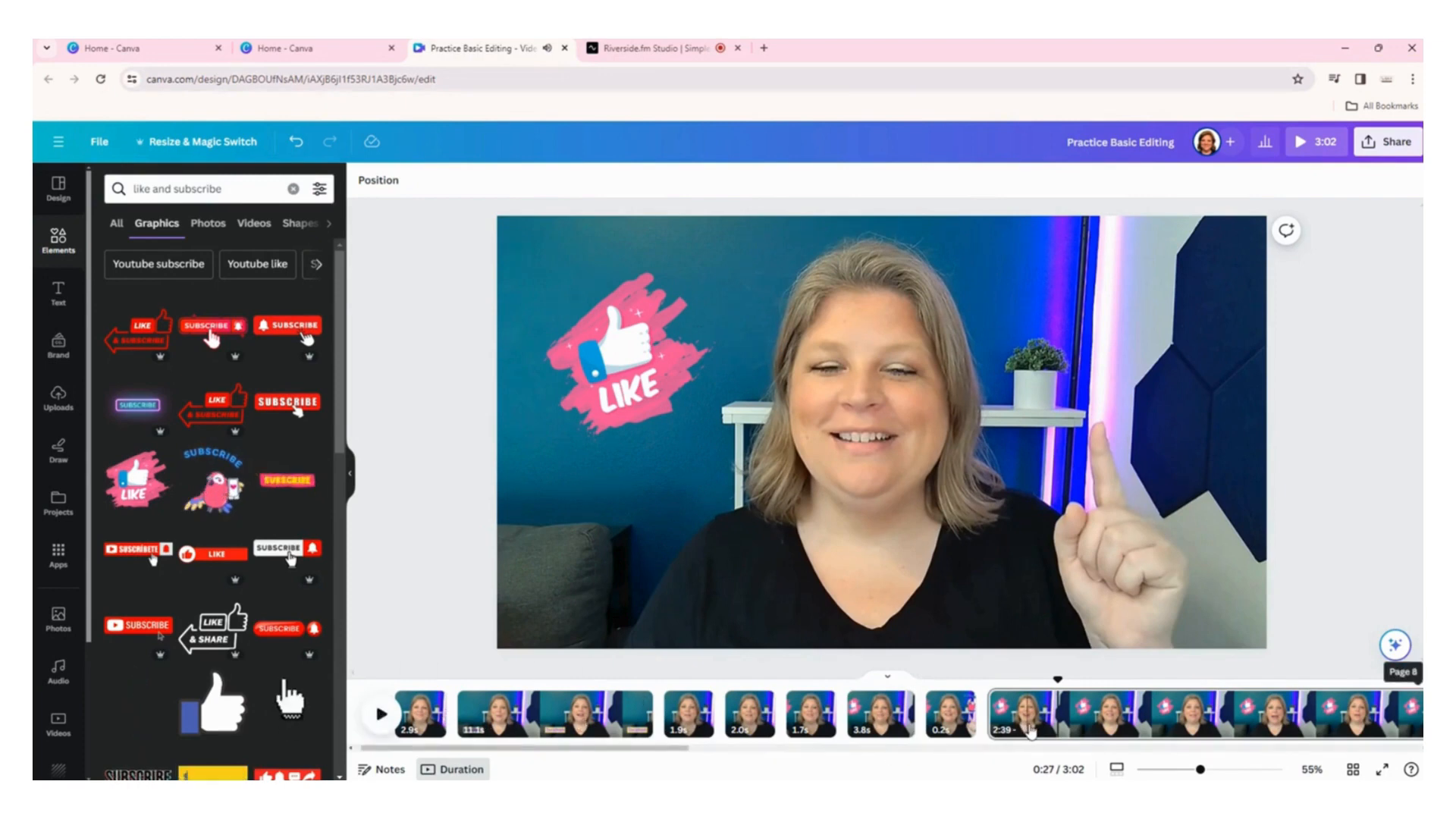
key("s")
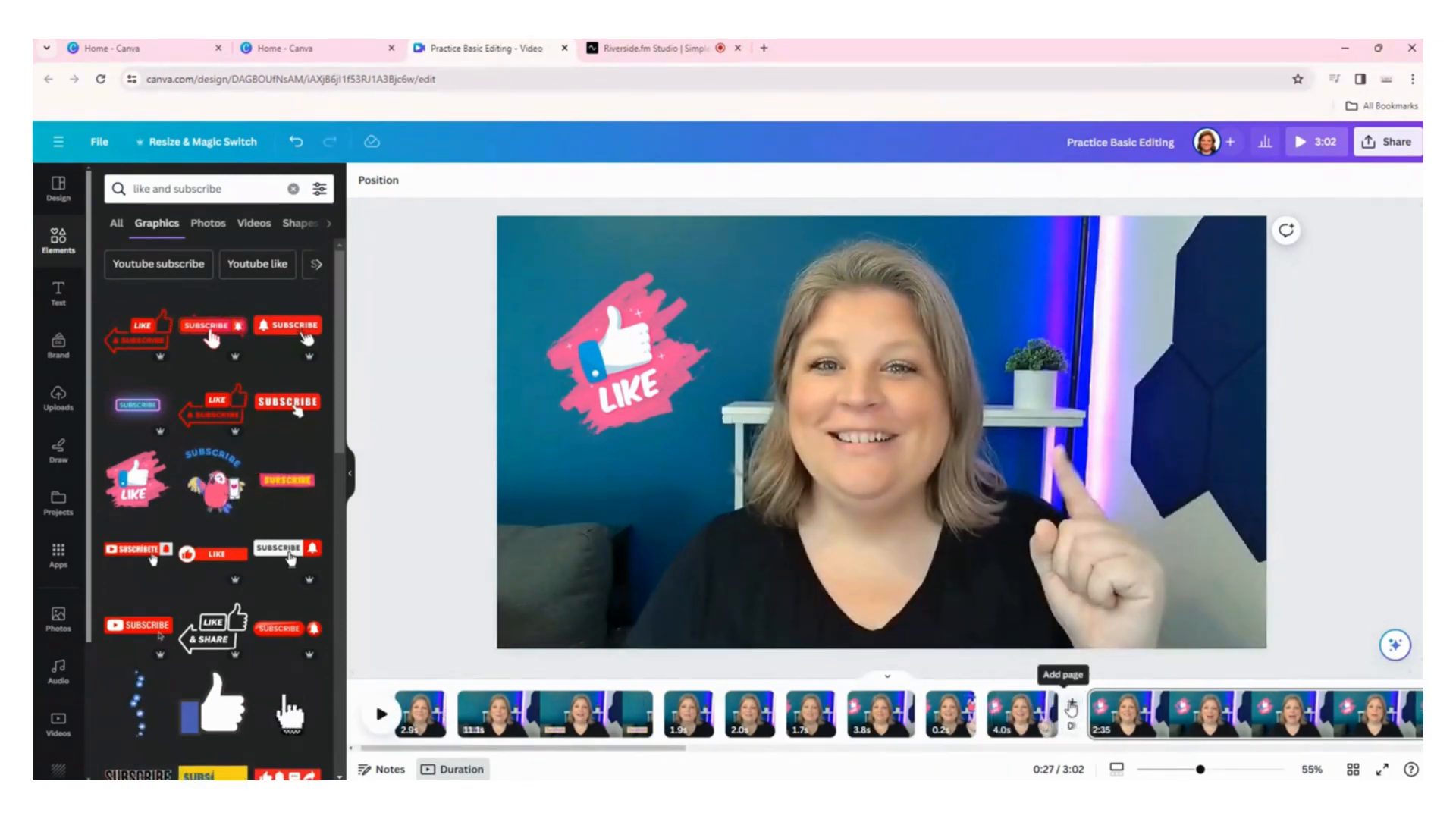
left_click(951, 716)
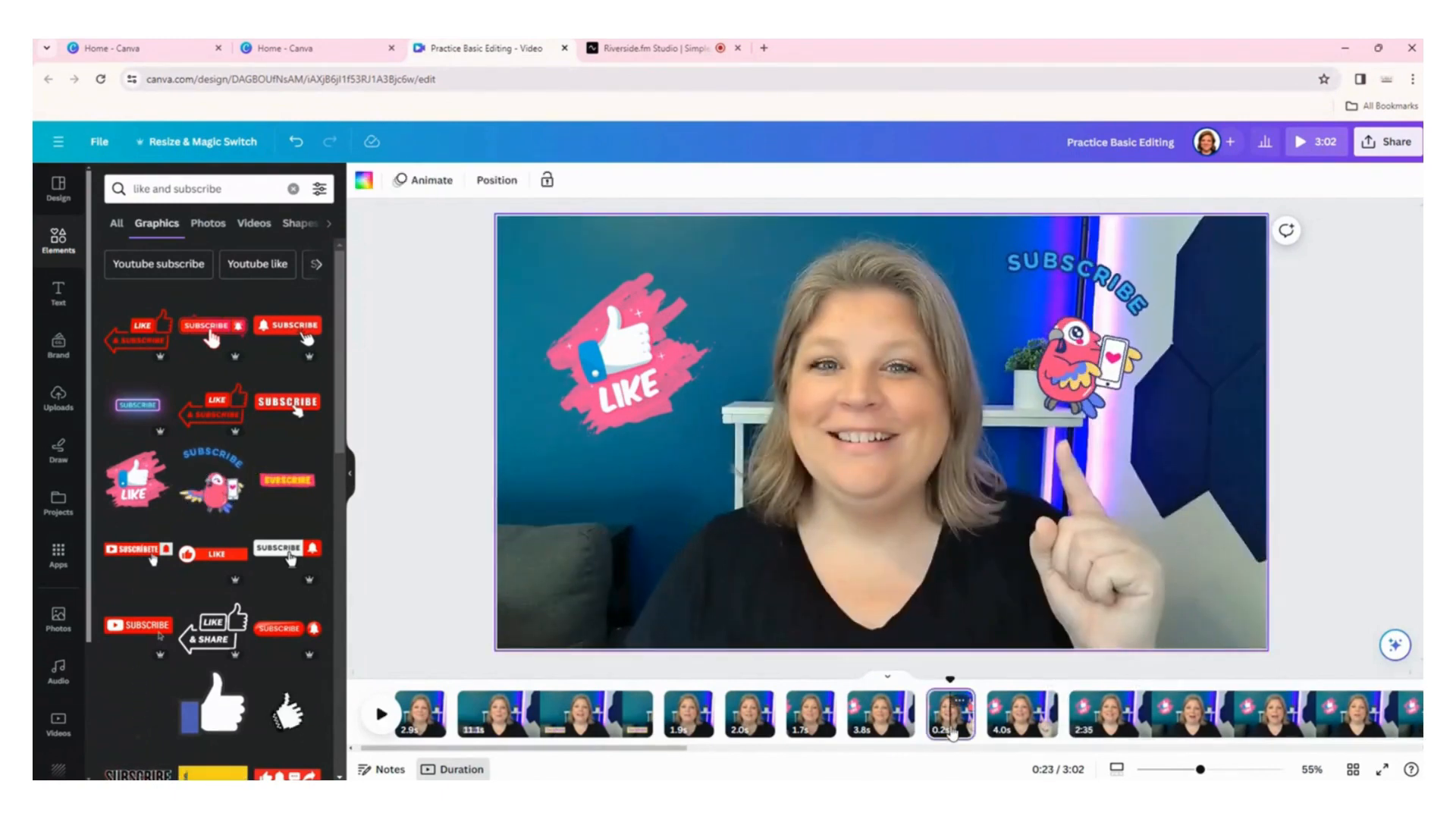
key("Delete")
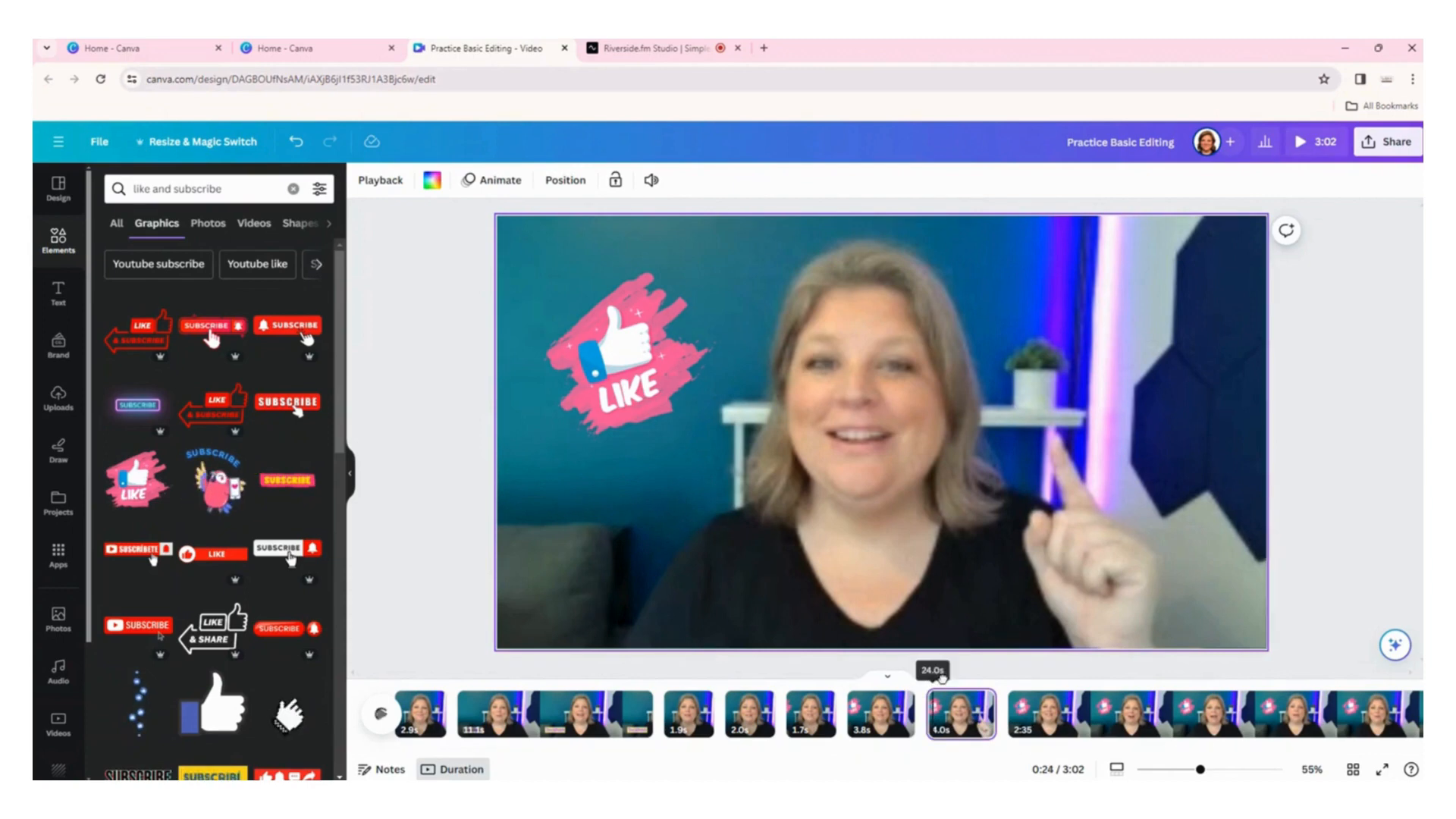
Add the Subscribe parrot graphic to the 2:35 clip at 0:27, shrink it, tilt it slightly clockwise and place it above the speaker's raised finger.
left_click(1010, 683)
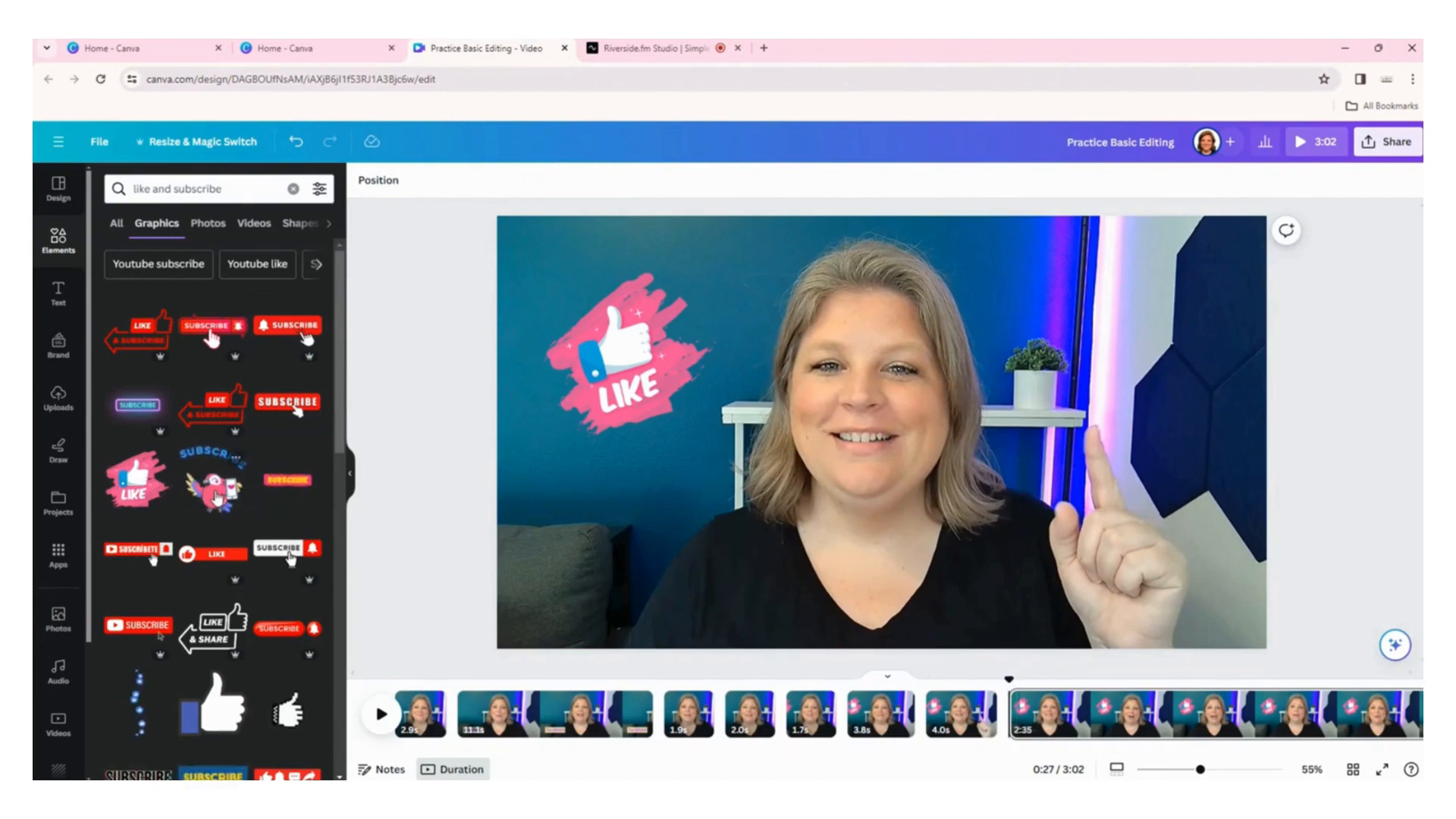
left_click(218, 497)
left_click_drag(1060, 608, 886, 436)
left_click_drag(897, 371, 1247, 348)
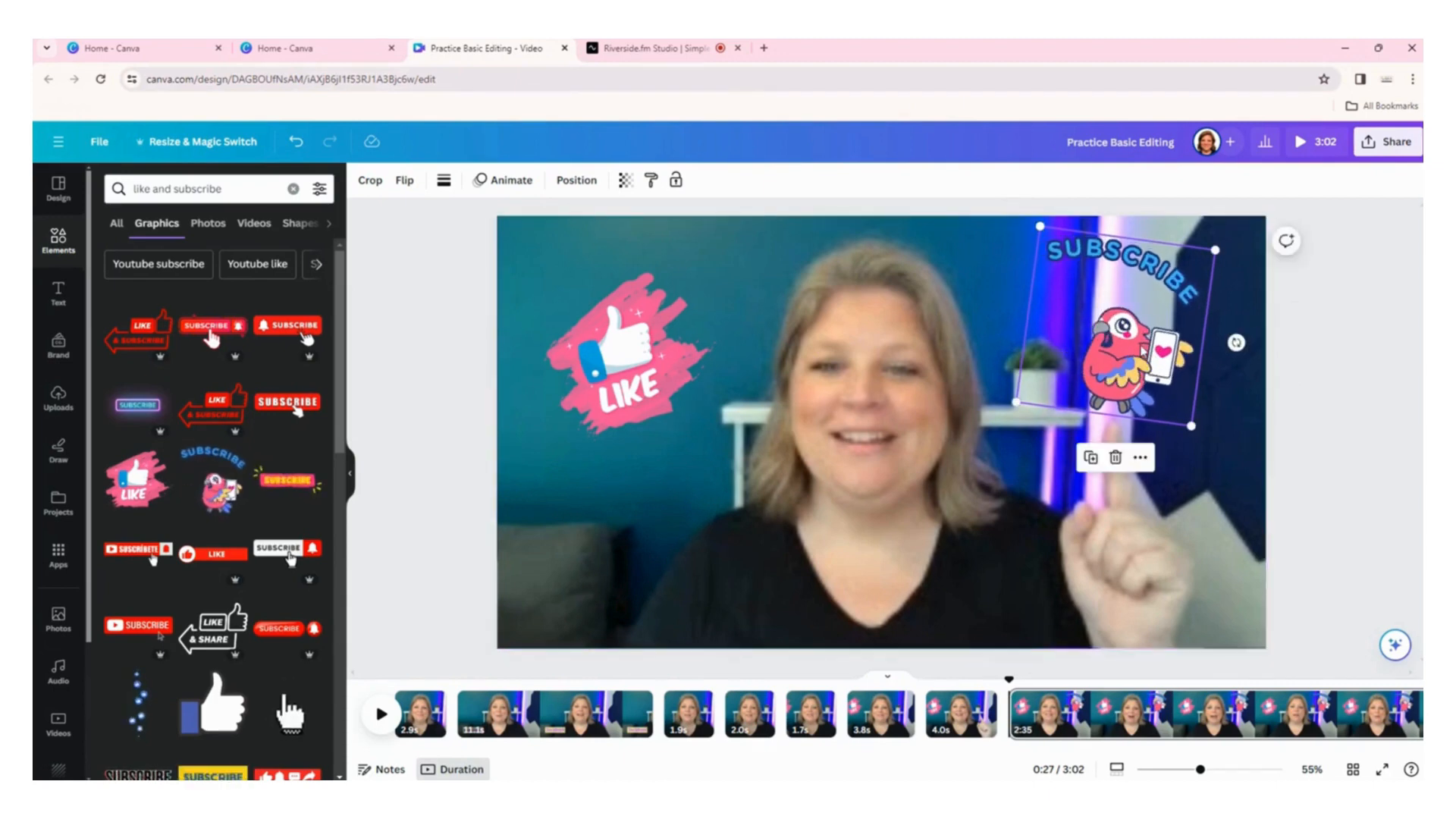
left_click_drag(1144, 351, 1152, 351)
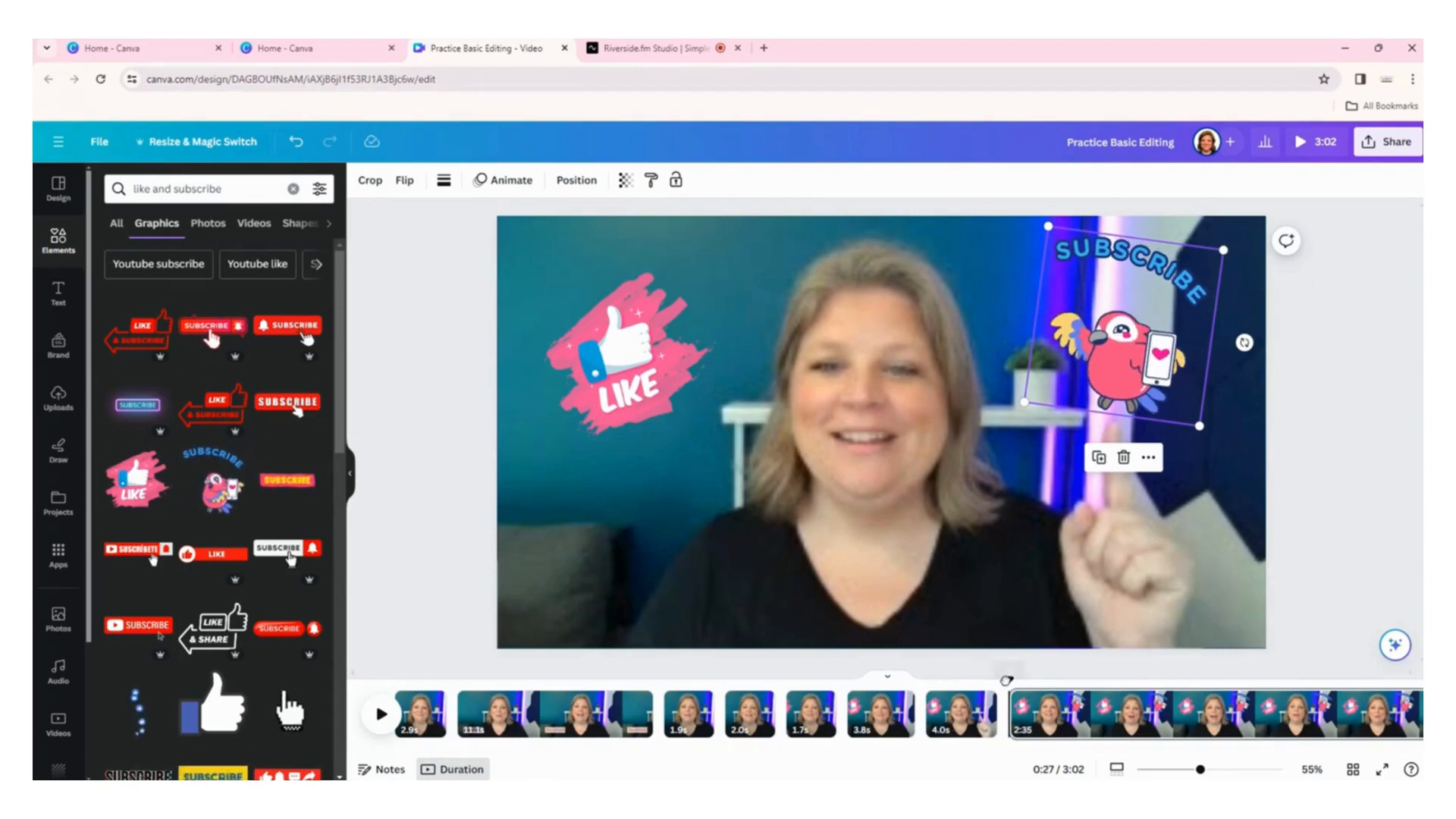
Replay from about 16 seconds to 0:28 to check the timing of the Subscribe graphic.
left_click_drag(1006, 680, 725, 680)
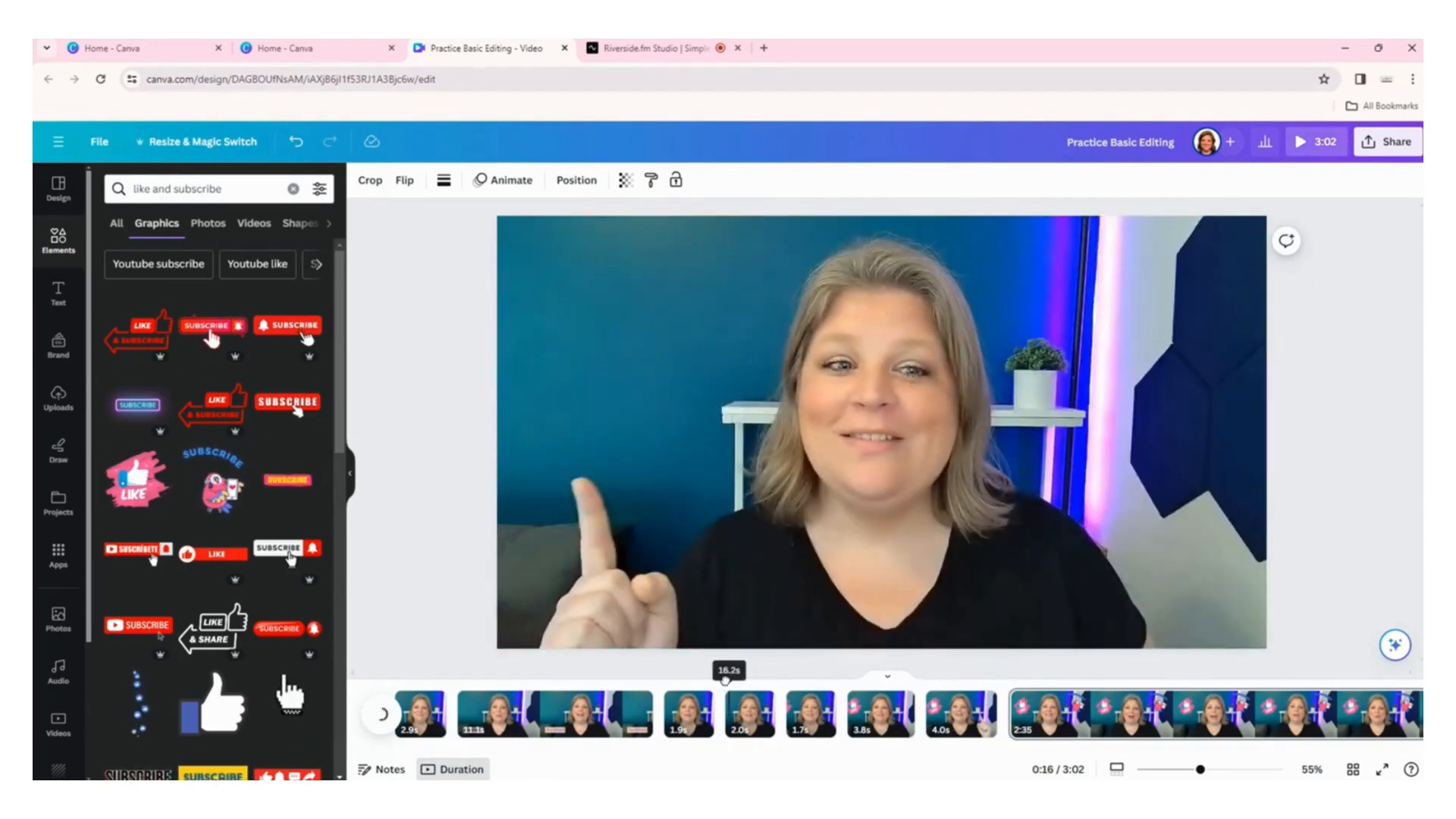
left_click(371, 717)
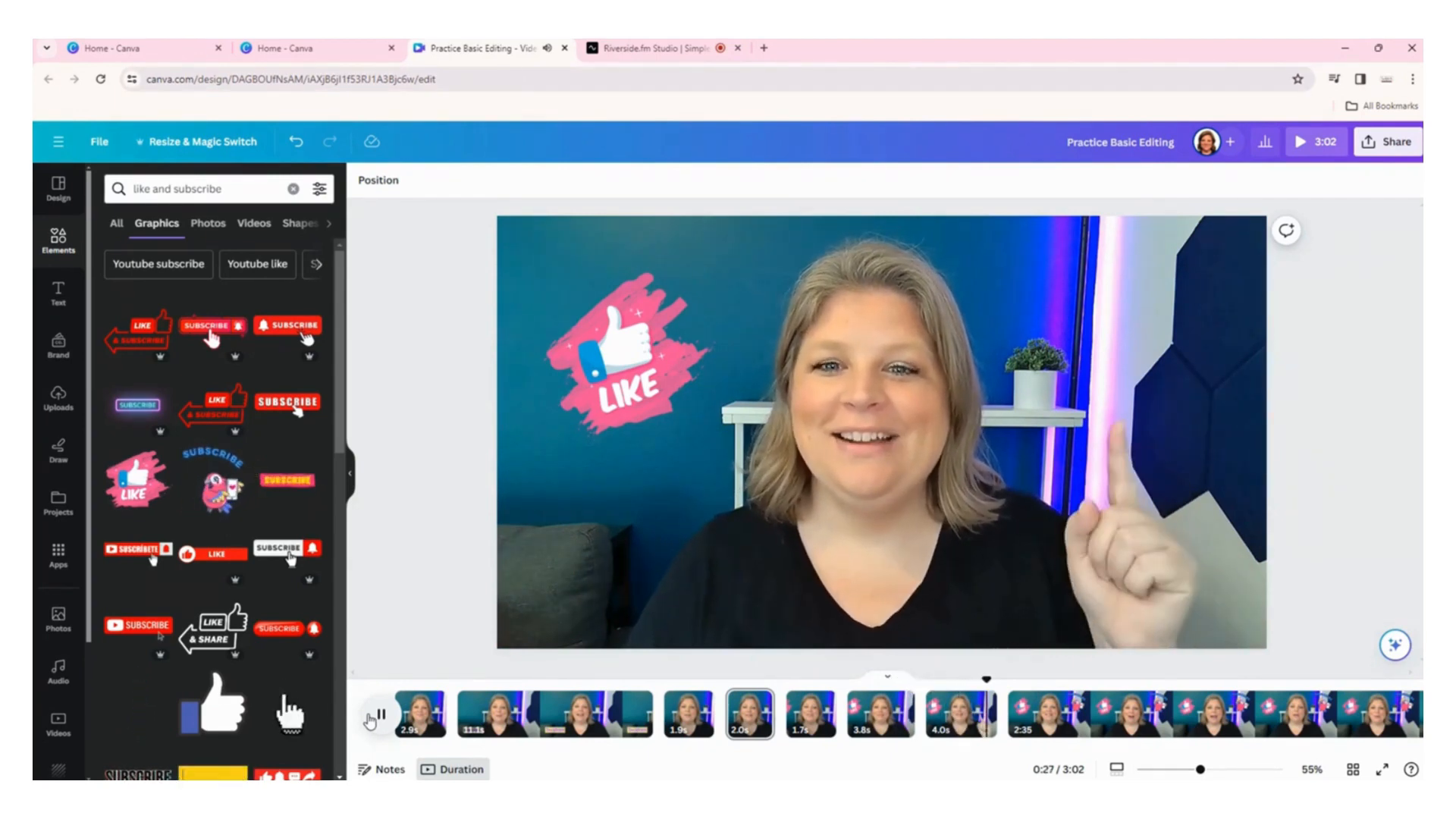
left_click(370, 719)
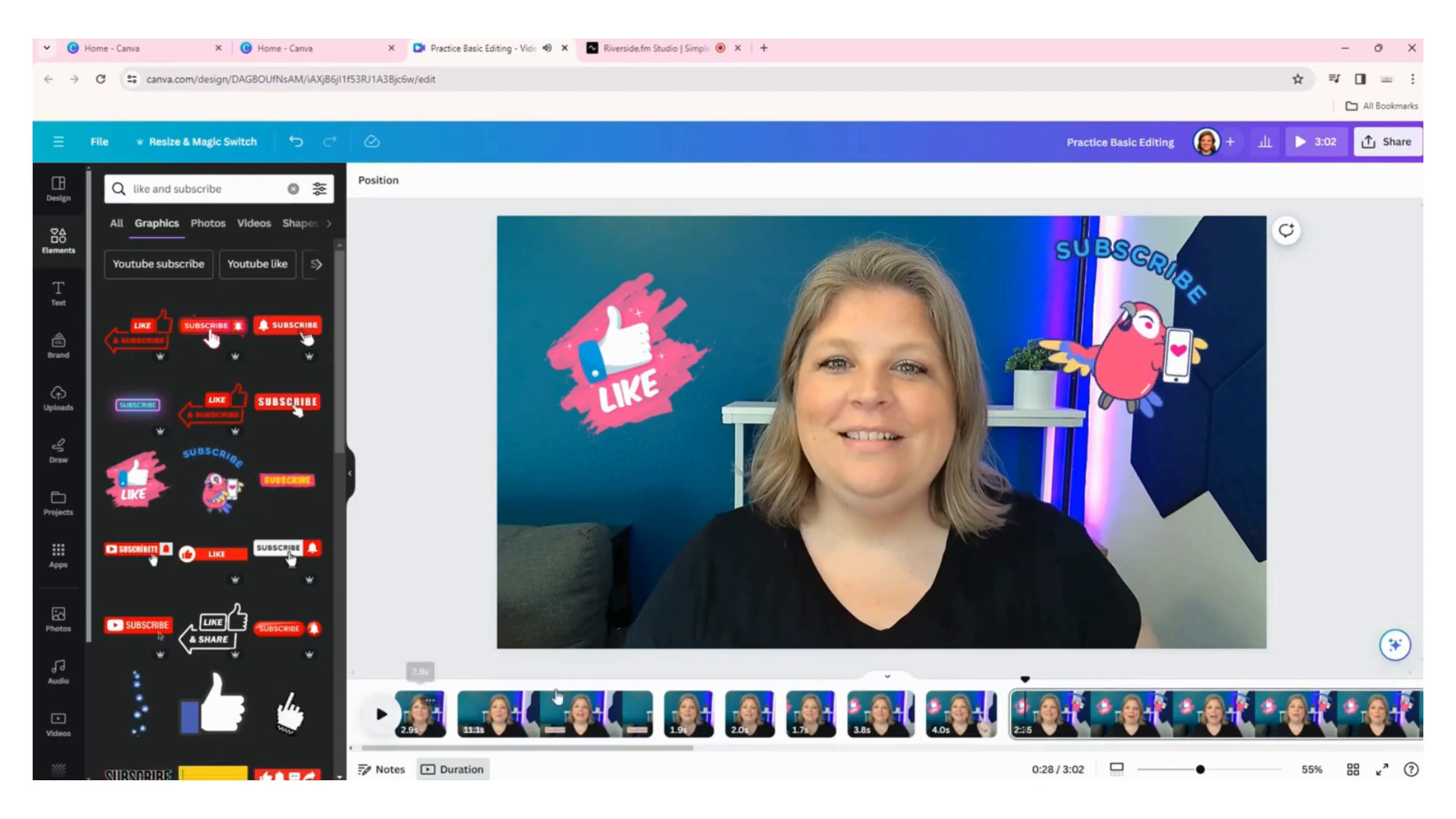
Replay from 0:21 into the 4.0-second clip and delete the 3.8-second clip before it.
left_click(887, 728)
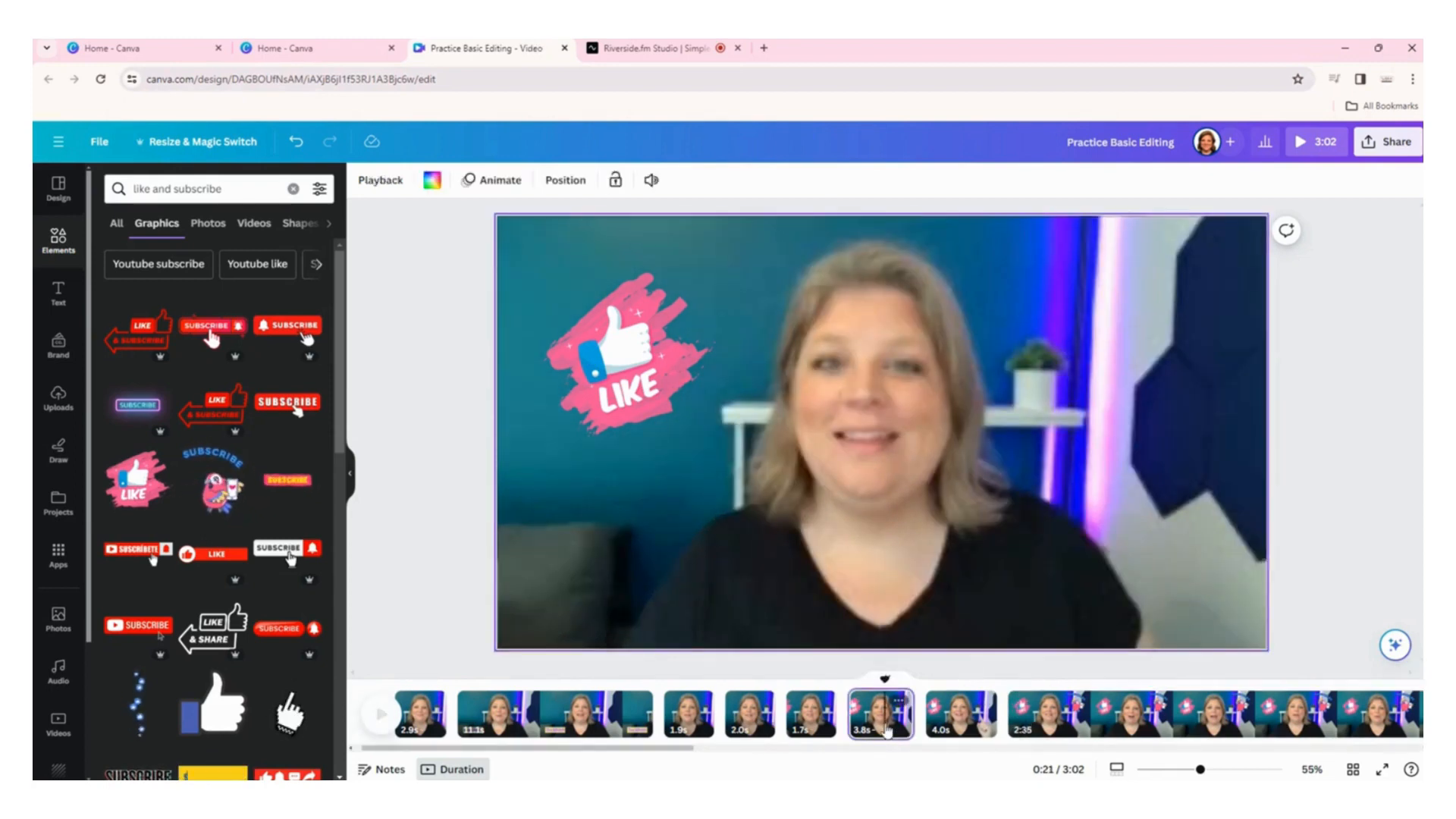
left_click(382, 714)
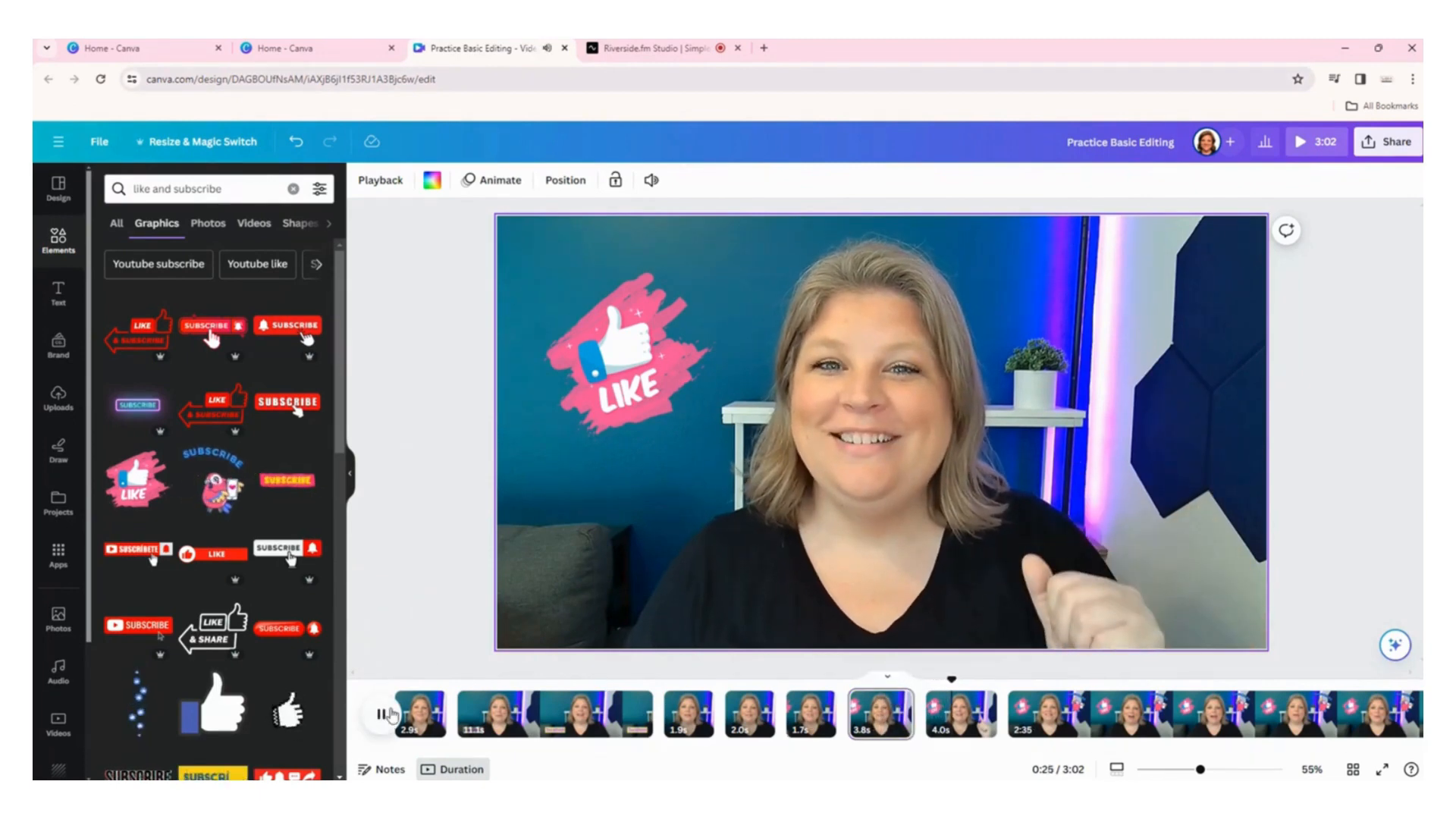
left_click(883, 724)
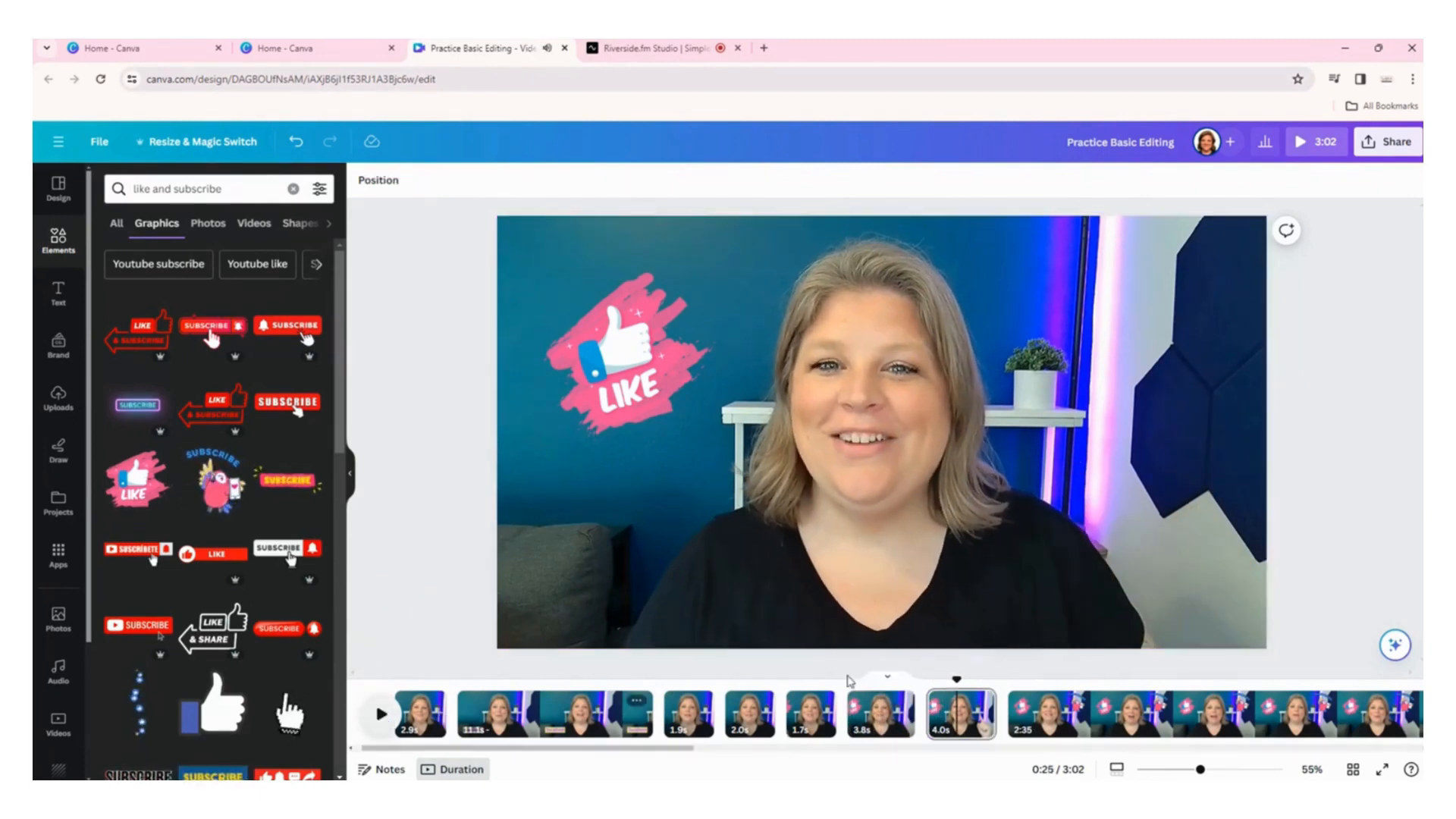
left_click(901, 705)
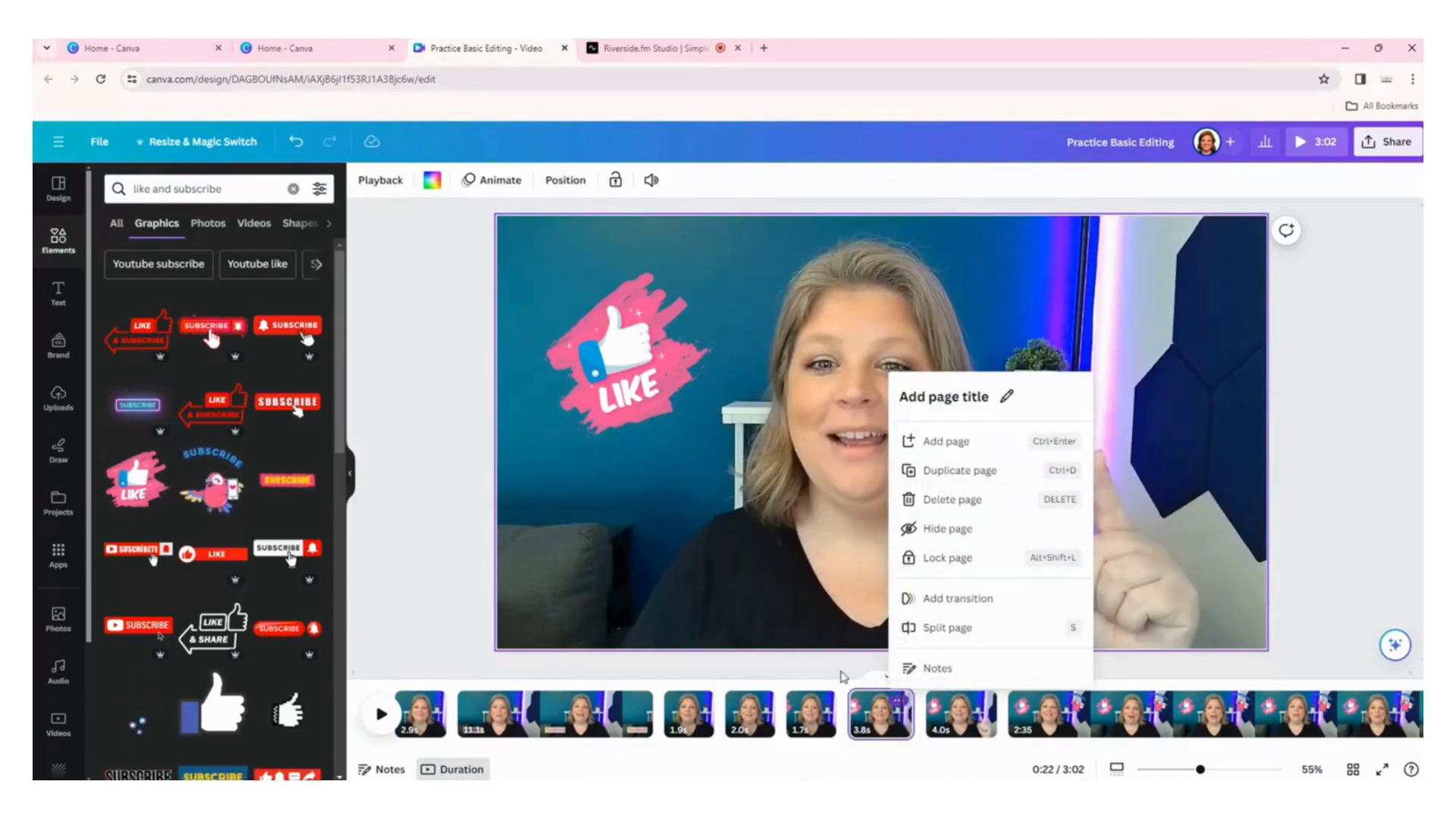
left_click(872, 709)
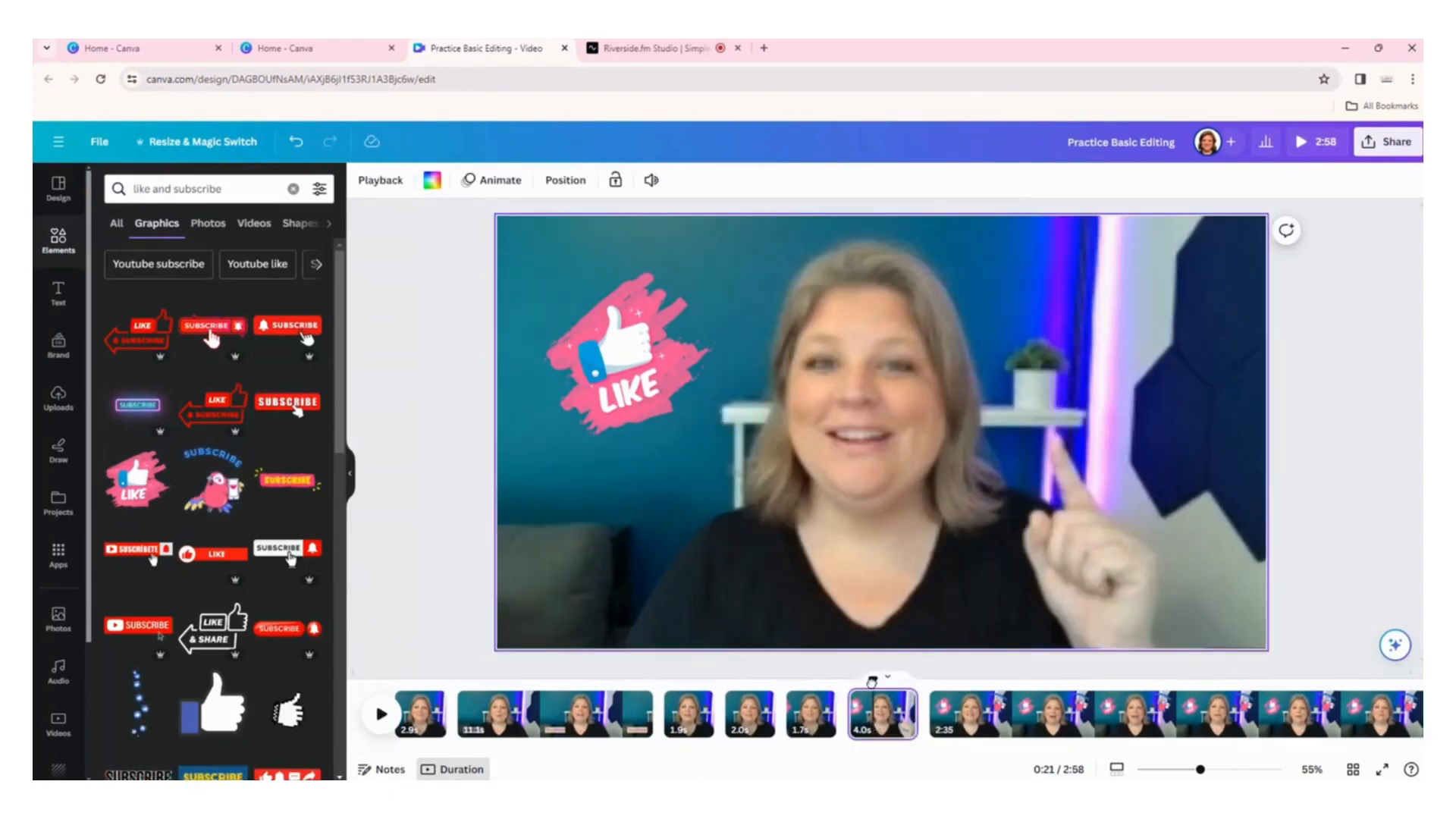
Replay from 0:16 across the joined cut and trim the start of the 4.0-second clip, shortening it to 3.7 seconds.
left_click_drag(863, 683, 726, 683)
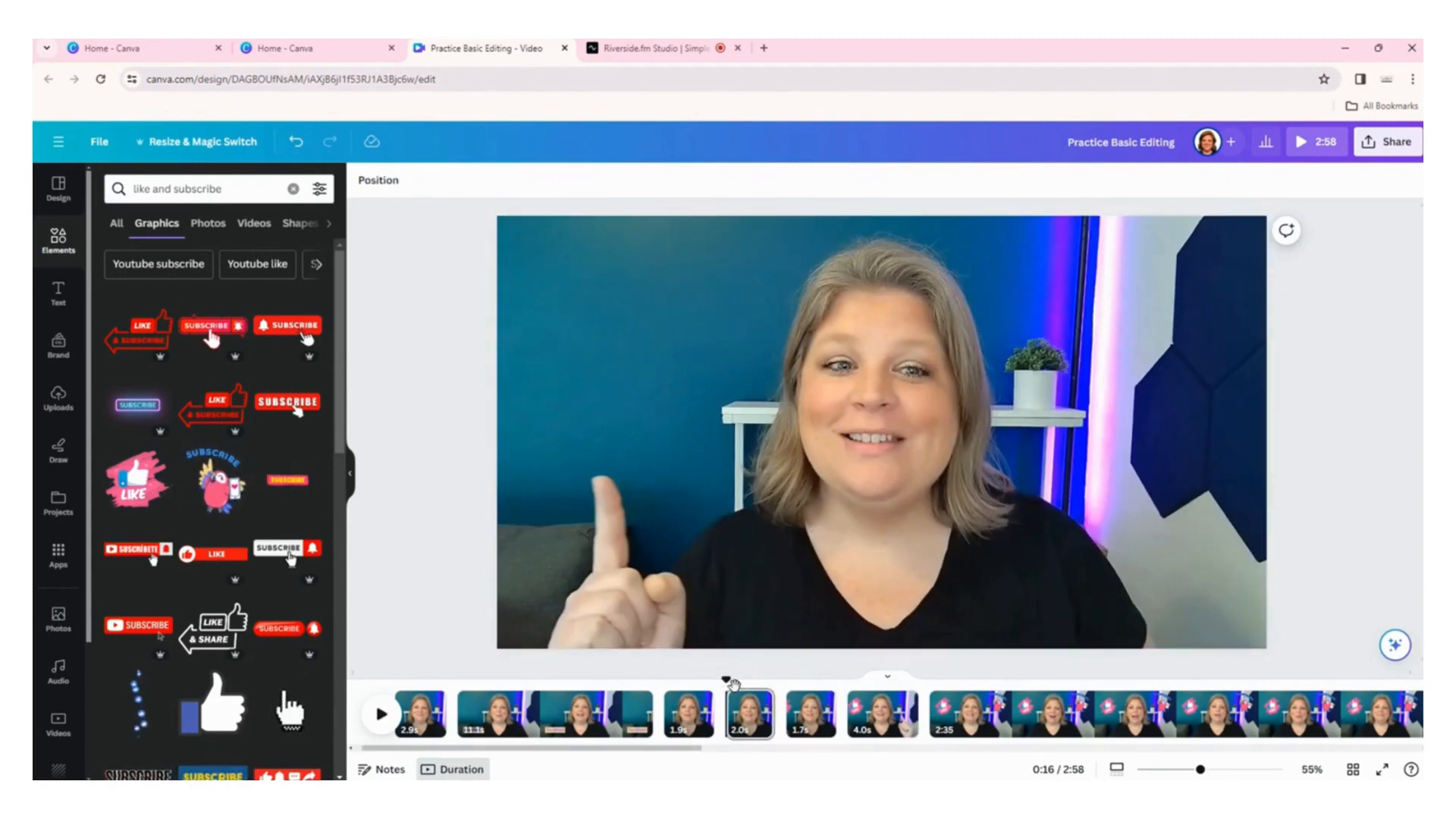
left_click(383, 714)
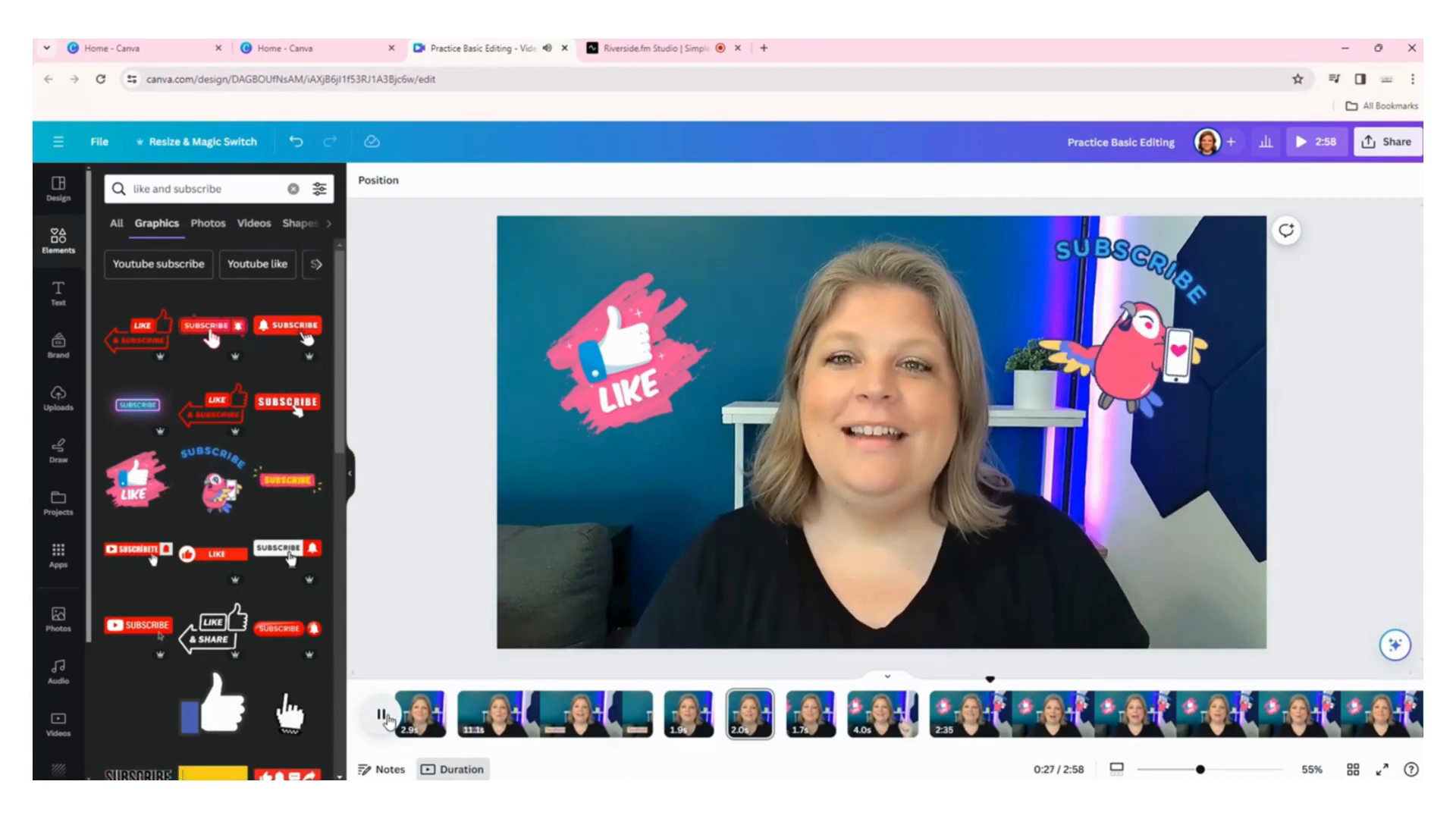
left_click(382, 716)
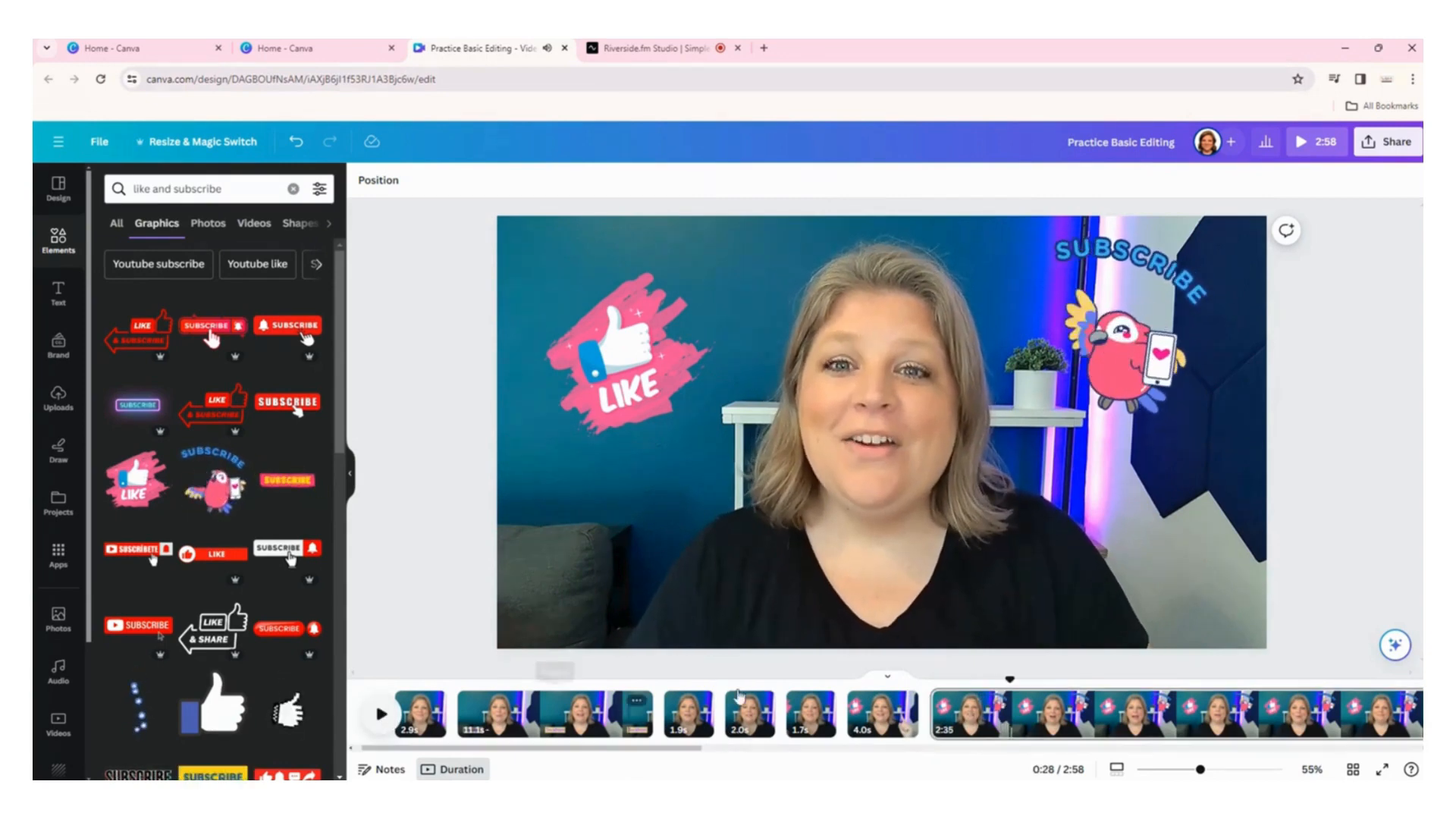
left_click(869, 718)
left_click_drag(849, 712, 872, 688)
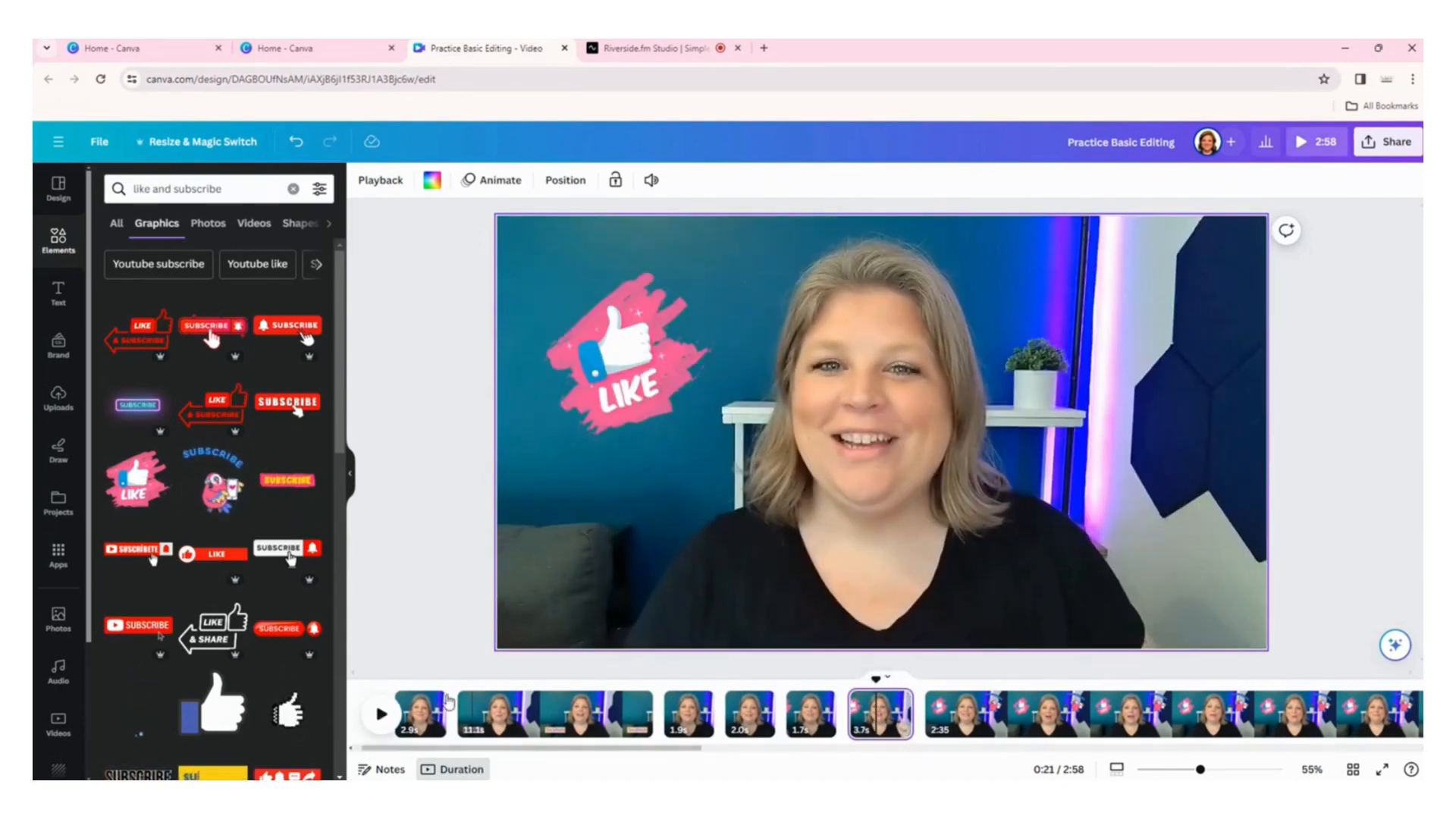
Replay across the trimmed cut and trim the start of the 3.7-second clip further, to 3.1 seconds.
left_click_drag(876, 680, 742, 682)
key("space")
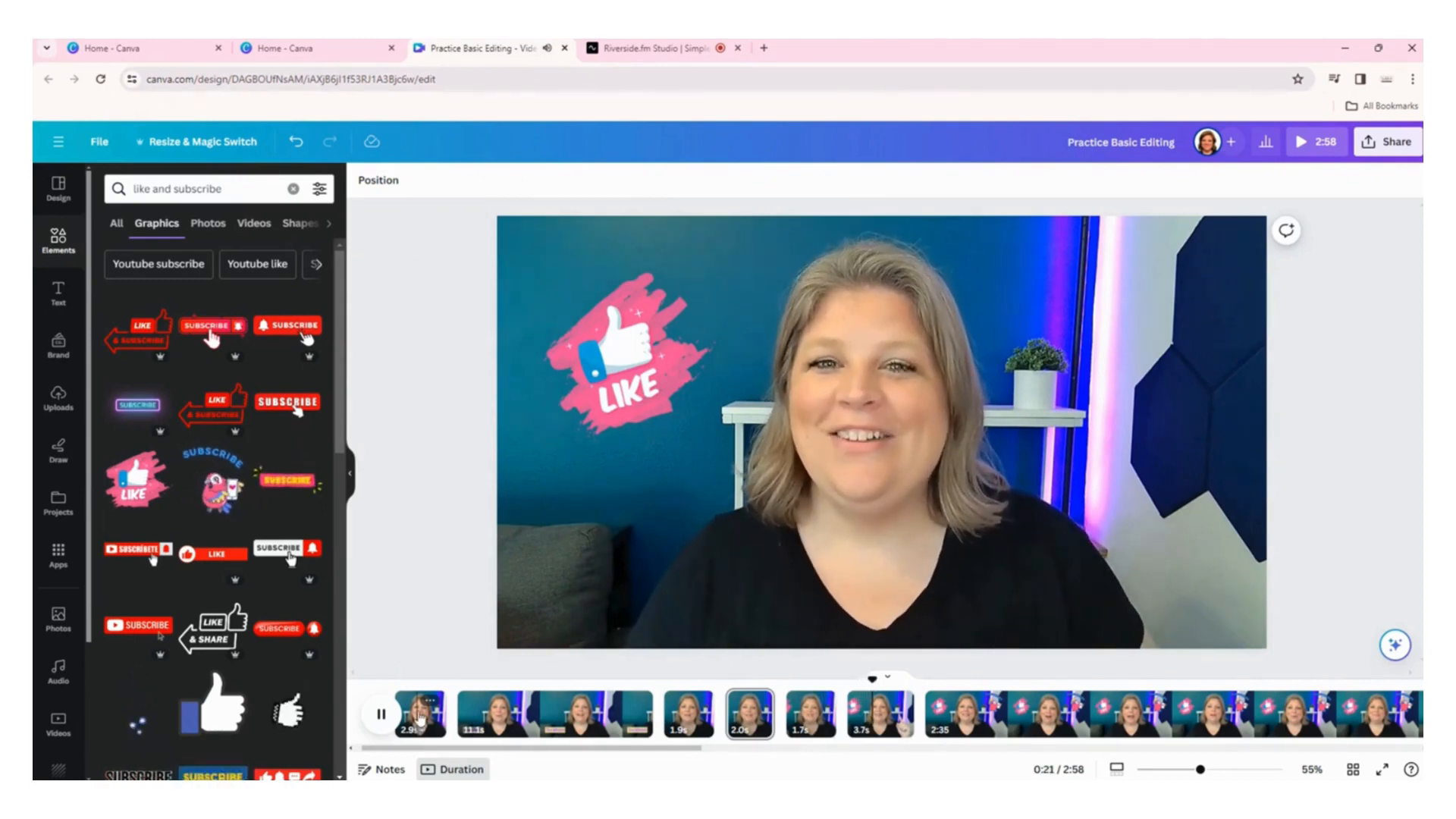
left_click(377, 722)
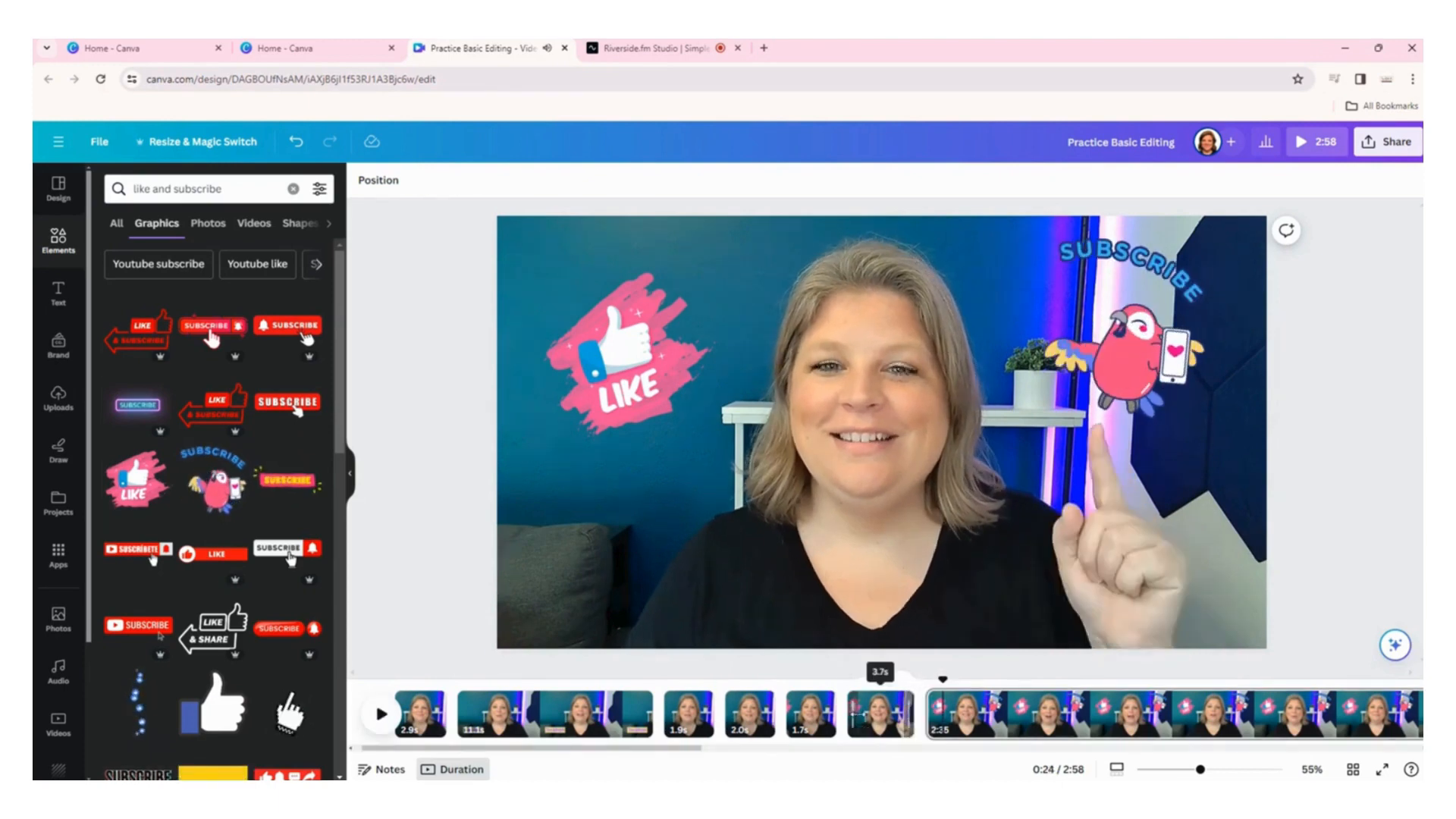
left_click_drag(850, 715, 860, 714)
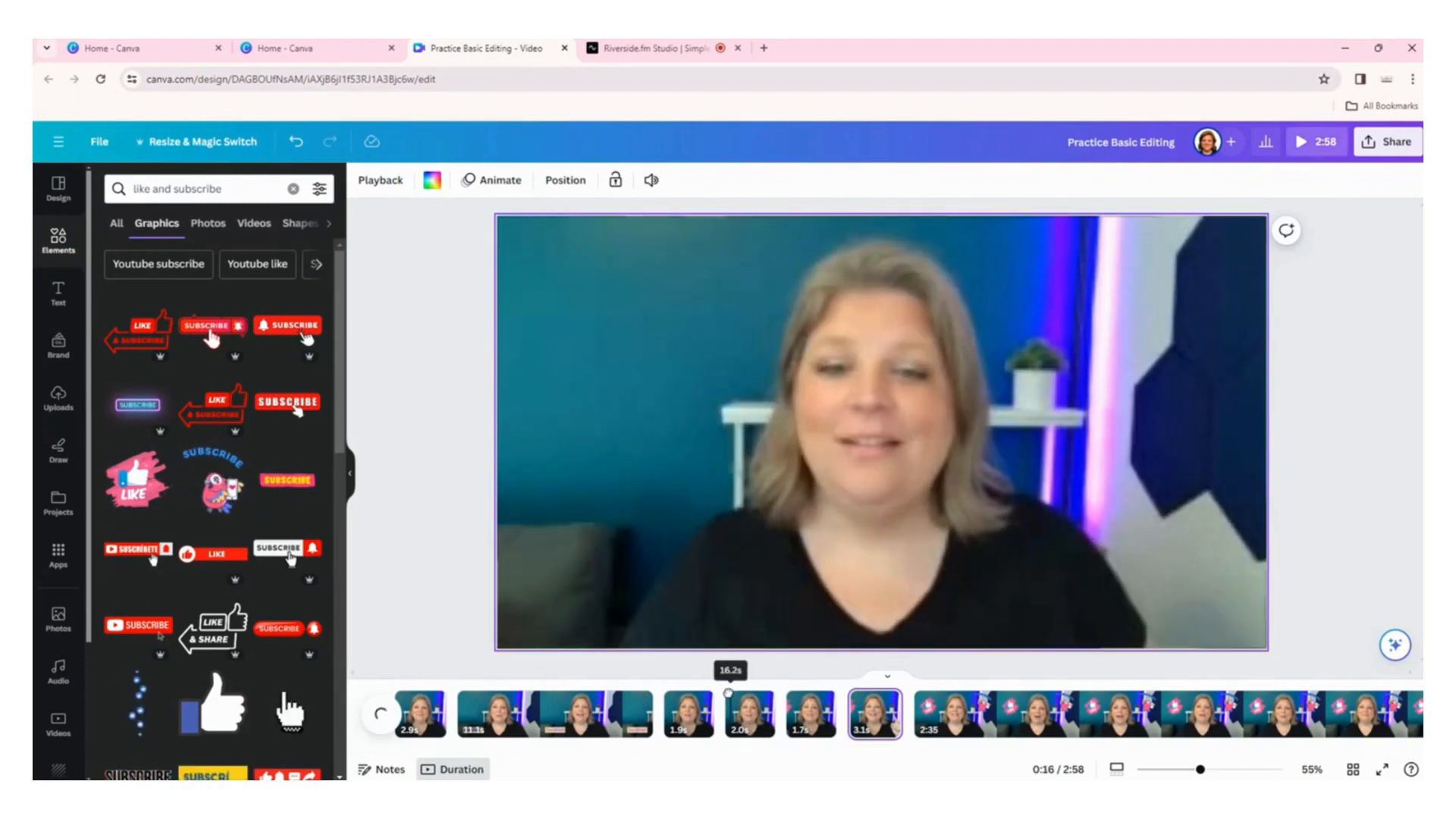
Replay from the 2.0-second clip through the trimmed cut to 0:31, where the Subscribe graphic is on screen.
left_click(751, 705)
left_click(377, 722)
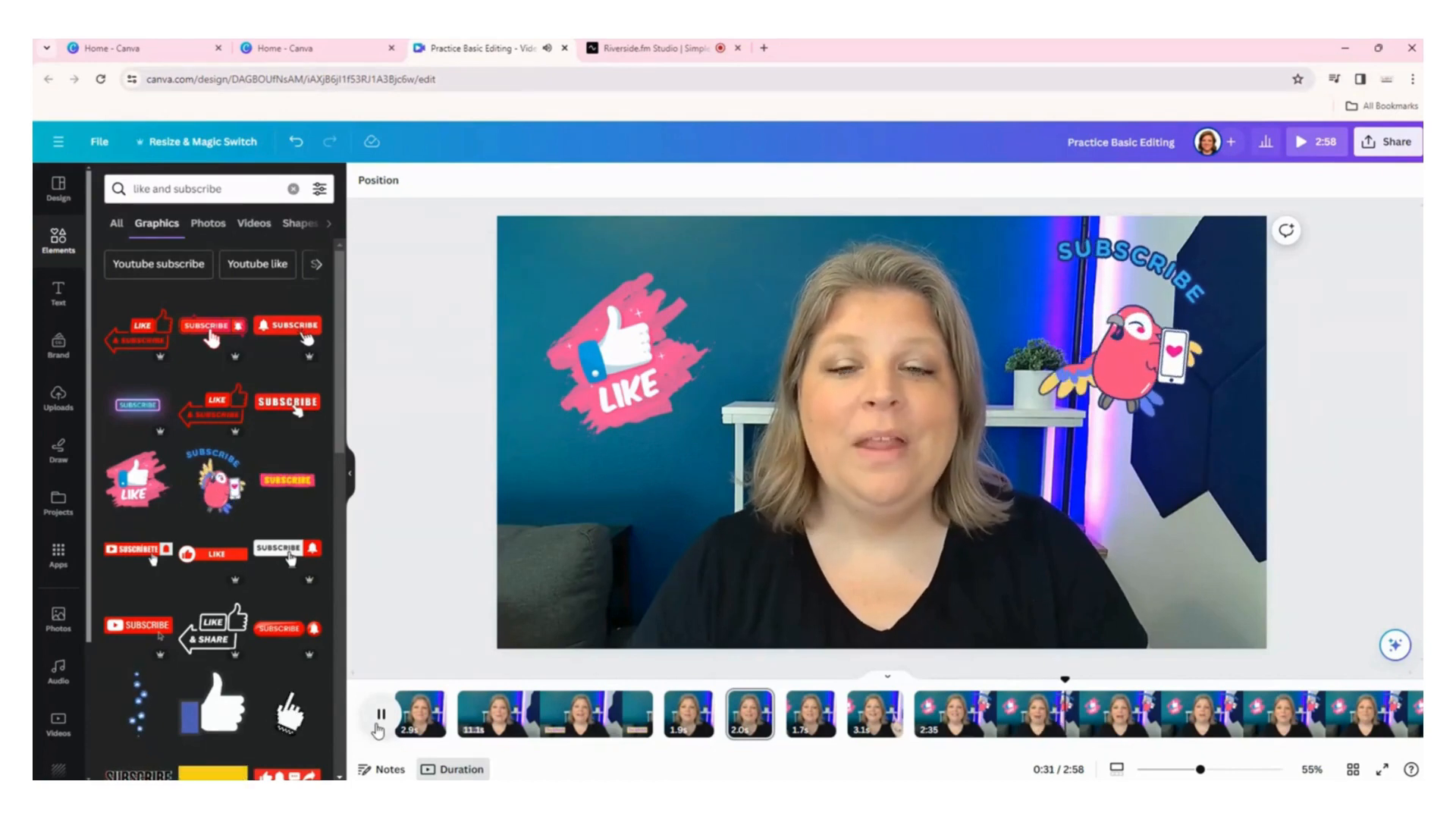
left_click(381, 714)
left_click(938, 692)
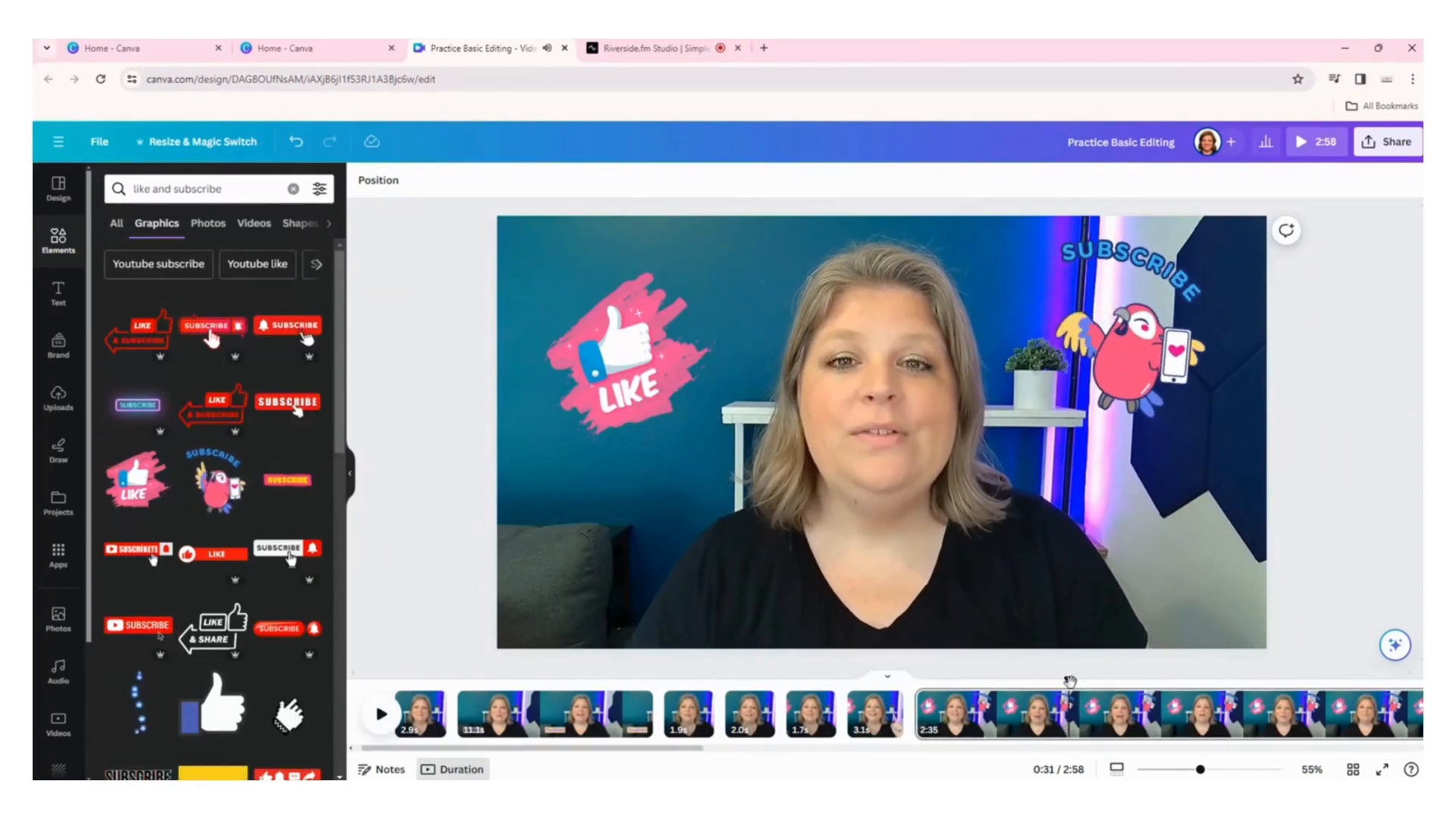
Review the start of the 2:35 clip and split it at 0:24, leaving a 1.6-second piece before the cut.
left_click_drag(1070, 681, 922, 688)
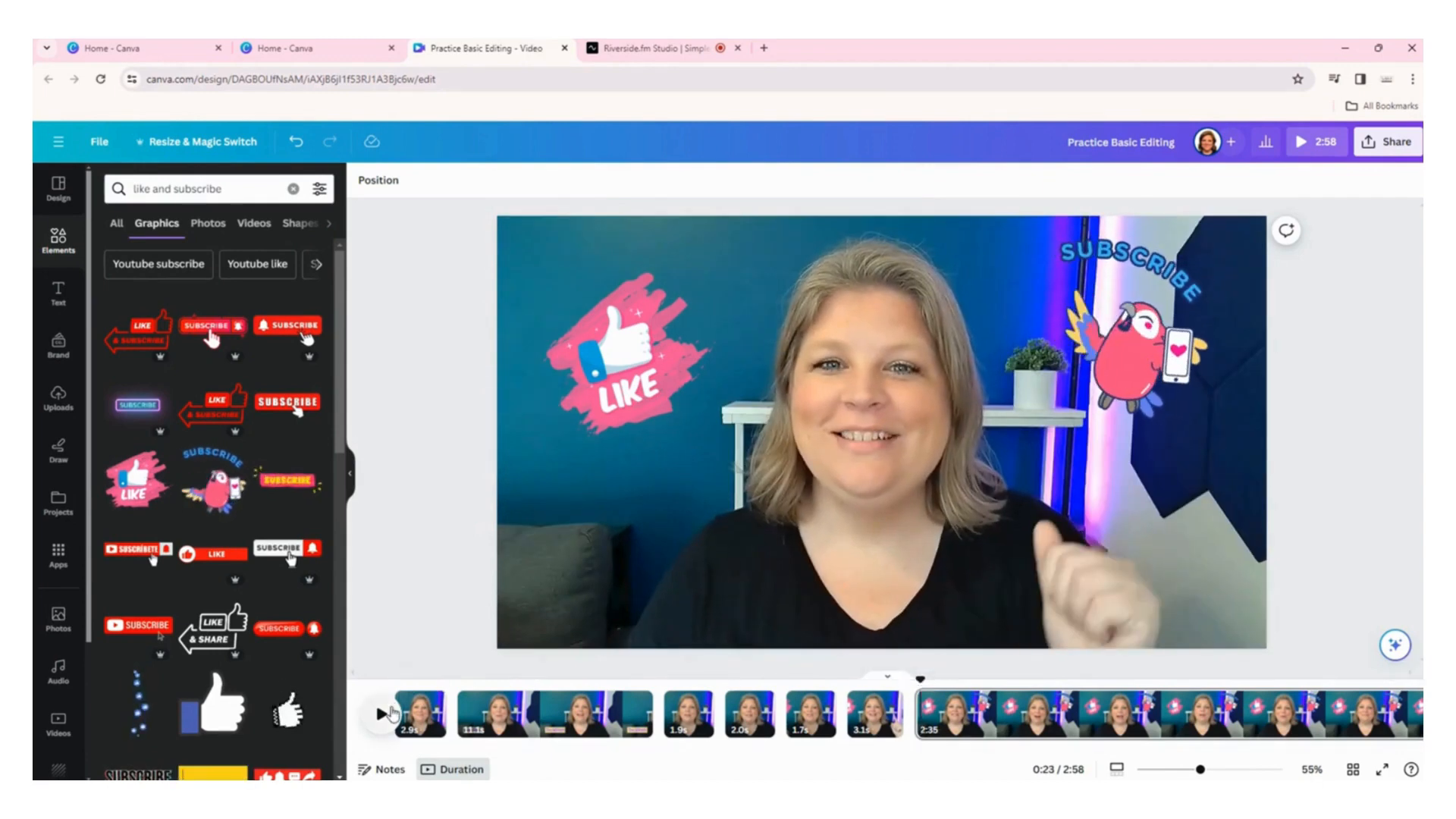
left_click(381, 713)
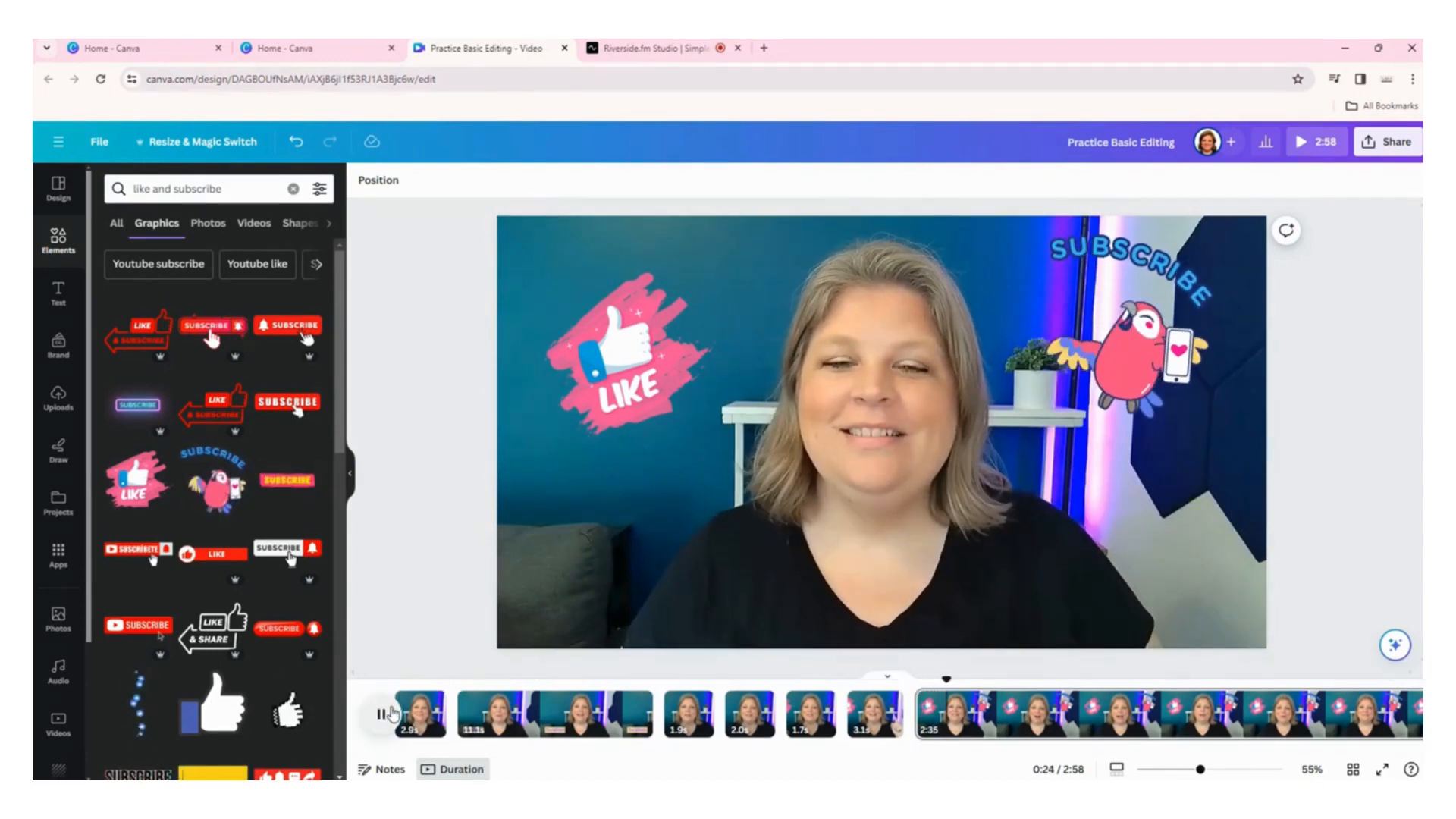
left_click(389, 713)
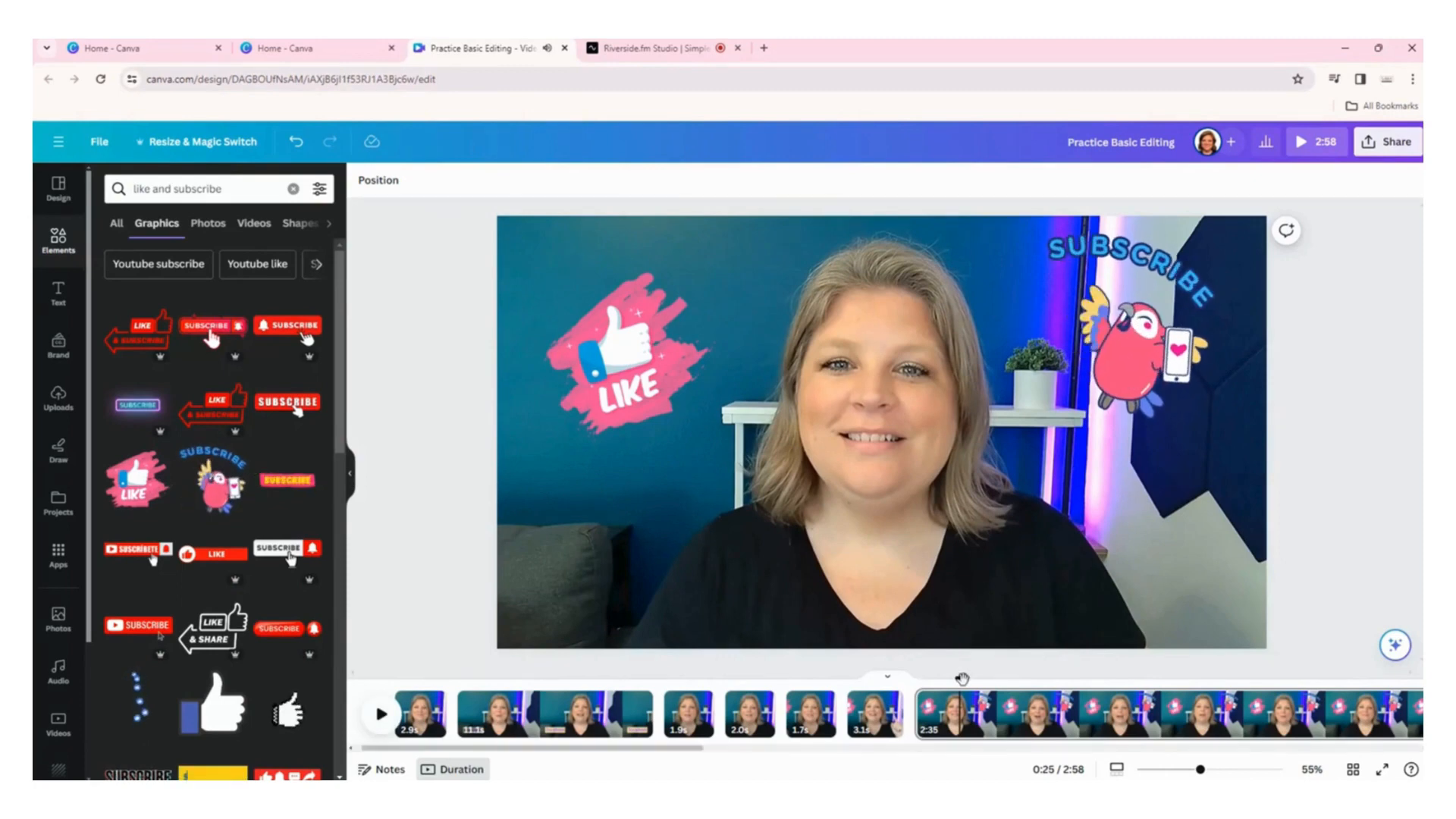
left_click_drag(959, 681, 943, 692)
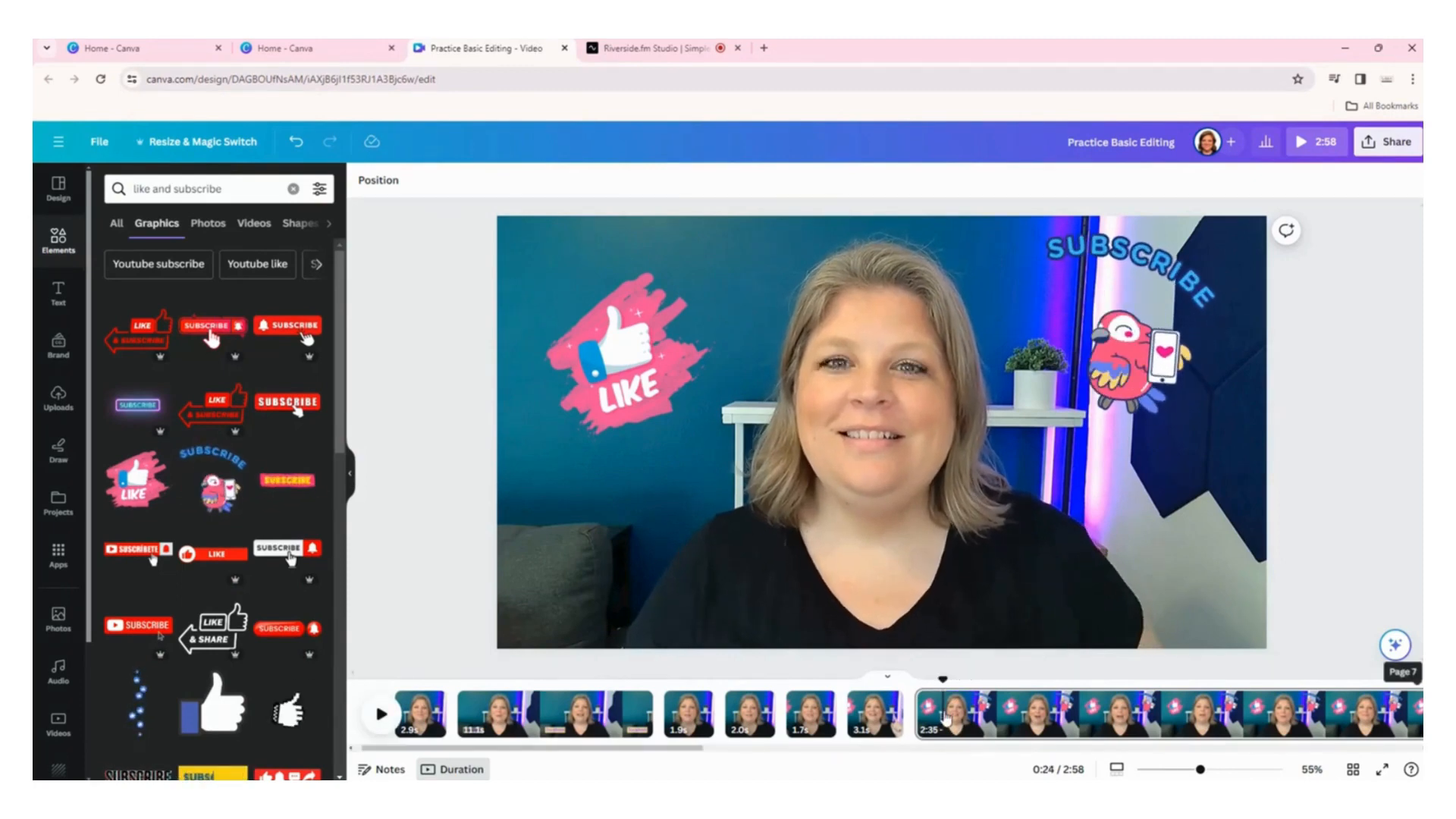
key("s")
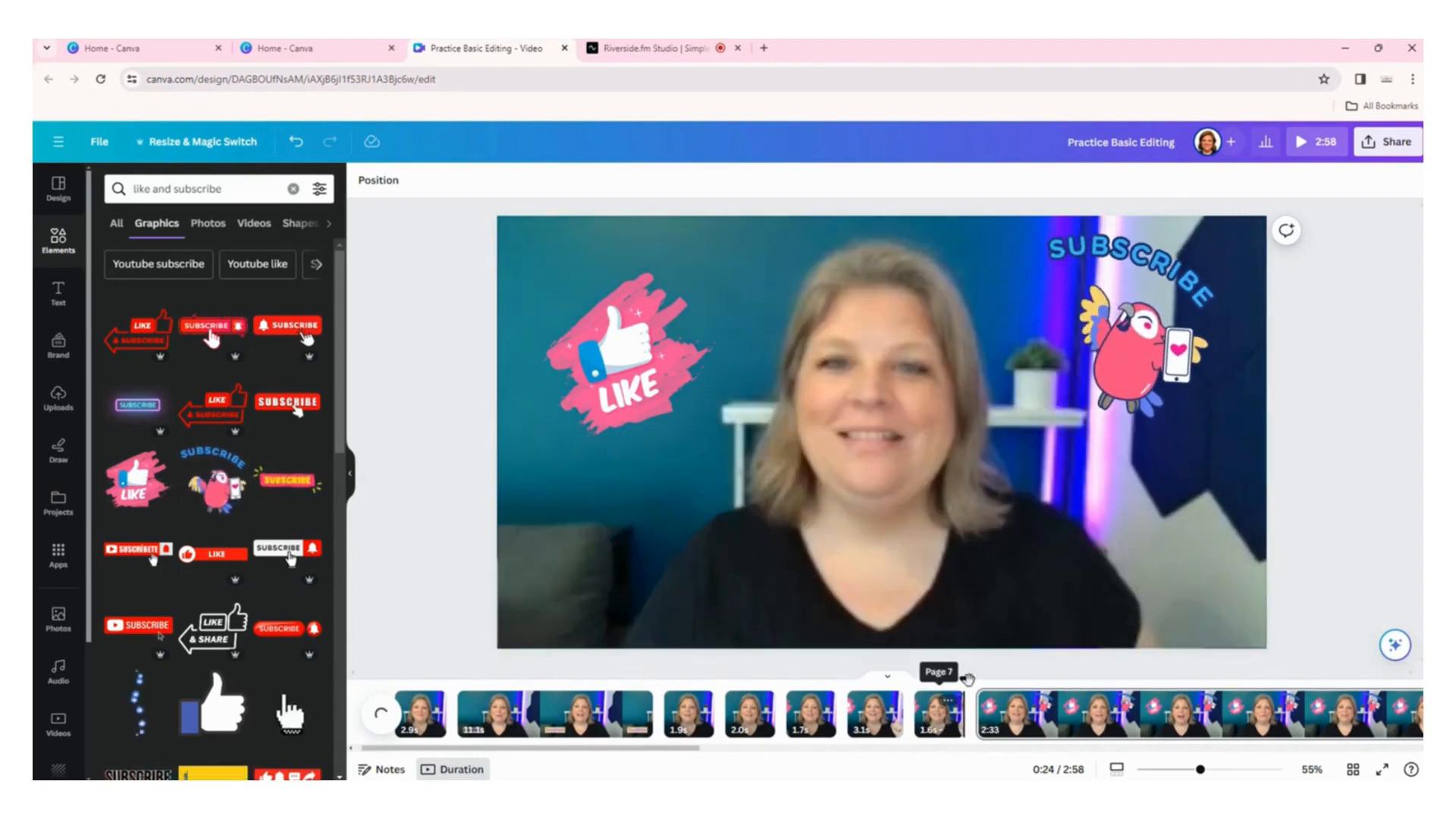
Split a 0.9-second piece off the start of the final clip at 0:25, and delete that piece after replaying it.
left_click_drag(967, 680, 993, 679)
key("s")
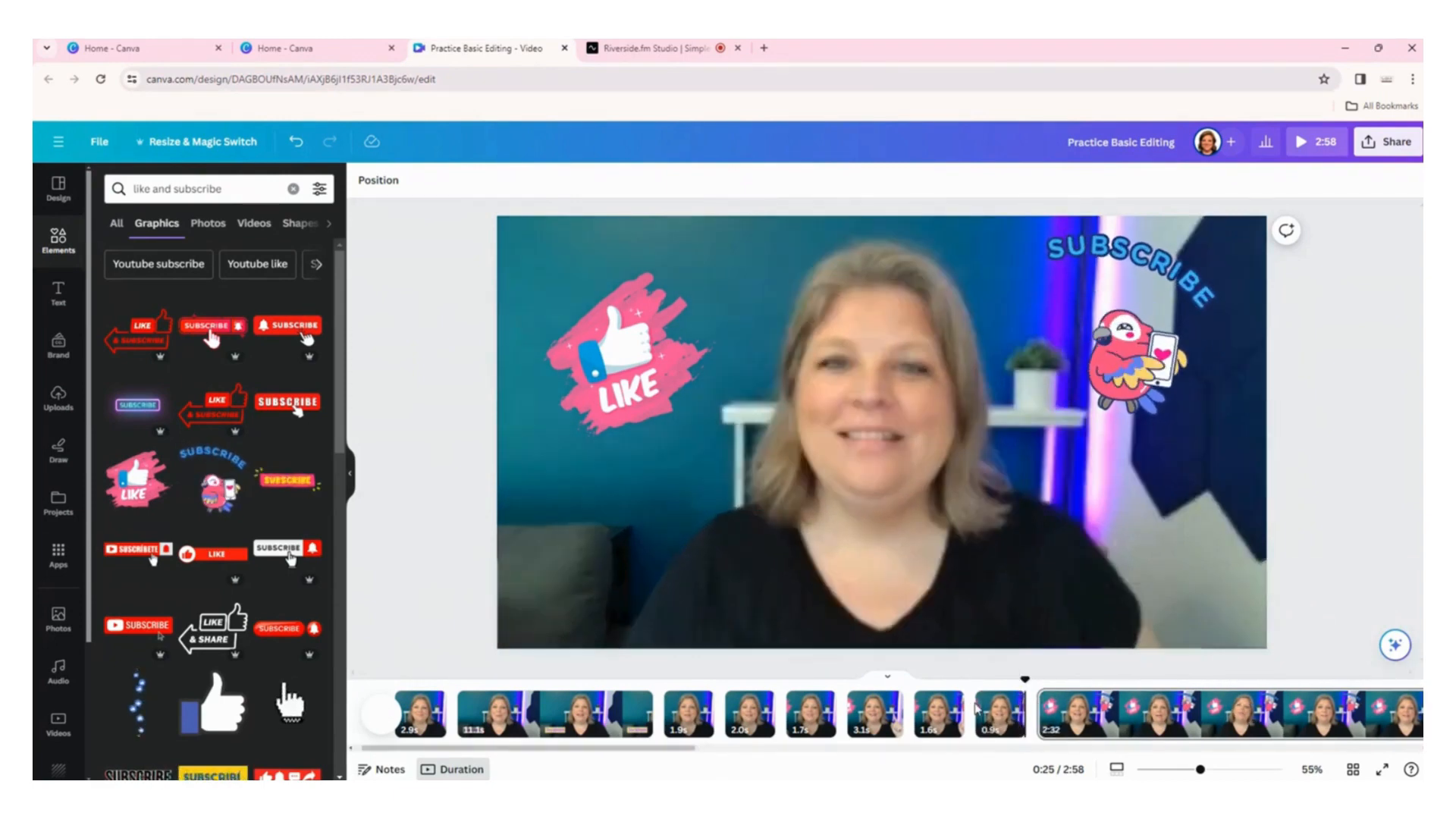
left_click_drag(1017, 685, 919, 686)
left_click(384, 714)
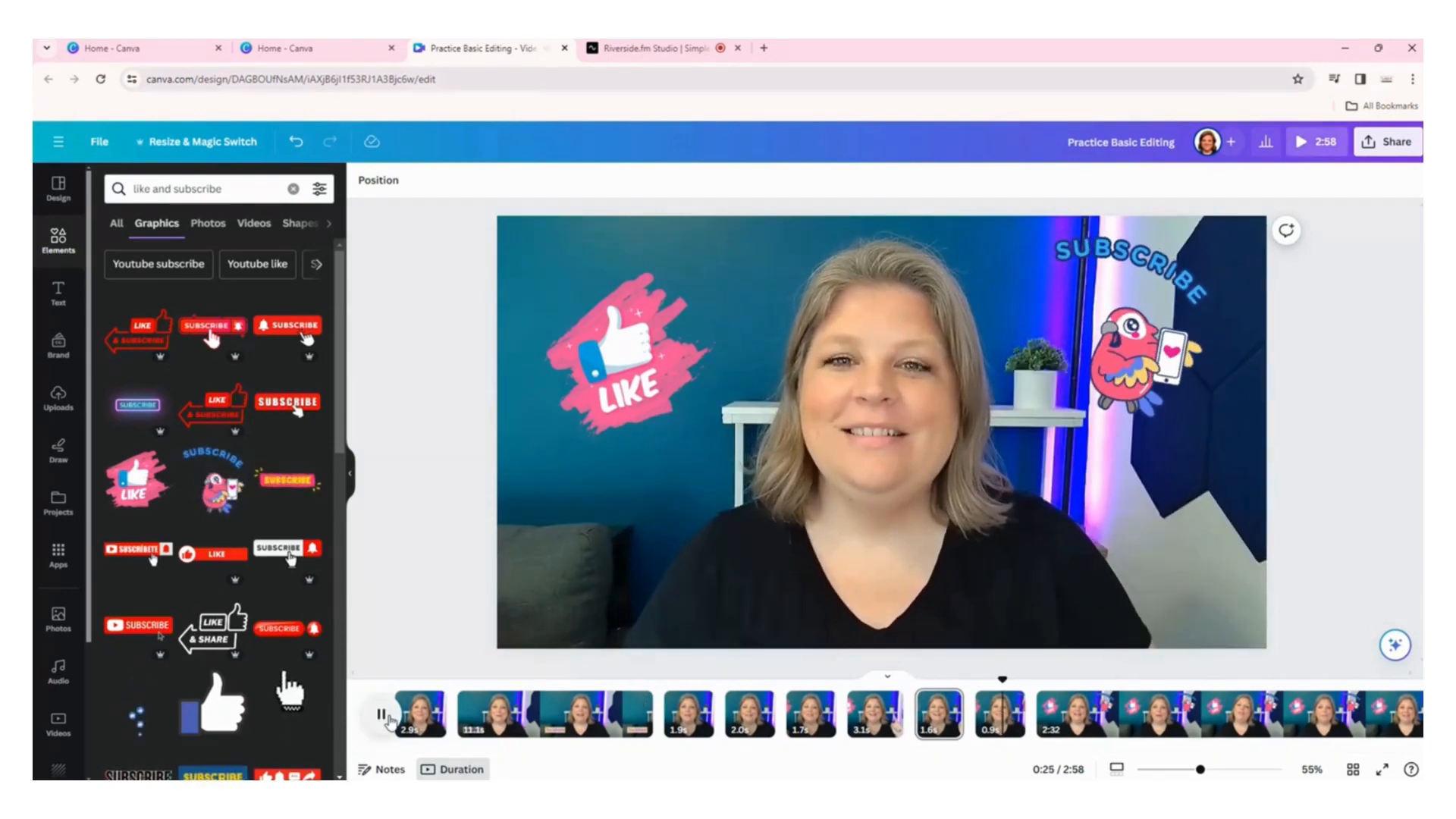
left_click(384, 715)
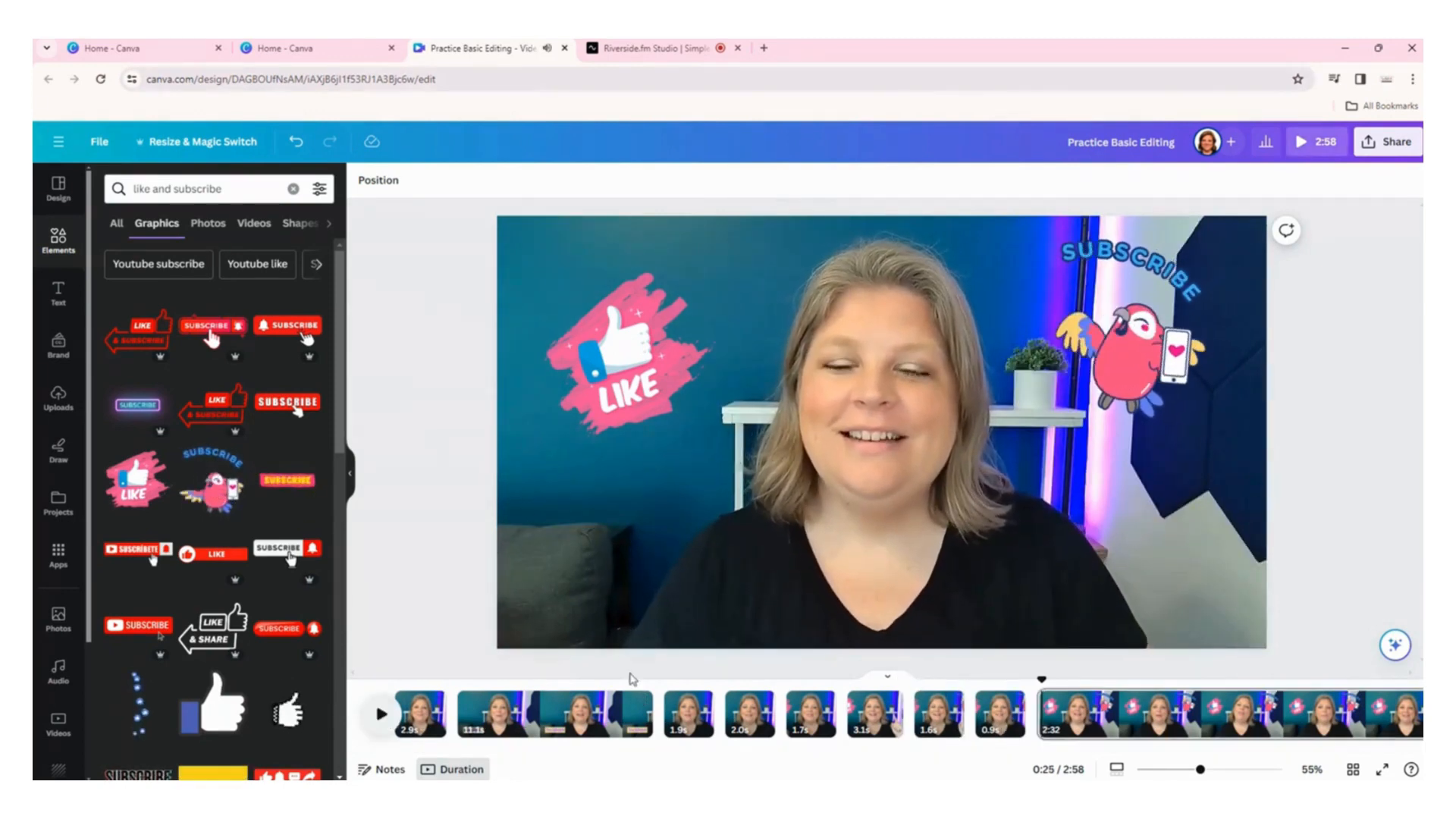
left_click(994, 713)
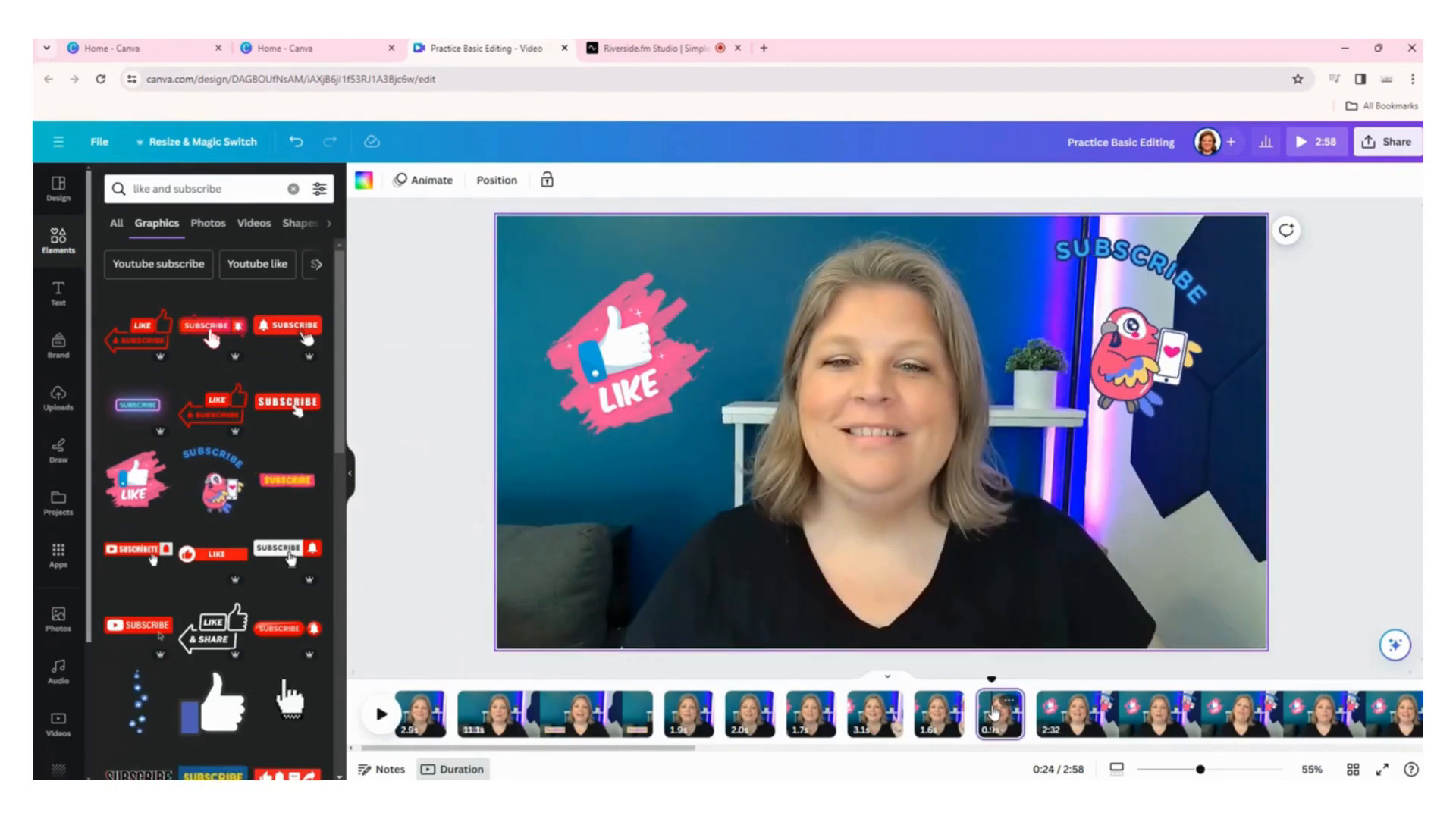
key("Delete")
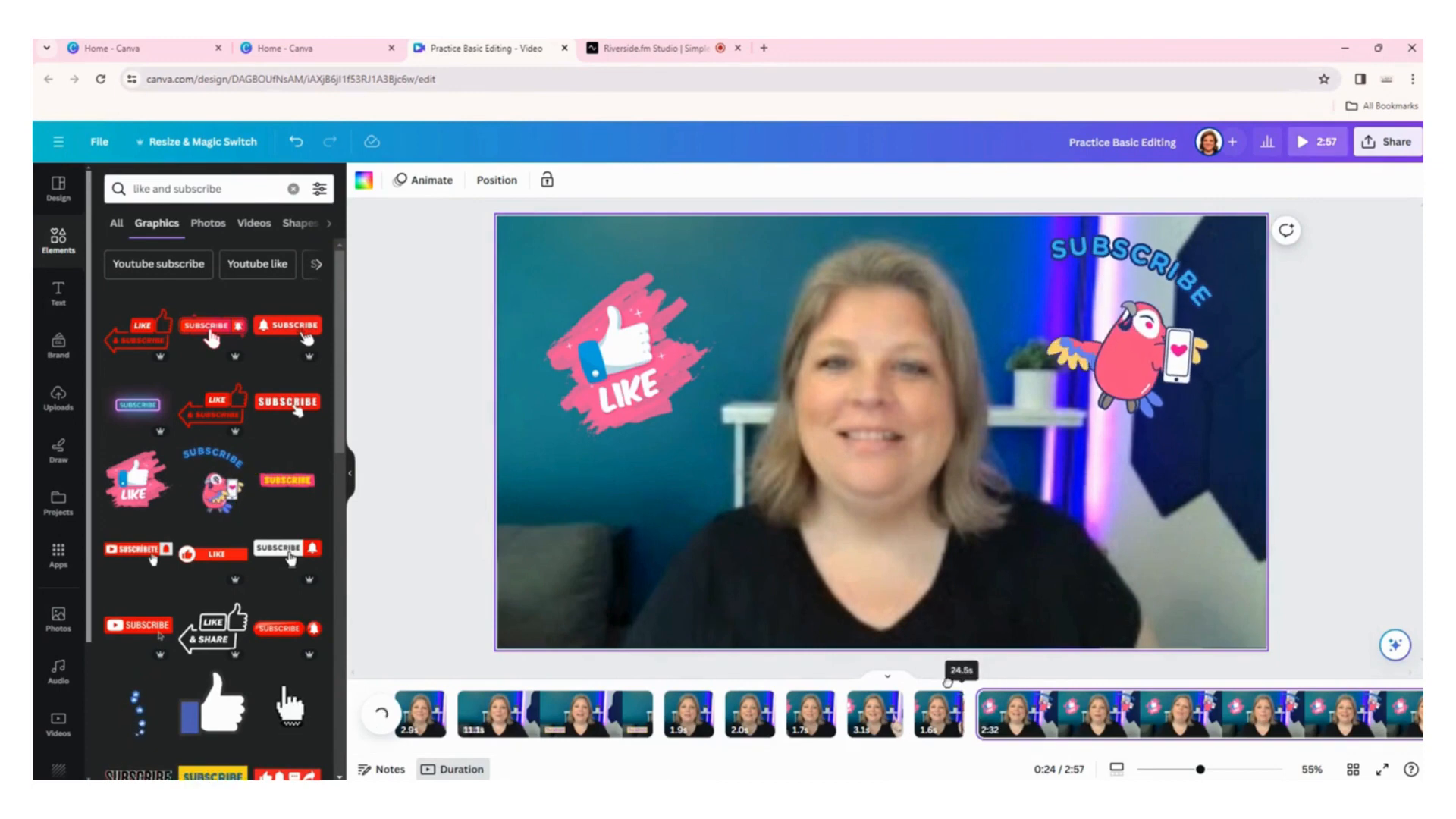
Replay from 0:19, split the final clip at 0:48 to leave a 24.1-second piece, and return the playhead to that piece's start.
left_click(901, 706)
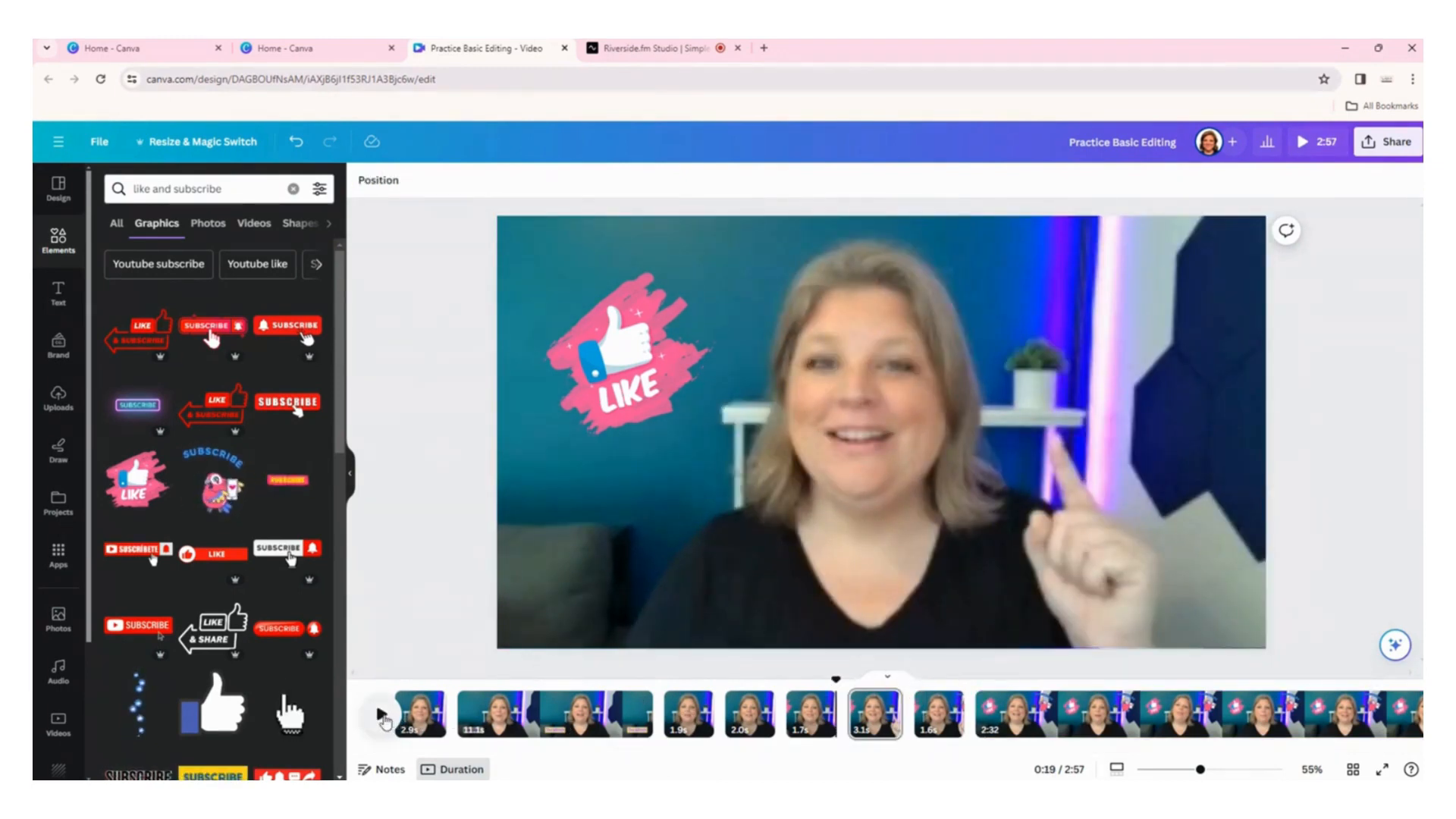
left_click(379, 716)
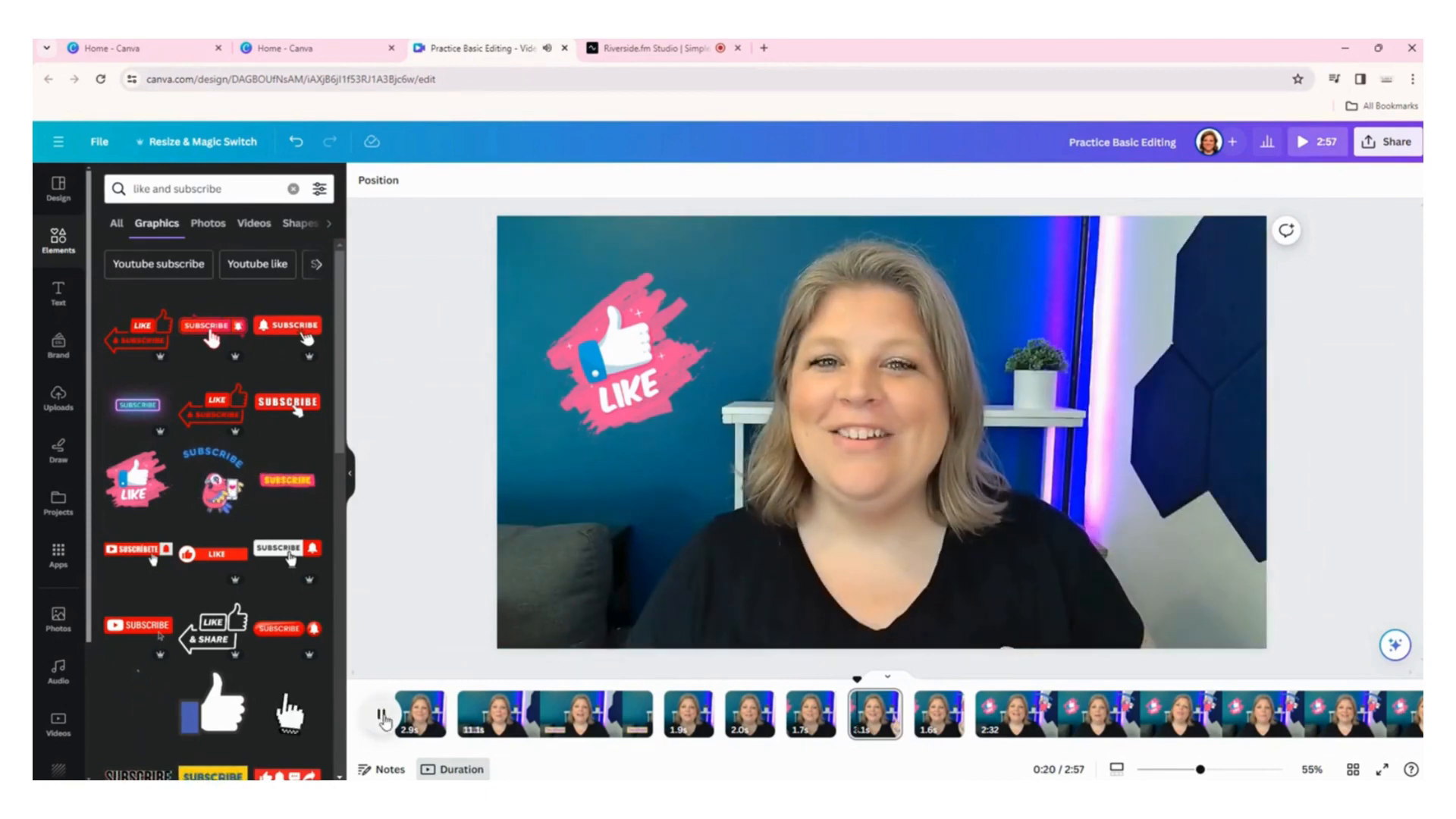
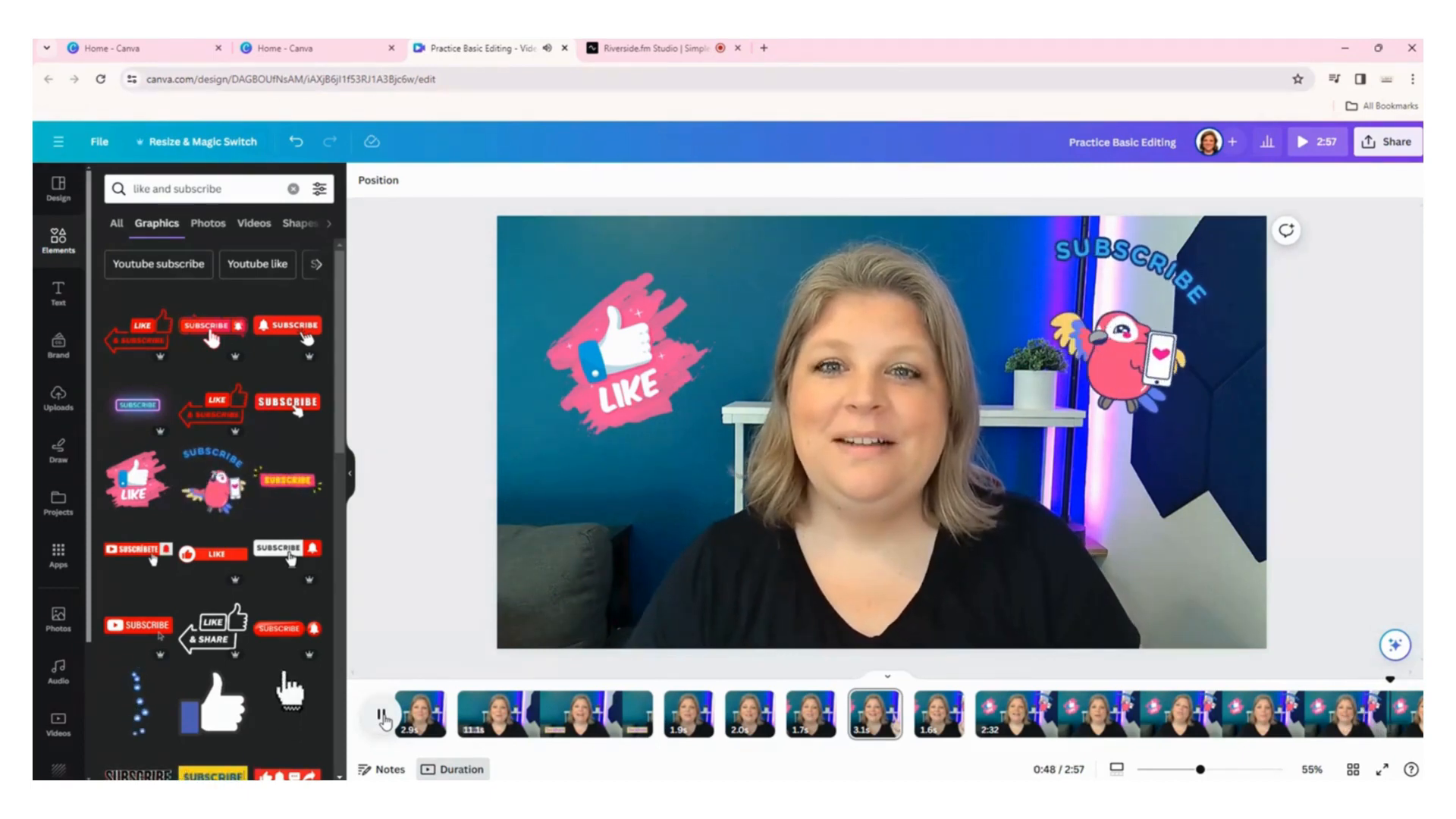
left_click(382, 715)
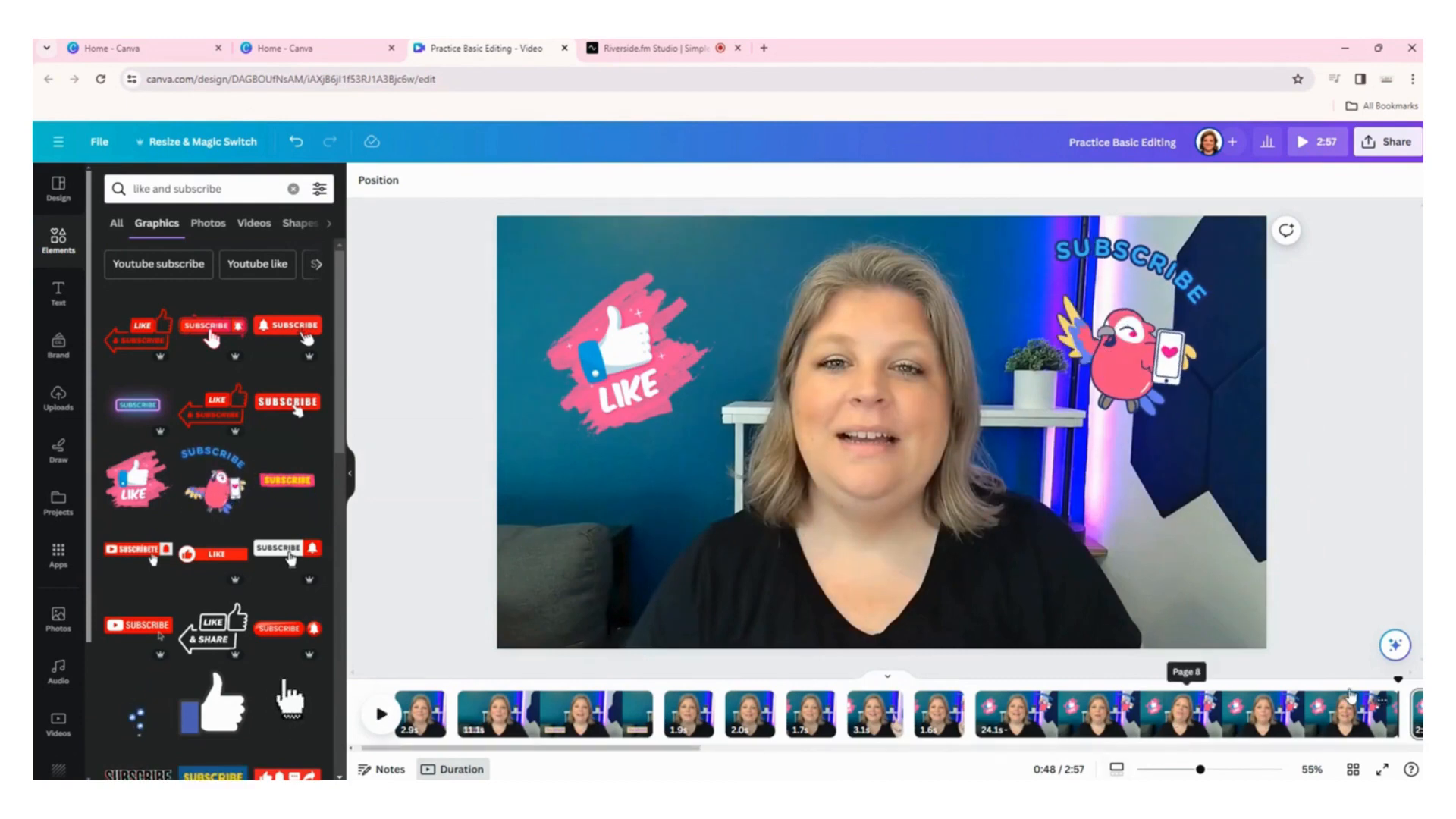
left_click_drag(1399, 681, 822, 699)
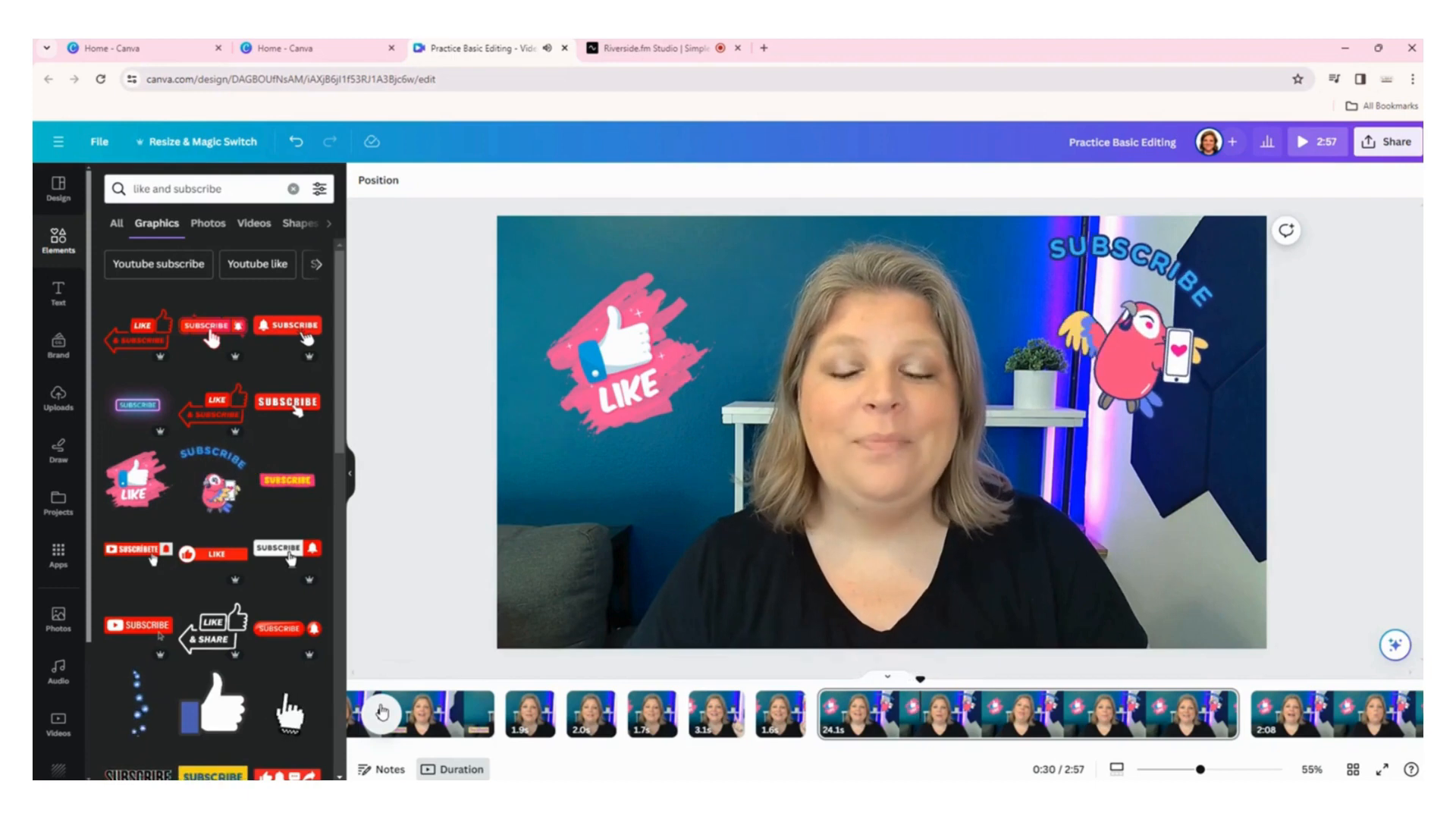
Replay the 24.1-second clip around 0:28 to 0:30 and split it at 0:30, leaving a 6.0-second piece before the cut.
left_click(382, 711)
left_click(893, 675)
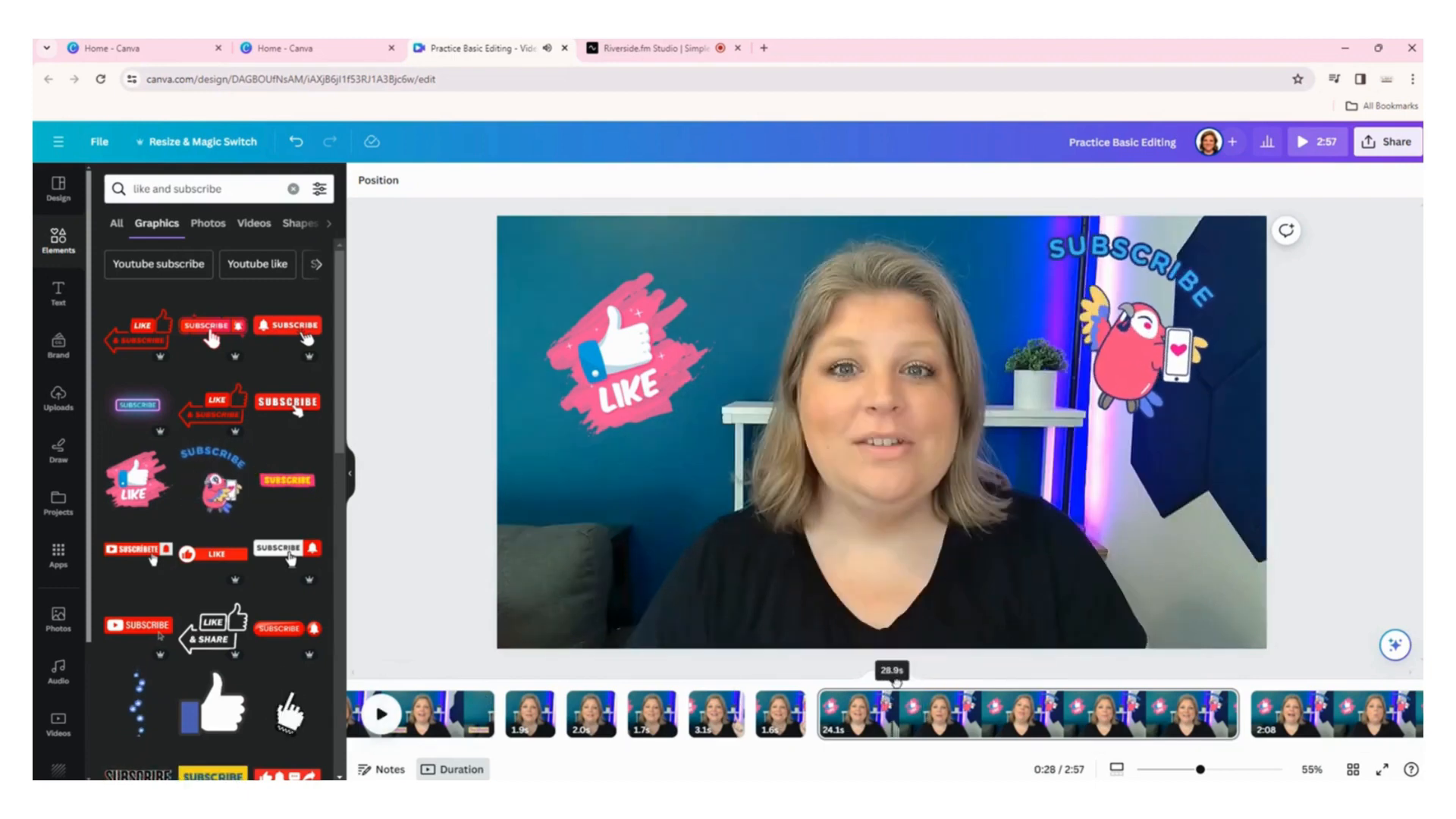
left_click(383, 713)
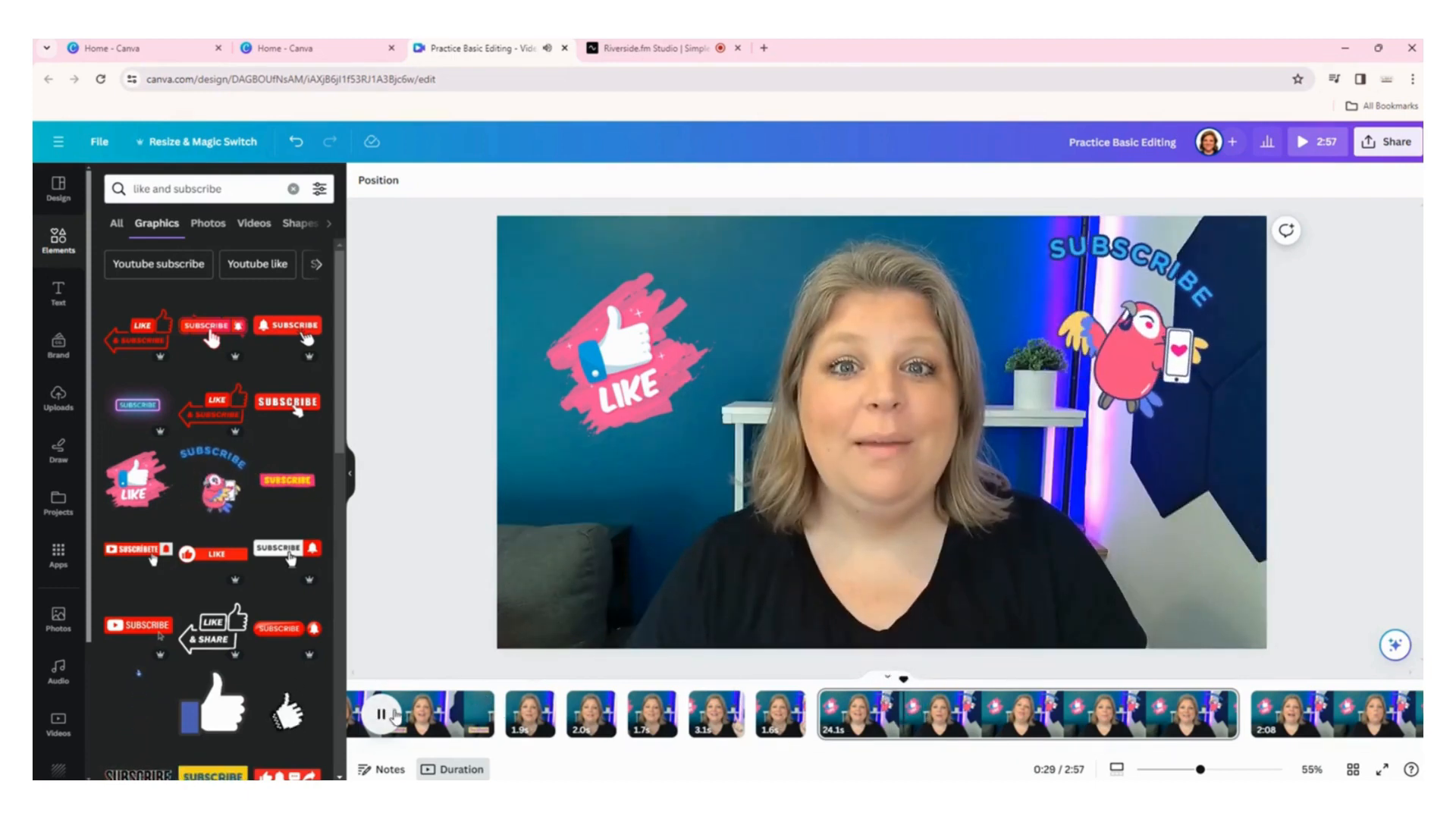
left_click(383, 713)
left_click(392, 712)
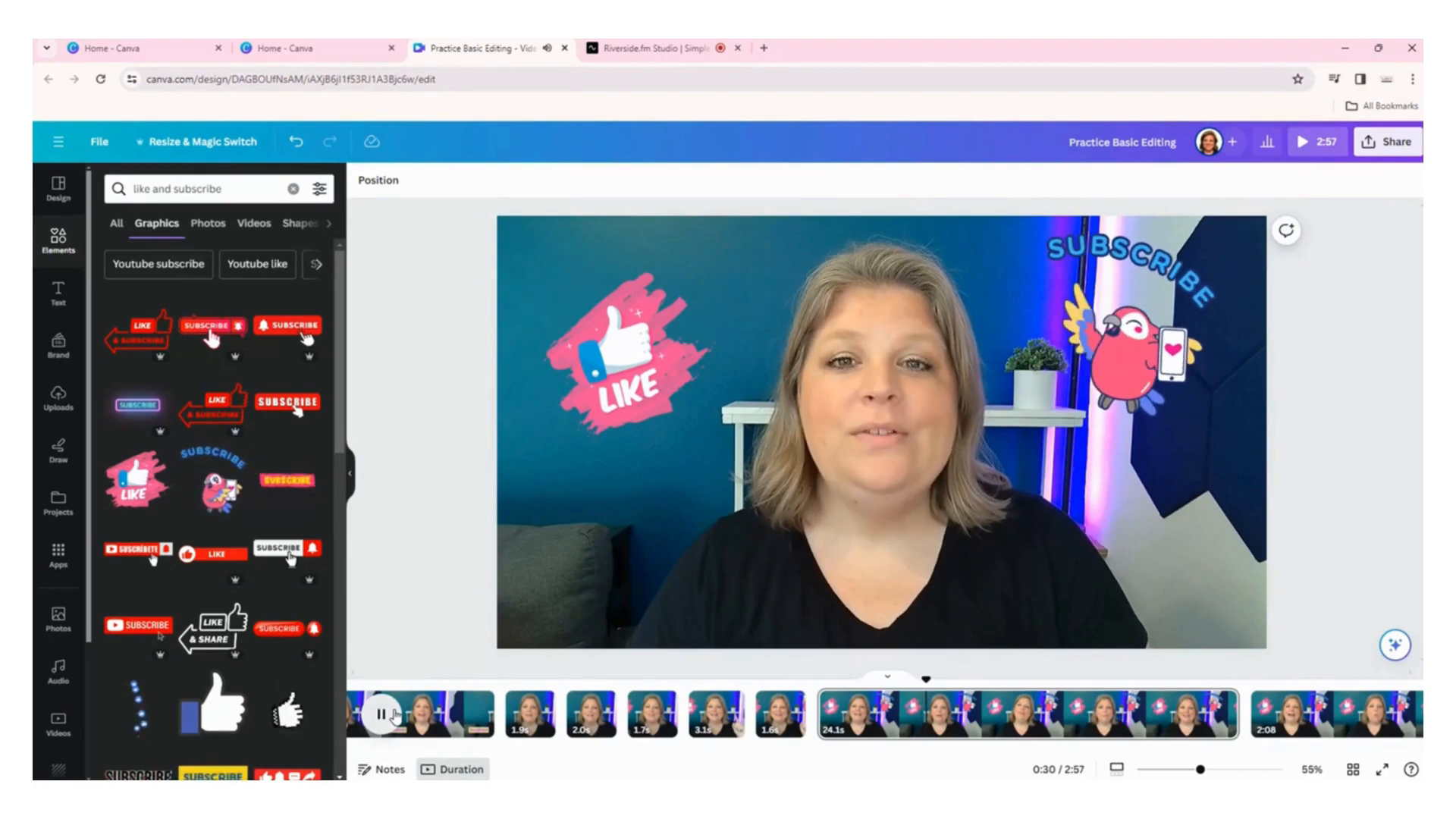
left_click(393, 712)
left_click_drag(926, 679, 913, 683)
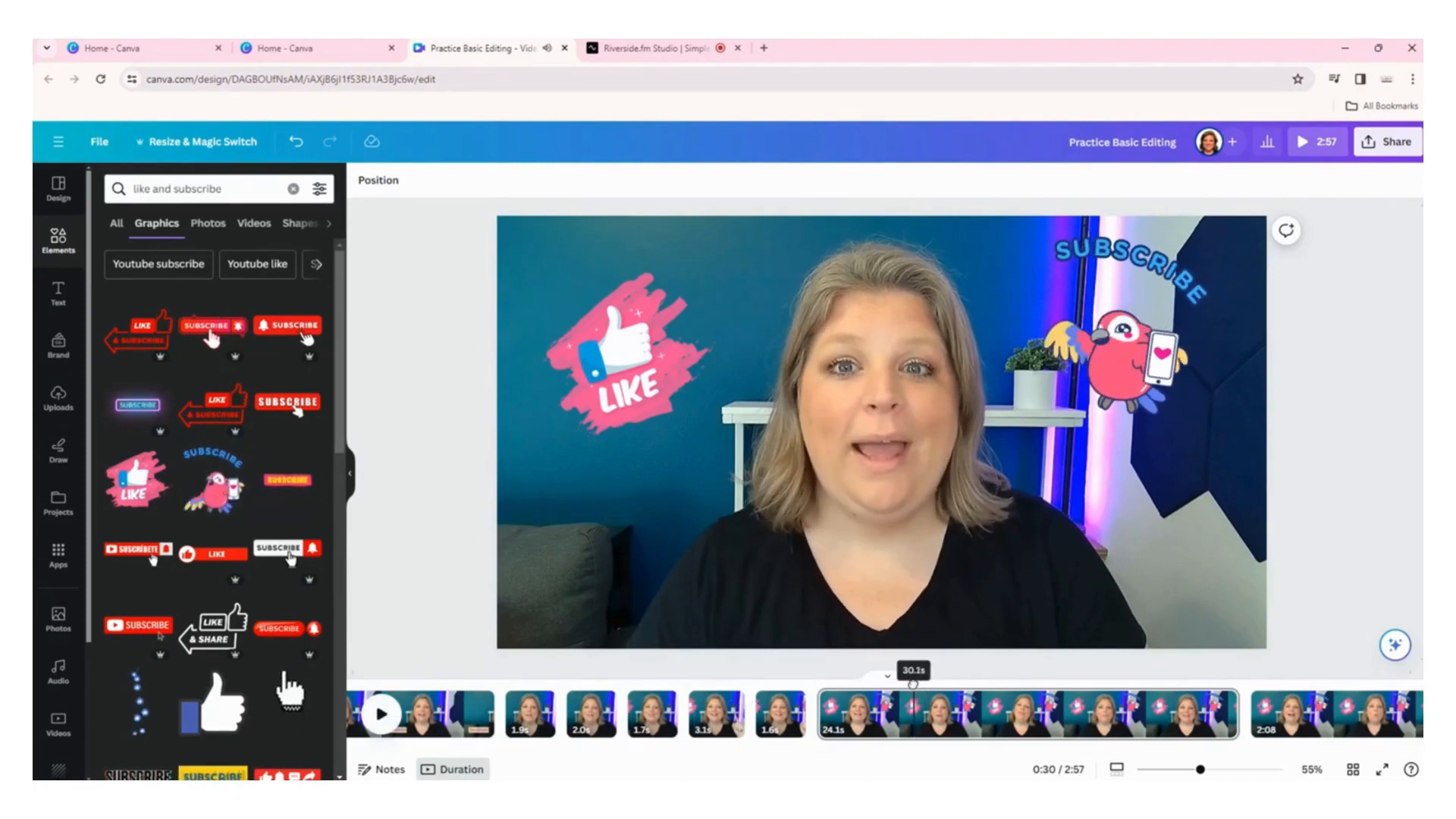
left_click(385, 716)
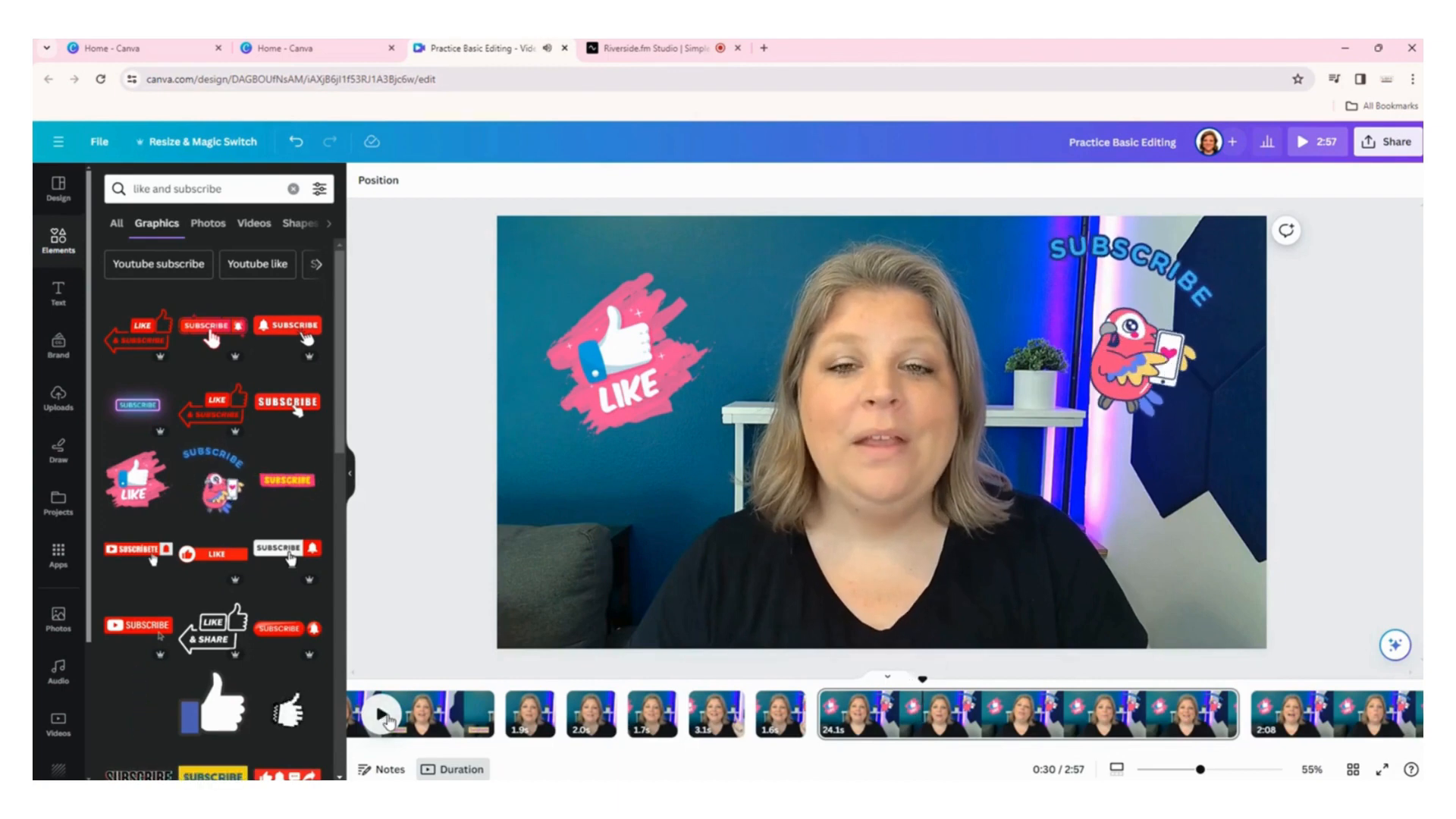
key("s")
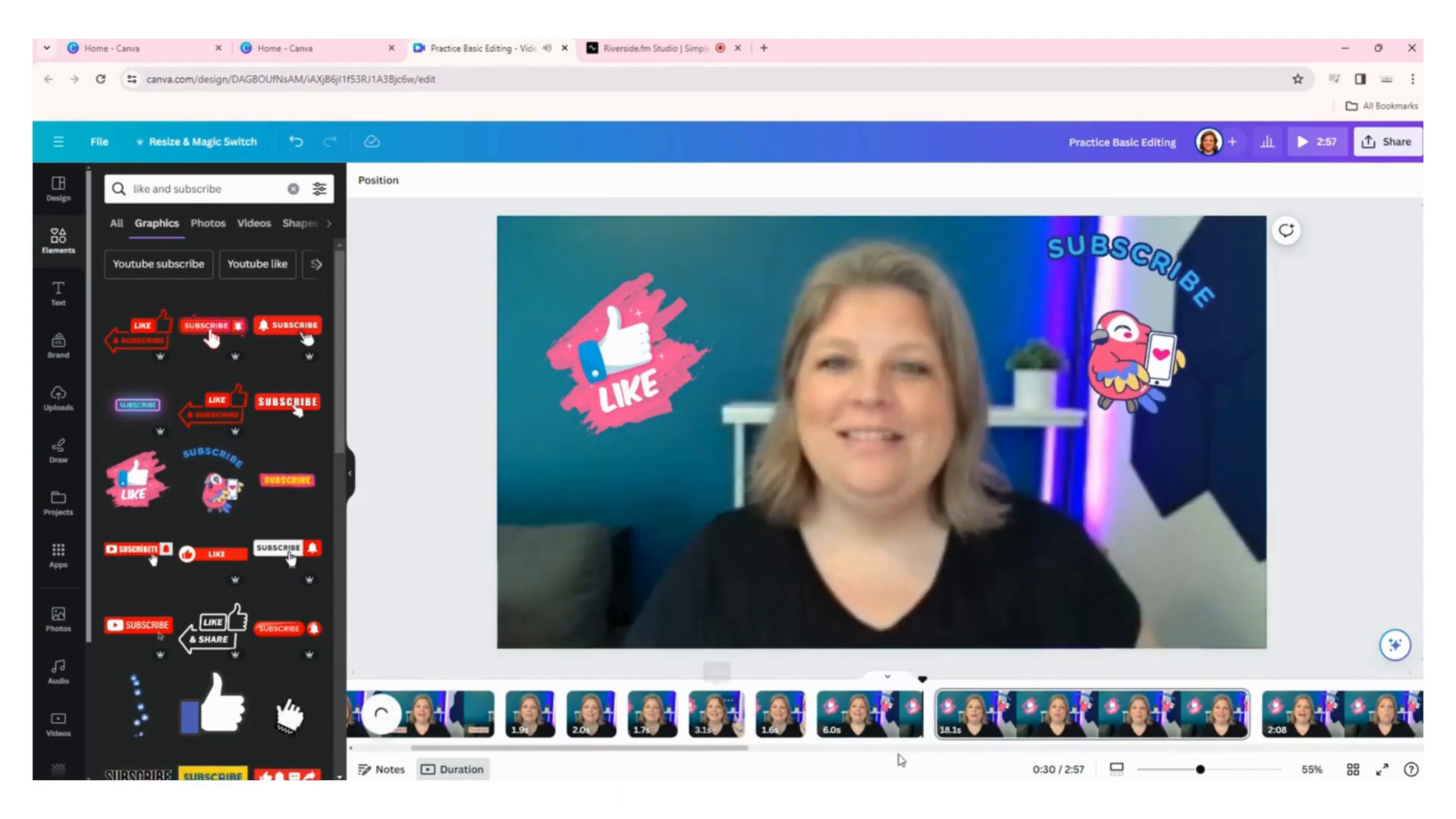
Delete the 18.1-second piece after the cut and replay the join from 0:24 to 0:33.
left_click(1057, 728)
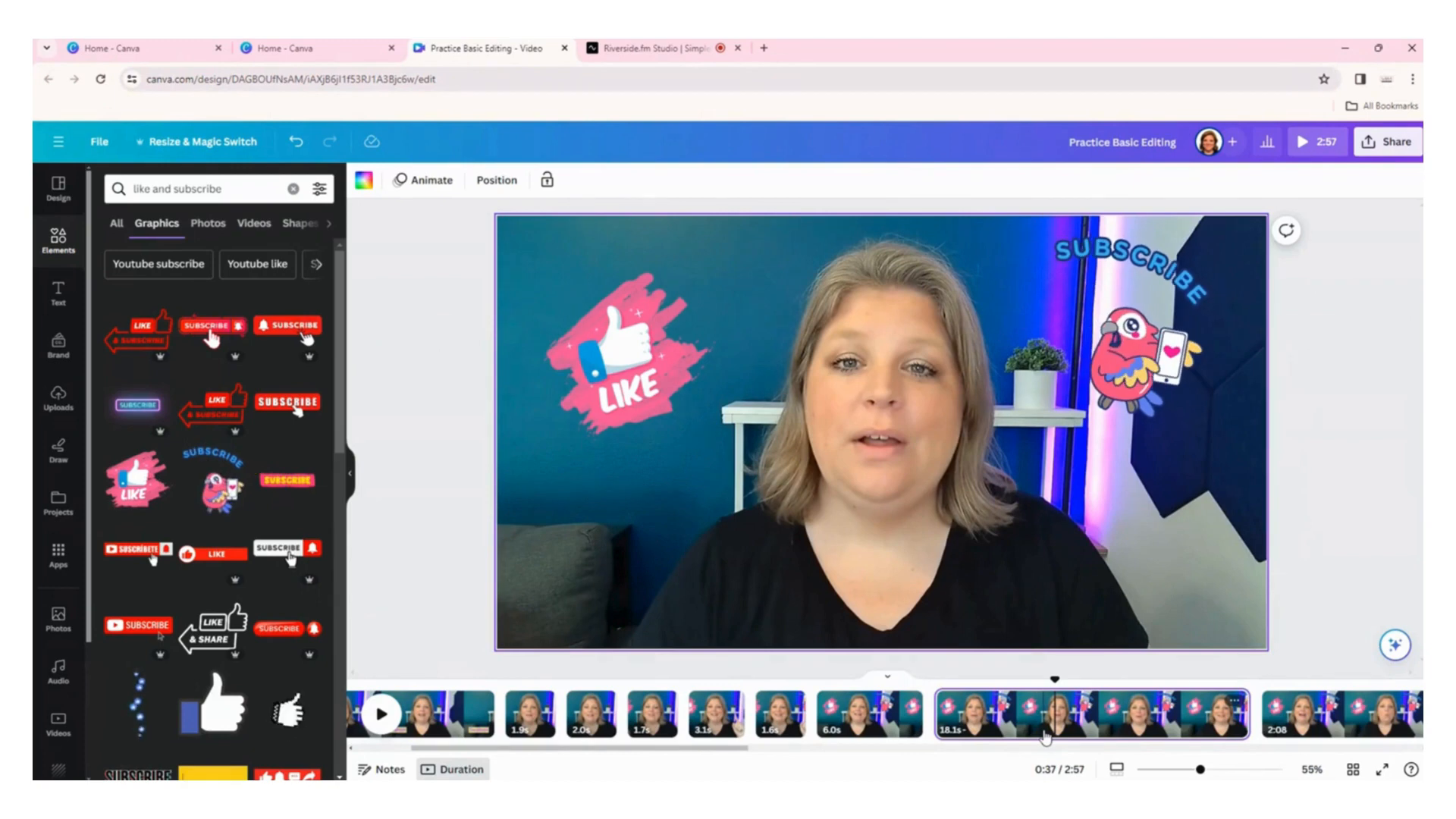
key("Delete")
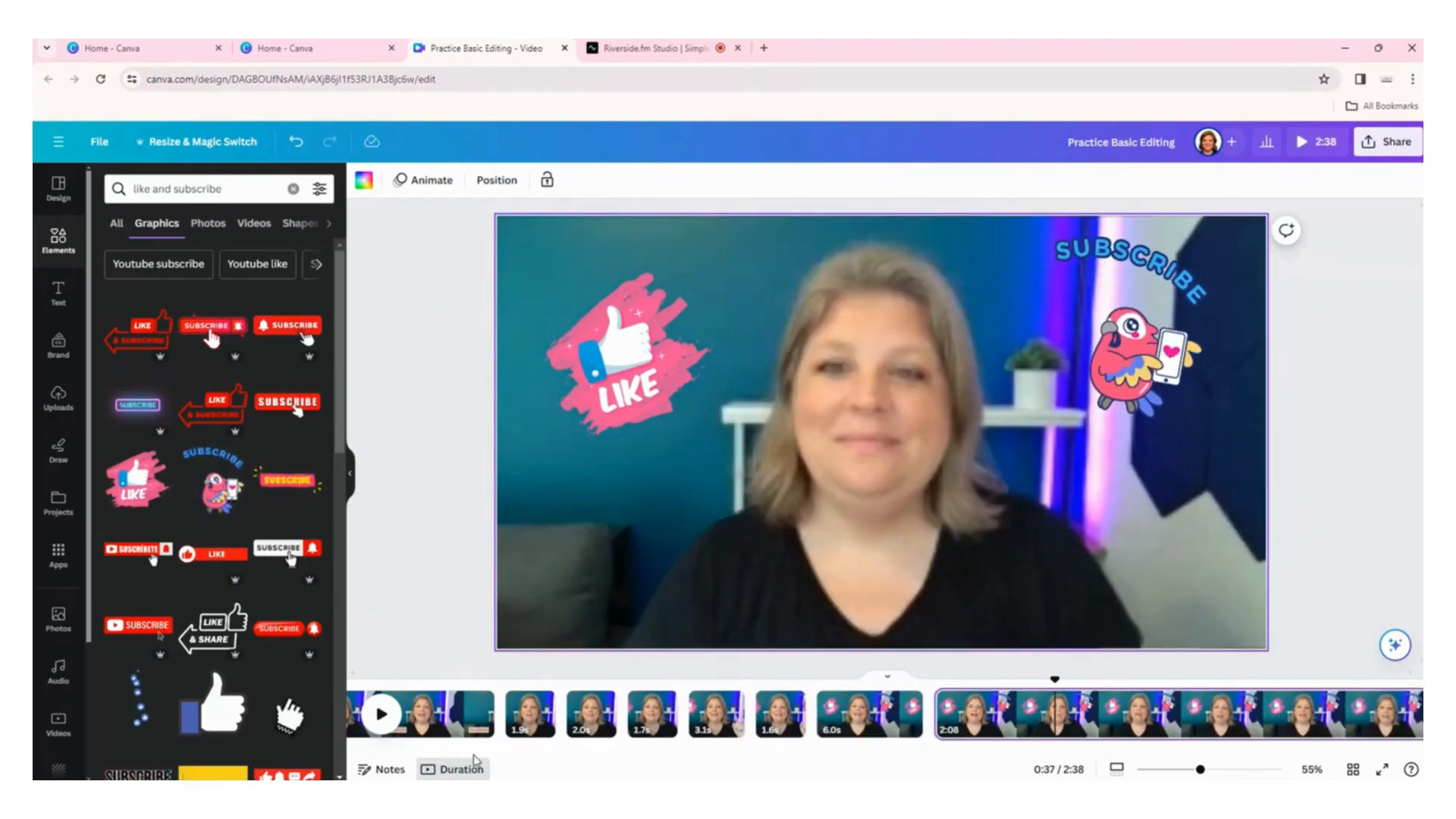
left_click(765, 713)
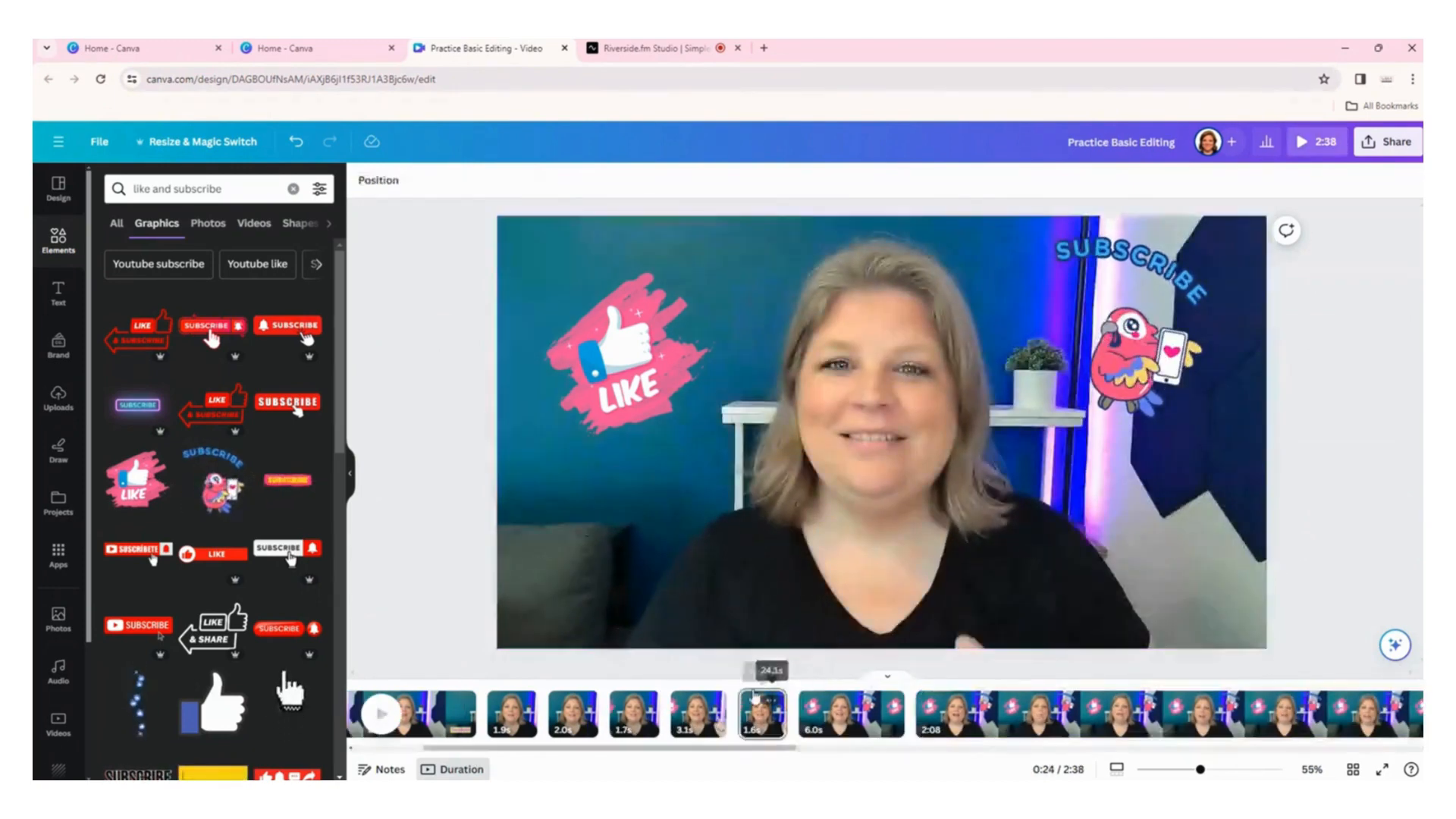
left_click(379, 712)
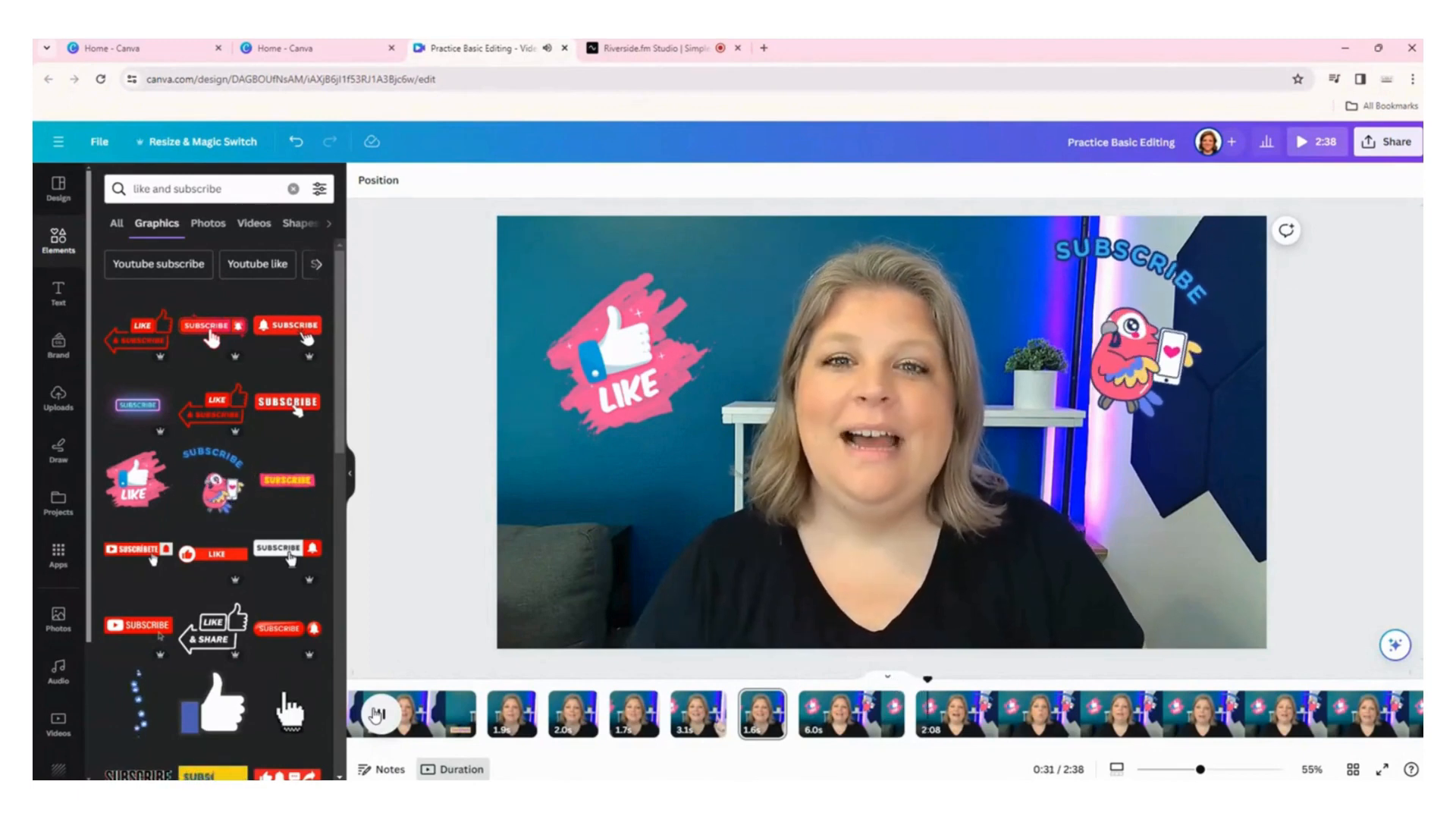
left_click(379, 714)
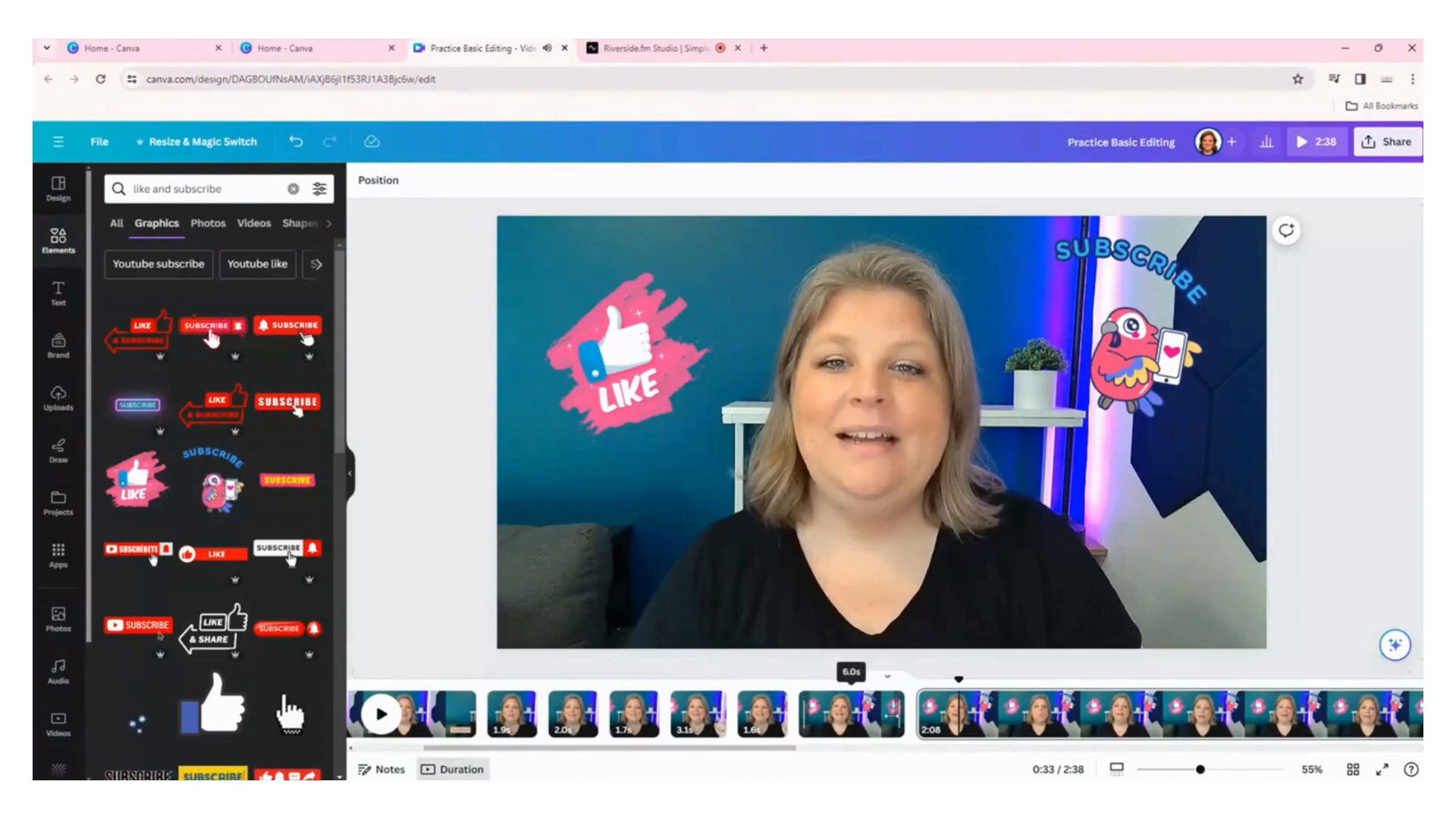
Try trimming the end of the 6.0-second clip to 5.6 seconds and replay the join with the final clip.
left_click_drag(901, 713, 888, 715)
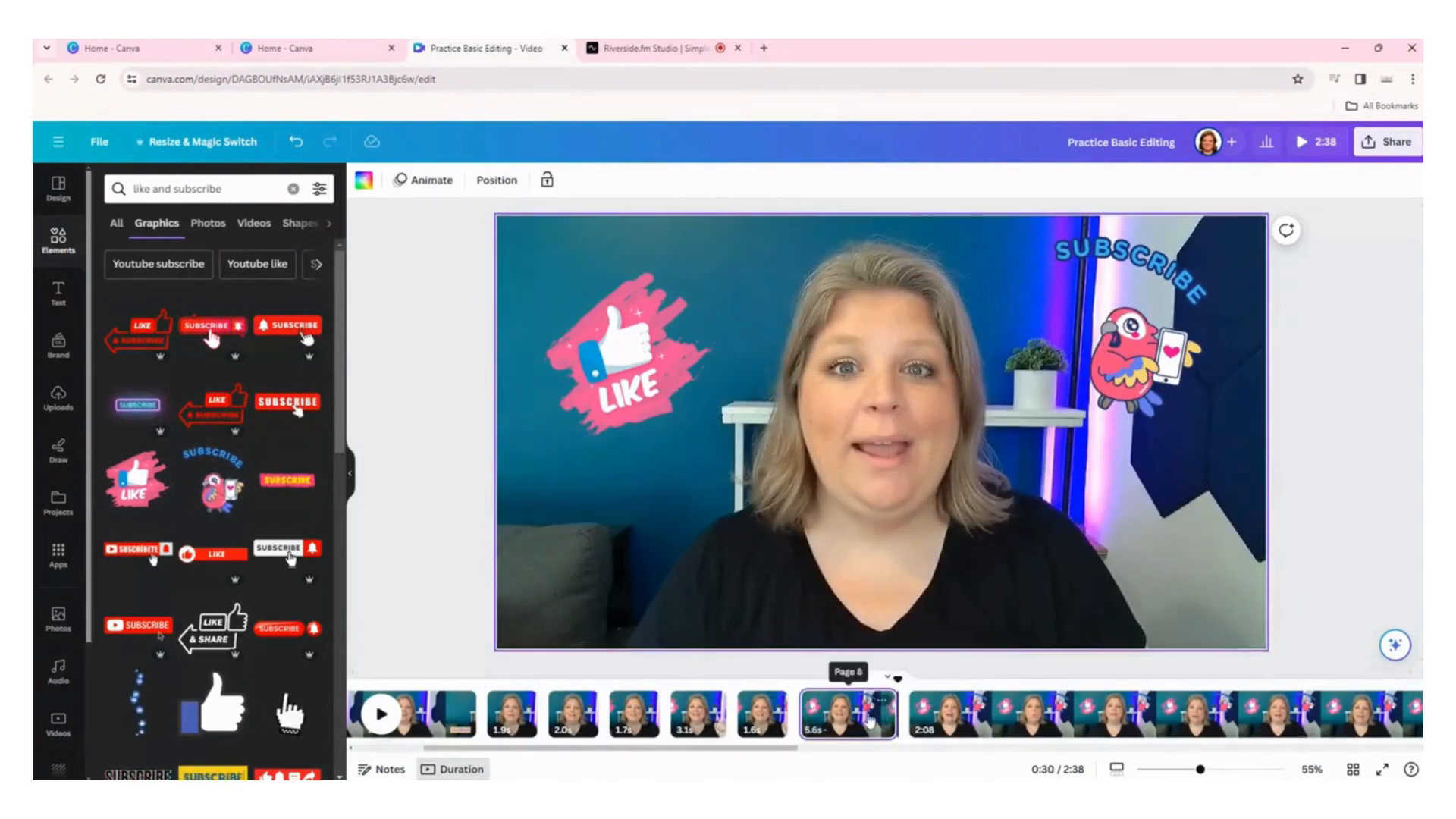
left_click(867, 717)
left_click(383, 716)
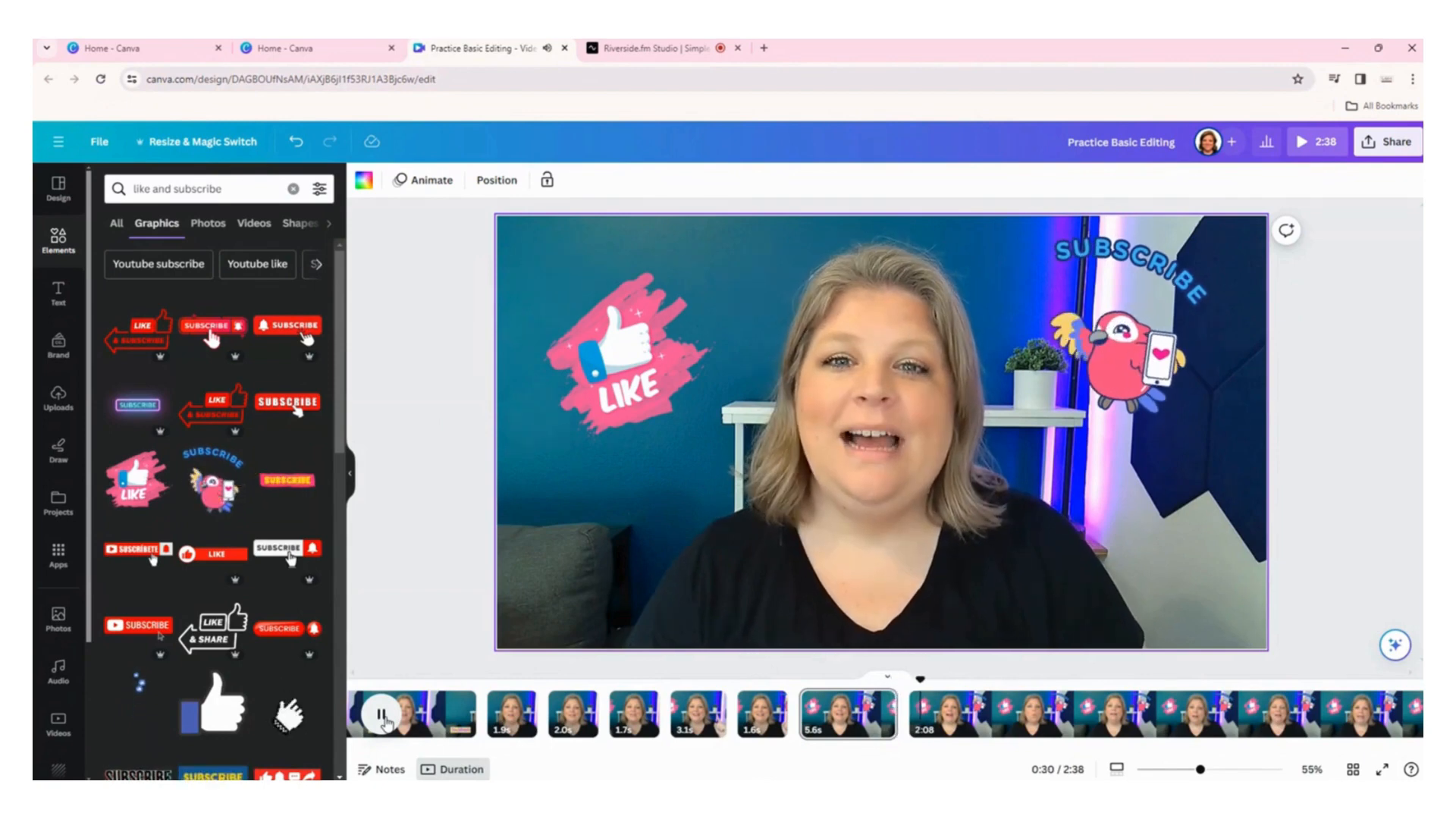
left_click(383, 716)
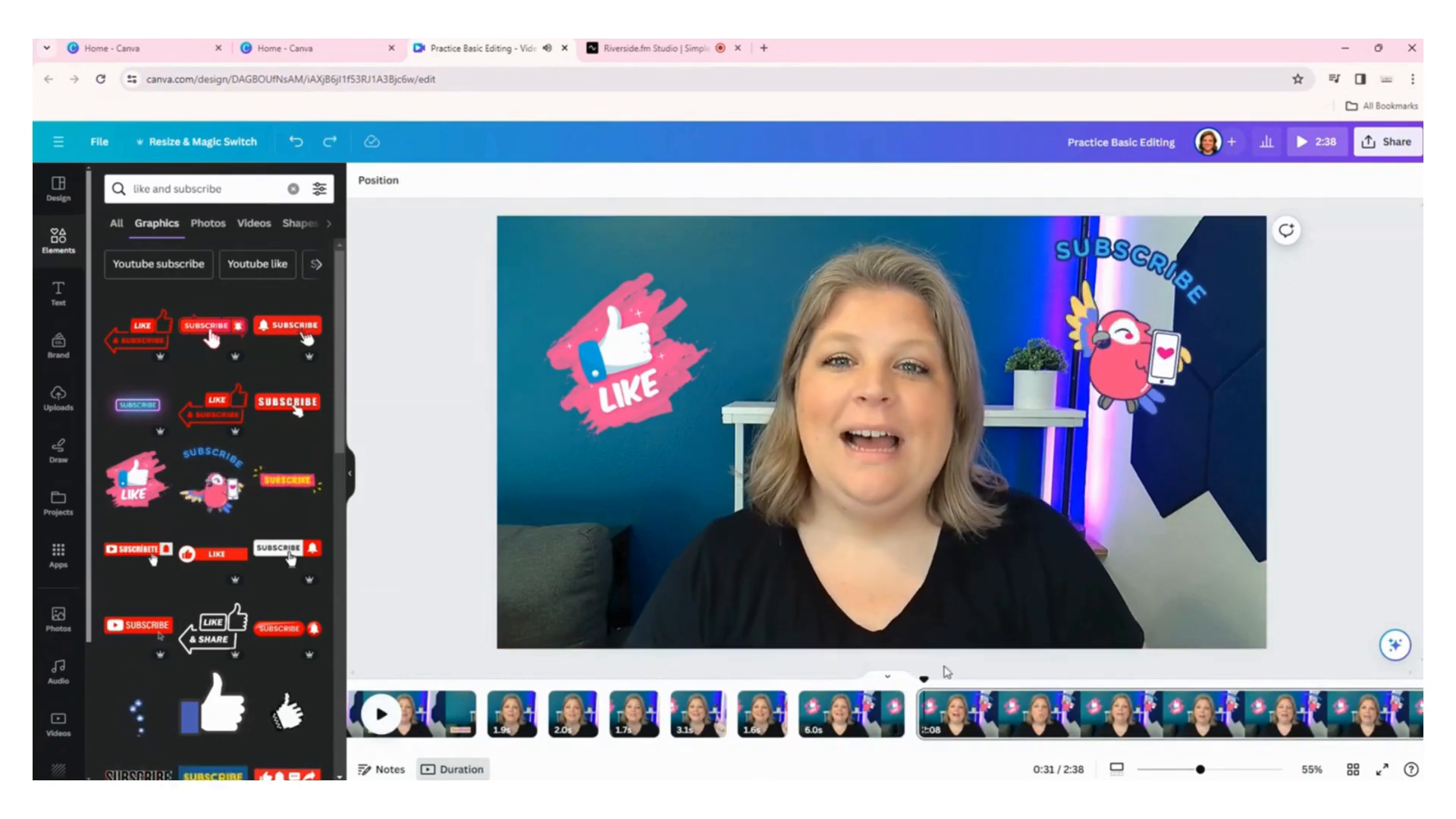
Review the footage from the 6.0-second clip through to 0:45, and return the playhead to the 1.6-second clip.
left_click_drag(923, 678, 853, 680)
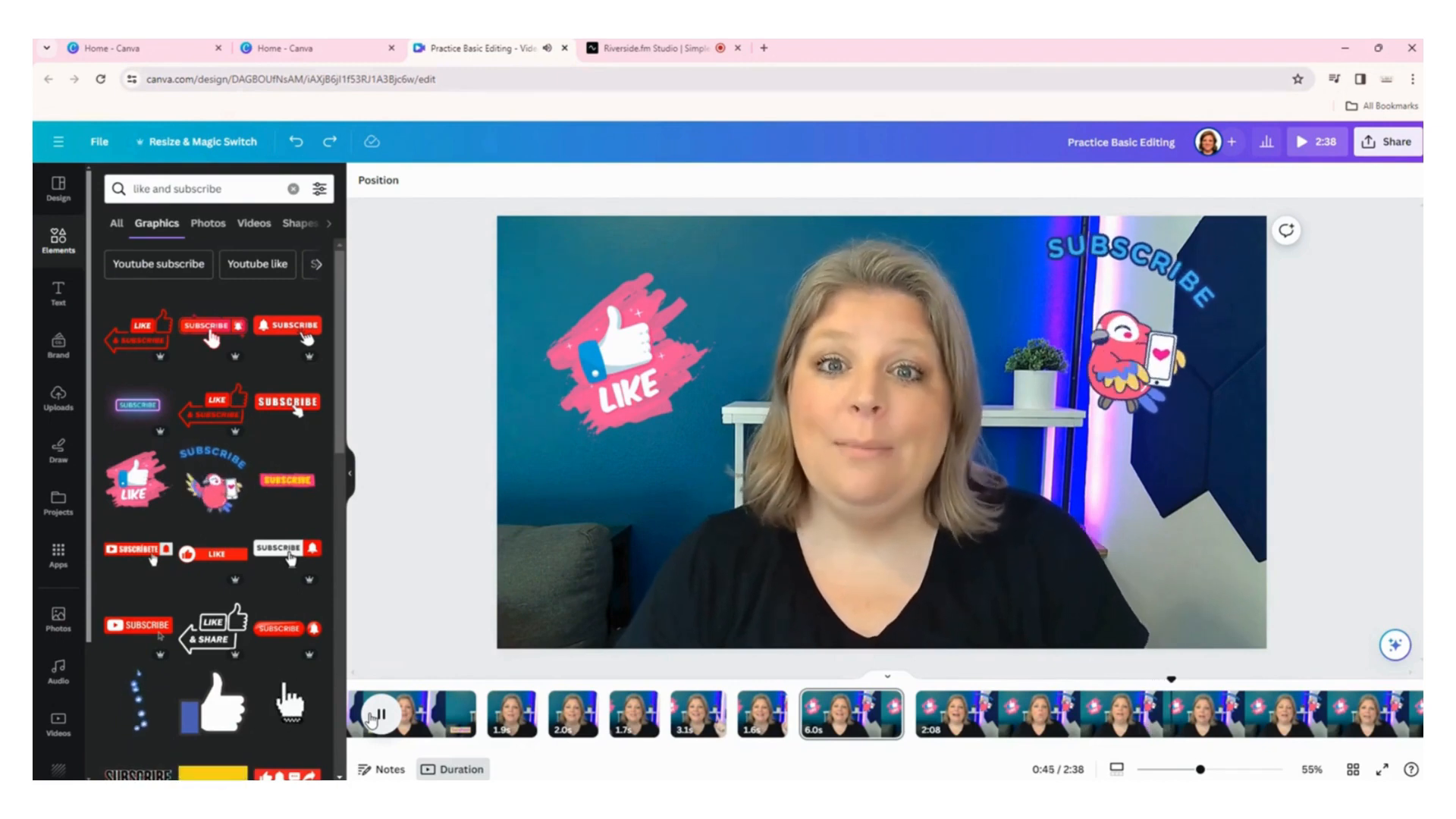
left_click(381, 713)
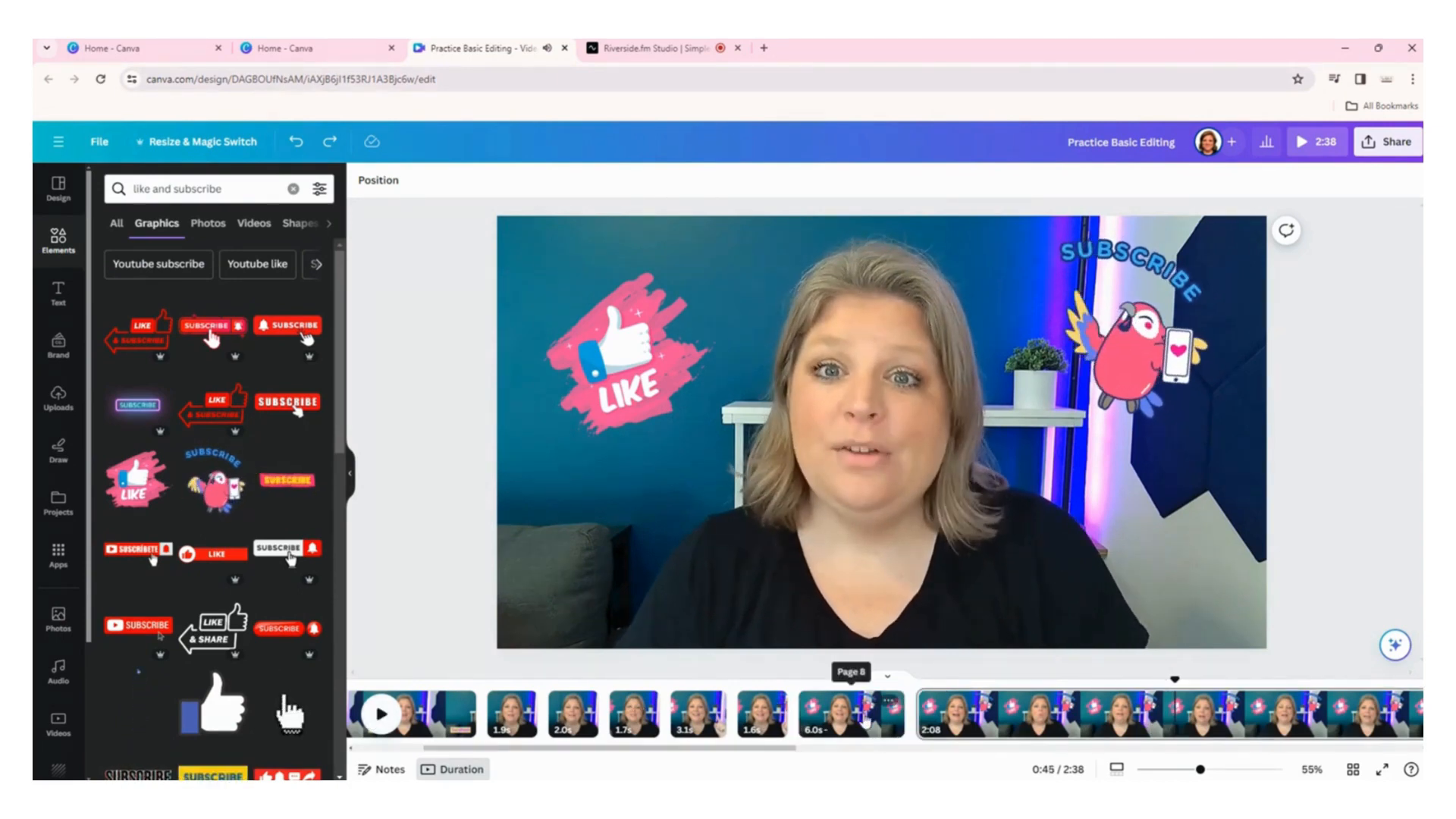
left_click(876, 701)
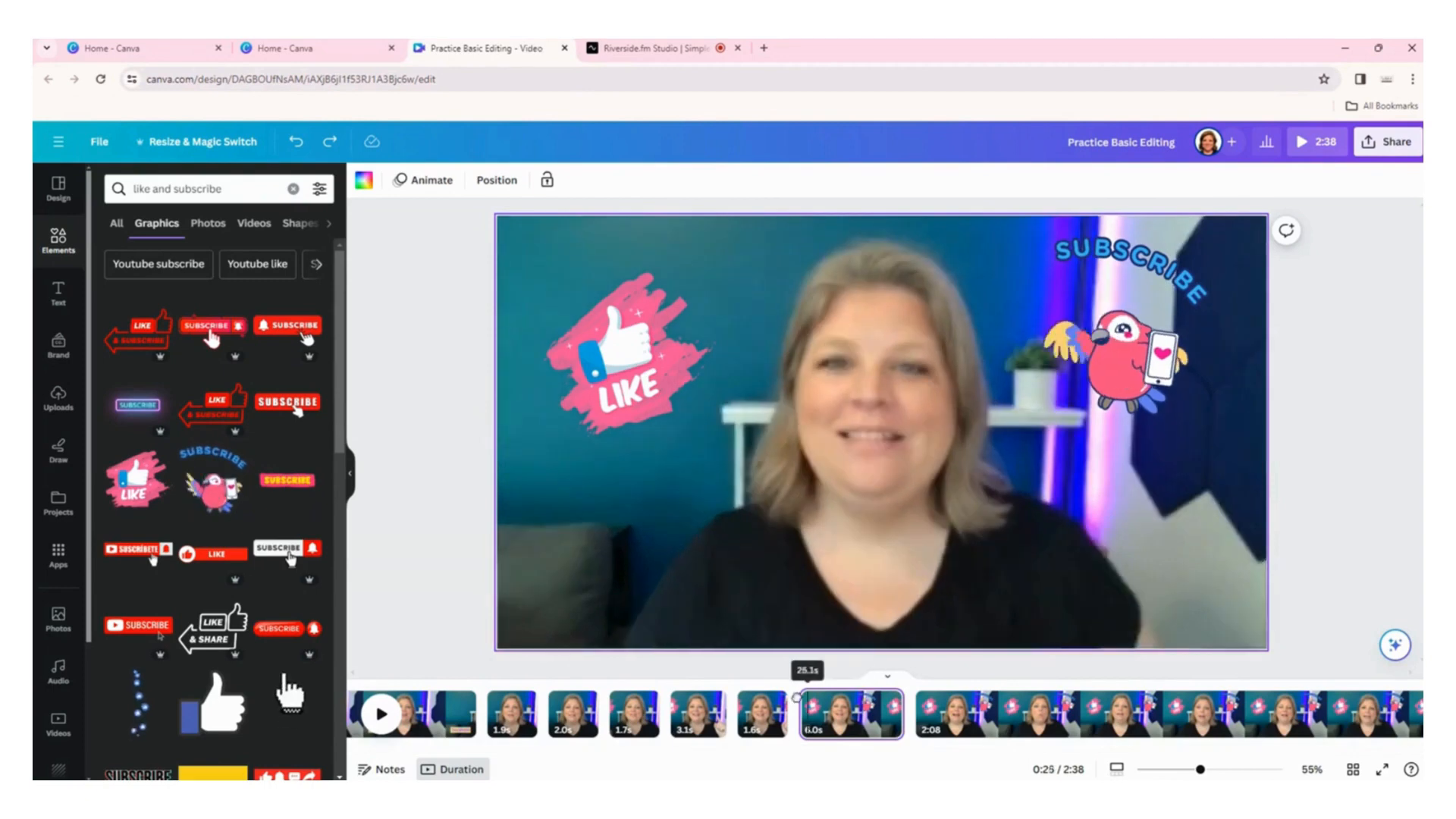
left_click(762, 713)
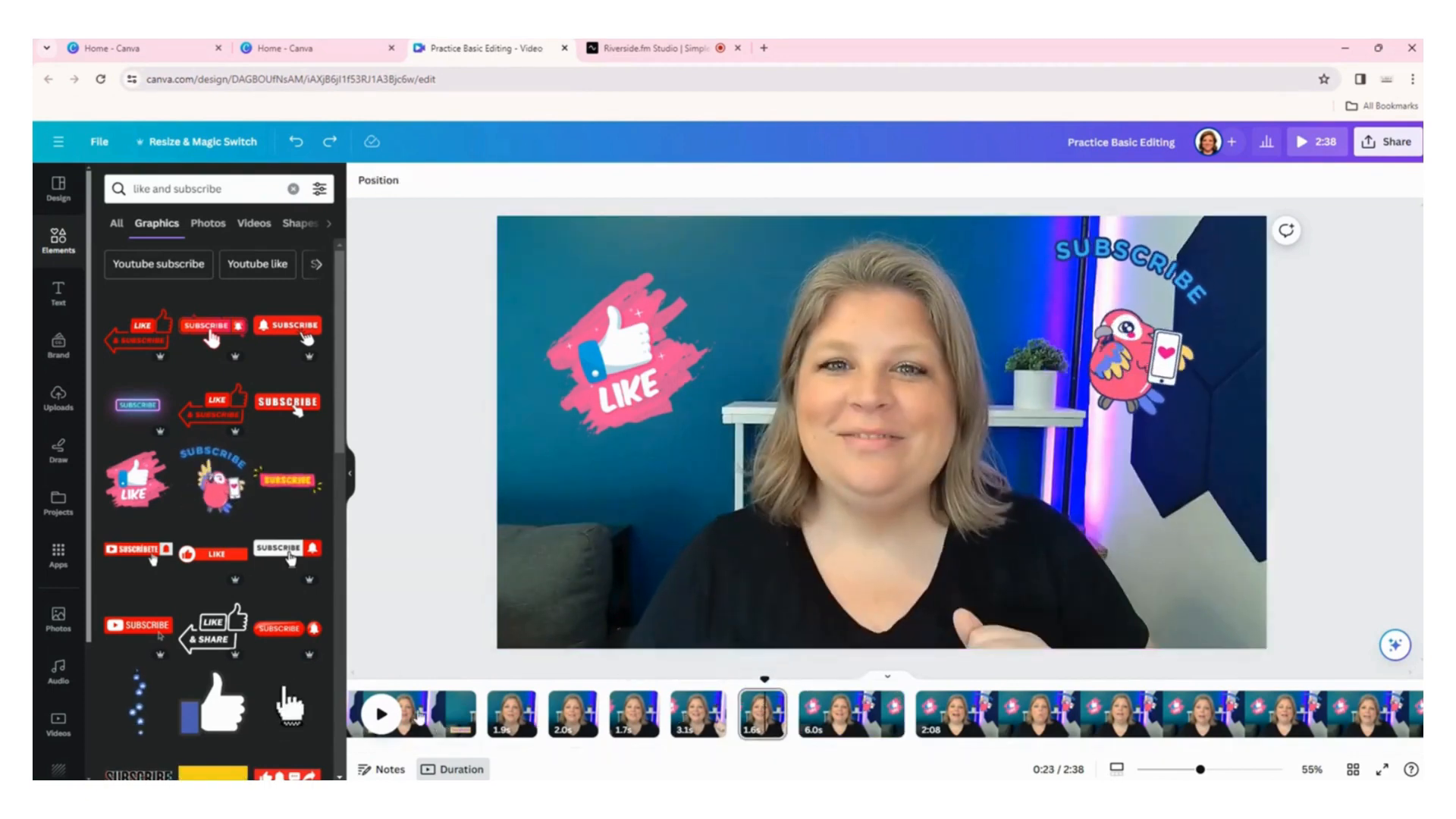
Delete the Like and Subscribe graphics from the final 2:08 clip.
left_click(979, 730)
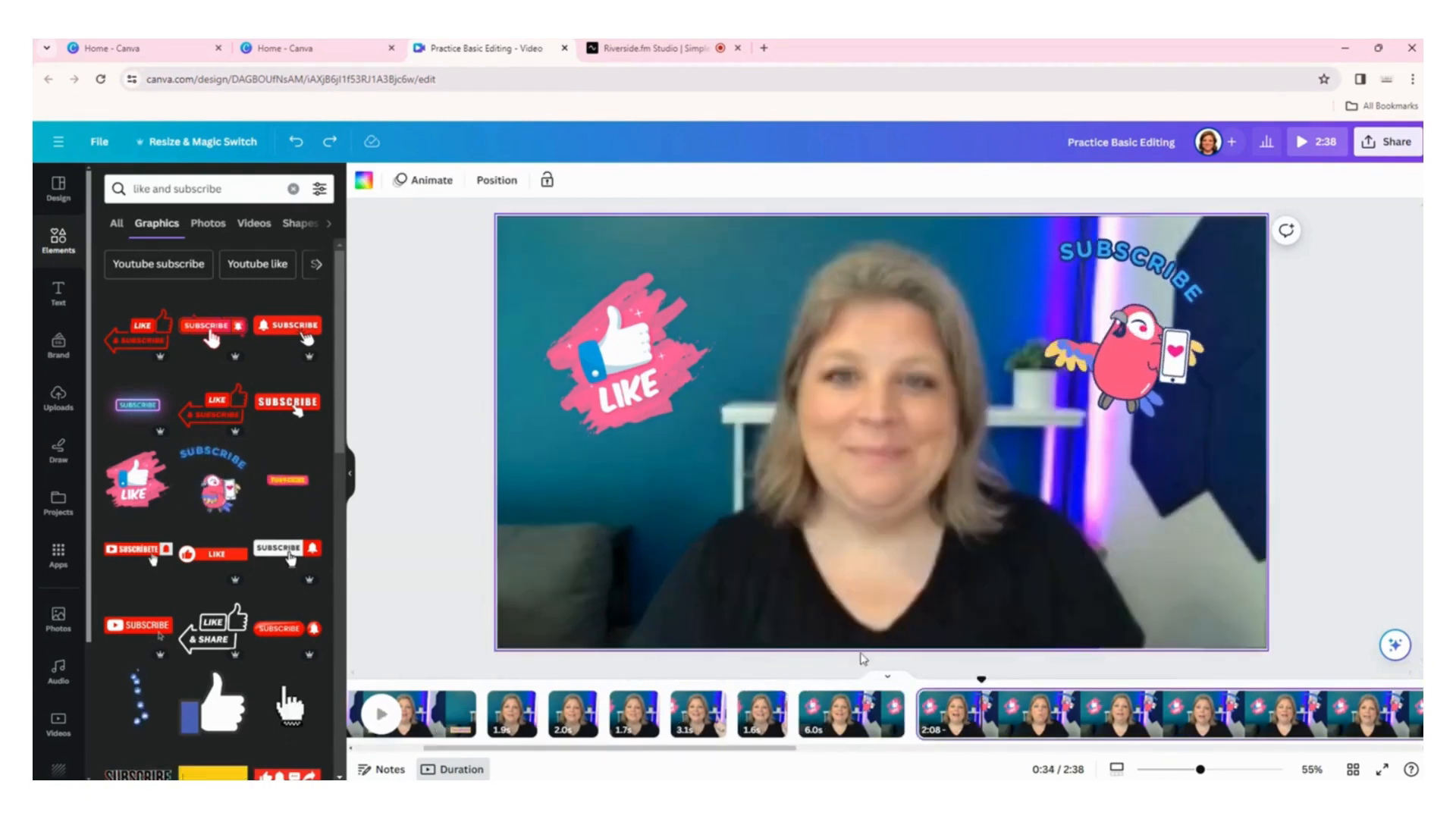
left_click(640, 371)
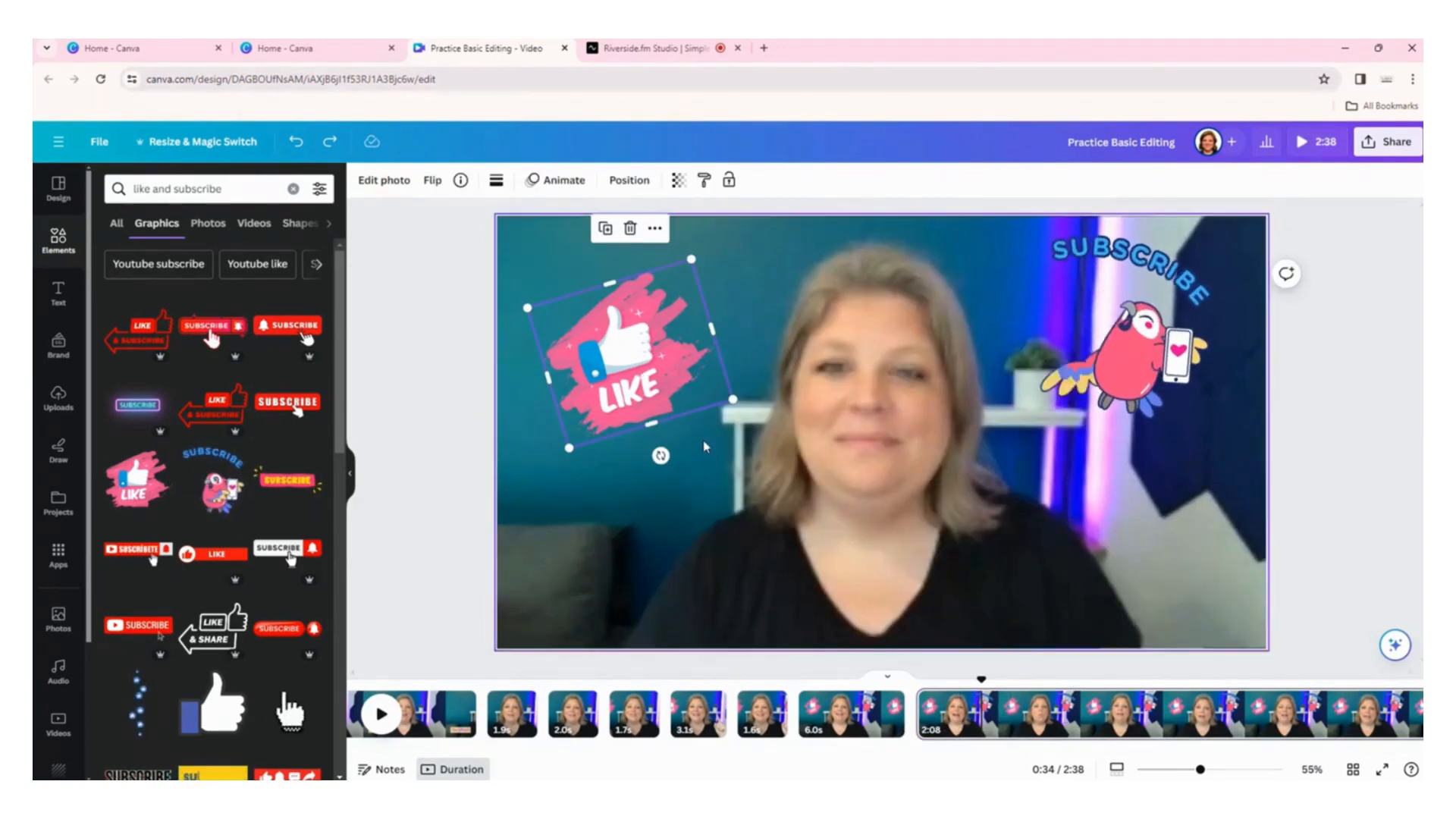
left_click(628, 227)
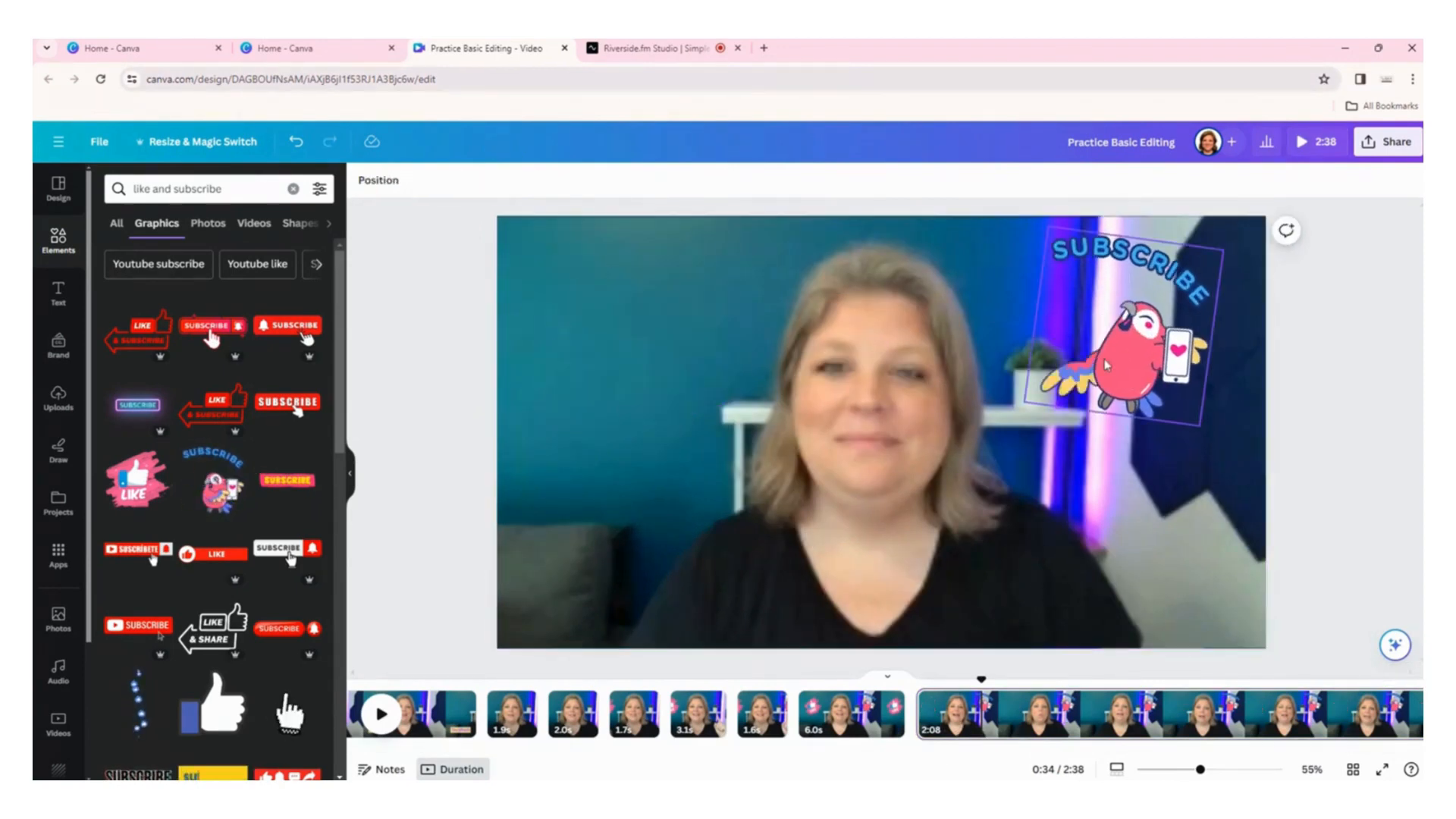
left_click(1107, 360)
left_click(1123, 458)
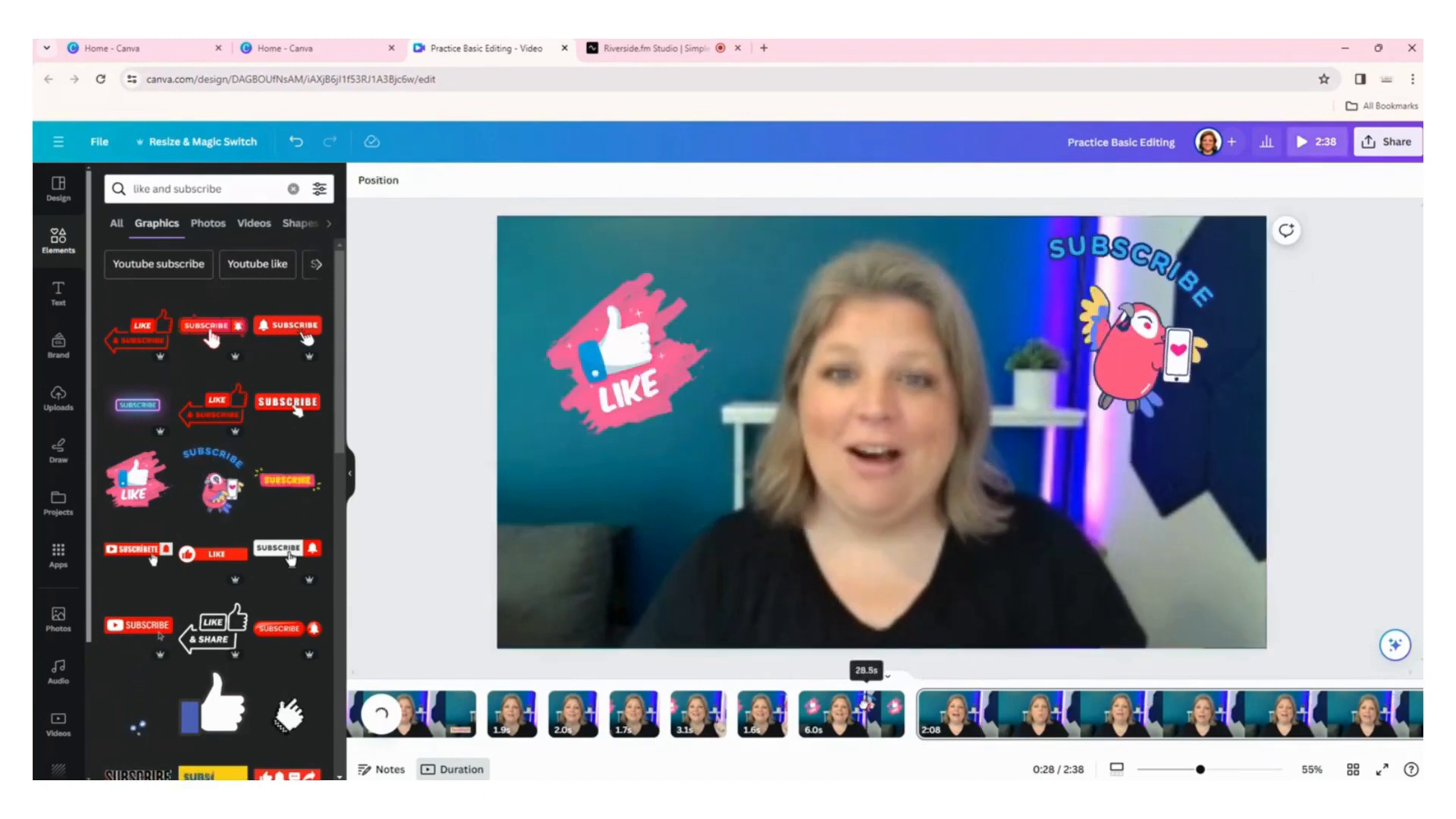
Replay from the 6.0-second clip, split the 2:08 clip at 1:08, and delete the piece before the cut.
left_click(850, 680)
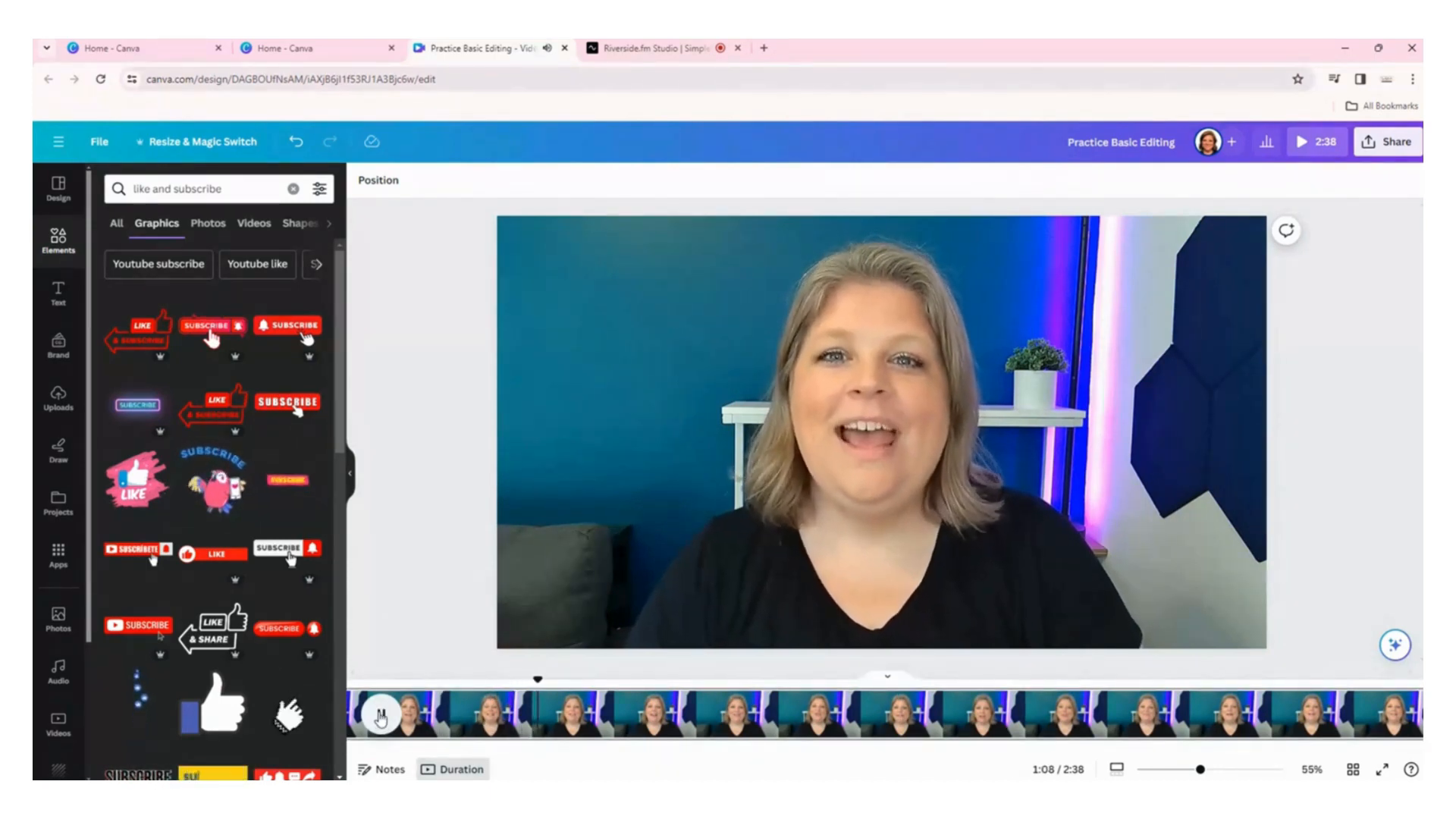
left_click(380, 716)
left_click_drag(544, 680, 529, 687)
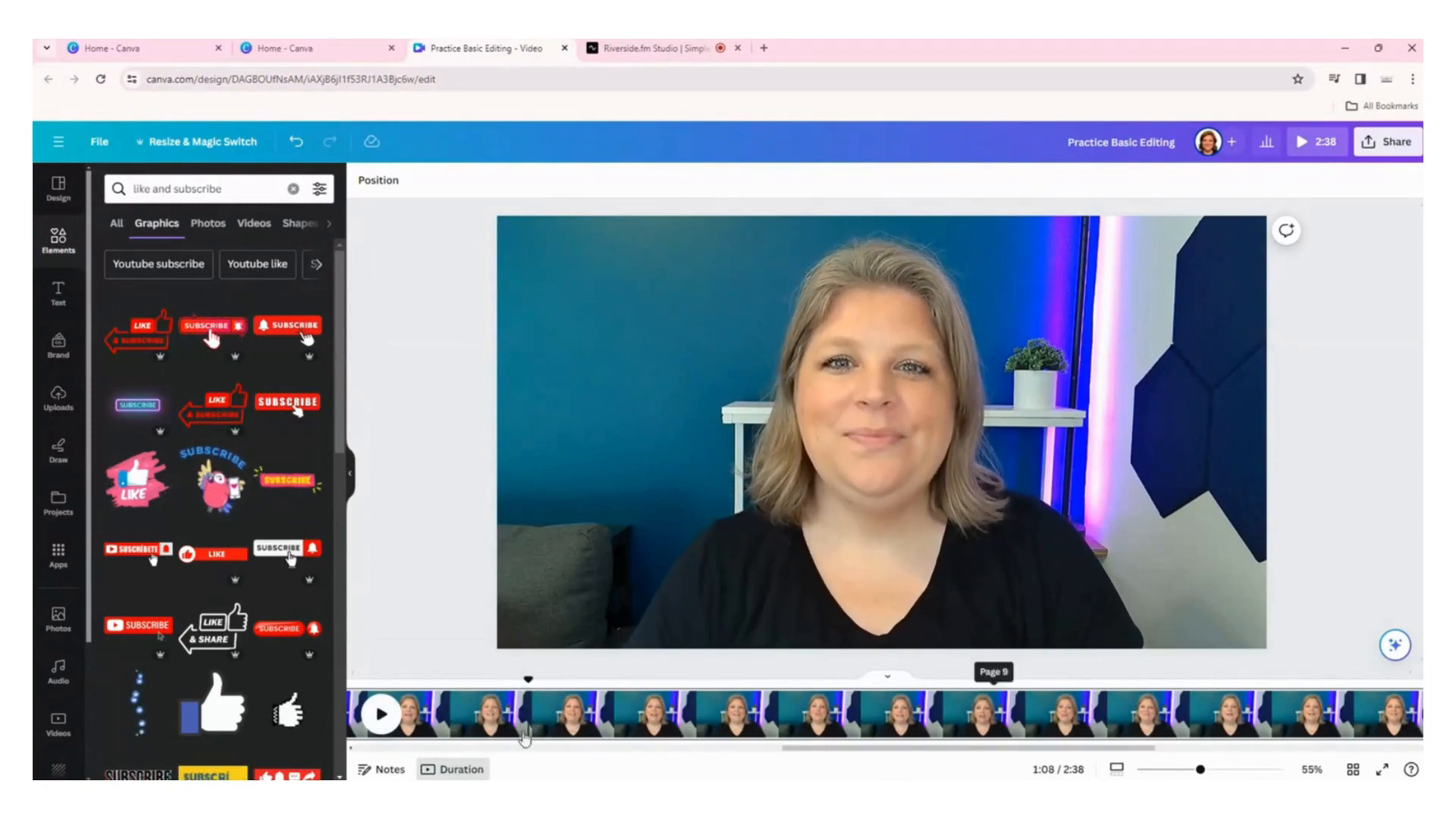
key("s")
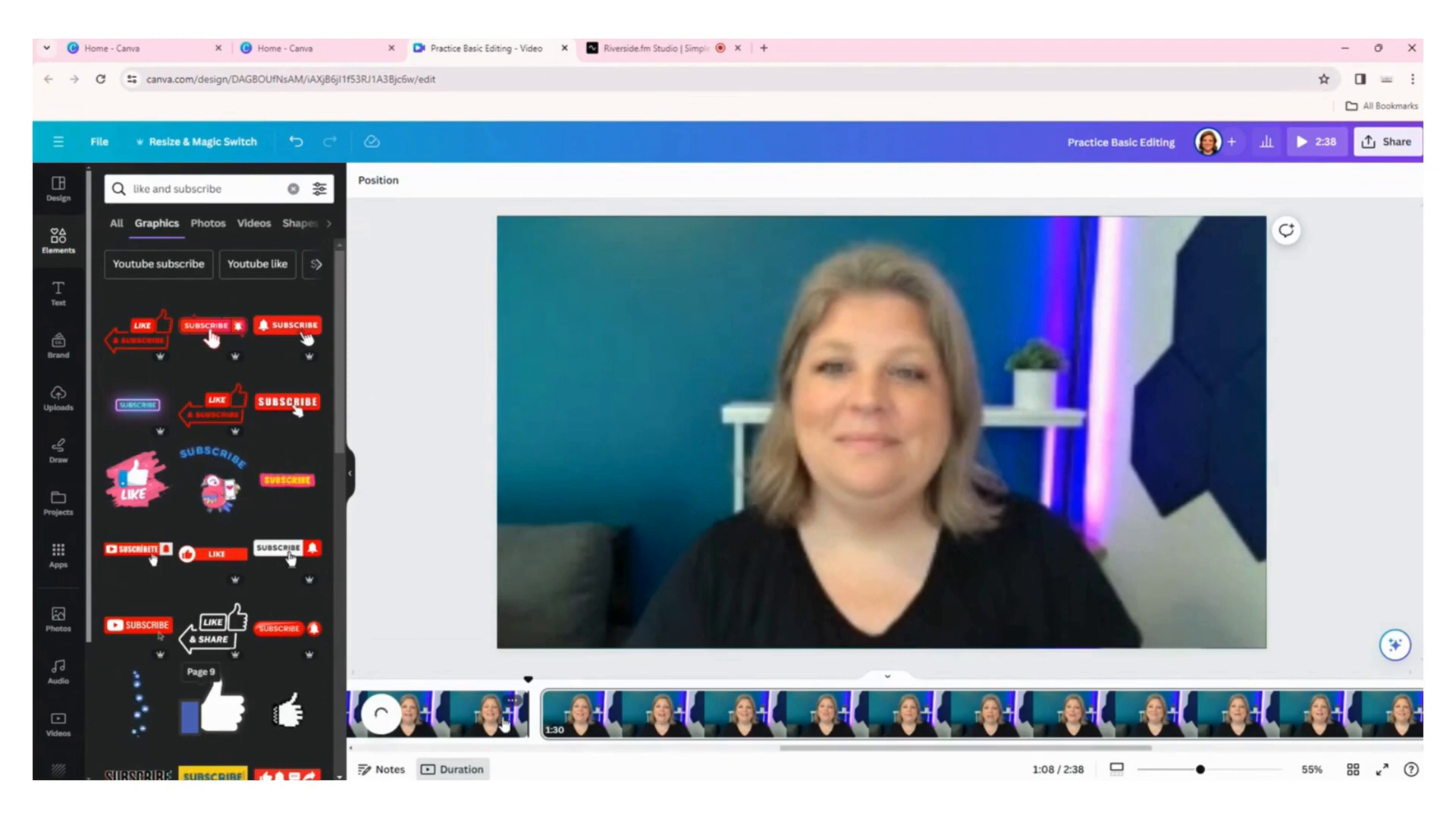
left_click(476, 726)
key("Delete")
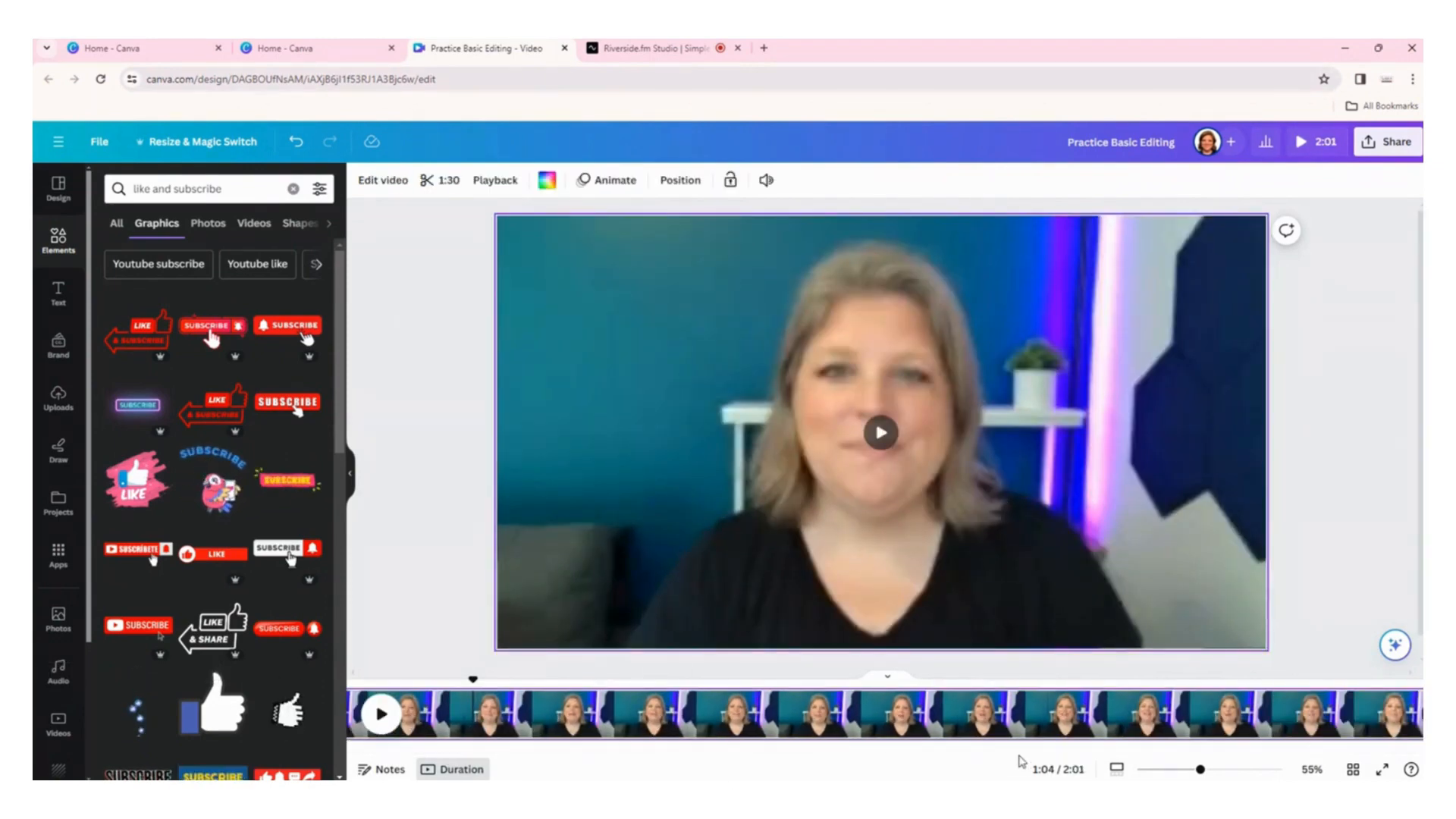
Replay from 0:28 to 0:42 and trim the start of the final clip, shortening it to 1:18.
left_click_drag(1014, 749, 721, 767)
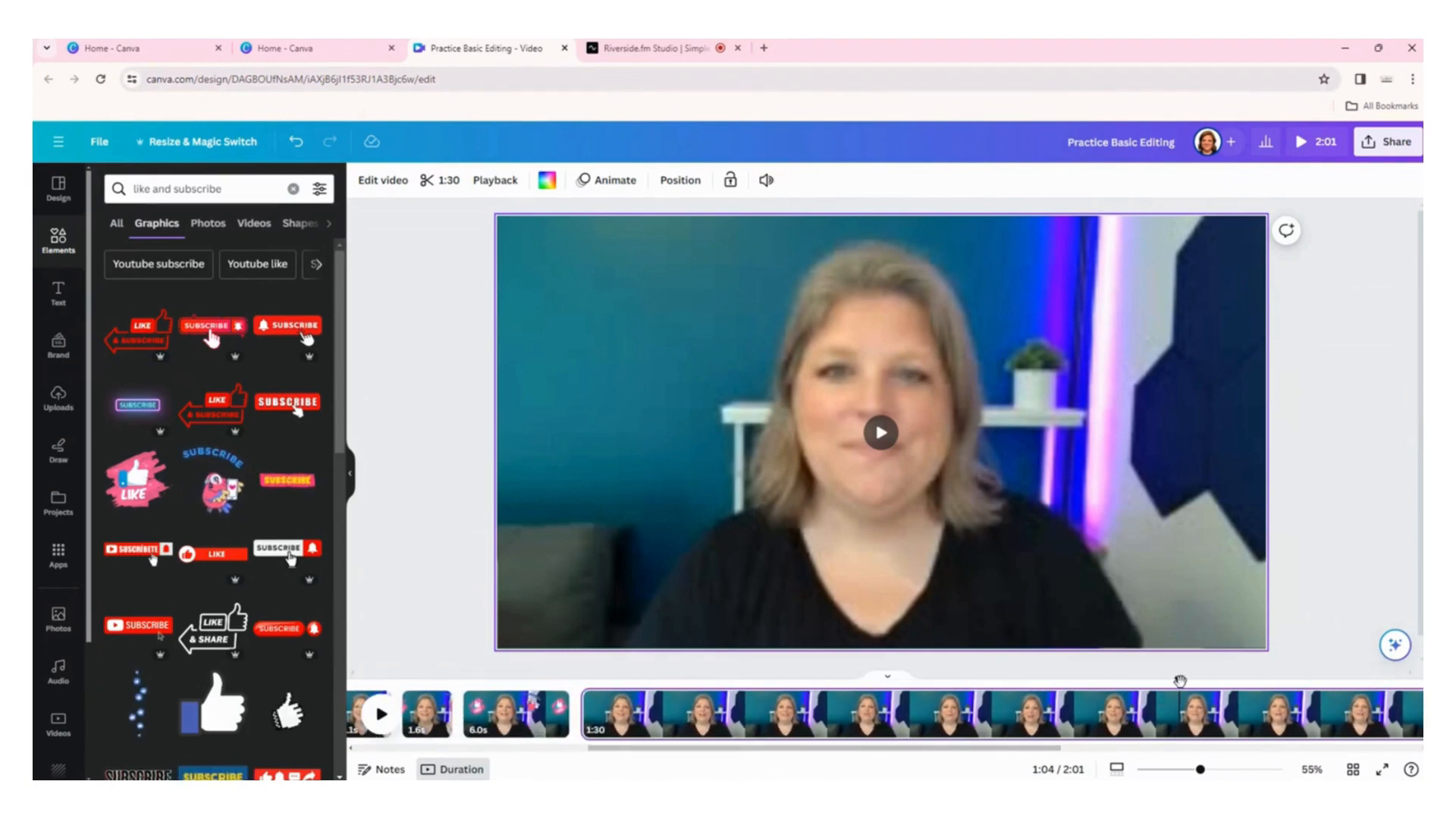
left_click(525, 706)
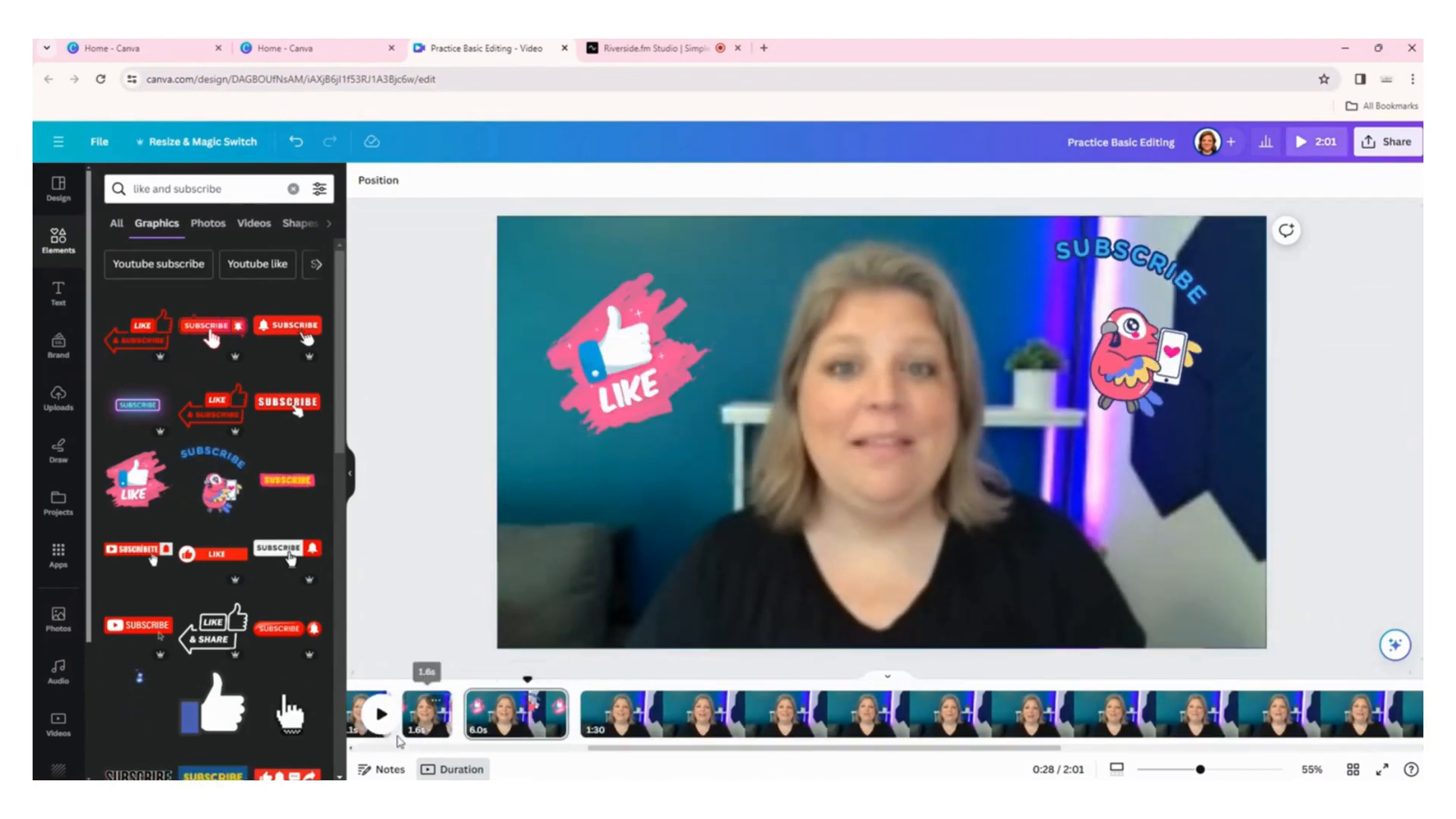
left_click(381, 717)
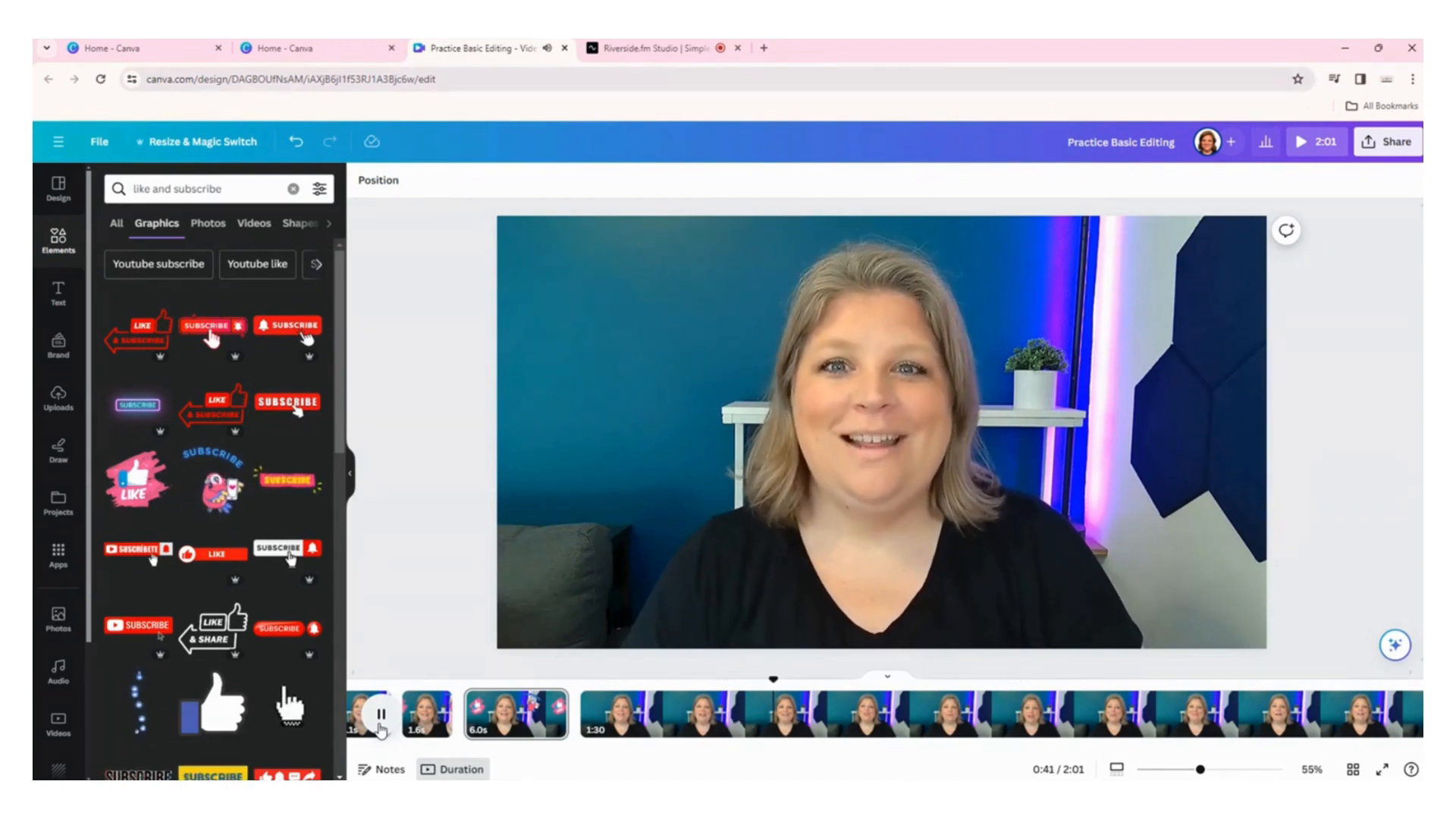
left_click(381, 726)
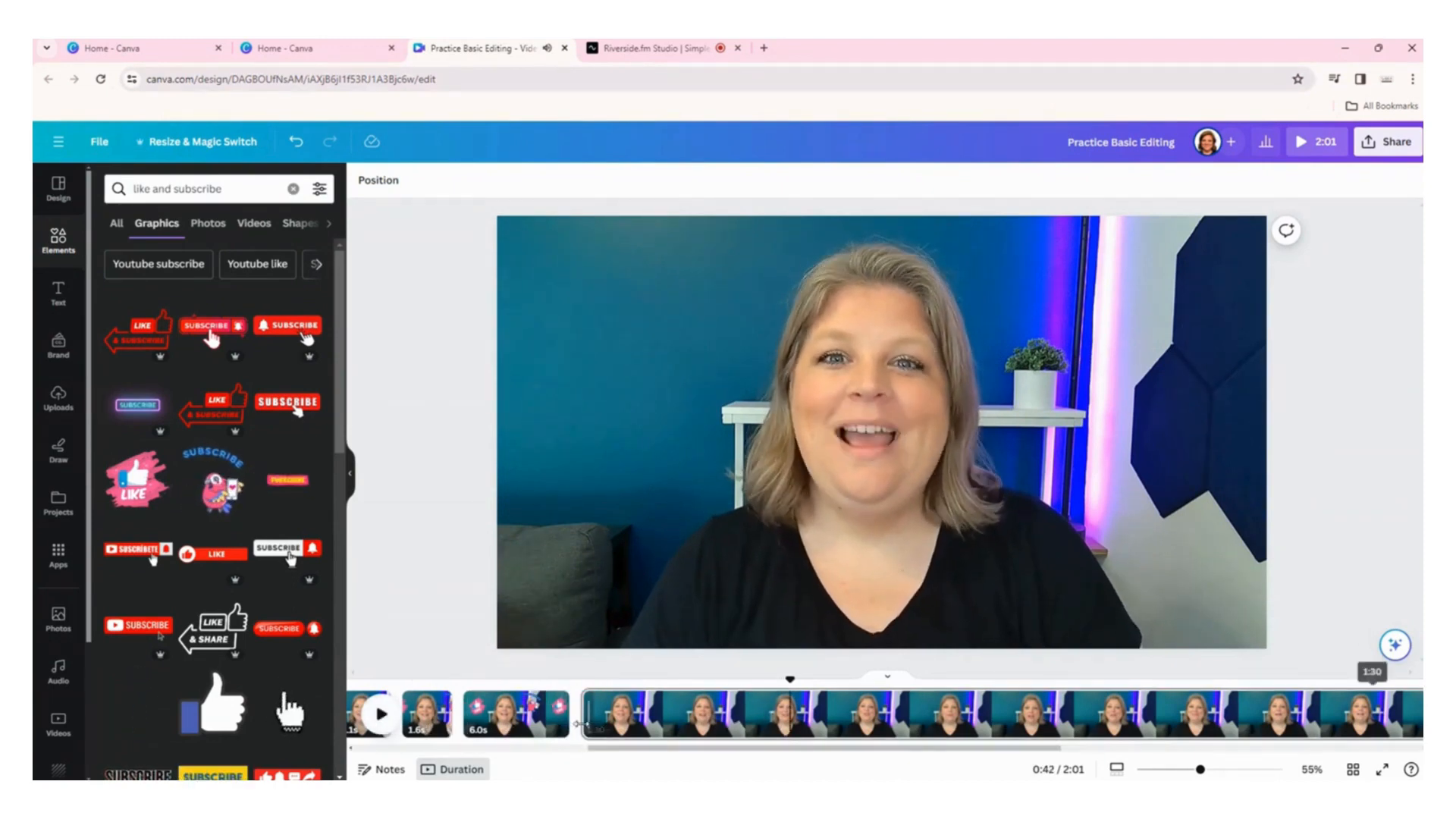
left_click_drag(586, 714, 793, 705)
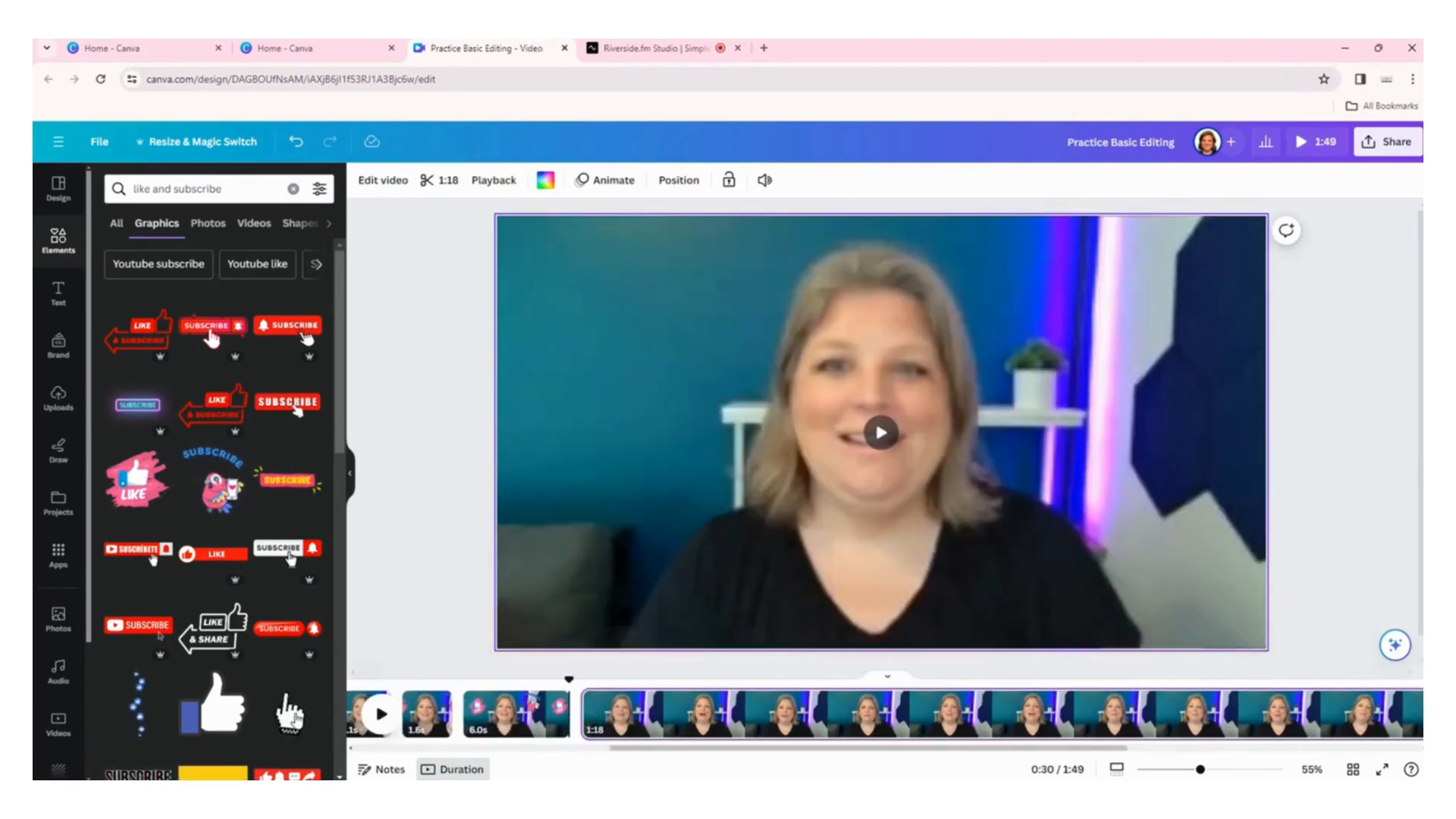
Play the 1:18 clip from its start, split it at 0:54, and delete the 23.9-second piece before the cut.
left_click(381, 726)
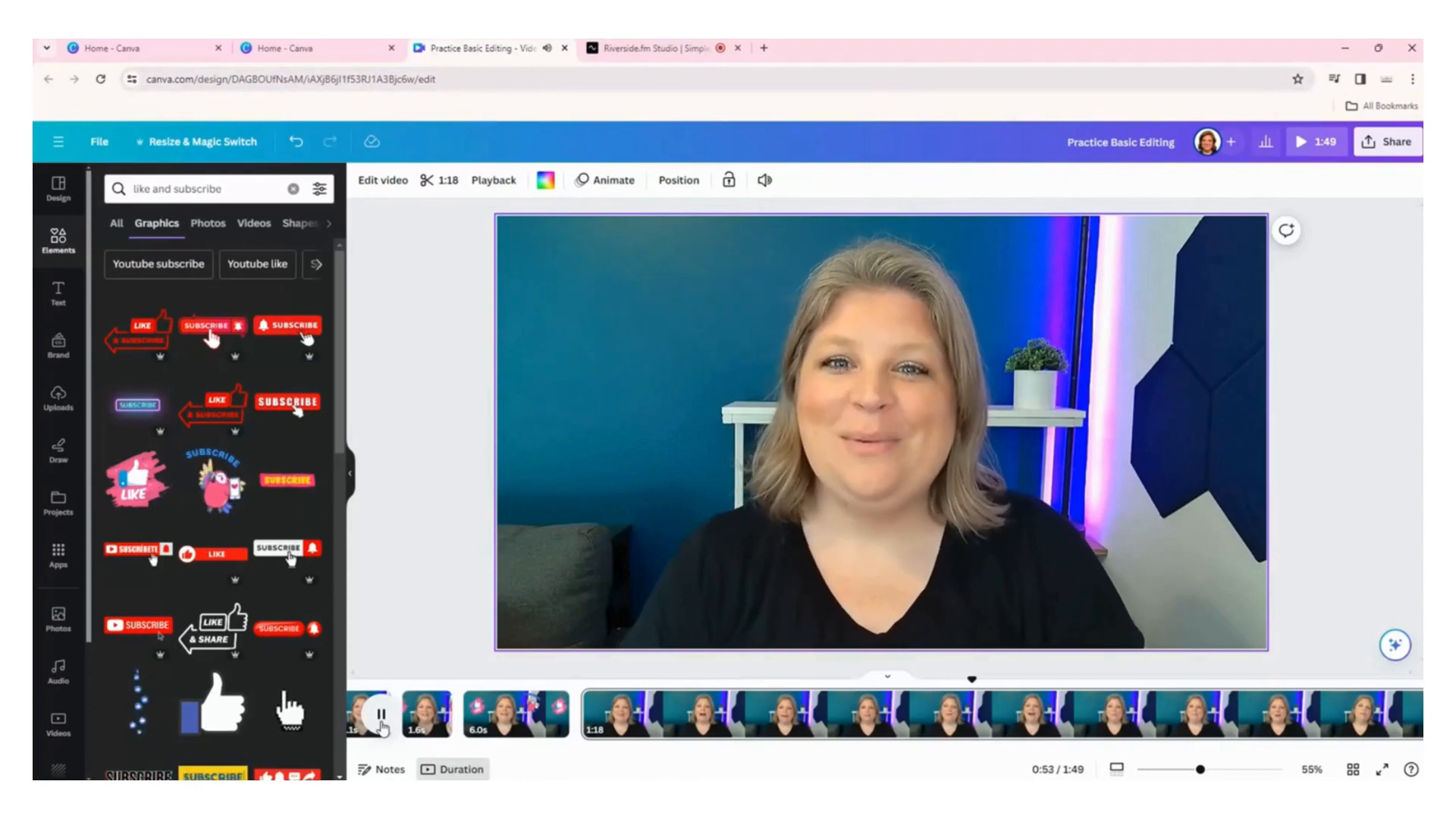
key("s")
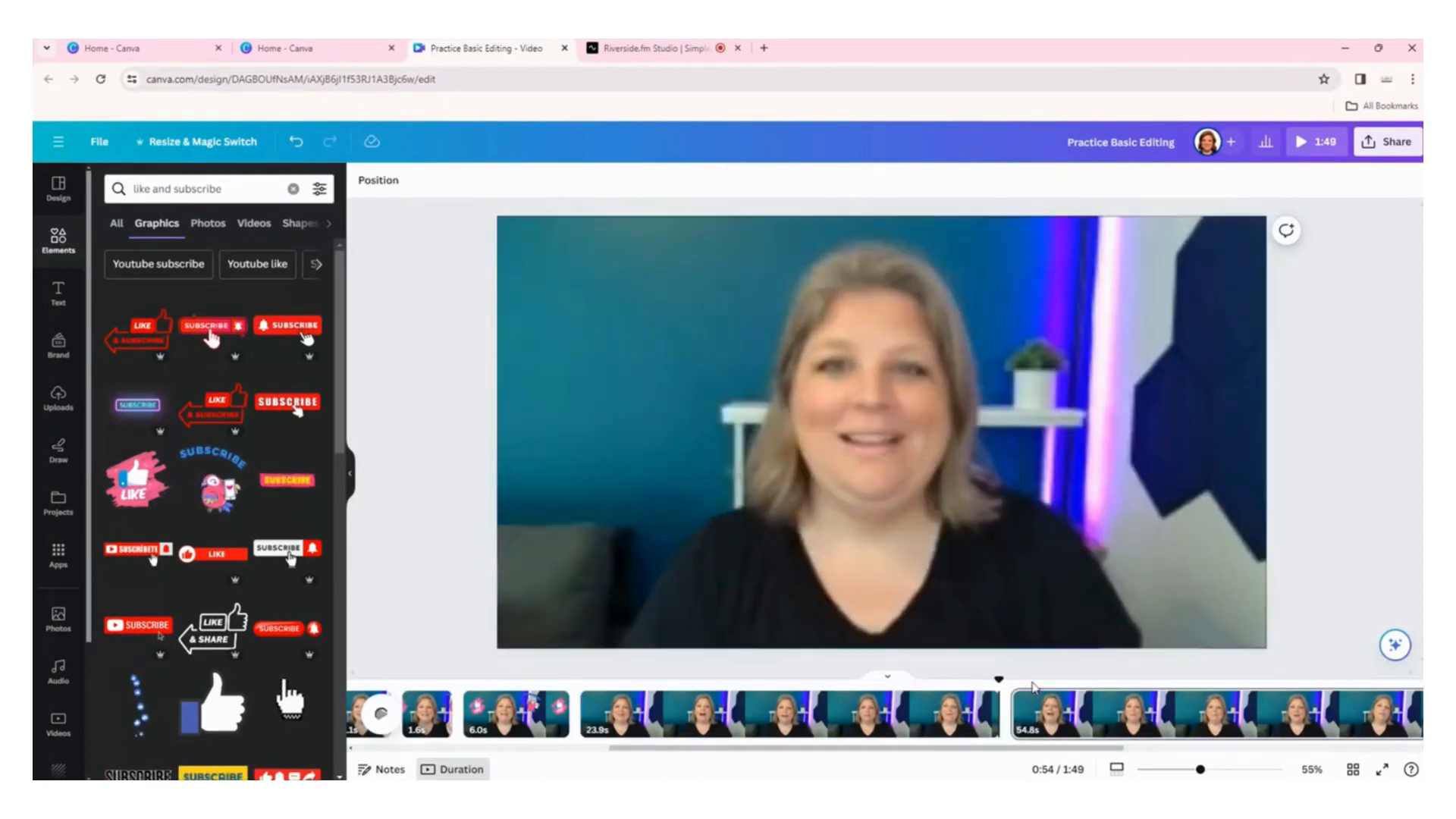
left_click(941, 713)
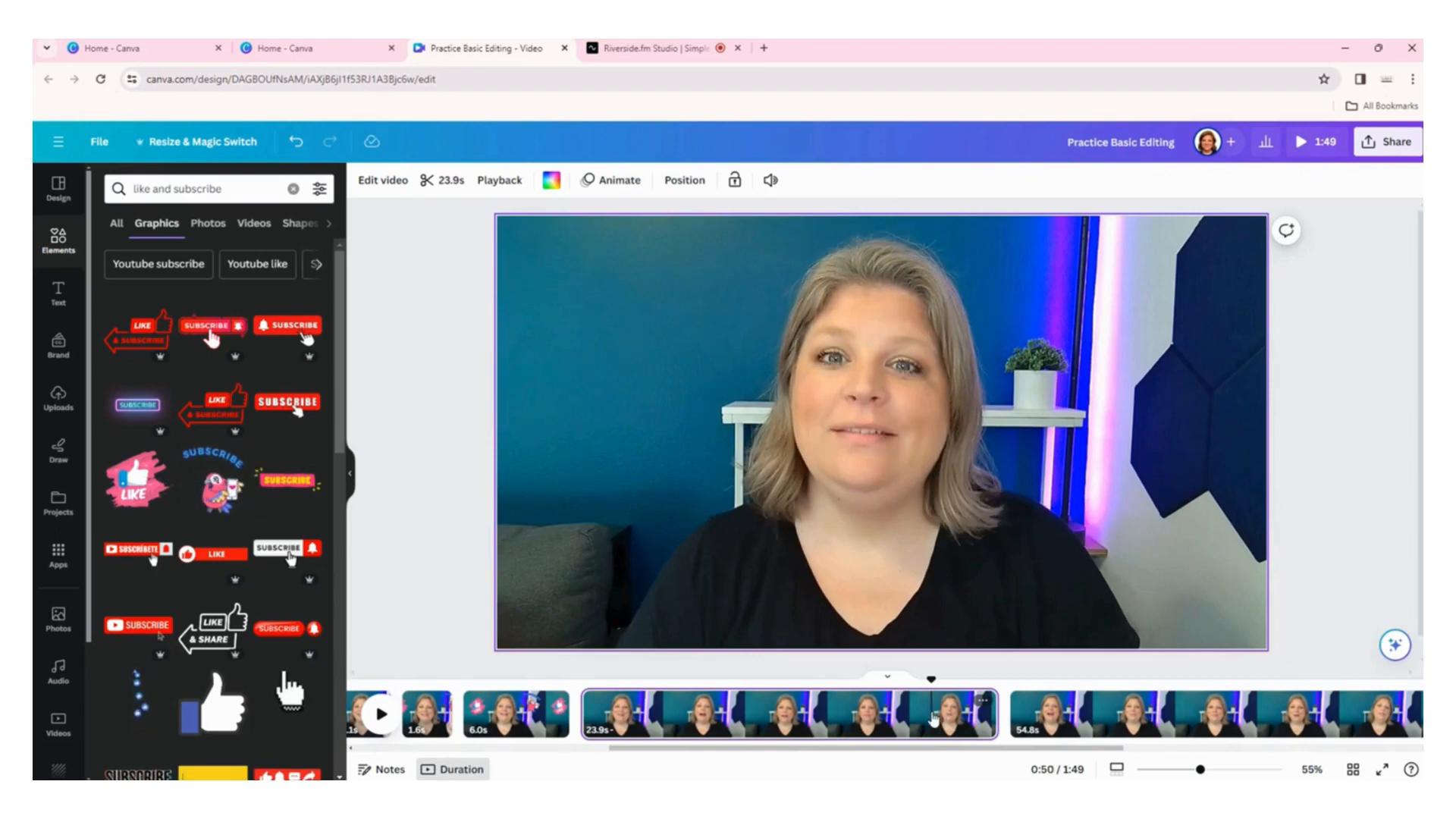
key("Delete")
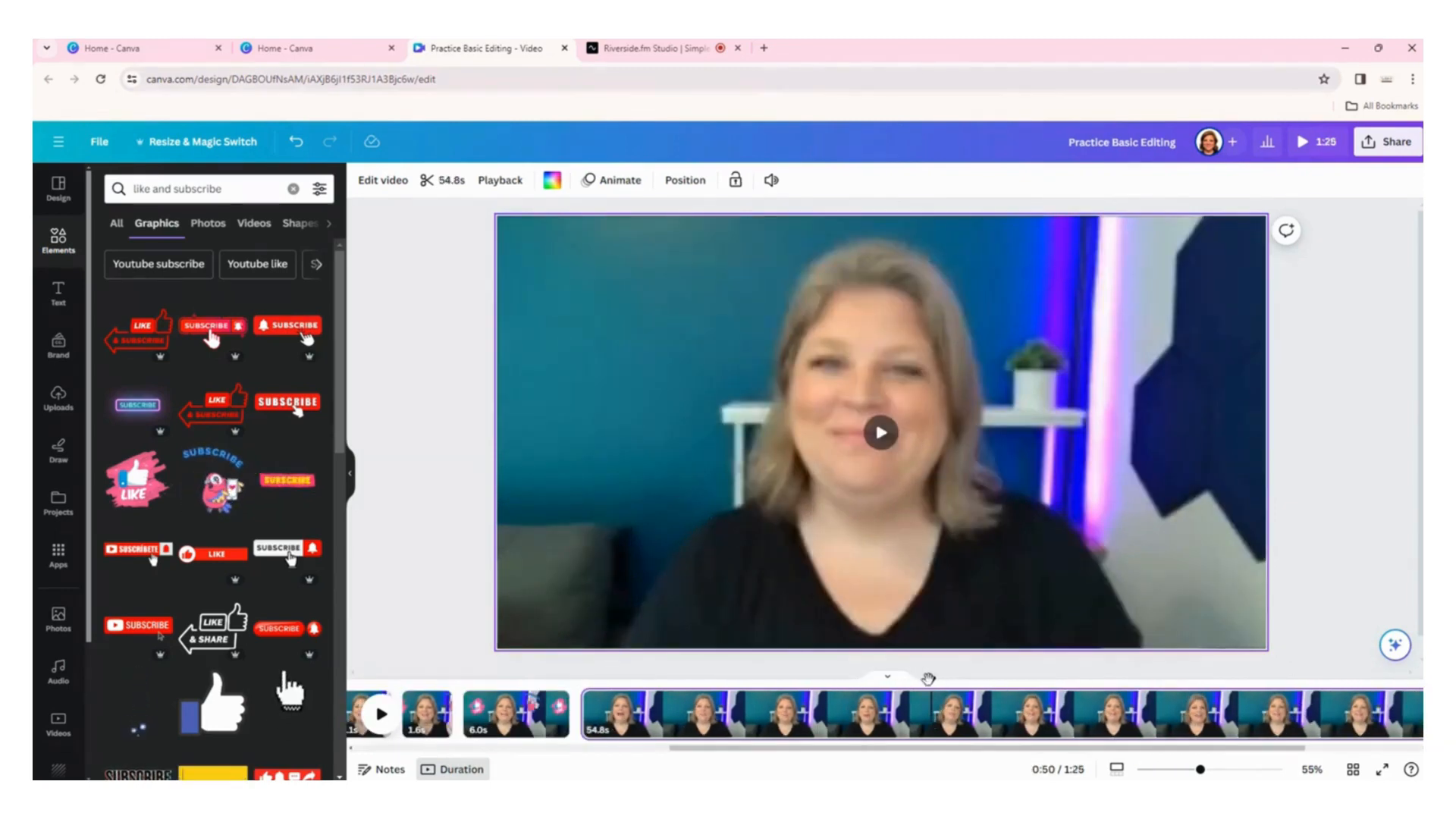
Replay from 0:24 and split the 54.8-second clip at 0:37.
left_click_drag(932, 679, 452, 678)
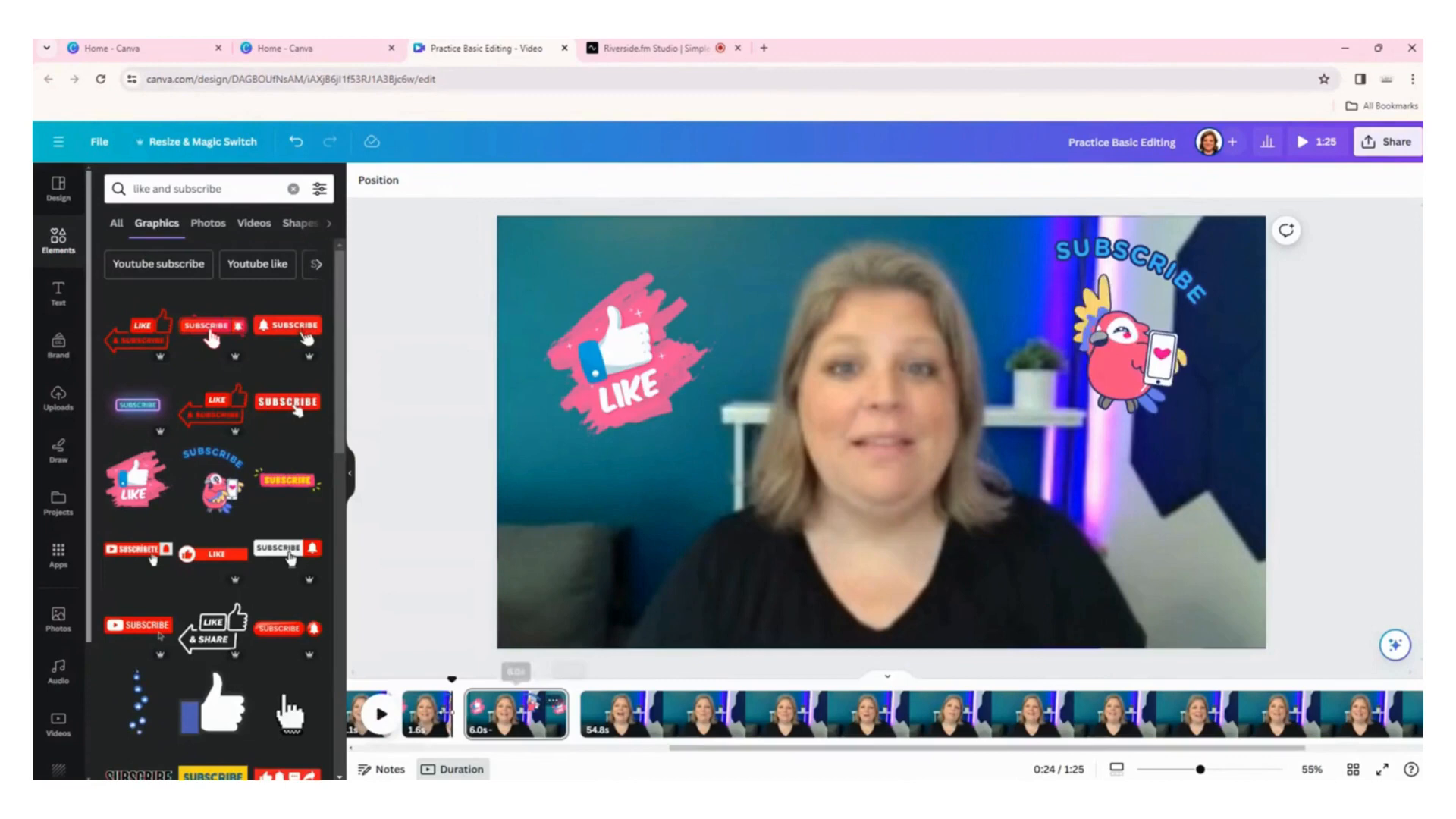
left_click(377, 714)
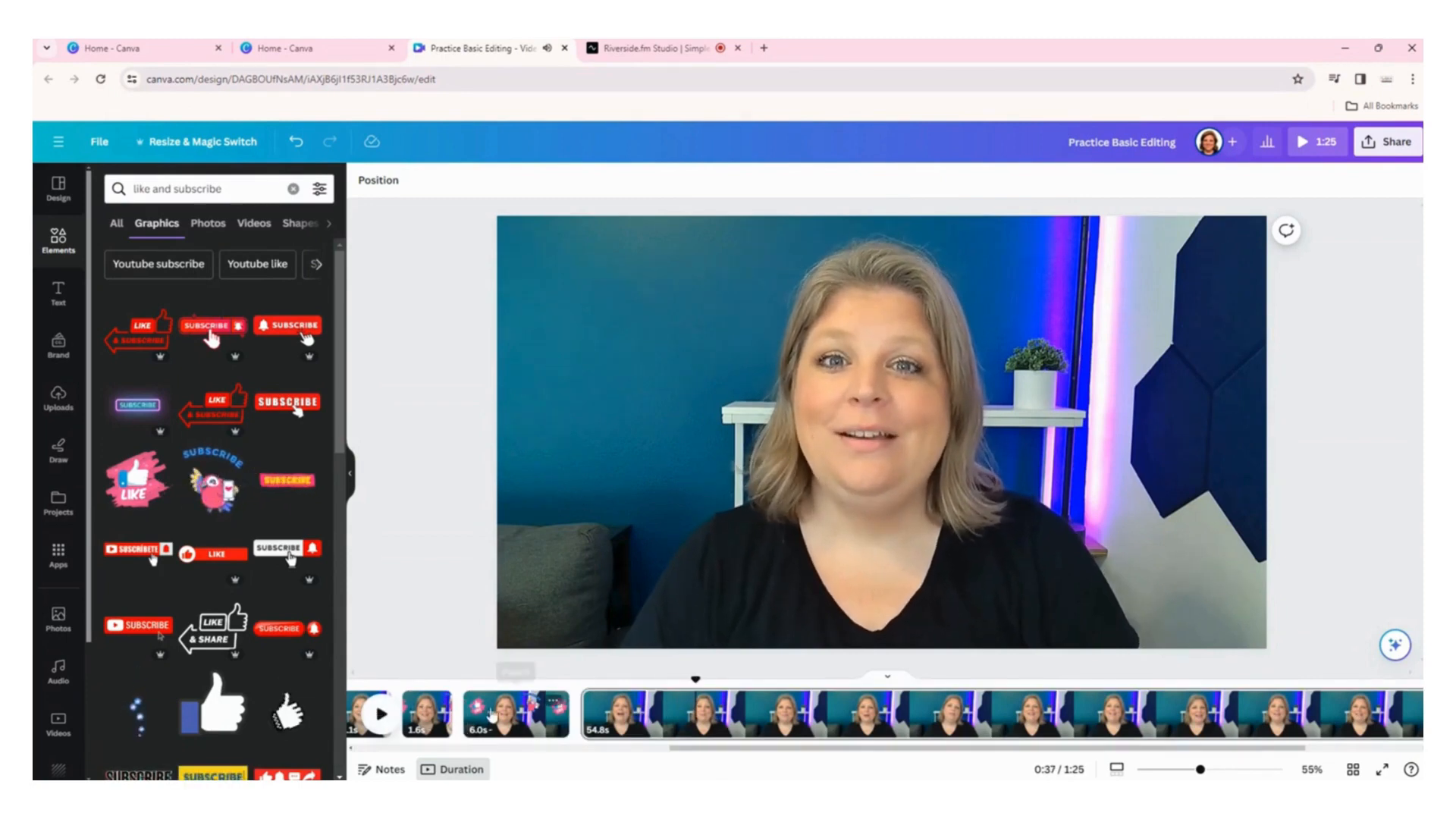
key("s")
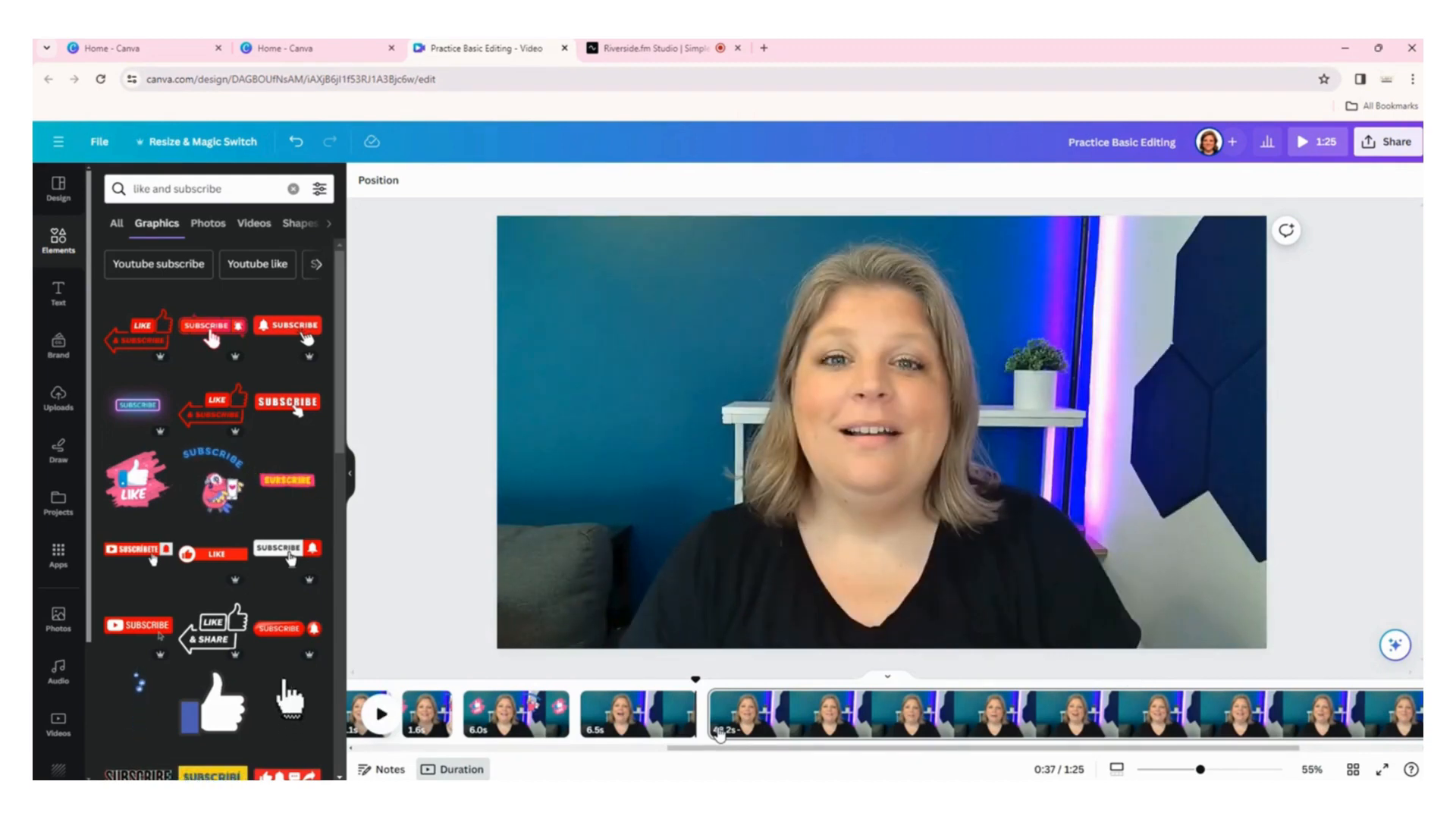
mouse_move(709, 709)
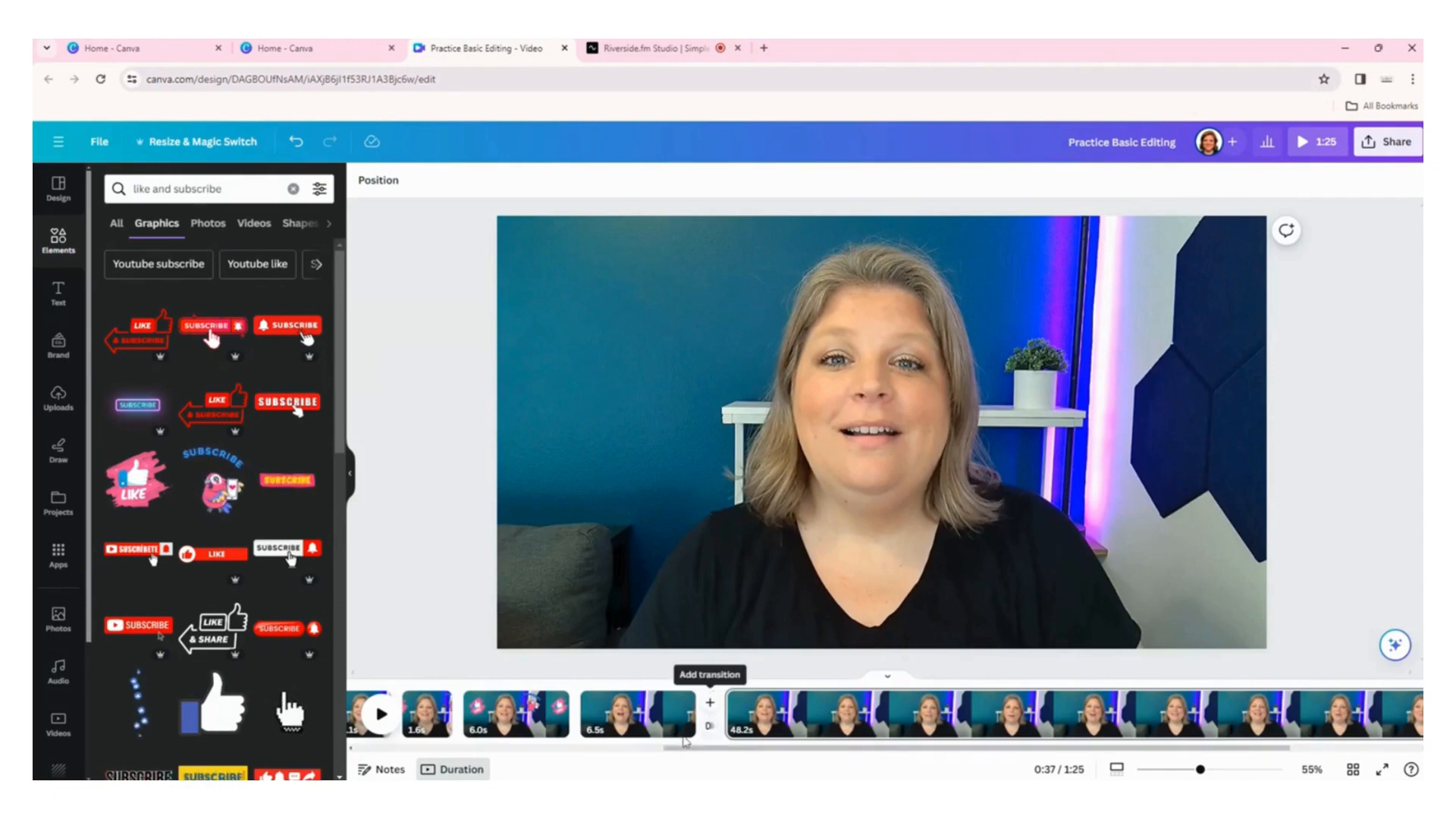
Copy the speaker's name label from the second clip at 0:10.
left_click_drag(672, 749, 345, 754)
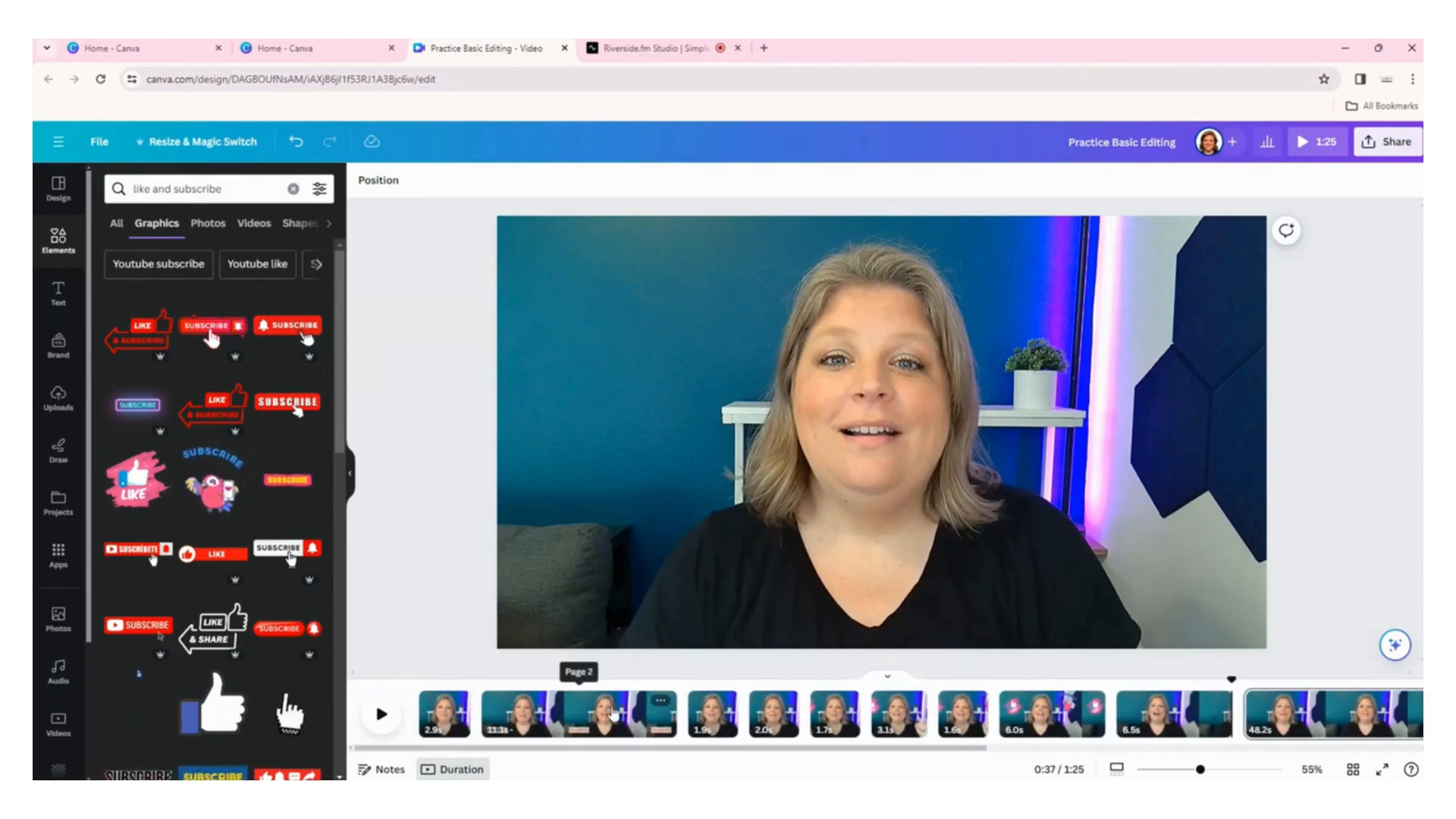
left_click(610, 709)
left_click(657, 581)
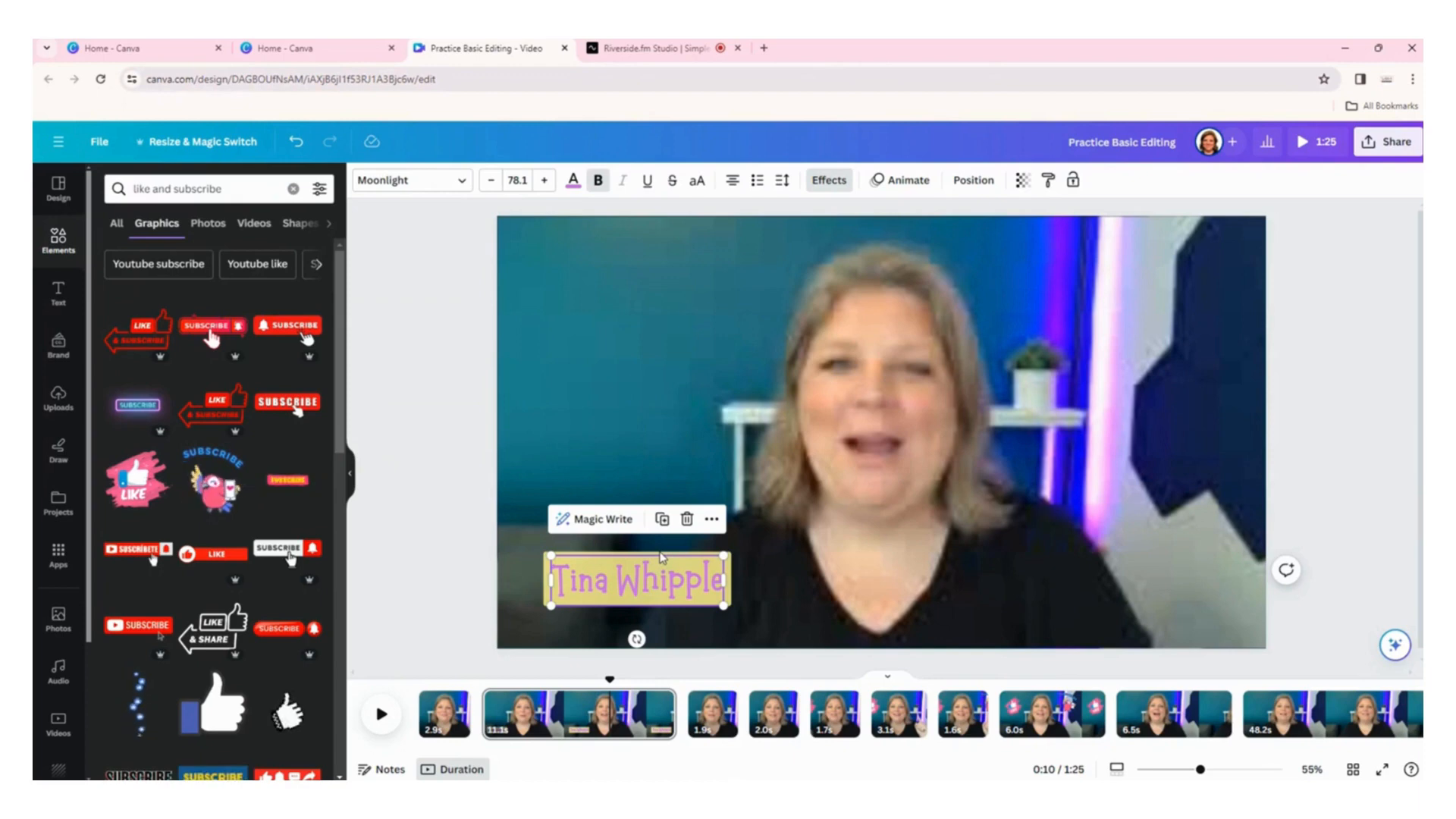
right_click(635, 595)
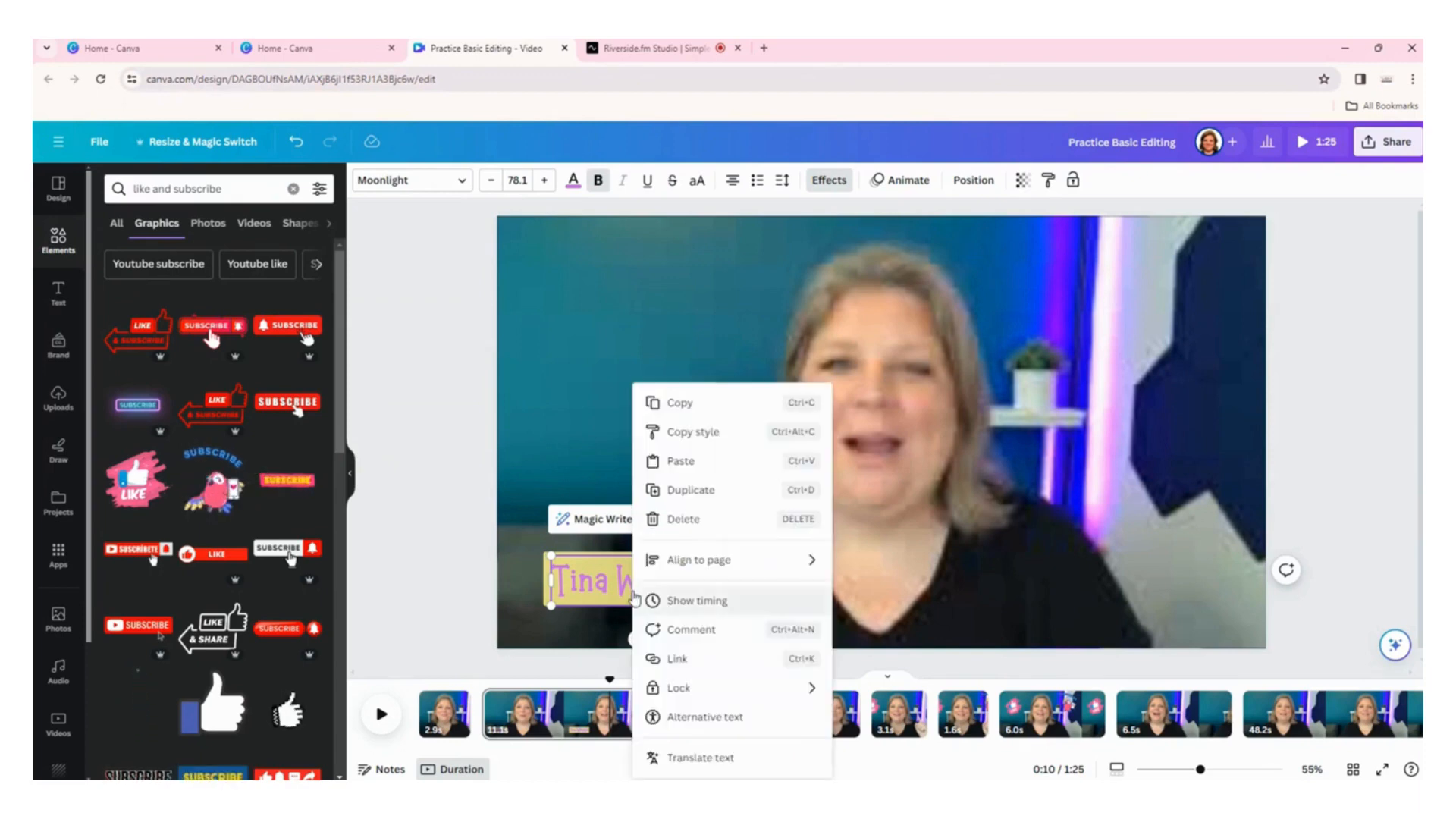
left_click(677, 403)
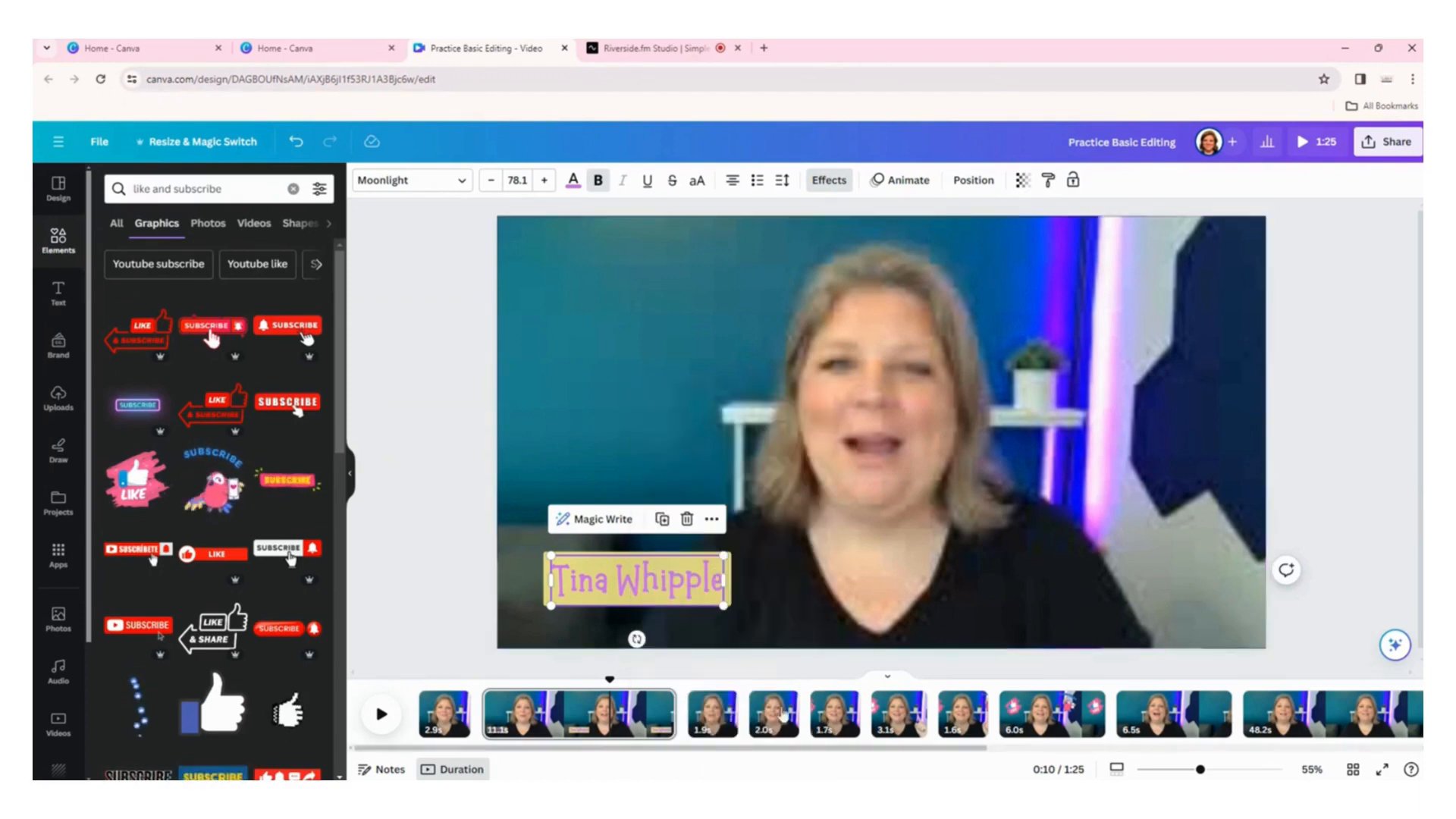
Paste the copied name label into the 48.2-second clip, with the playhead at its start.
scroll(514, 751, "right", 5)
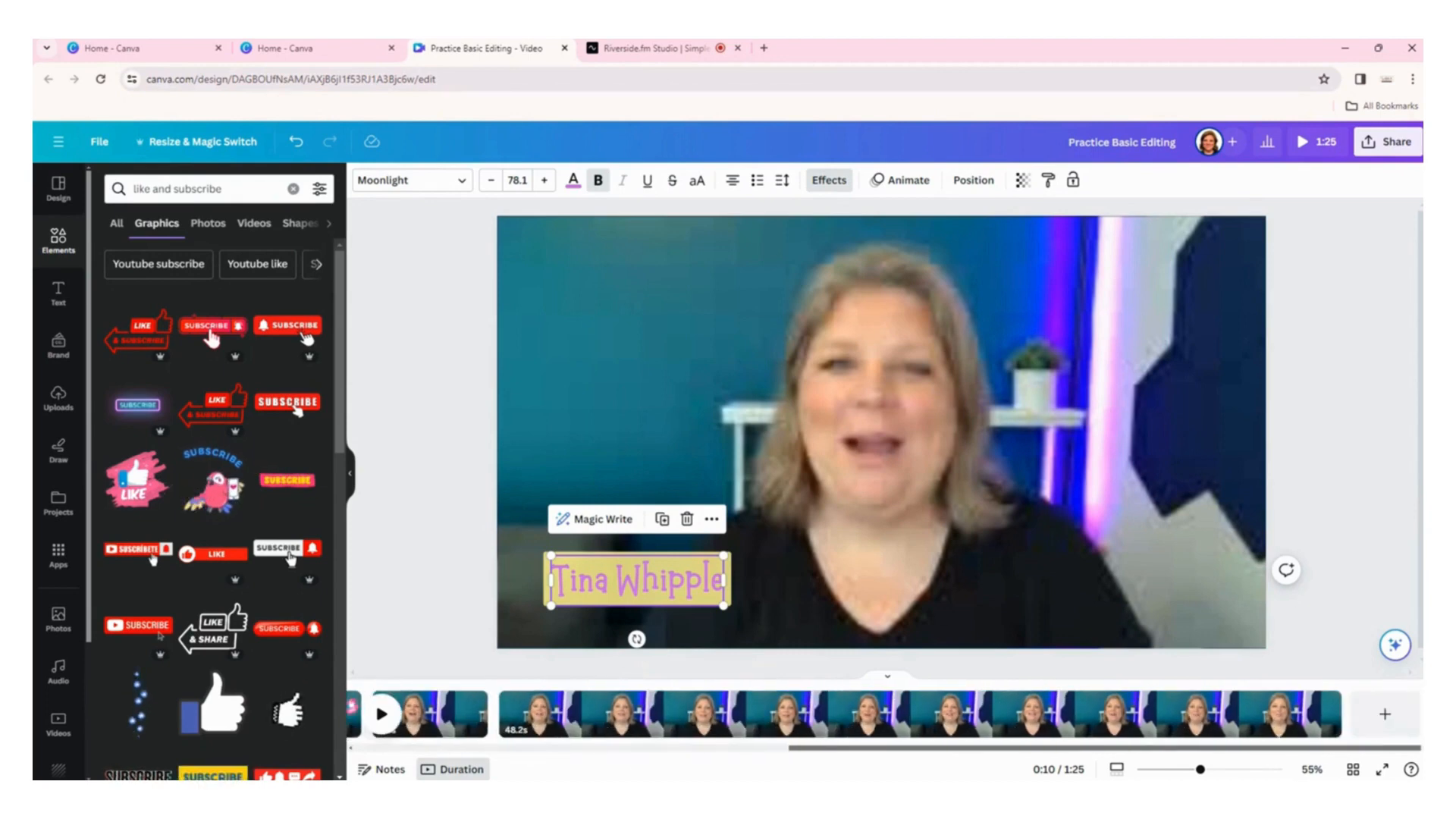
left_click(508, 720)
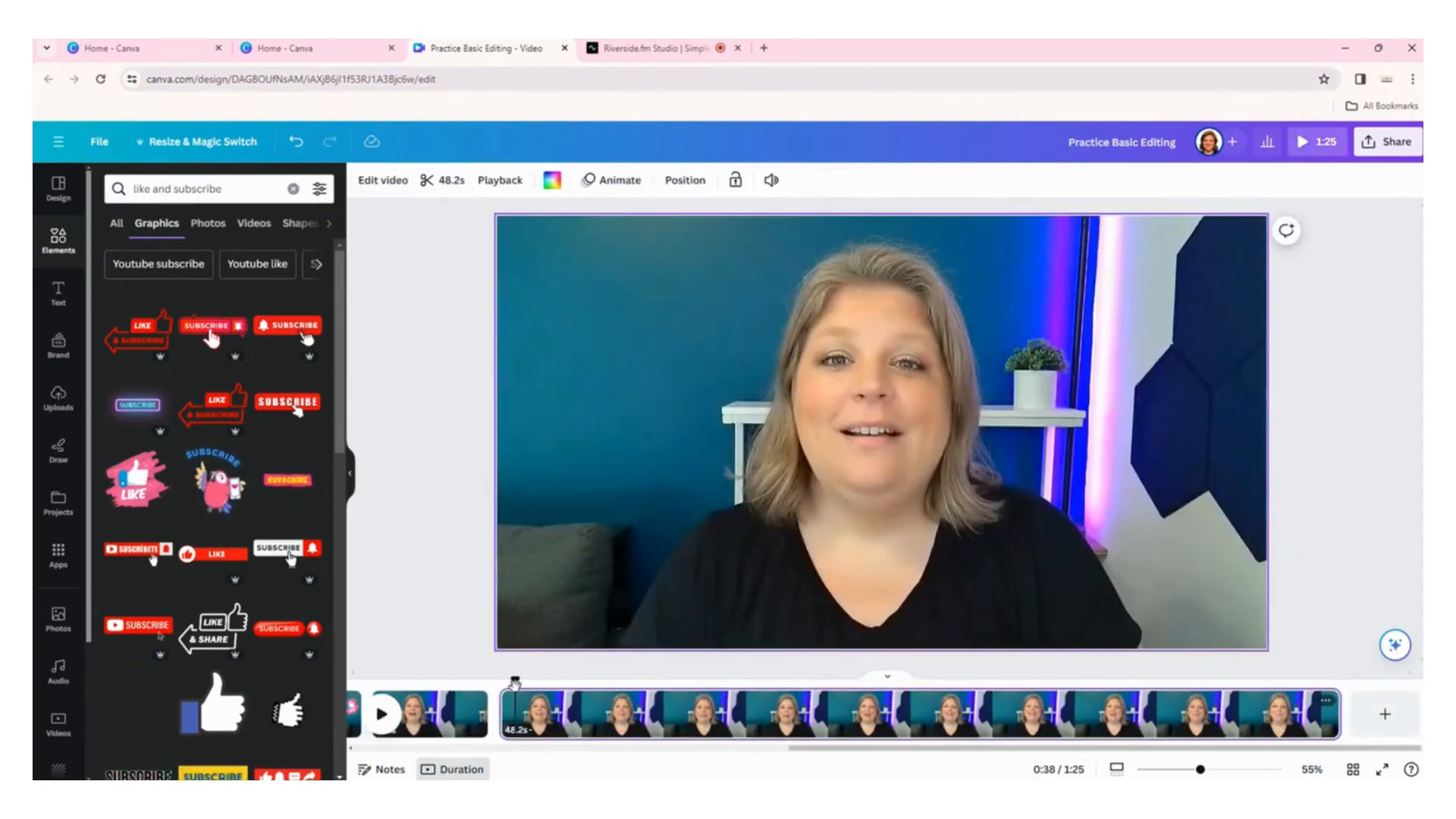
left_click(514, 681)
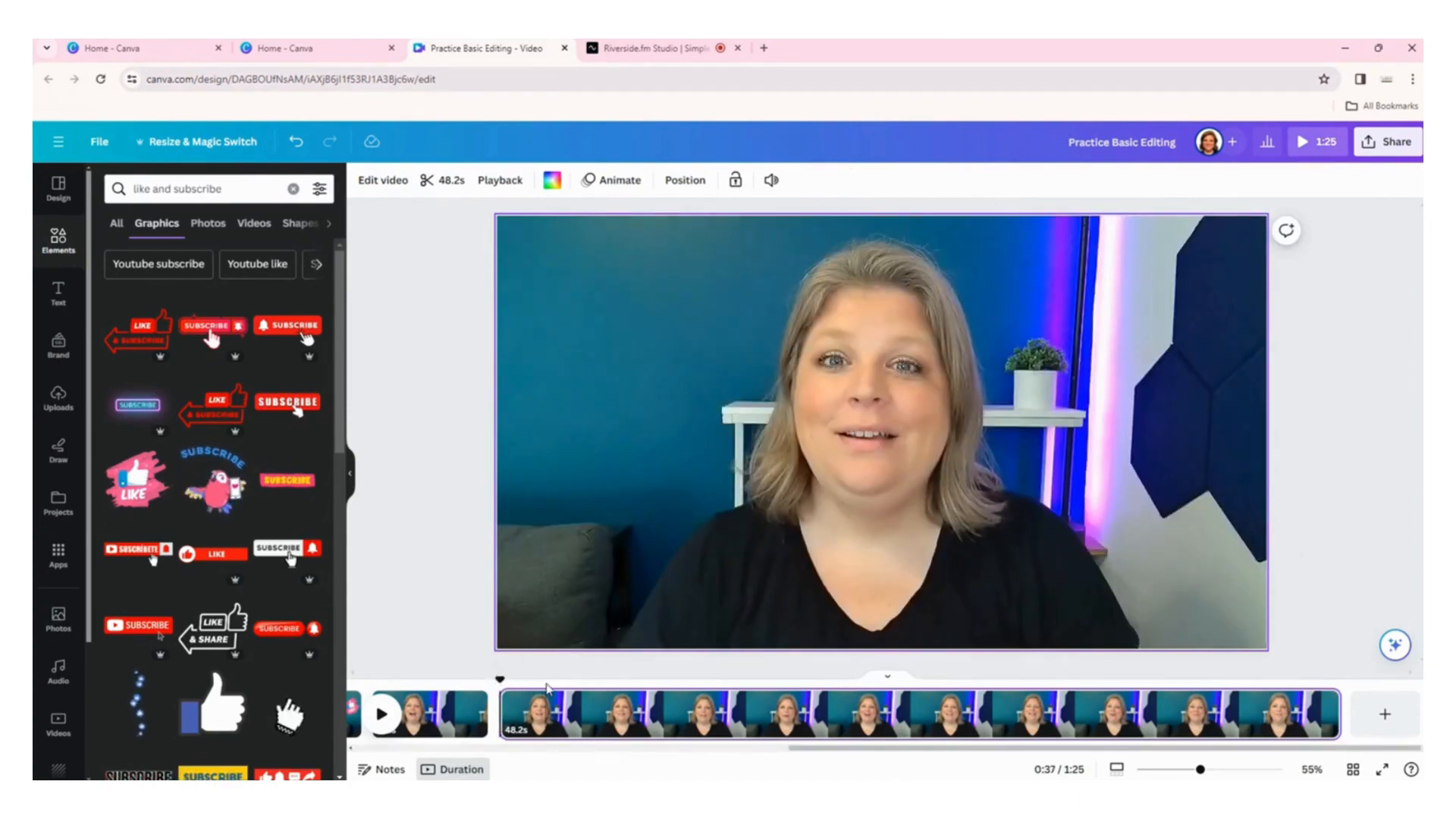
mouse_move(656, 567)
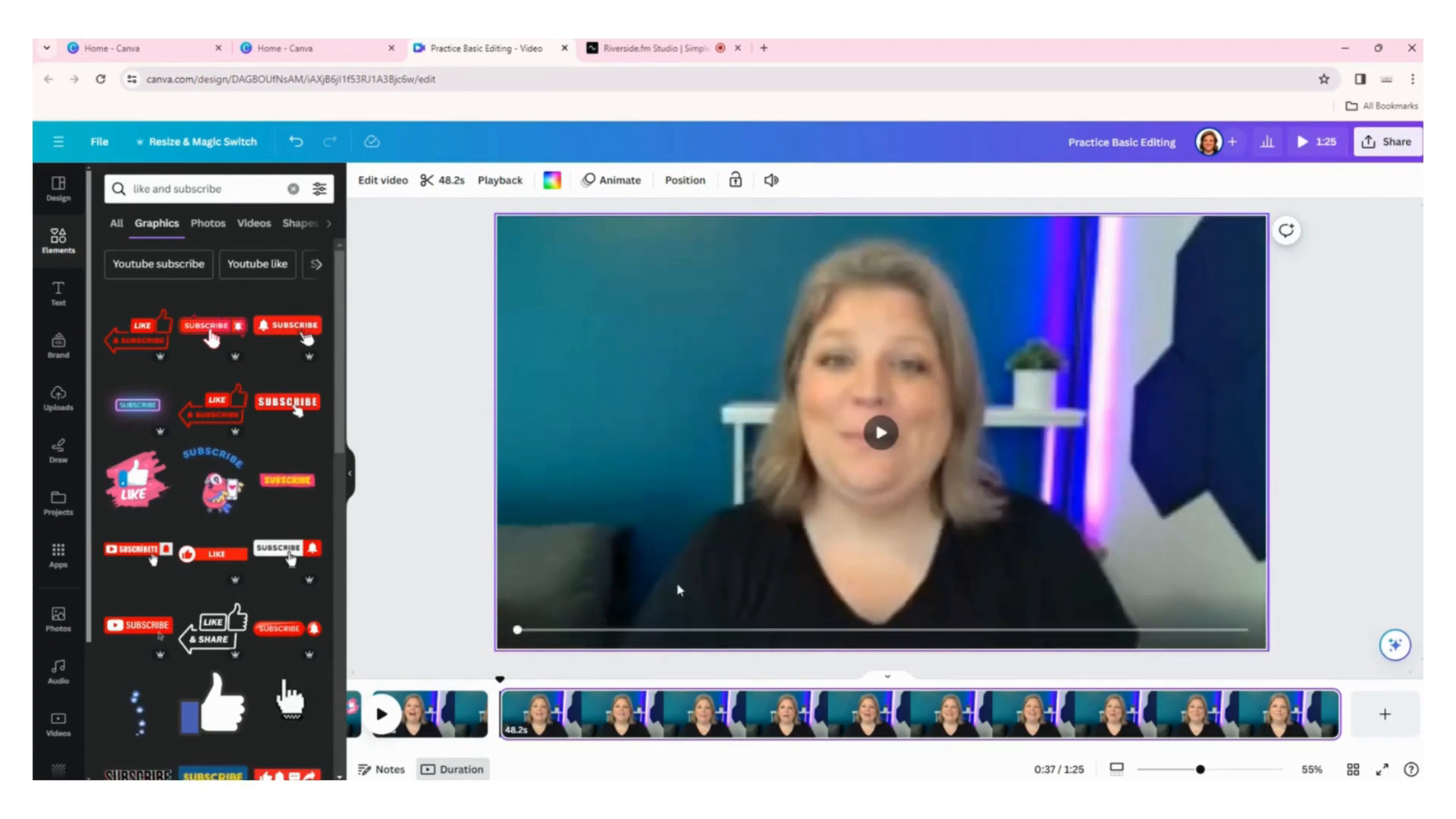
left_click(679, 589)
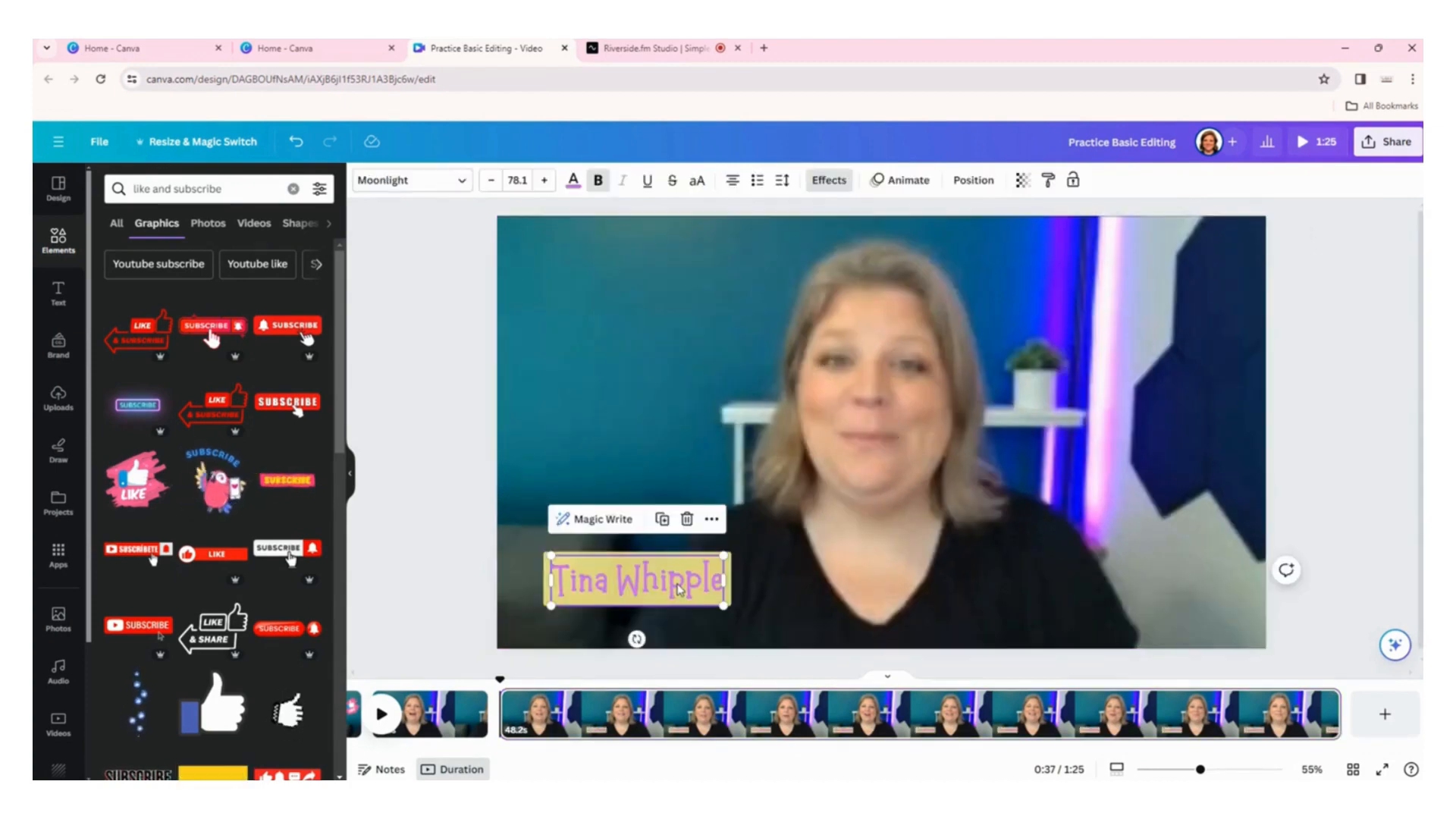
Replace the pasted label's text with "simpletechmedia.com" and widen its box so the text fits on one line.
left_click(634, 584)
left_click(668, 583)
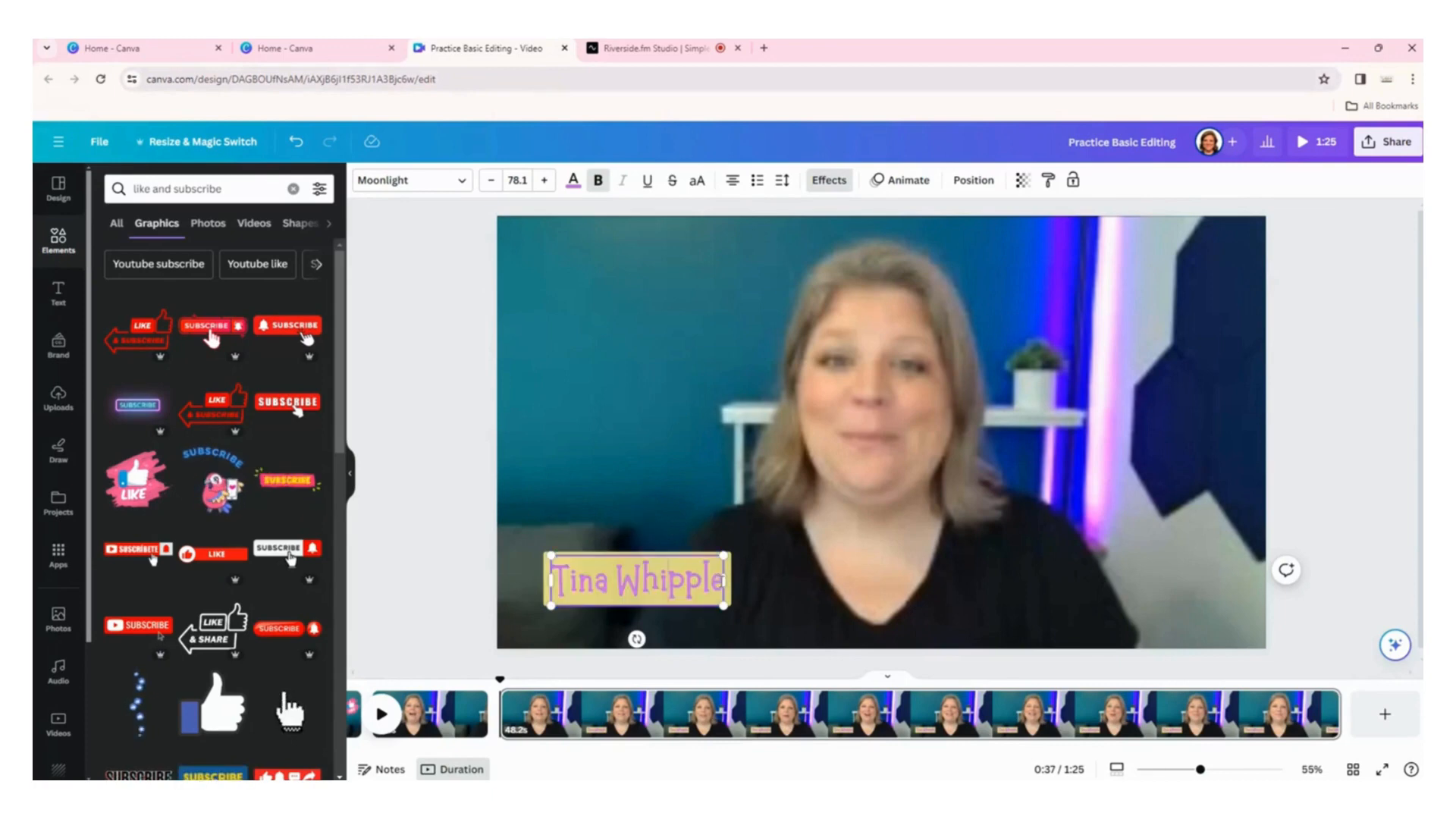
left_click_drag(722, 580, 549, 588)
key("BackSpace")
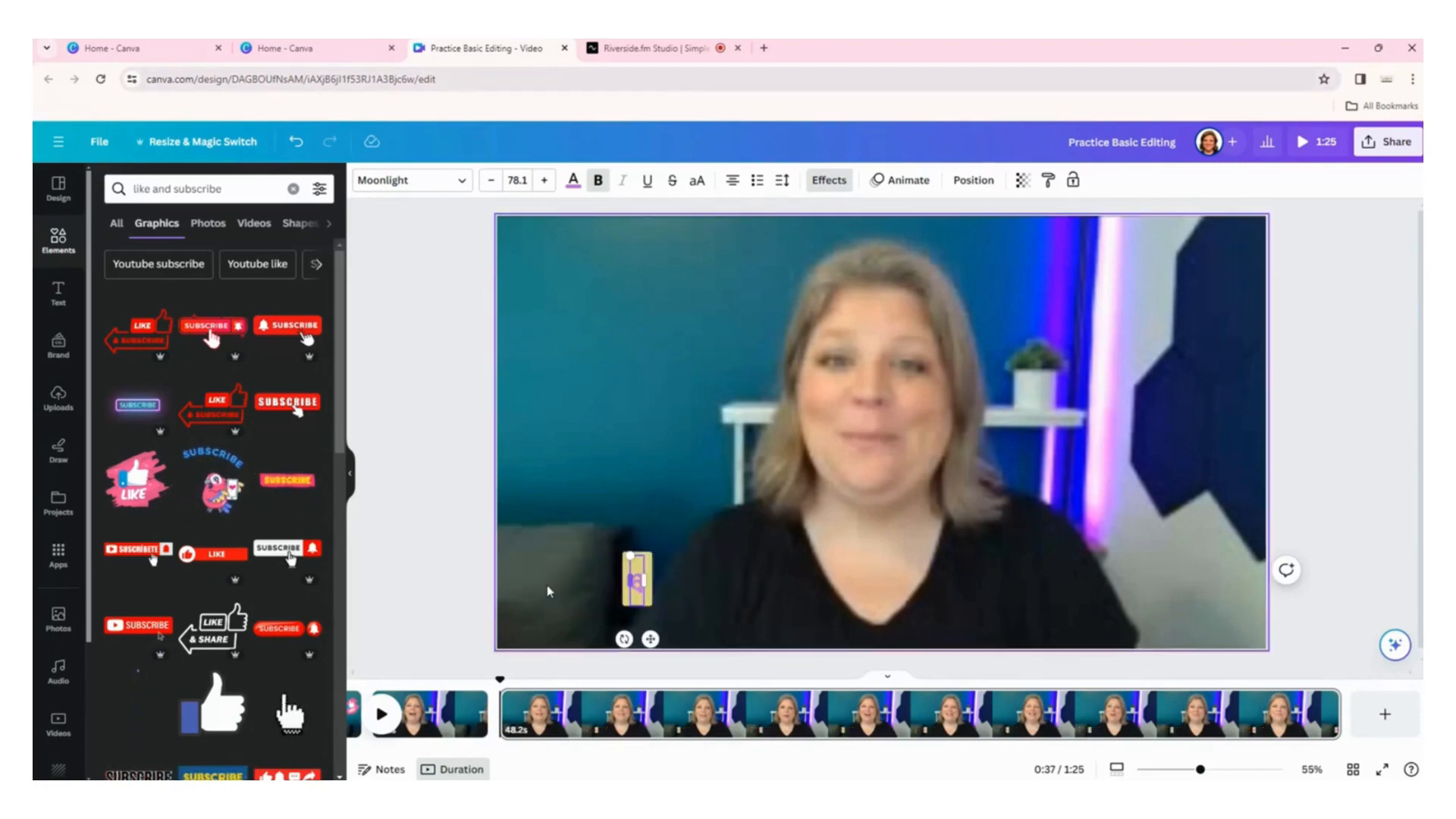
type("simp")
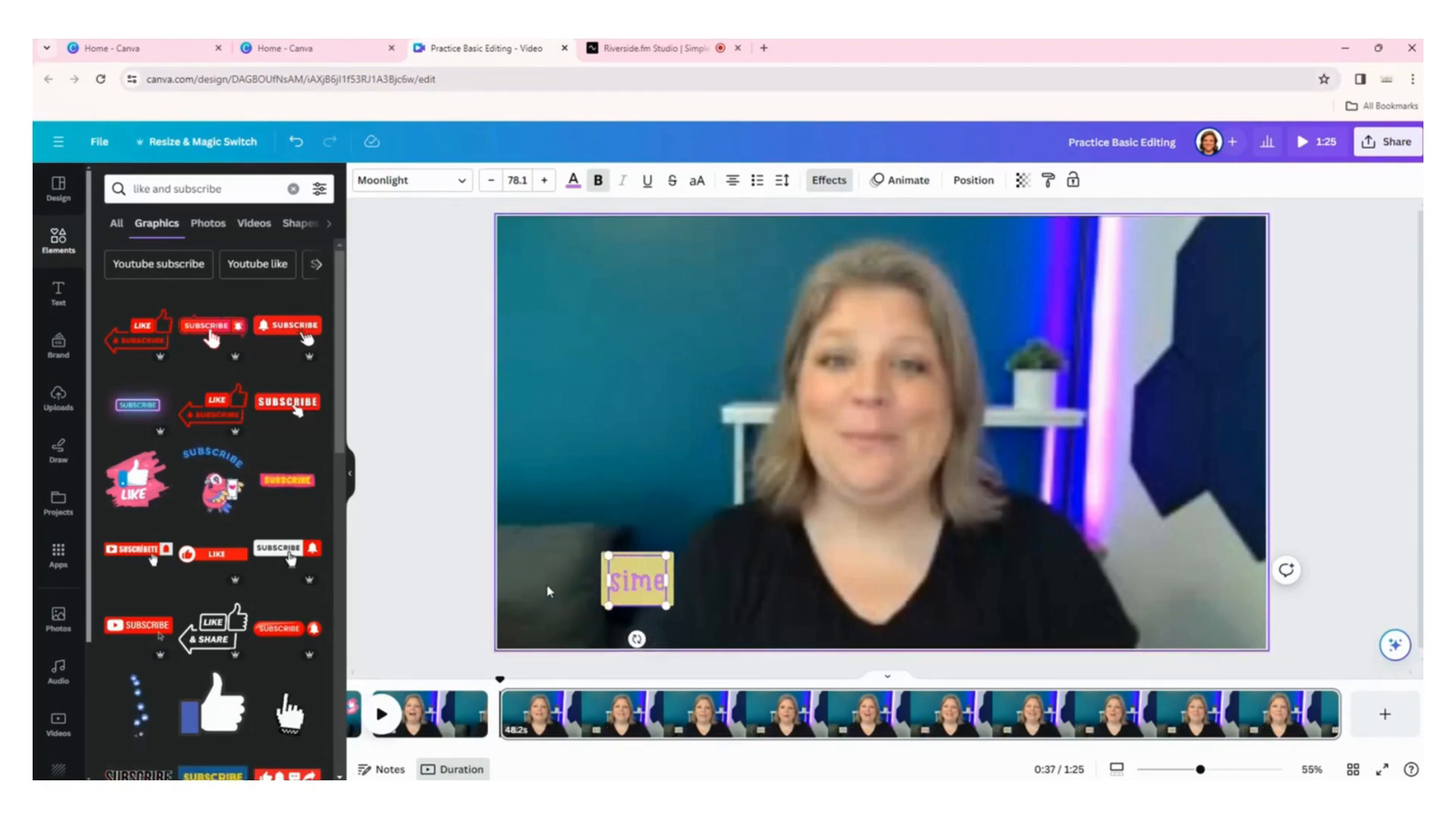
type("letech")
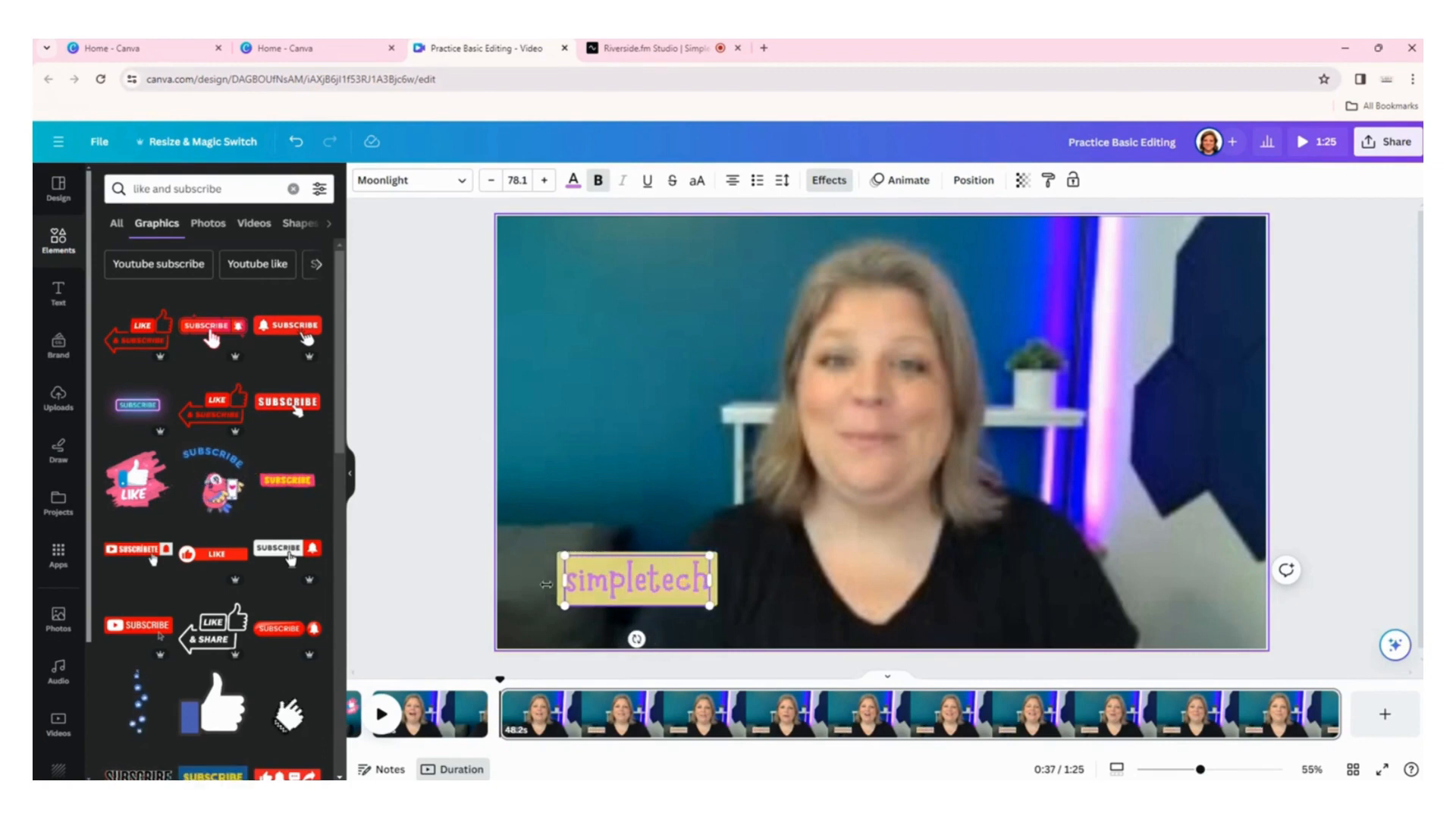
type("media.com")
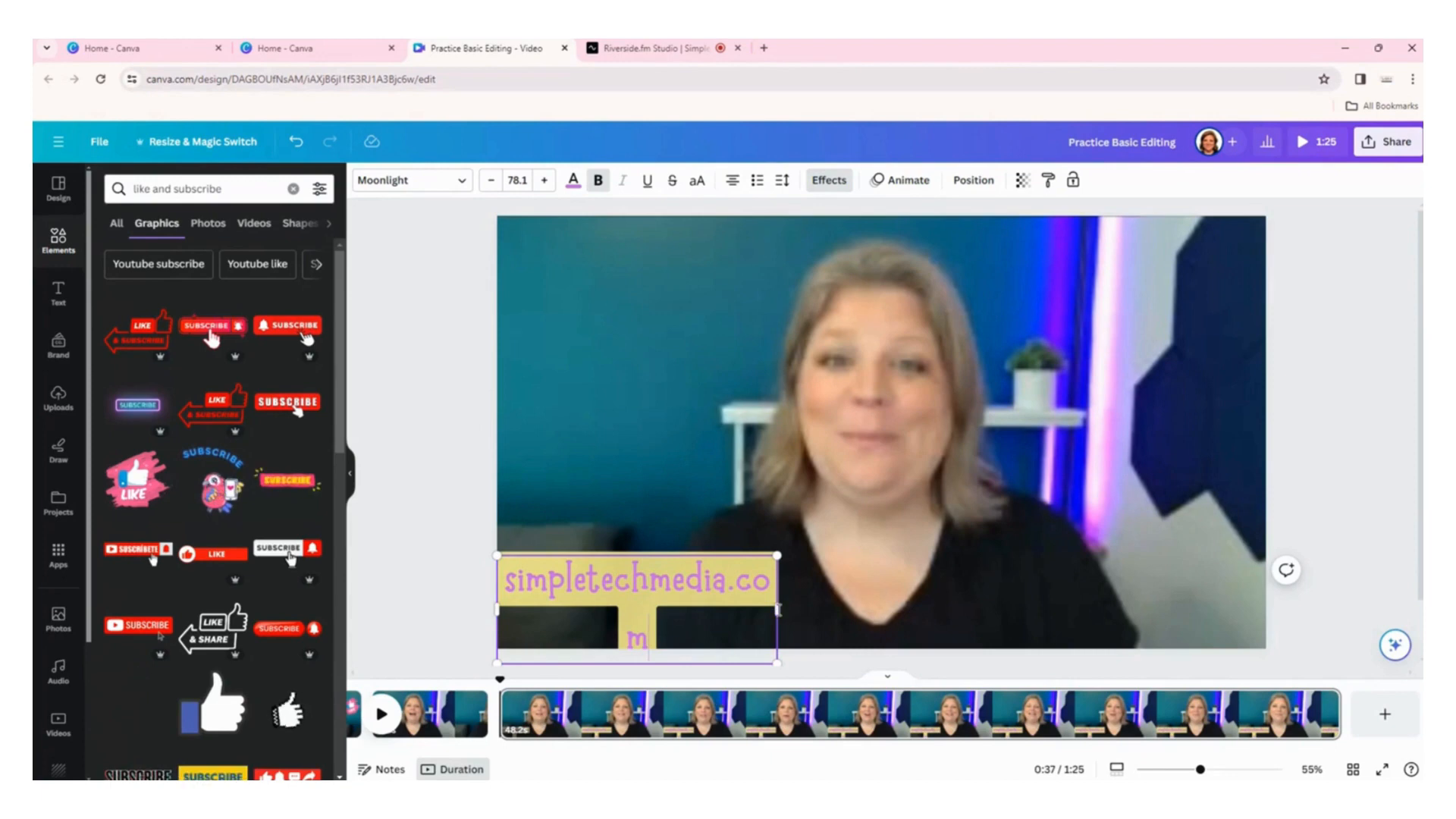
left_click_drag(777, 609, 891, 603)
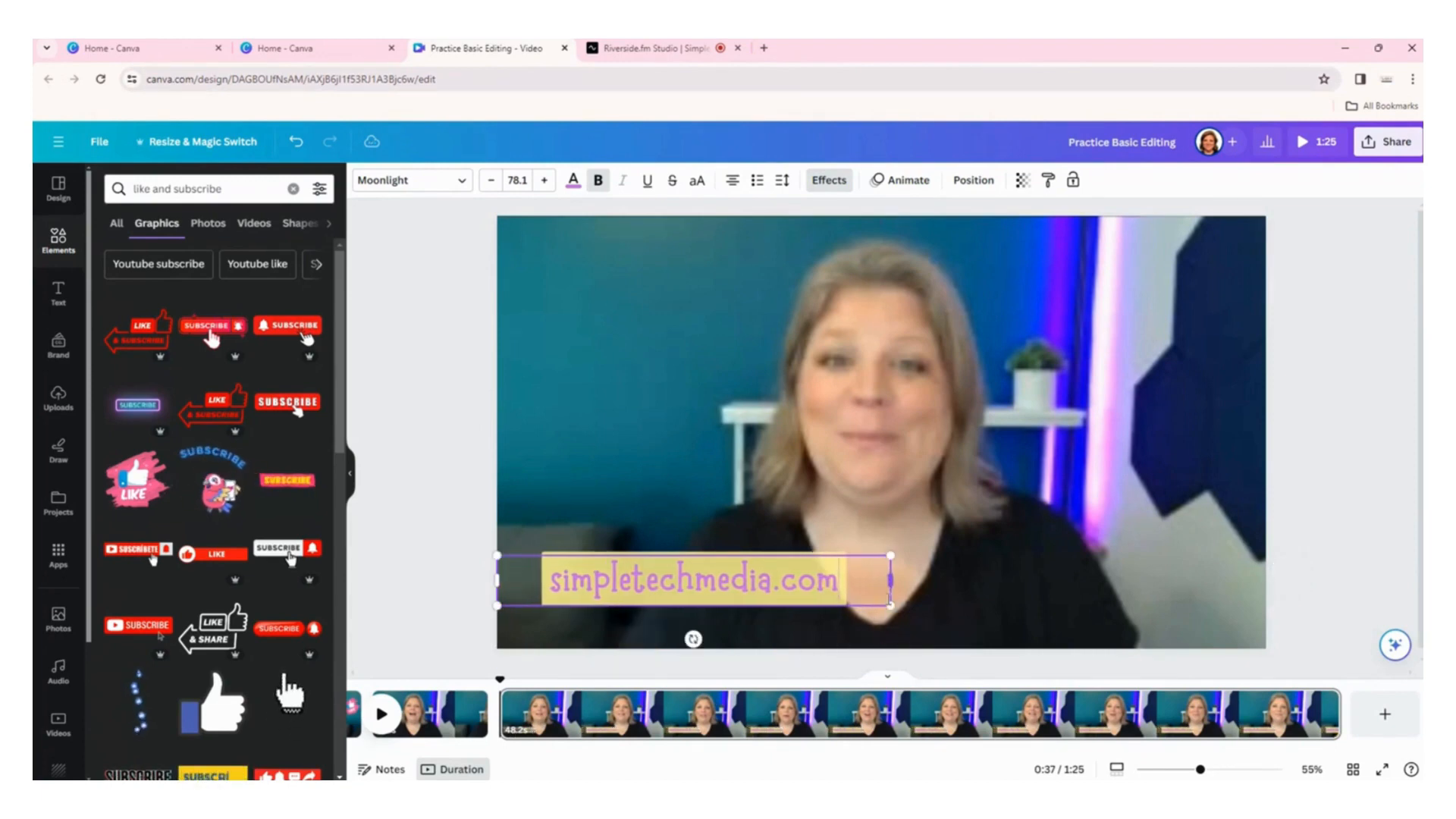
left_click(792, 629)
mouse_move(762, 599)
left_mouse_down()
mouse_move(800, 606)
mouse_move(759, 592)
left_mouse_up()
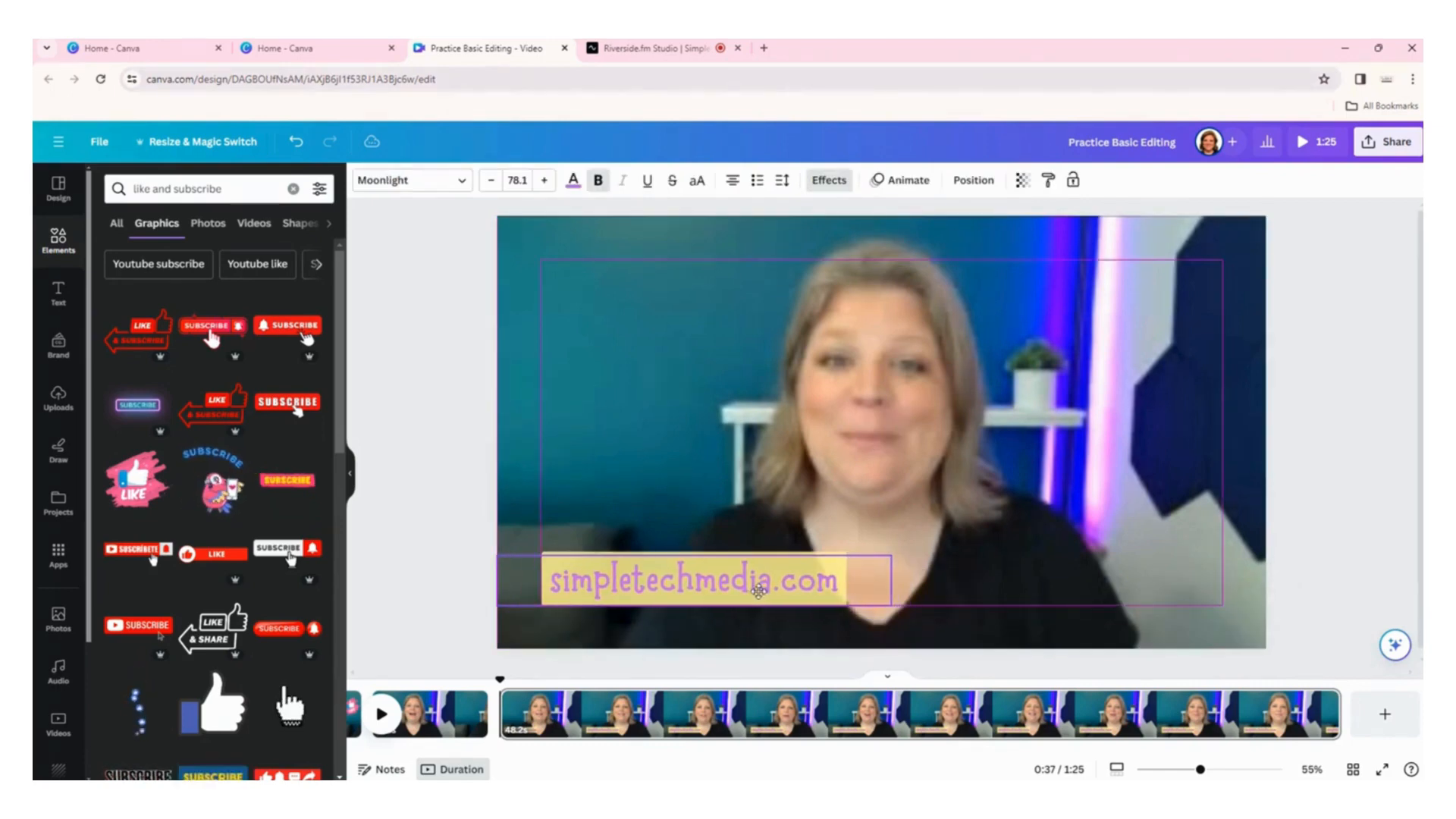
left_click(429, 590)
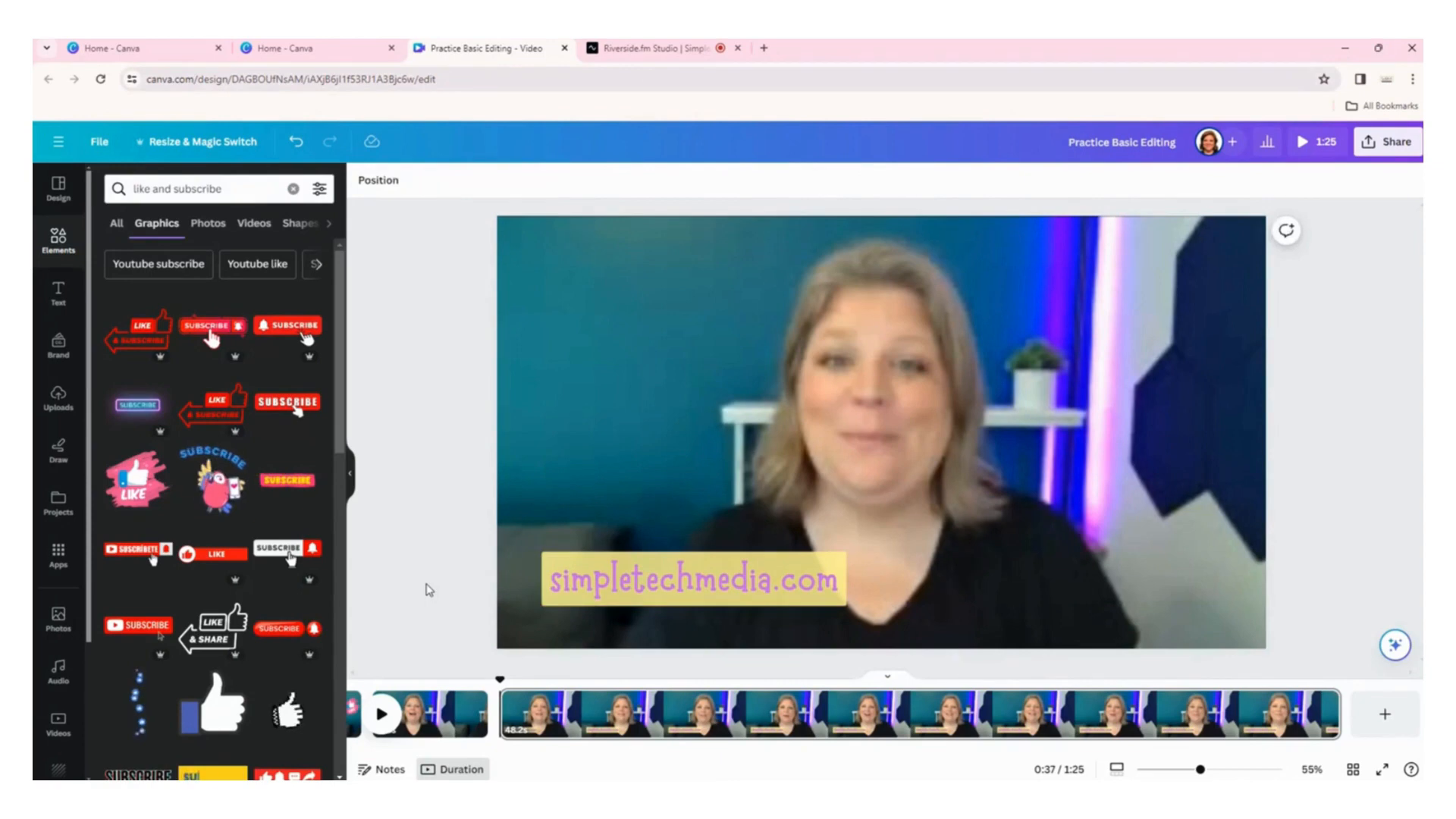
Insert "Follow along at" before the web address in the label.
left_click(552, 594)
double_click(553, 593)
left_click(554, 591)
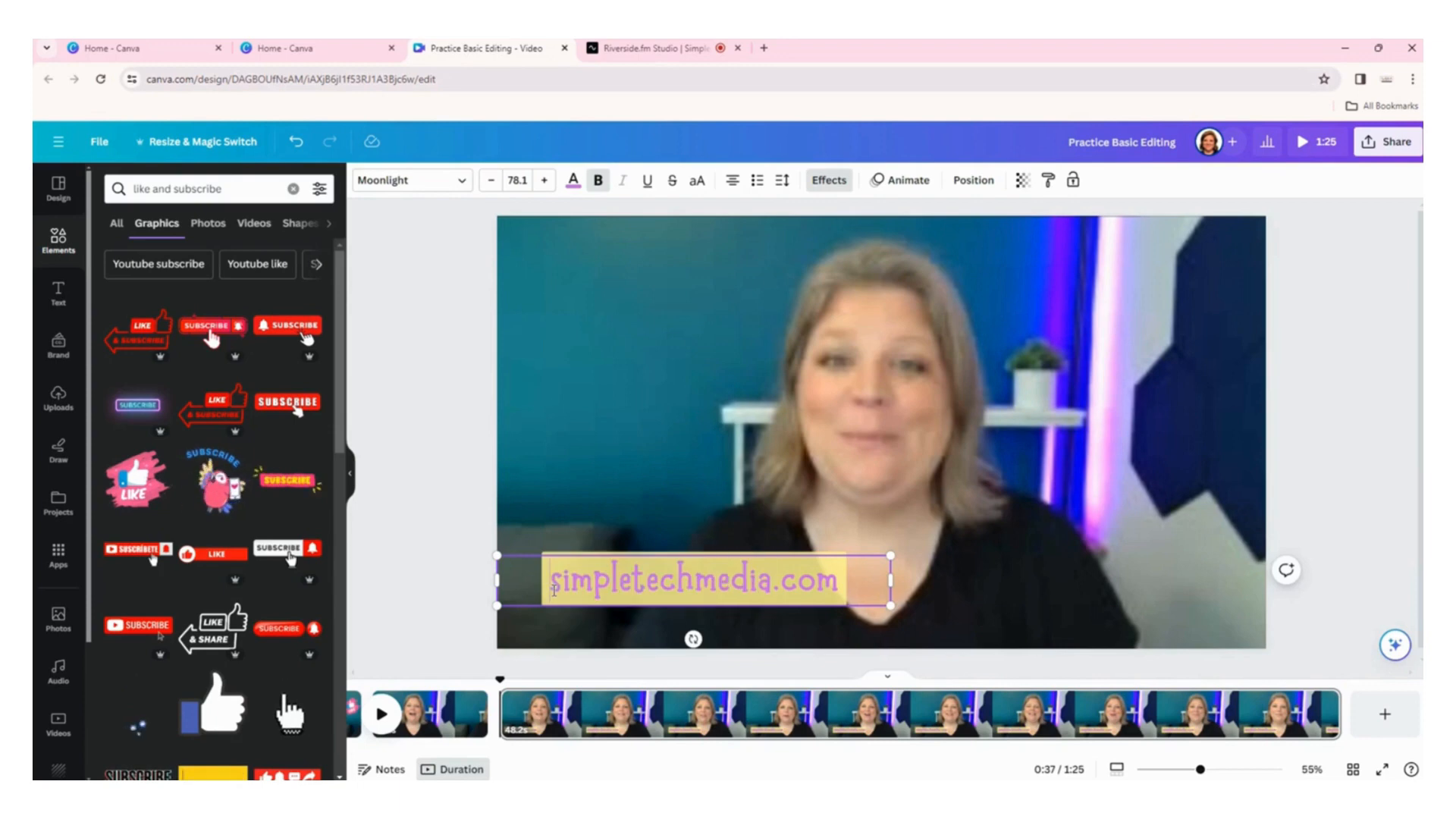
type("Follow")
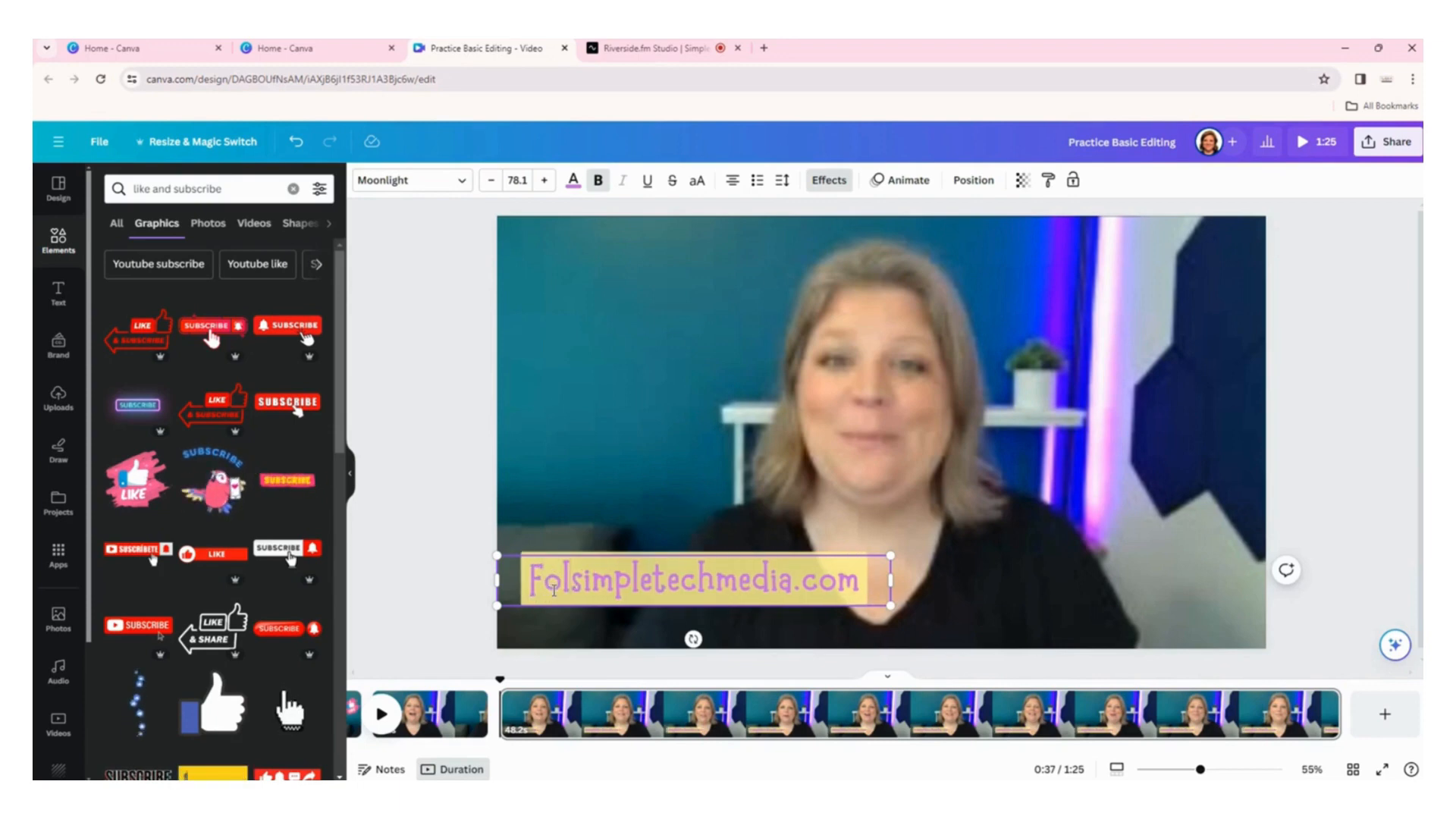
key("Return")
type("along at")
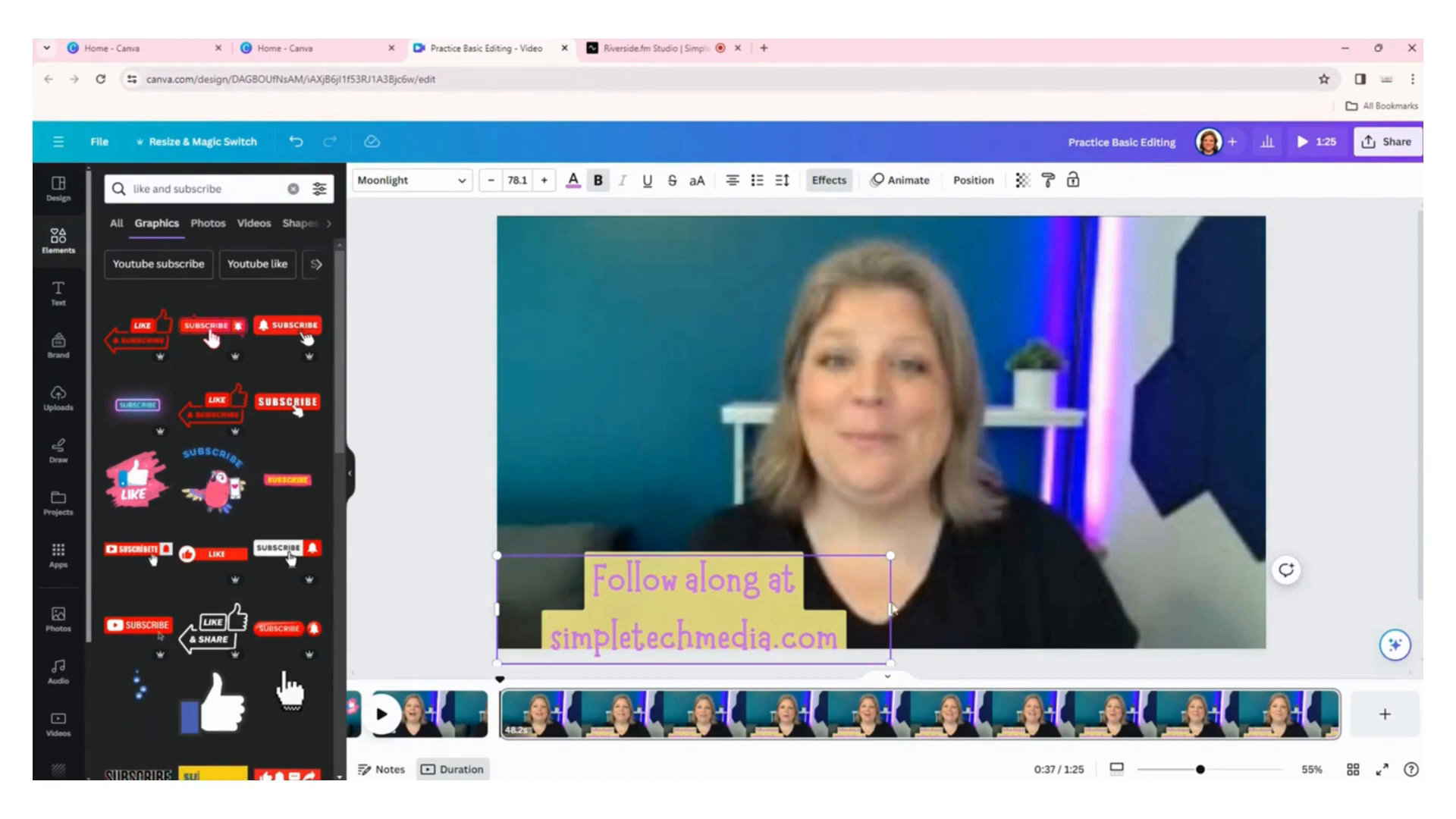
Widen the label to one line ending in "!!" and shift it toward the middle of the frame.
left_click_drag(891, 607, 1144, 603)
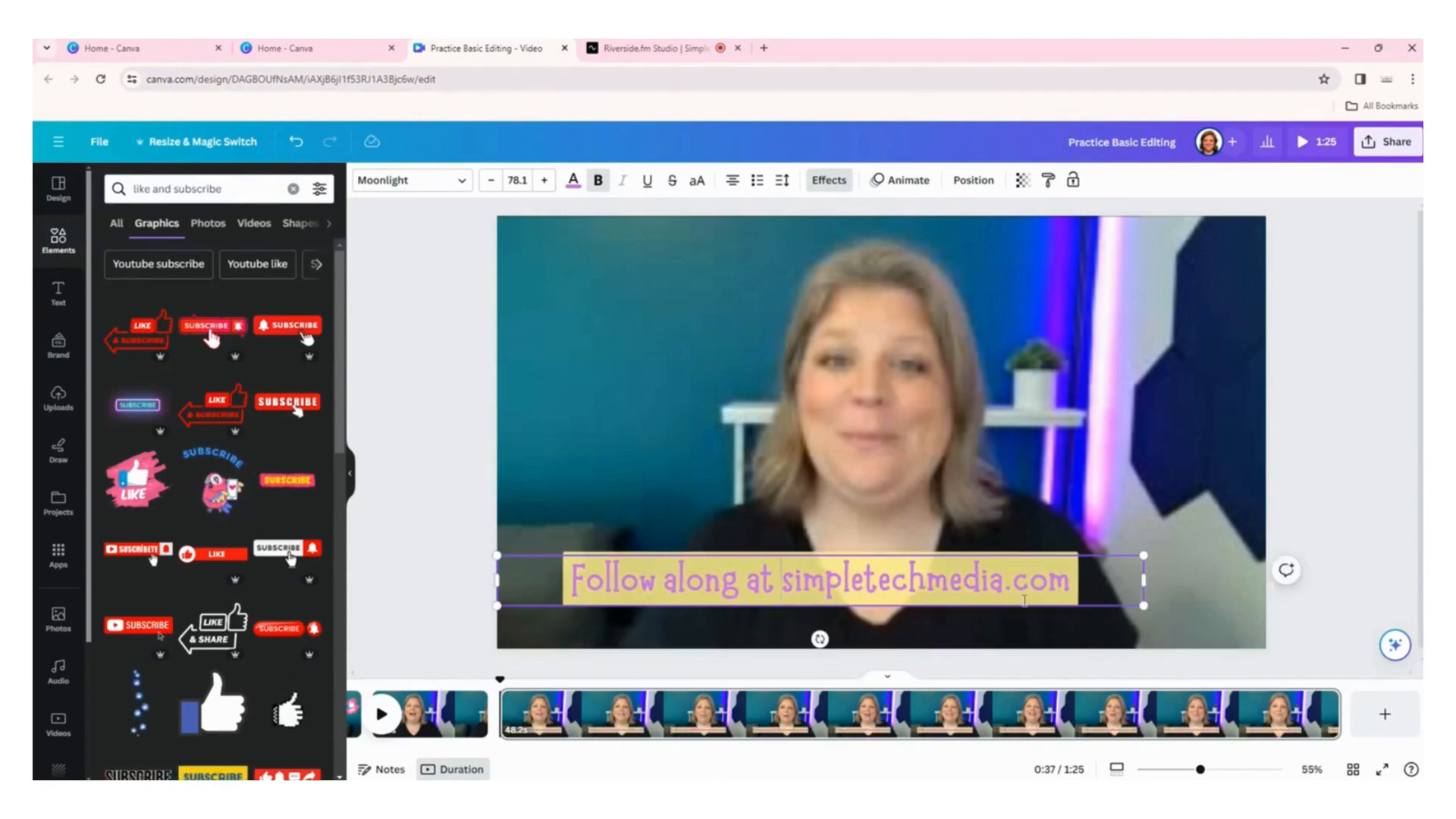
left_click(1331, 531)
left_click(912, 598)
left_click_drag(912, 598, 977, 595)
left_click(1322, 505)
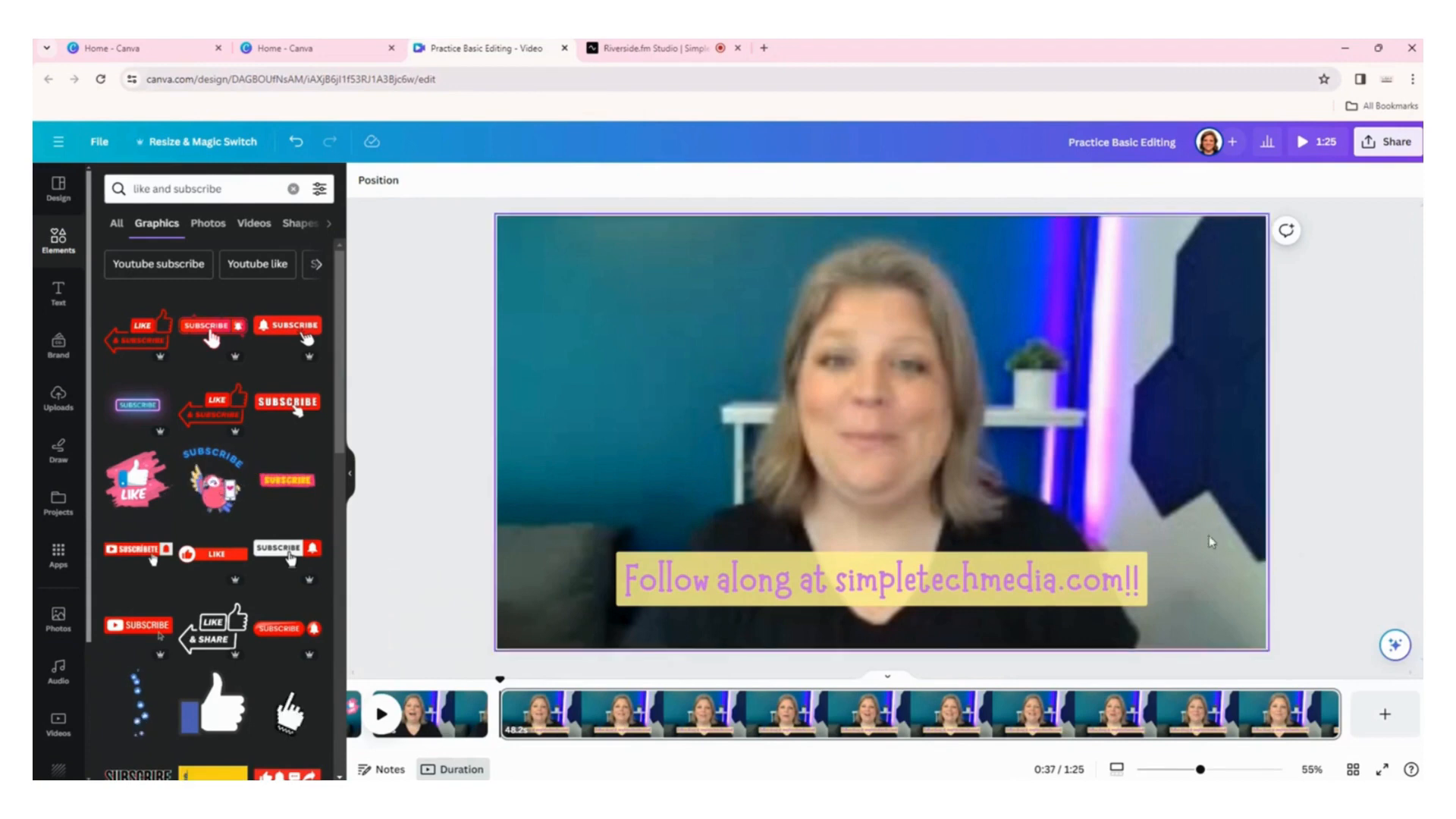
Play from 0:34, replay from 0:38, and split the 48.2-second clip at 0:41.
left_click_drag(493, 681, 469, 680)
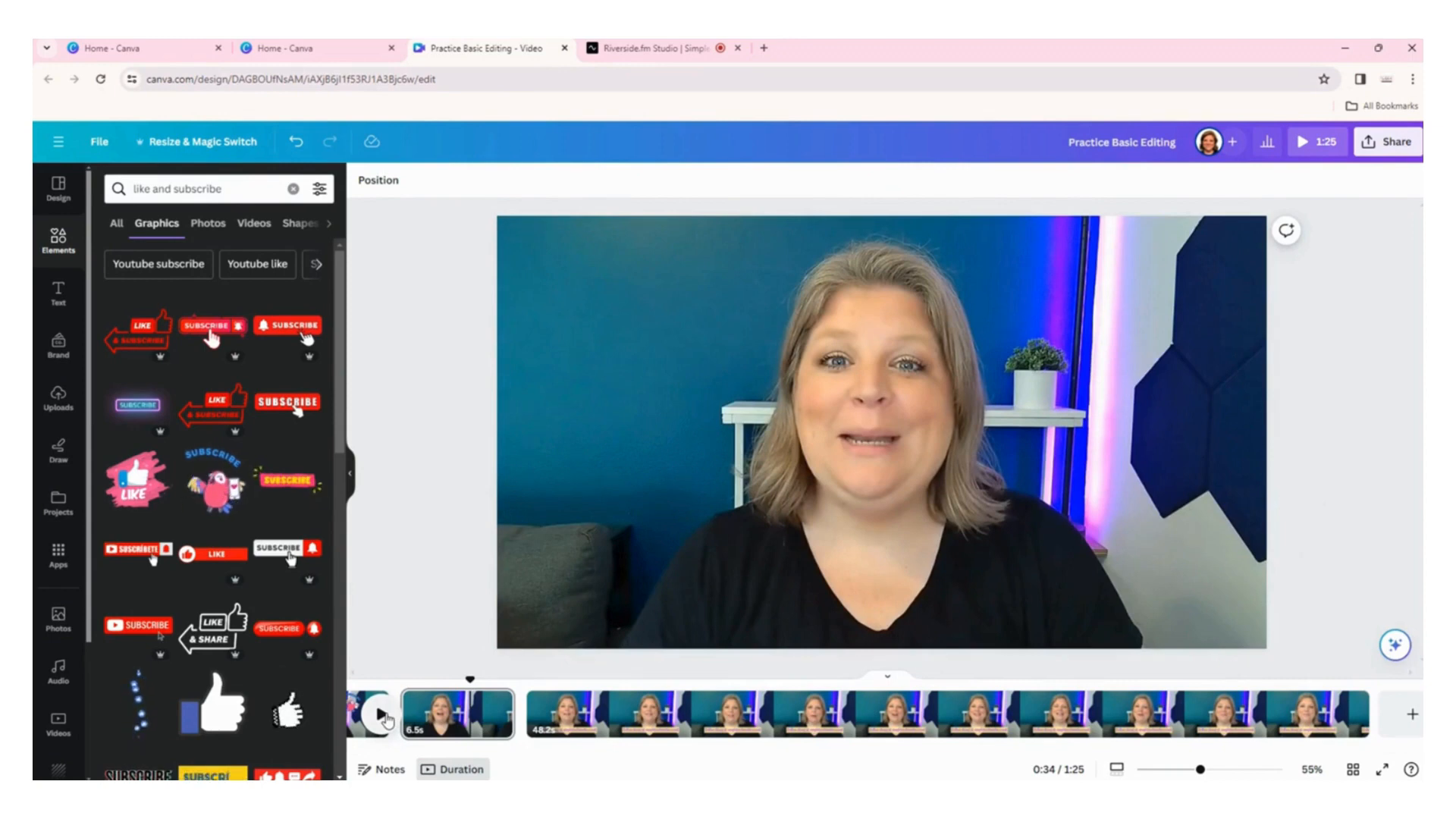
left_click(381, 715)
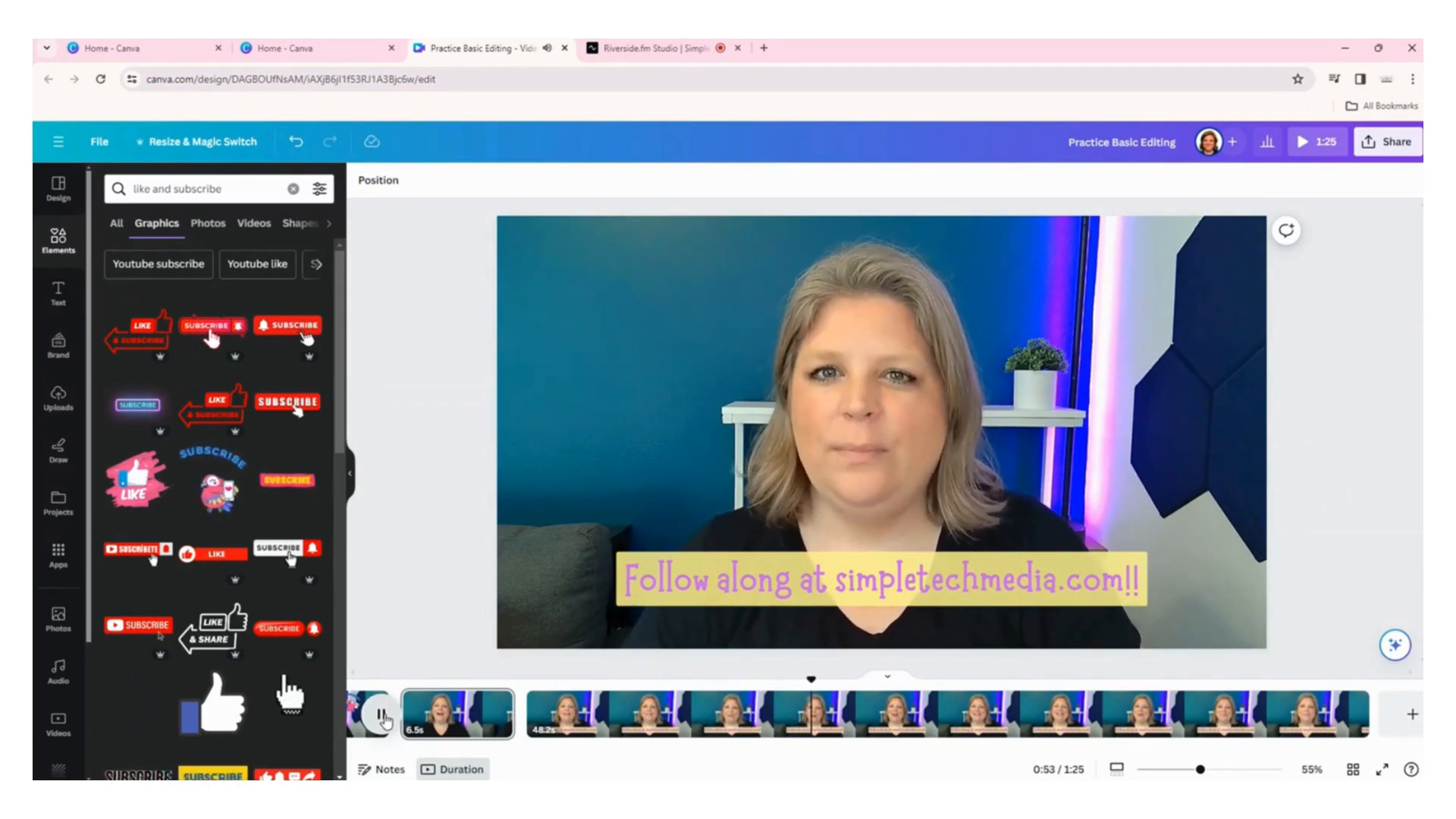
left_click(382, 716)
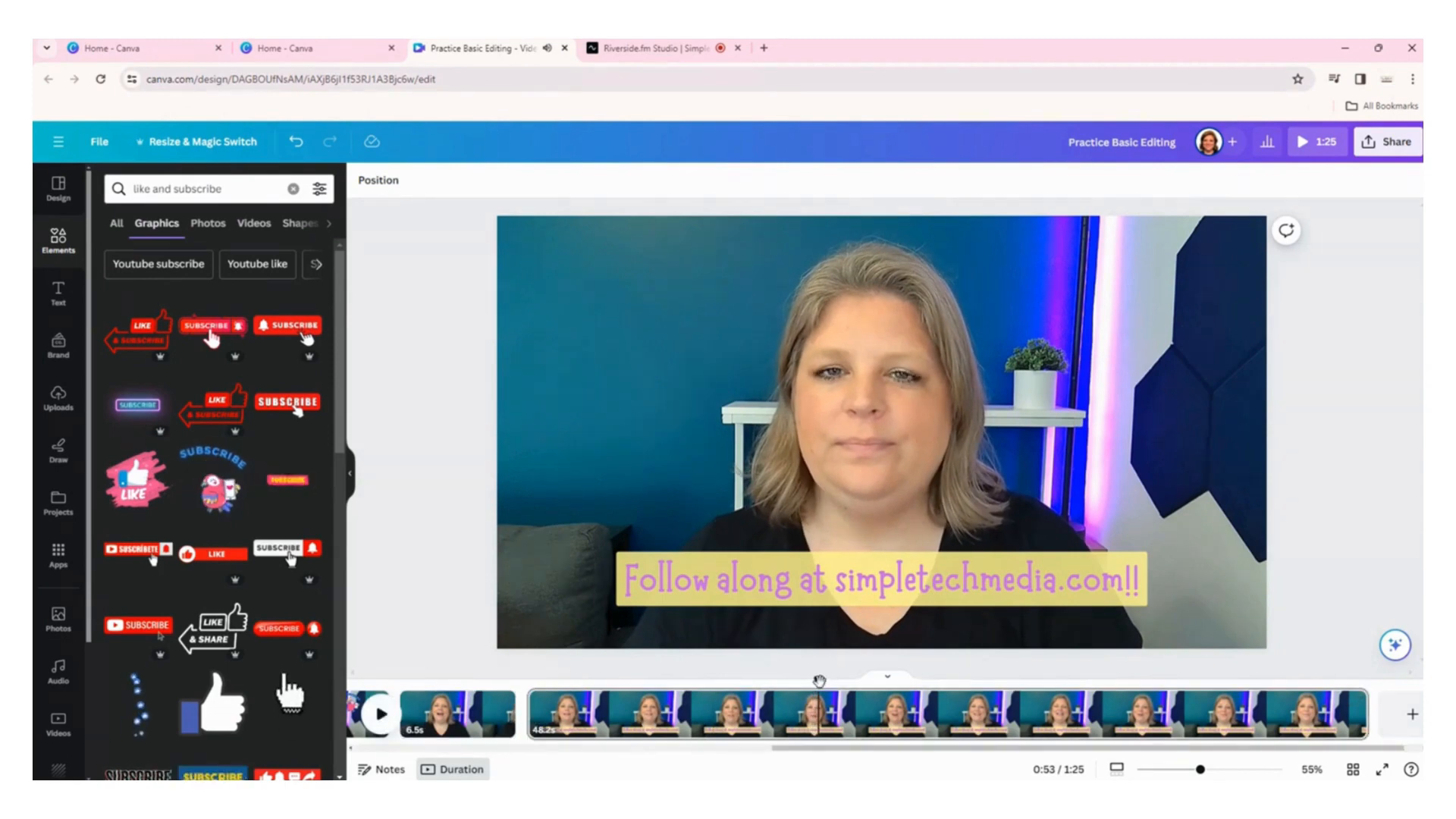
left_click_drag(819, 680, 550, 677)
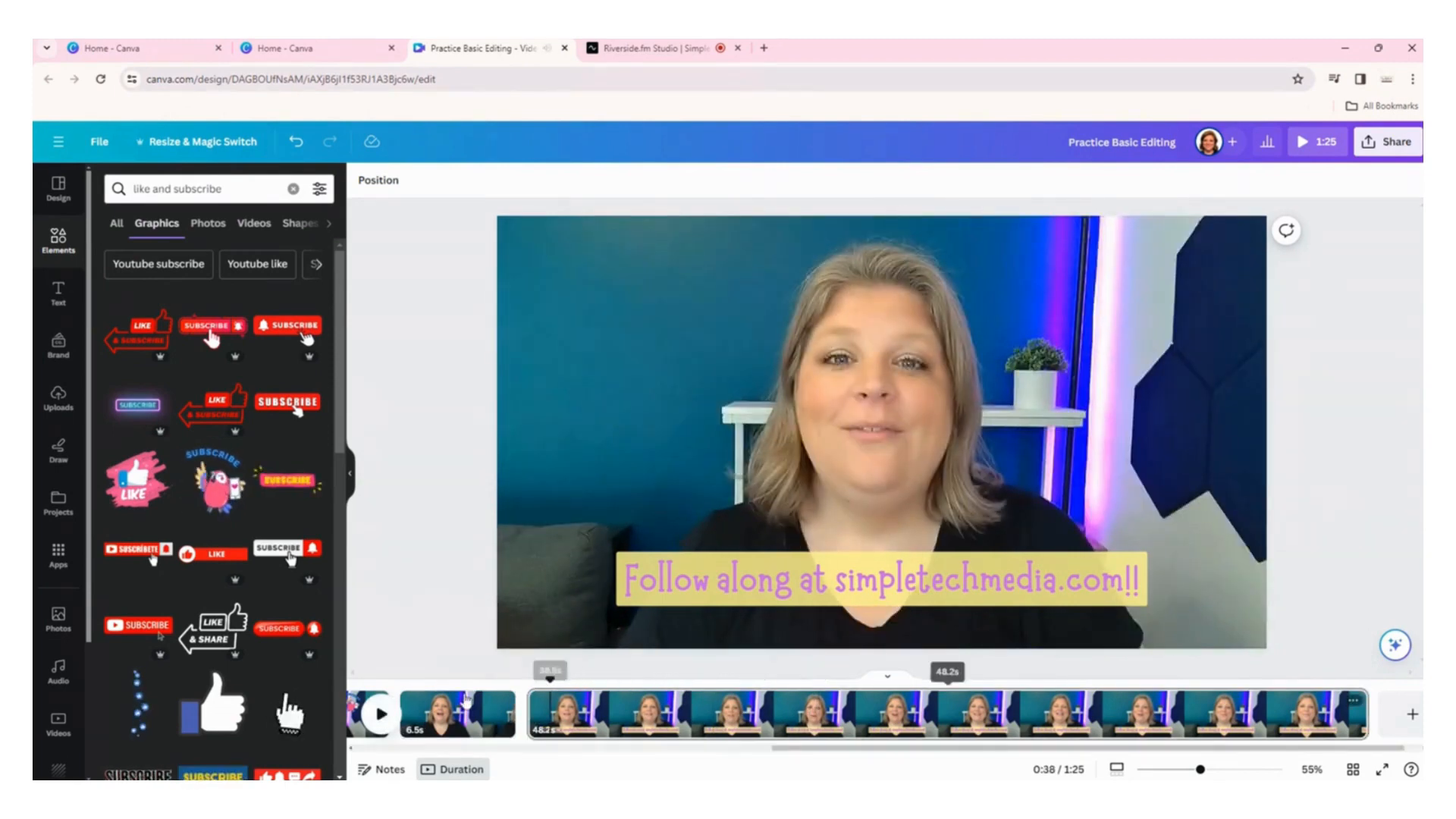
left_click(378, 714)
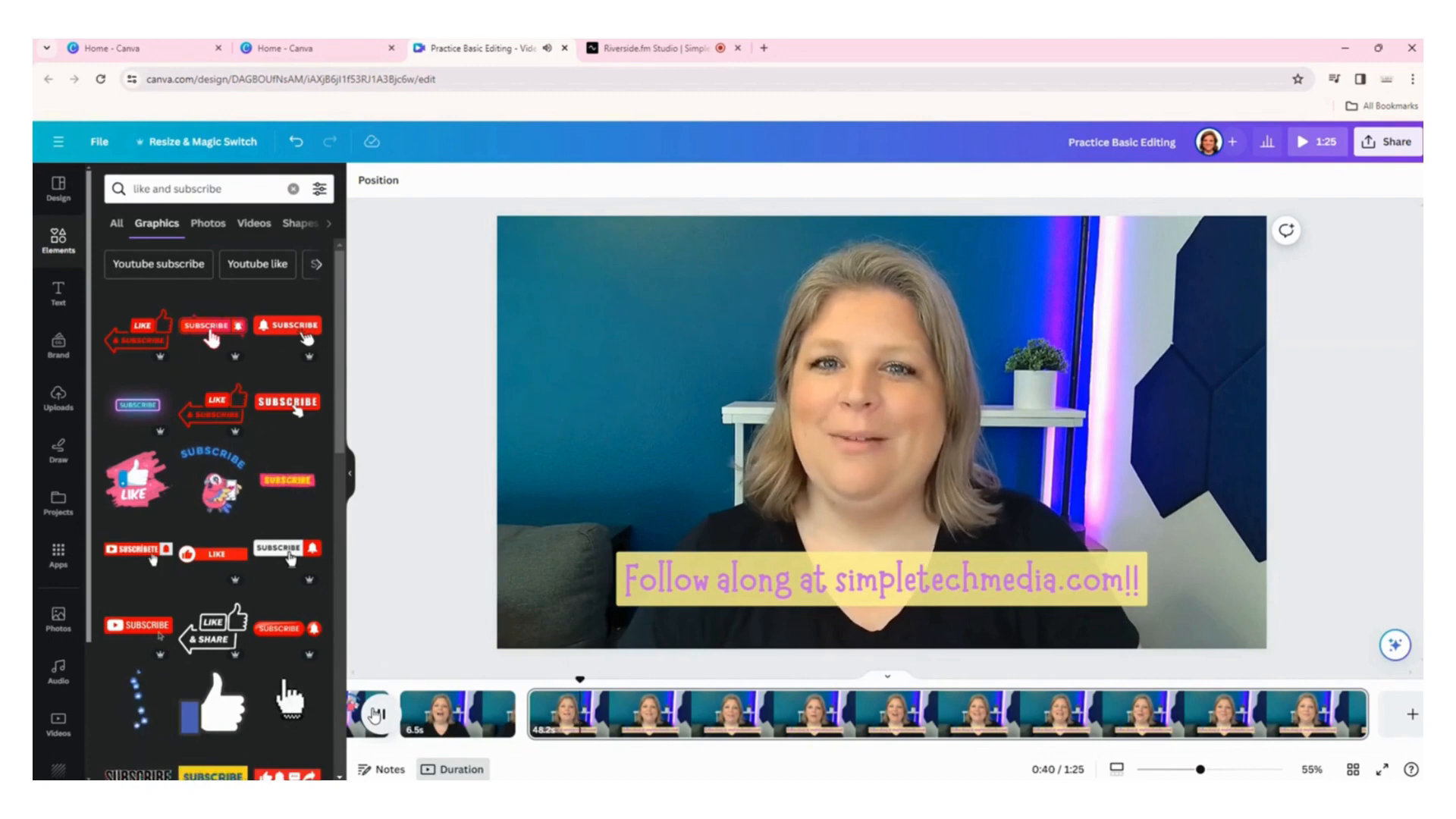
left_click(376, 714)
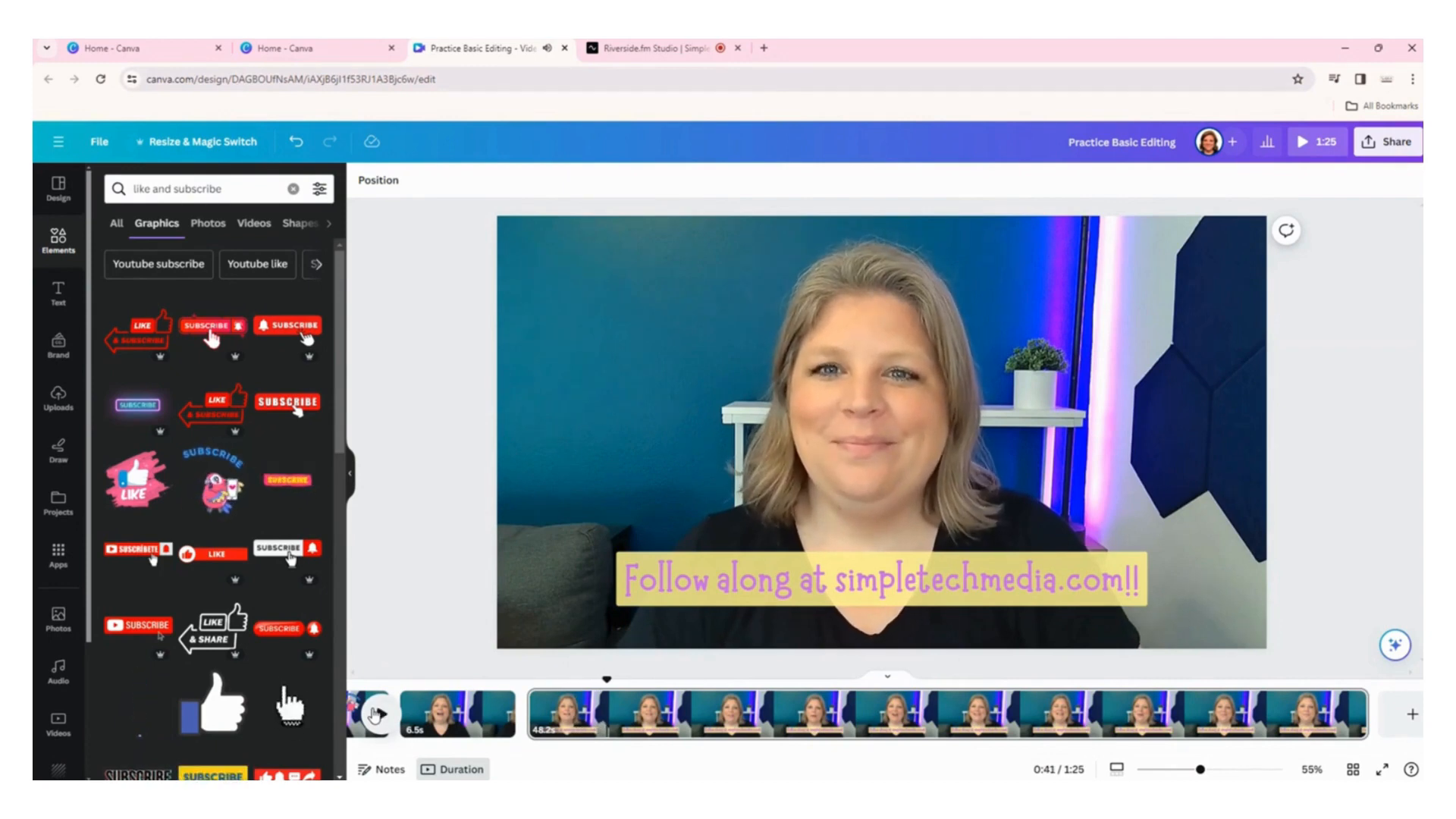
key("s")
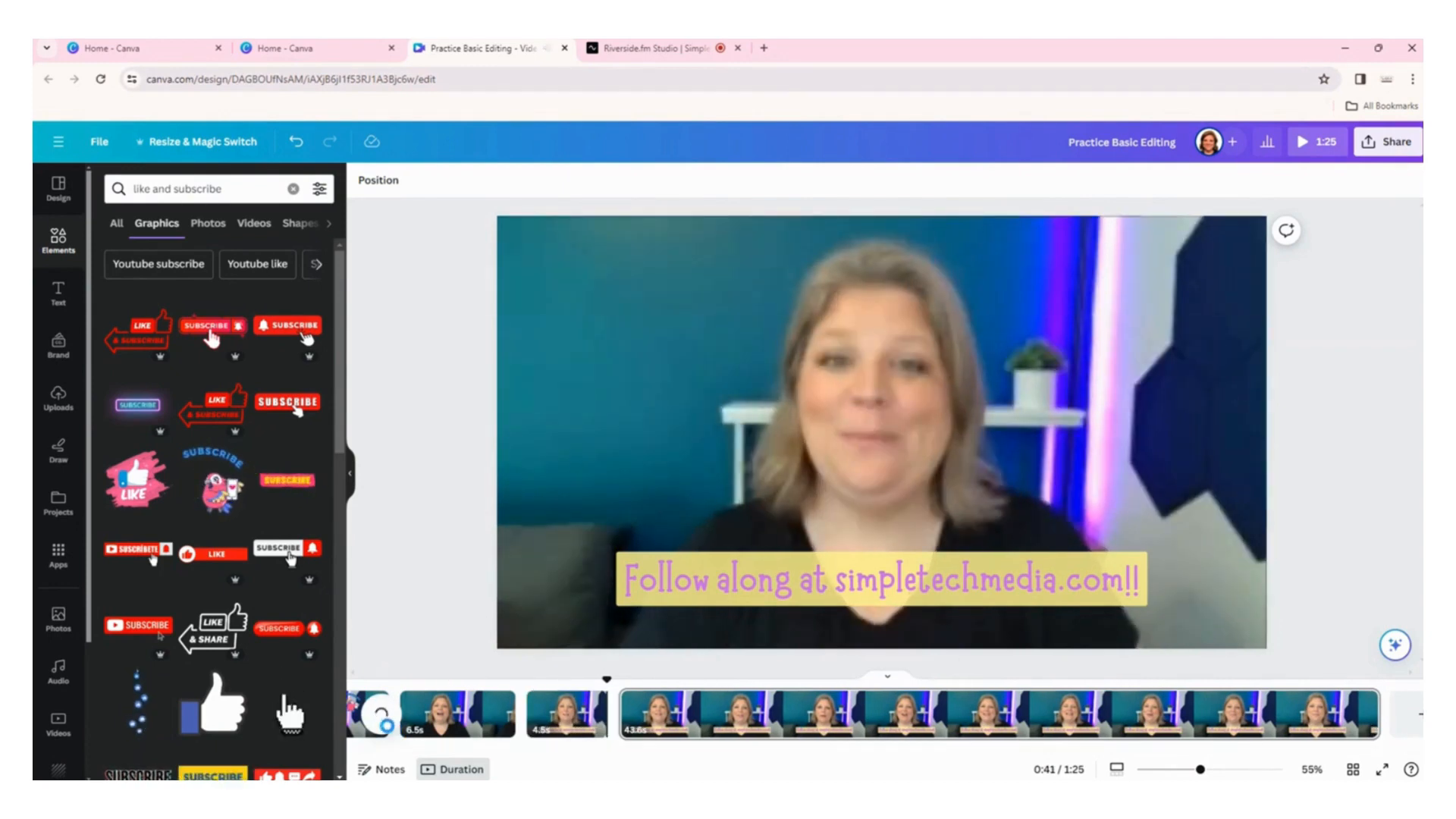
Play from 0:41, split the last clip at 0:56, and delete the unwanted 14.4-second piece.
left_click(377, 715)
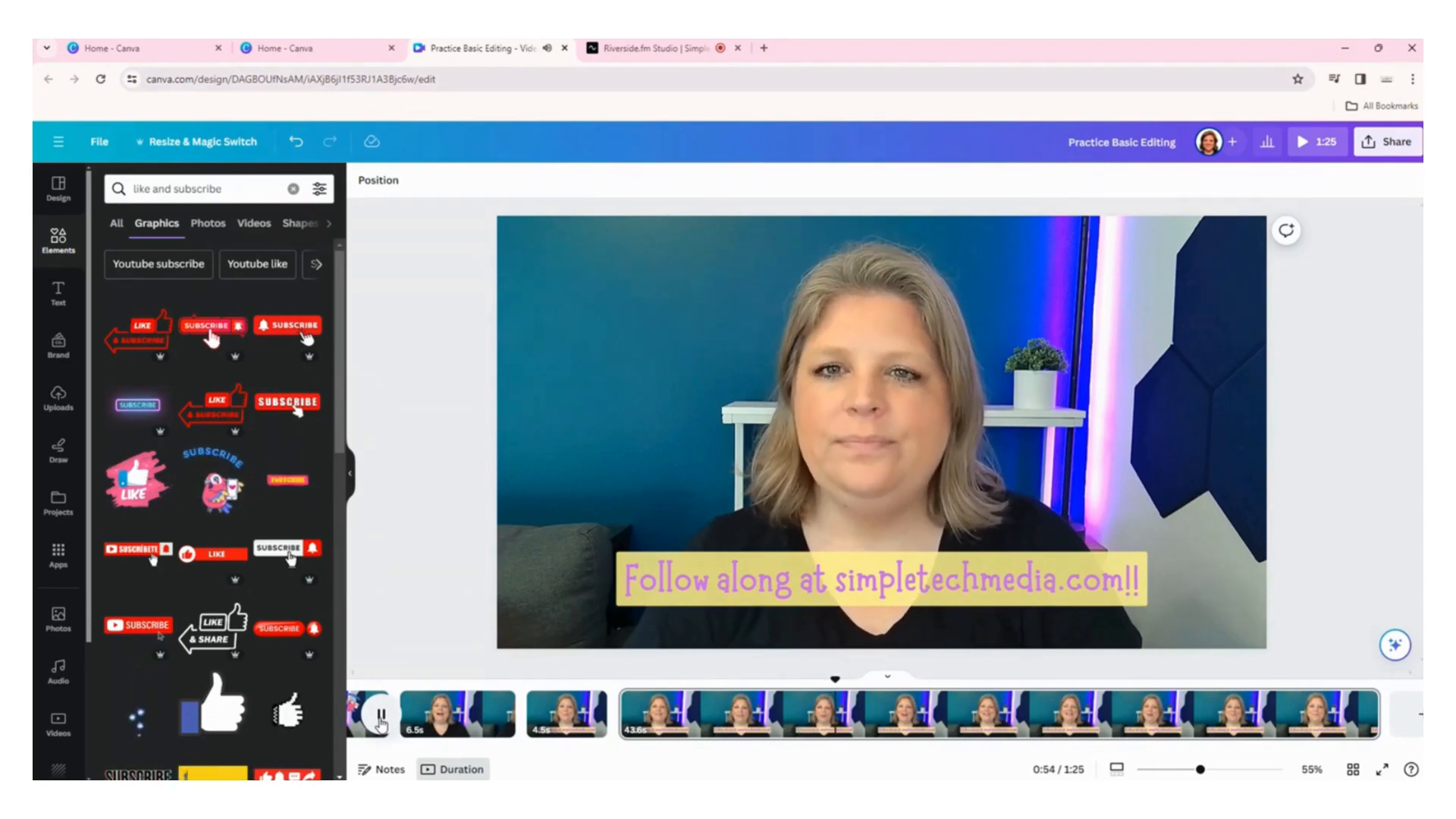
left_click(380, 724)
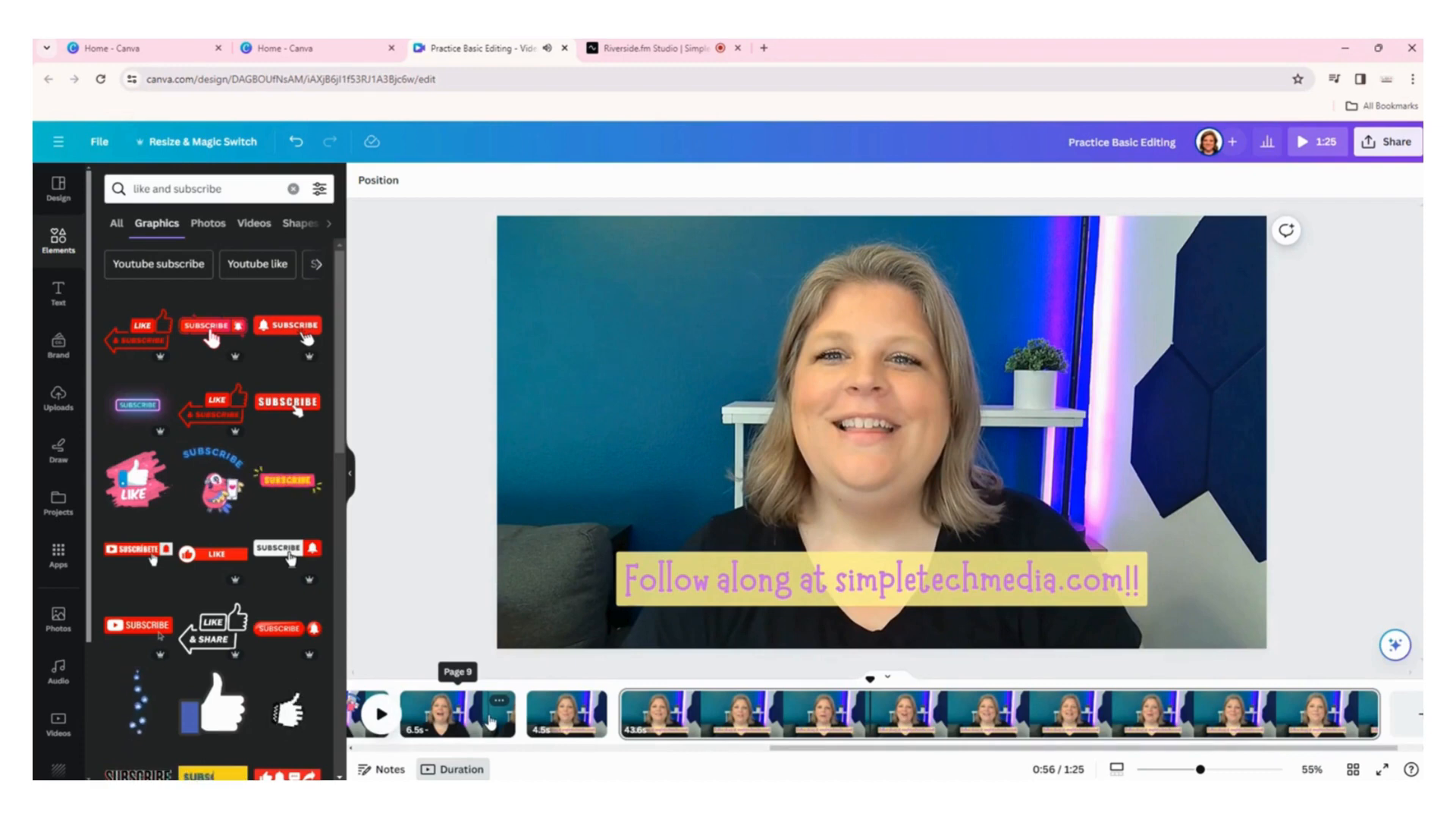
key("s")
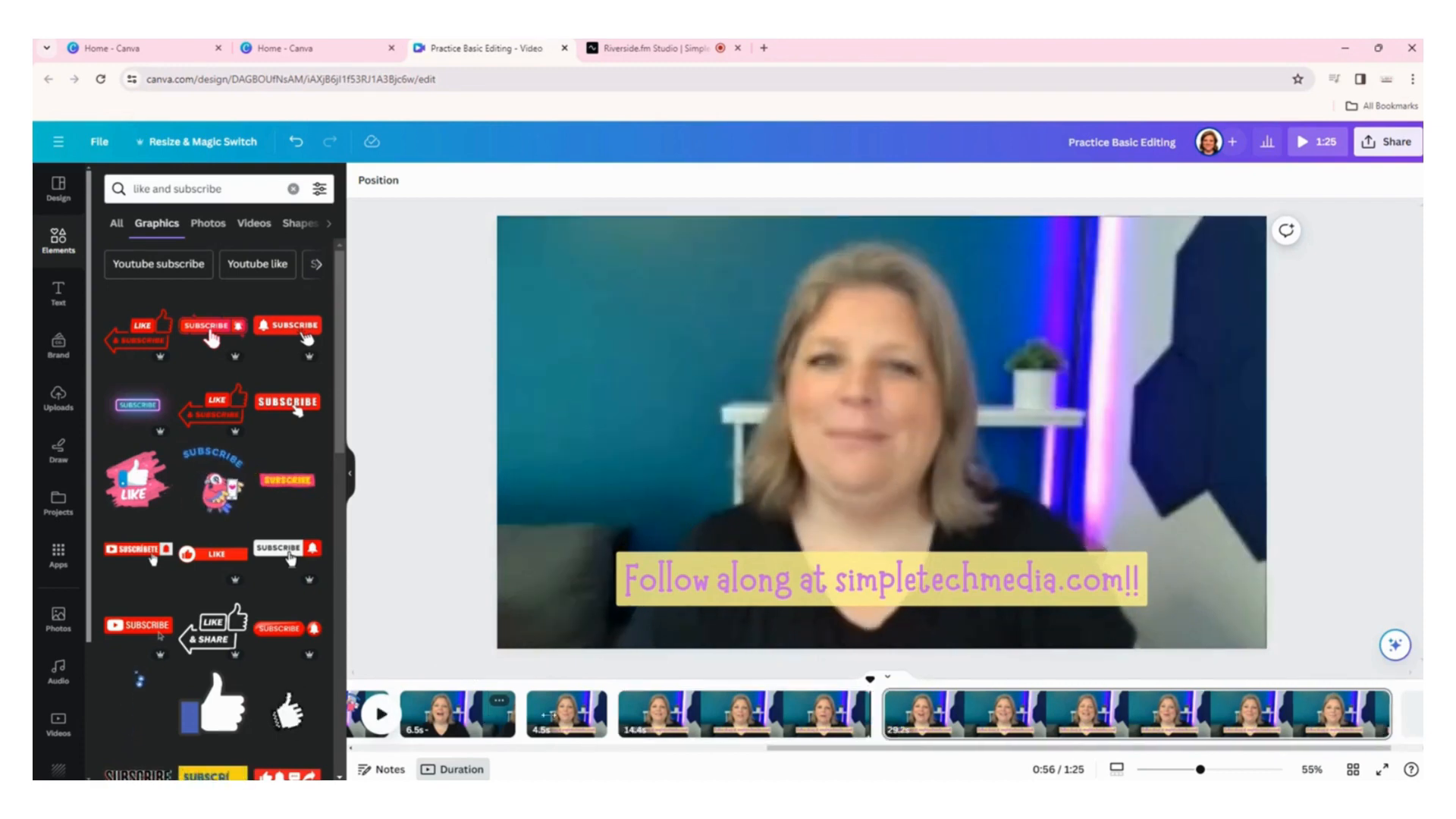
left_click(715, 724)
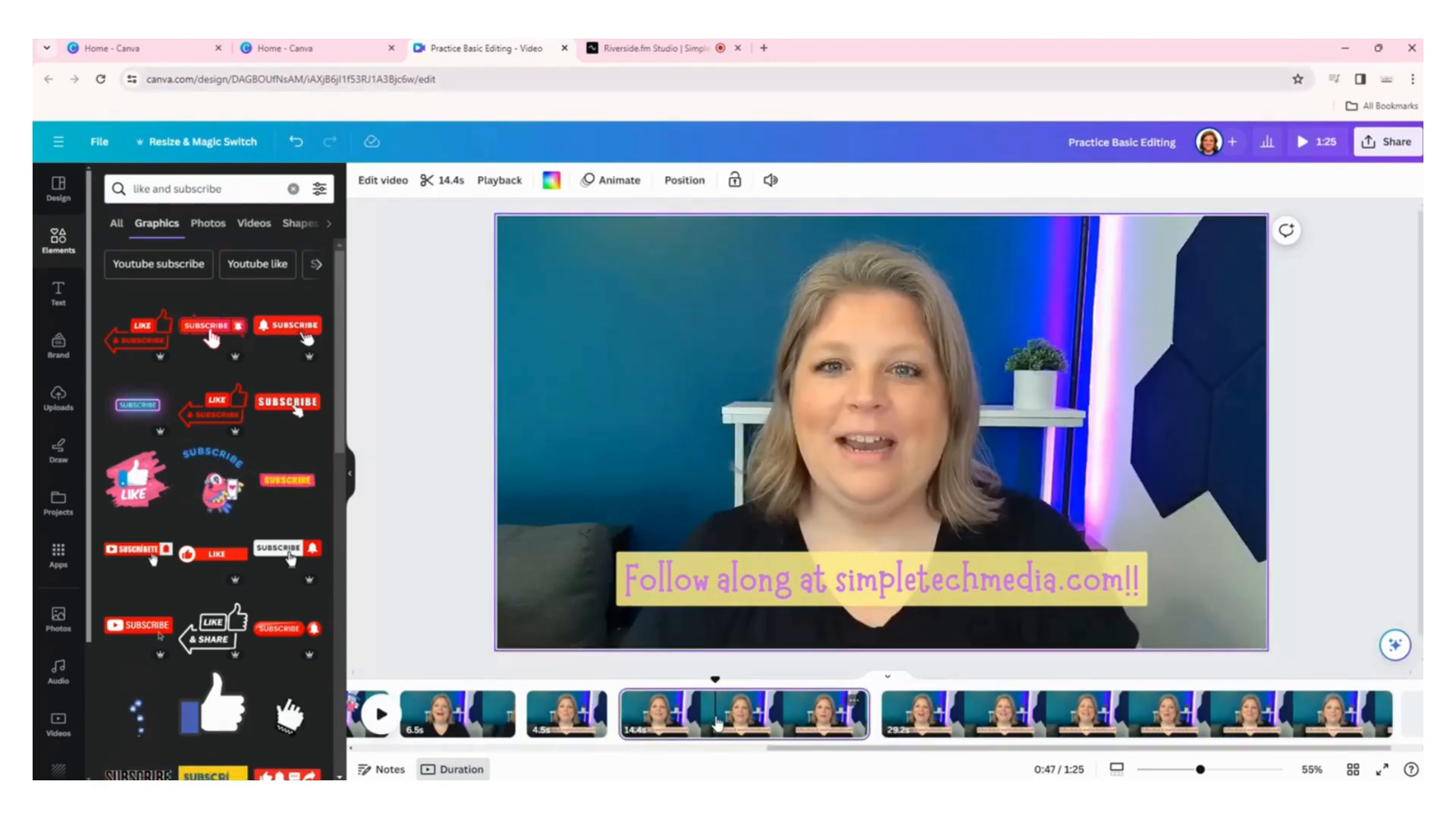
key("Delete")
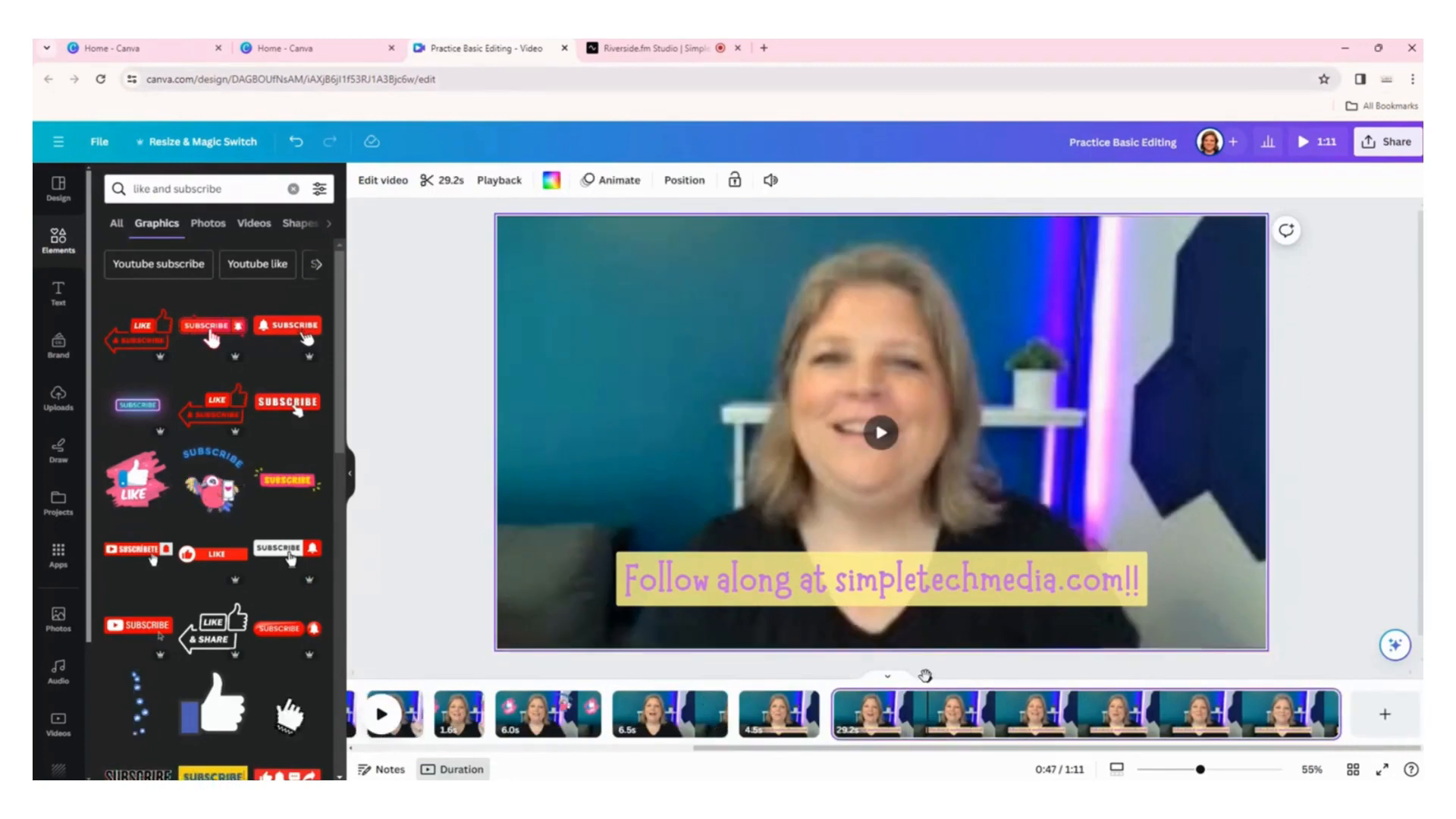
Play the last clip from 0:41, trim its start to leave 24.1 seconds, and shorten the clip to 2.8 seconds.
left_click_drag(925, 675, 829, 679)
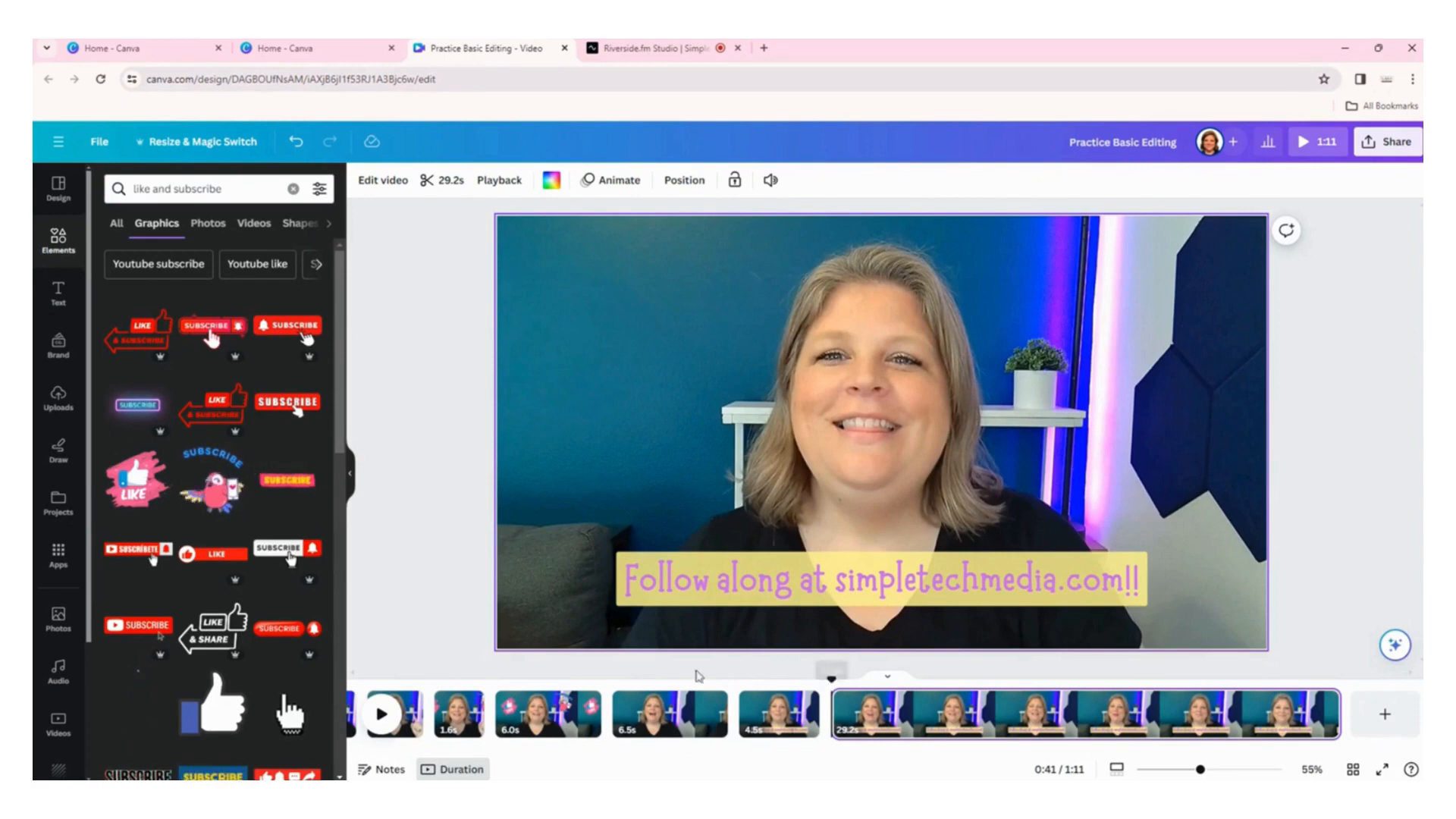
left_click(383, 715)
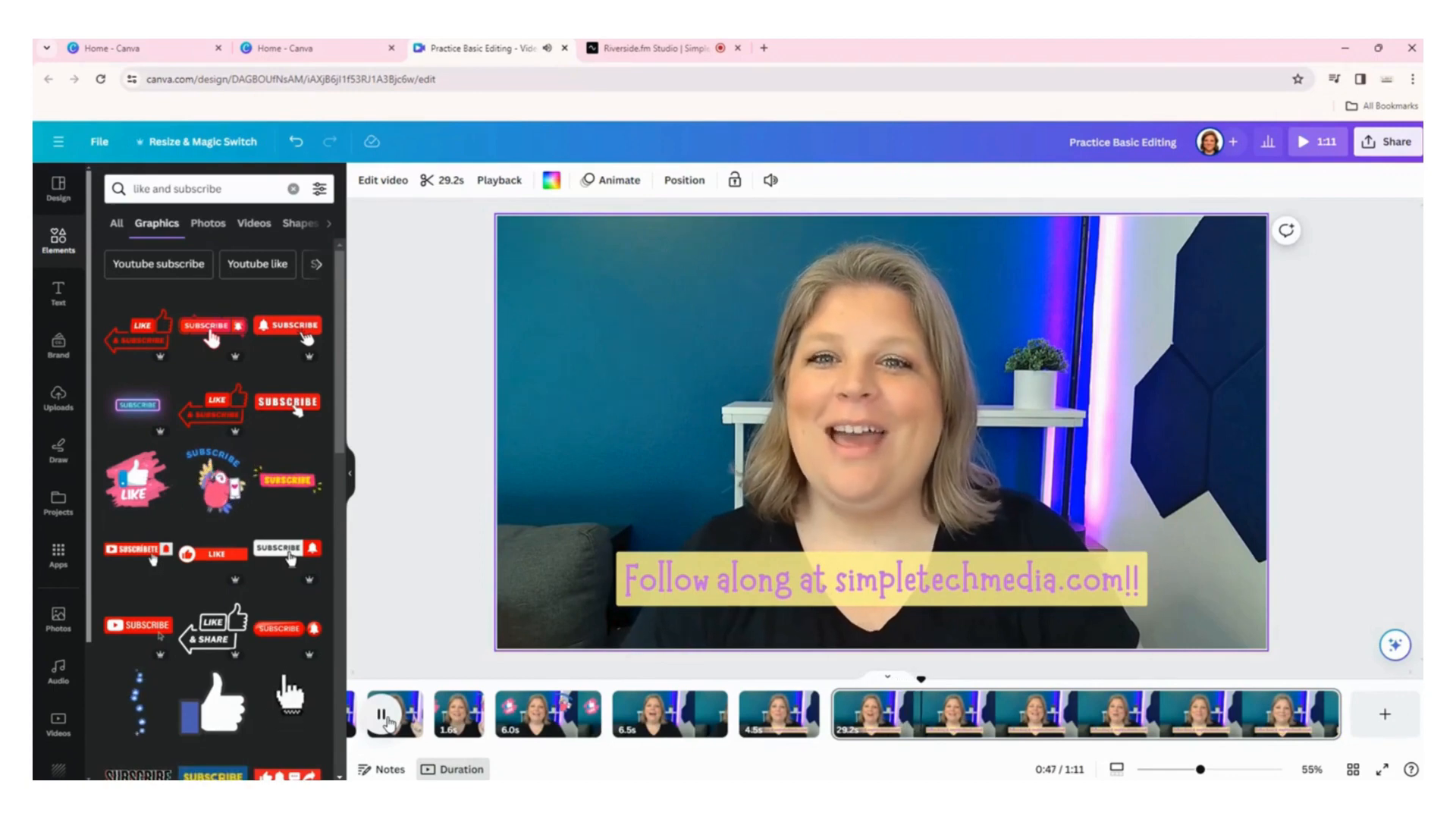
left_click(385, 716)
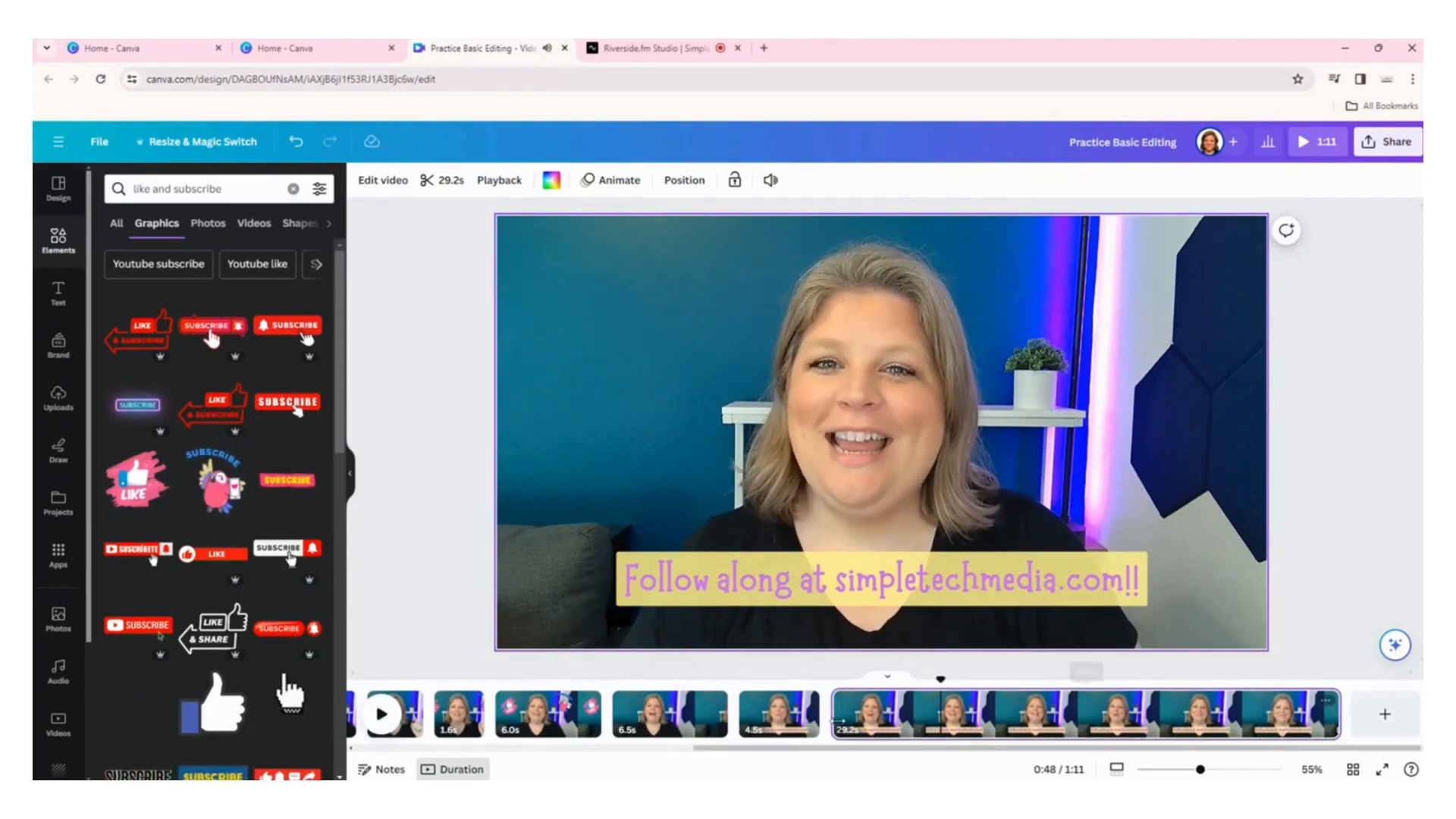
left_click_drag(833, 720, 921, 720)
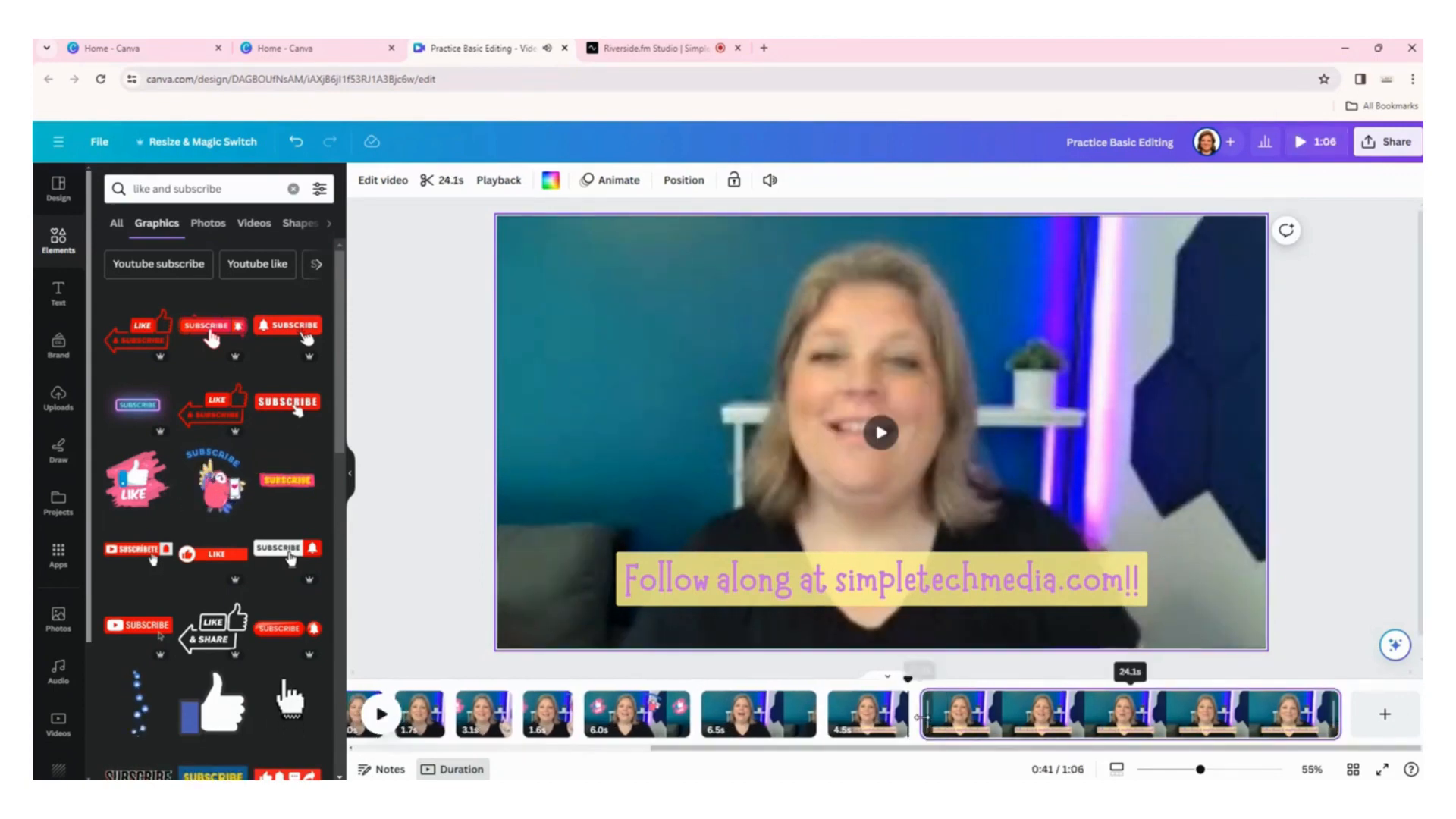
left_click(382, 715)
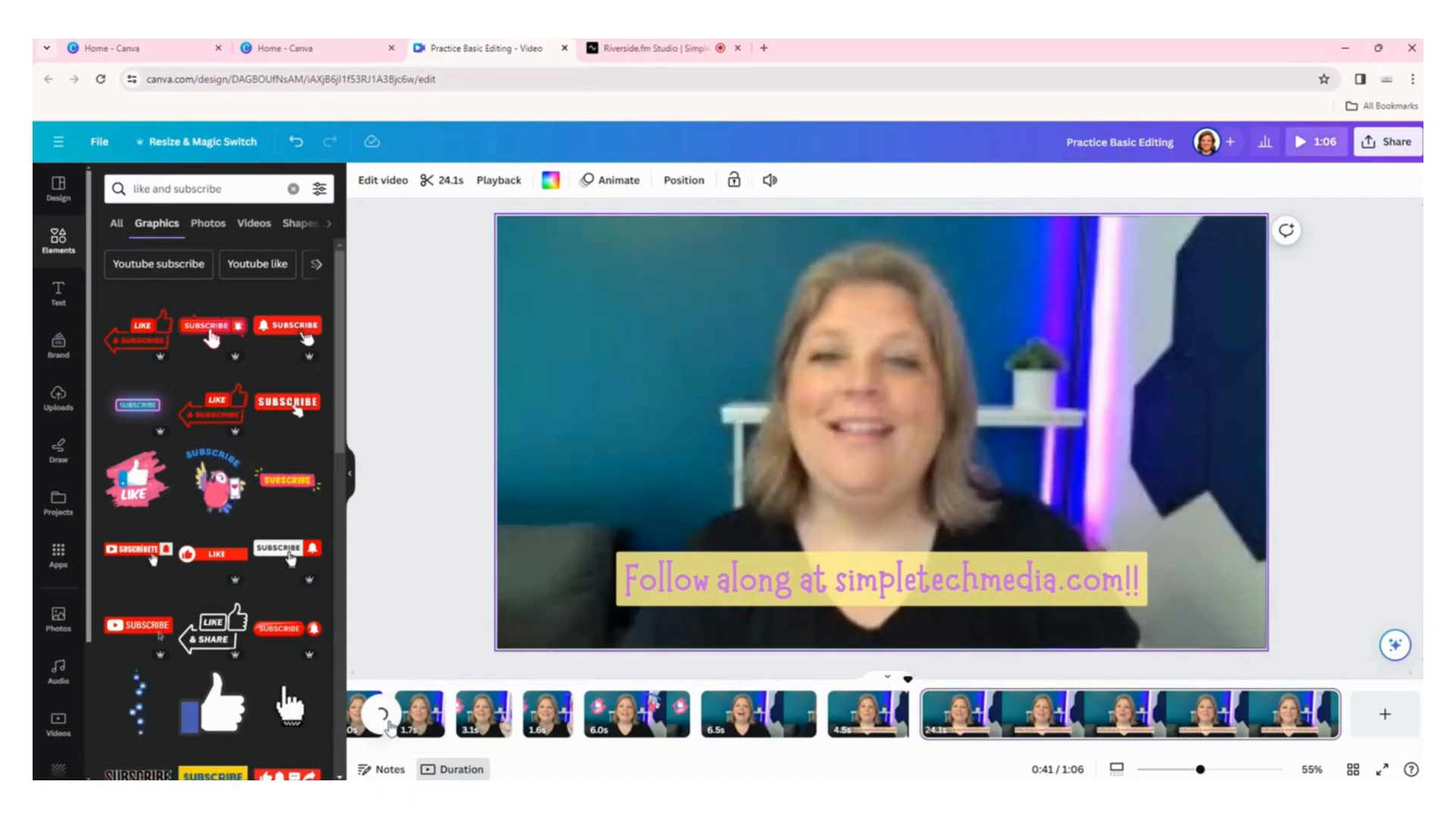
left_click(381, 715)
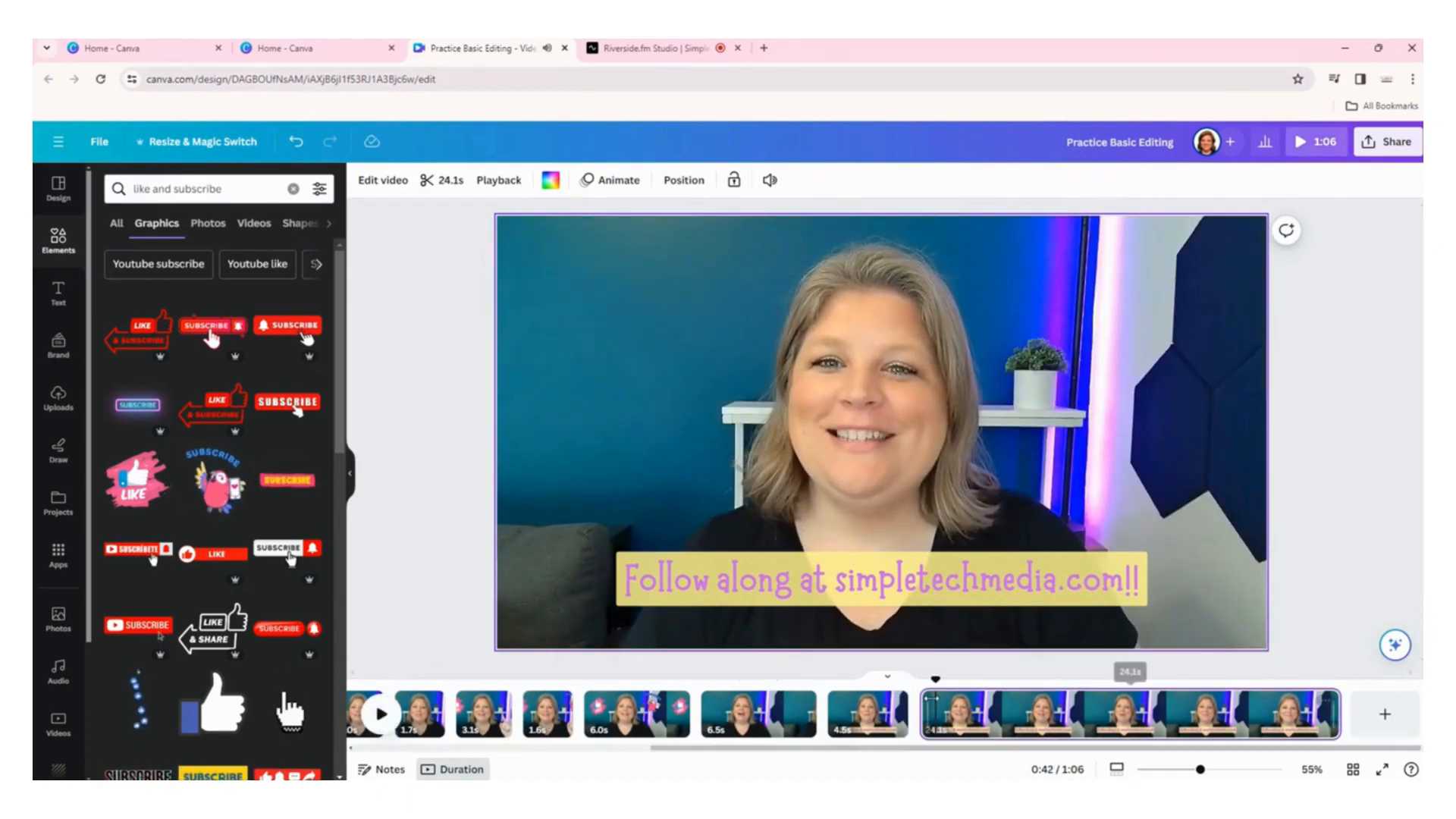
key("ctrl+z")
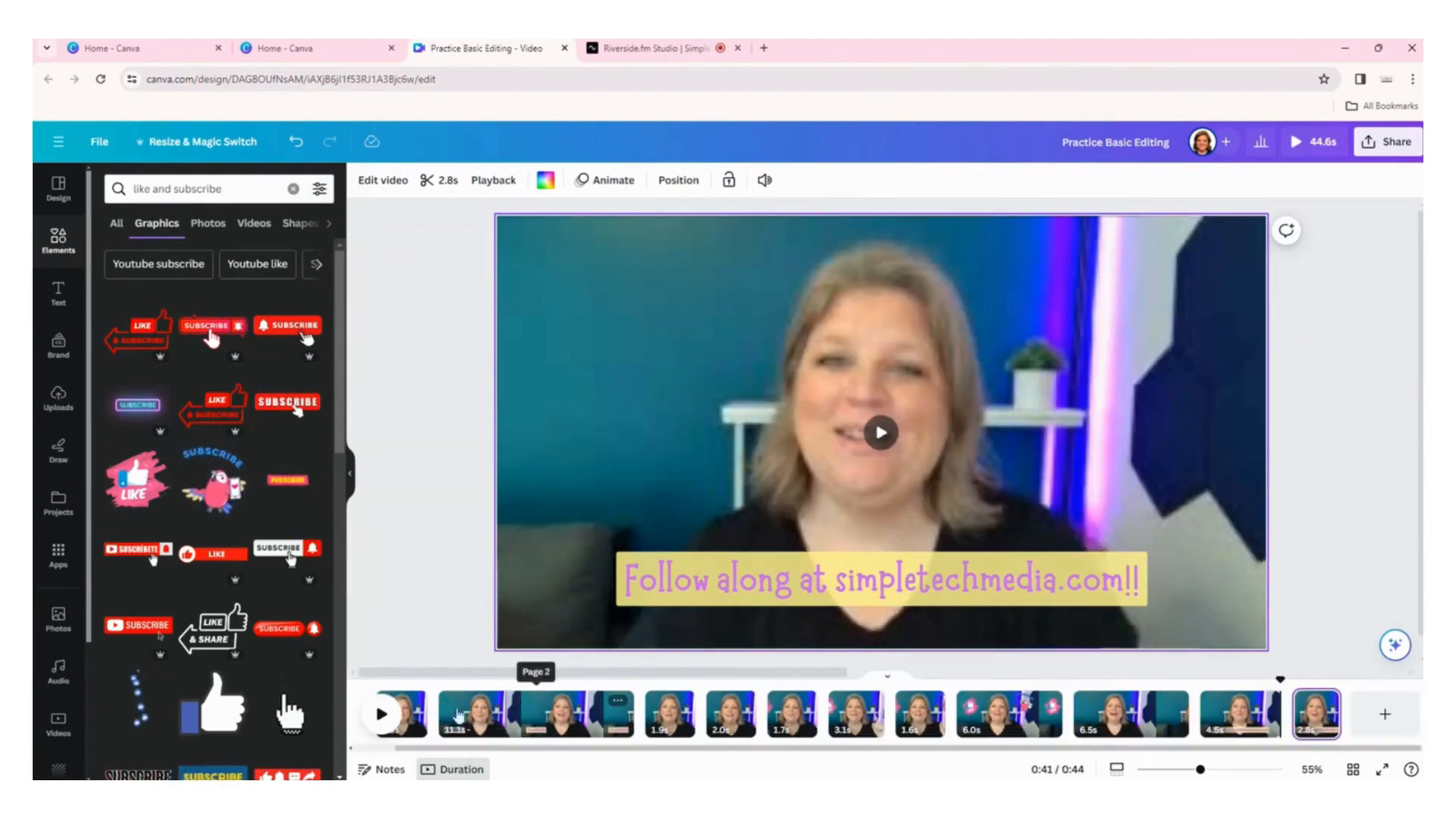
Replay the ending from 0:39, delete the final 2.8-second clip, and move the playhead to the end of the video.
left_click(383, 714)
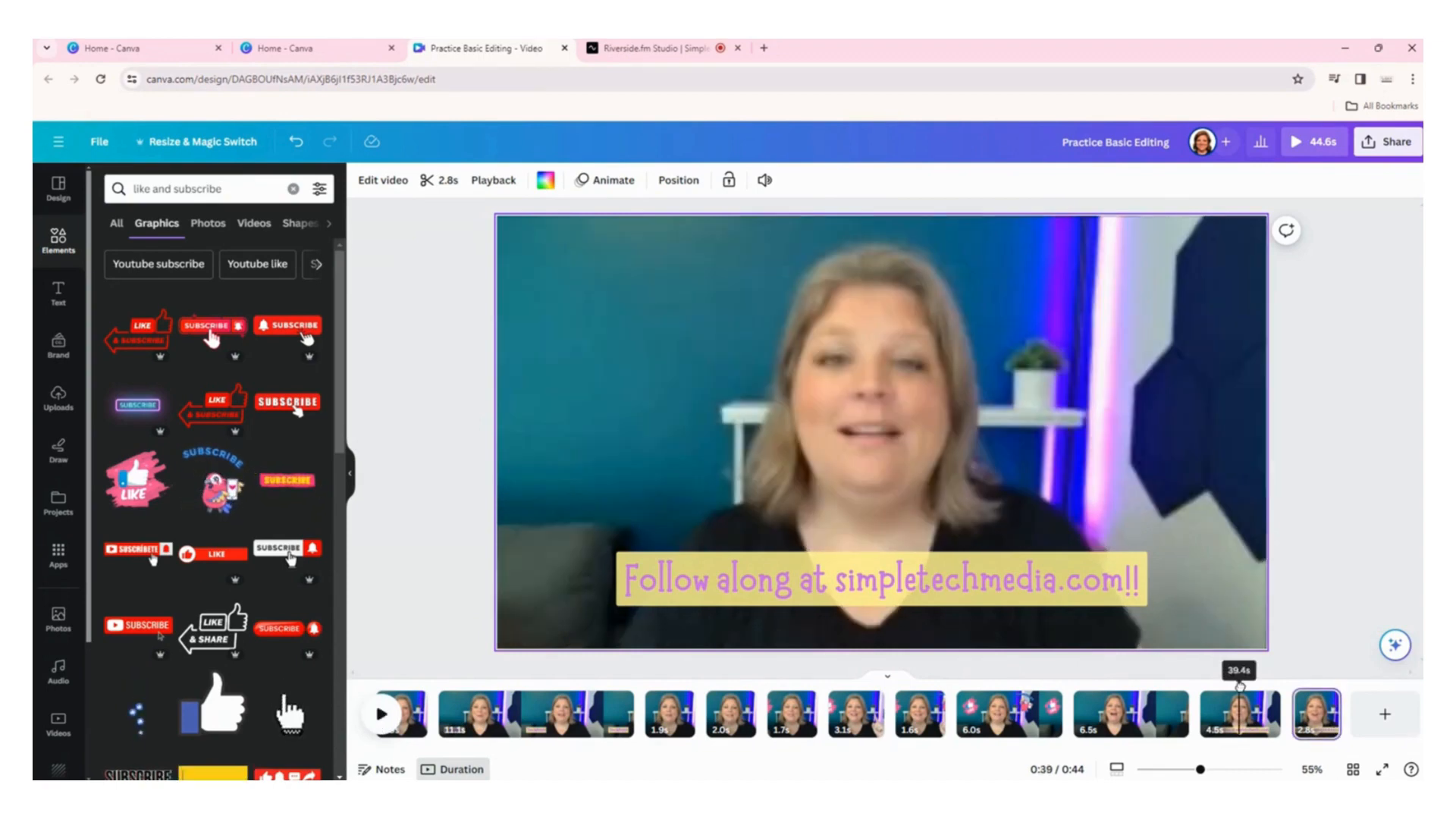
left_click(1235, 697)
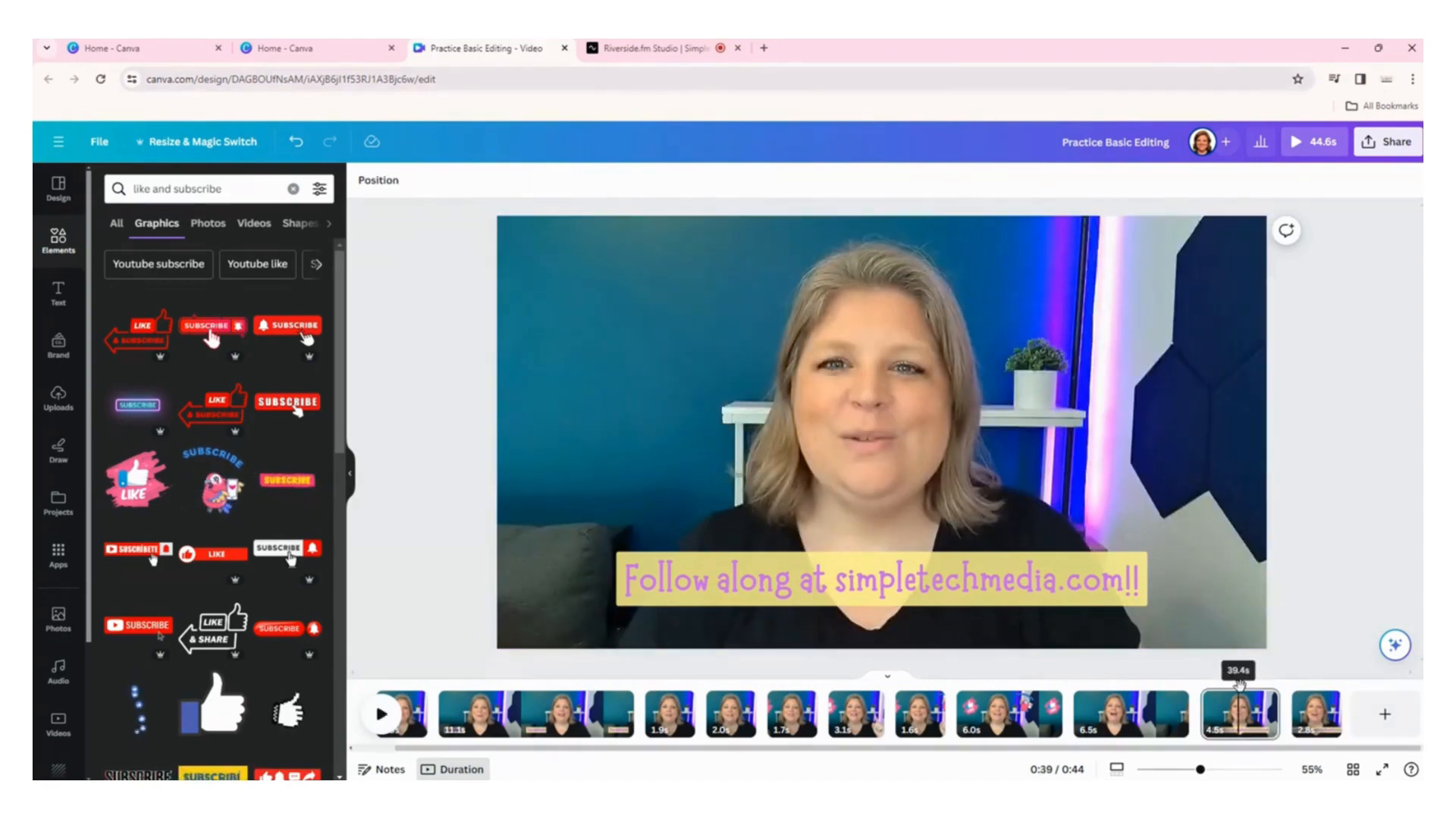
left_click(382, 717)
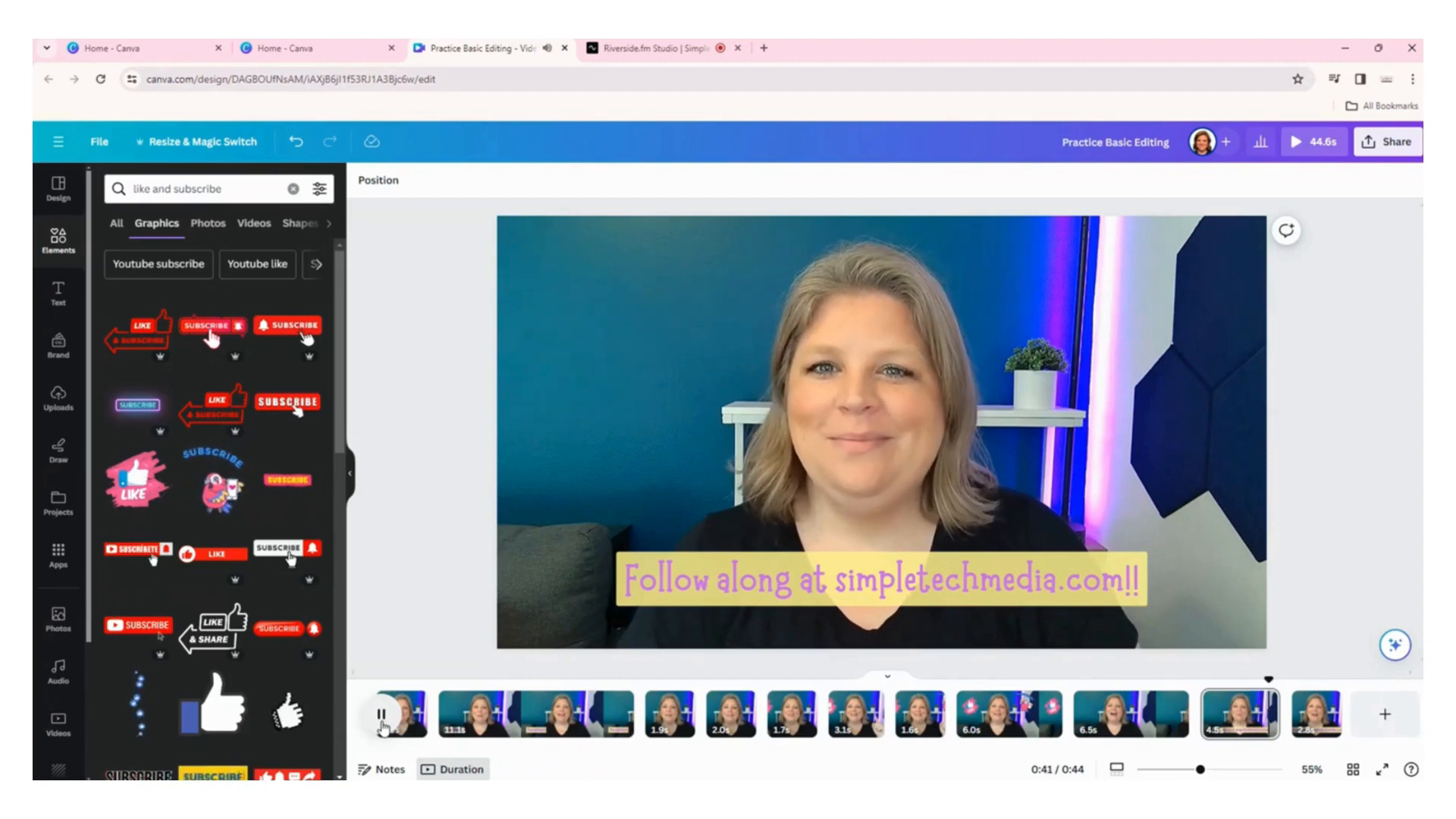
left_click(382, 716)
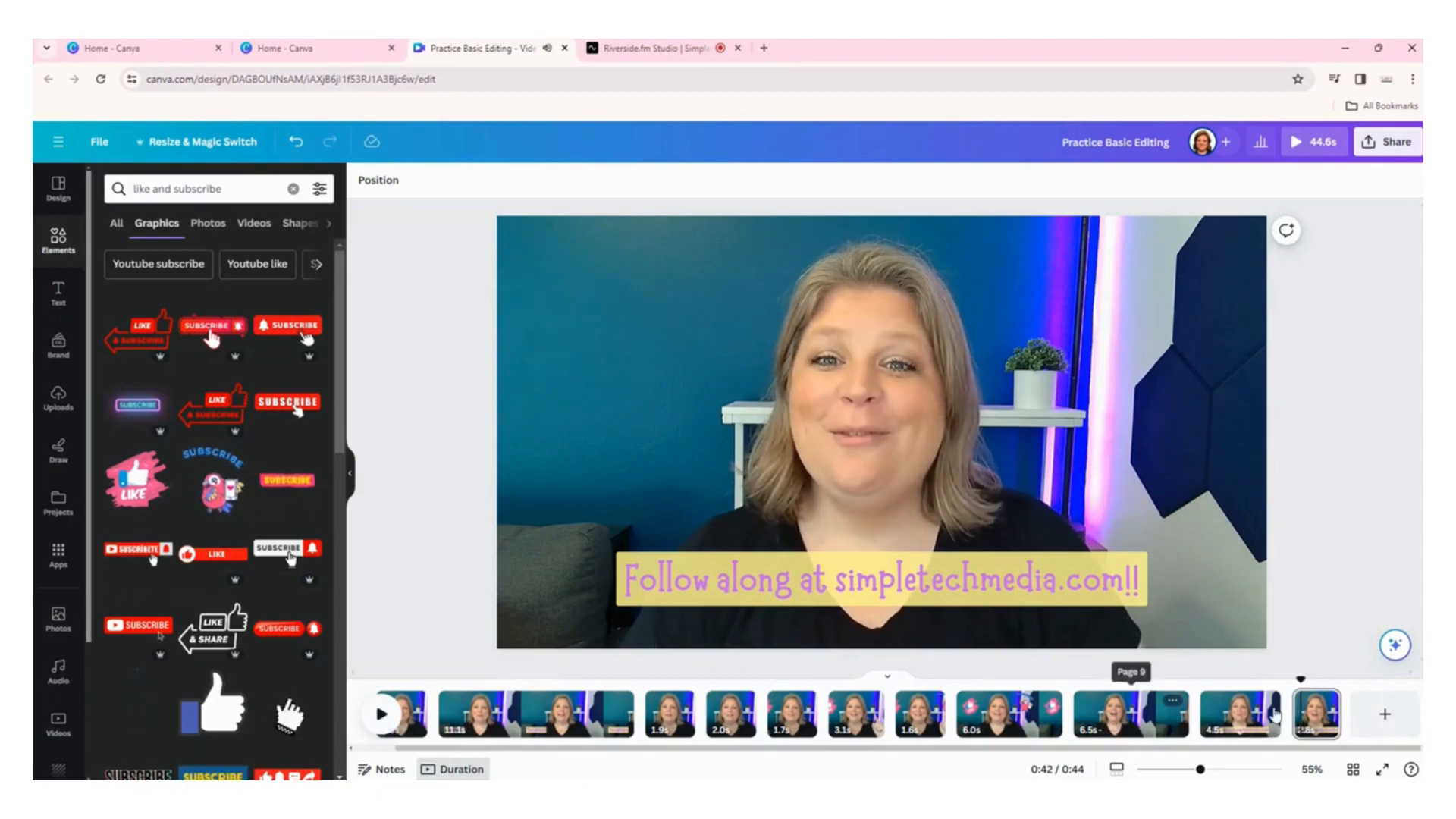
left_click(1322, 705)
key("Delete")
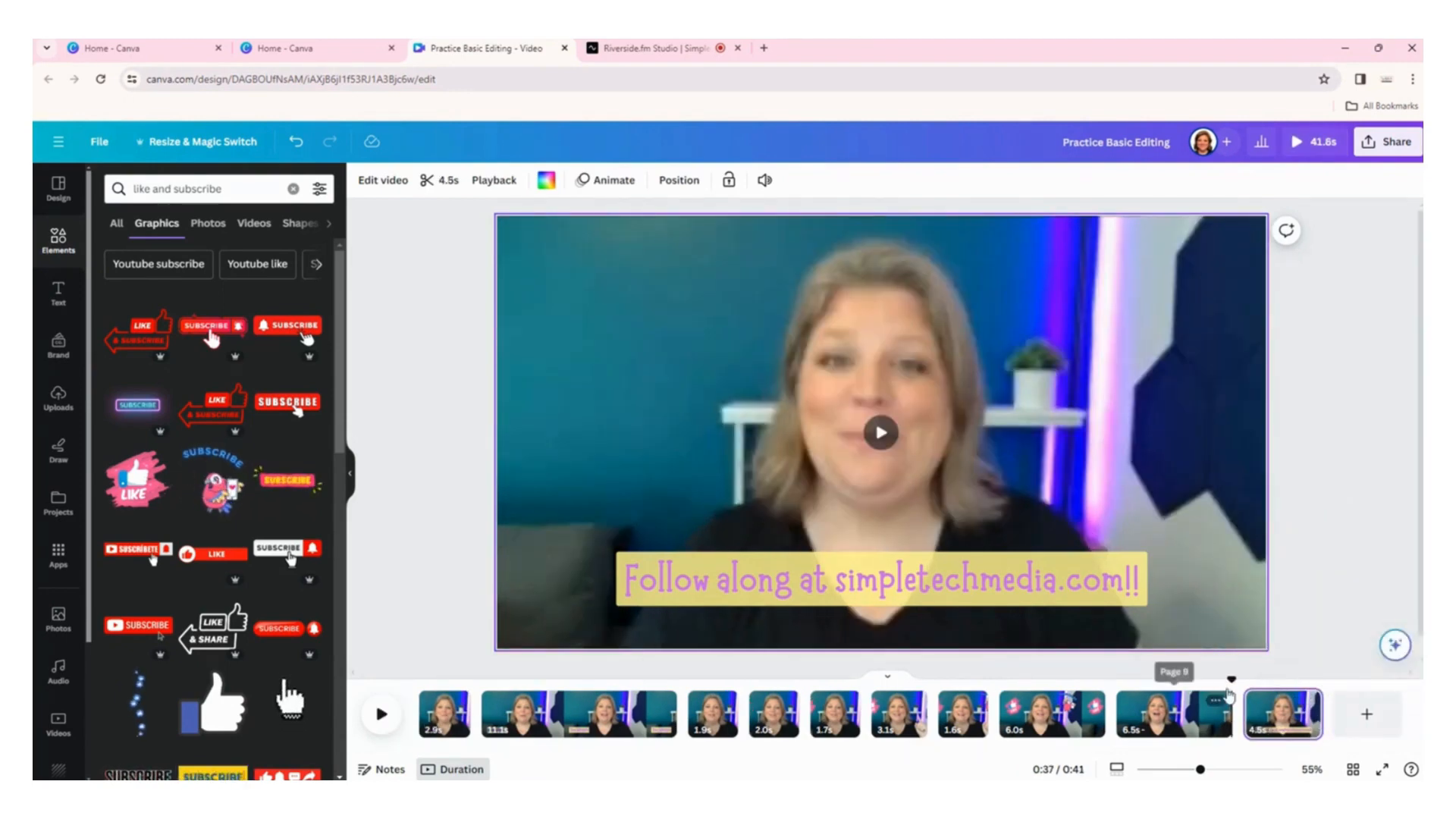
left_click(1274, 679)
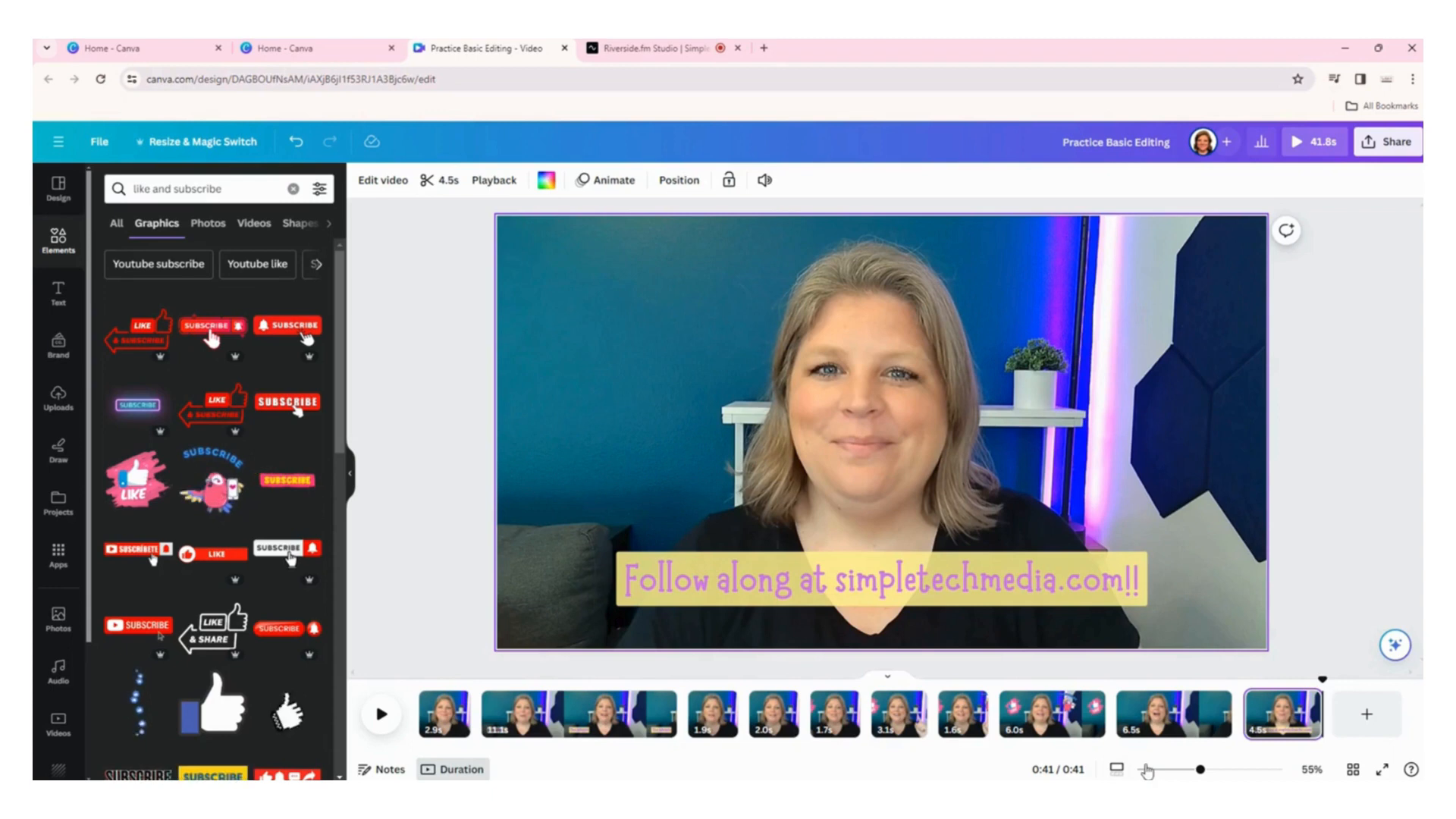
Browse the recent designs on the Canva home page and open the unbranded-template copy of "YouTube Video Setup" about Lumio by Smart.
left_click(342, 52)
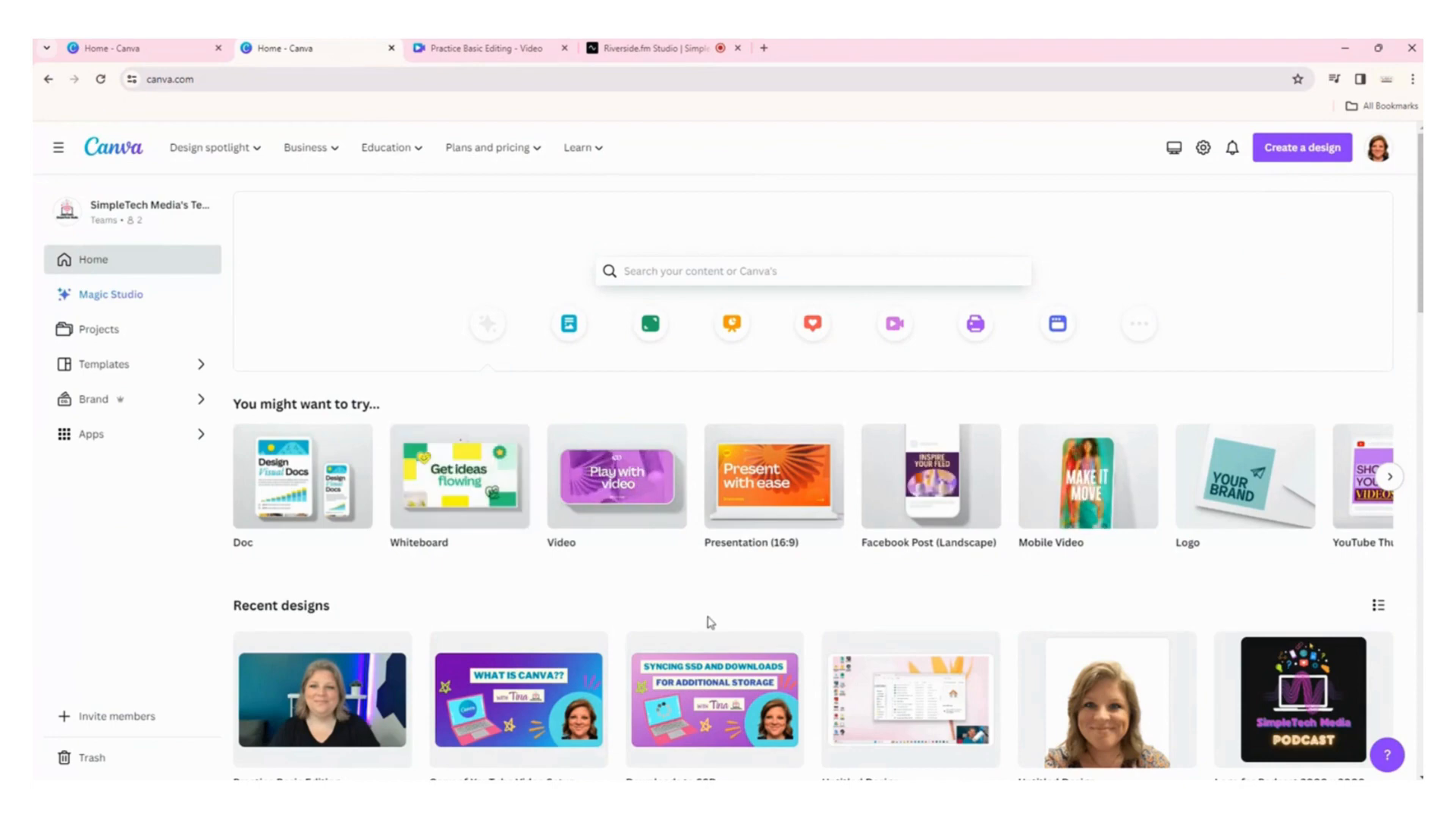
scroll(702, 619, "down", 5)
scroll(709, 618, "down", 2)
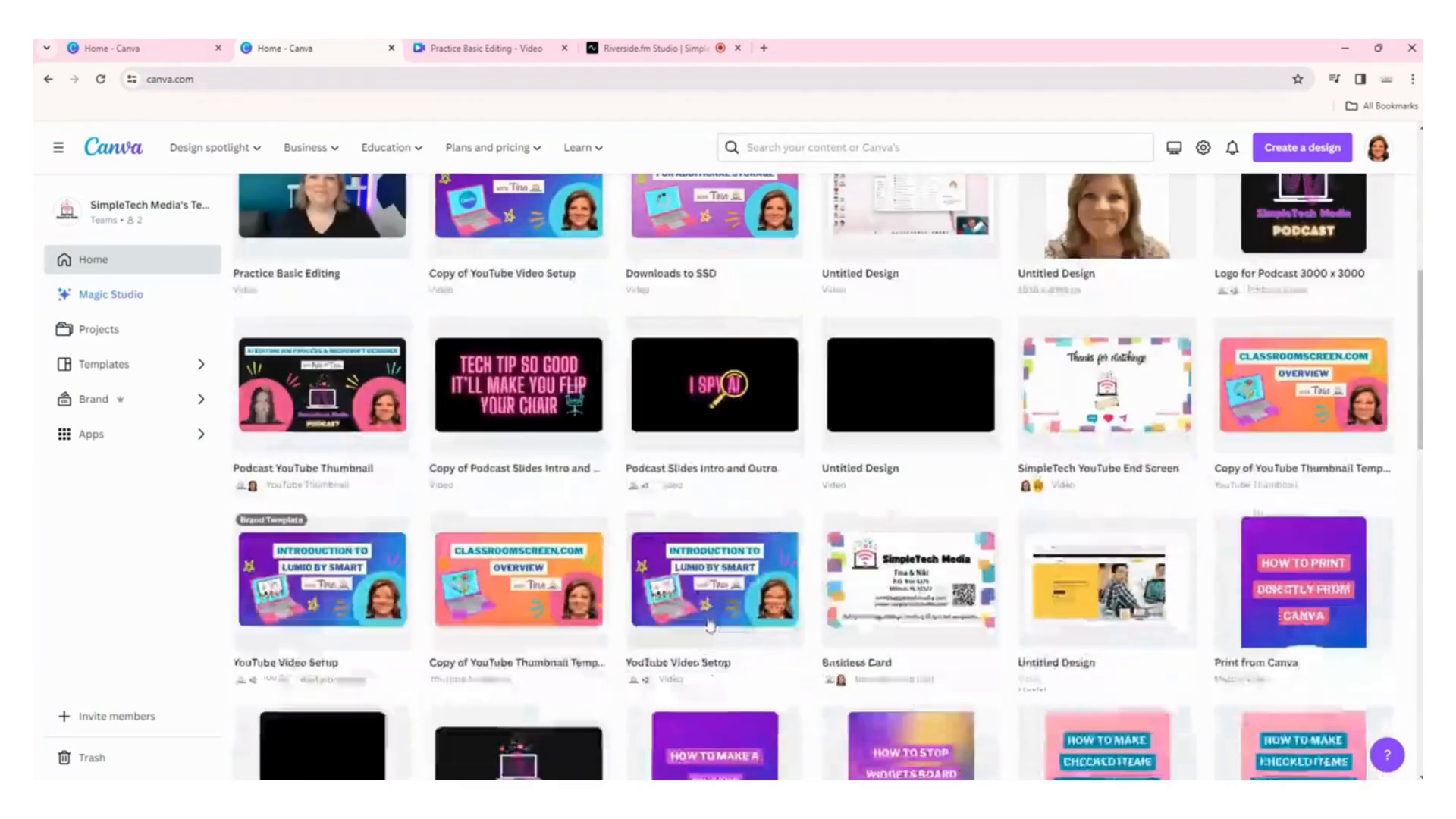
scroll(709, 623, "up", 1)
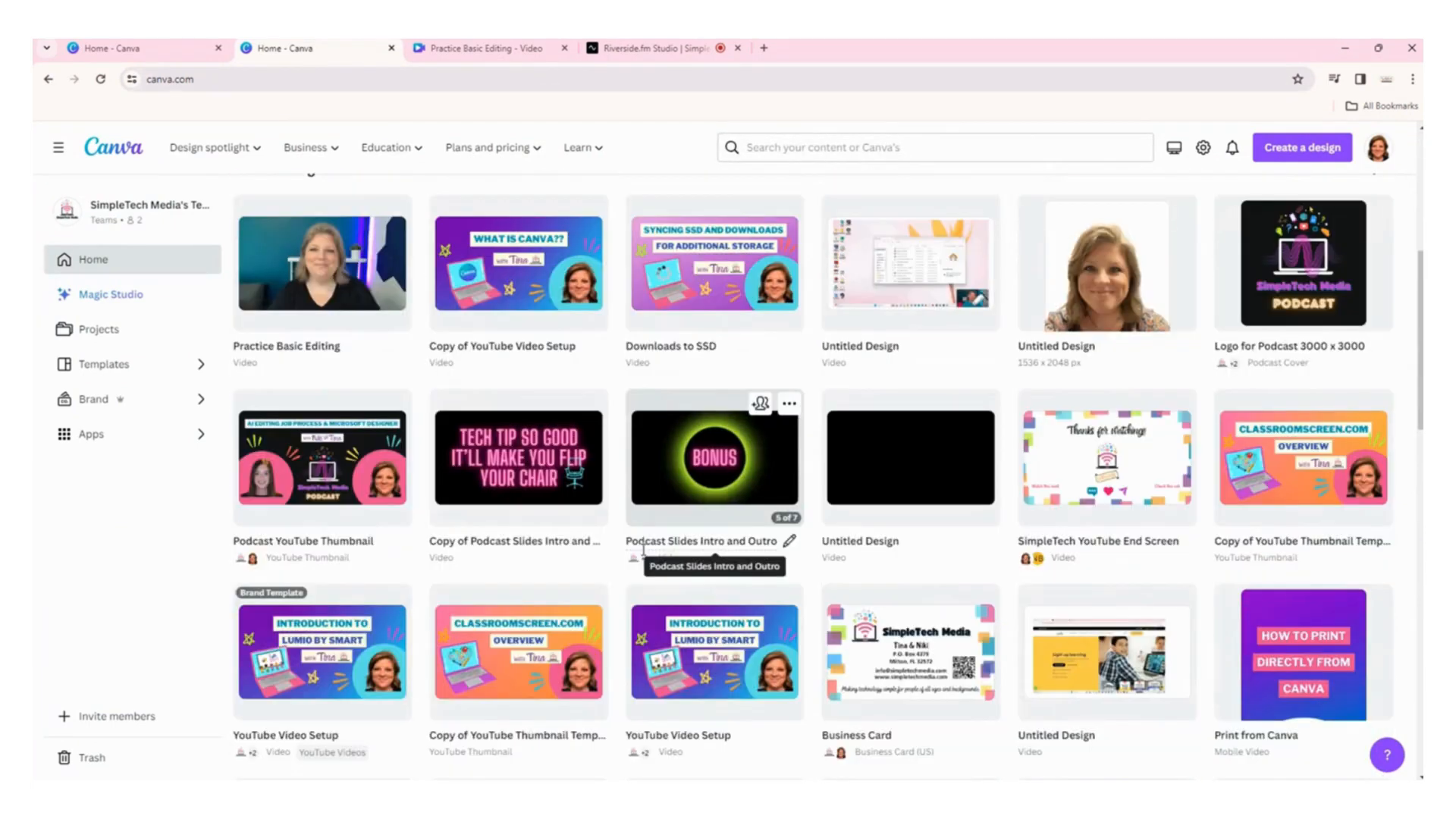
scroll(644, 548, "up", 2)
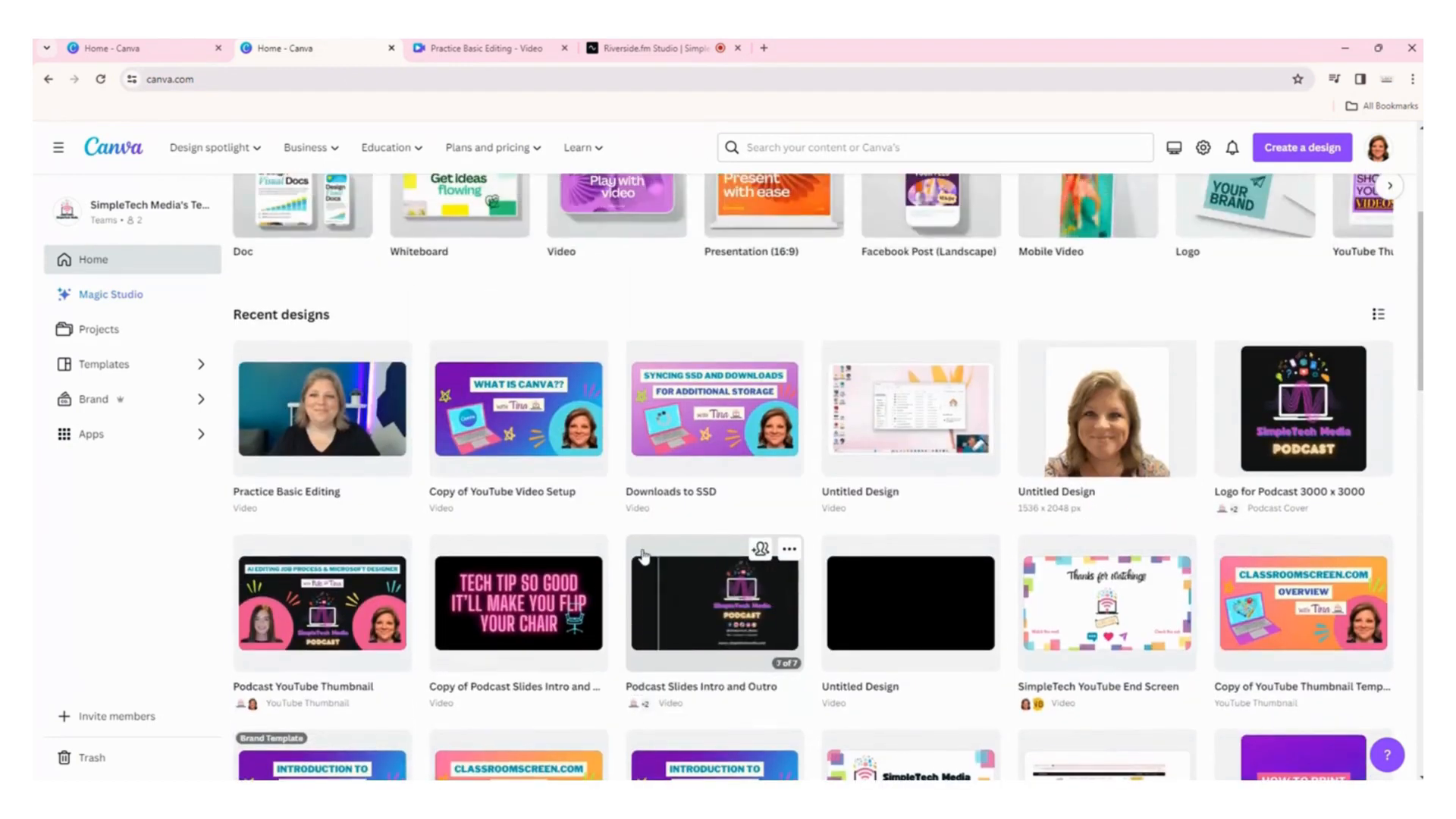
scroll(643, 556, "down", 2)
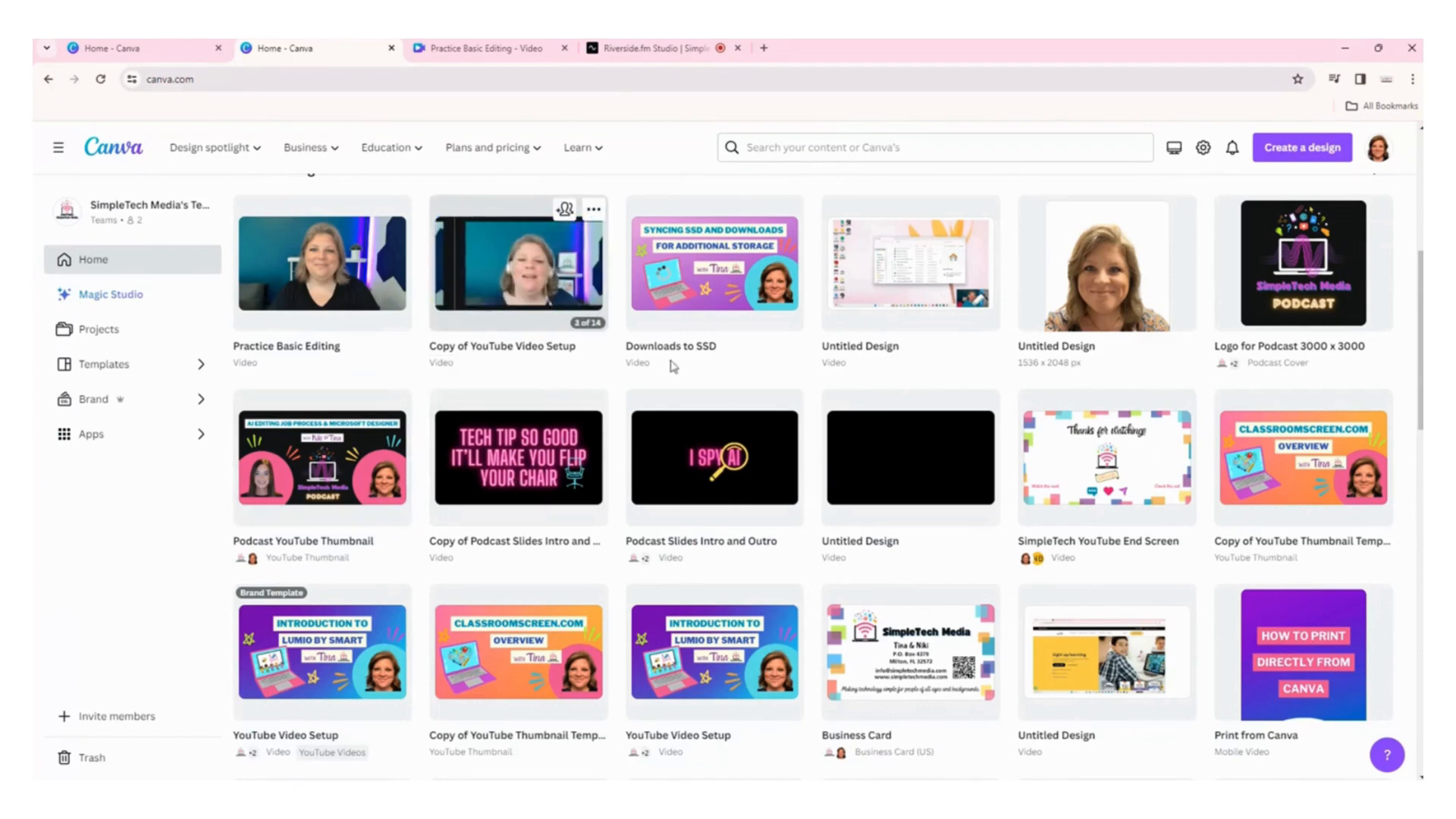
scroll(1202, 623, "down", 2)
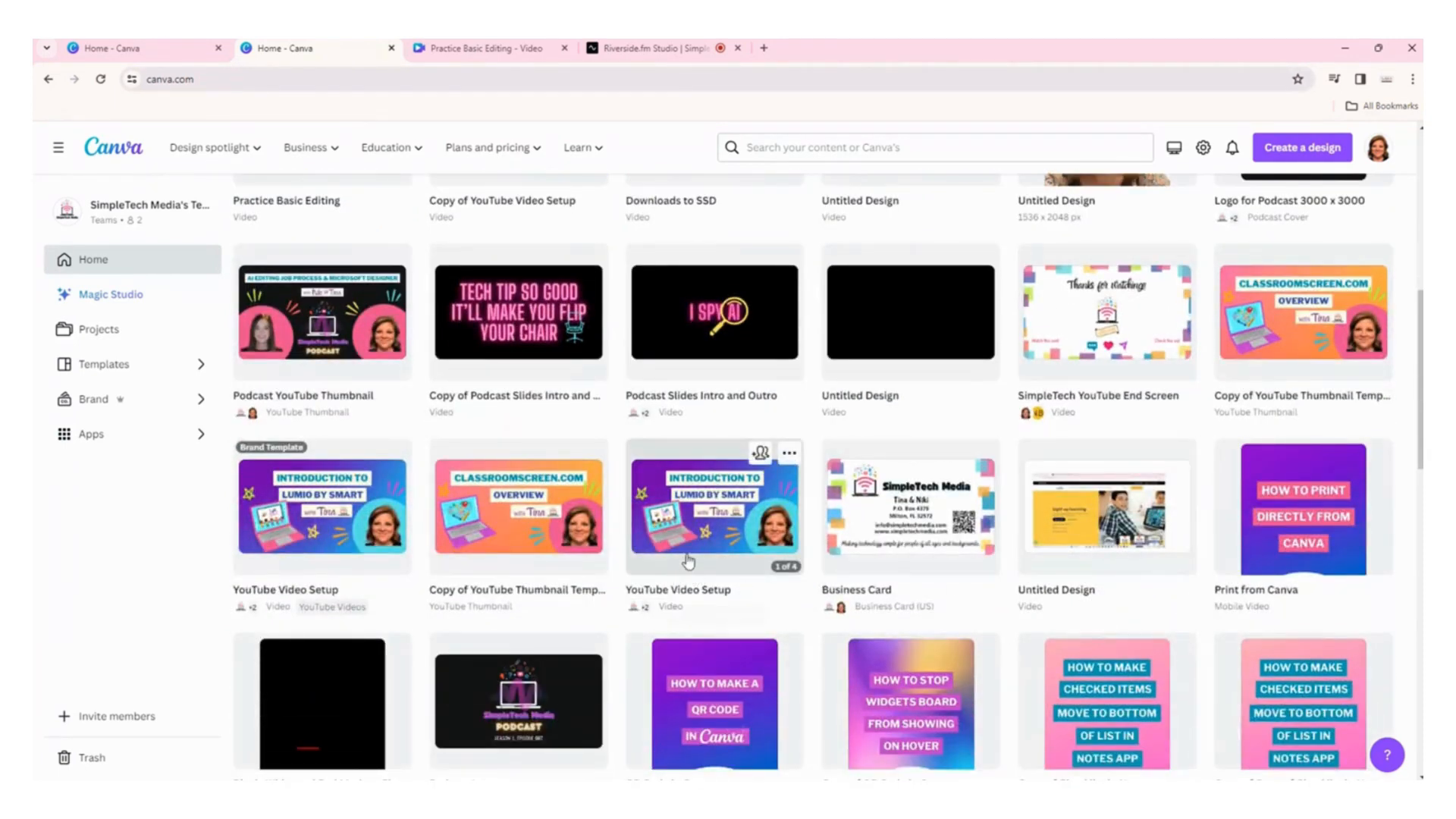
left_click(705, 572)
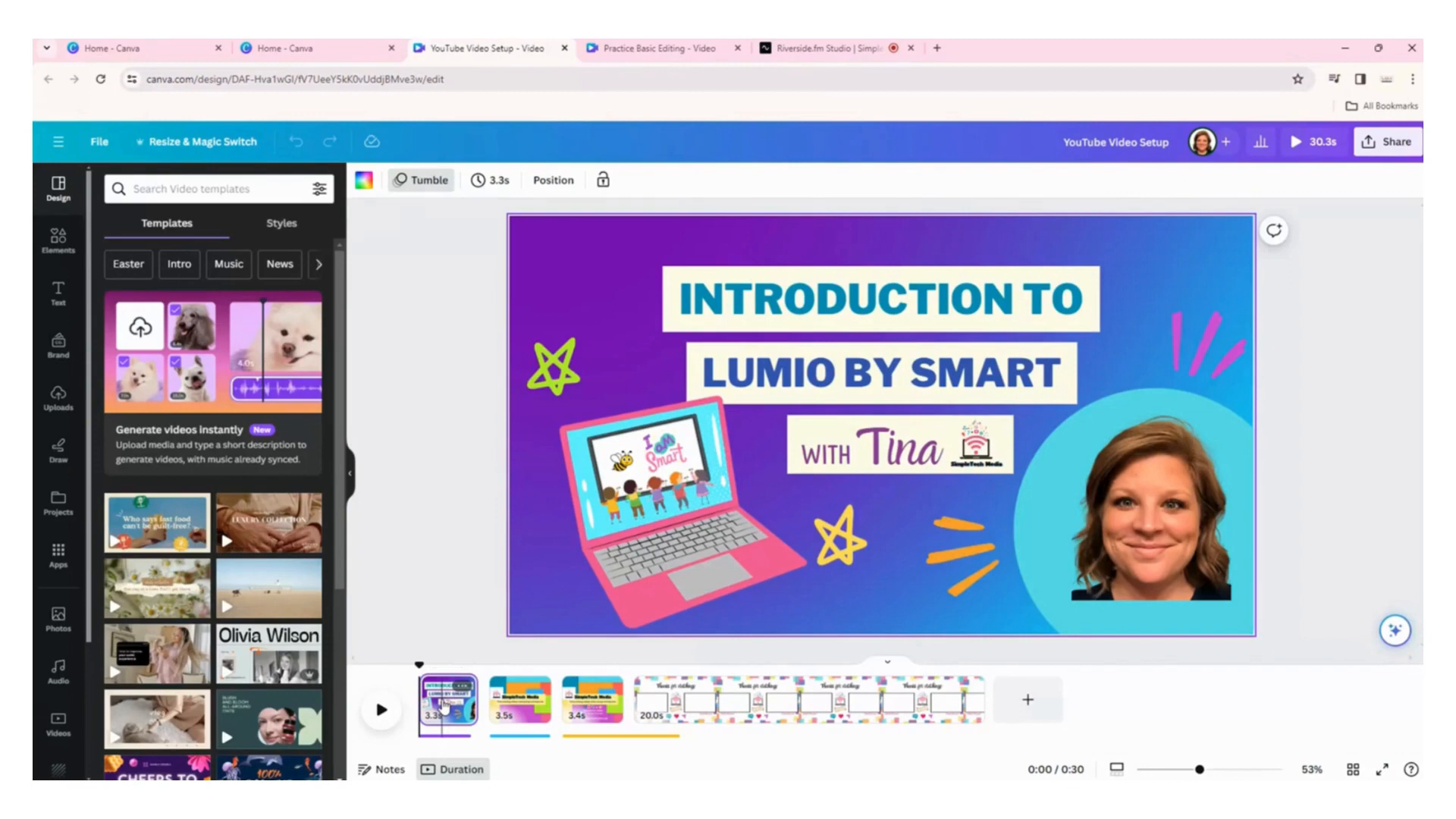
View the title, SimpleTech Media and "Thanks for watching" pages of the YouTube setup, and return to the Practice Basic Editing design.
left_click(443, 704)
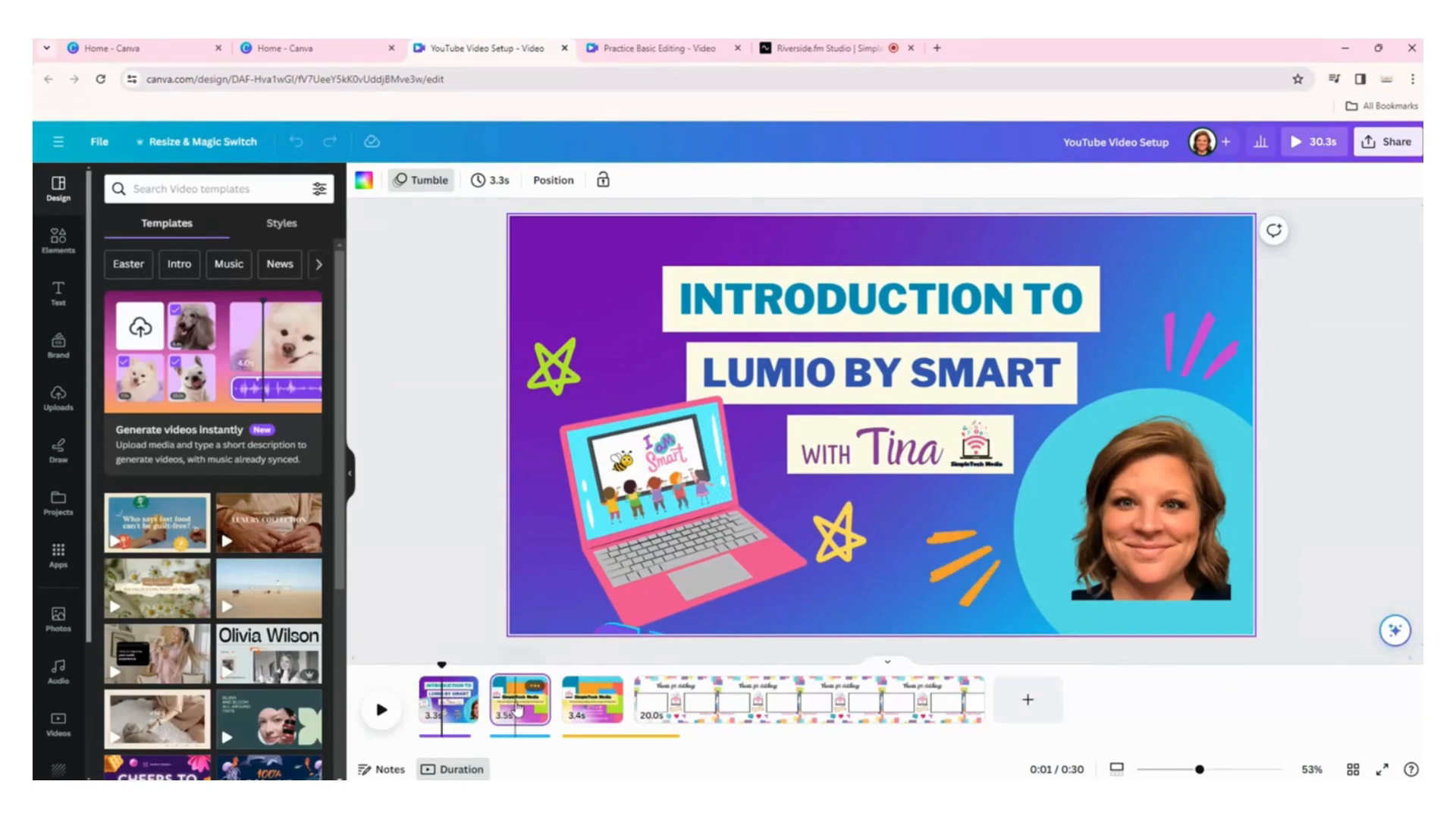
left_click(518, 709)
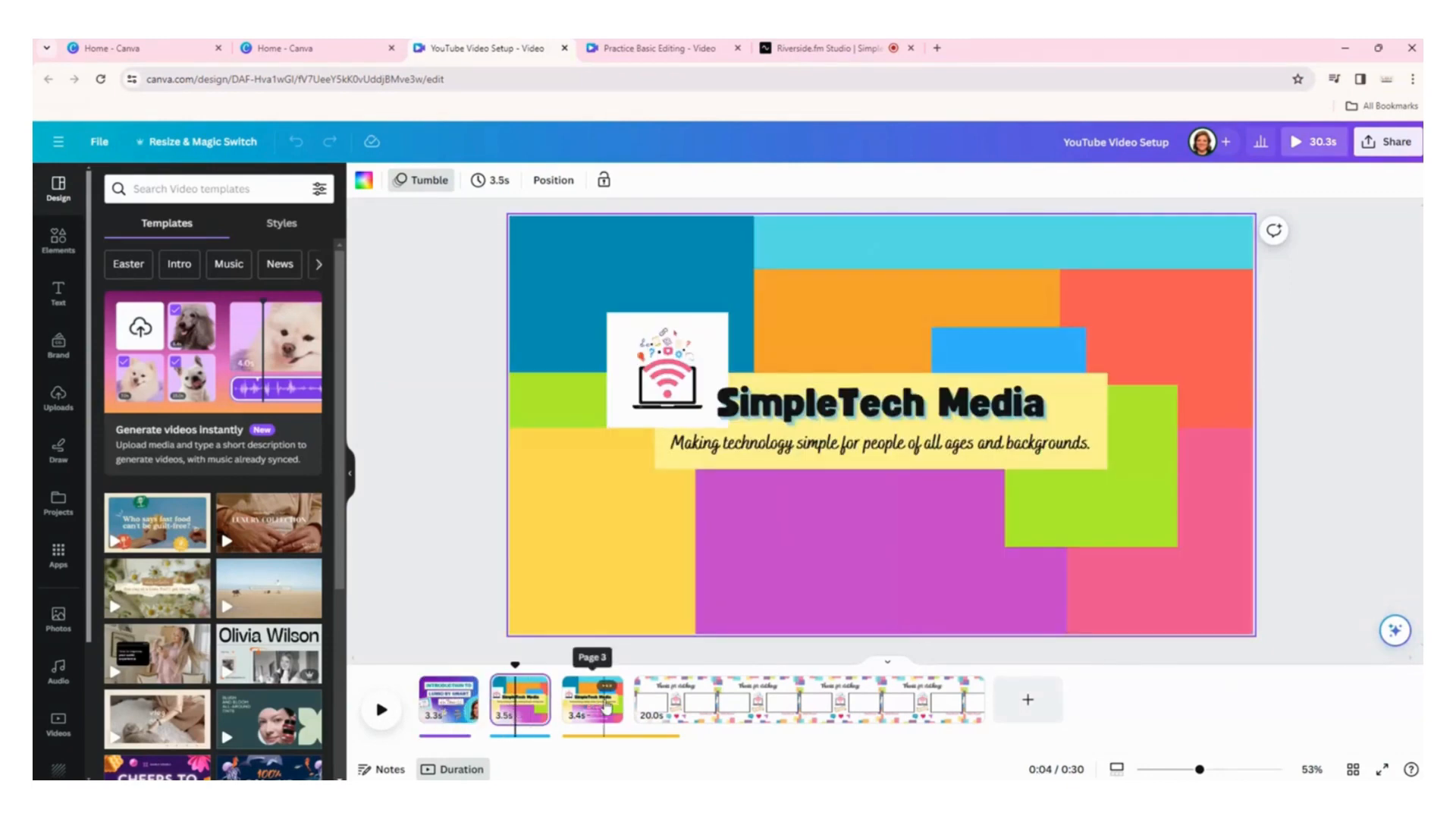
left_click(604, 708)
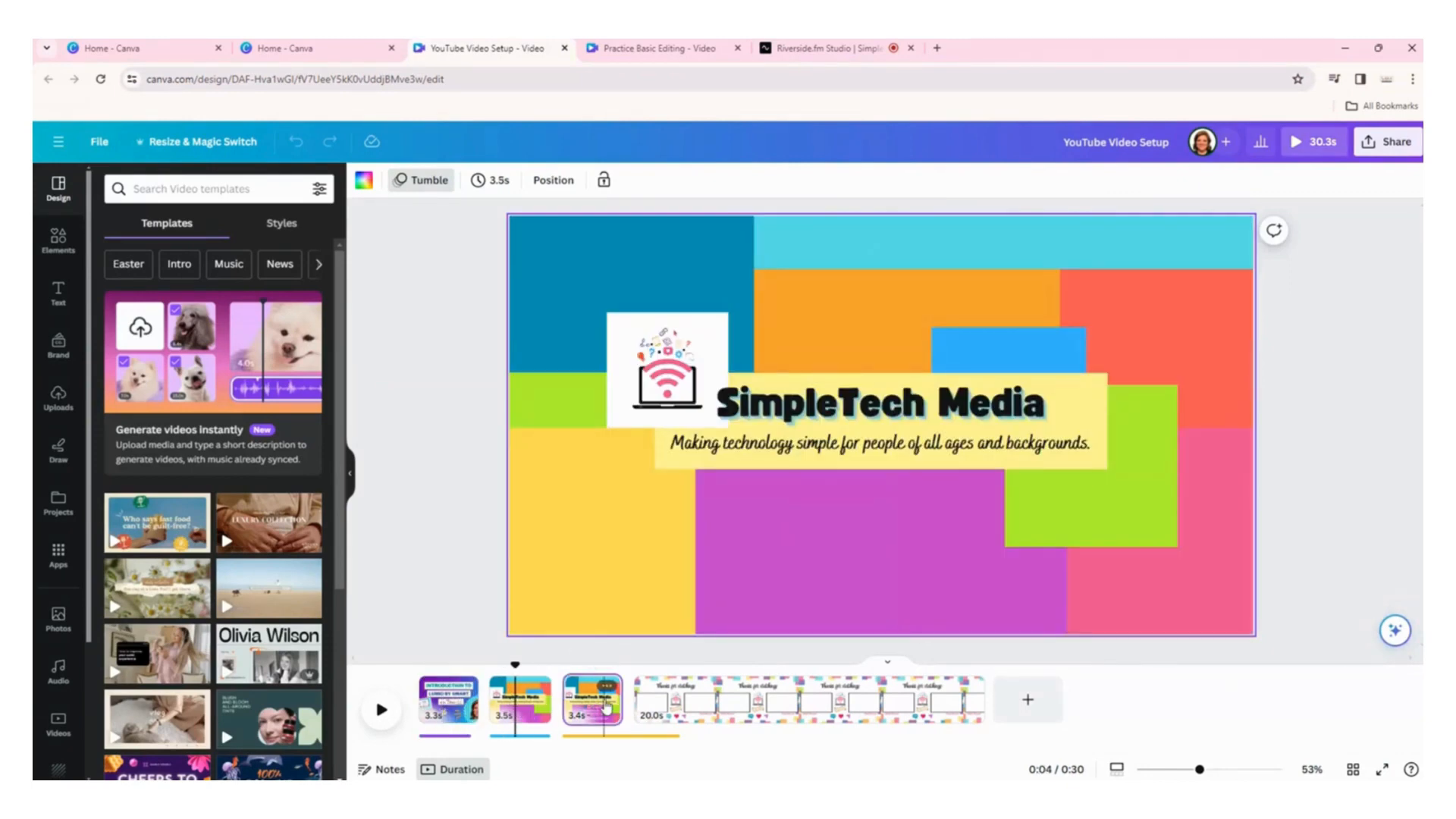
left_click(701, 703)
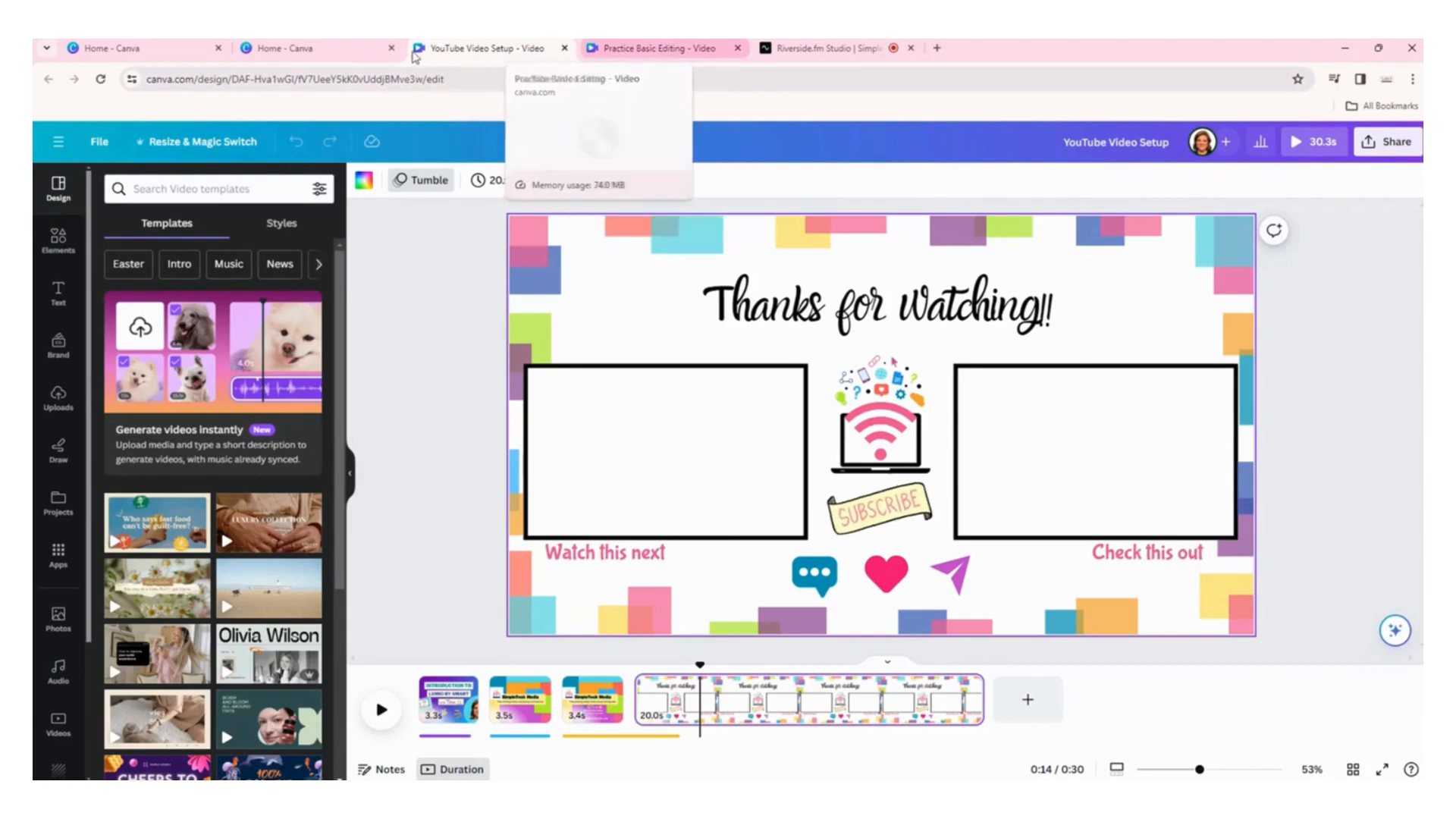
left_click(318, 48)
left_click(162, 48)
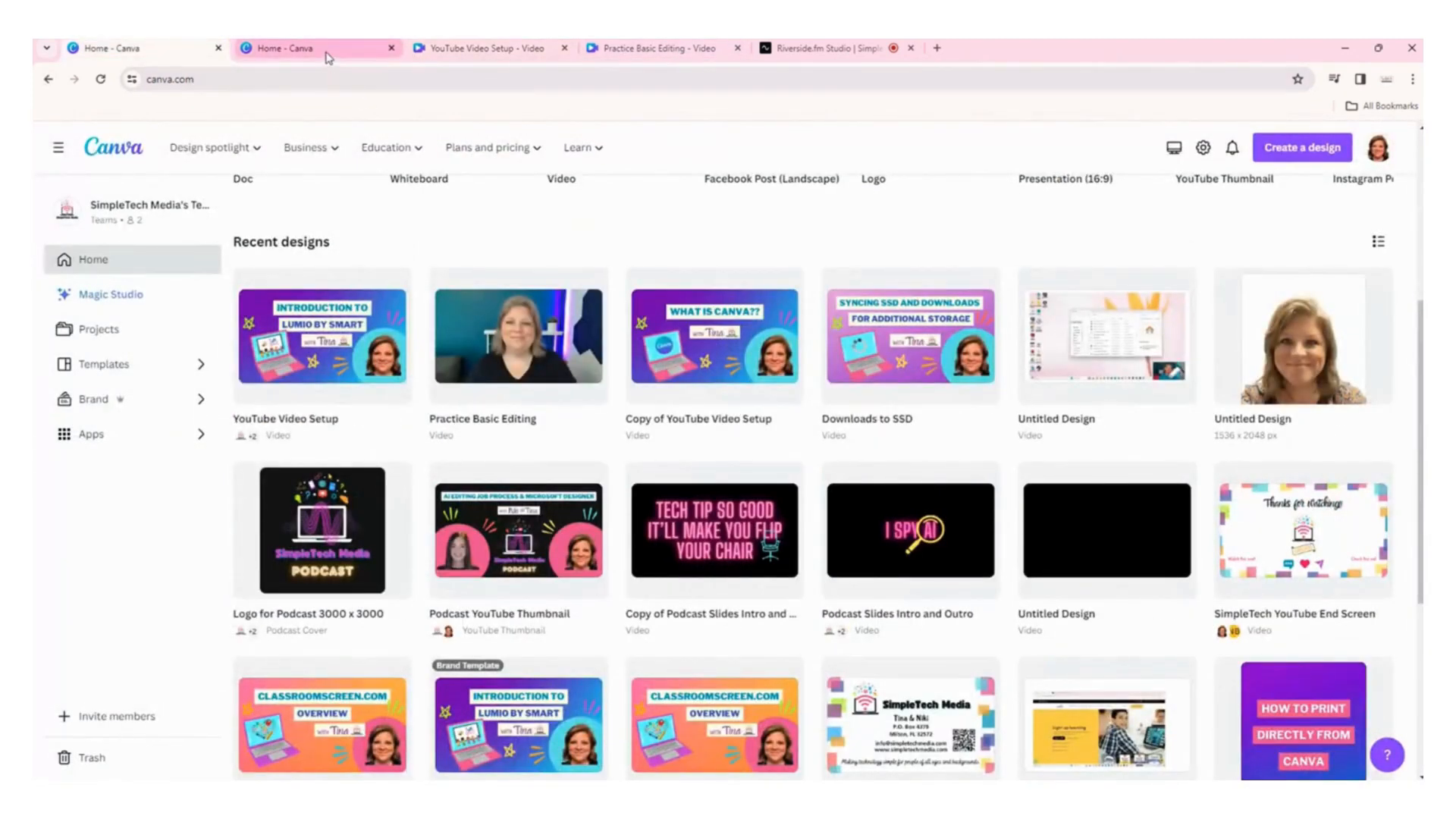
left_click(665, 52)
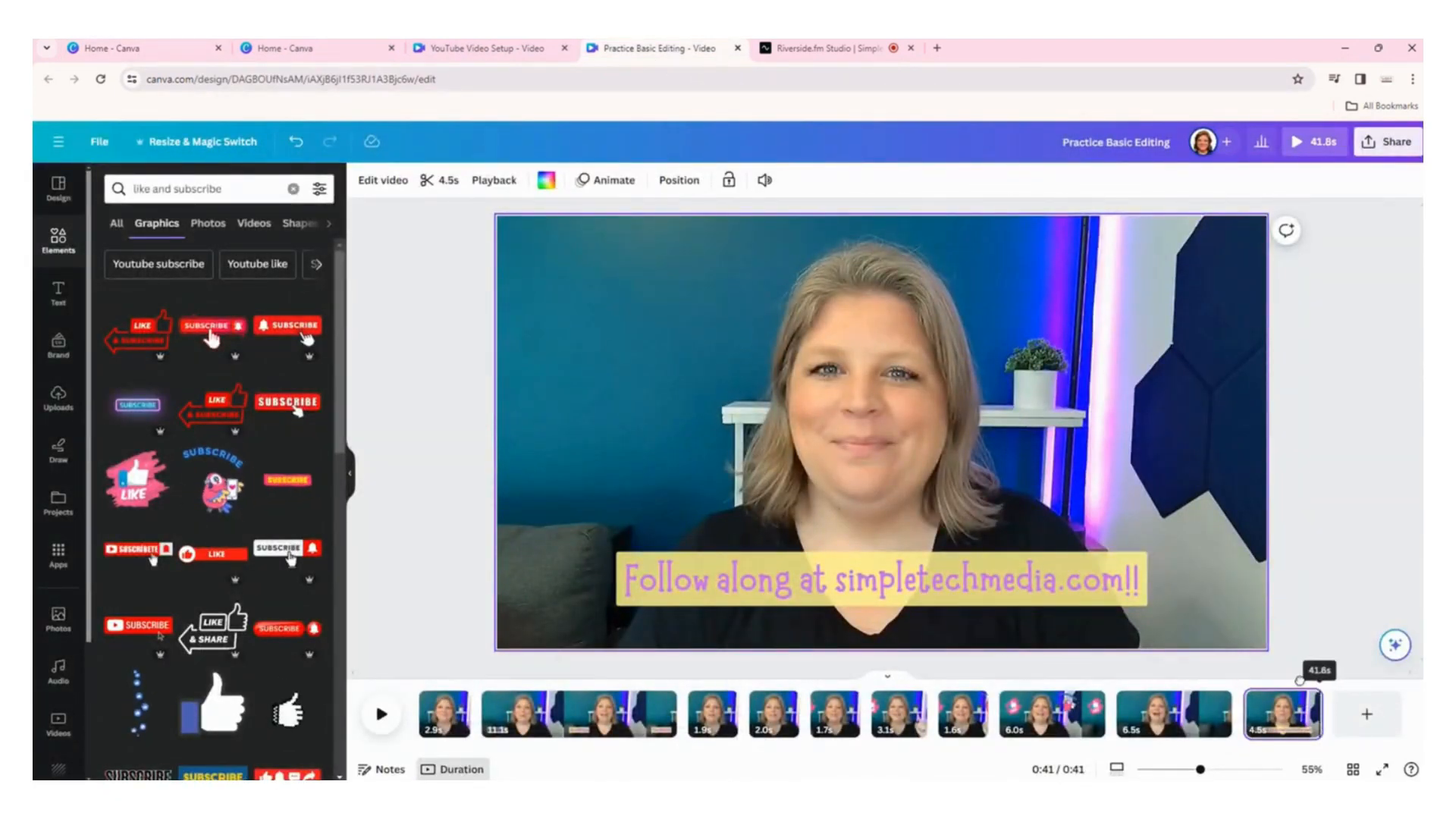
Find happy music in the audio library and add the "Happy Whistling Ukulele" track to the timeline from the start of the video.
left_click(405, 633)
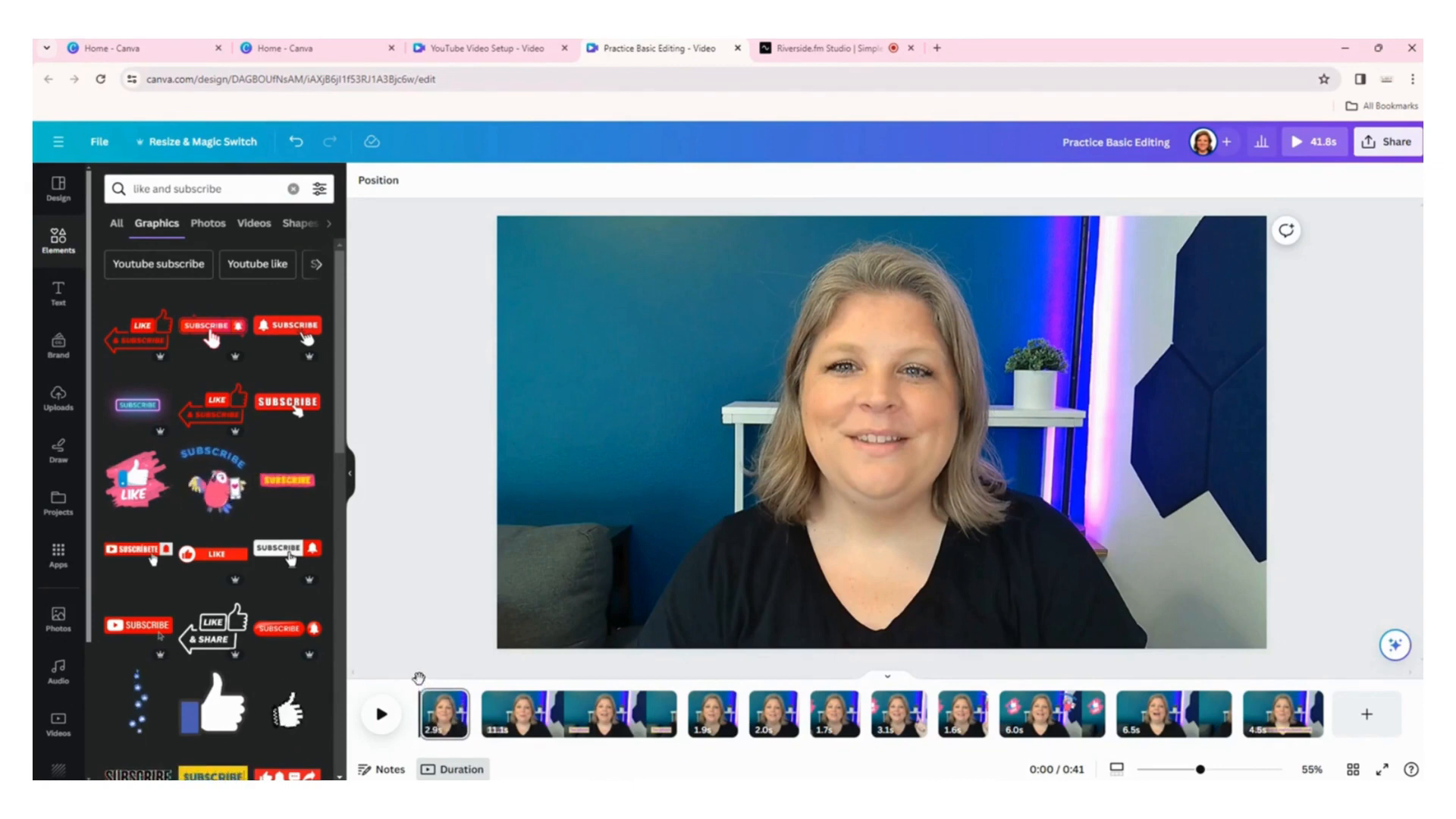
mouse_move(420, 678)
left_mouse_down()
mouse_move(462, 679)
mouse_move(409, 681)
left_mouse_up()
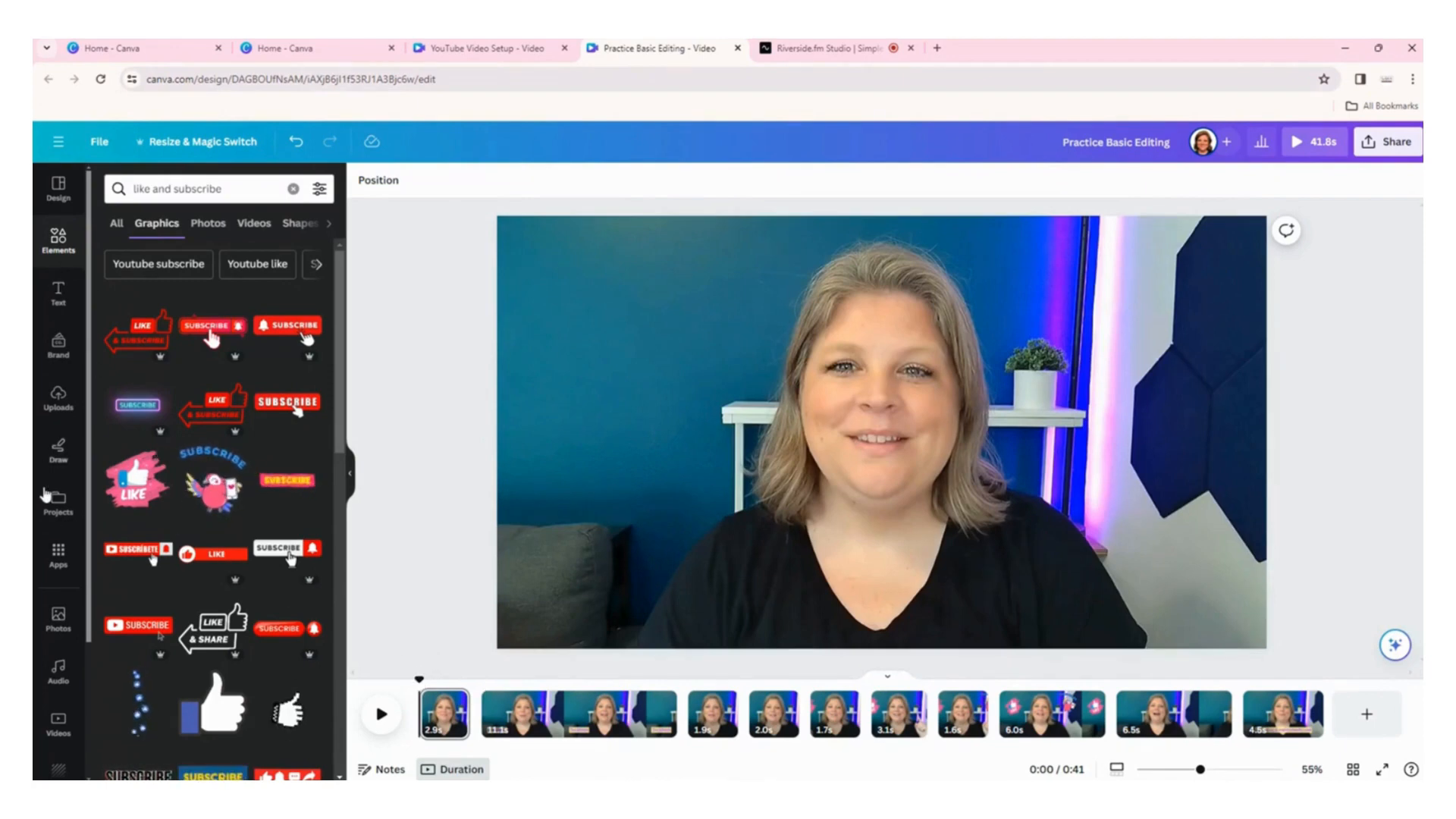
left_click(60, 670)
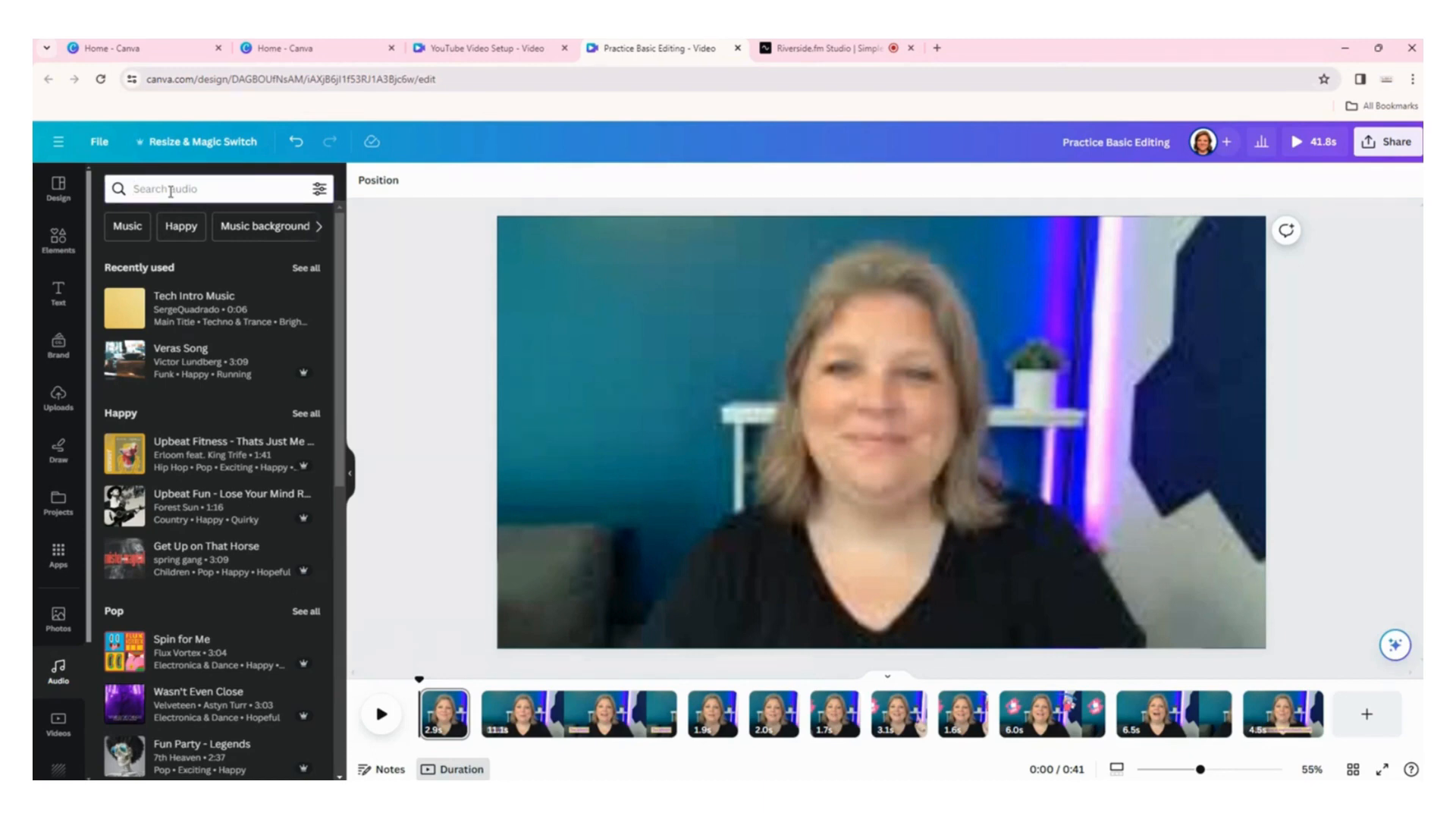
left_click(188, 231)
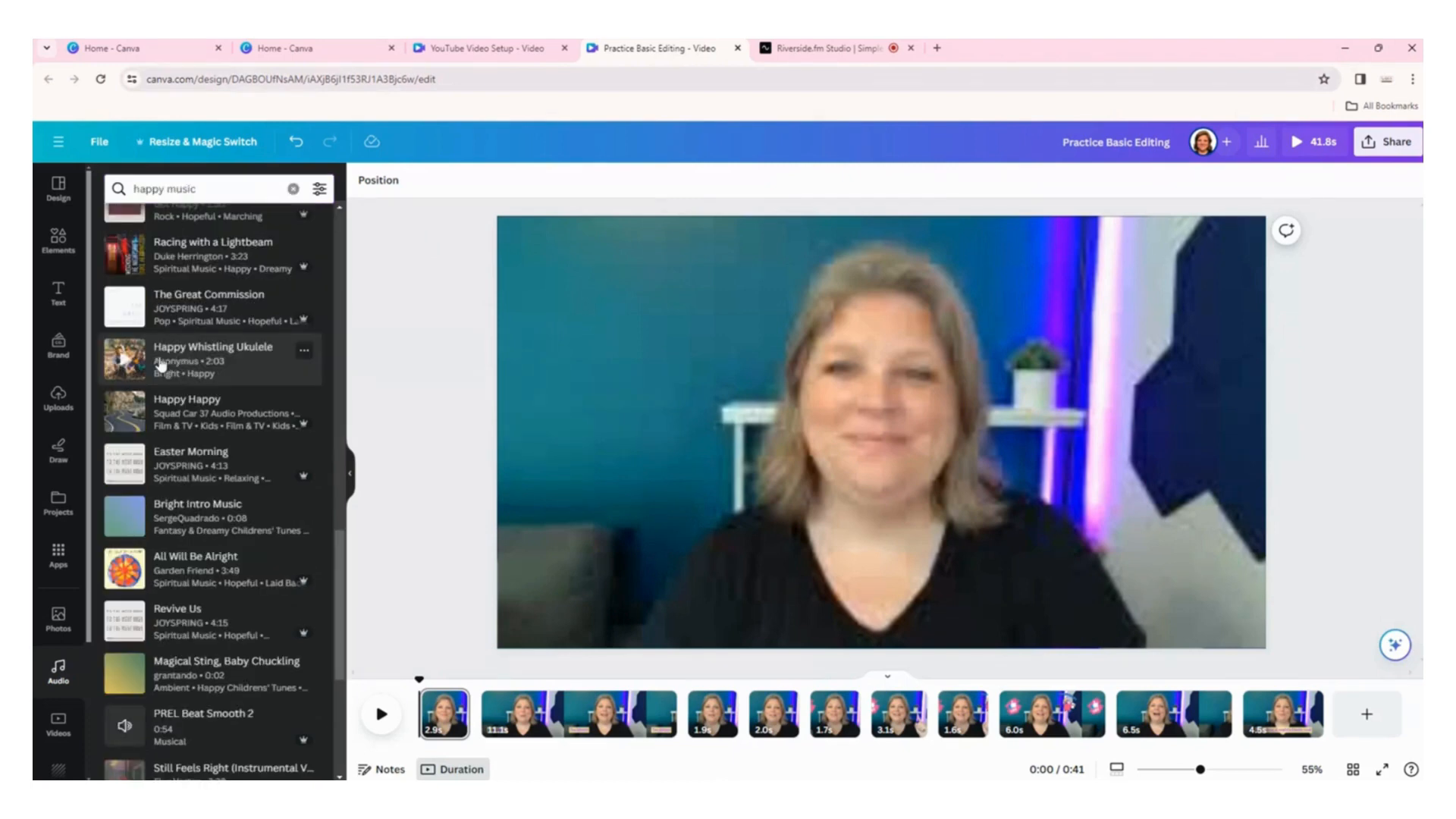
left_click_drag(177, 377, 419, 733)
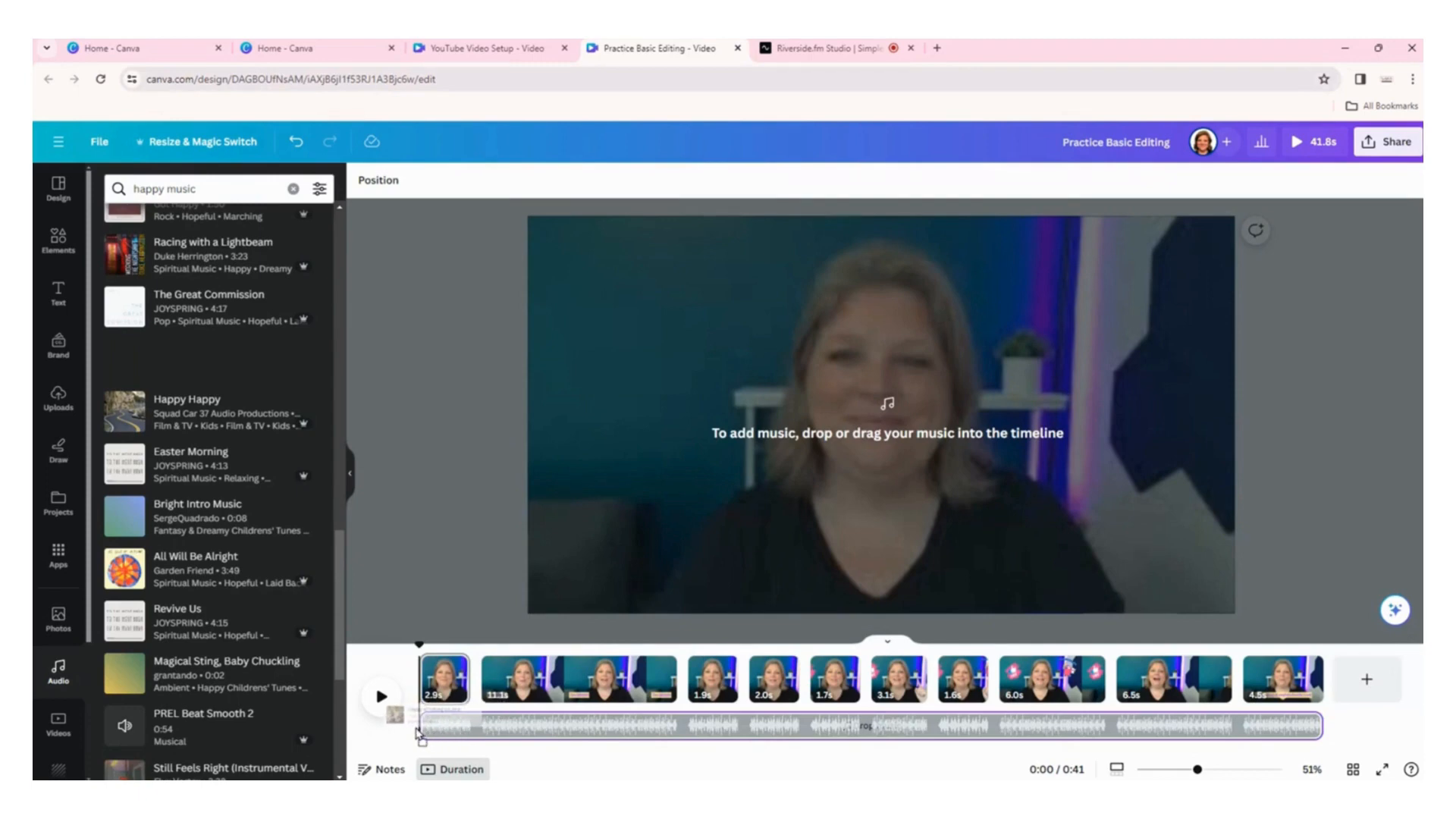
left_click_drag(417, 732, 419, 733)
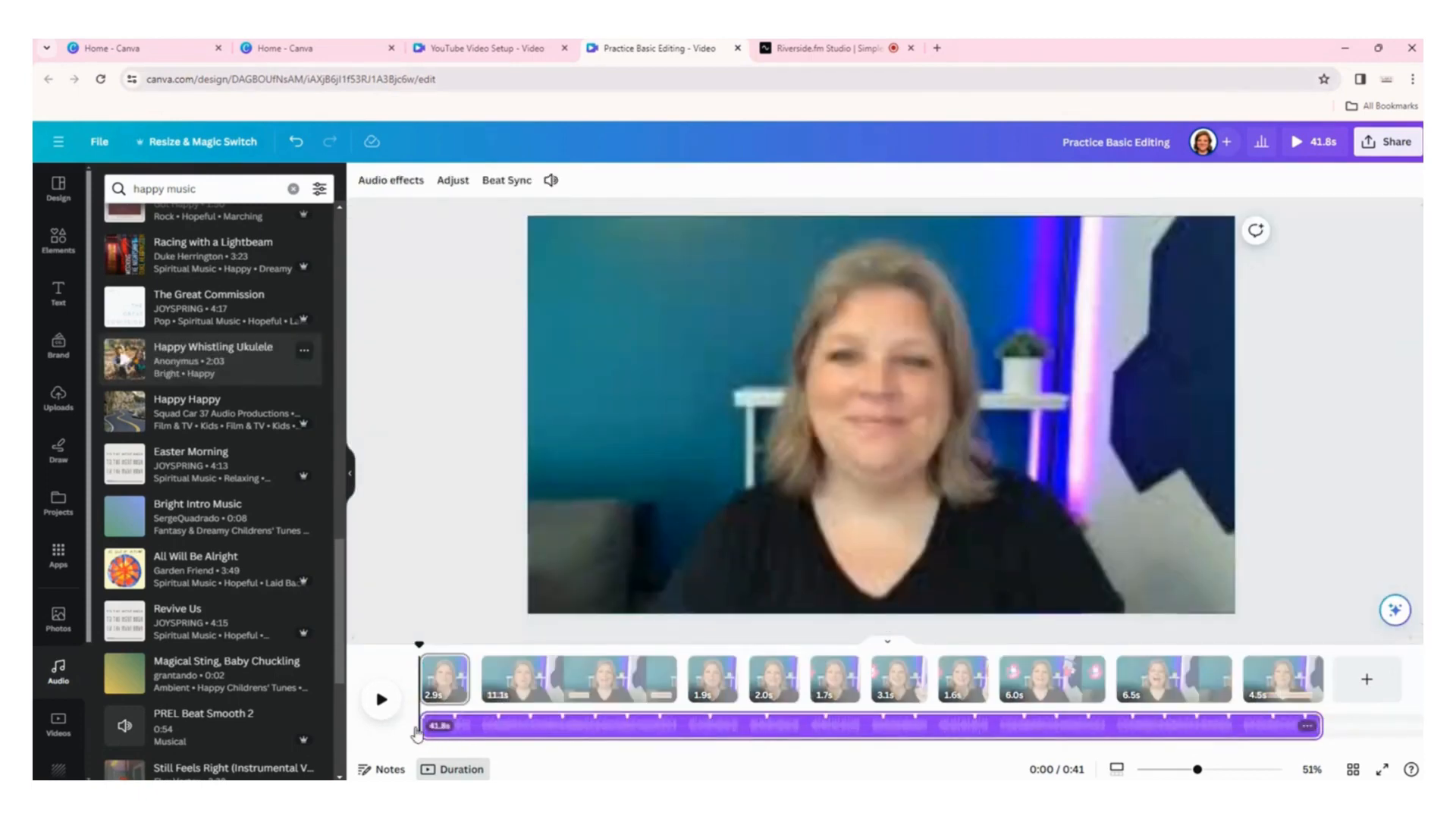
Play the opening seconds with the added music, and move the playhead back to 0:02.
left_click(380, 701)
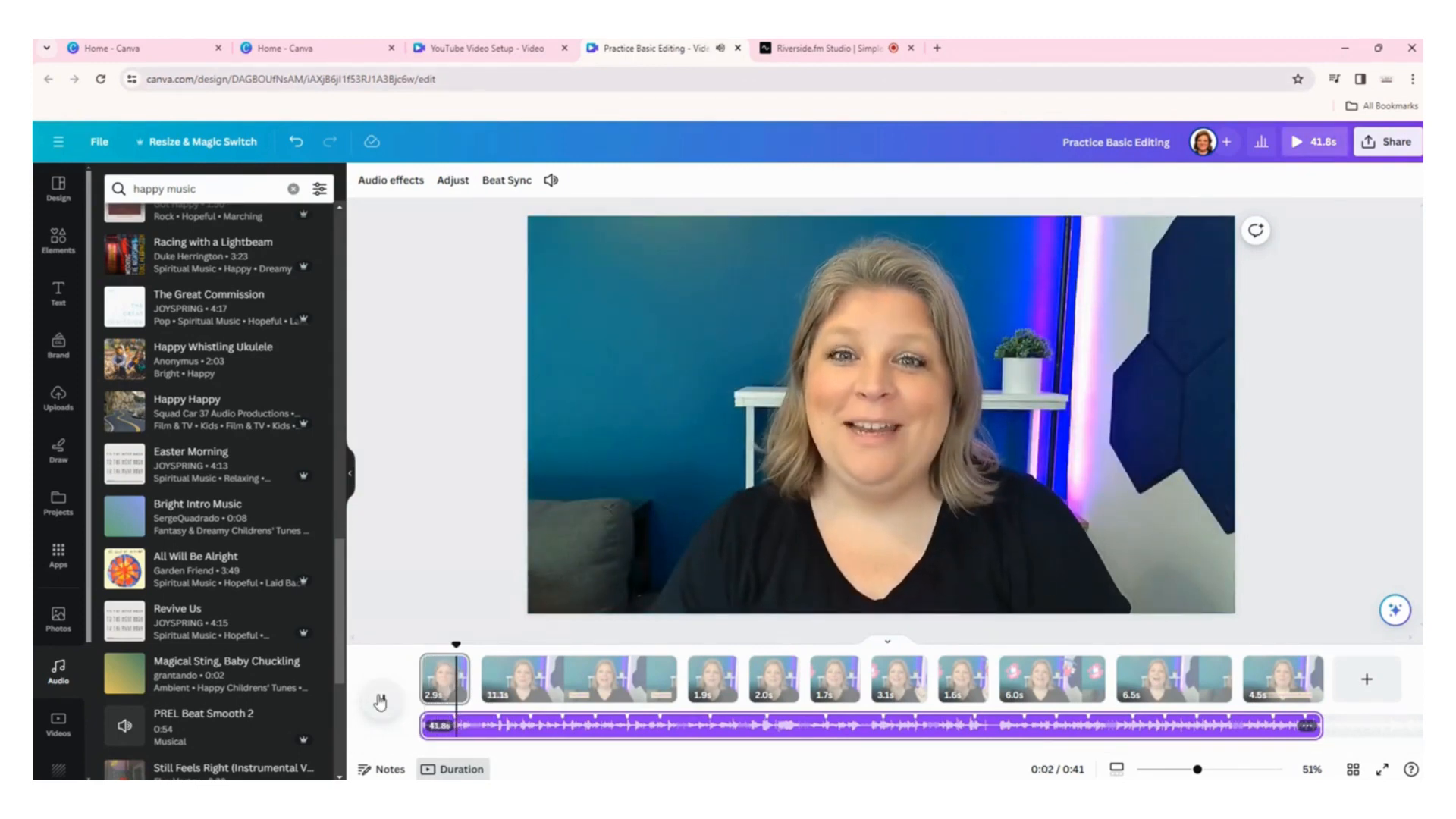
left_click(380, 701)
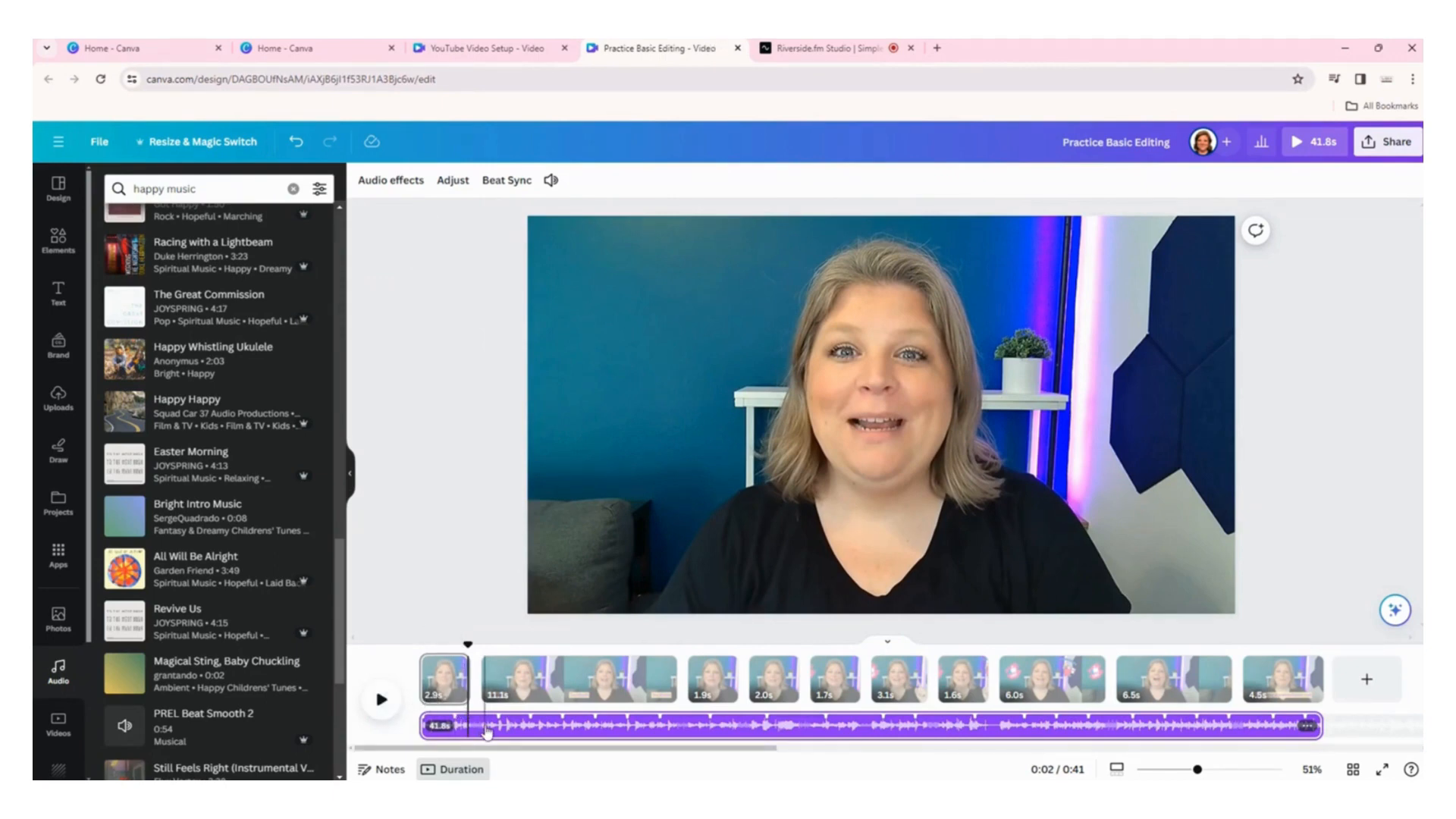
left_click(487, 731)
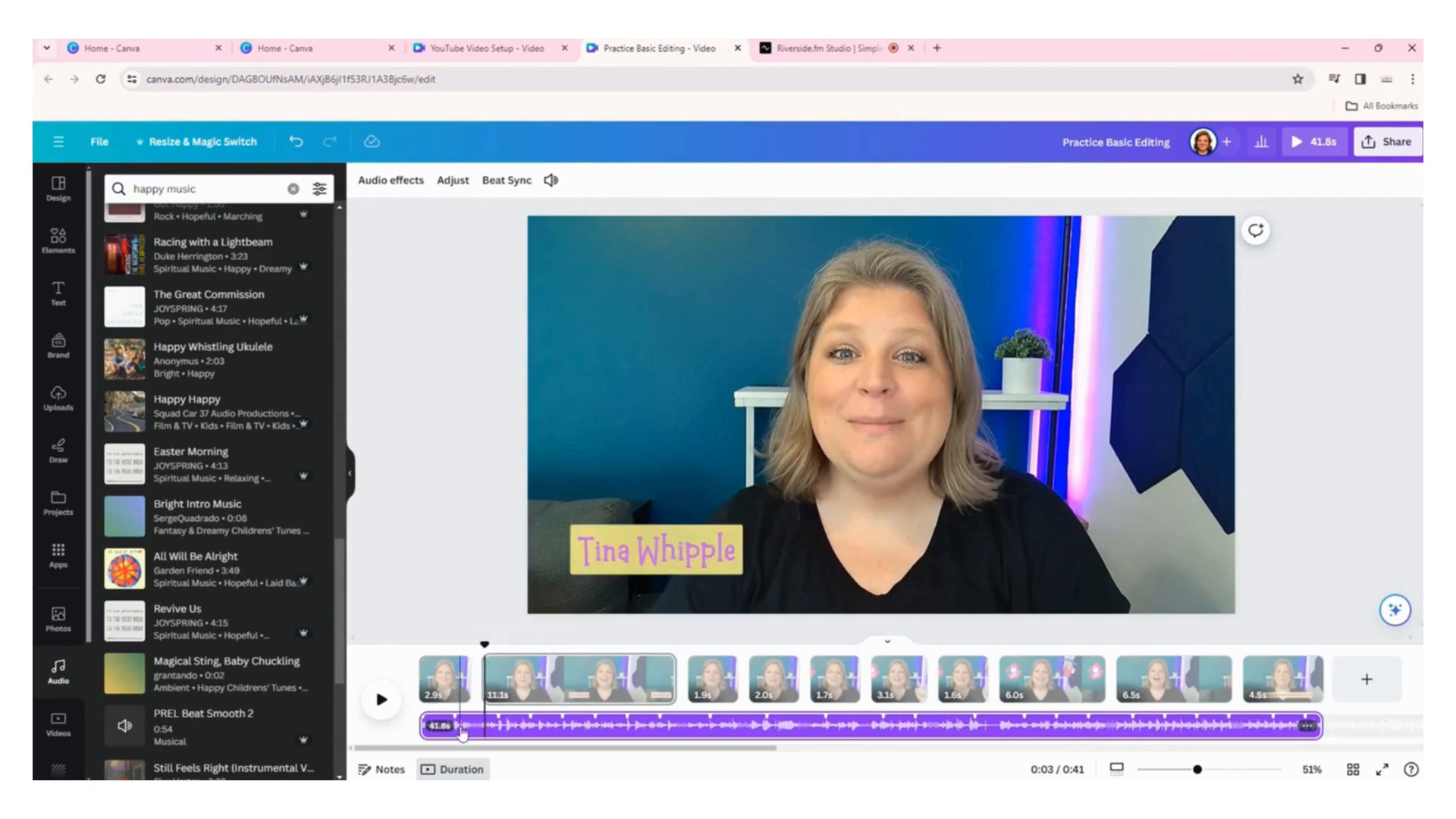
left_click(461, 730)
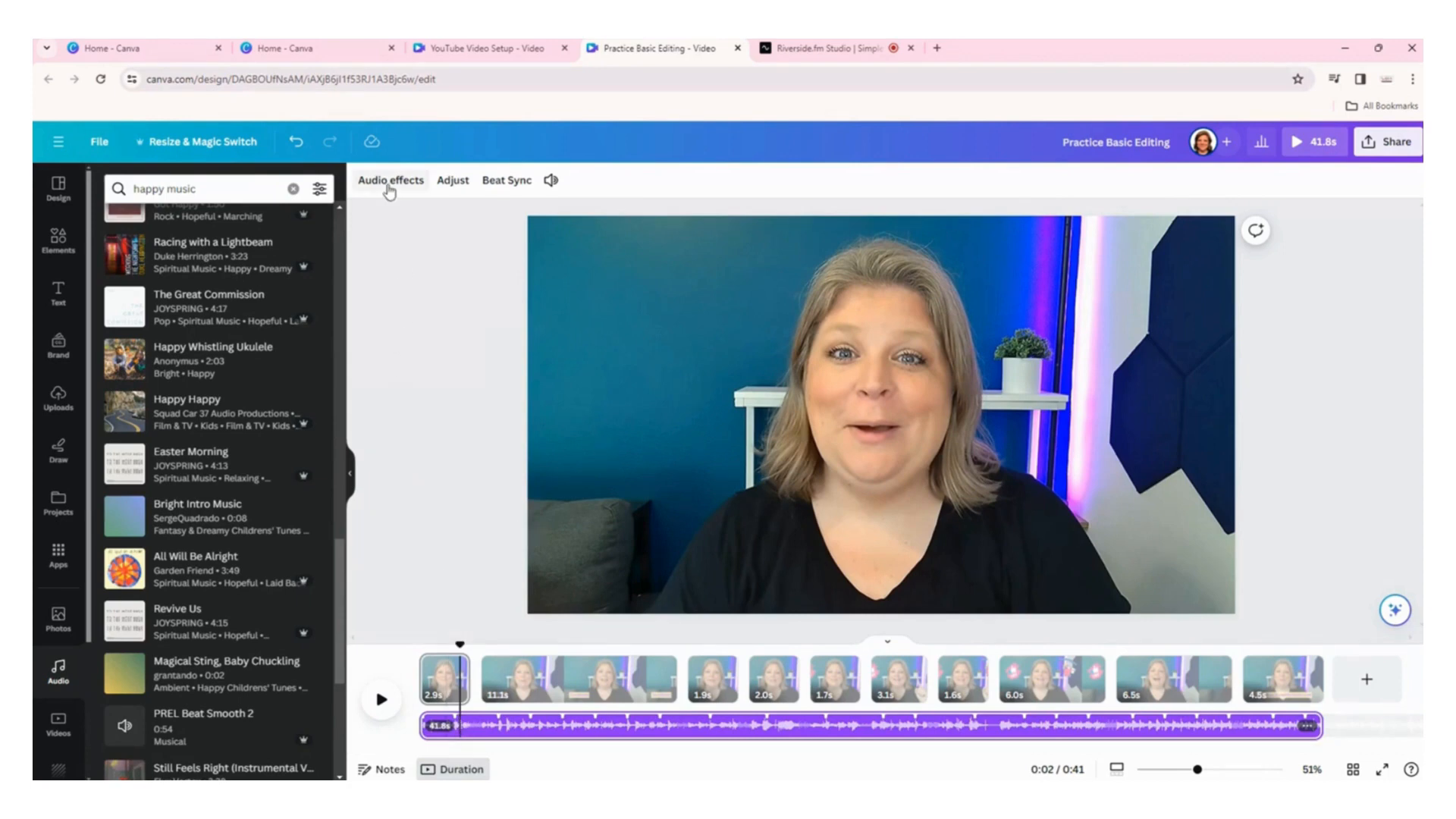
Apply a 2.0-second fade in and a 2.0-second fade out to the music track.
left_click(389, 182)
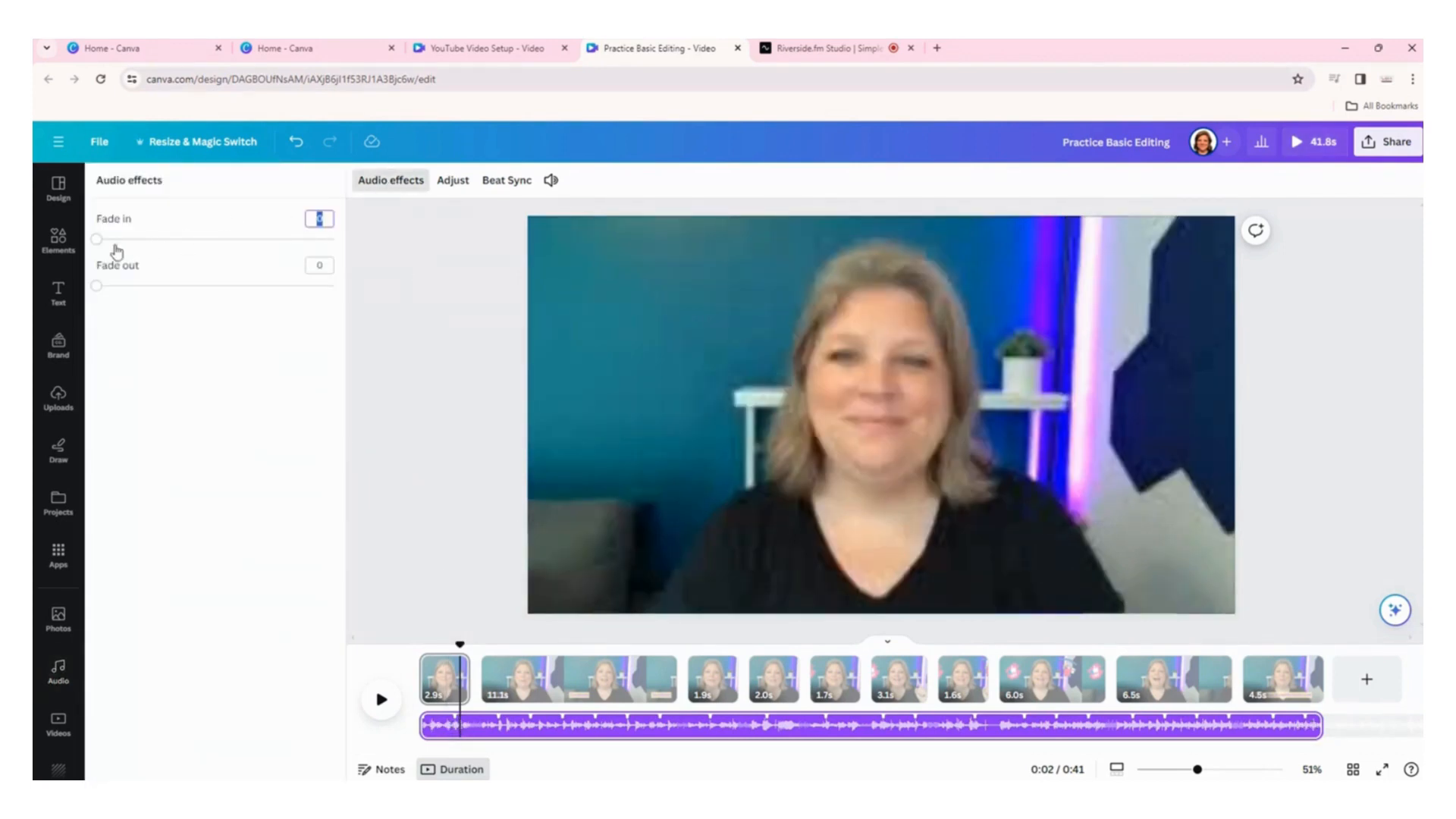
left_click_drag(100, 247, 197, 253)
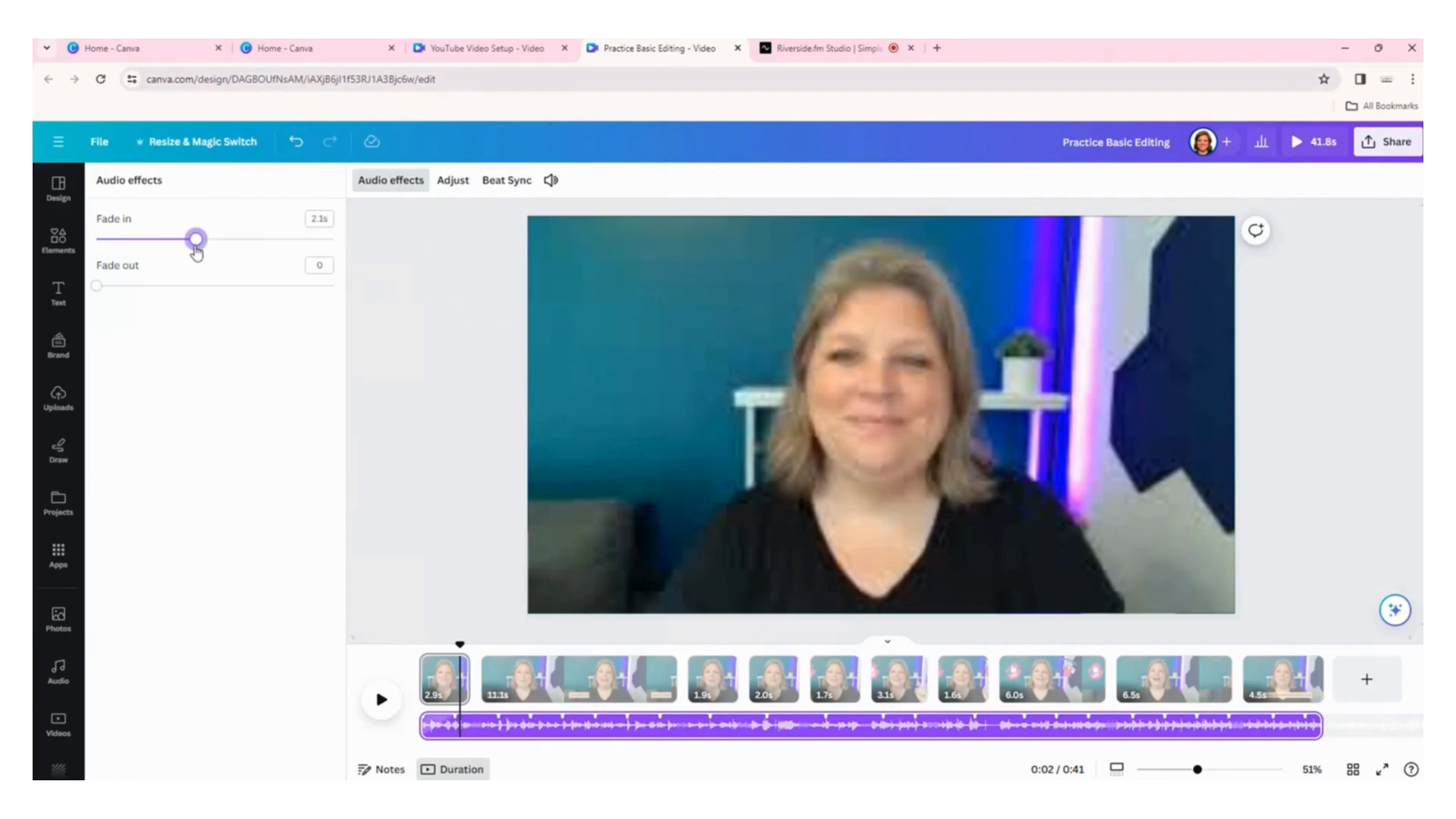
left_click_drag(97, 292, 153, 289)
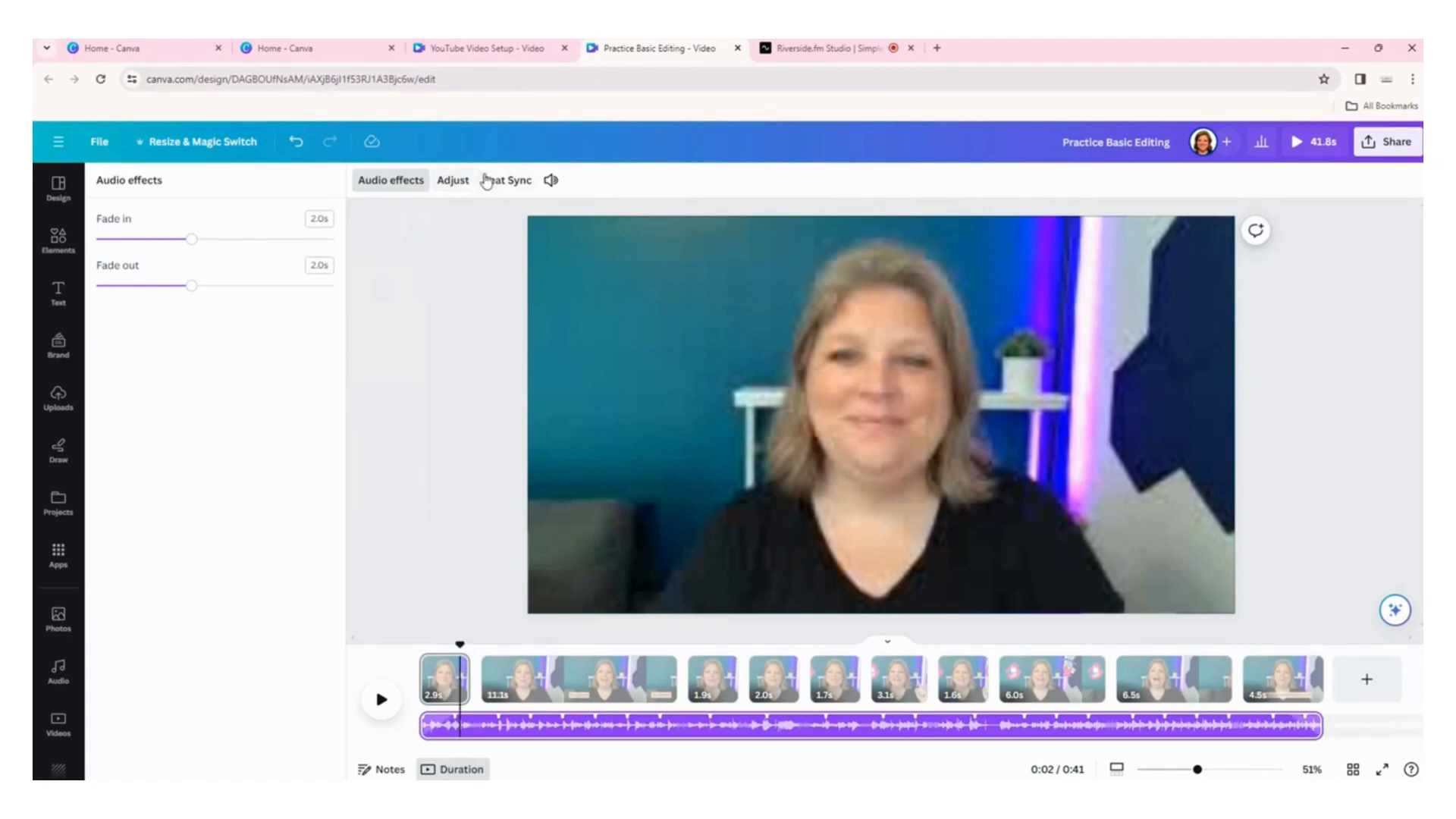
View the Beat Sync options for the music track and set its volume to 20.
left_click(498, 186)
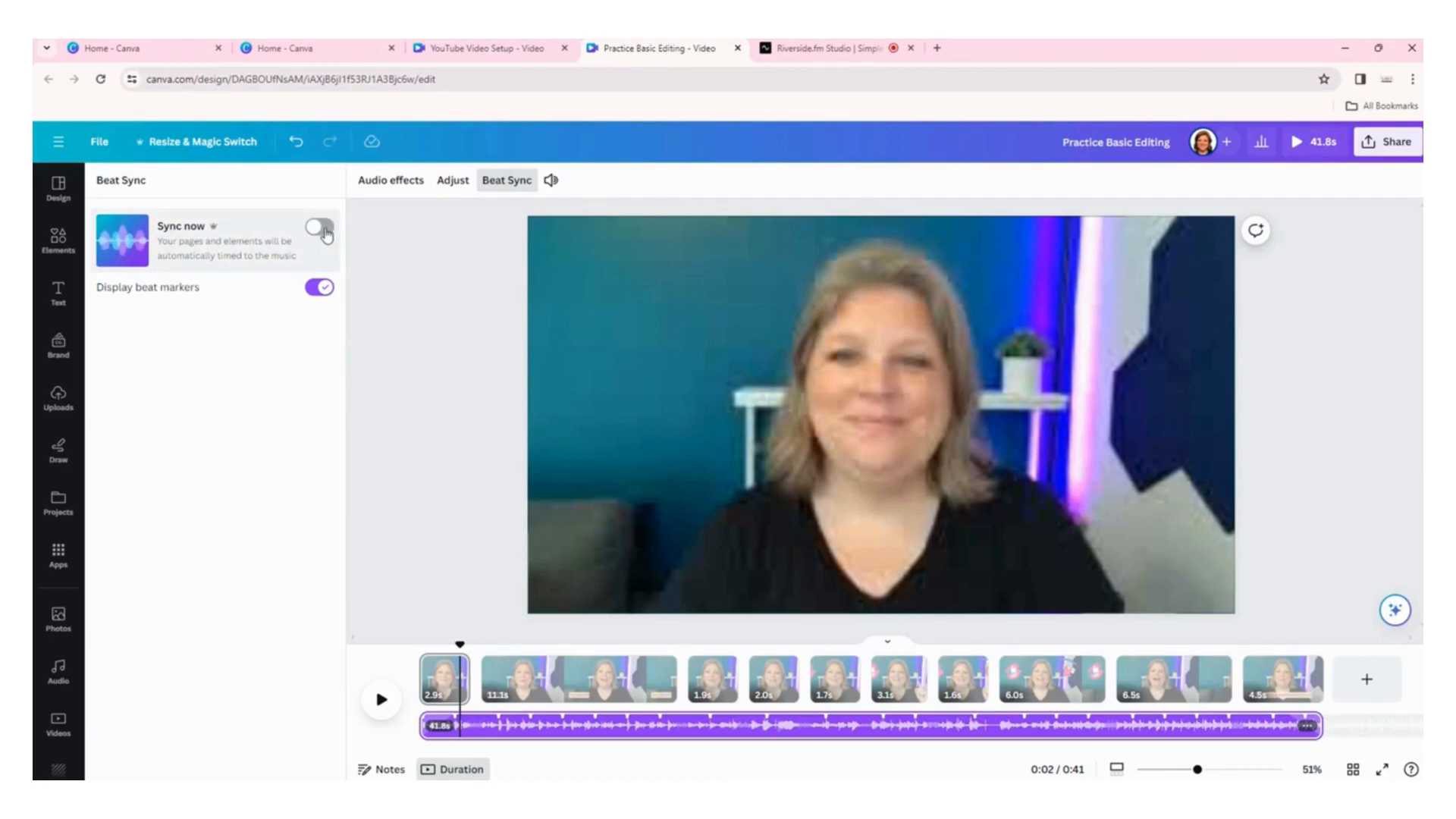
left_click(551, 184)
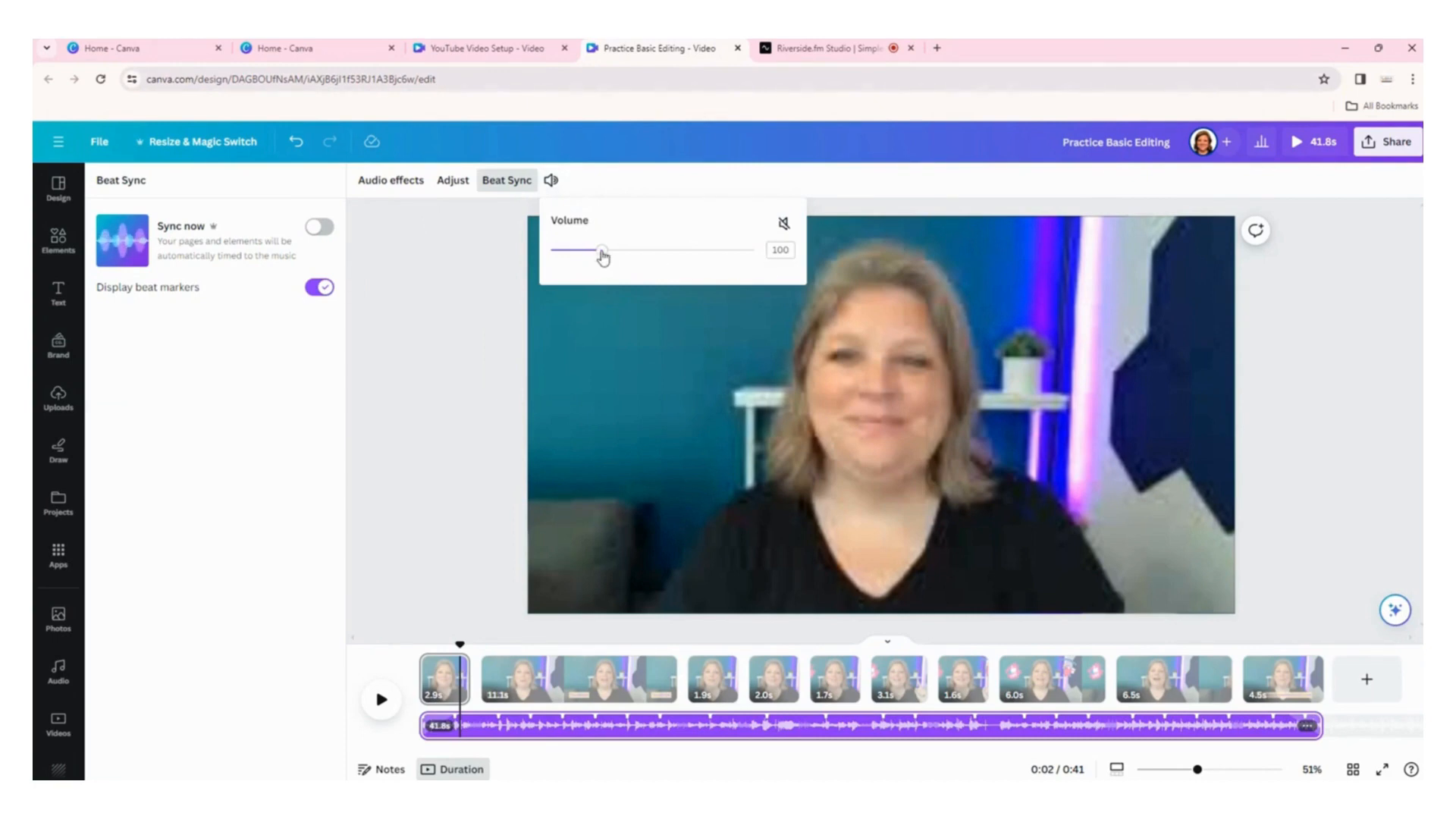
left_click_drag(603, 256, 565, 258)
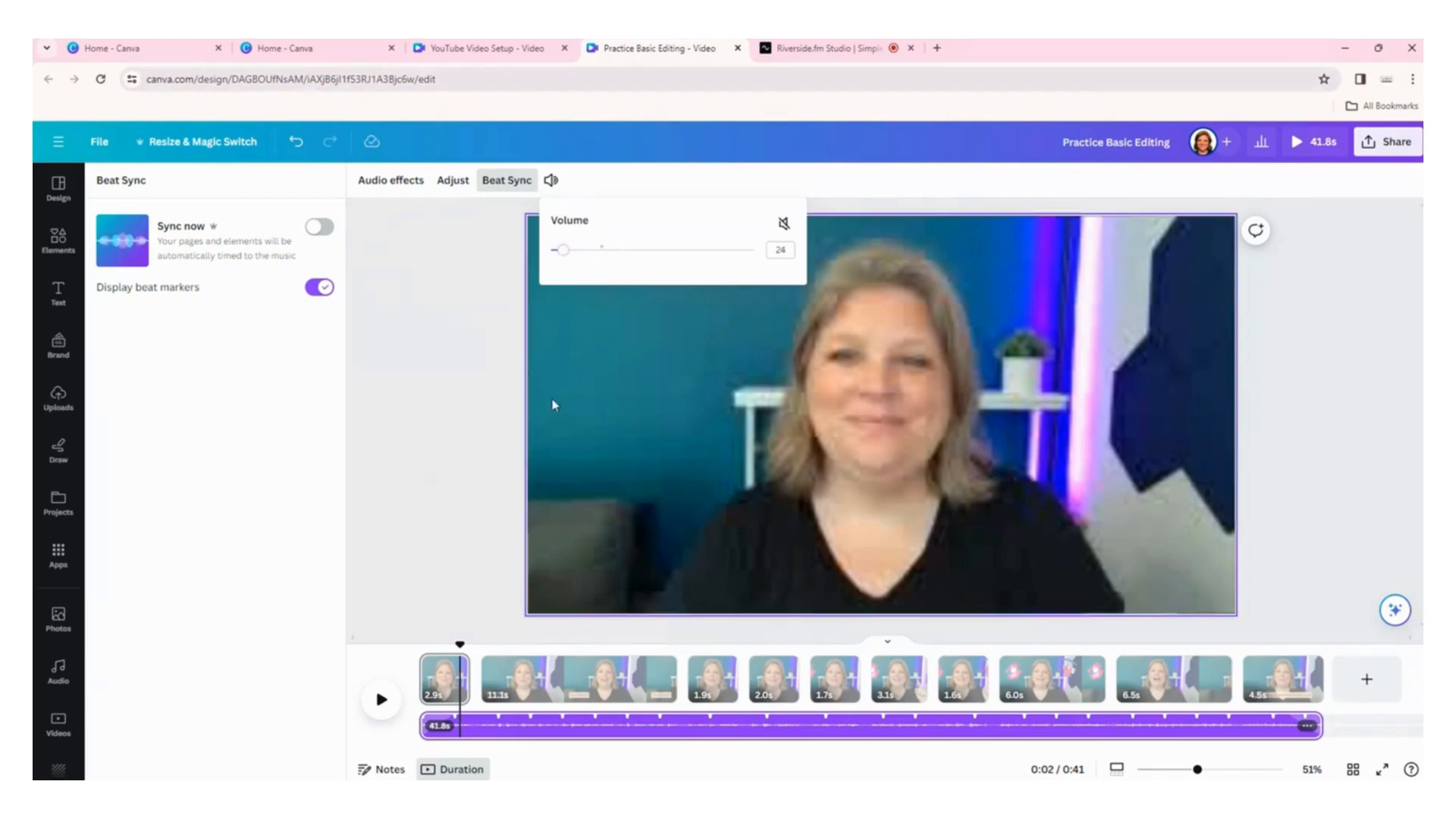
left_click(787, 250)
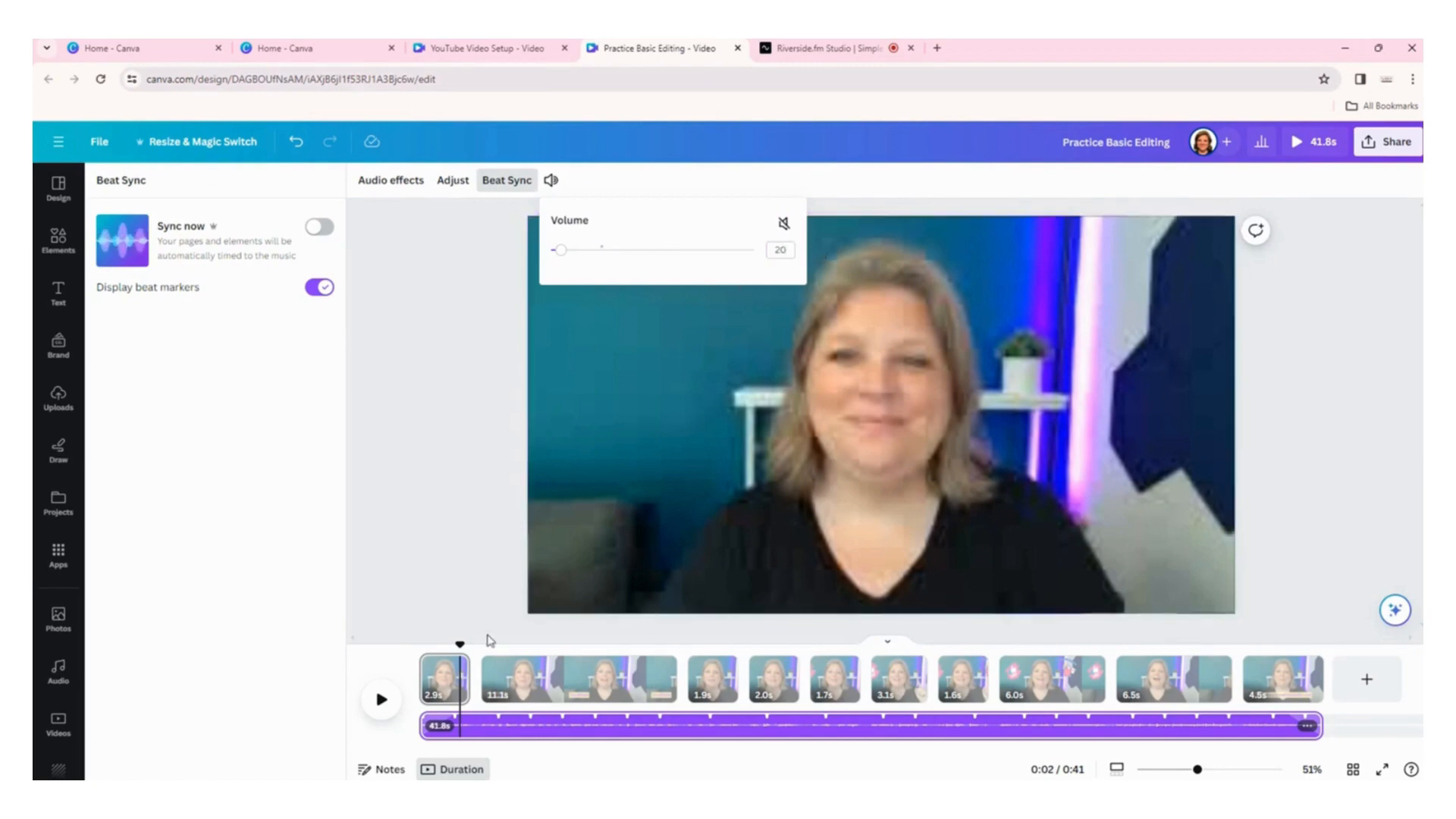
Play the video from the start to 0:25 to check the music level, and watch the full-window preview to the end.
left_click_drag(459, 644, 400, 666)
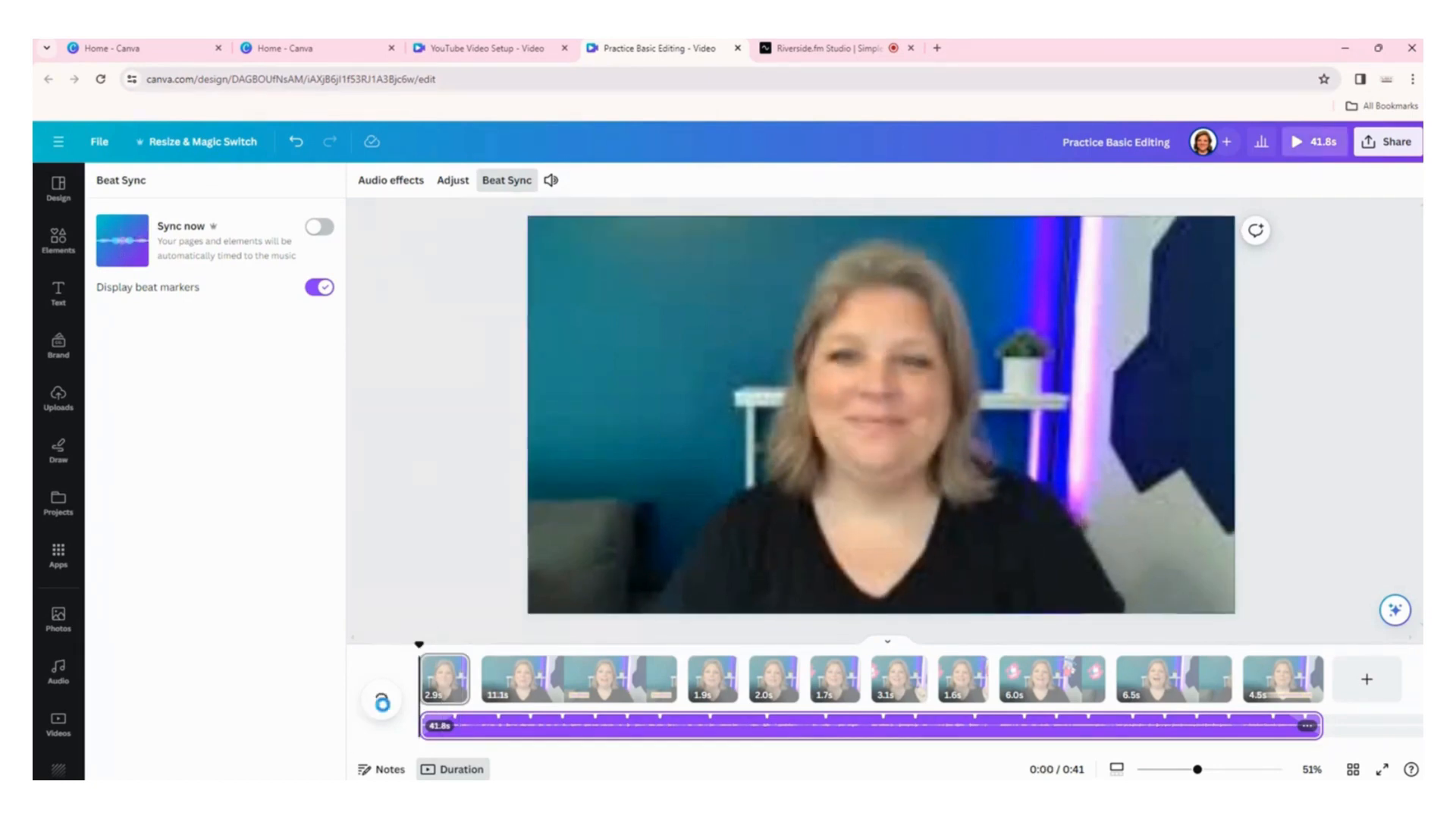
left_click(384, 709)
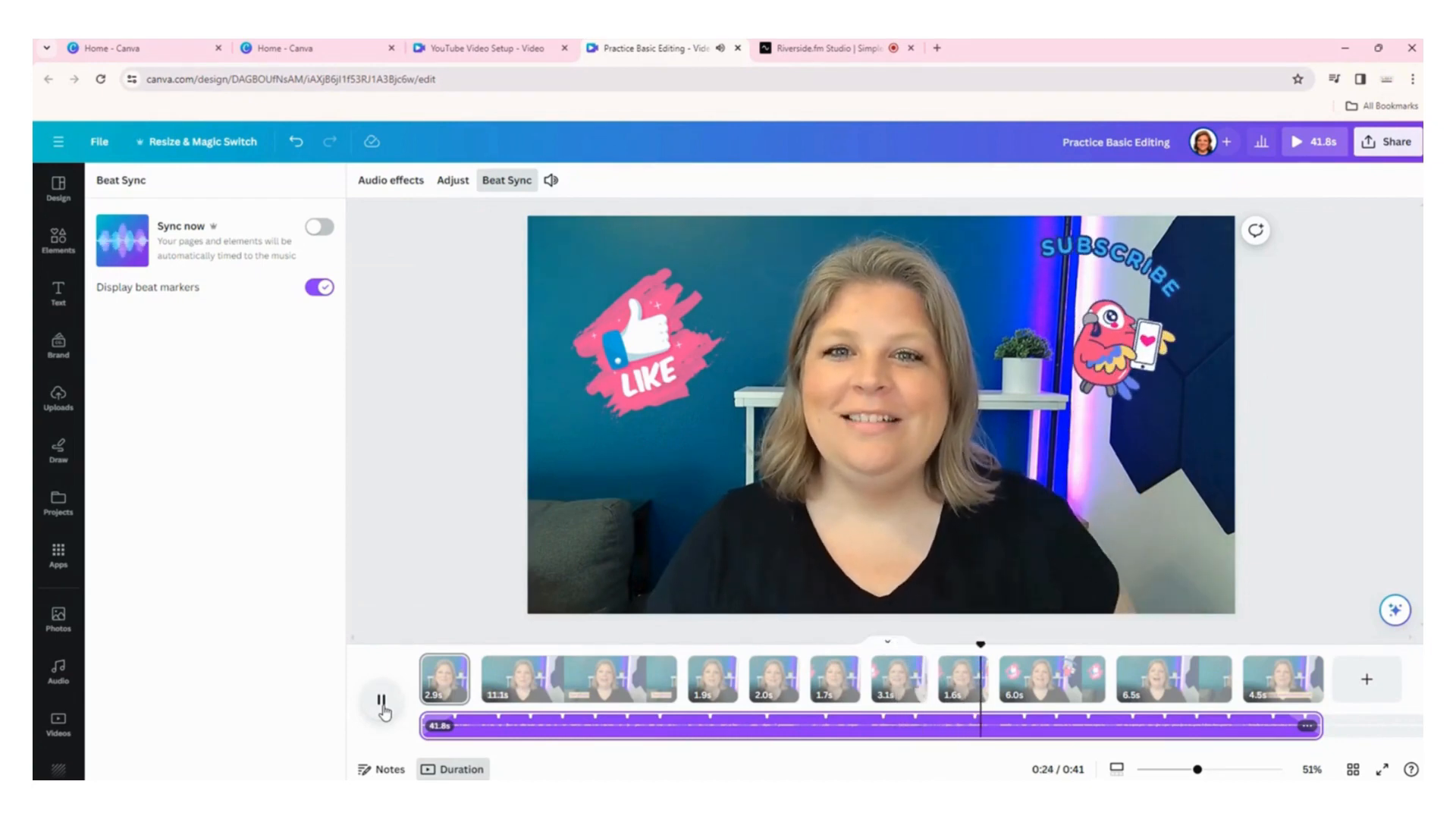
left_click(382, 704)
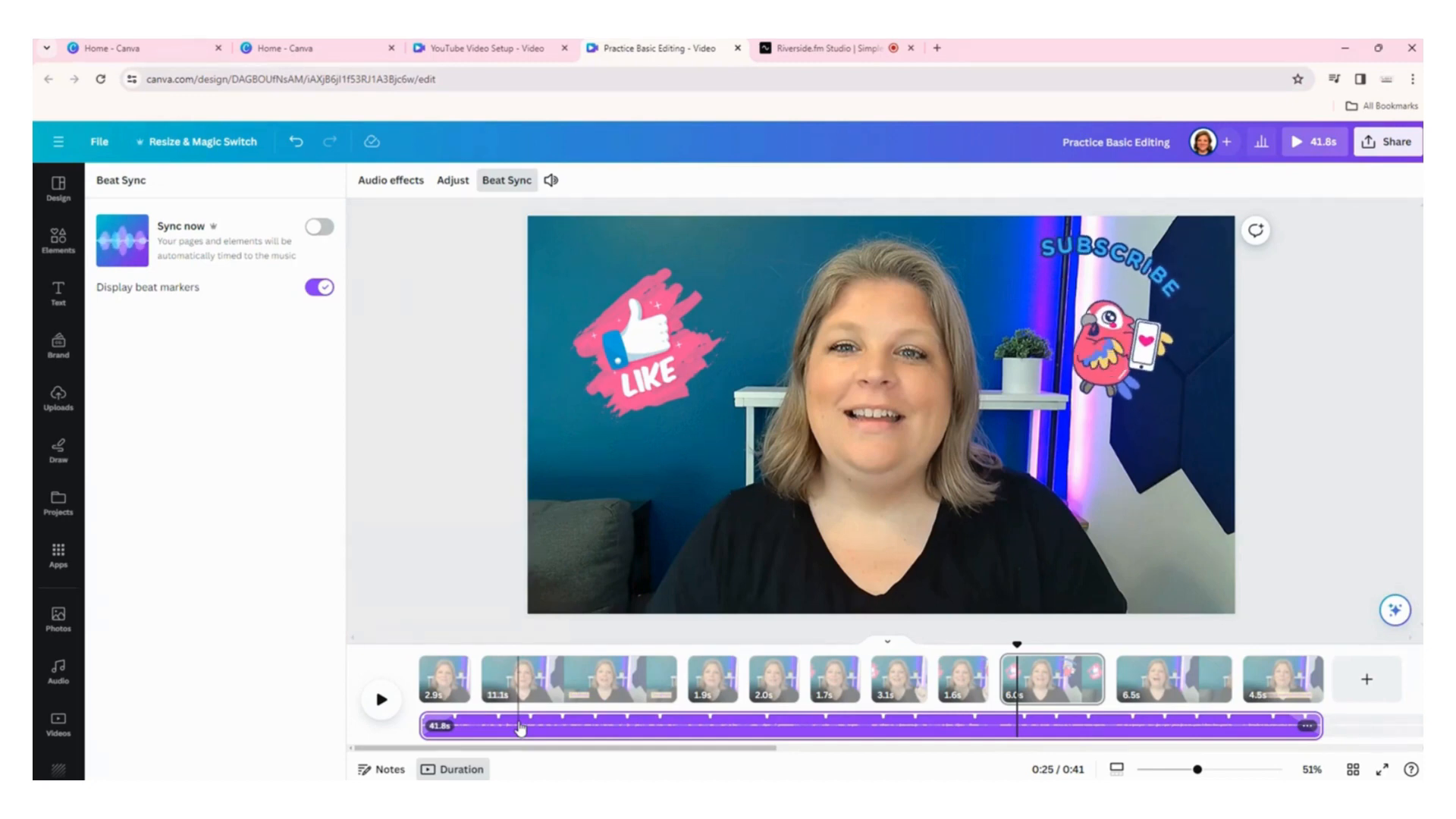
left_click(1318, 152)
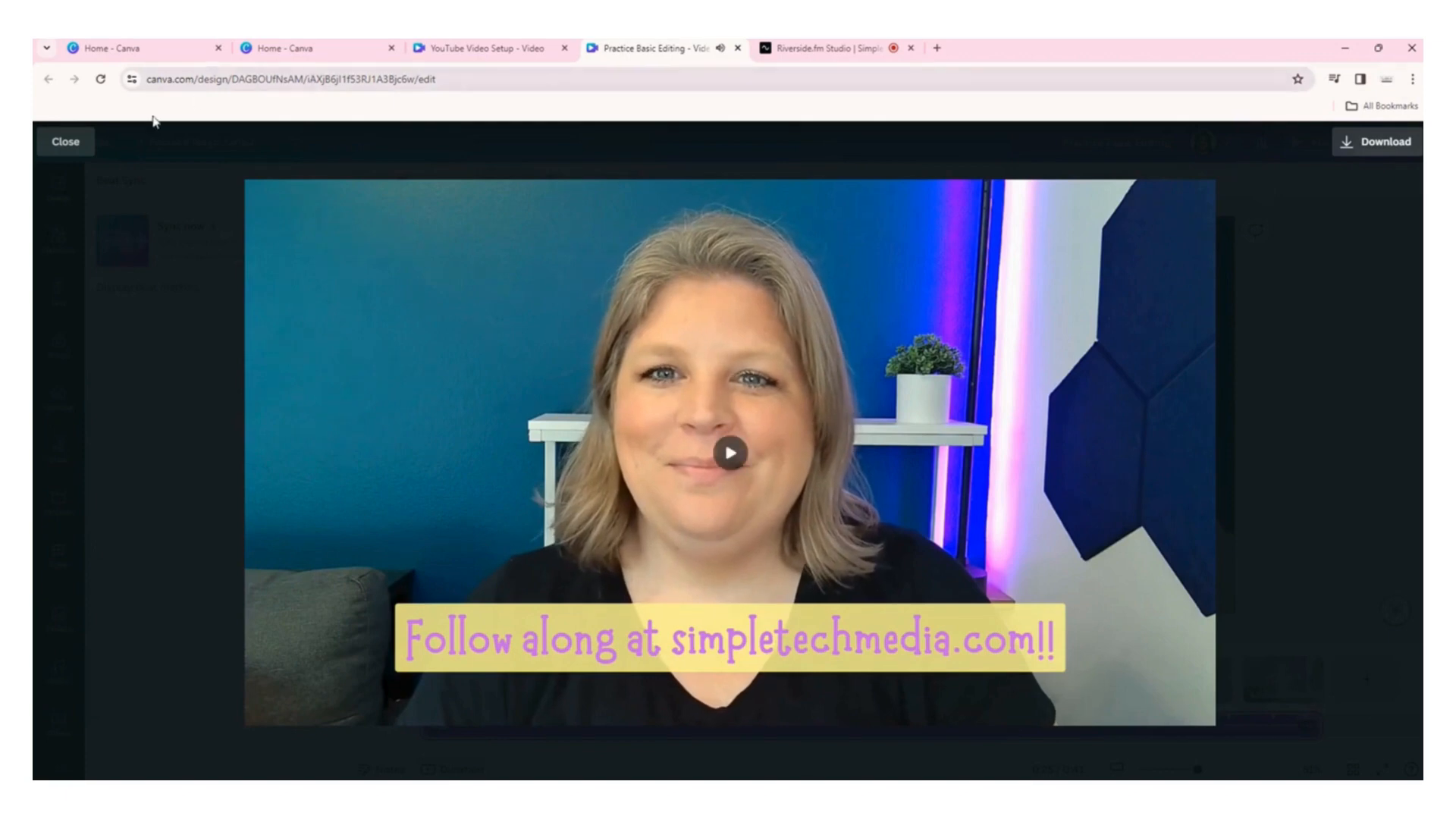
left_click(65, 142)
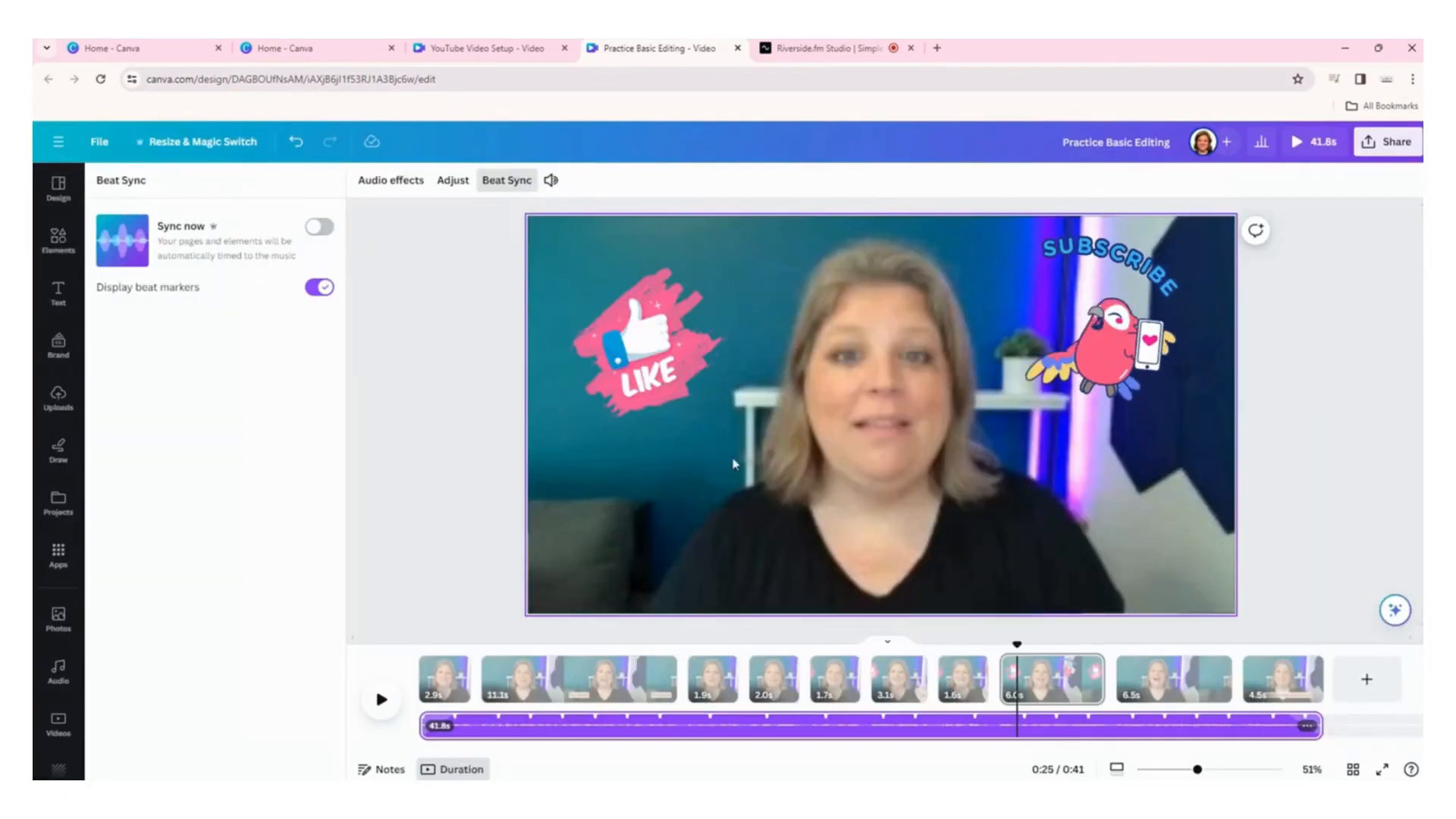
Set the music track's volume to 16 and play the section from 0:18 to 0:20 to check the balance.
left_click(819, 732)
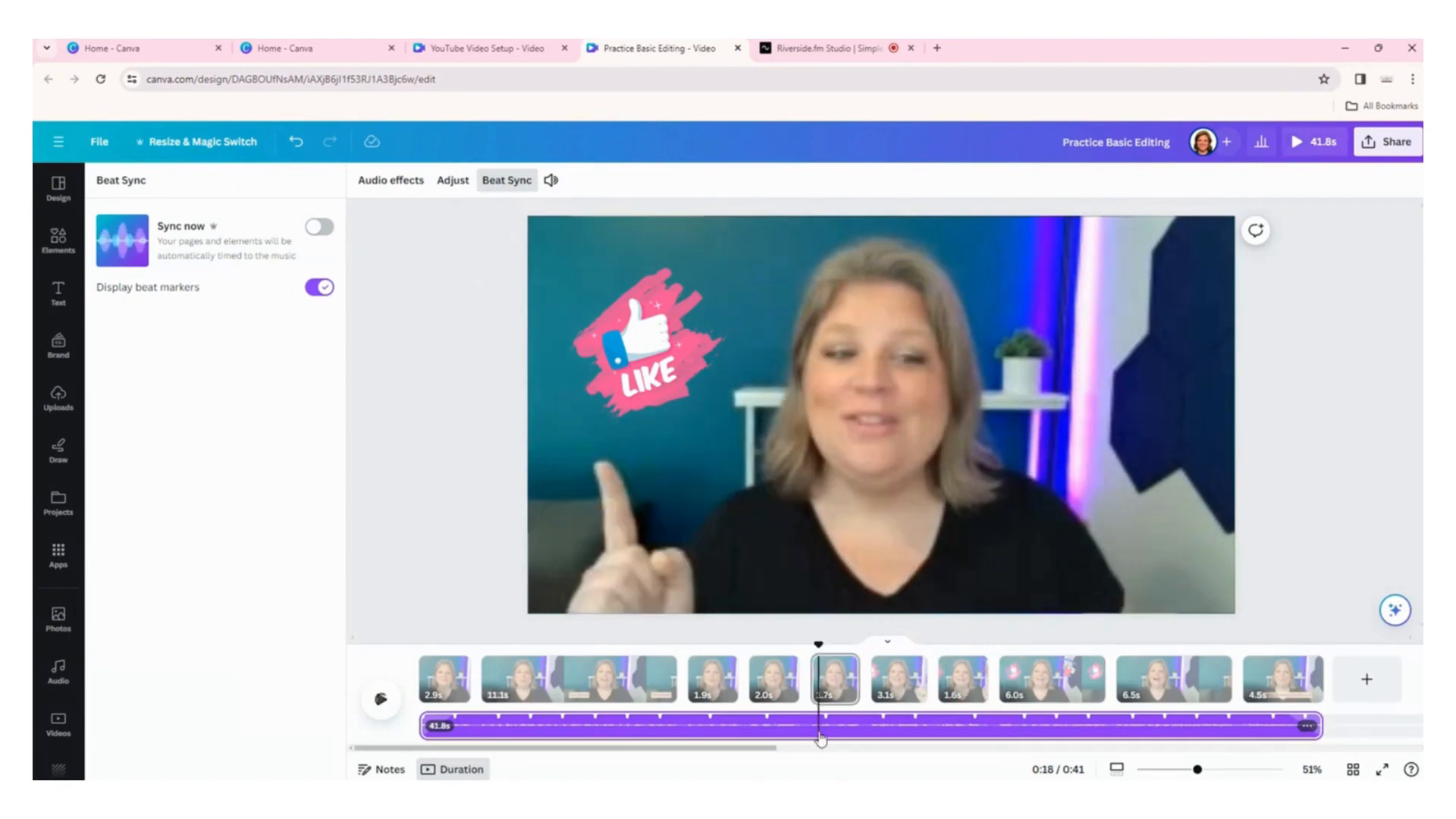
left_click(551, 180)
left_click(779, 251)
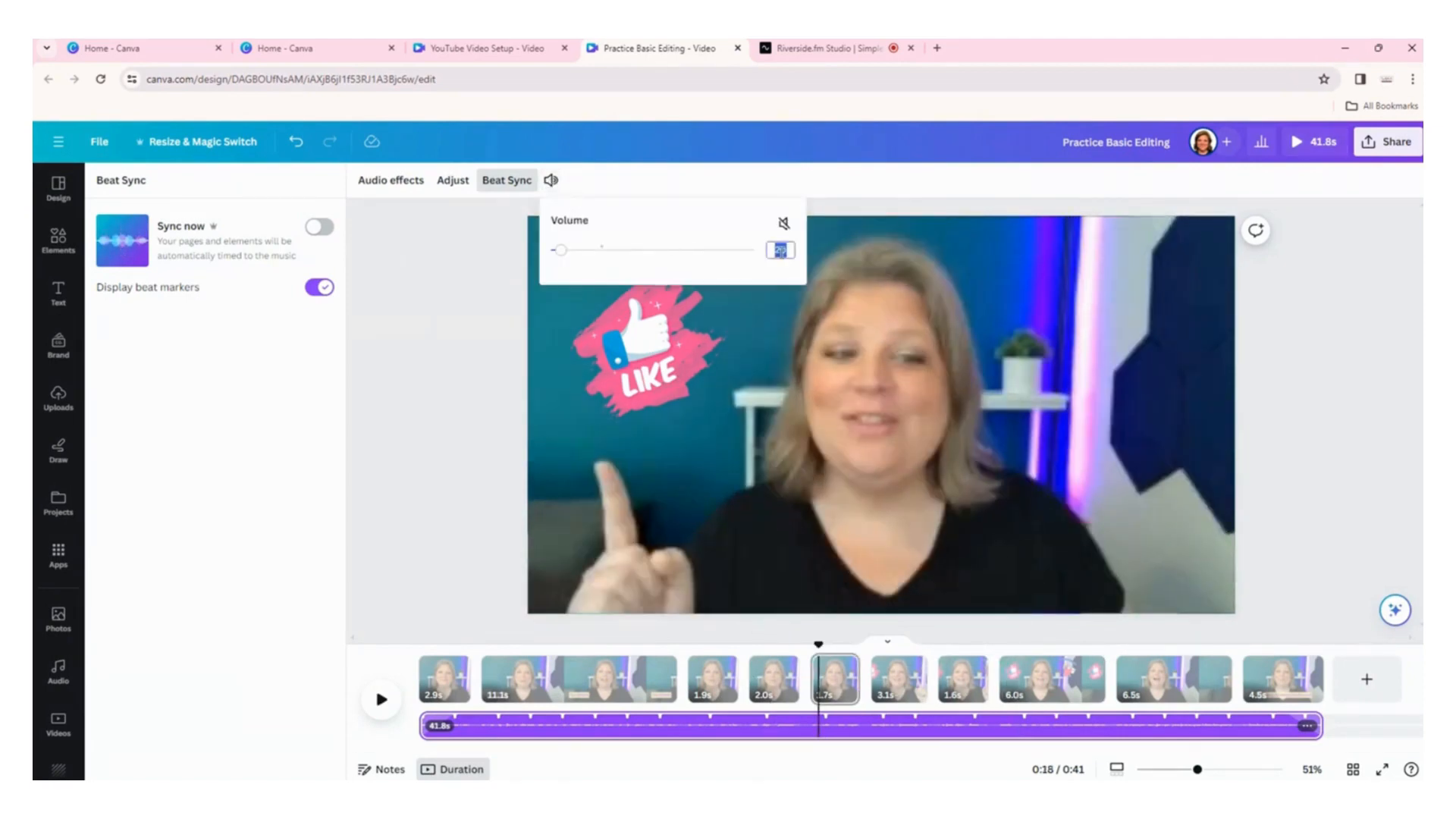
type("16")
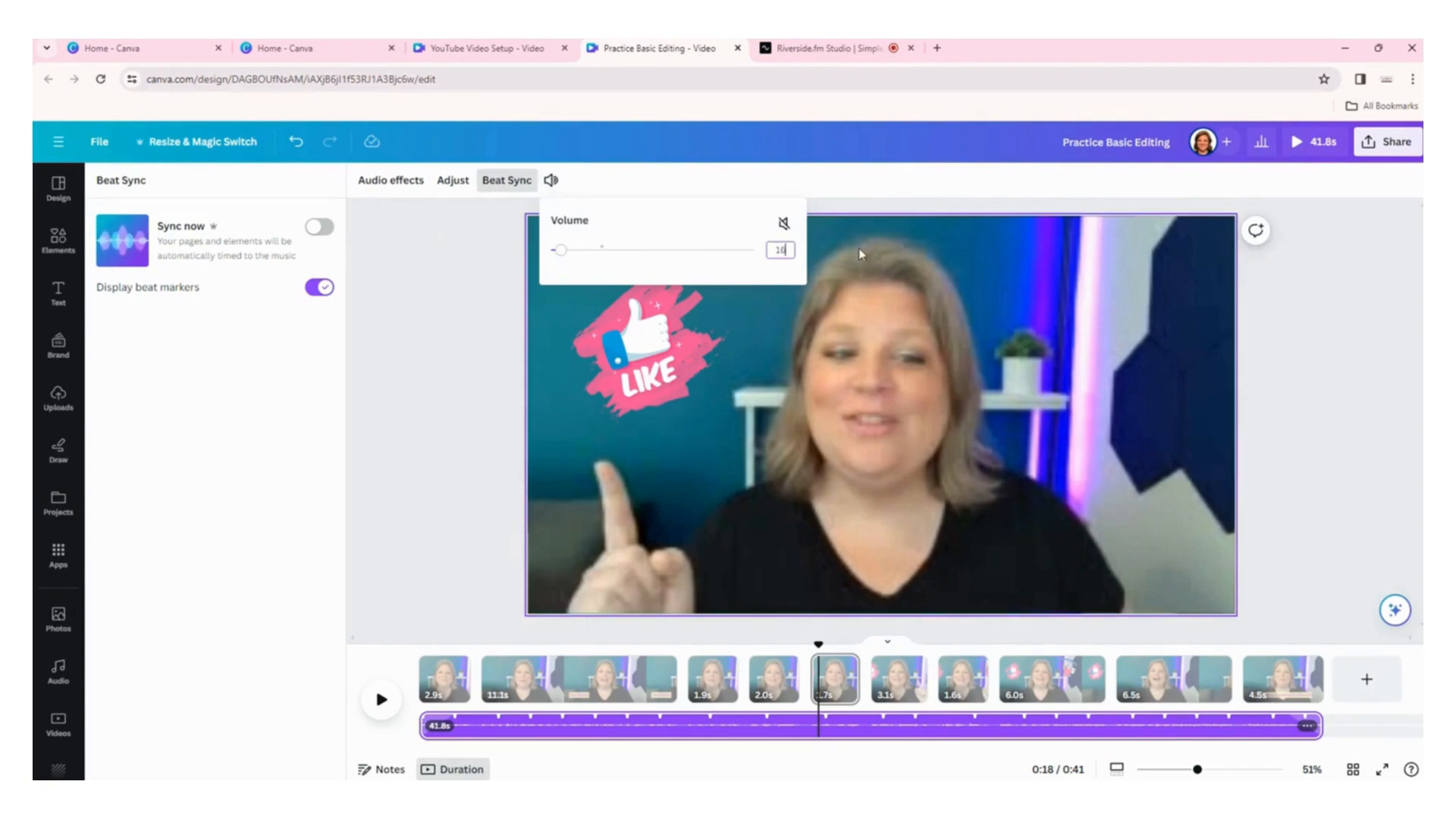
left_click(451, 377)
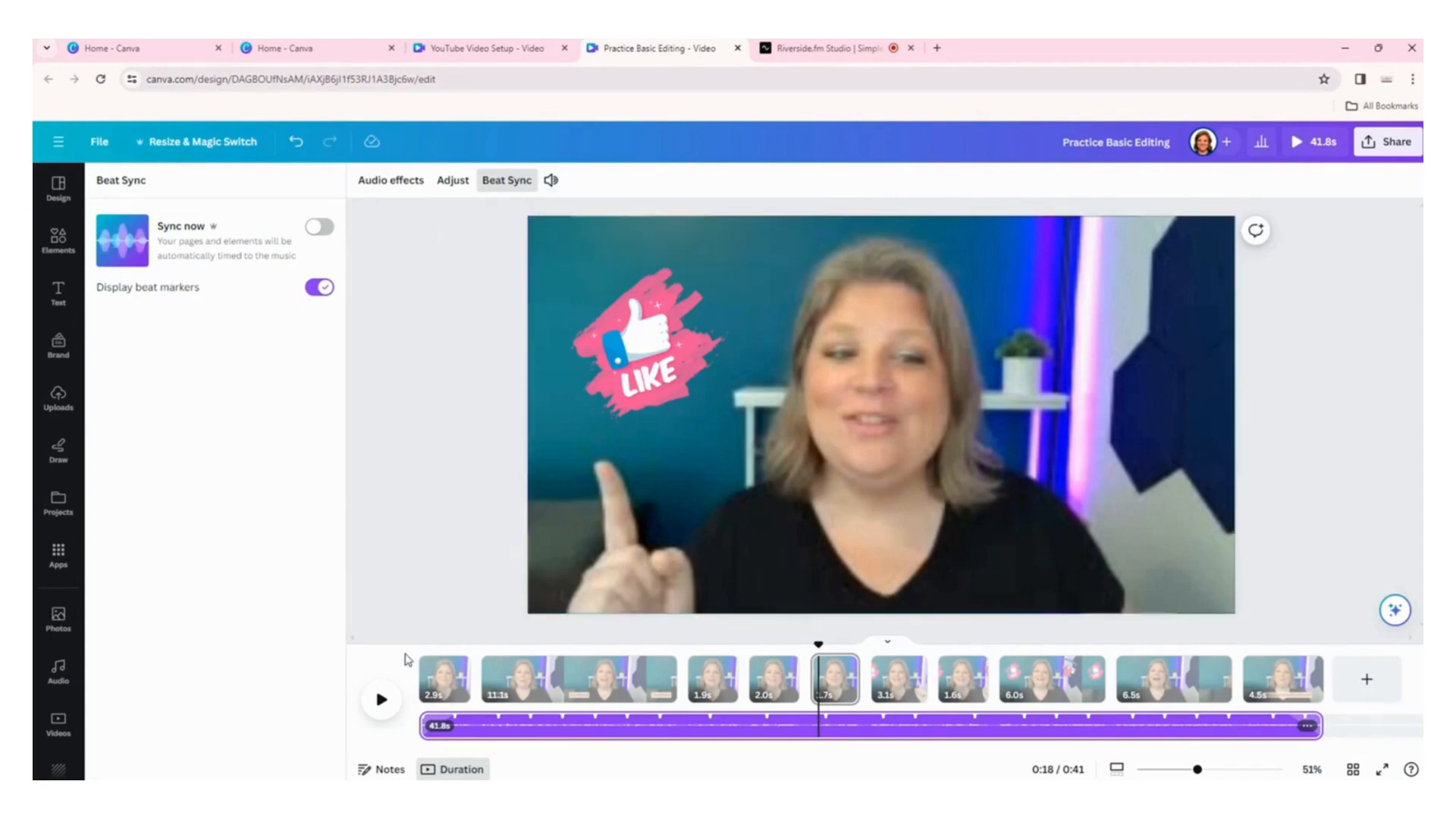
left_click(382, 699)
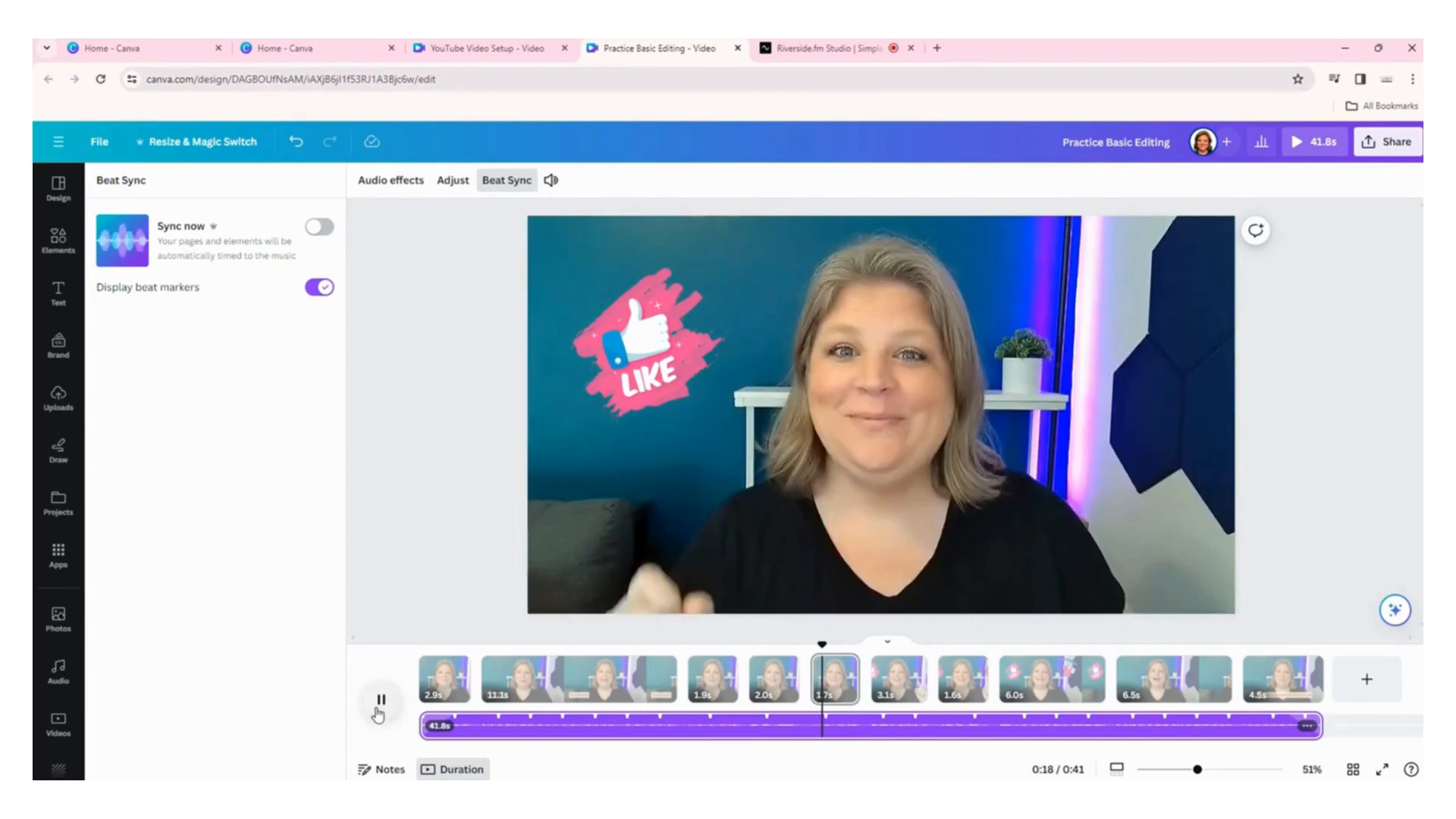
left_click(381, 699)
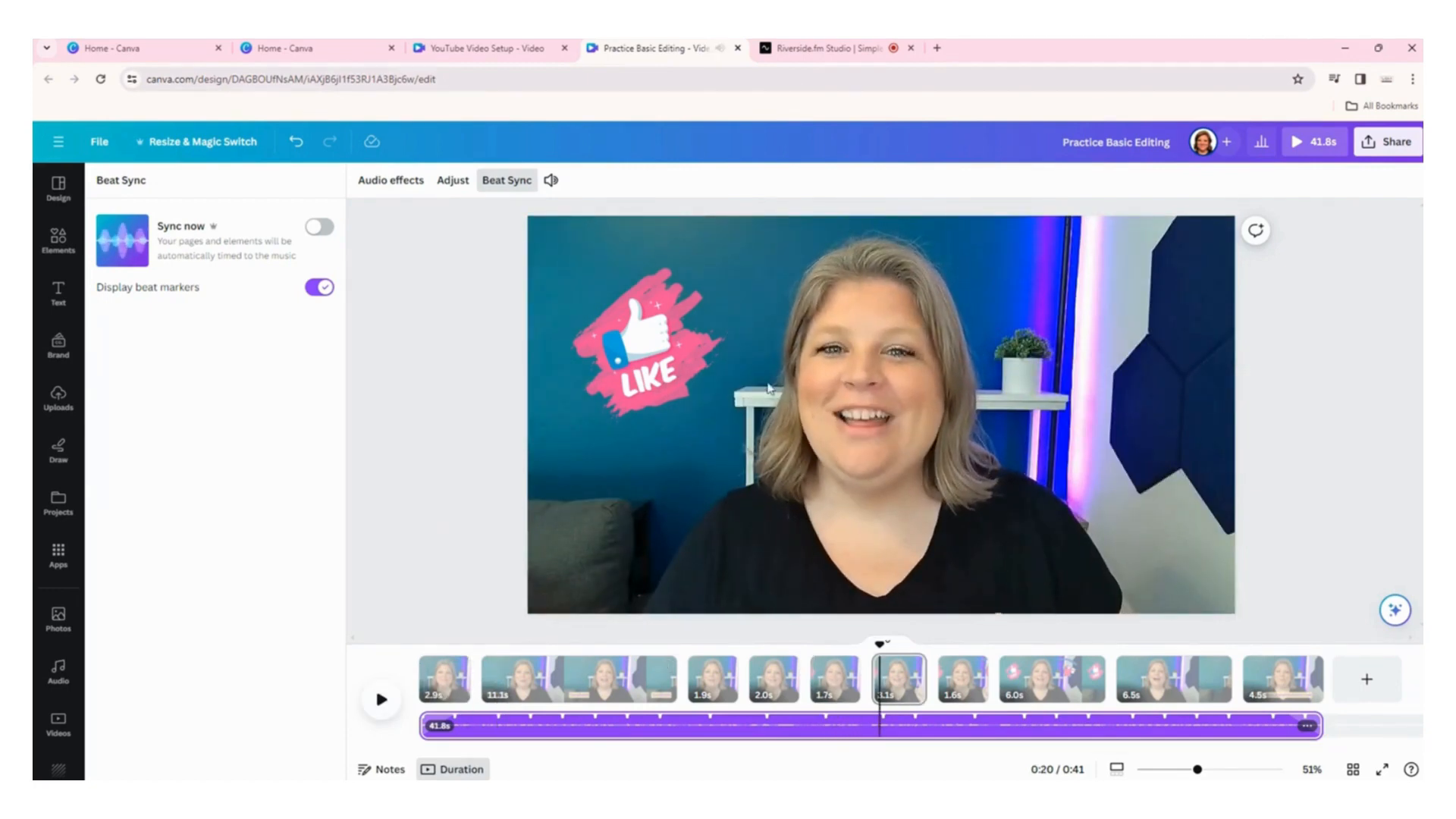
Download all 10 pages as a 1080p MP4 video and open the downloaded "Practice Basic Editing" file.
left_click(1412, 150)
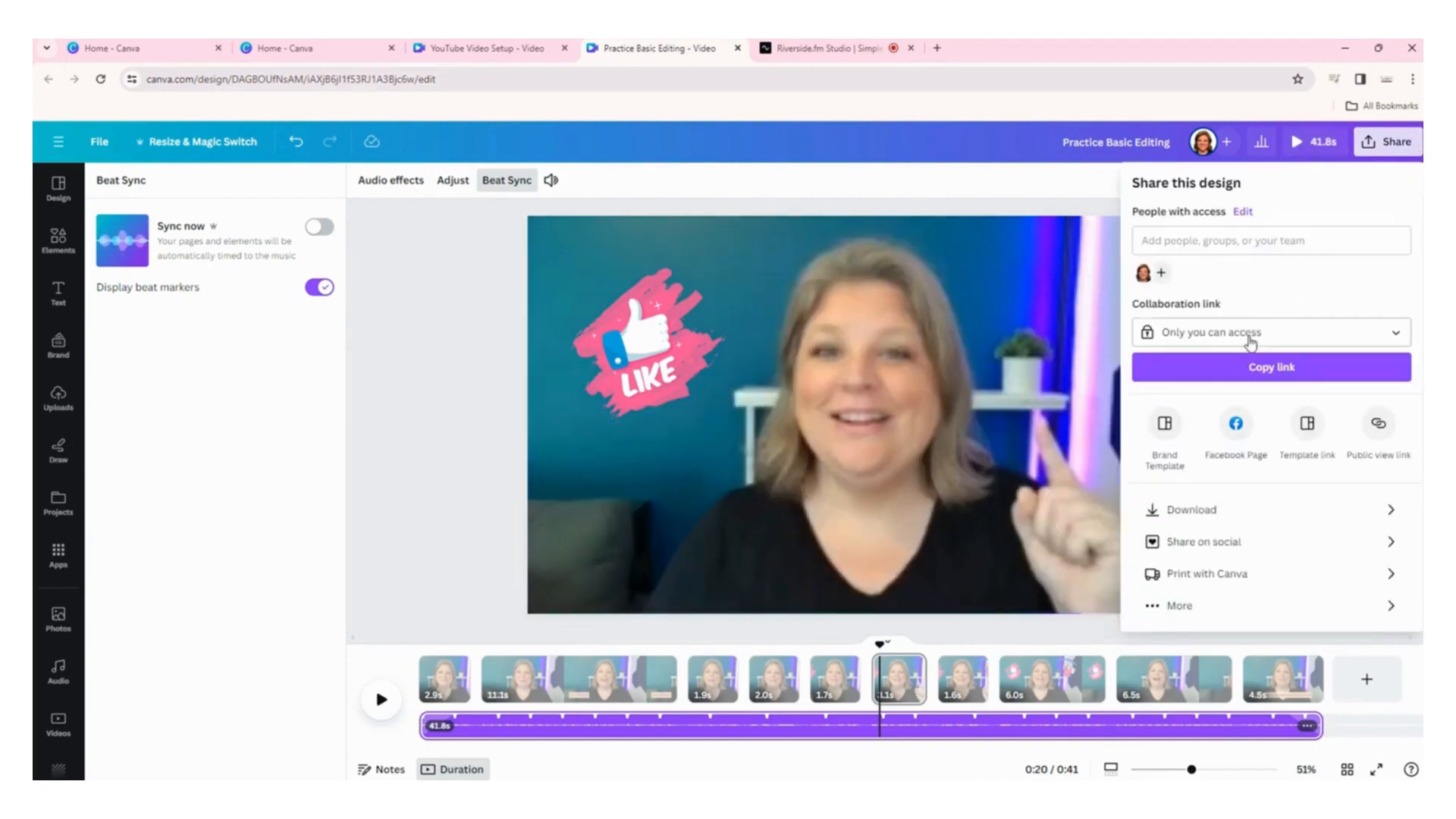
left_click(1174, 511)
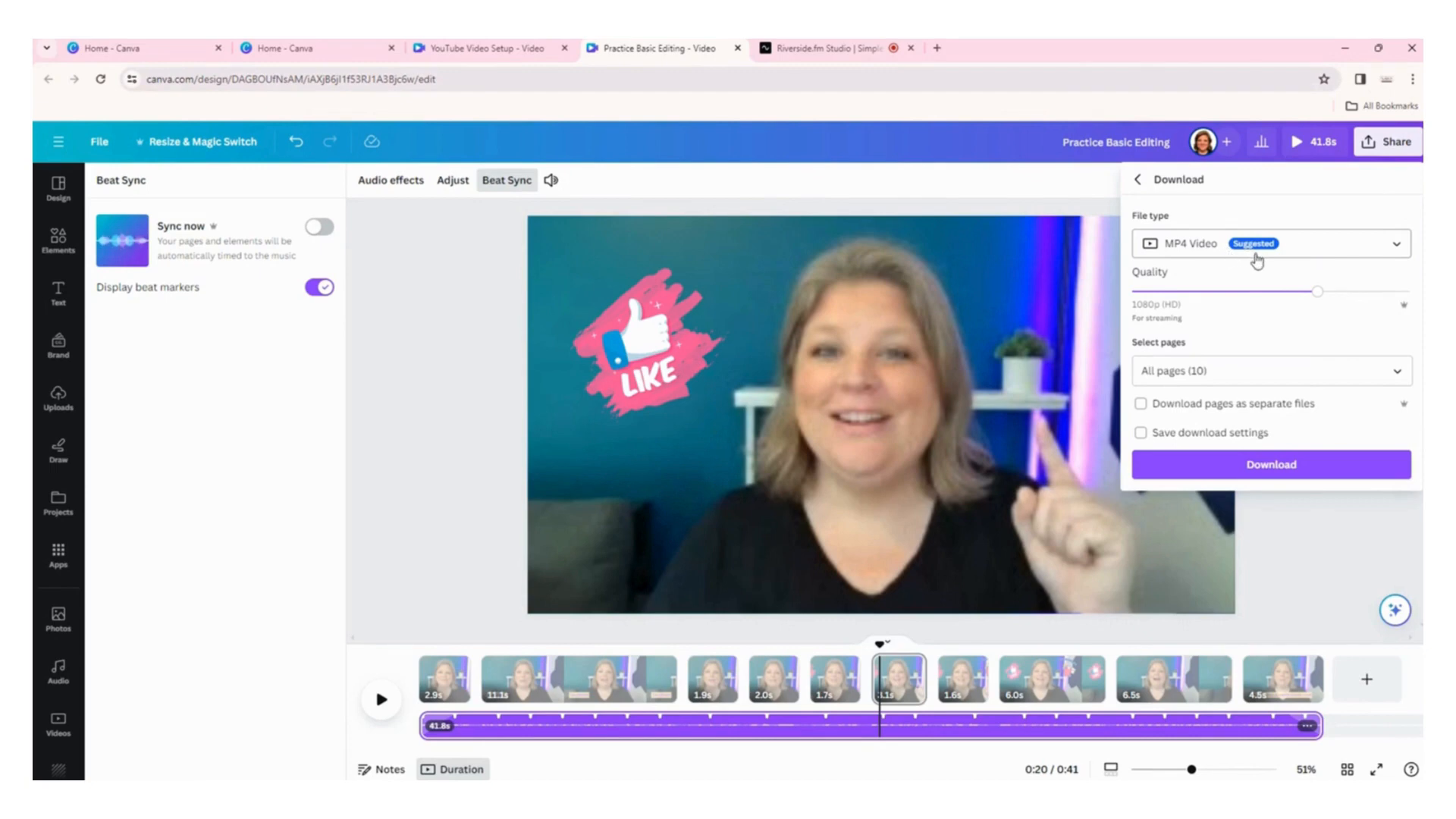
left_click(1284, 470)
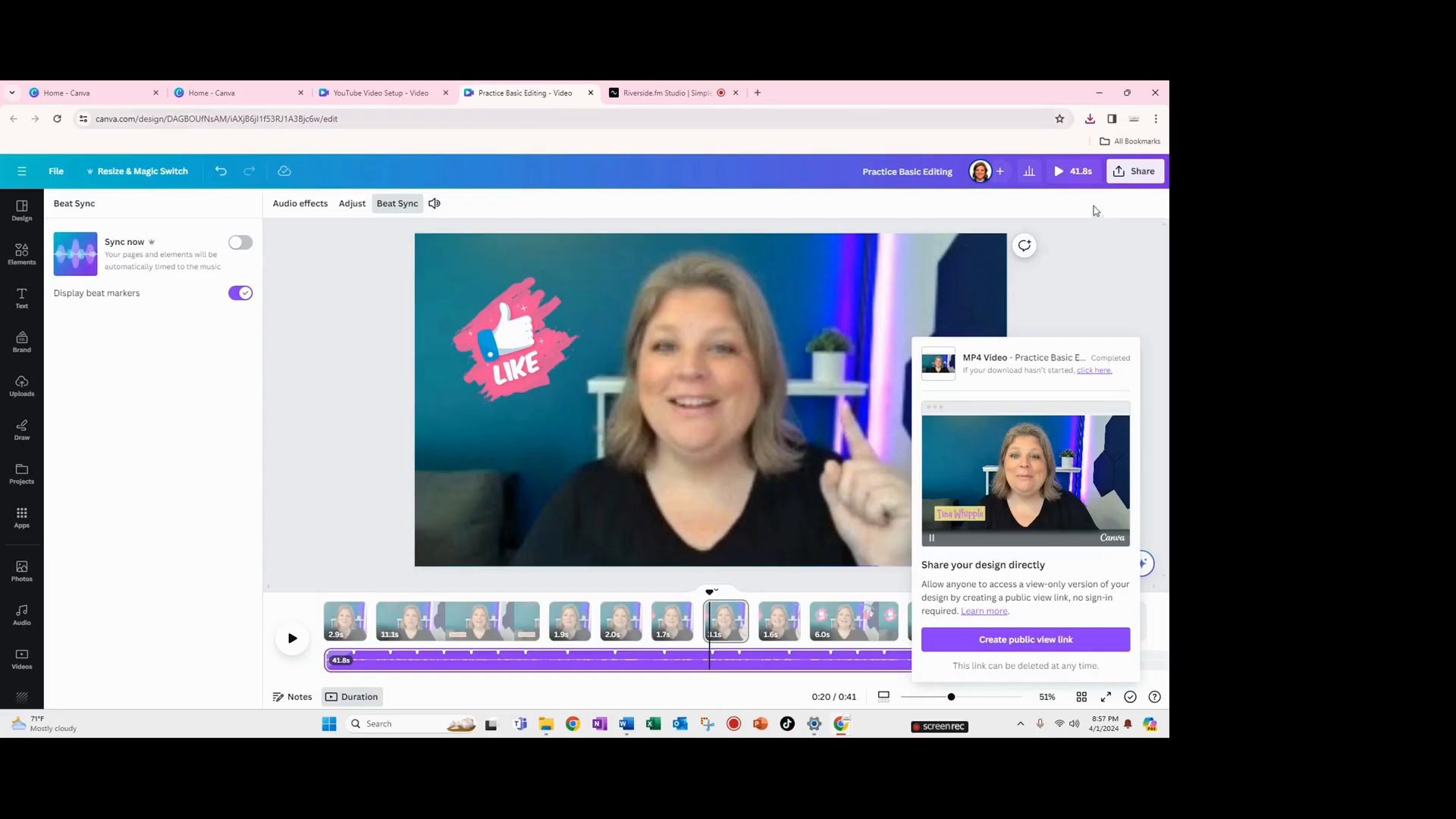
left_click(1090, 120)
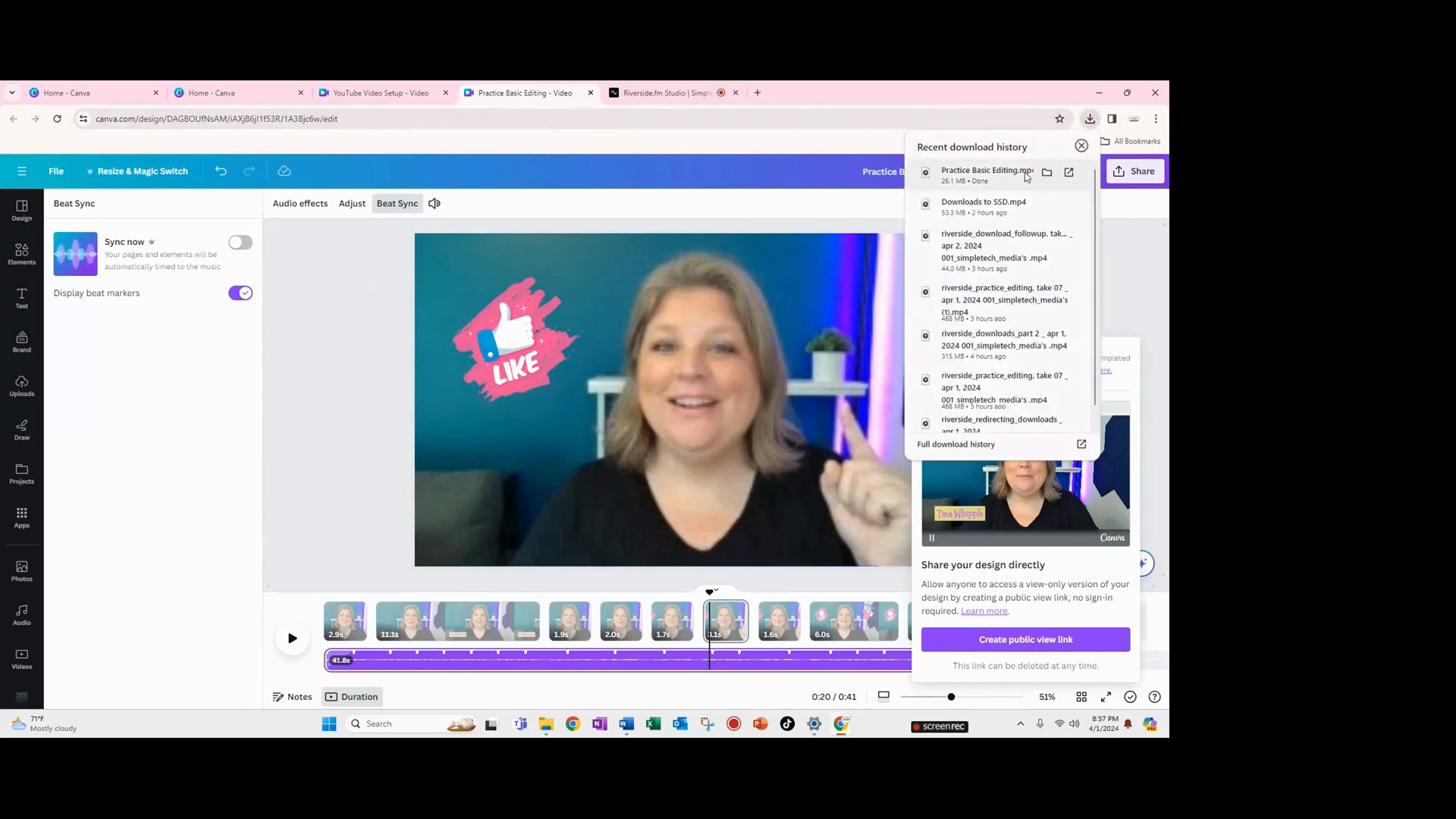
left_click(1027, 174)
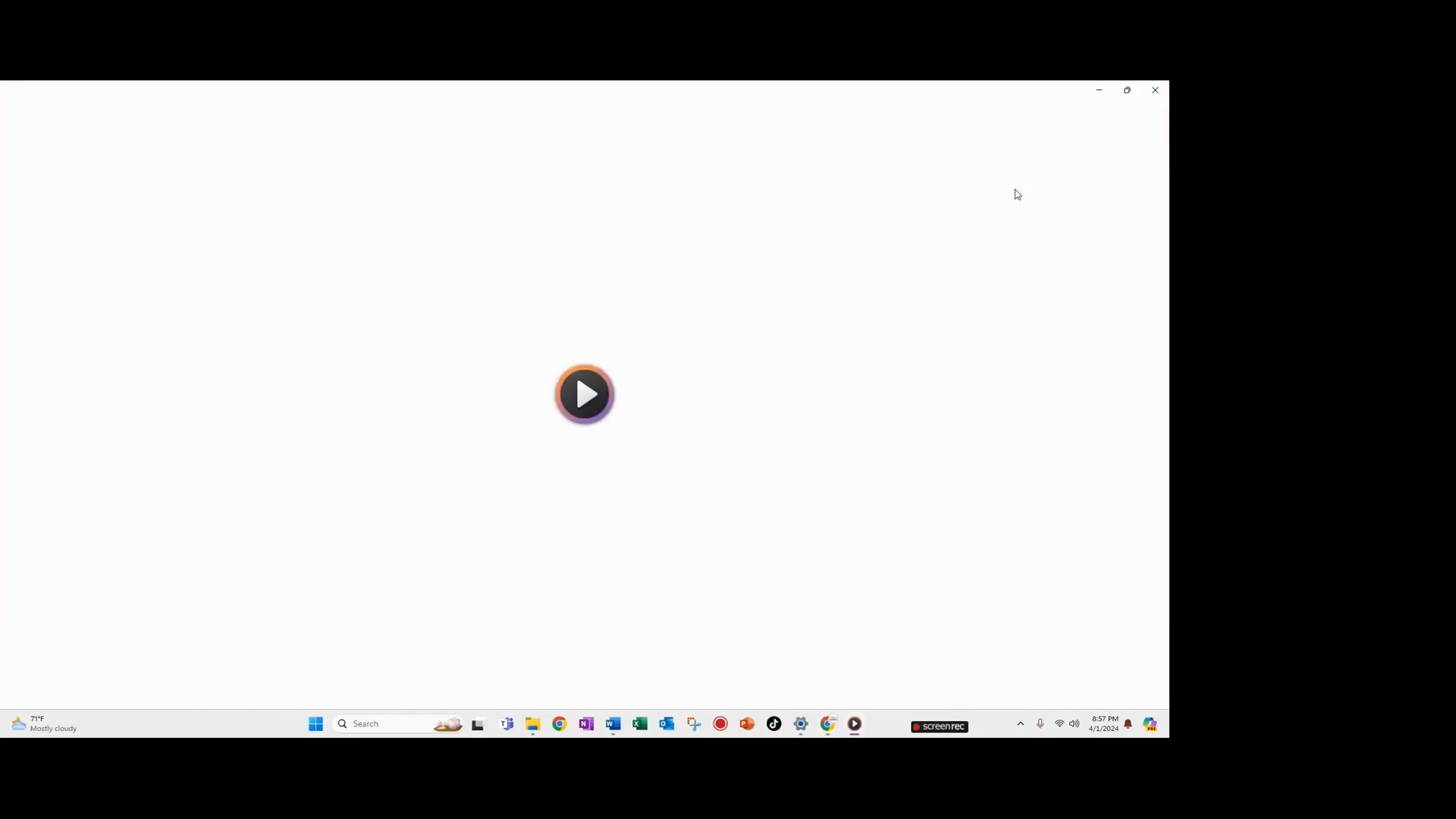